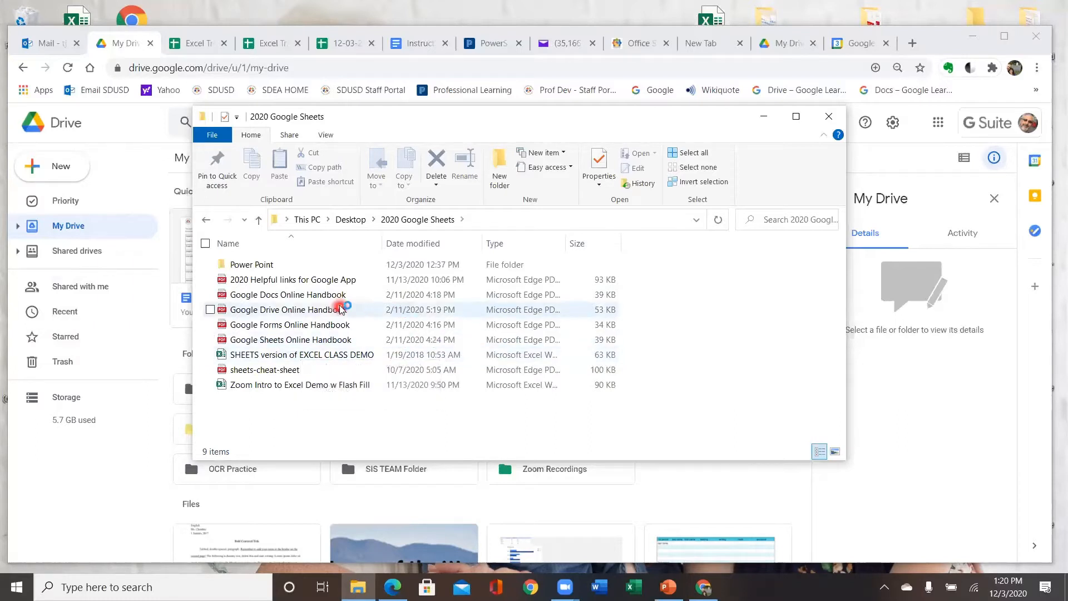
Open the Google Sheets Online Handbook PDF from the 2020 Google Sheets folder and look through its topic sections.
double_click(329, 340)
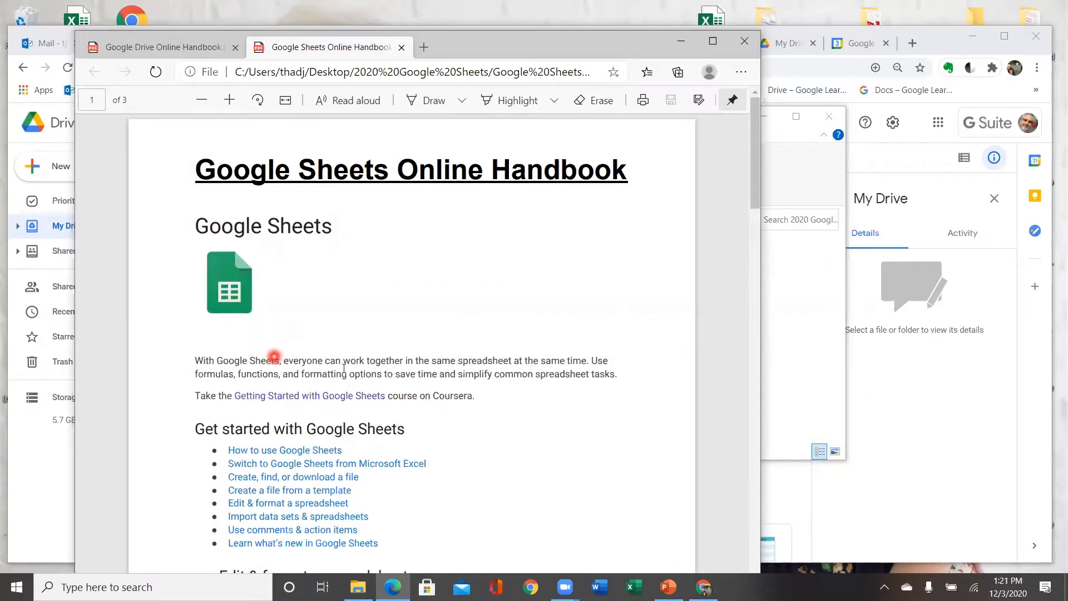
scroll(384, 367, down, 2)
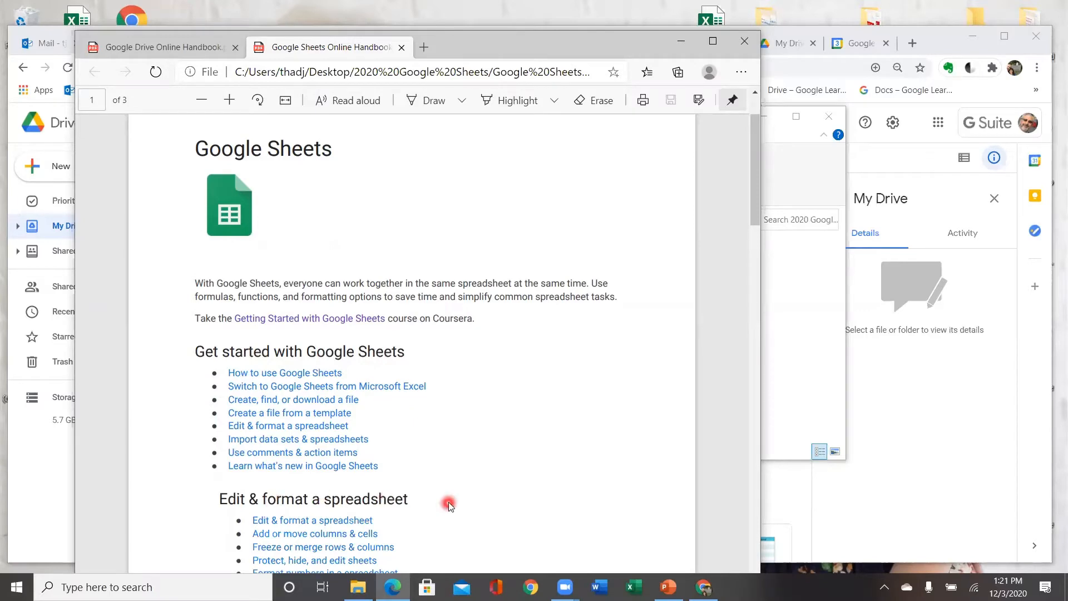
scroll(447, 503, down, 1)
scroll(446, 504, down, 10)
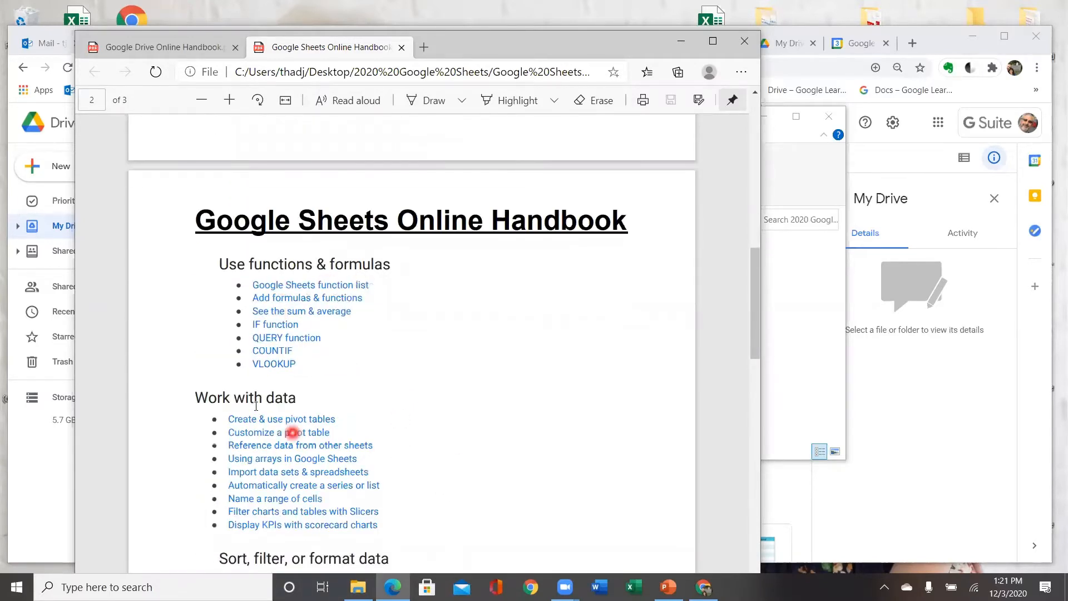
scroll(351, 431, down, 4)
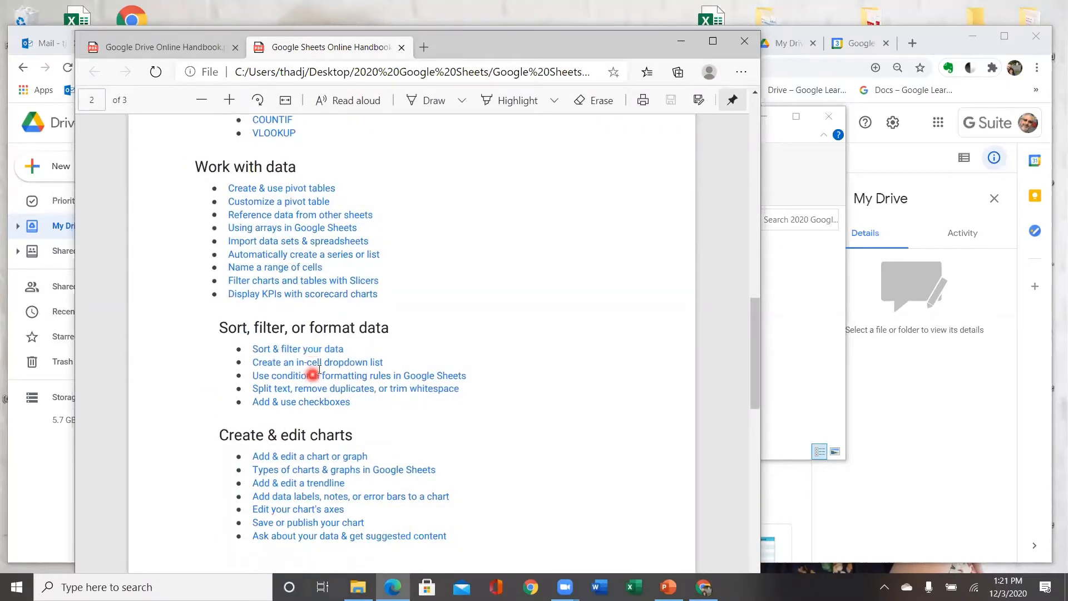
scroll(320, 372, up, 5)
scroll(327, 373, up, 10)
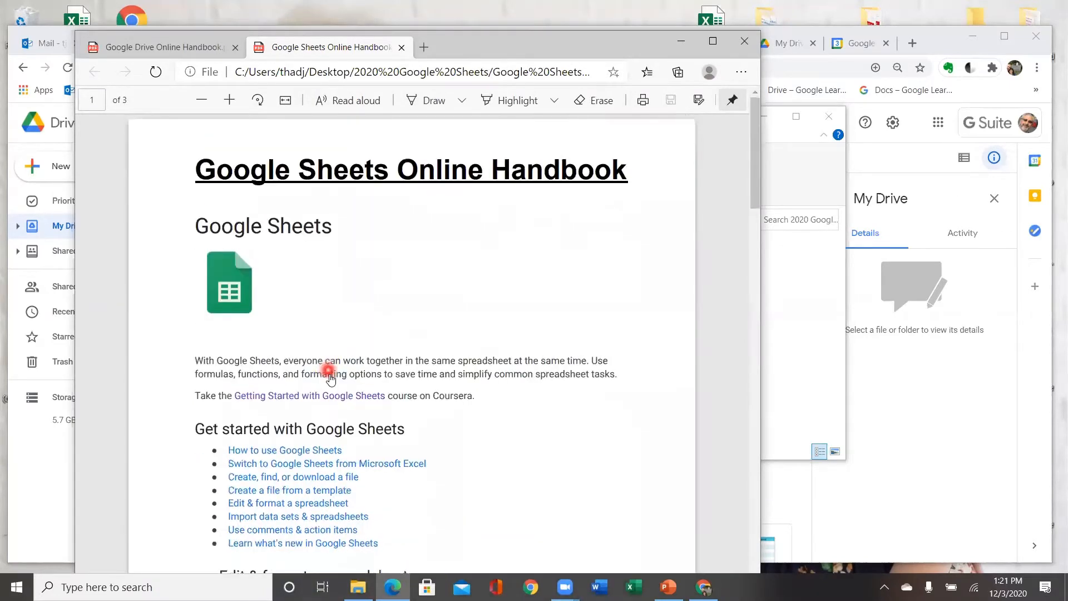
scroll(328, 372, down, 4)
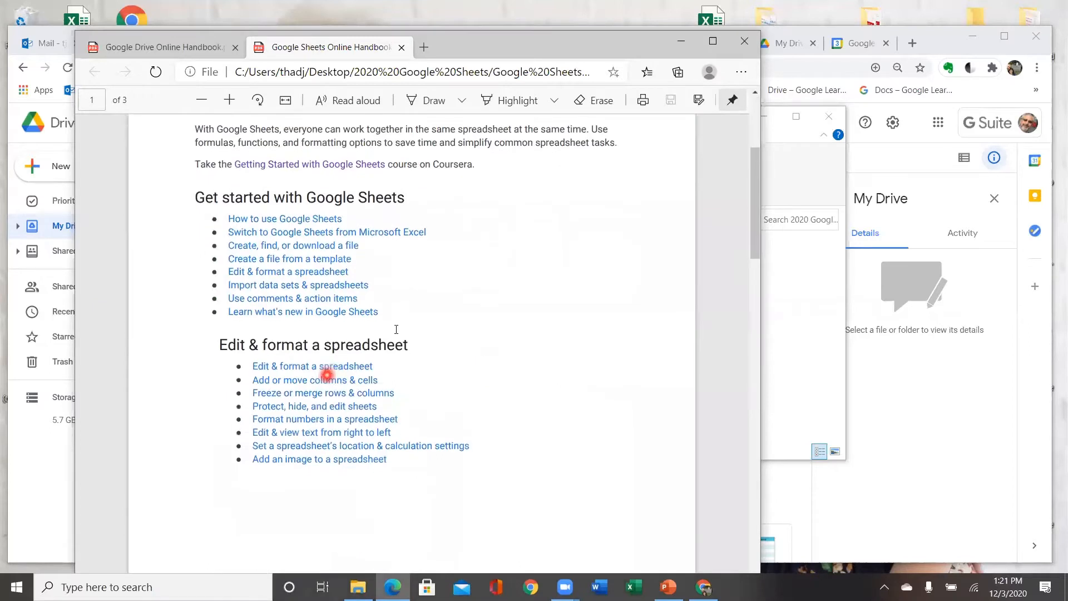
Open the handbook's "How to use Google Sheets" help article and read through its computer instructions.
click(310, 225)
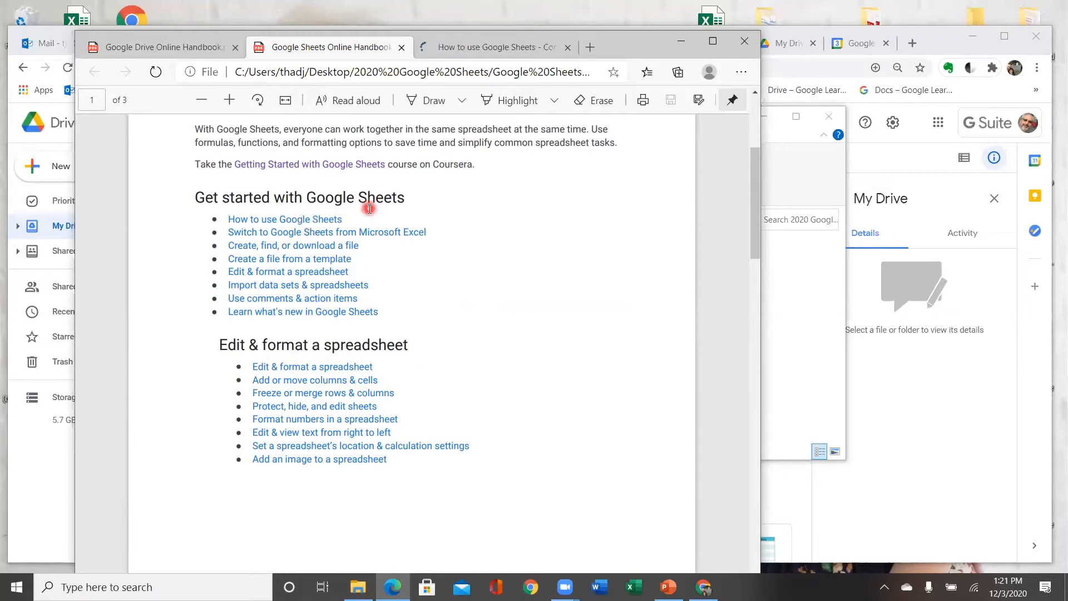
click(469, 53)
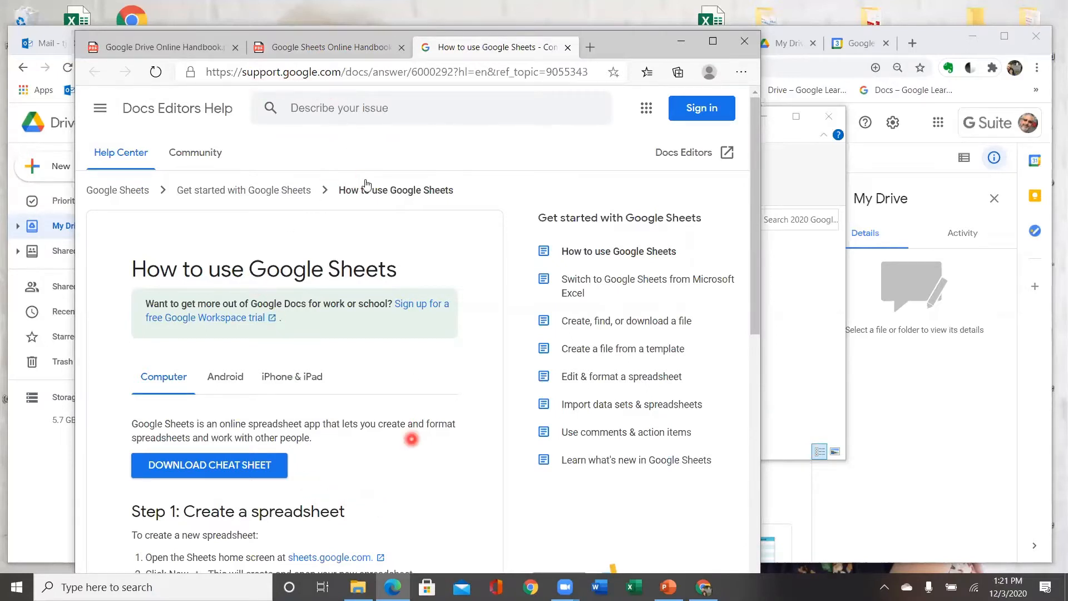
click(329, 50)
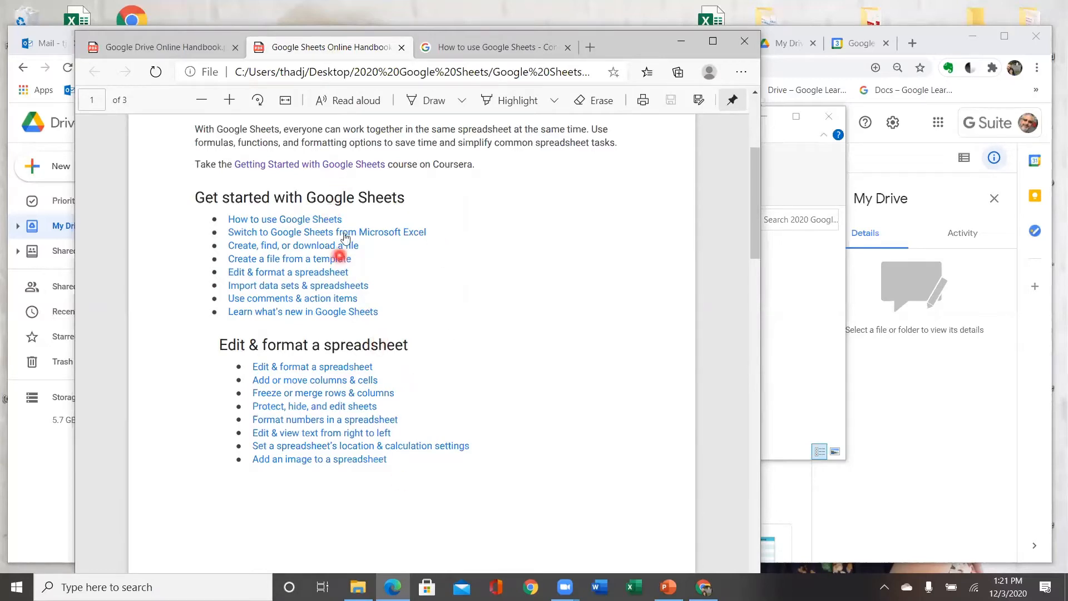
click(489, 49)
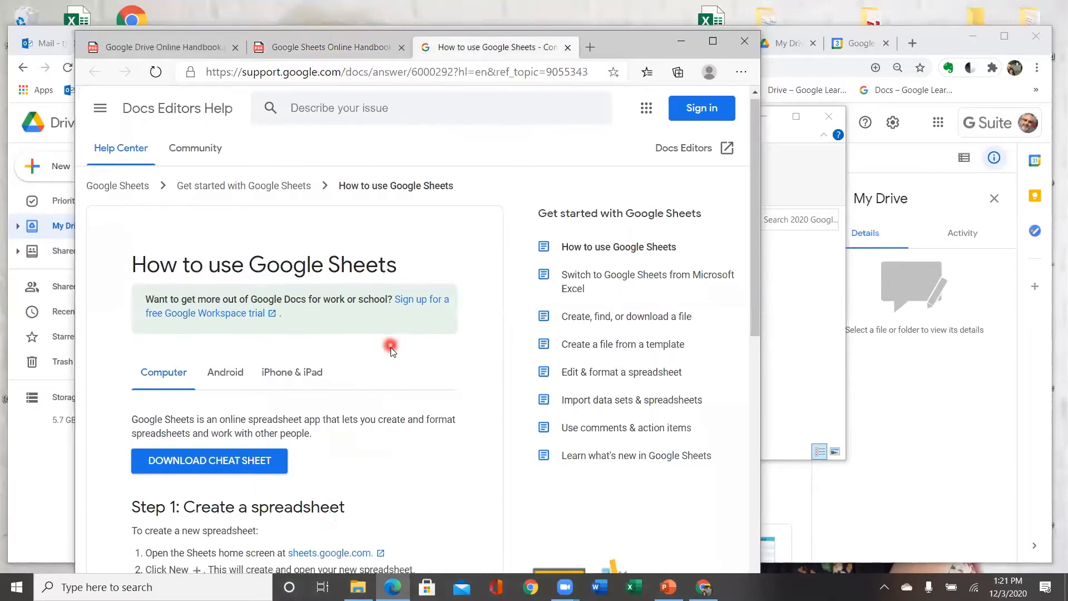
scroll(392, 349, down, 4)
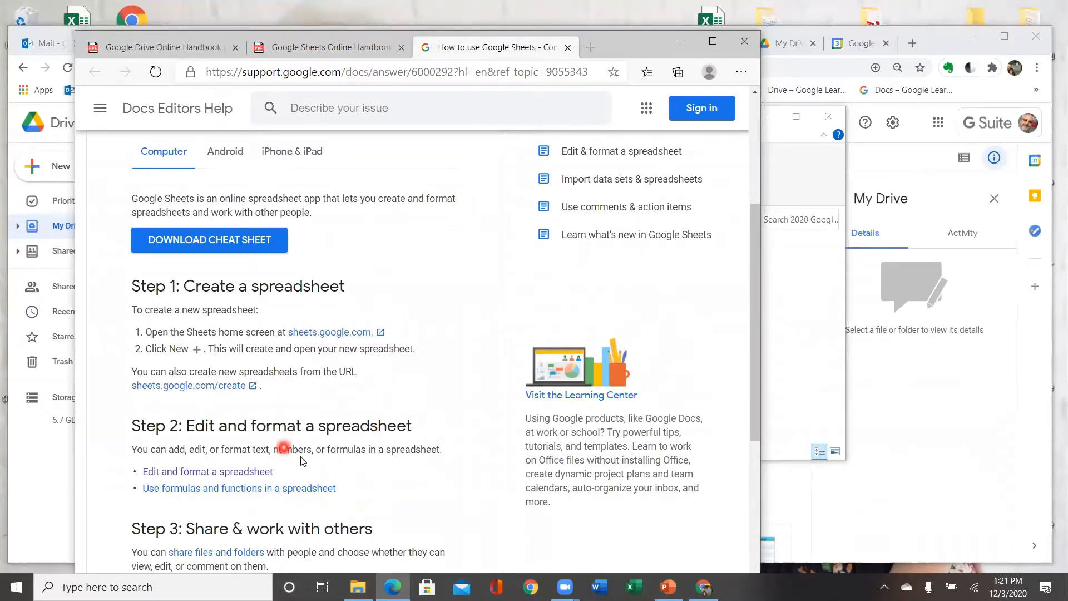
scroll(372, 459, down, 1)
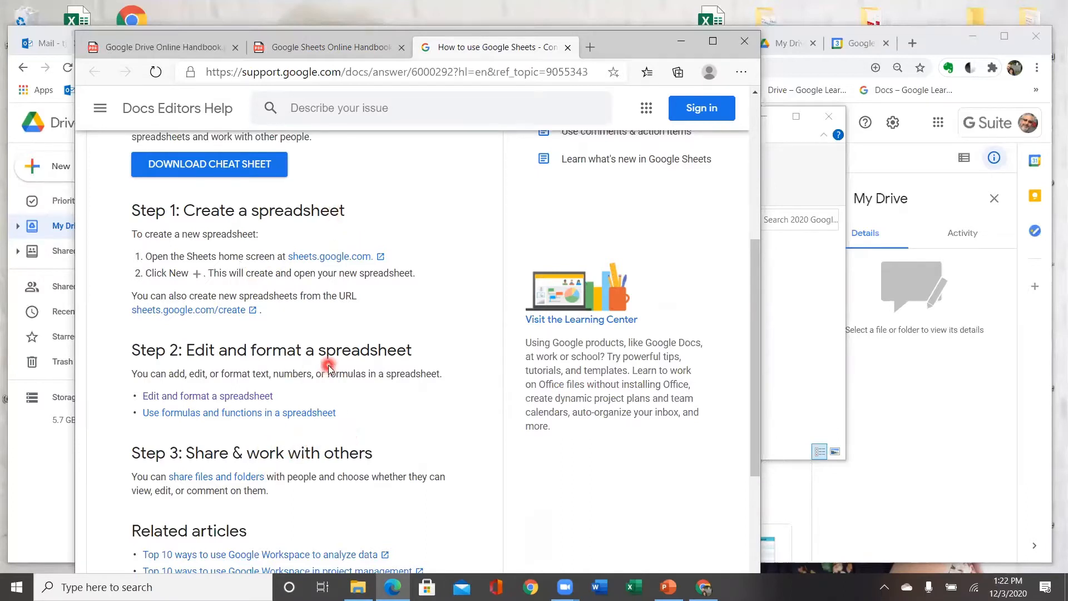
scroll(328, 364, up, 1)
Recheck the start of the handbook, then display the help article's iPhone & iPad version and look through its steps.
click(360, 50)
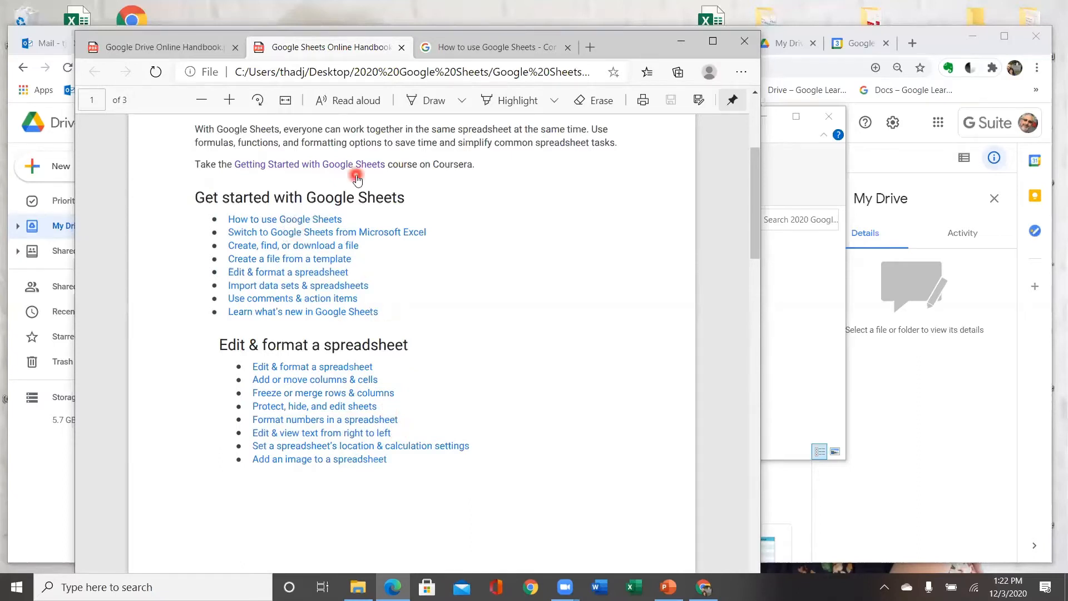
scroll(362, 190, up, 4)
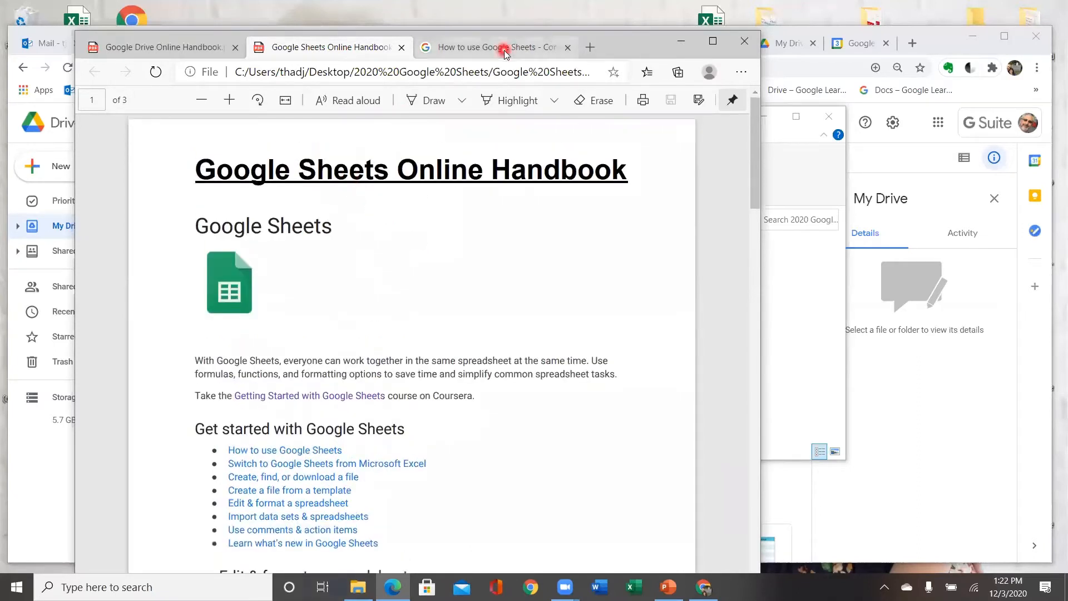
click(501, 46)
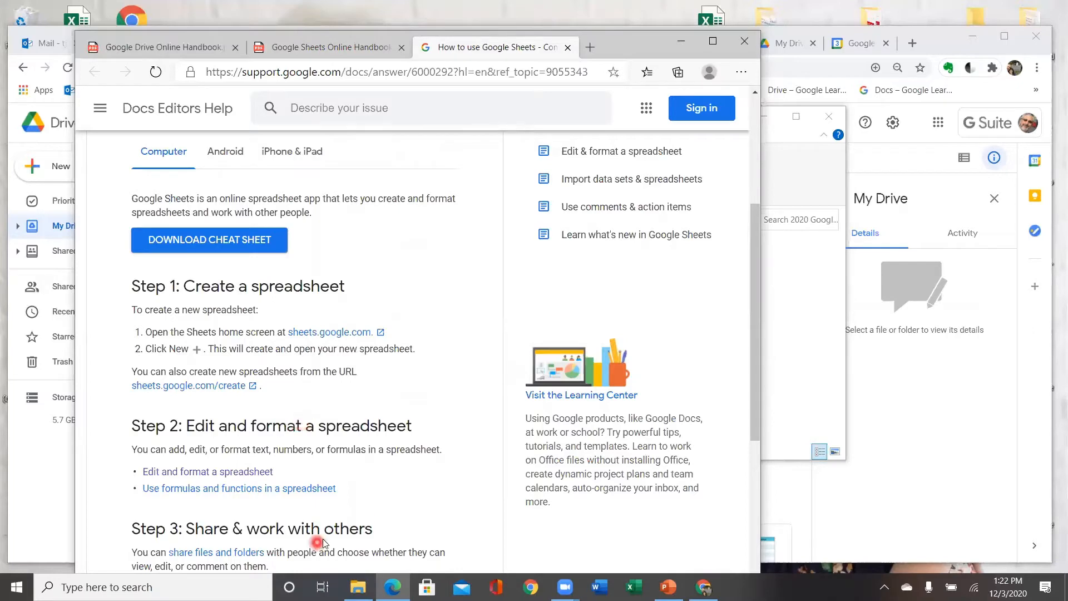
scroll(366, 385, up, 1)
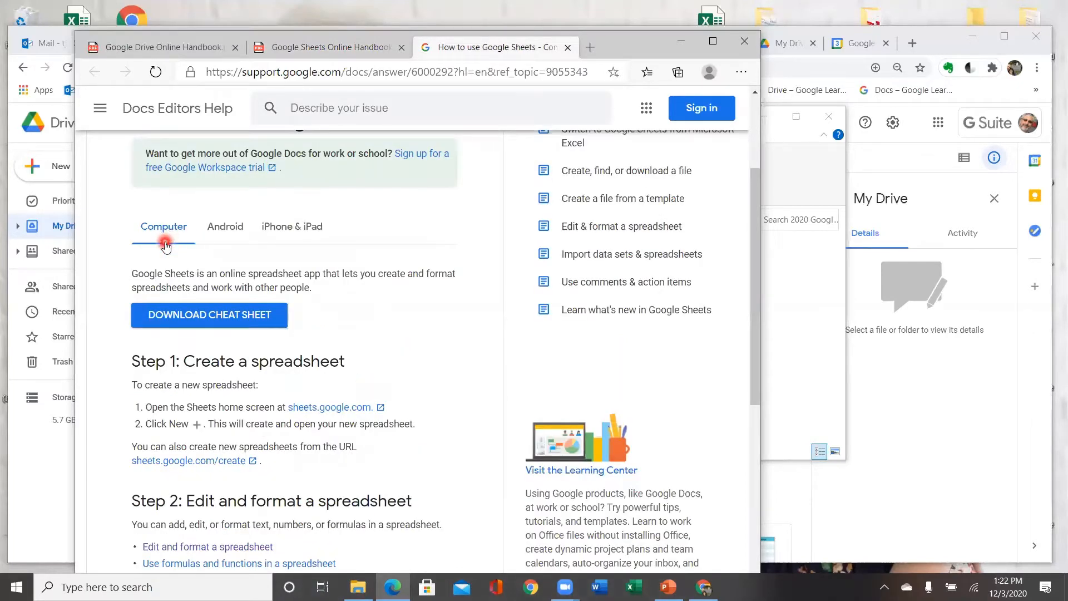
click(229, 237)
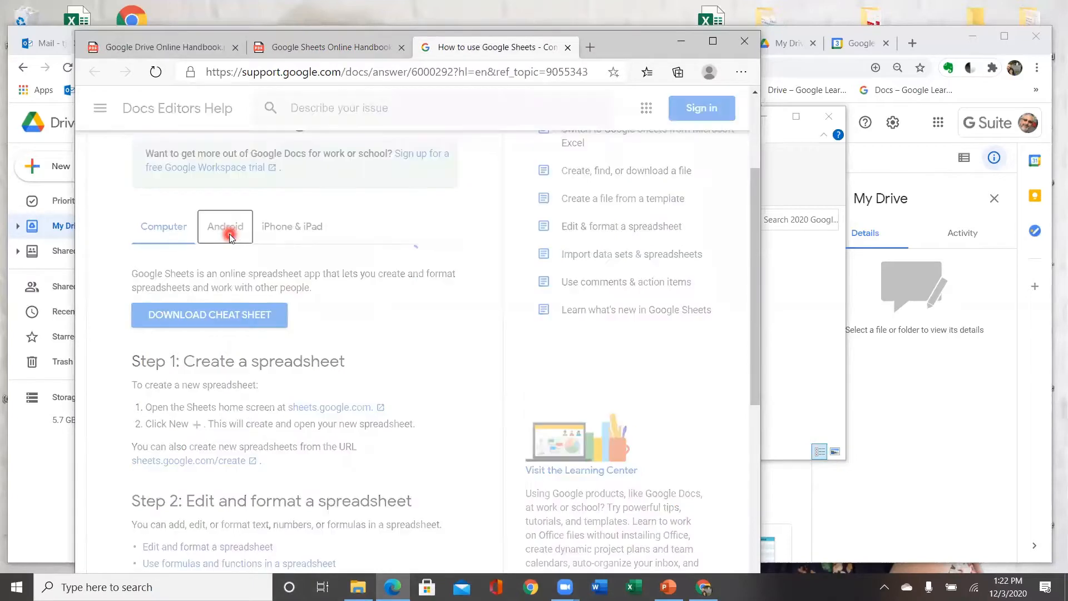
click(294, 236)
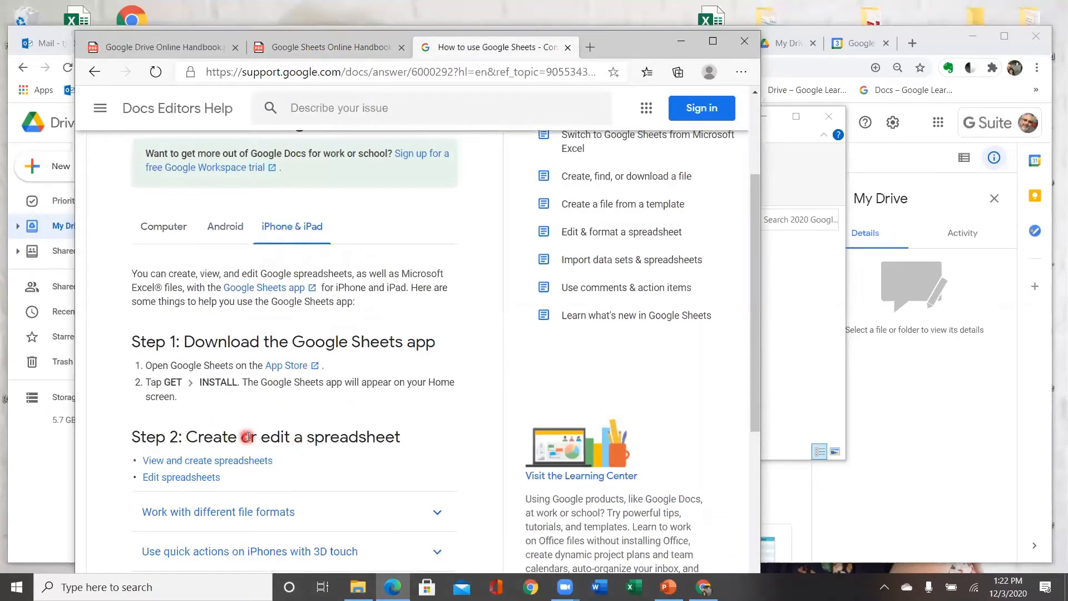
scroll(240, 507, down, 4)
scroll(239, 507, up, 4)
scroll(242, 488, up, 3)
scroll(284, 471, down, 1)
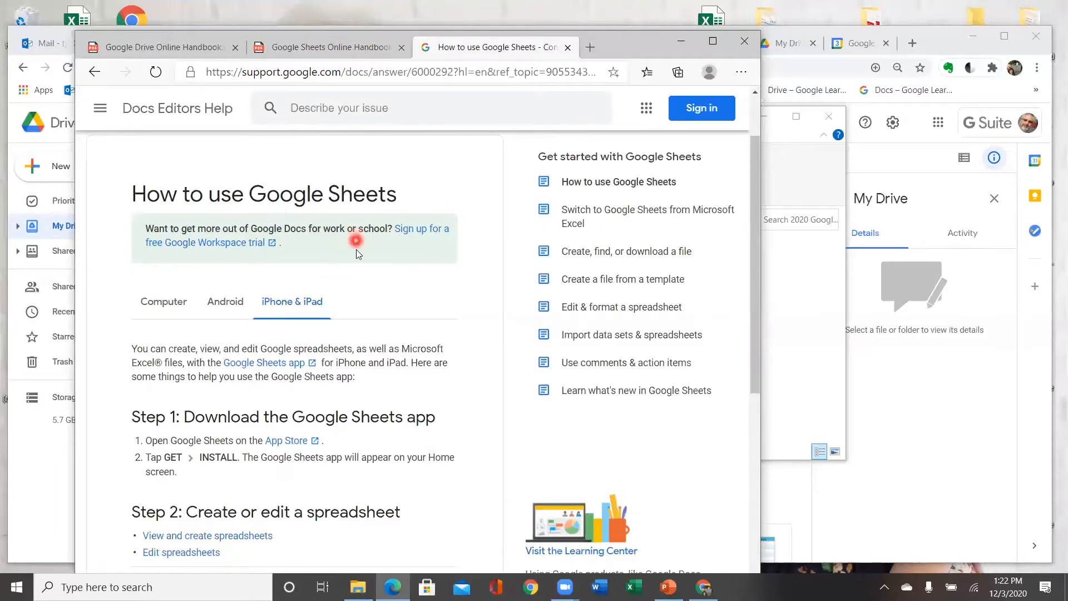
Open the Google Sheets function list from the handbook's "Use functions & formulas" section.
click(338, 47)
scroll(432, 339, down, 2)
scroll(434, 339, down, 15)
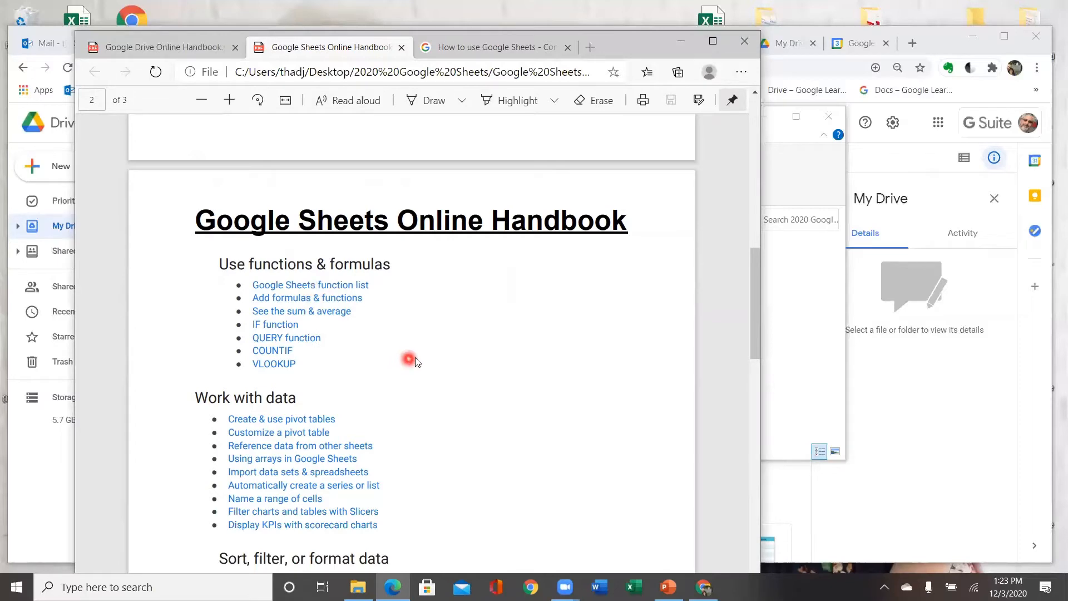
click(318, 286)
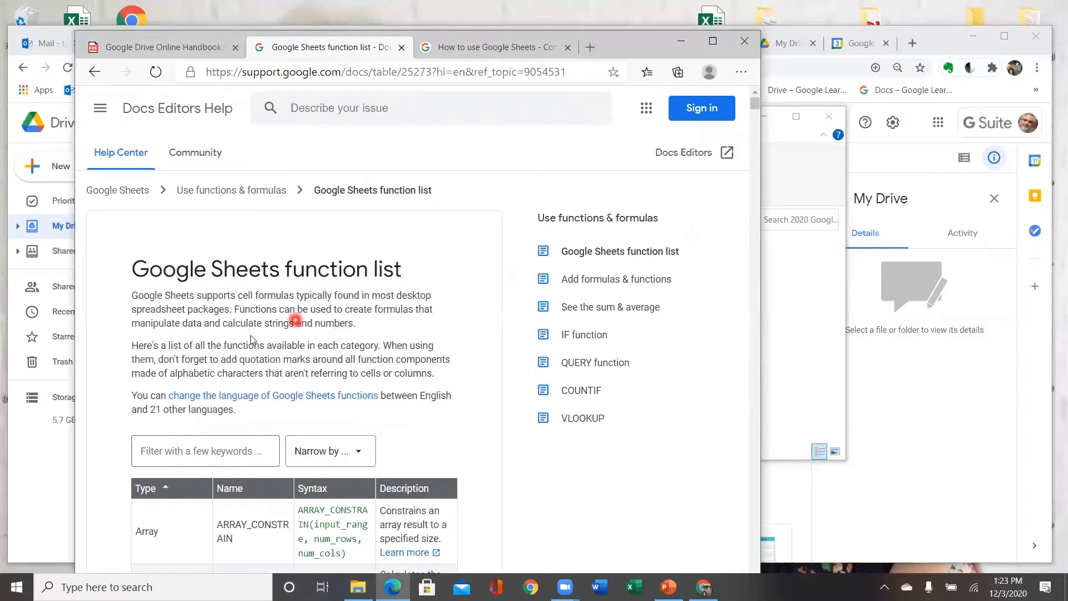
Examine the first Array entries of the function table, including their names, syntax and descriptions.
scroll(351, 347, down, 3)
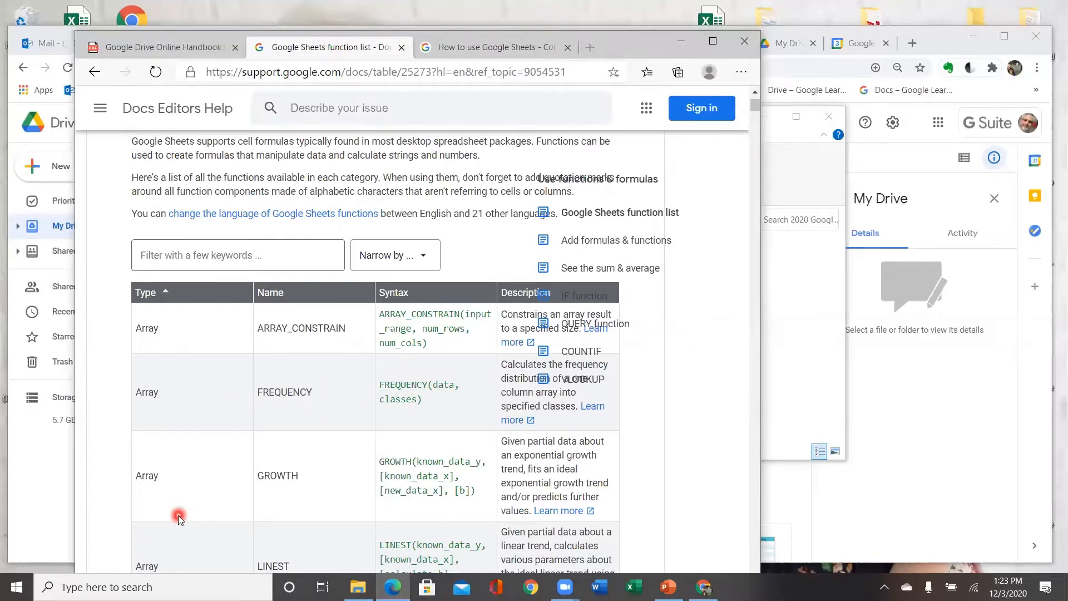
scroll(205, 422, down, 1)
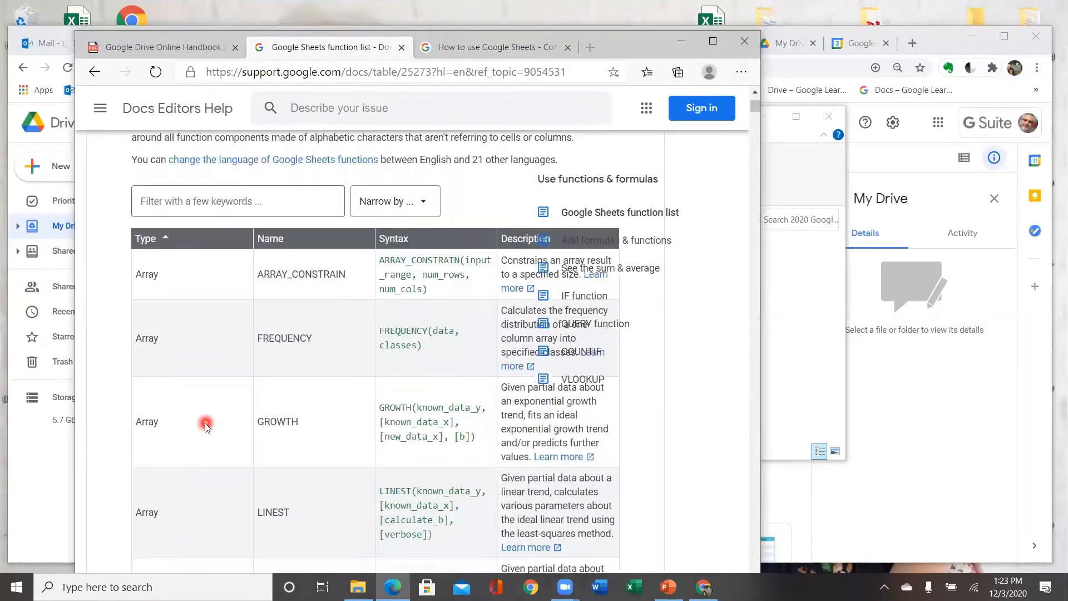
scroll(205, 422, down, 2)
scroll(293, 484, up, 6)
scroll(452, 355, down, 4)
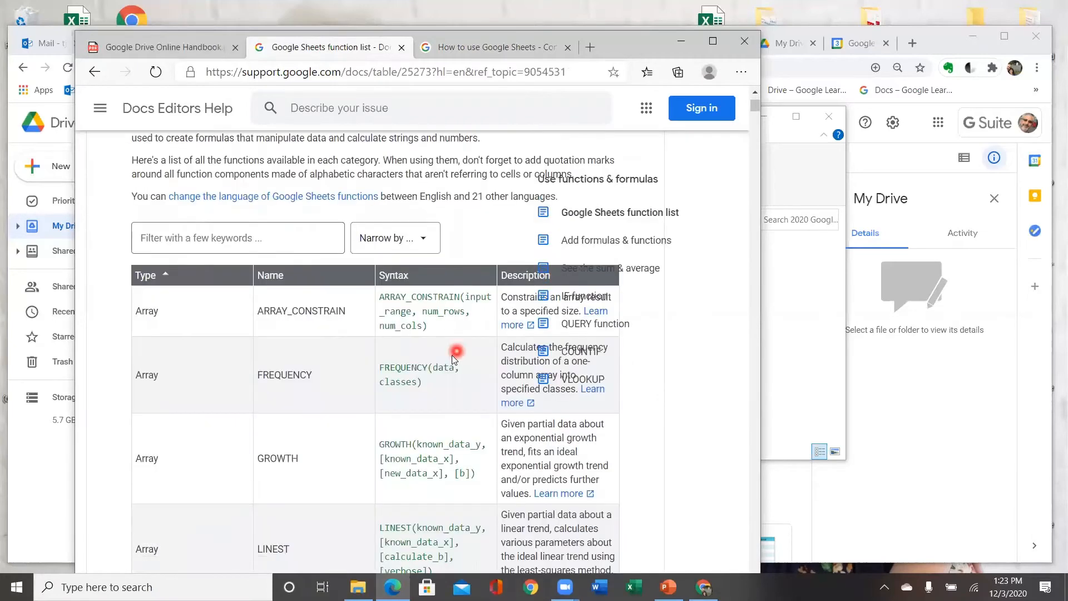
scroll(452, 355, down, 2)
scroll(455, 353, up, 6)
scroll(455, 353, down, 7)
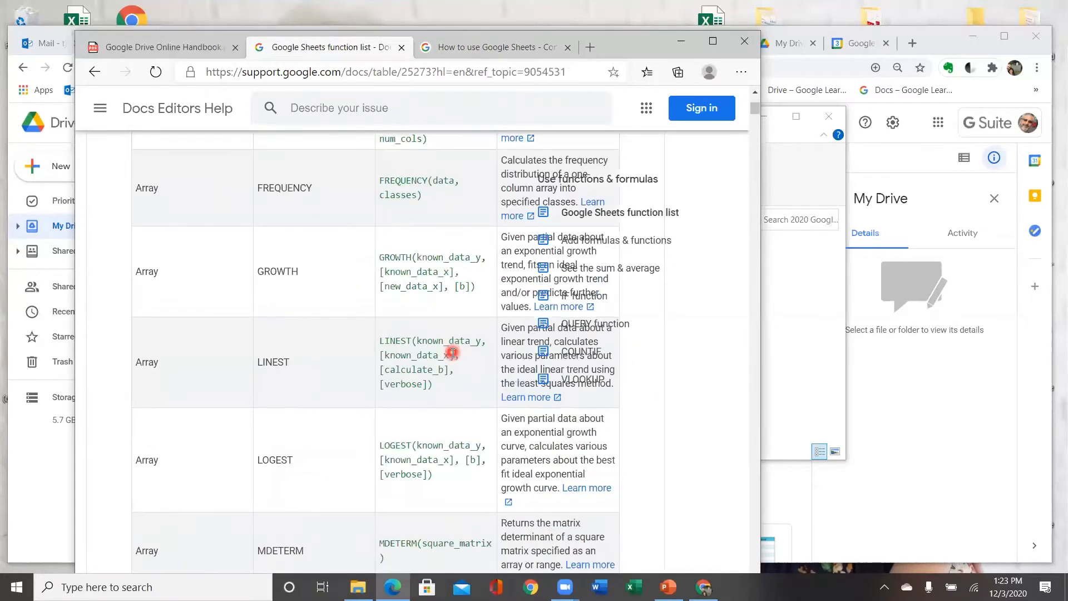
scroll(452, 352, up, 4)
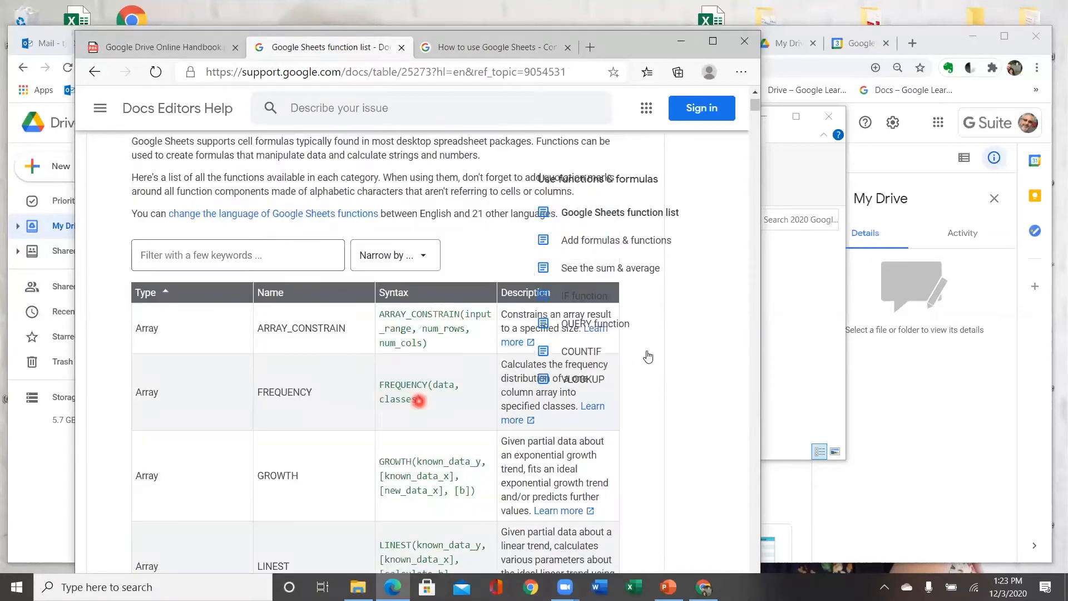
Maximize the browser window and browse the function list from the Array entries through Database and Date to Engineering.
click(714, 42)
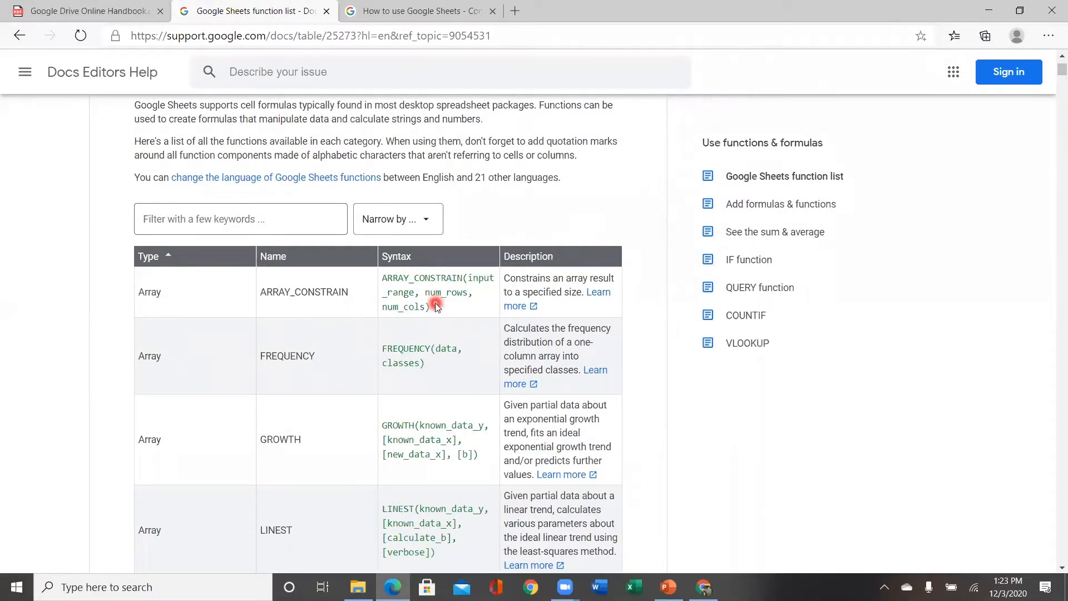
scroll(435, 299, down, 3)
scroll(495, 295, down, 1)
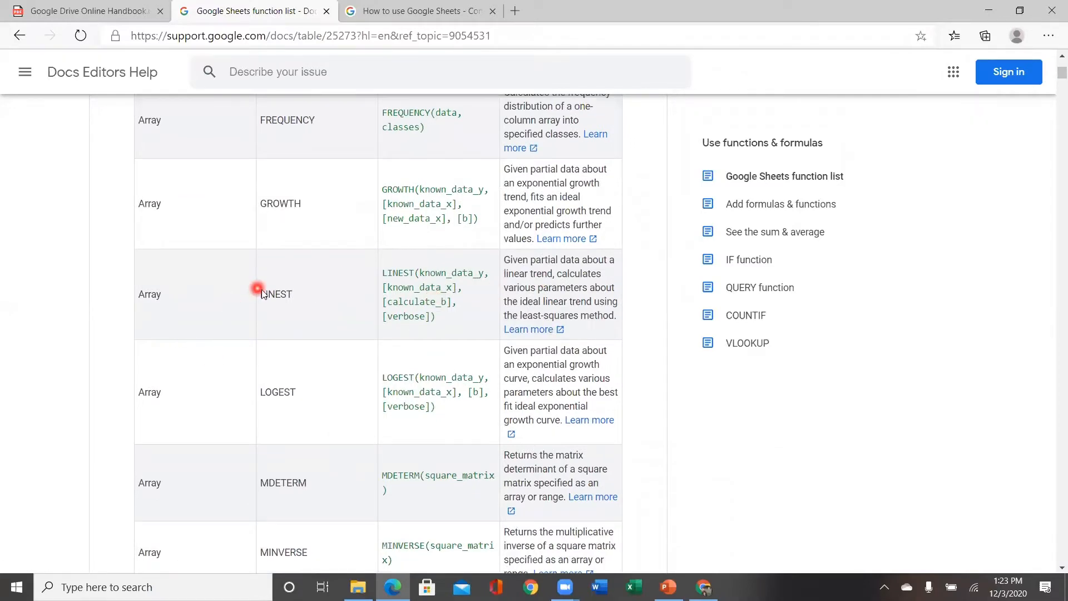
scroll(292, 242, up, 4)
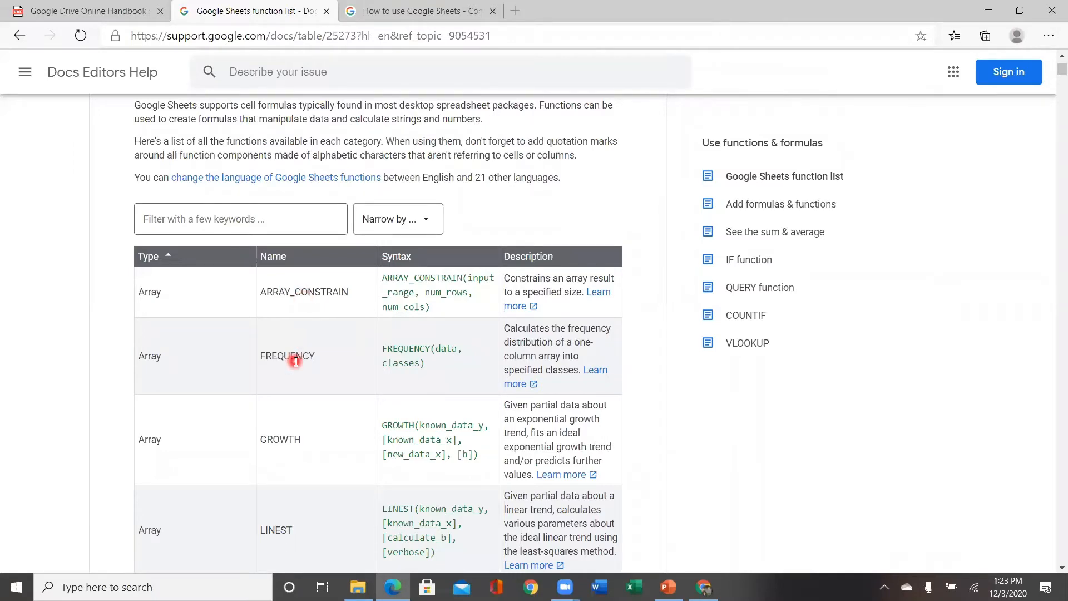
scroll(295, 362, down, 5)
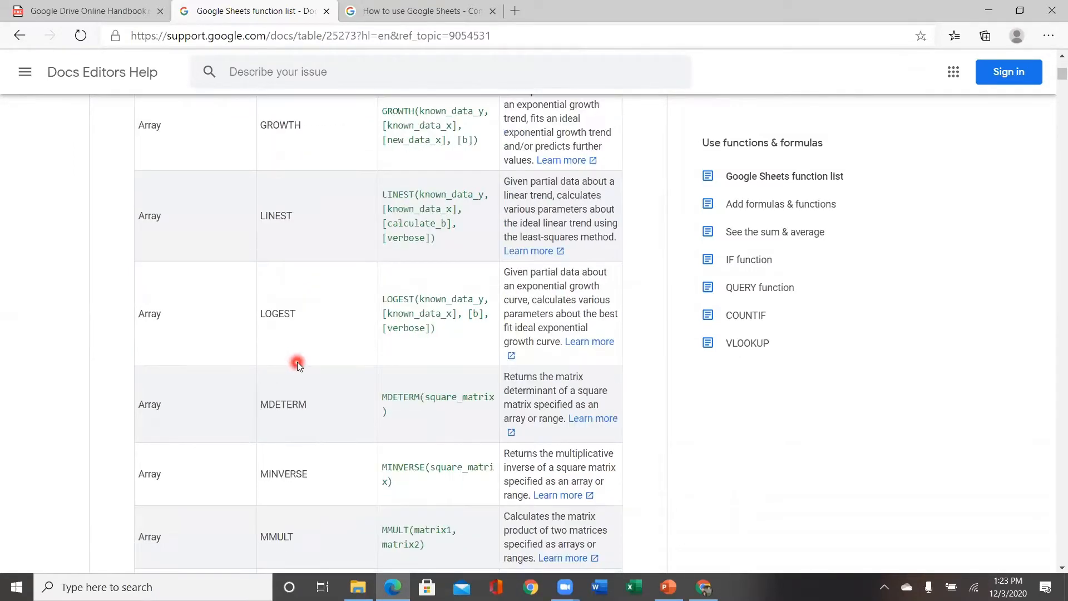
scroll(297, 361, down, 2)
scroll(309, 369, down, 10)
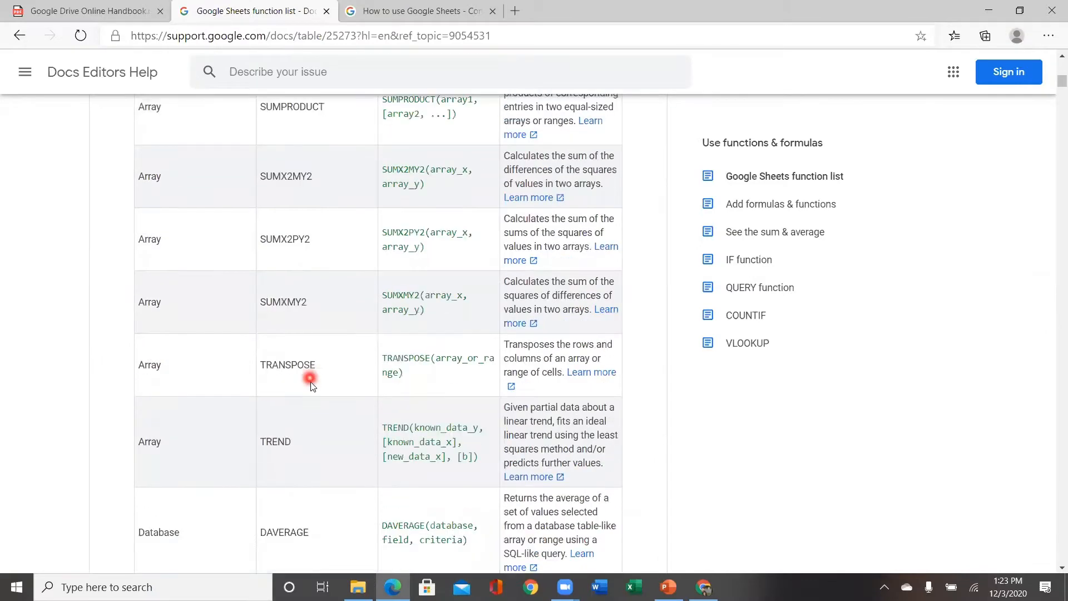
scroll(311, 381, down, 20)
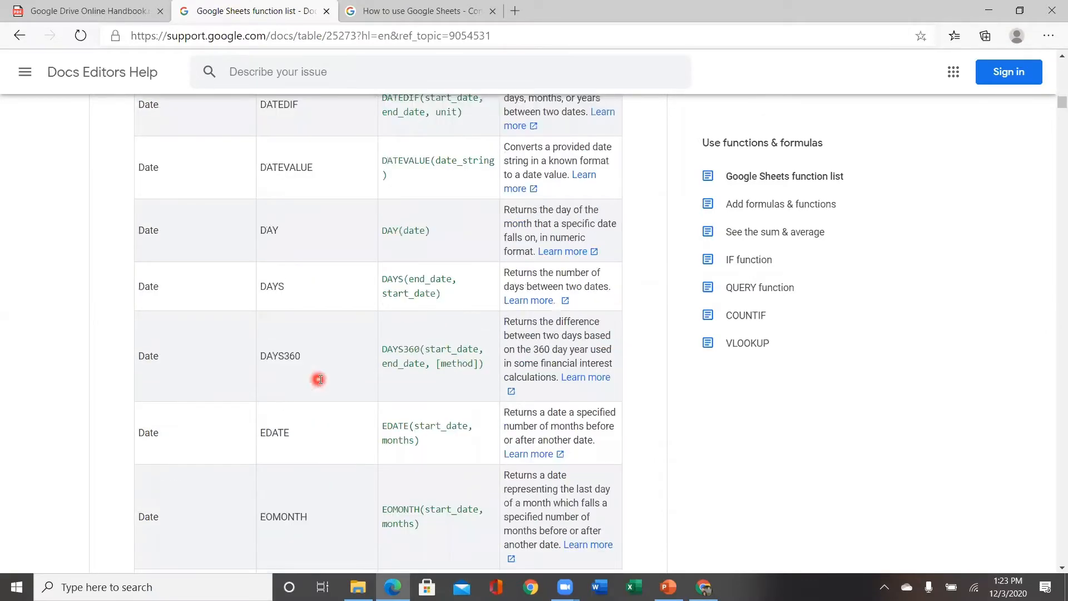
scroll(319, 381, down, 8)
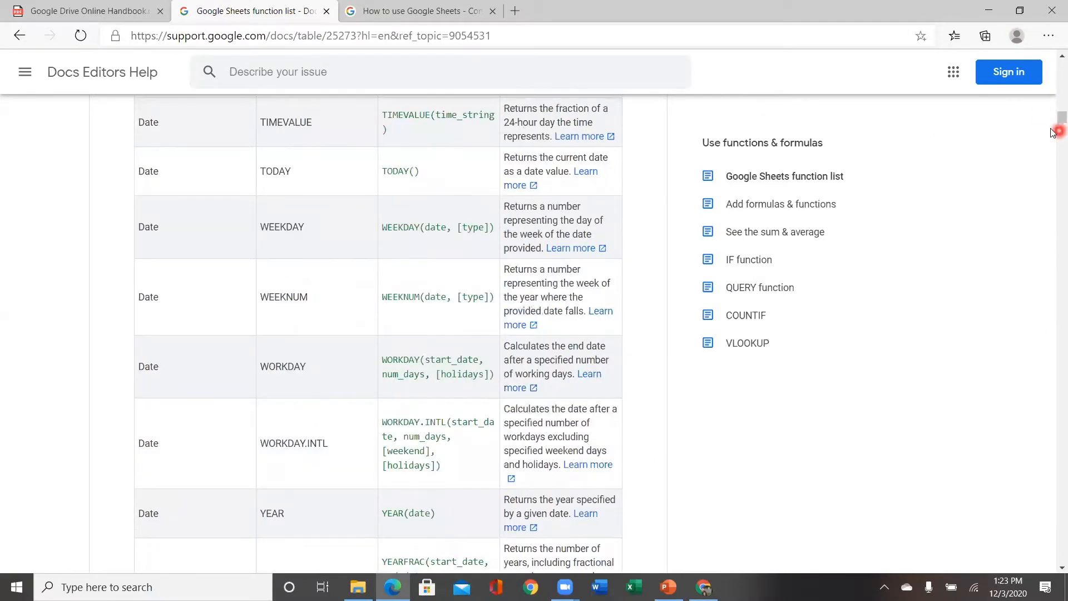
scroll(439, 323, down, 20)
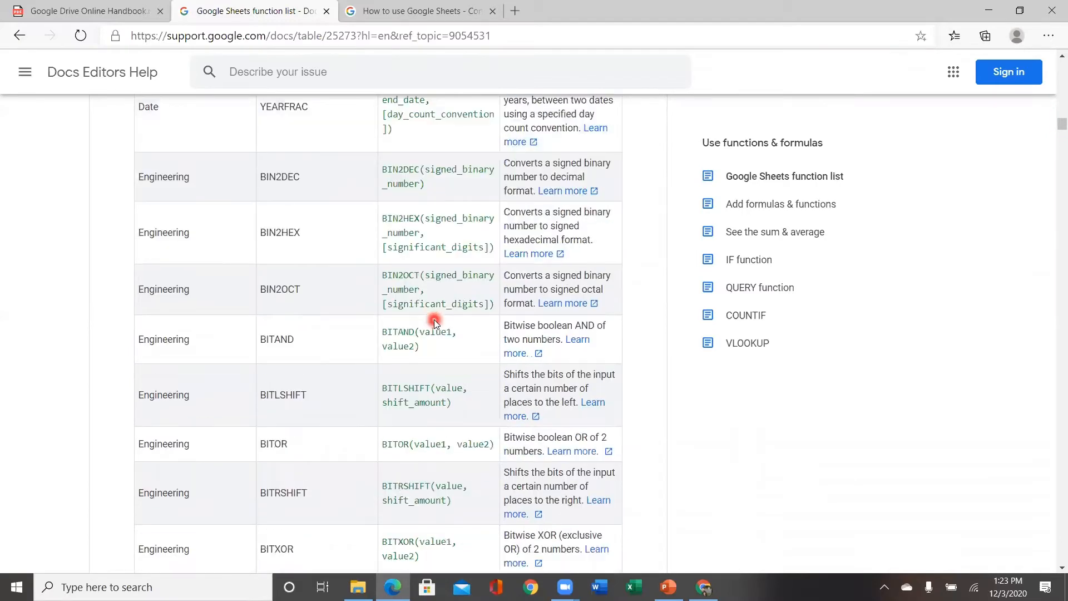
scroll(436, 320, down, 20)
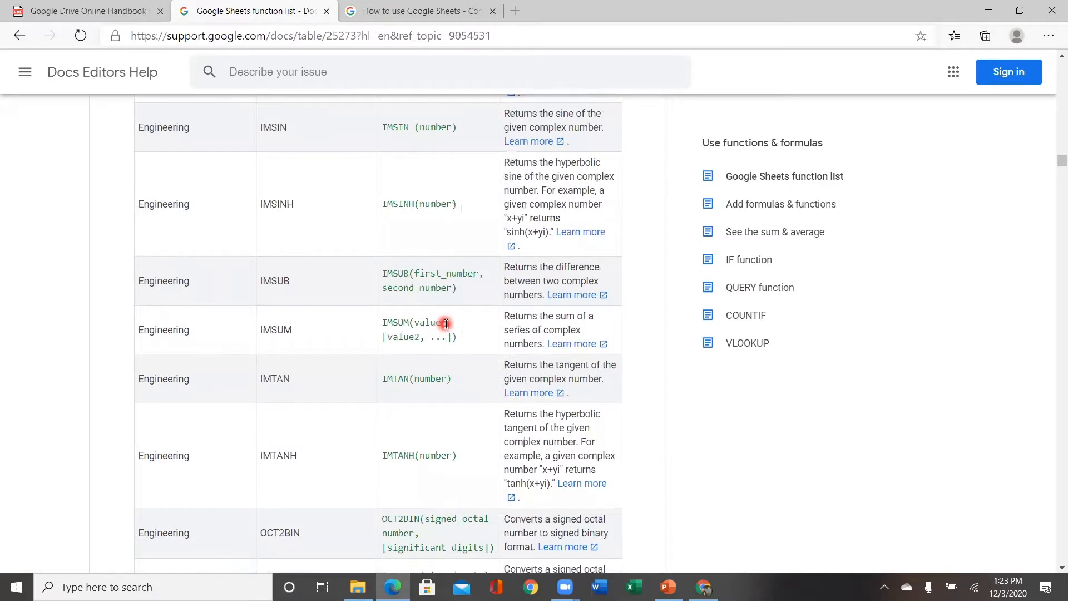
Browse the remaining Engineering functions down to the first Filter entry, then go back up to the bitwise functions.
scroll(440, 320, down, 3)
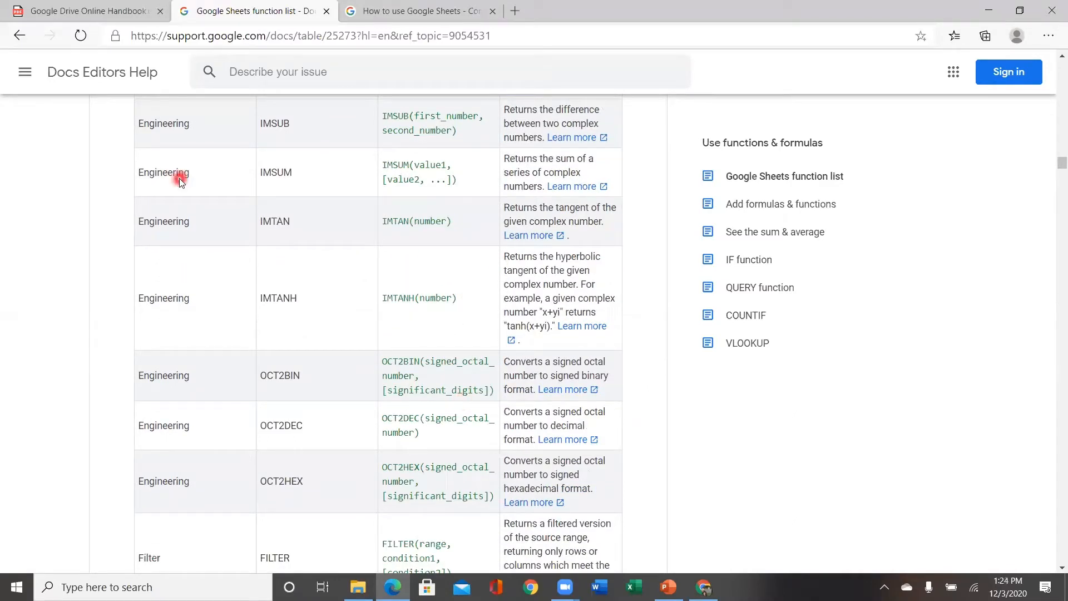
scroll(378, 360, up, 6)
scroll(378, 361, up, 20)
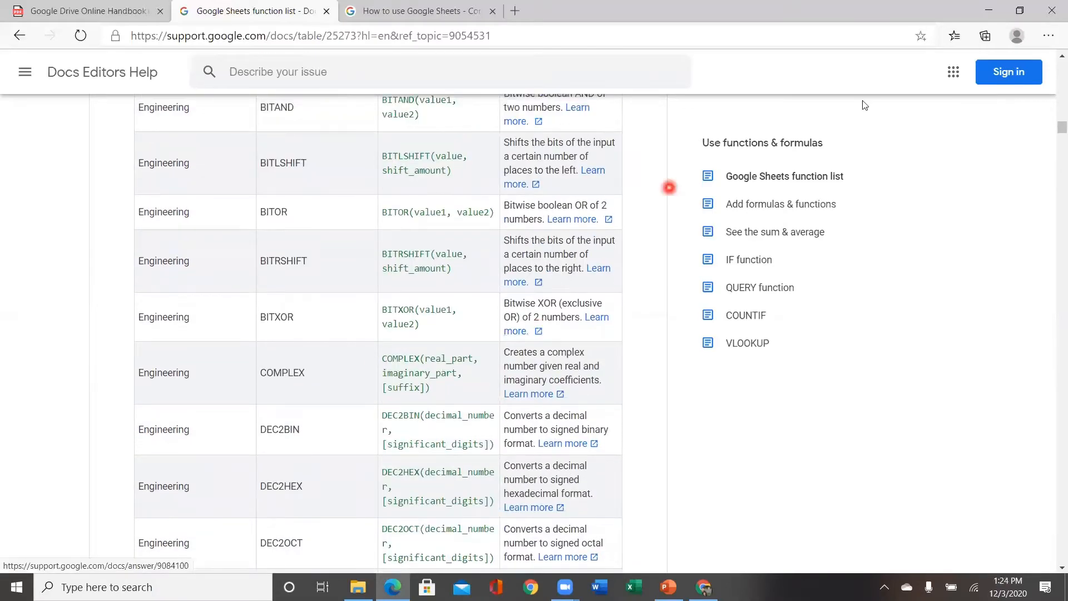
Restore the browser window's smaller size, return from the function list to the Google Sheets Online Handbook, and minimize the window.
click(1020, 10)
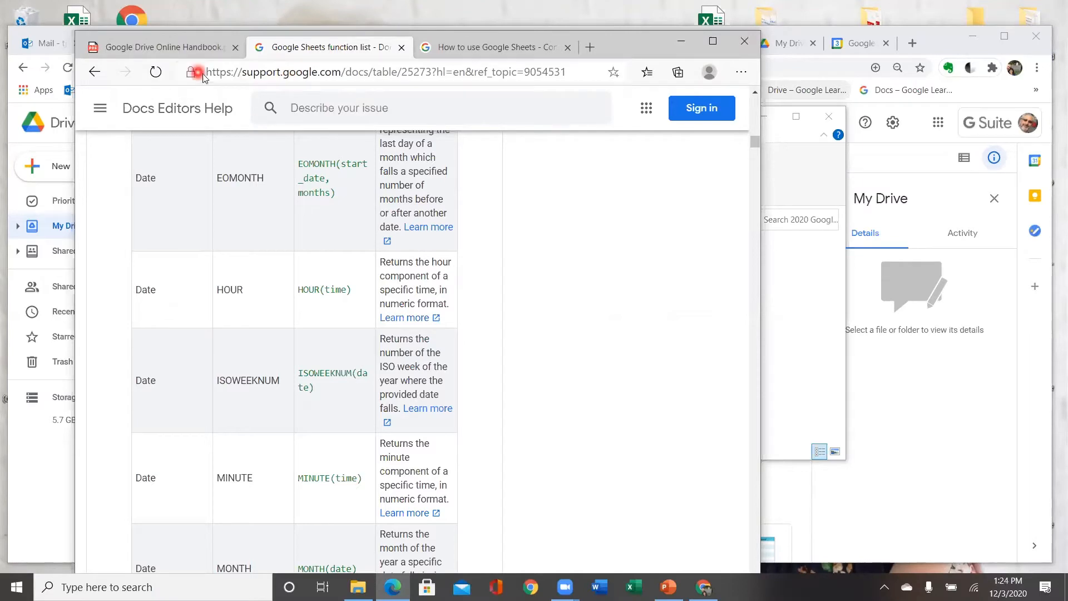
click(90, 74)
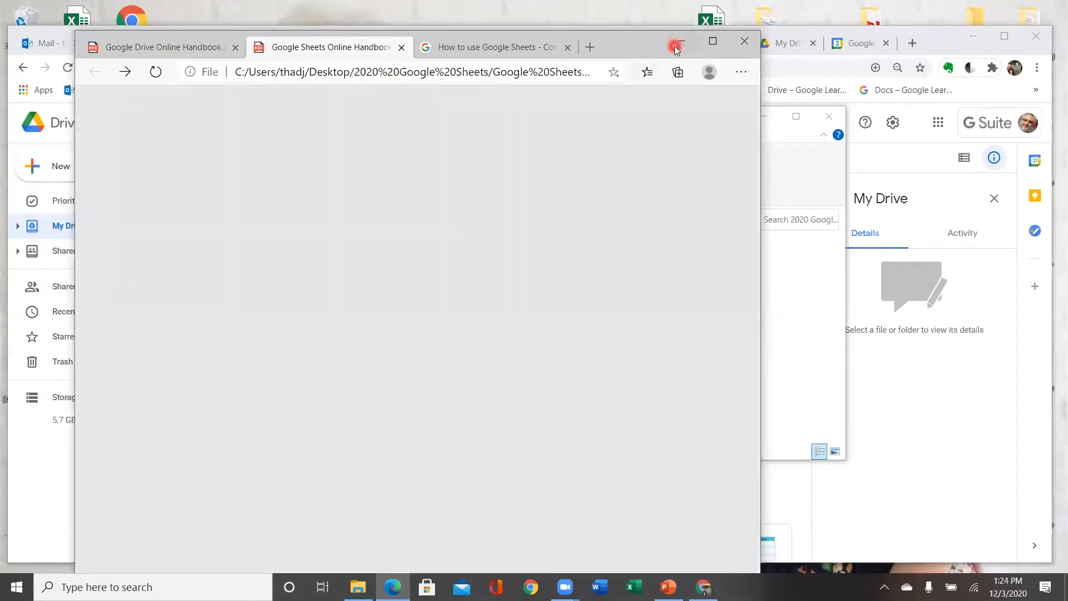
click(679, 41)
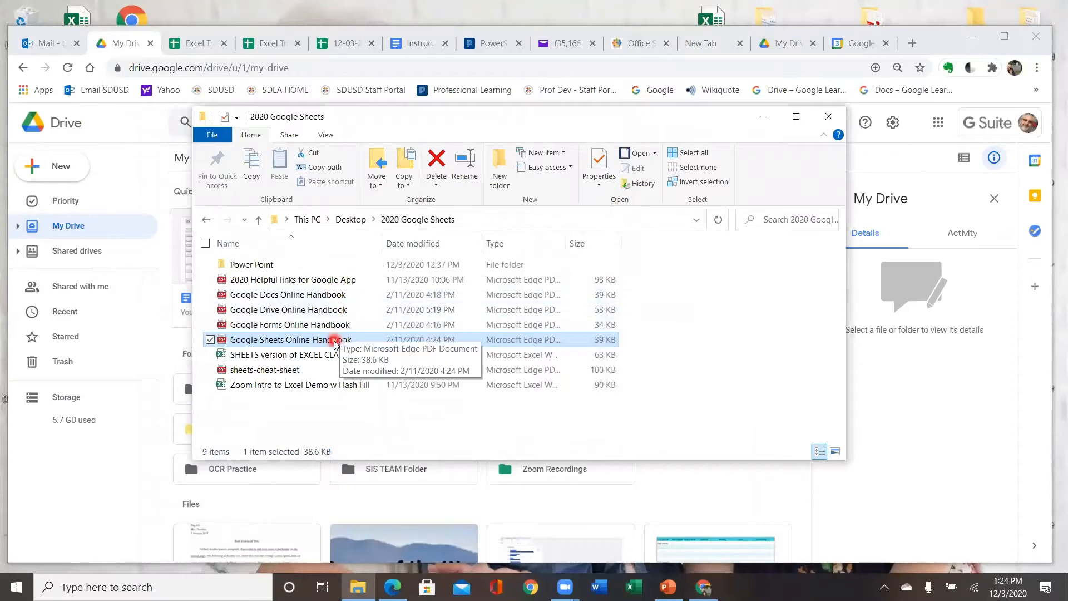
Open the "2020 Helpful links for Google App" PDF and look through its Google Drive, Google Docs and Google Sheets links.
double_click(362, 282)
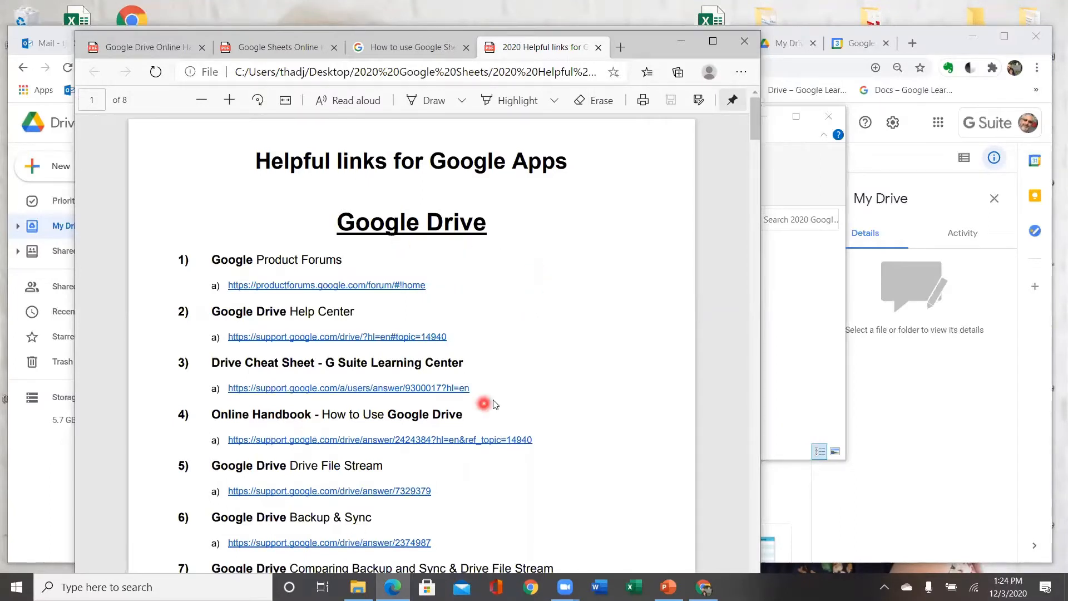
scroll(473, 232, down, 8)
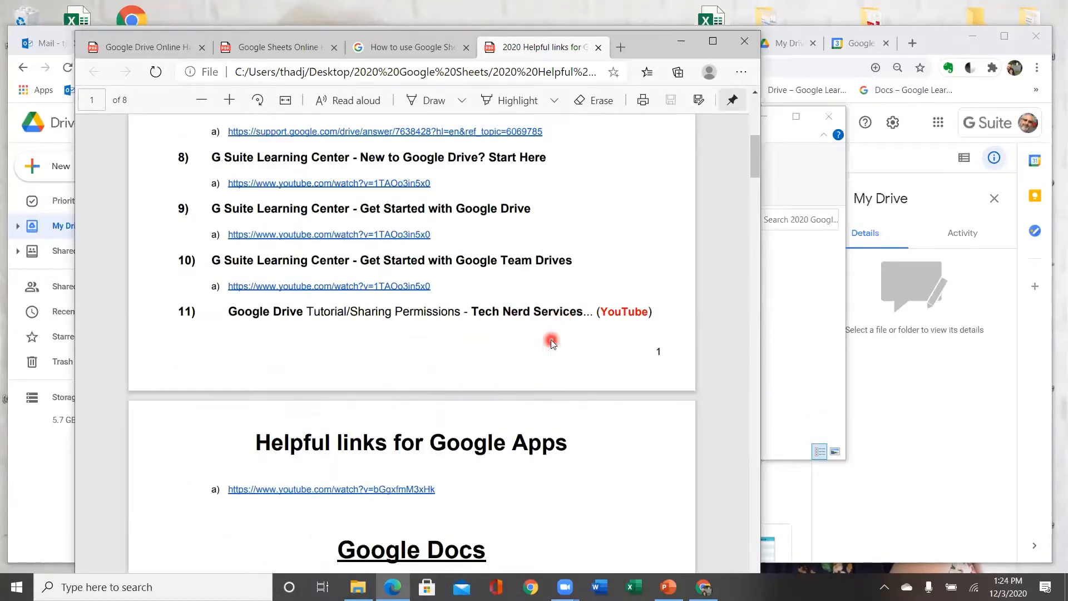
scroll(504, 317, down, 4)
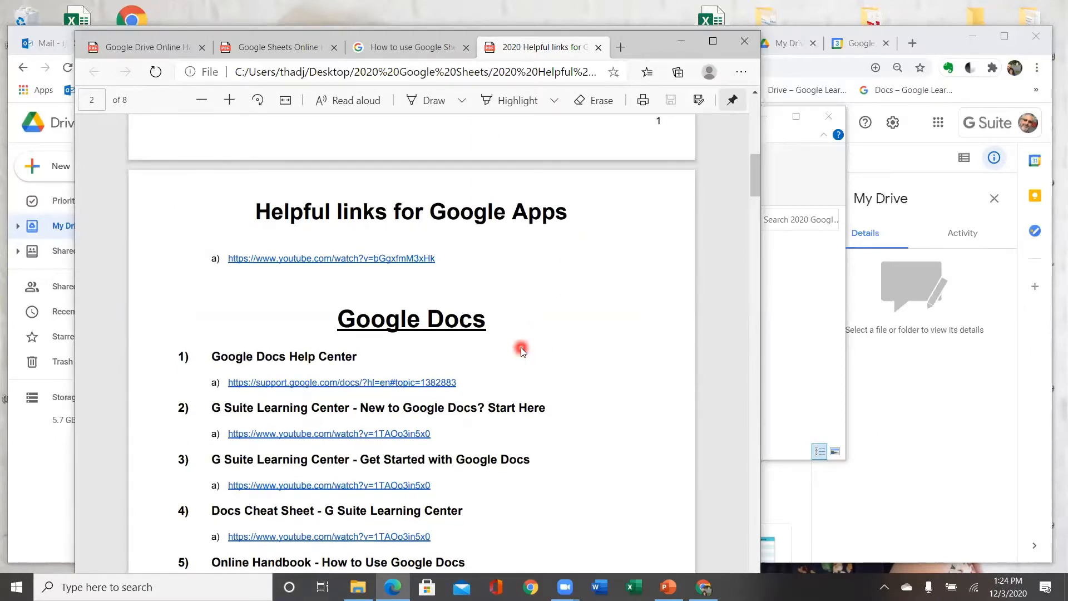
scroll(519, 354, down, 3)
scroll(492, 371, down, 14)
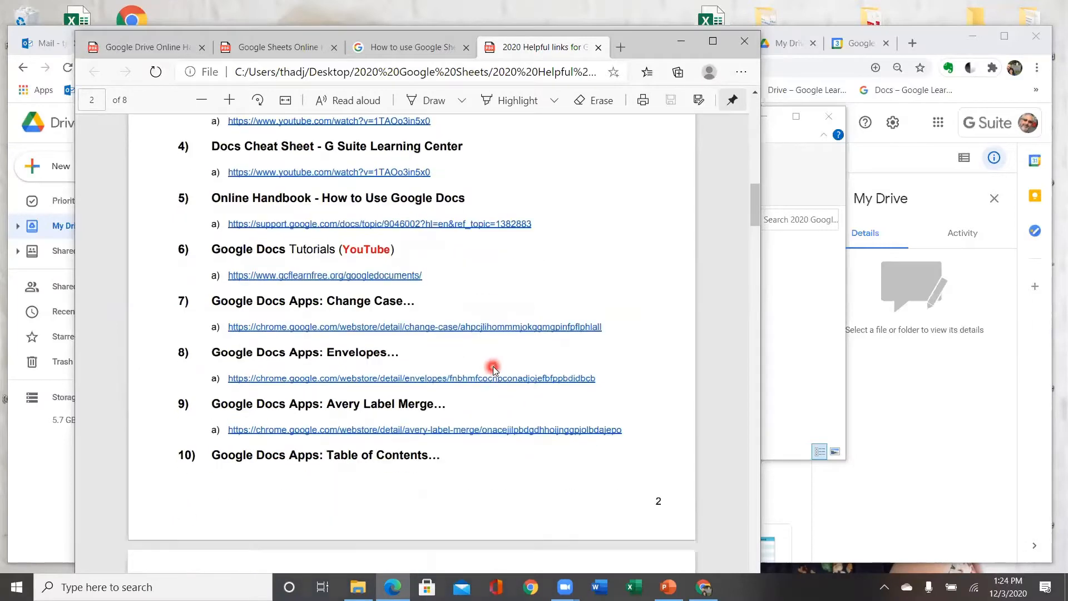
scroll(514, 389, down, 4)
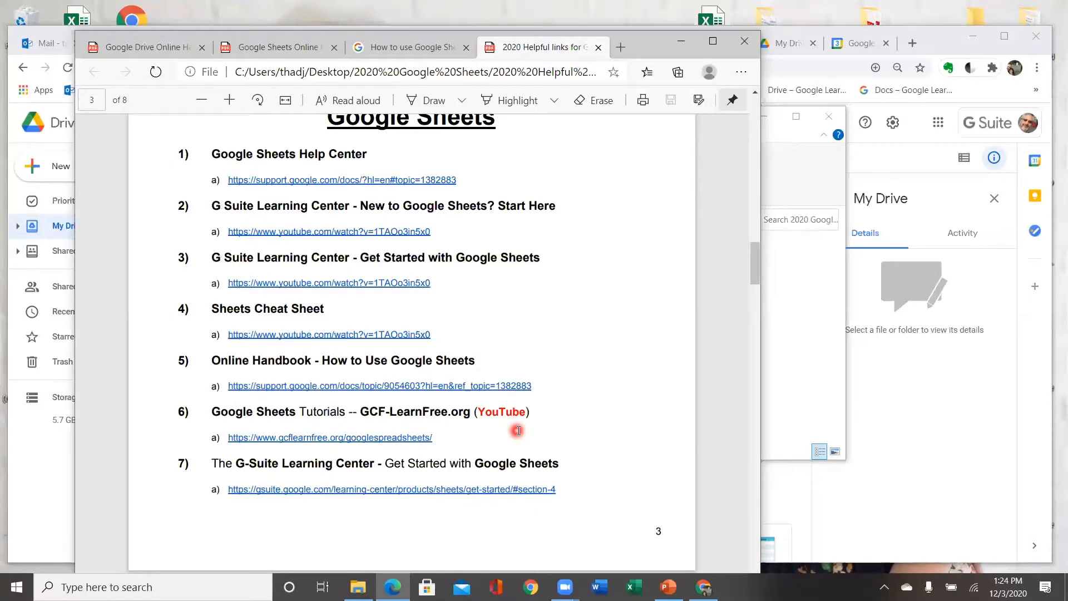
Look through the Google Slides links on page 5 of the PDF, then return to the Google Sheets app links on page 4.
scroll(516, 431, down, 10)
scroll(505, 349, down, 10)
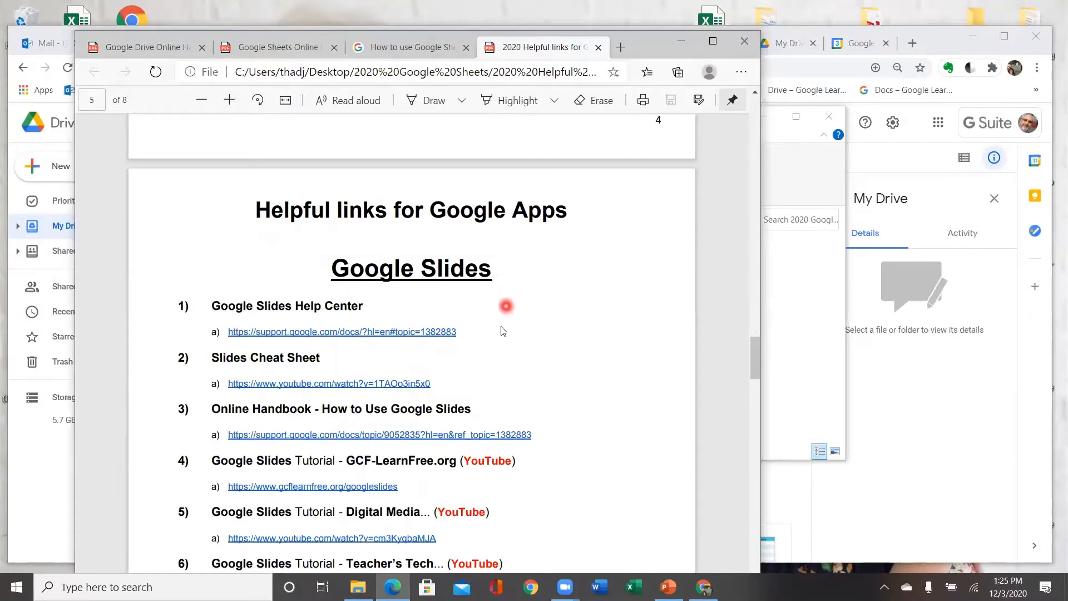
scroll(515, 383, down, 5)
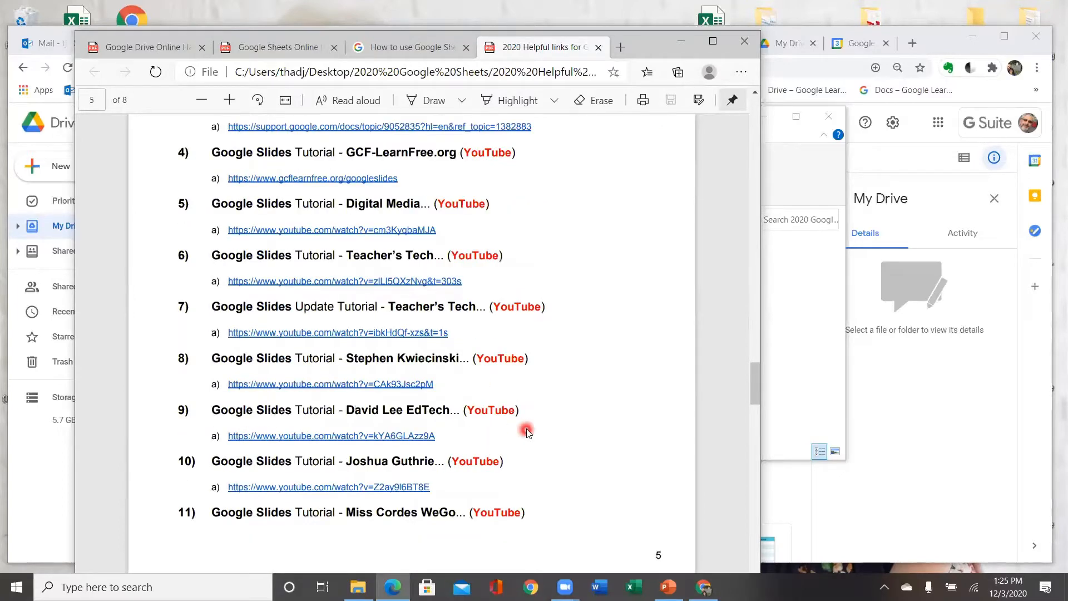
scroll(526, 425, up, 3)
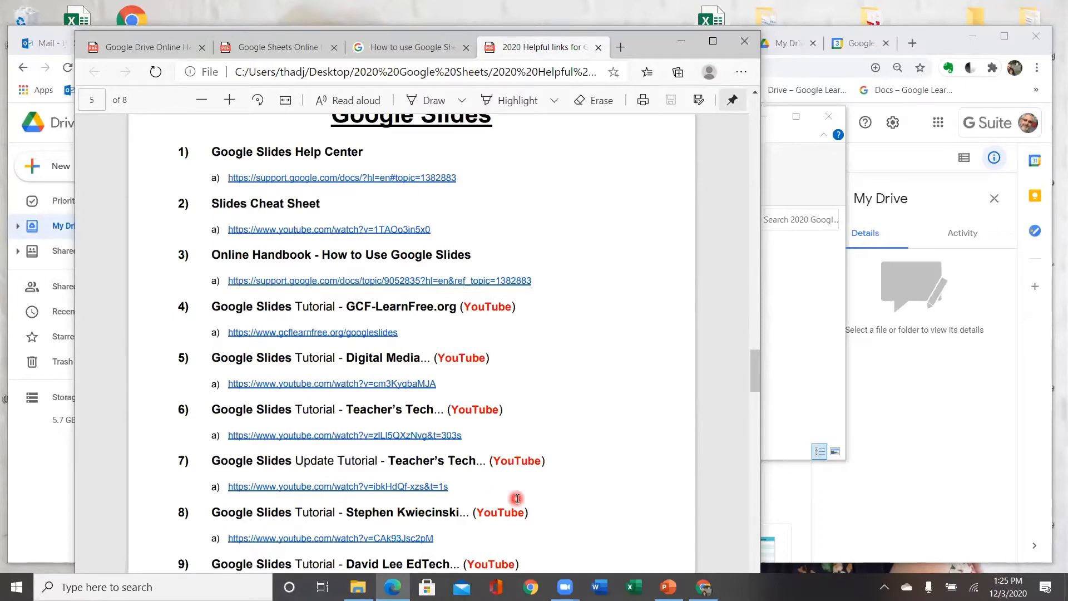
scroll(517, 498, up, 3)
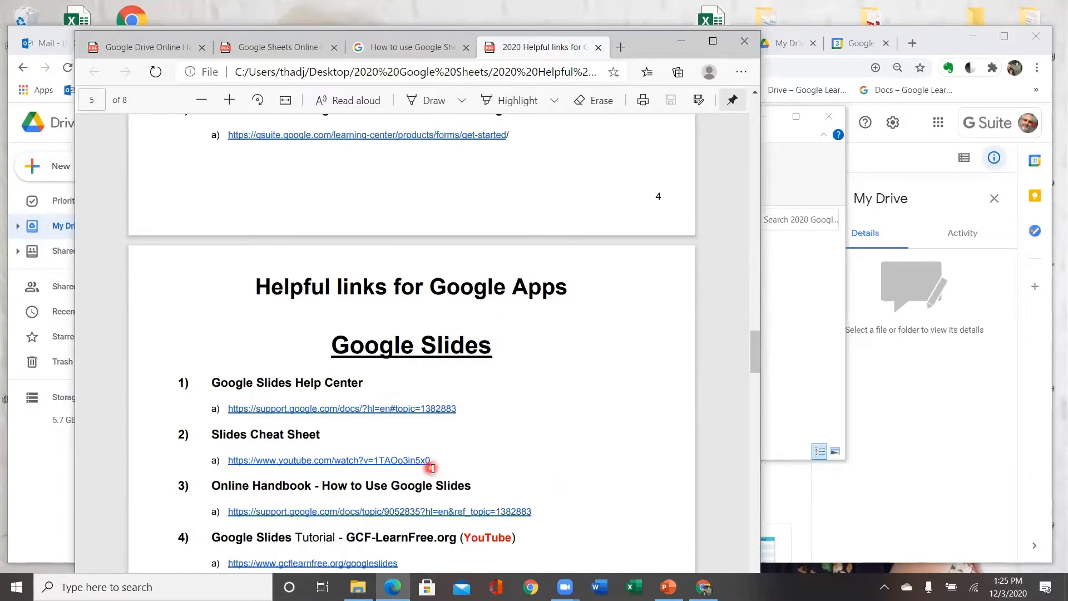
scroll(440, 468, down, 3)
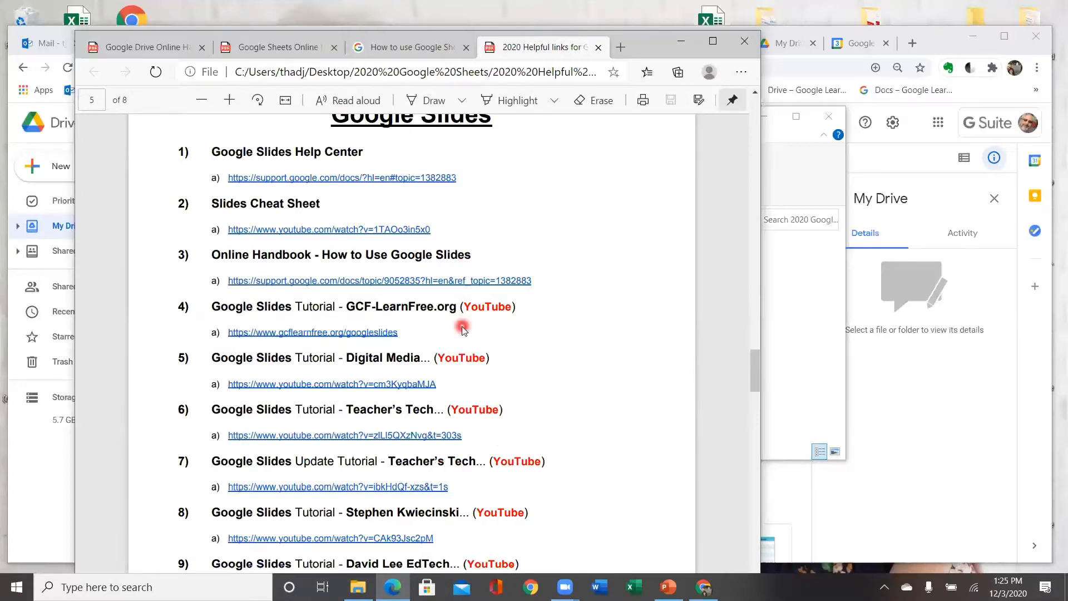
scroll(465, 331, up, 5)
scroll(465, 329, up, 10)
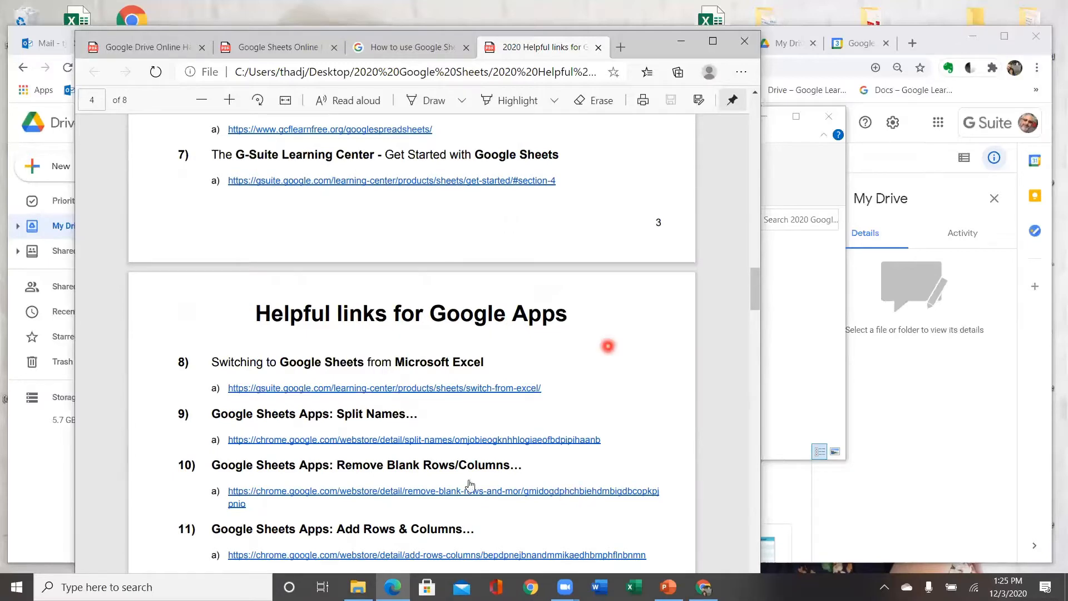
Minimize the PDF and folder windows, and close the details pane in My Drive.
click(685, 50)
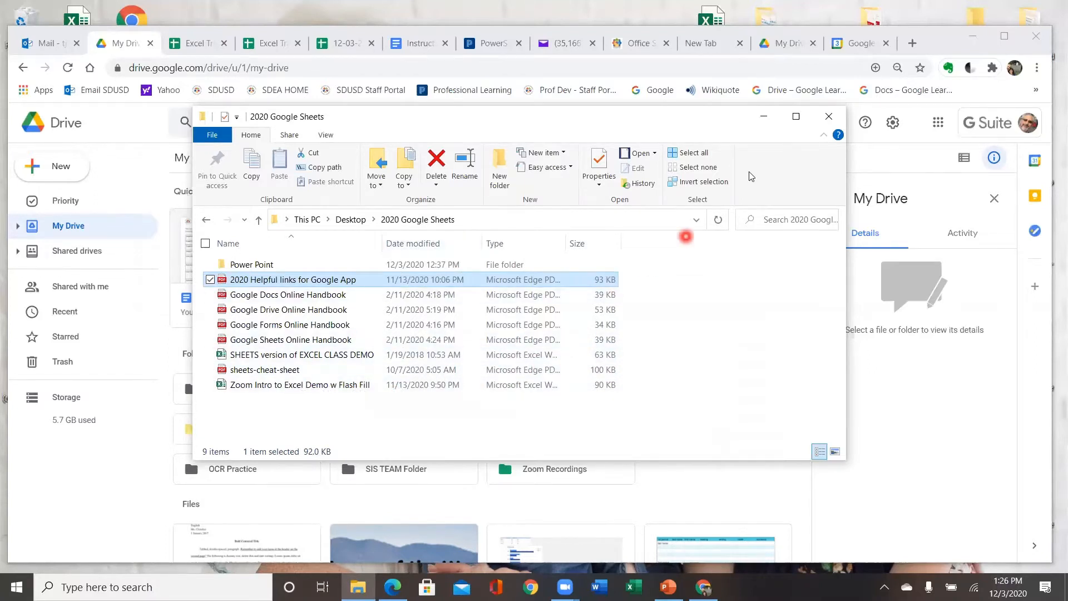
click(770, 119)
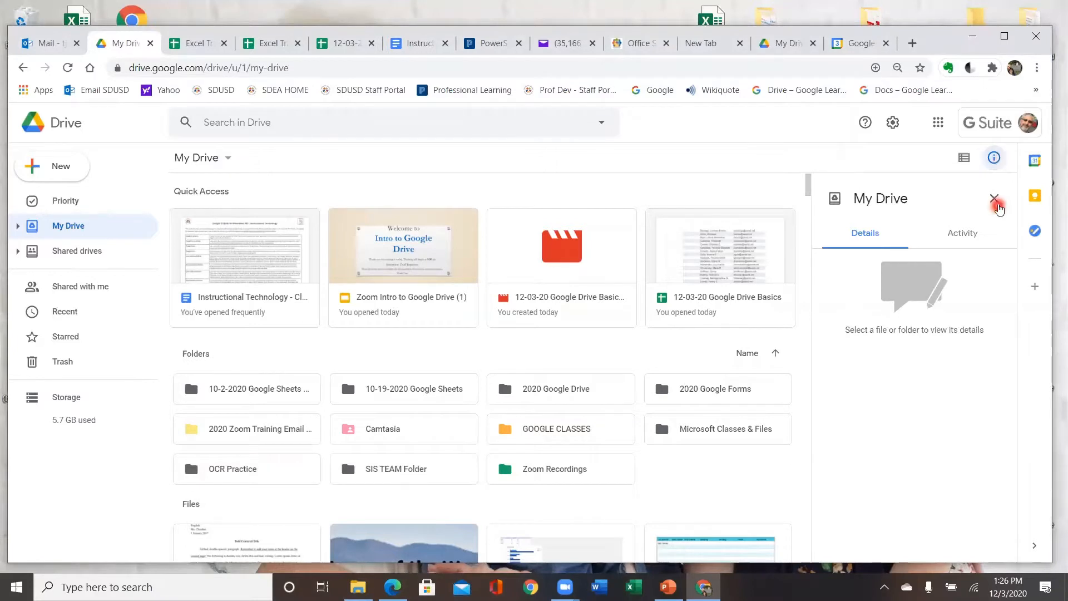
click(995, 199)
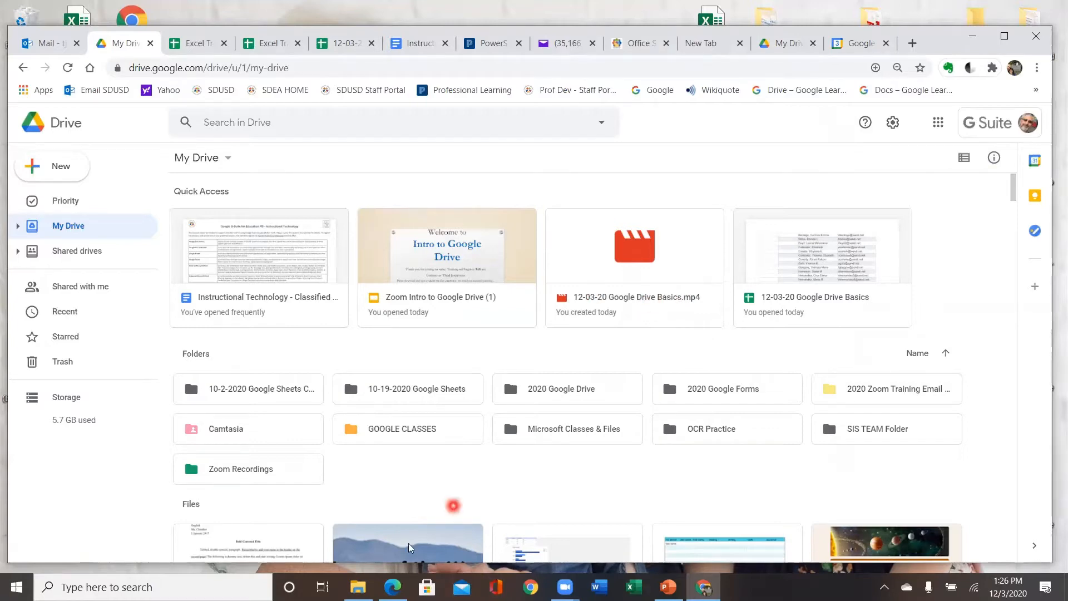
Bring back the 2020 Google Sheets folder and open the workbook "SHEETS version of EXCEL CLASS DEMO" in Excel.
mouse_move(359, 584)
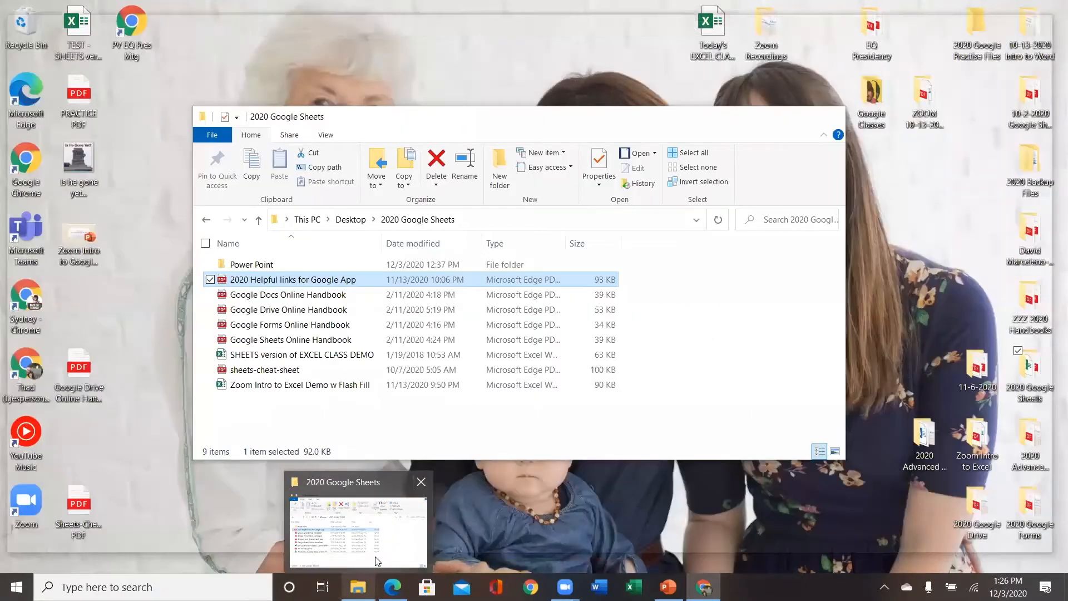
click(376, 561)
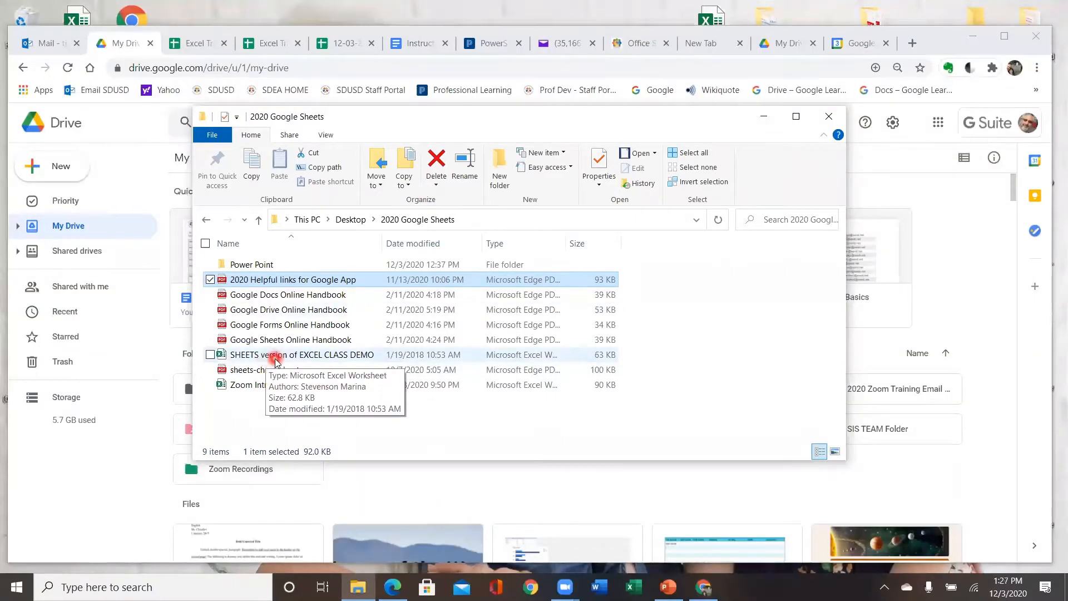
double_click(274, 357)
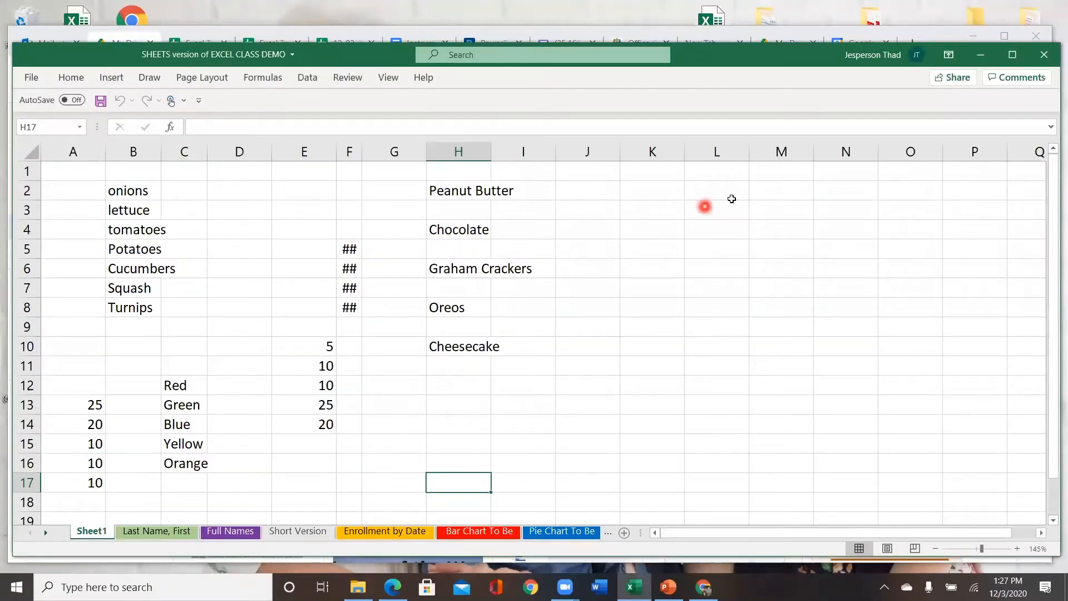
Turn off Collapse the Ribbon so the full ribbon stays expanded above Sheet1.
right_click(491, 83)
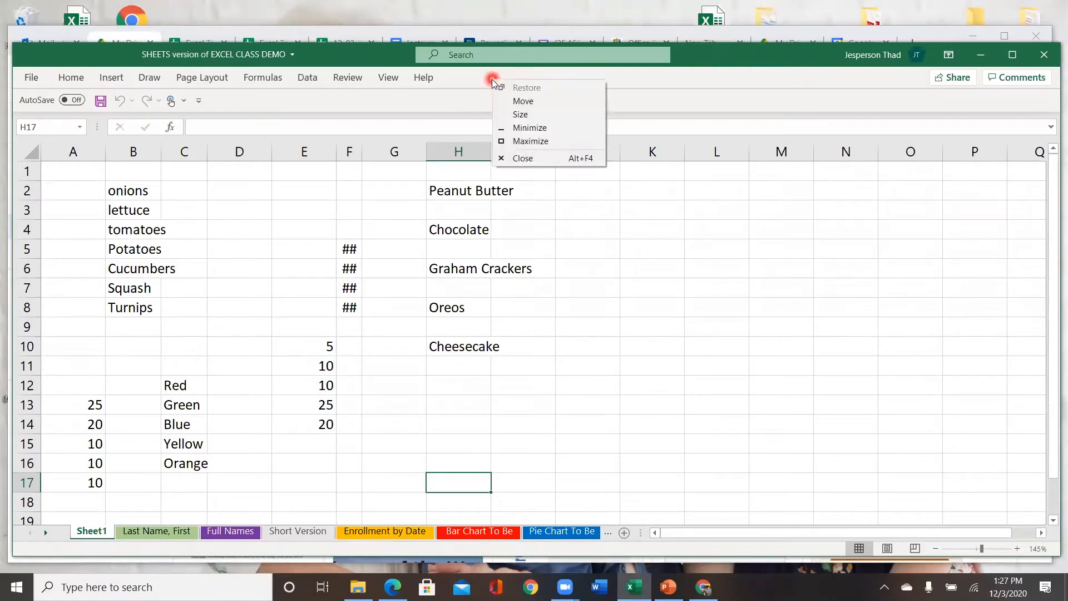
right_click(475, 98)
right_click(476, 100)
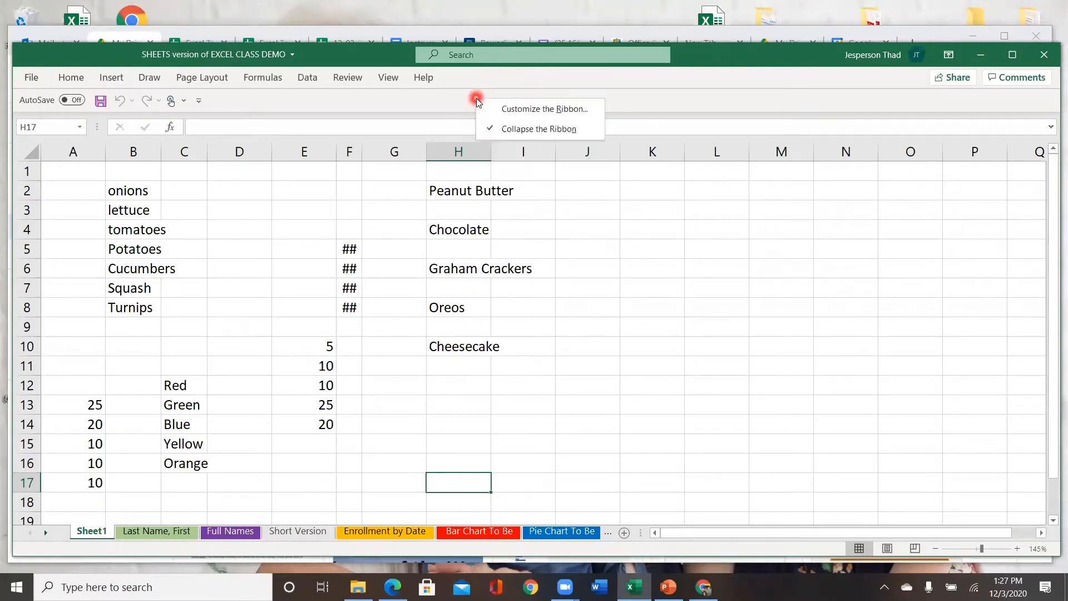
click(509, 133)
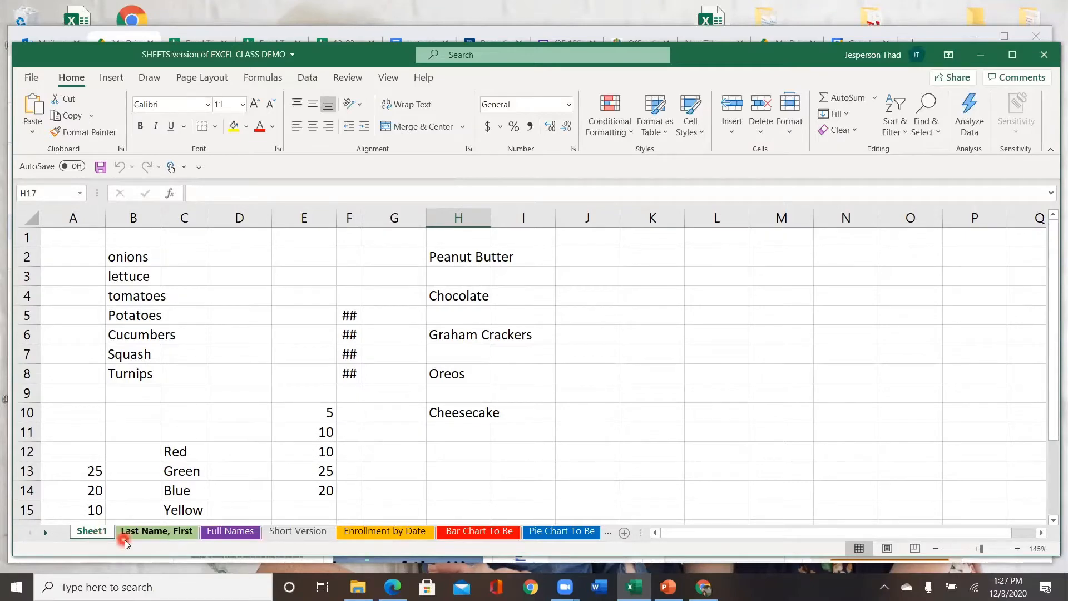
Show the "Last Name, First" and "Full Names" worksheets one after the other.
click(151, 539)
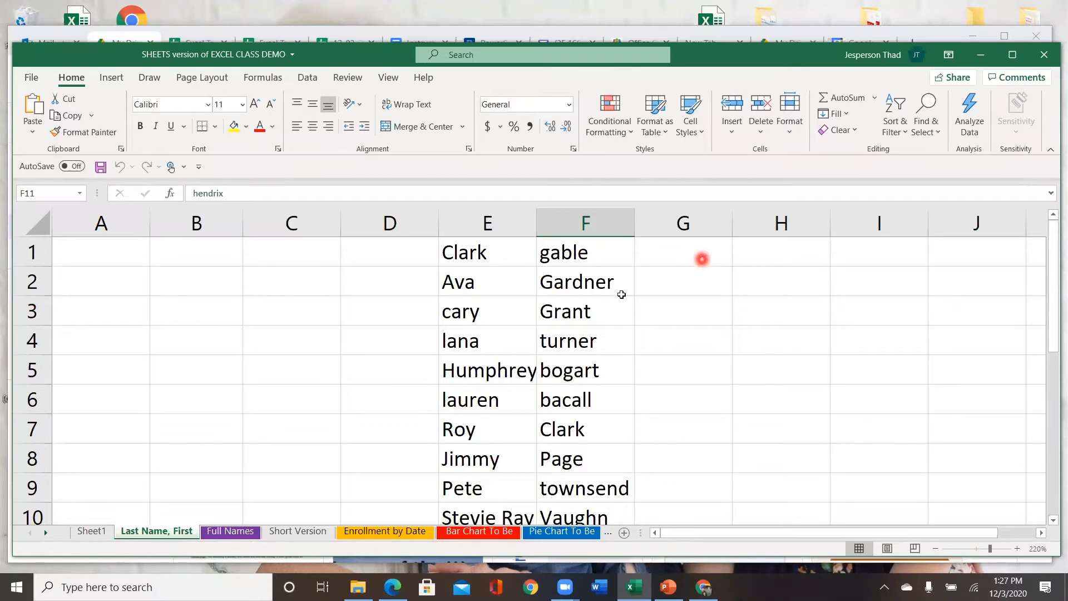
click(239, 533)
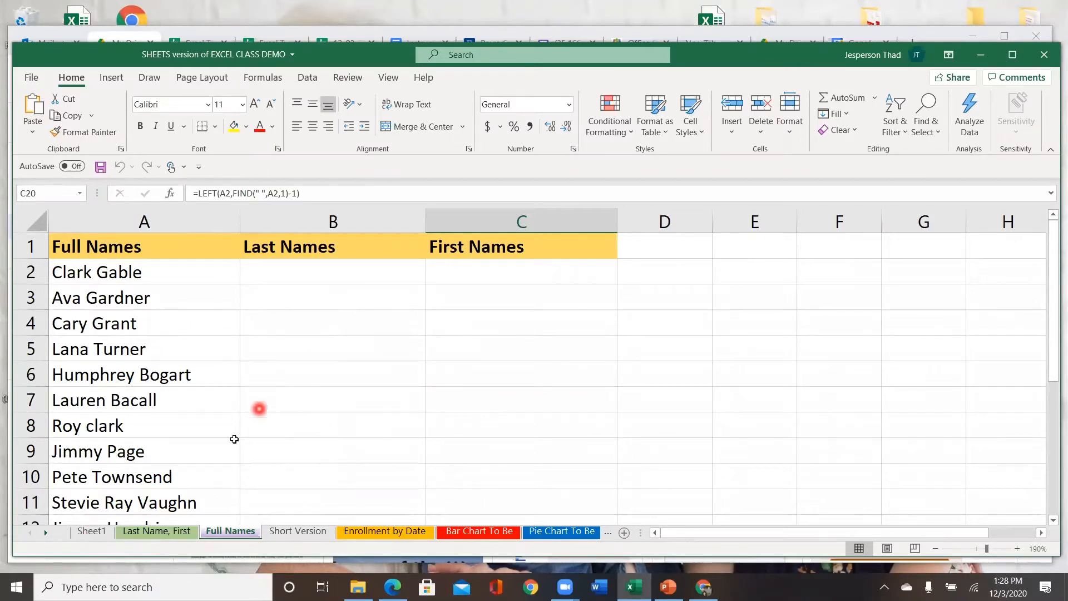
Show the "Short Version" worksheet with all its student columns and rows fitted in view.
click(303, 531)
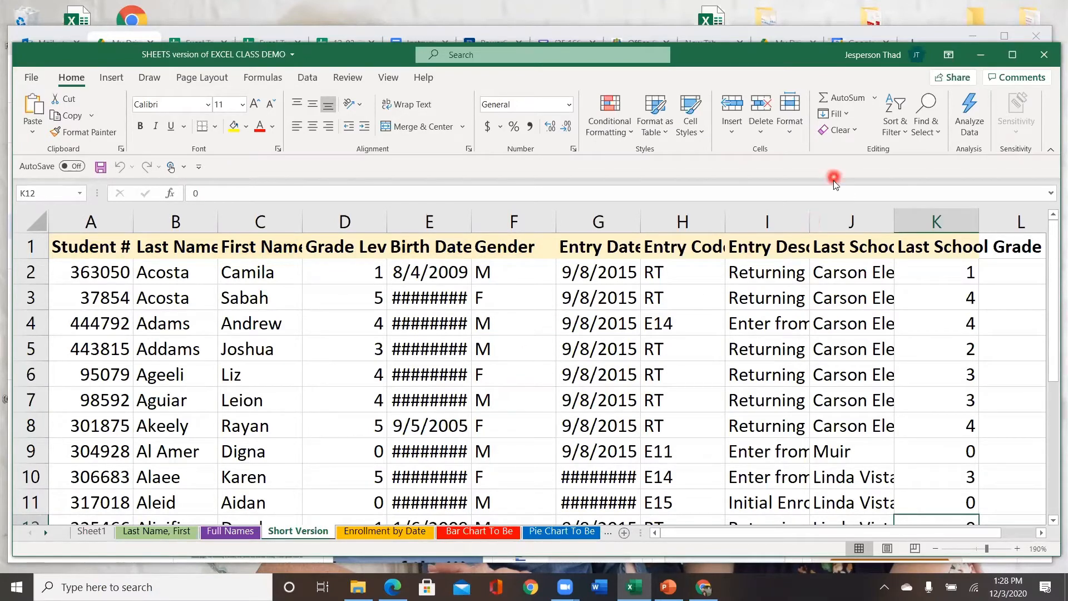
scroll(834, 273, down, 2)
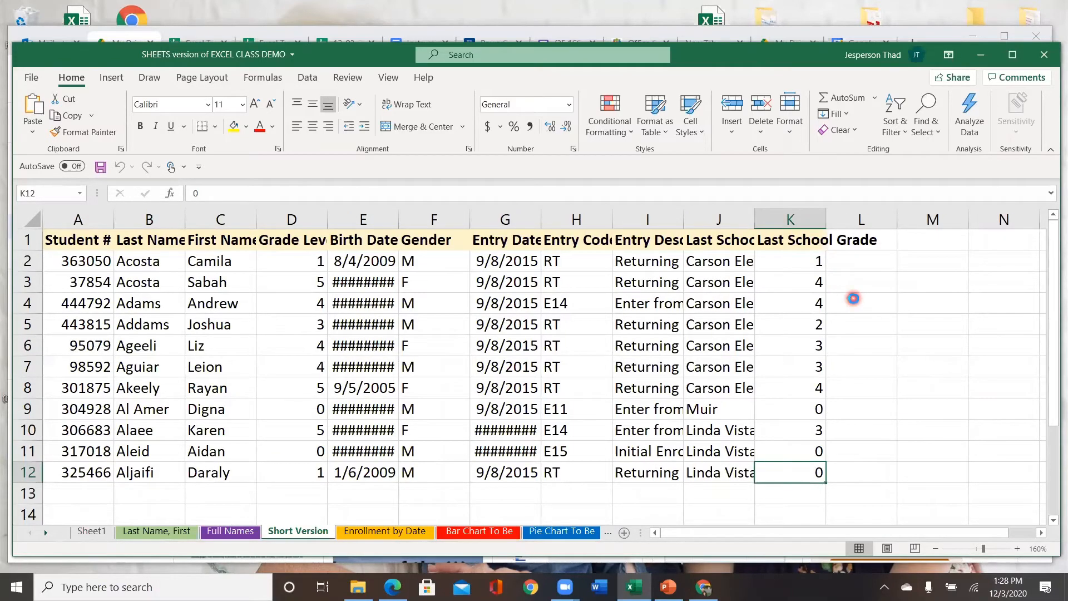
scroll(853, 297, down, 2)
scroll(852, 297, up, 1)
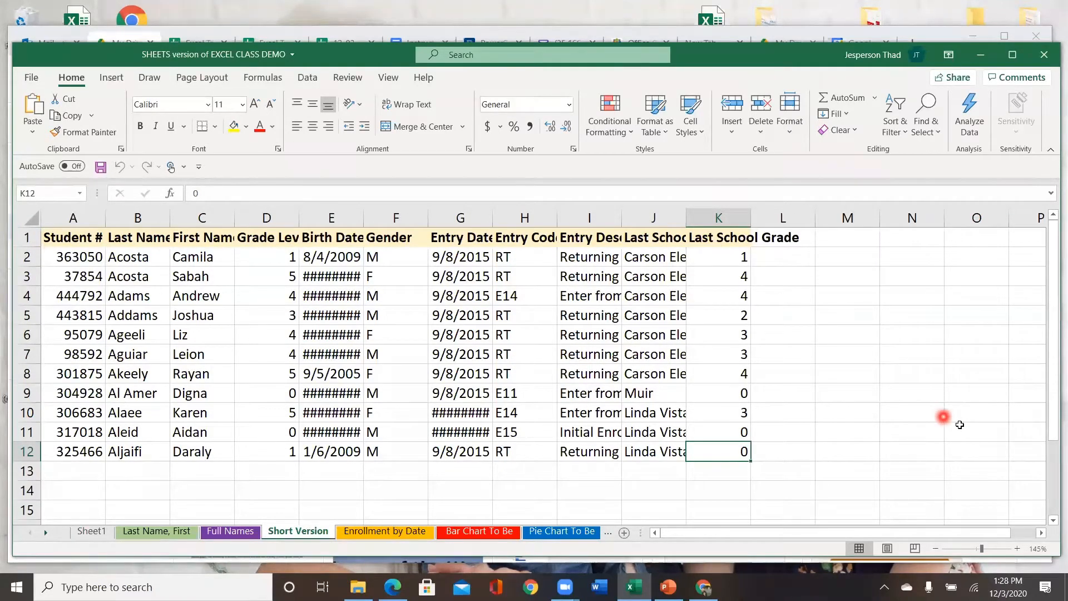
click(900, 491)
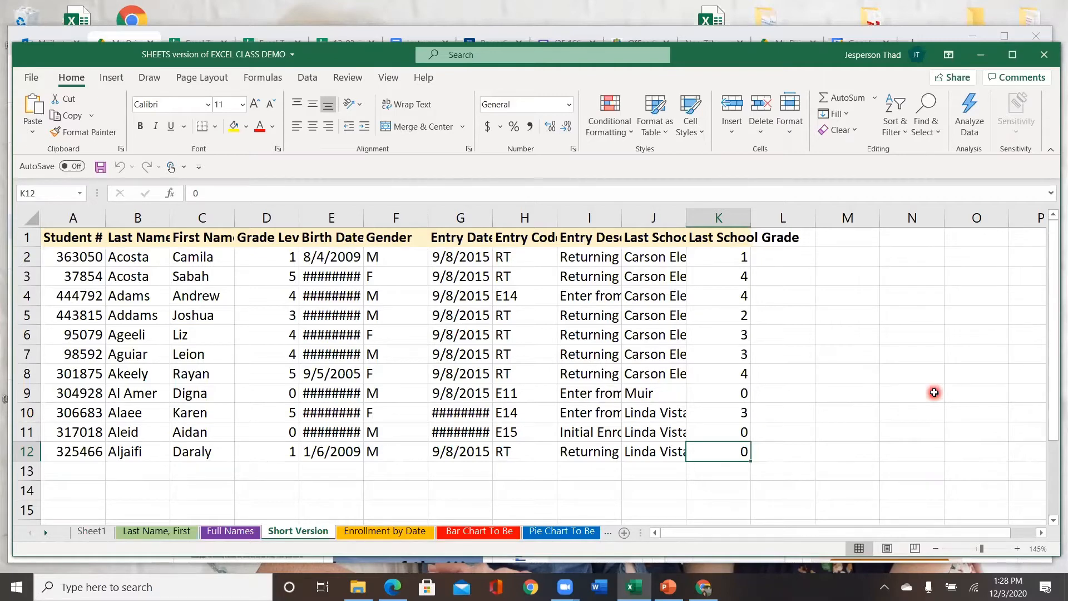
ctrl+scroll(934, 392, up, 1)
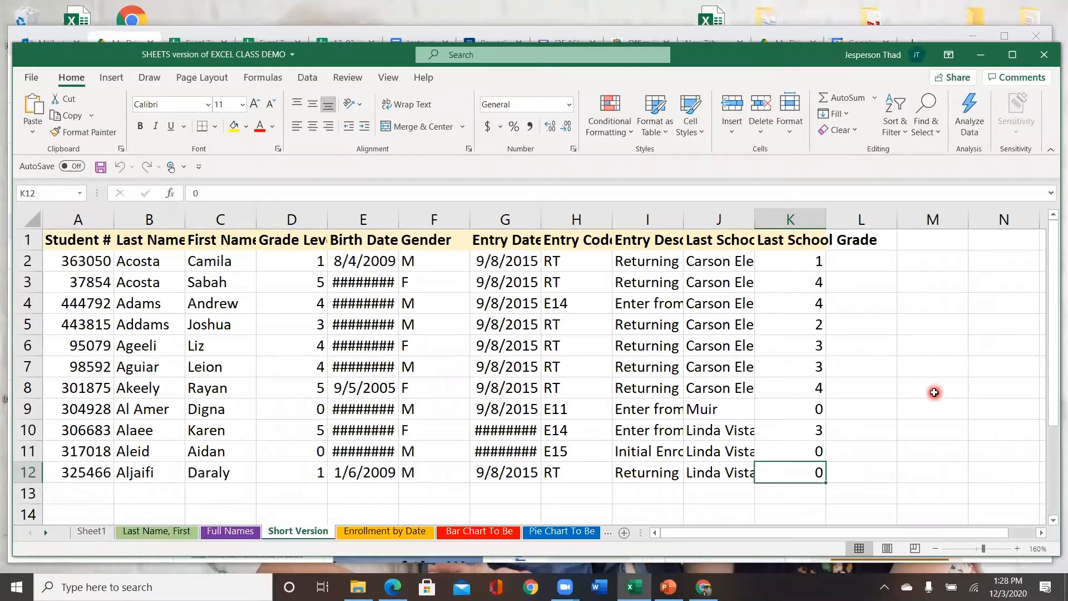
Show the "Enrollment by Date" worksheet, look at its last student records, and return to cell A1.
click(377, 534)
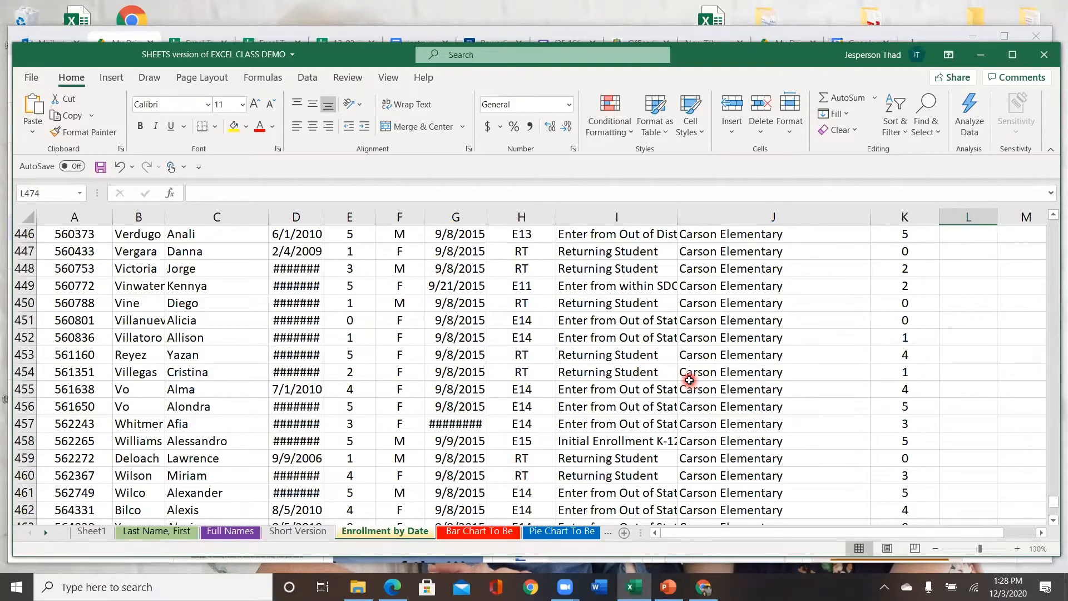
scroll(691, 382, down, 4)
scroll(691, 382, down, 2)
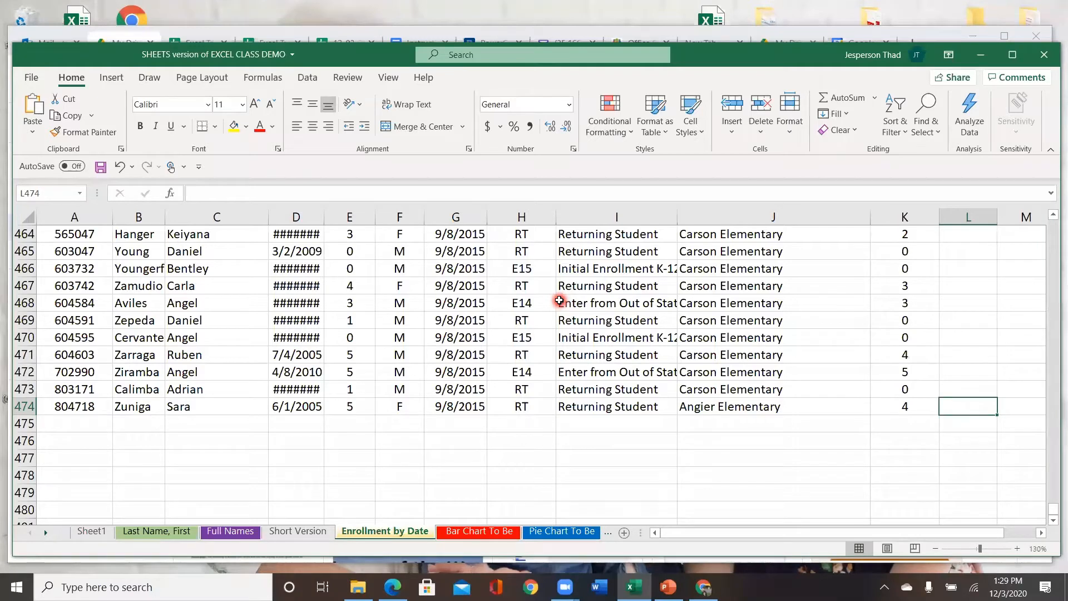
key(ctrl+Home)
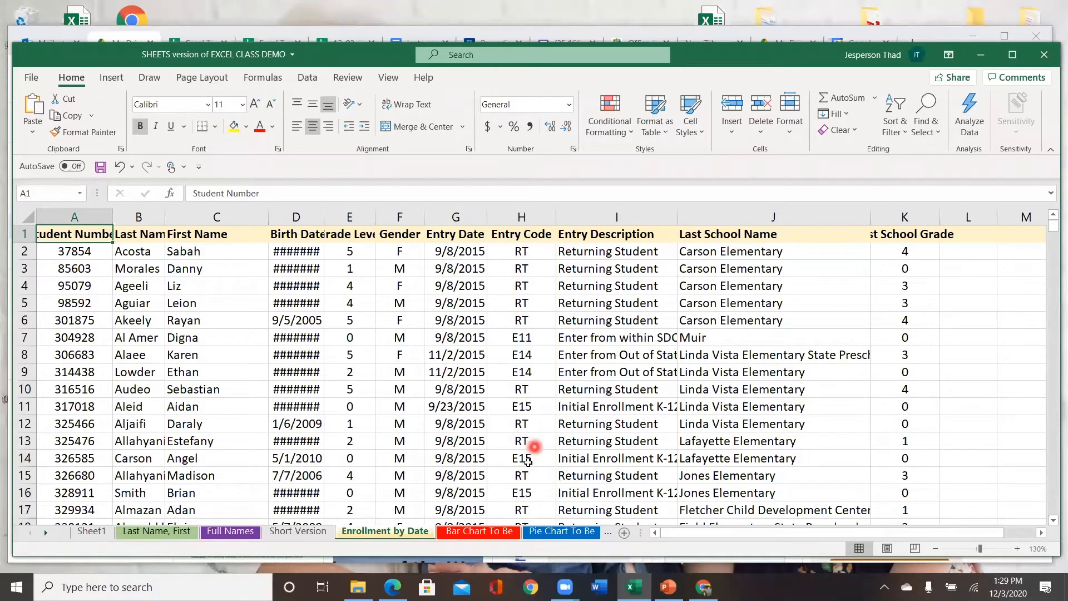
Show the "Bar Chart To Be" and "Pie Chart To Be" worksheets one after the other and return to Sheet1.
click(488, 533)
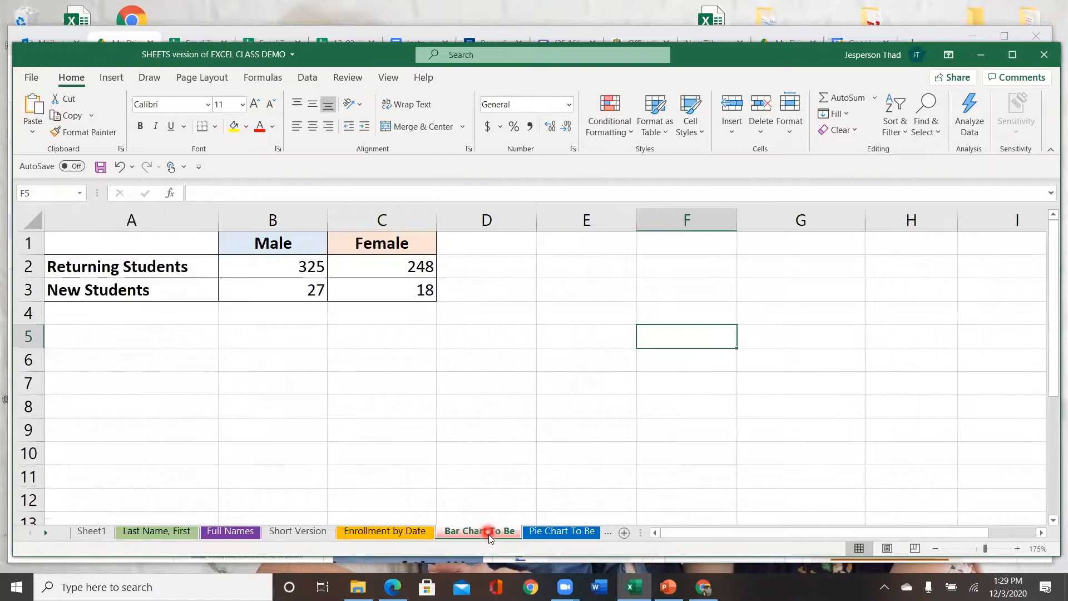
click(542, 534)
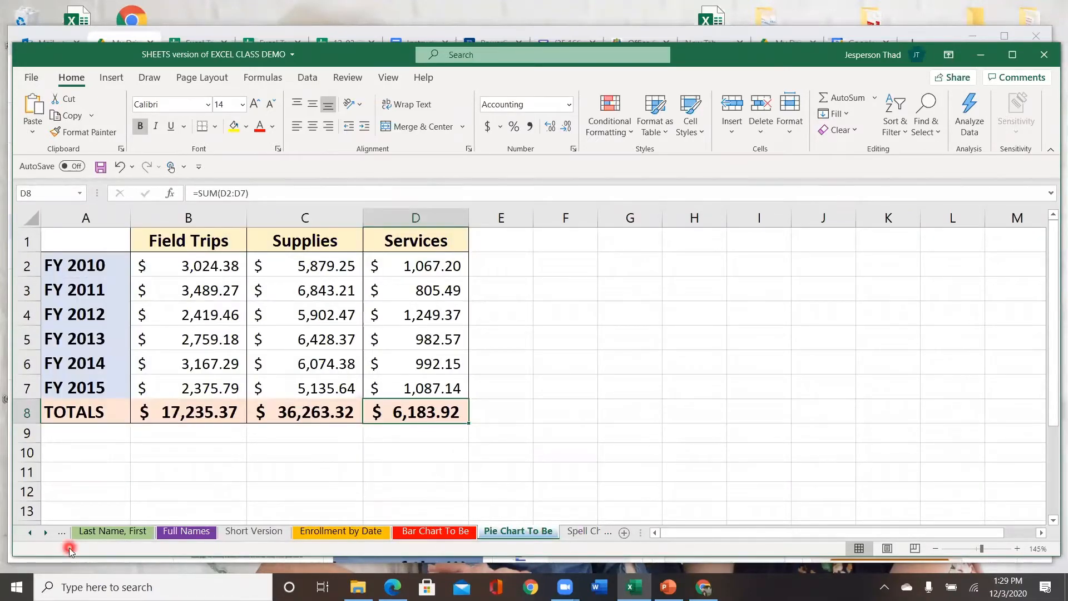
click(32, 535)
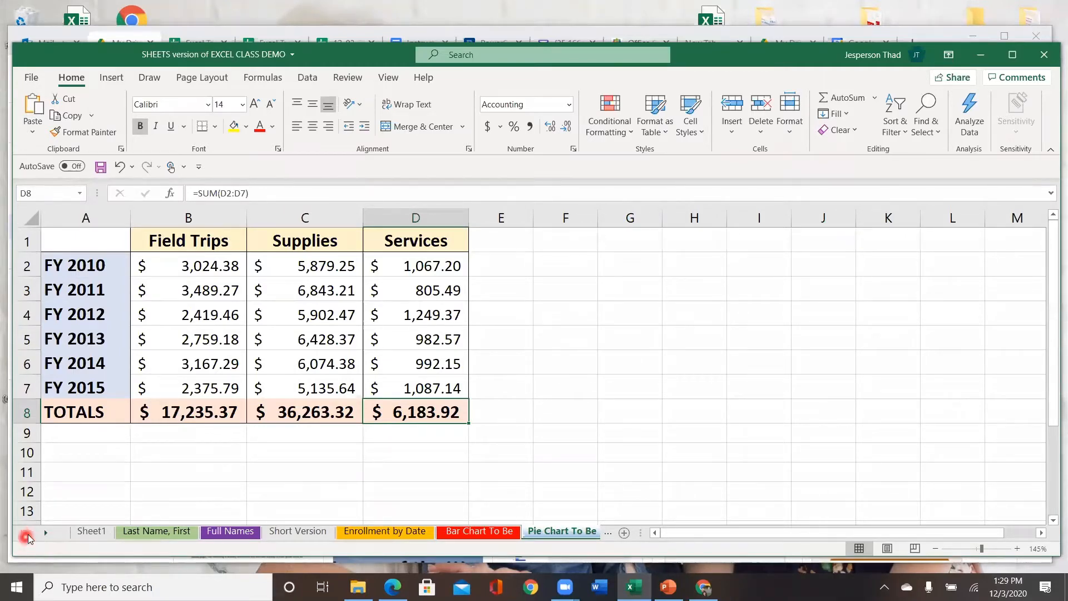
click(102, 533)
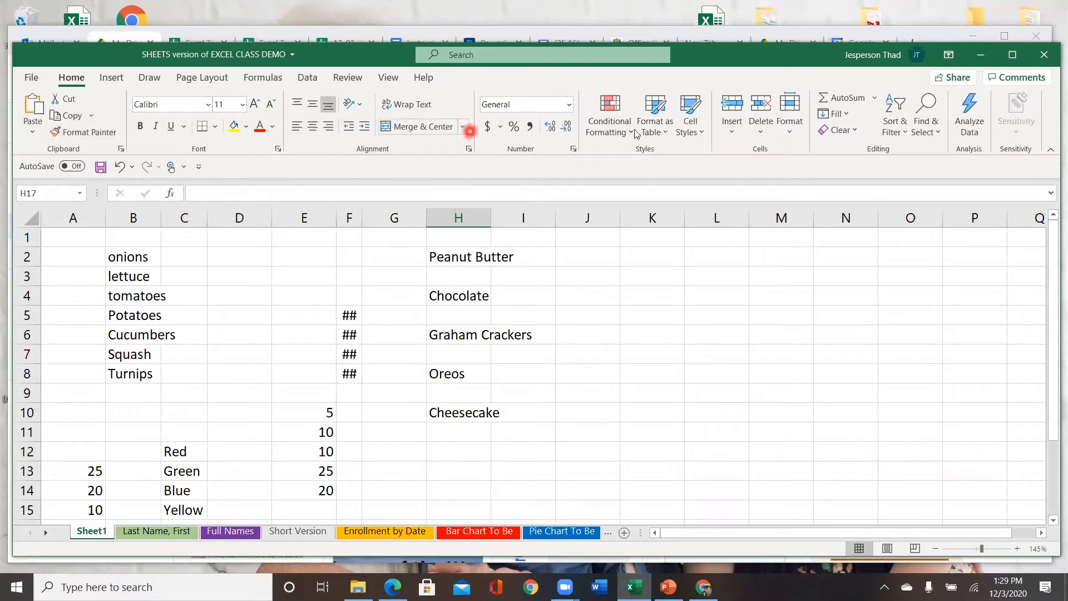
Show the ribbon's Insert, Page Layout, Formulas and Data command sets one after the other.
click(113, 79)
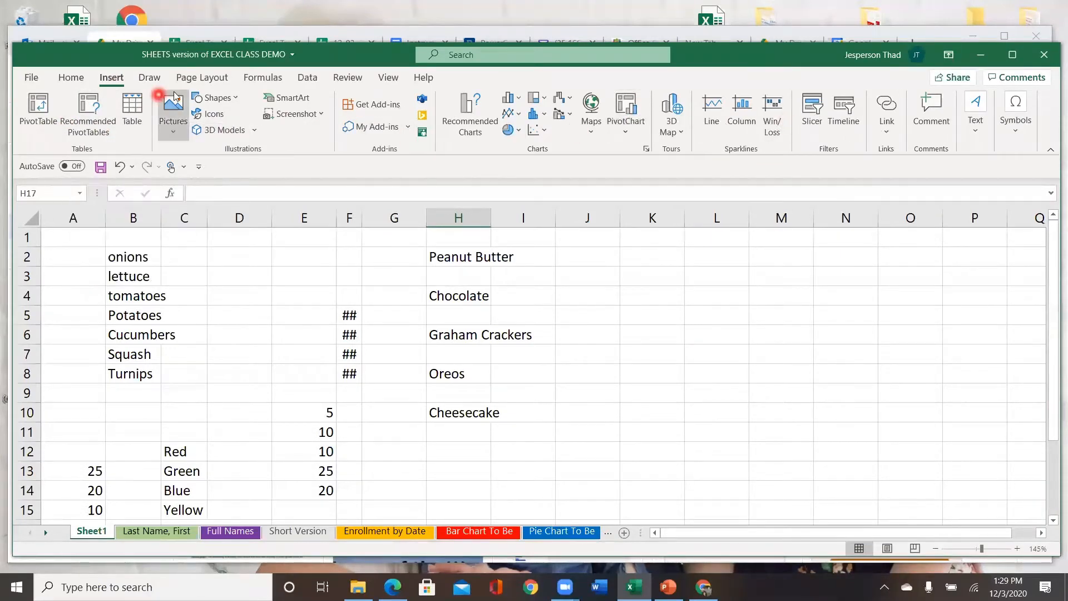
click(201, 80)
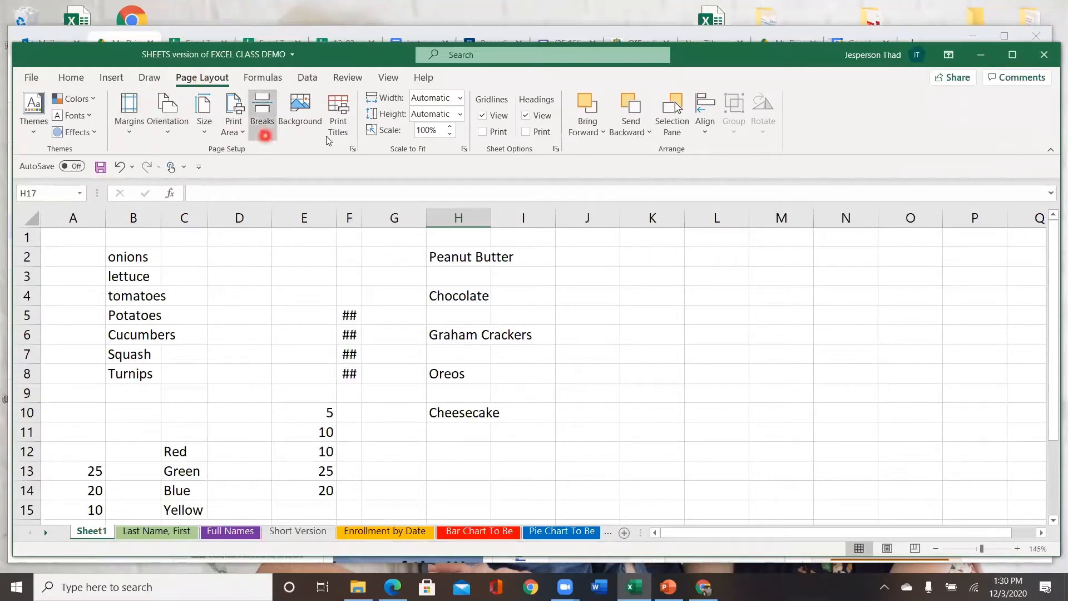
click(265, 80)
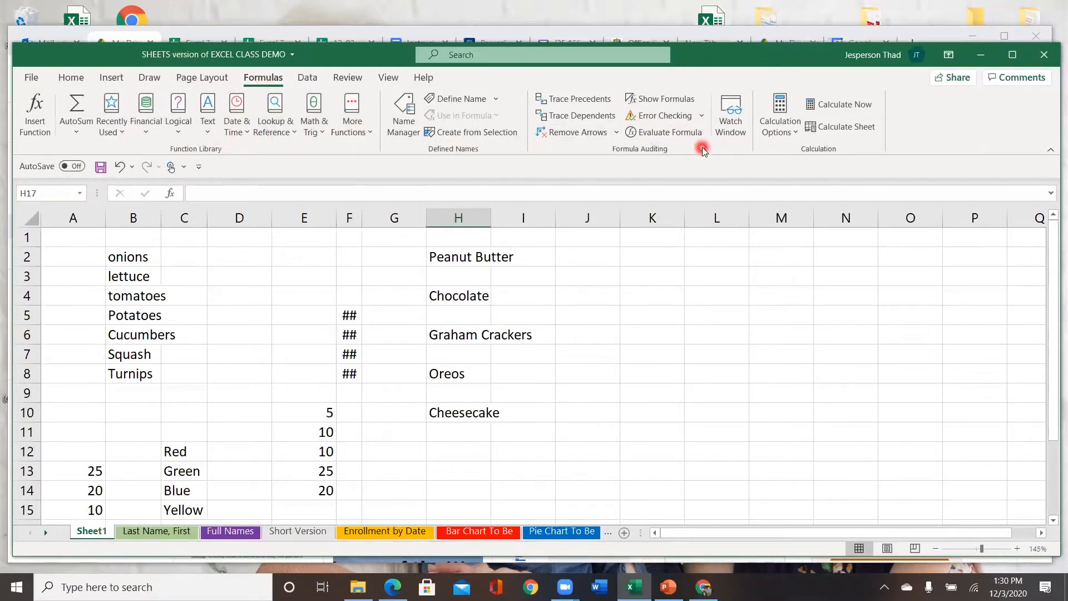
click(307, 79)
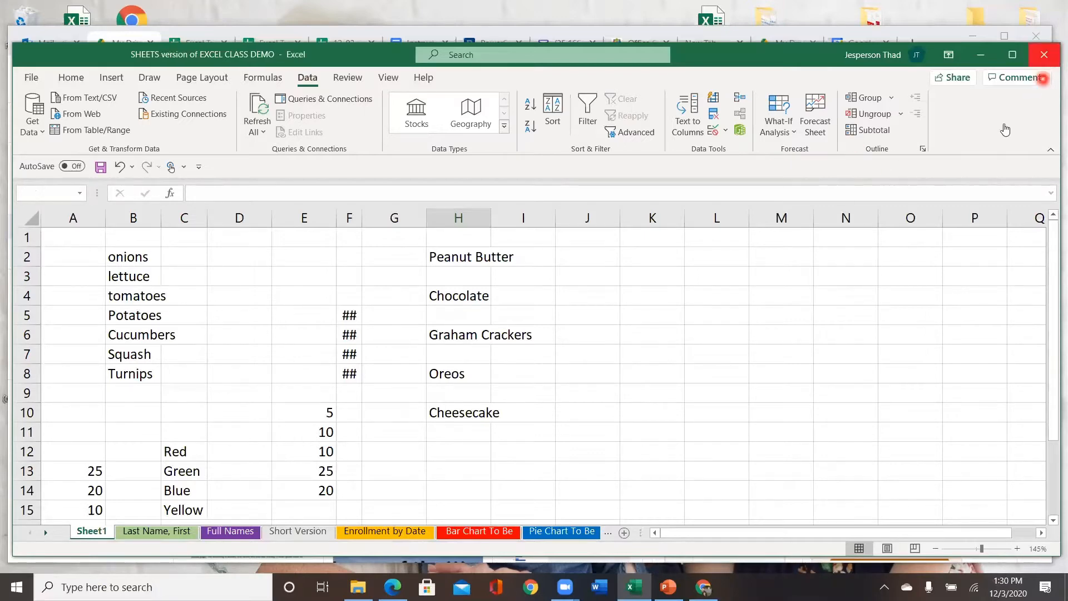
Close the Excel demo workbook, set the class folder aside, and create a blank Google Sheets spreadsheet from My Drive.
click(1044, 56)
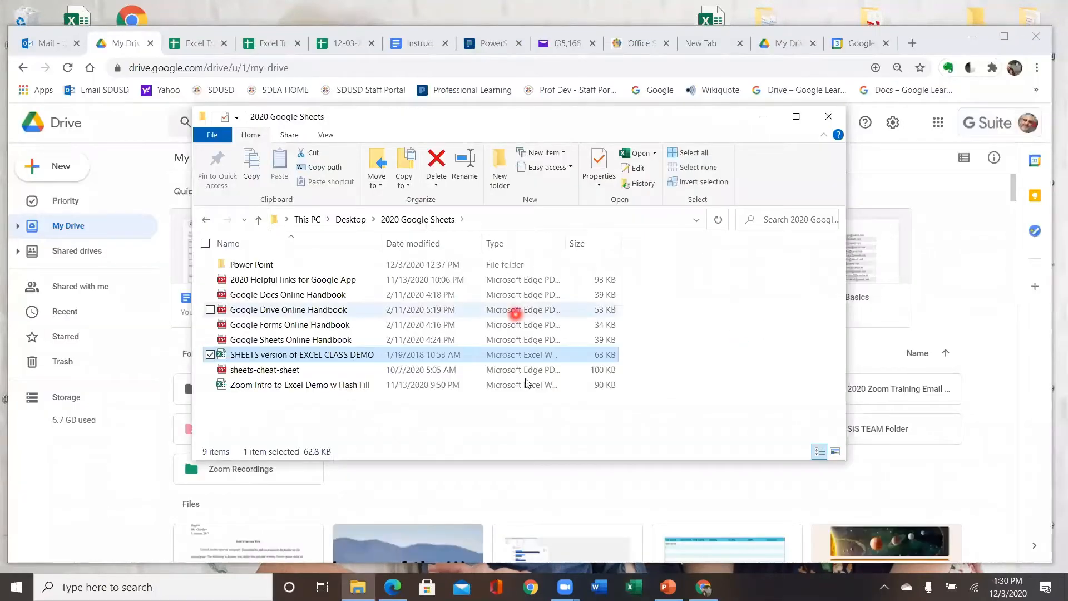
click(763, 117)
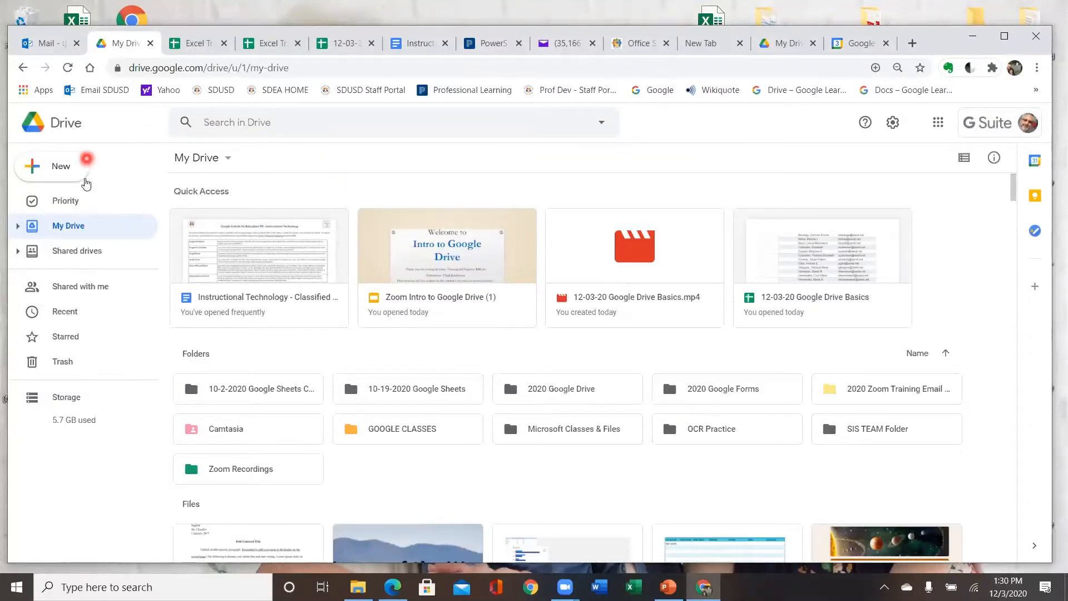
click(82, 174)
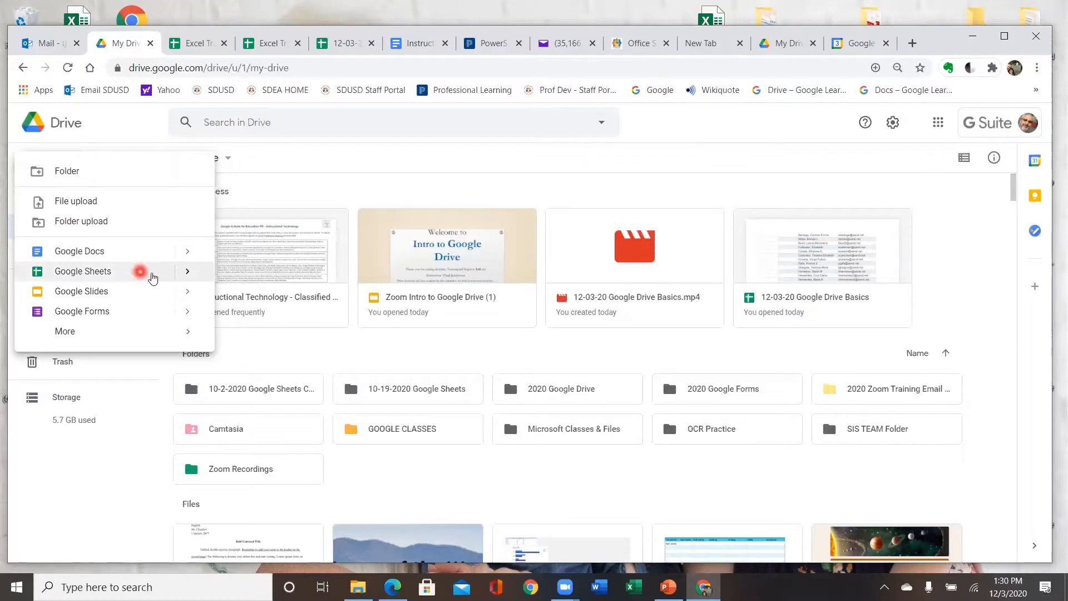
mouse_move(187, 272)
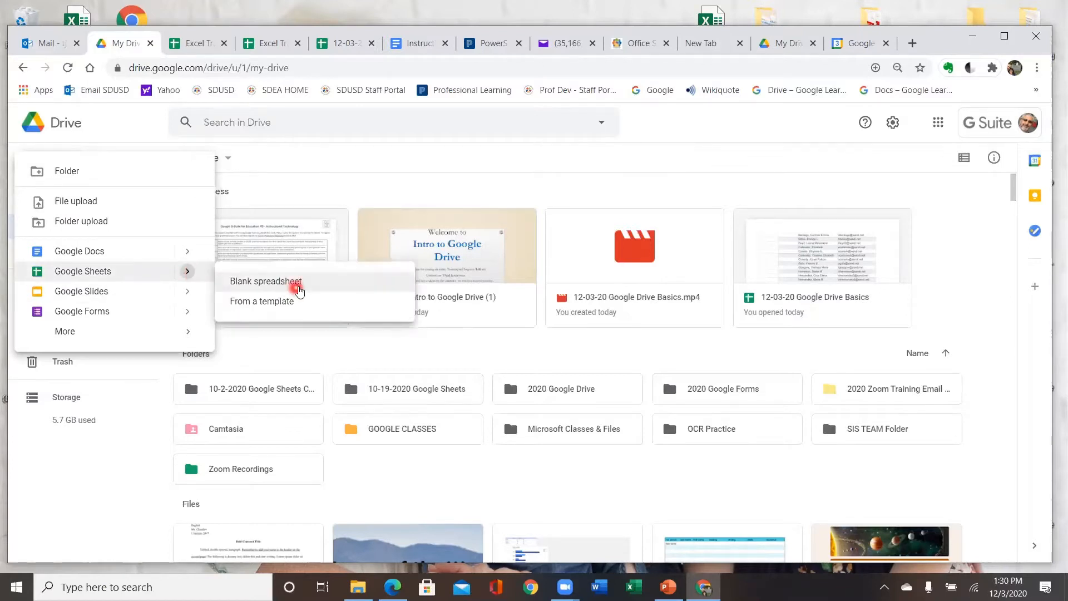
click(299, 285)
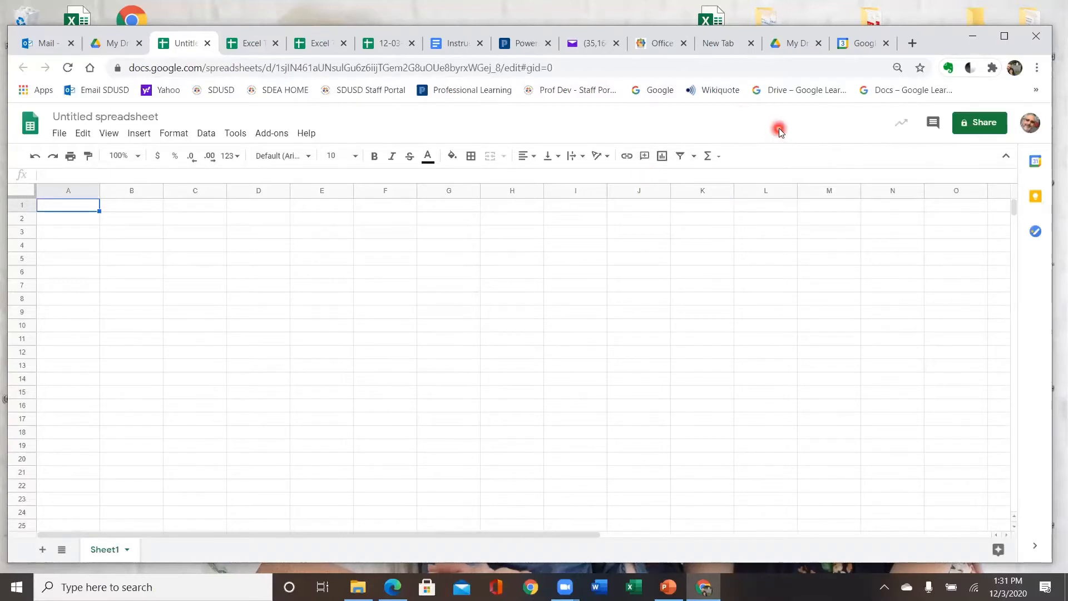
Zoom the spreadsheet's browser page out to 75% and back in beyond its initial size.
key(ctrl+minus)
key(ctrl+minus)
key(ctrl+minus)
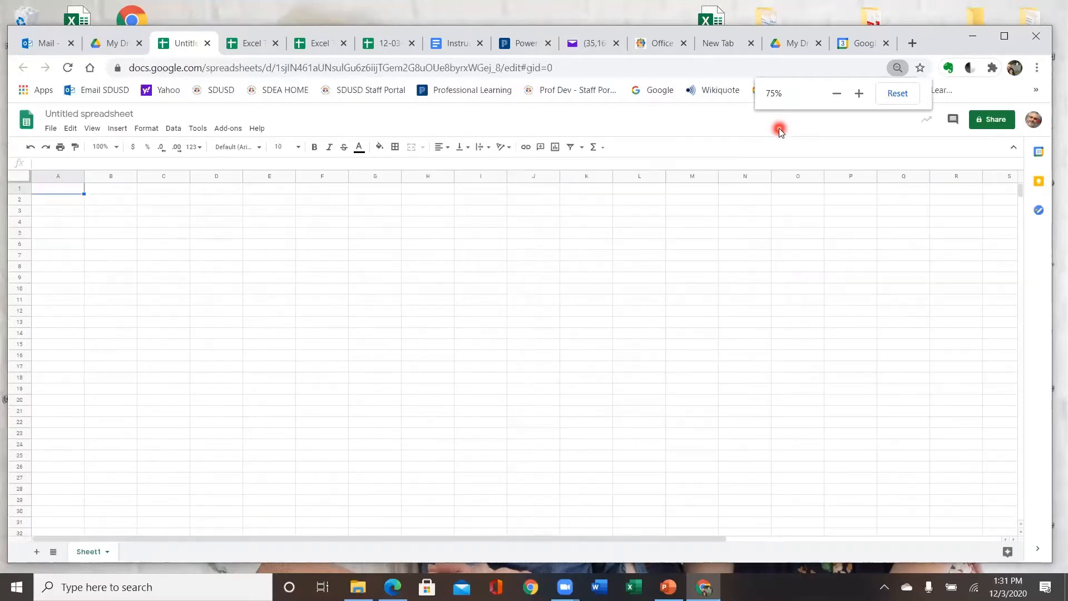
key(ctrl+plus)
key(ctrl+plus)
key(ctrl+plus)
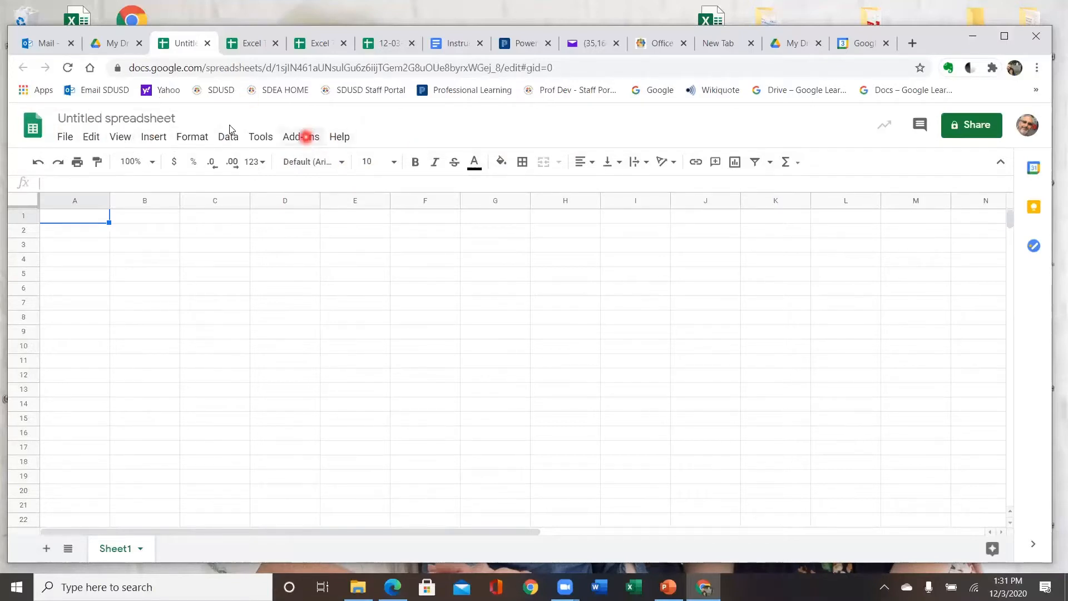
Show the new spreadsheet's file and editing commands, including the New, Download and Paste special options.
click(65, 138)
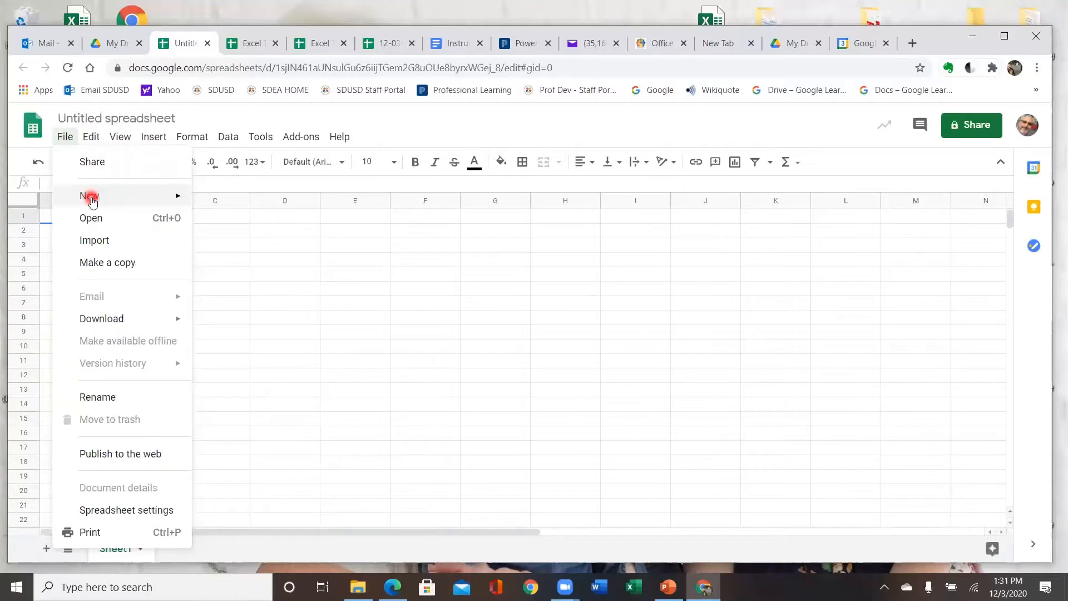
mouse_move(93, 201)
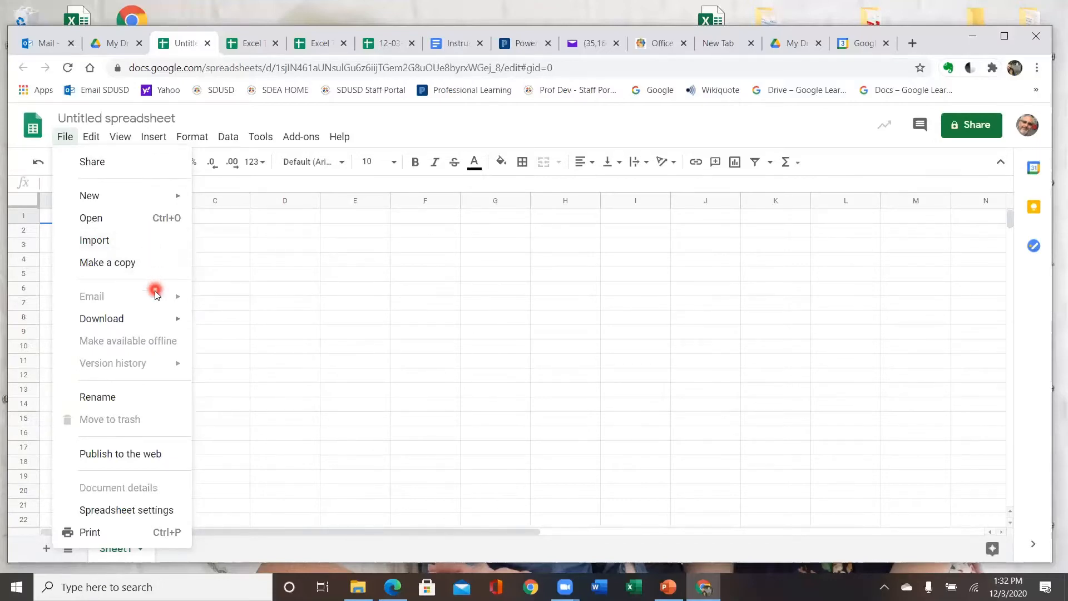
mouse_move(153, 328)
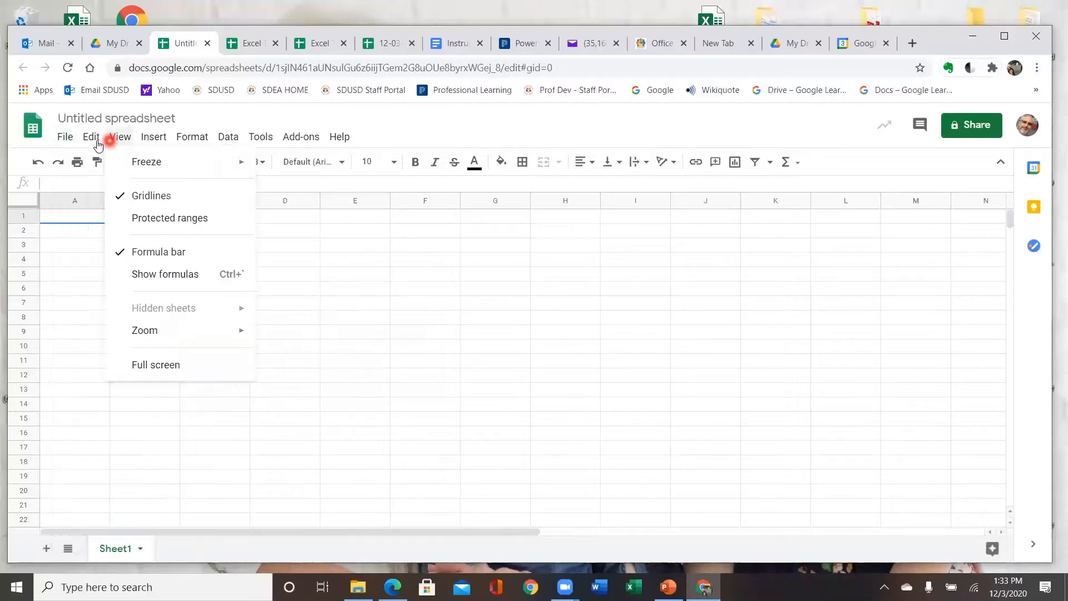
mouse_move(98, 144)
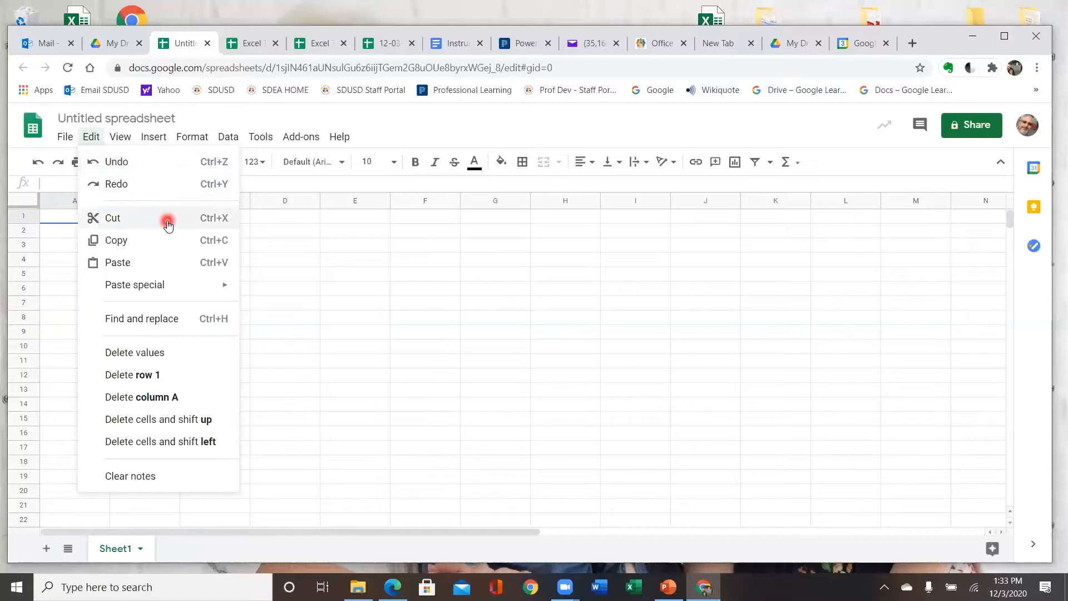
mouse_move(200, 291)
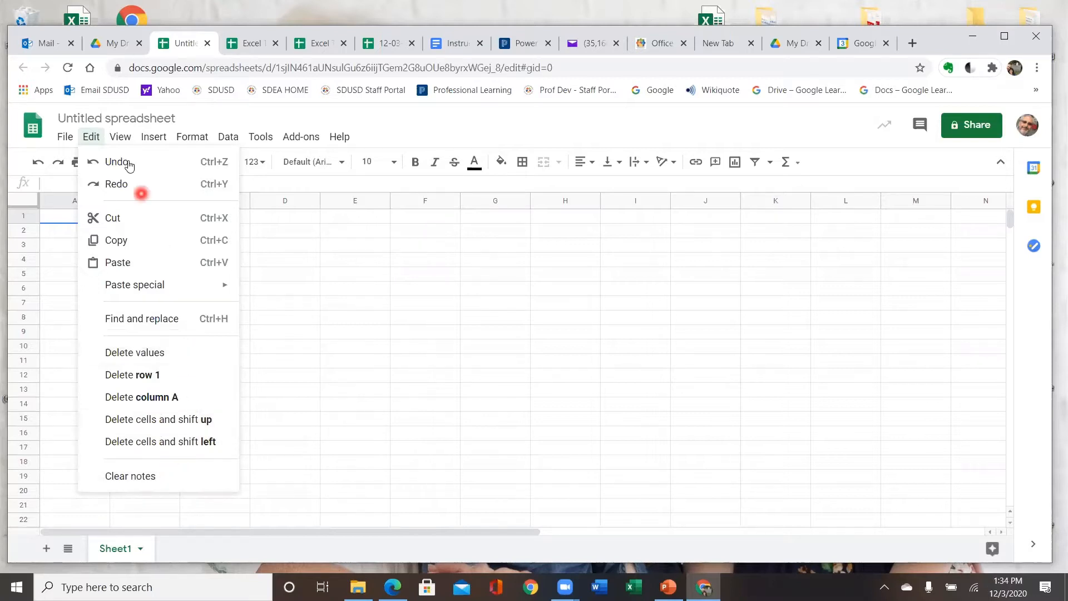
Show the row and column Freeze options, and turn the sheet's gridlines off and on again.
mouse_move(122, 140)
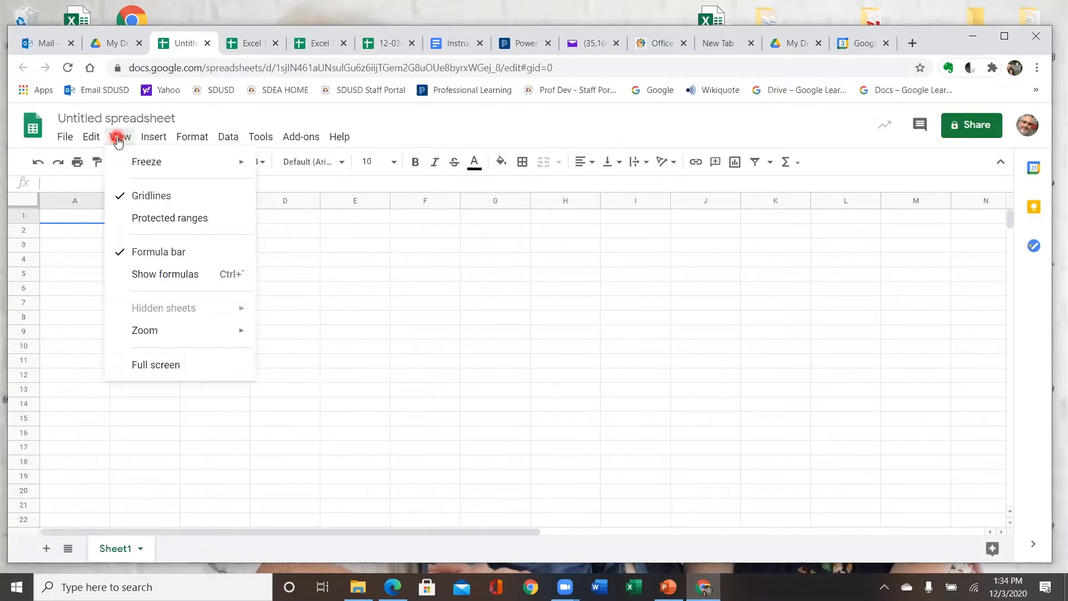
mouse_move(160, 166)
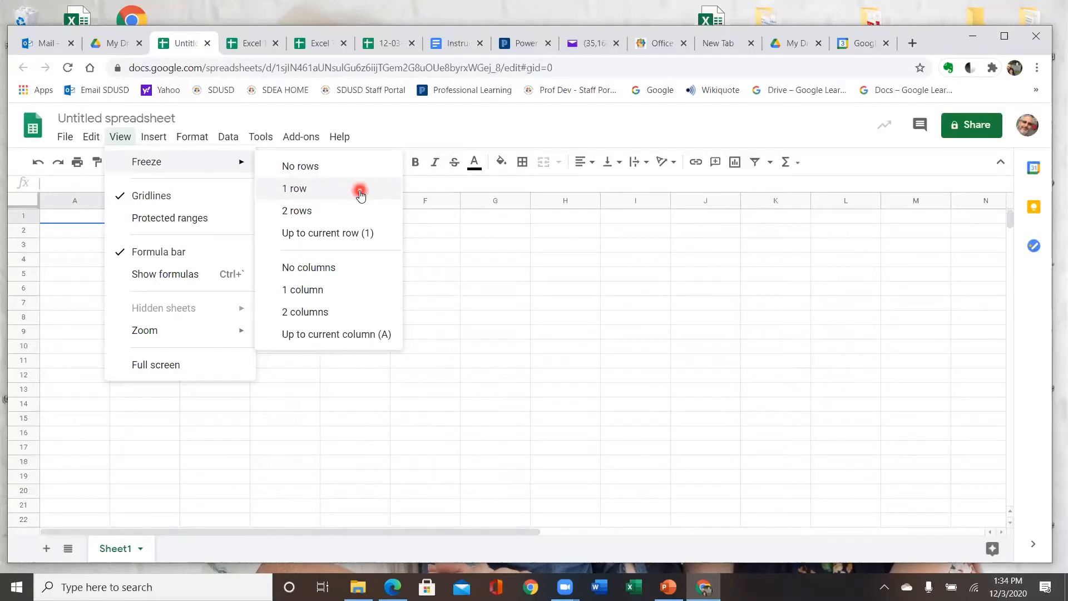
click(195, 201)
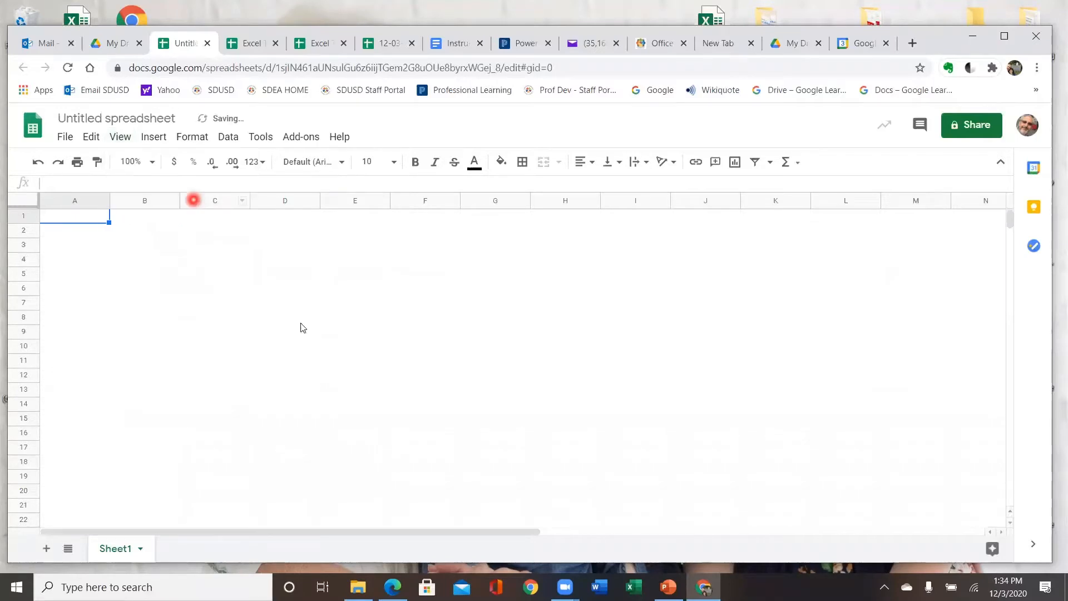
click(122, 138)
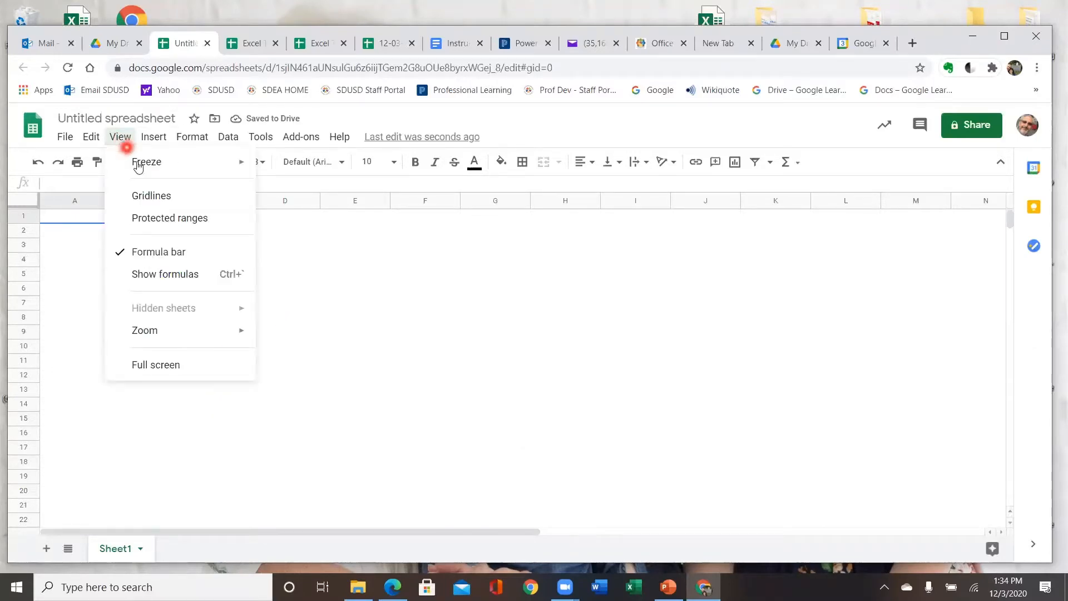
click(161, 197)
Point out the Formula bar option and the formula bar itself, and show the available sheet Zoom percentages.
click(122, 138)
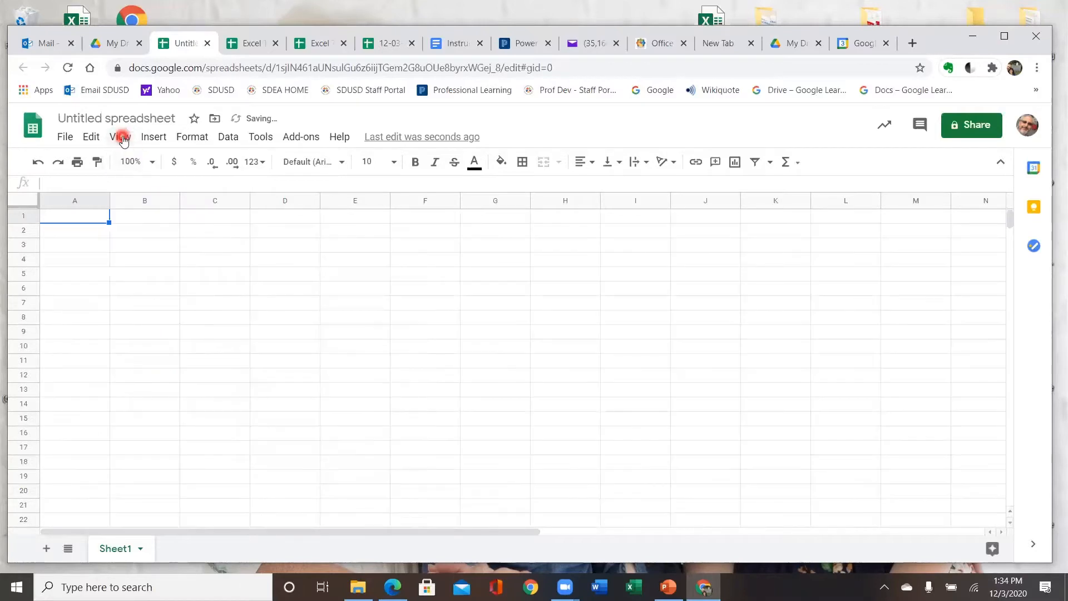
click(120, 137)
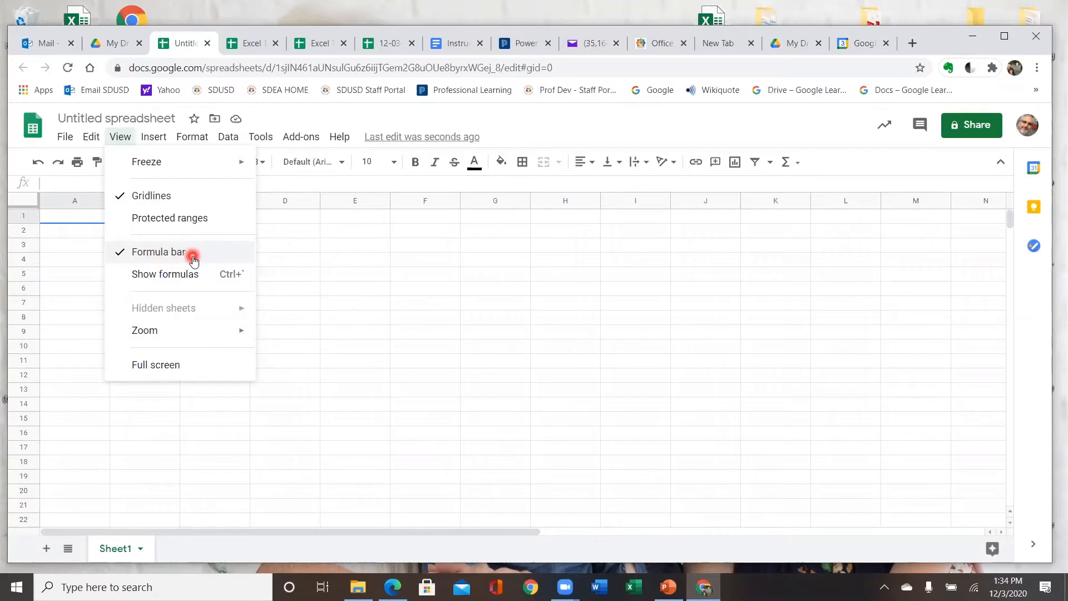
click(83, 183)
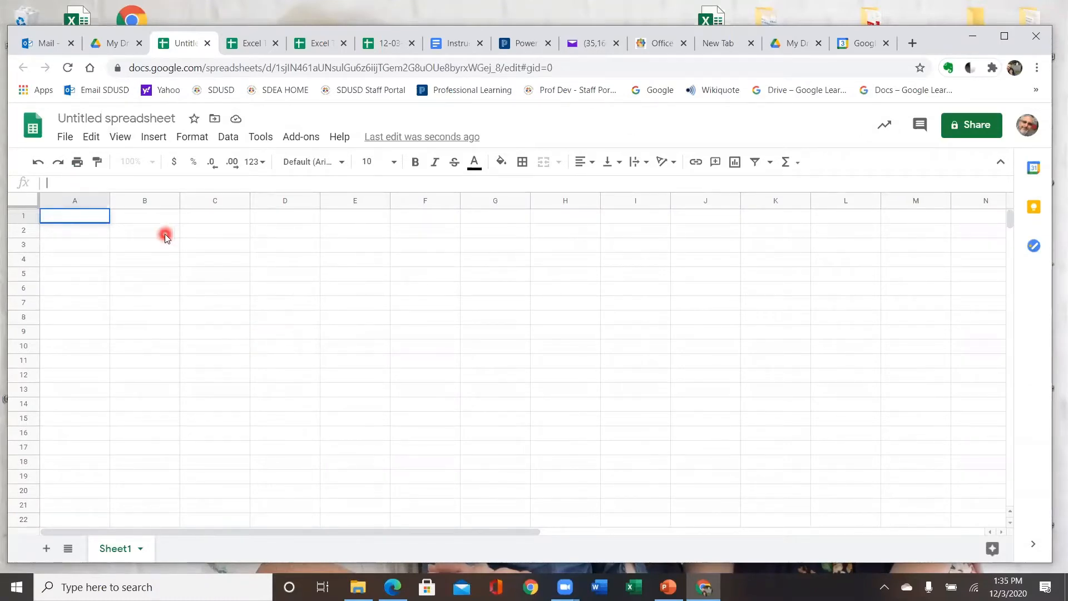
click(120, 138)
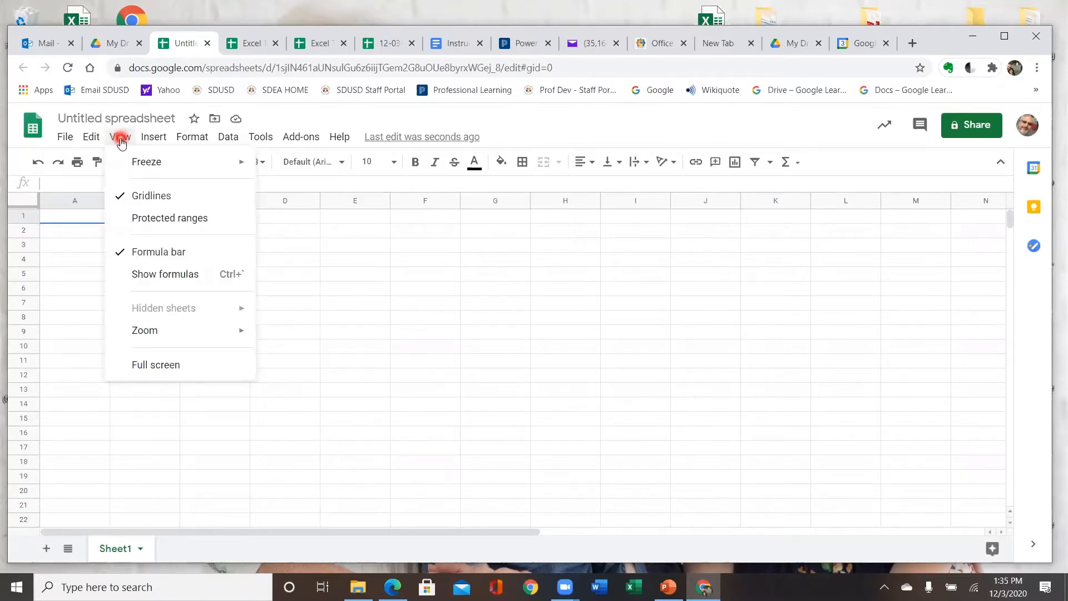
click(213, 332)
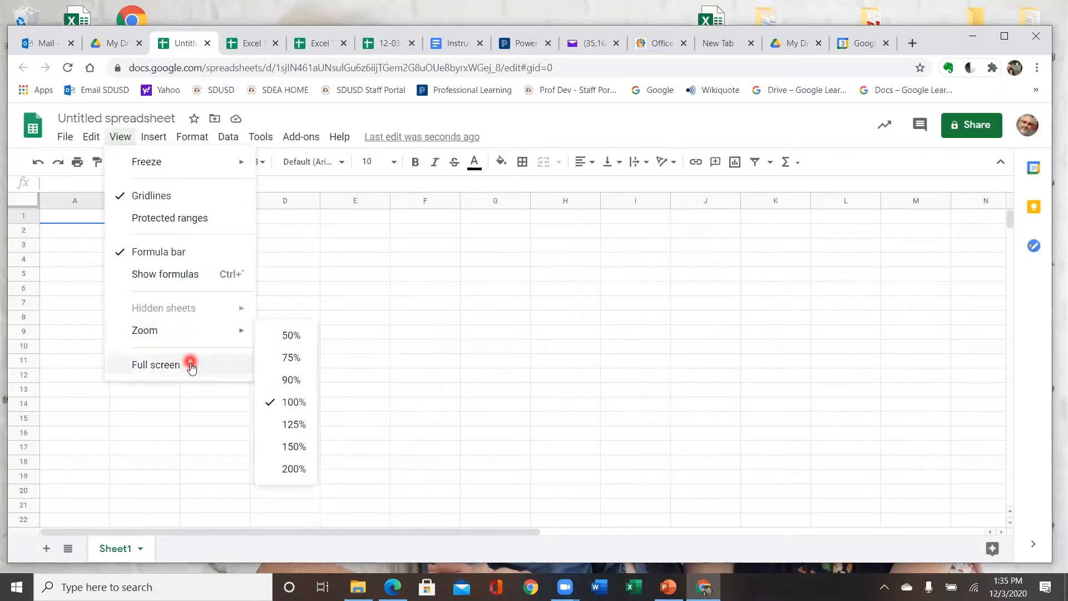
Look through the items that can be inserted in the sheet, including the Function categories and the Logical functions.
click(150, 138)
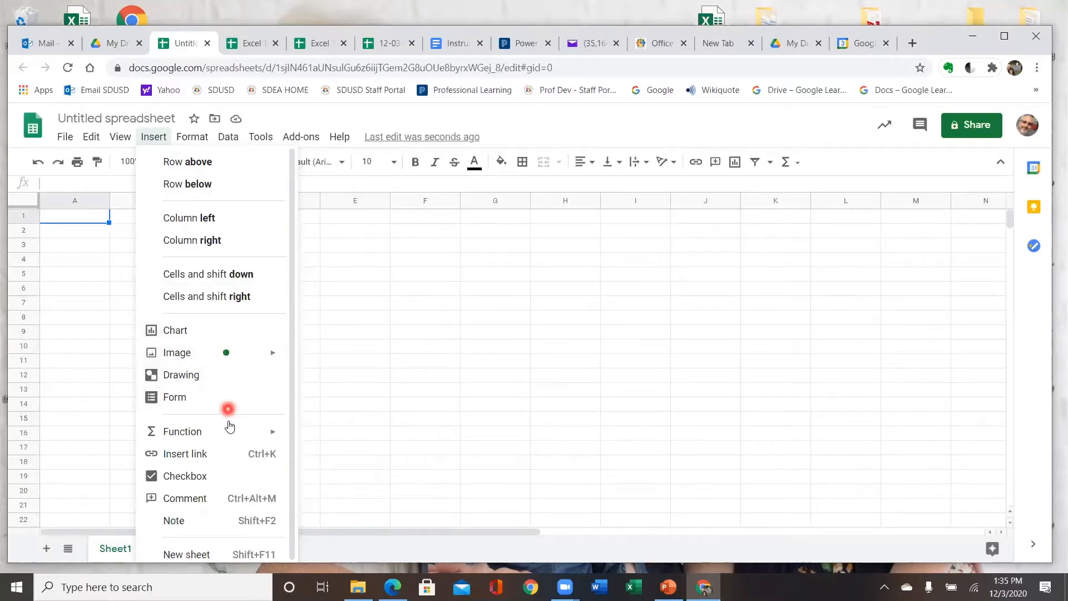
mouse_move(231, 430)
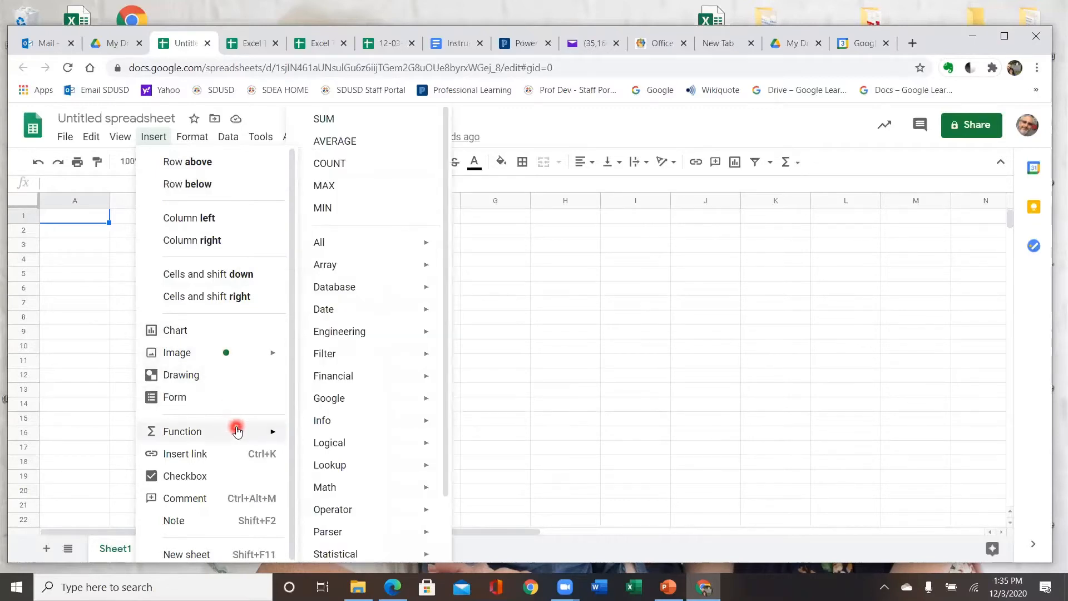
scroll(332, 439, down, 2)
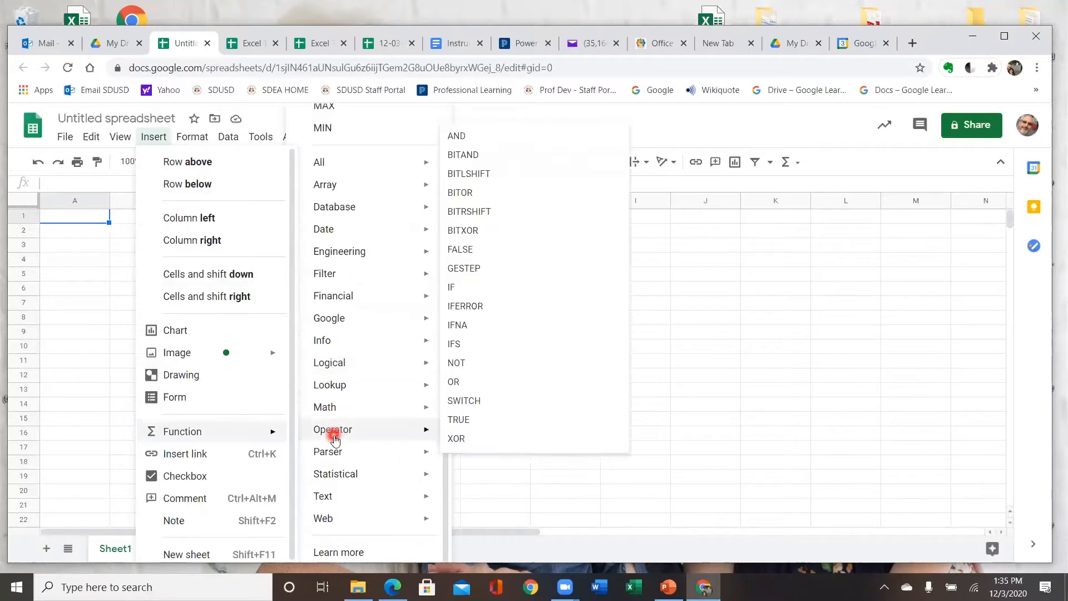
scroll(334, 440, up, 2)
mouse_move(337, 439)
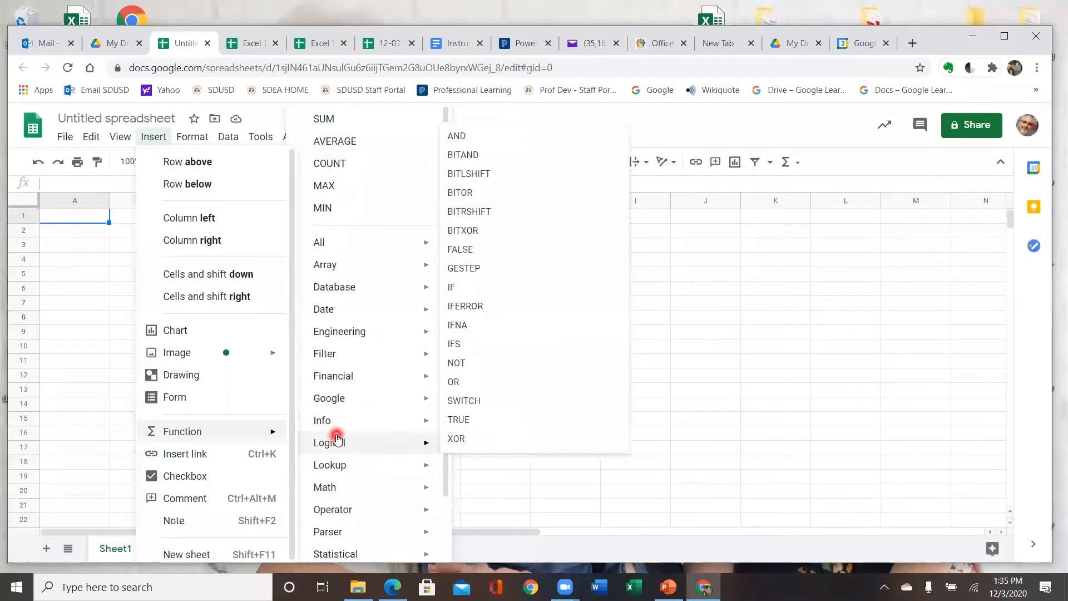
scroll(337, 438, down, 2)
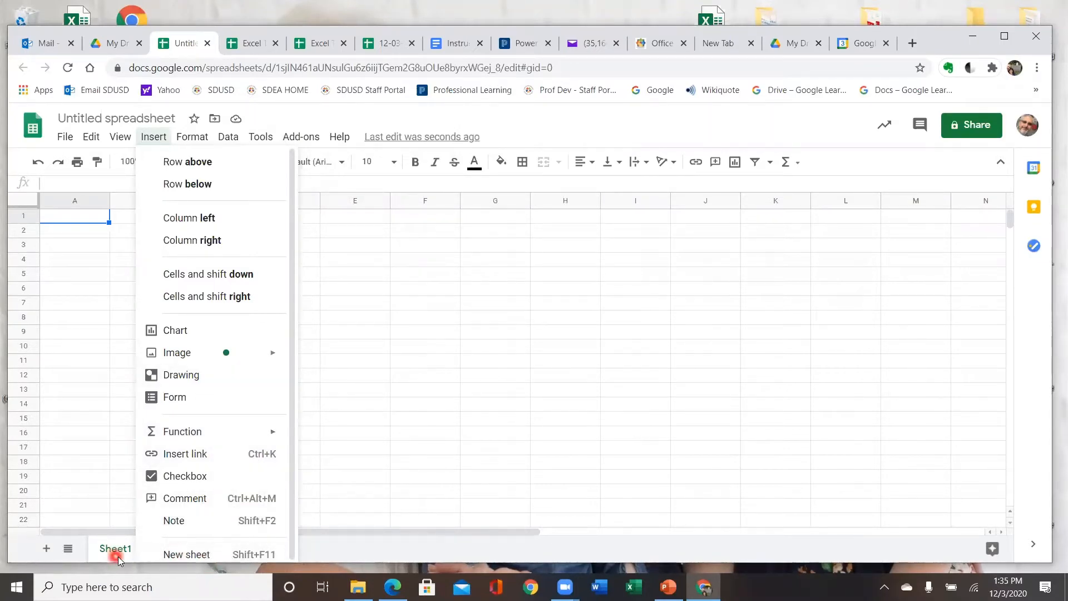
click(317, 553)
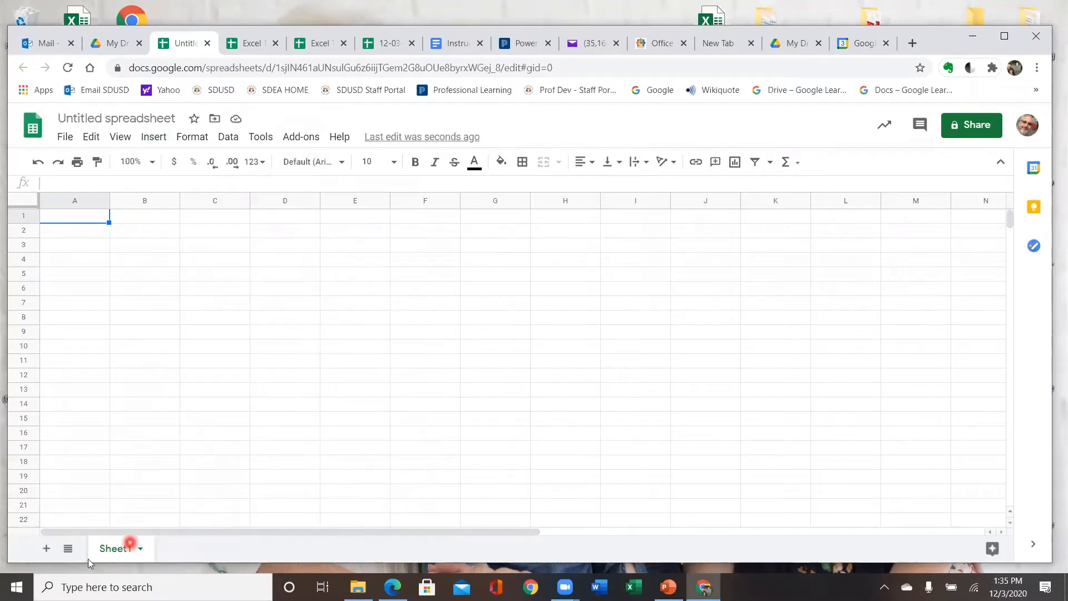
Add a second sheet and show the formatting options, including the Font size and Align choices.
click(47, 549)
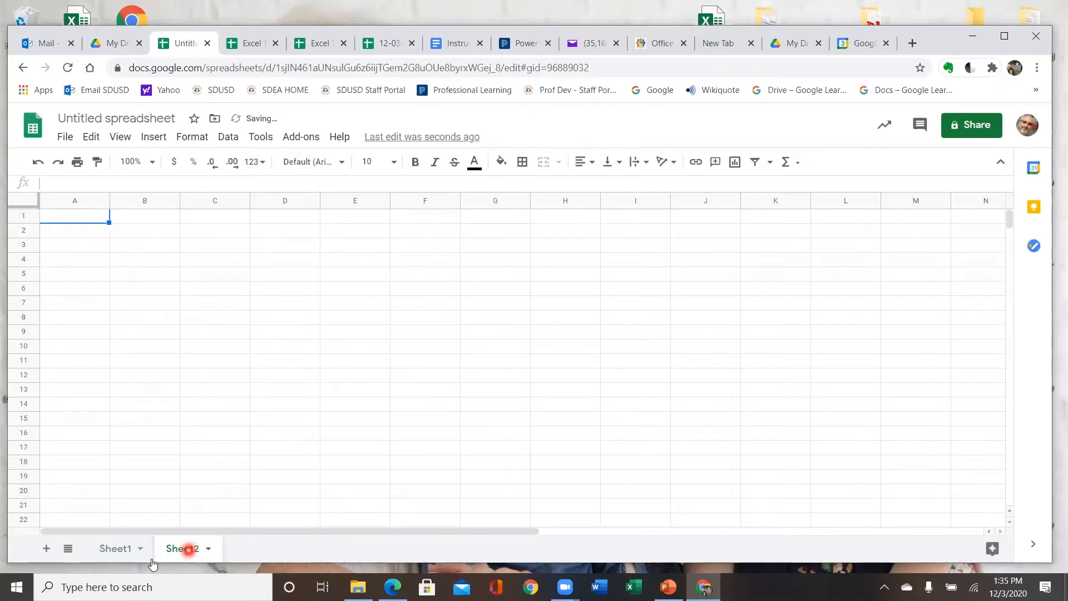
click(194, 140)
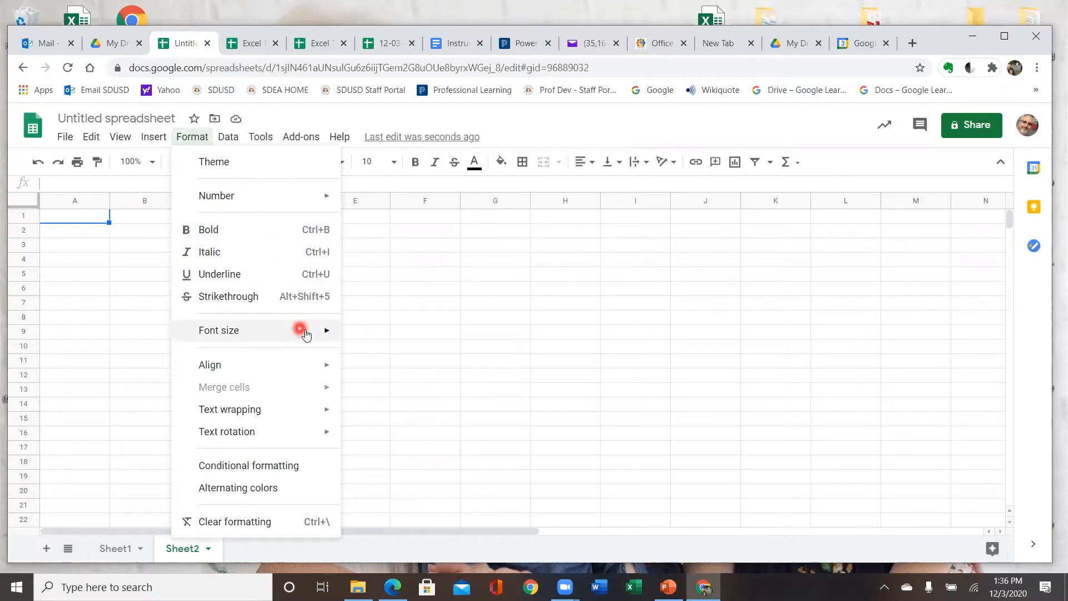
mouse_move(306, 332)
mouse_move(305, 362)
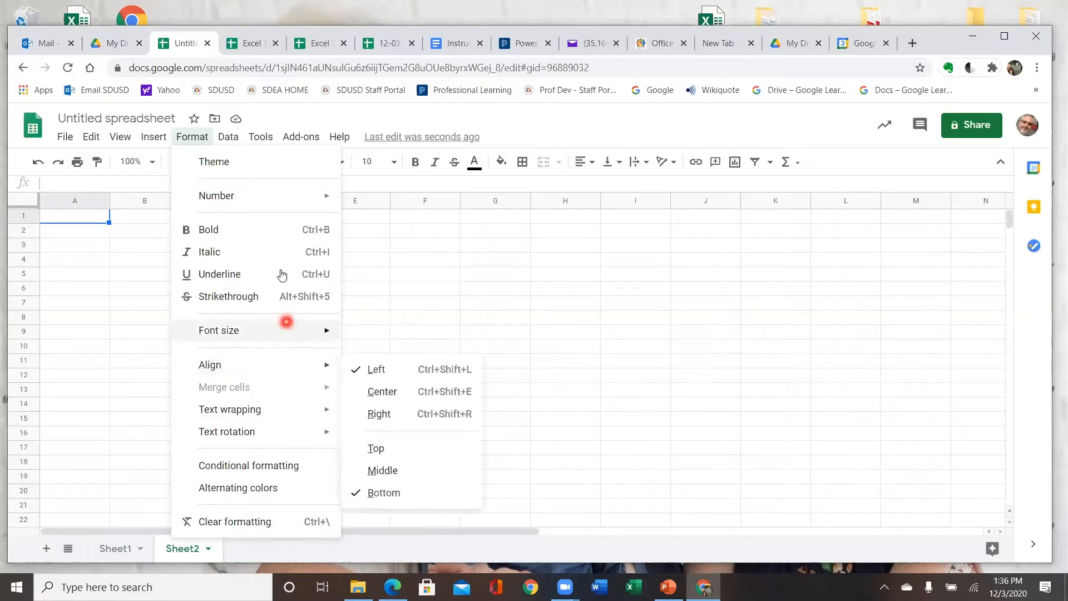
Look through the data commands from sorting to grouping, the Tools commands and the available add-ons.
click(228, 144)
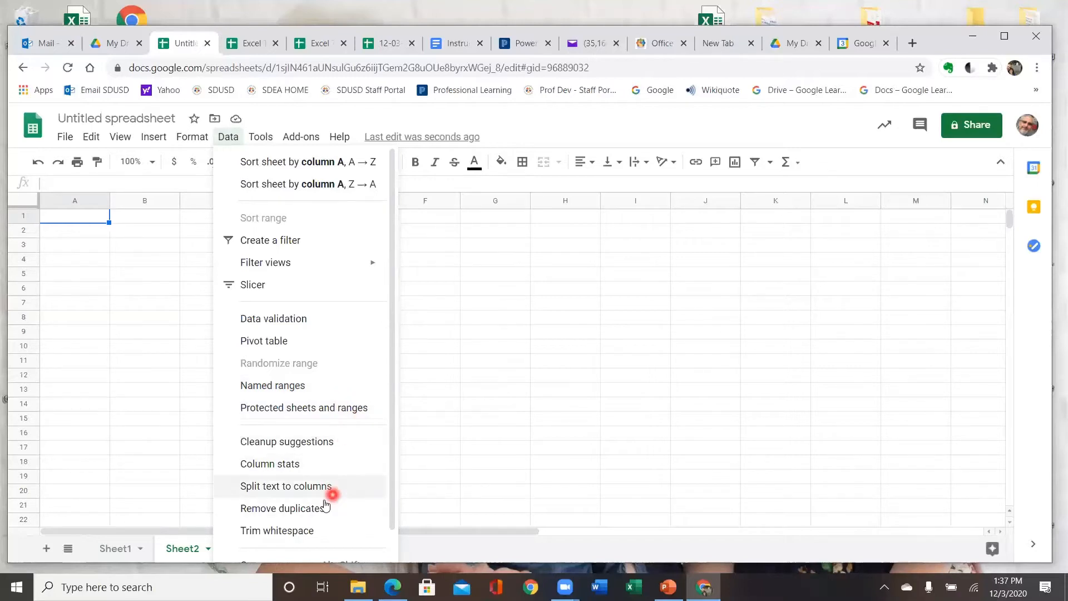
scroll(330, 531, down, 1)
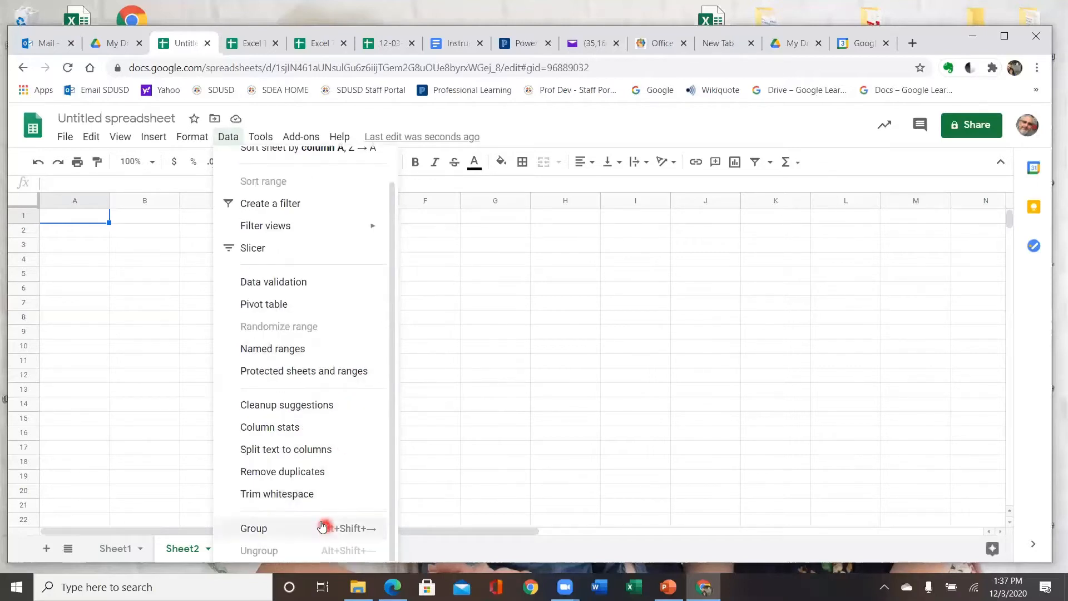
scroll(330, 396, up, 1)
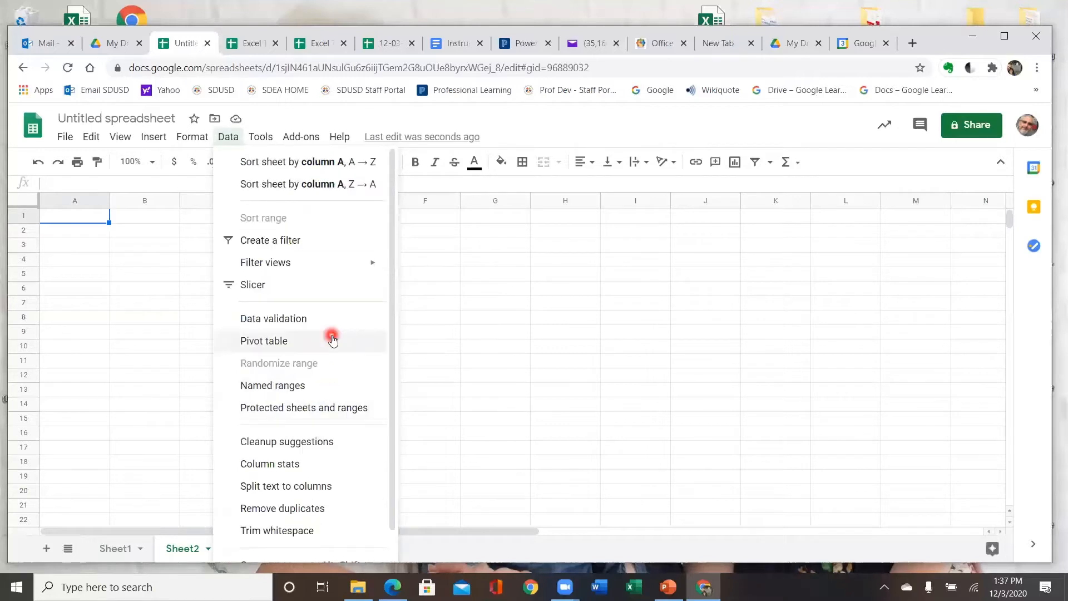
mouse_move(343, 268)
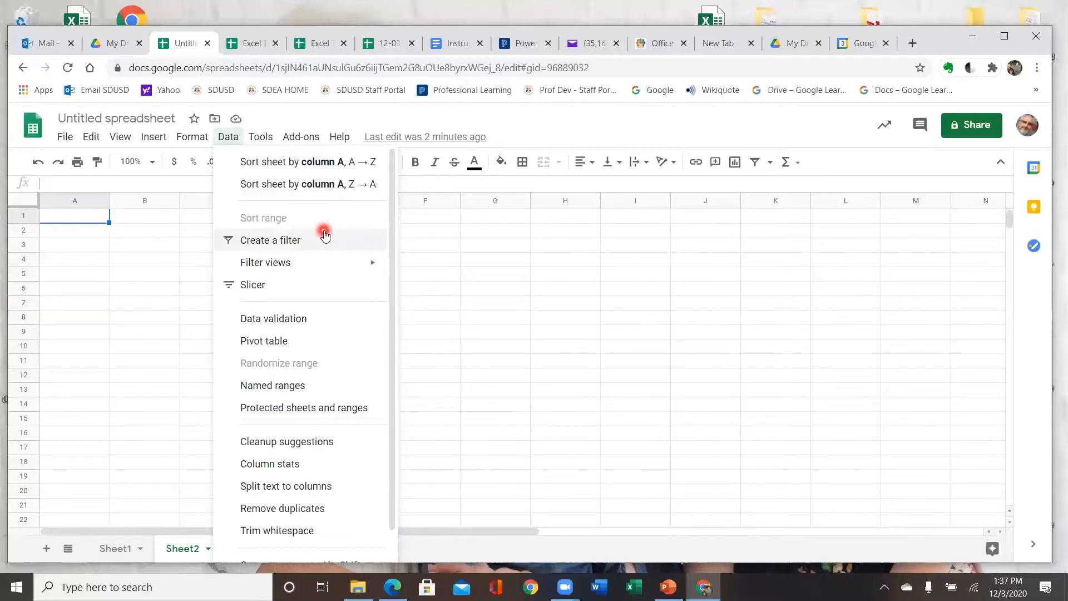
click(263, 139)
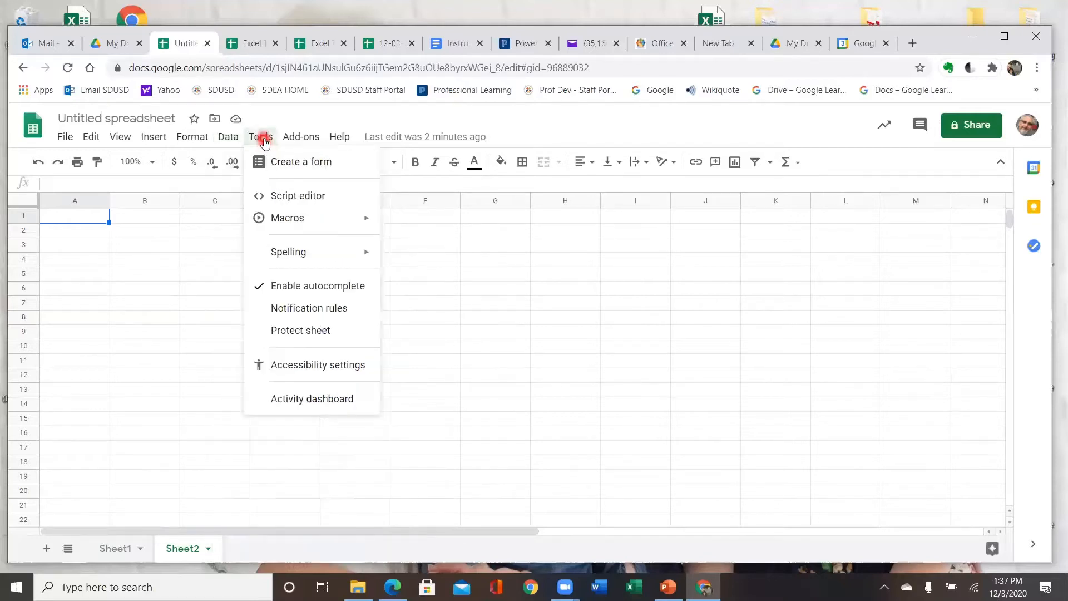
mouse_move(290, 141)
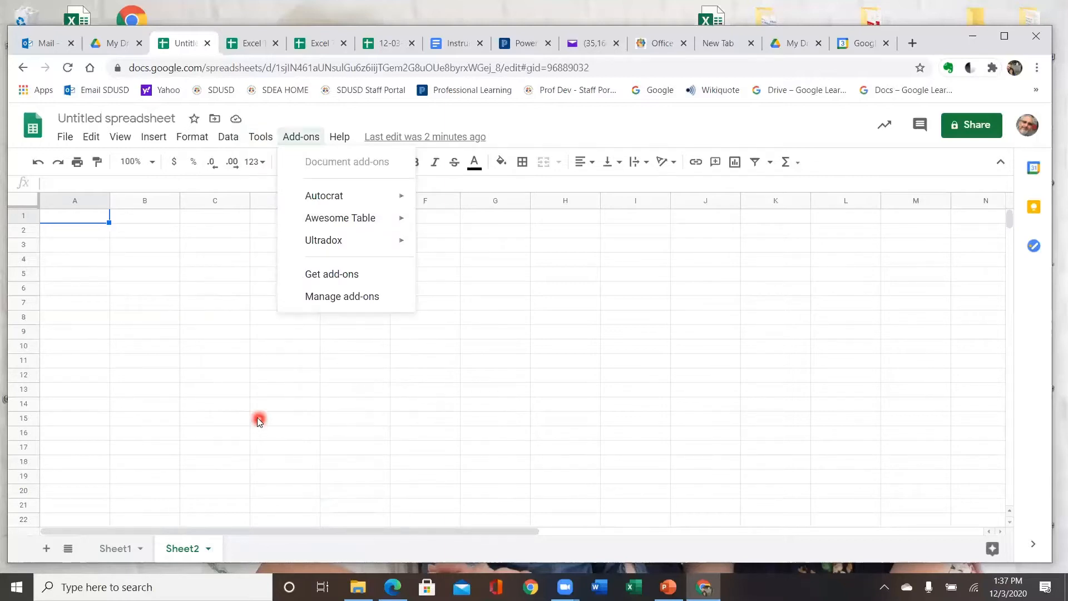
Demonstrate cell selection by selecting single cells such as B4, D8 and C5, ending with the range C5:C11.
click(151, 259)
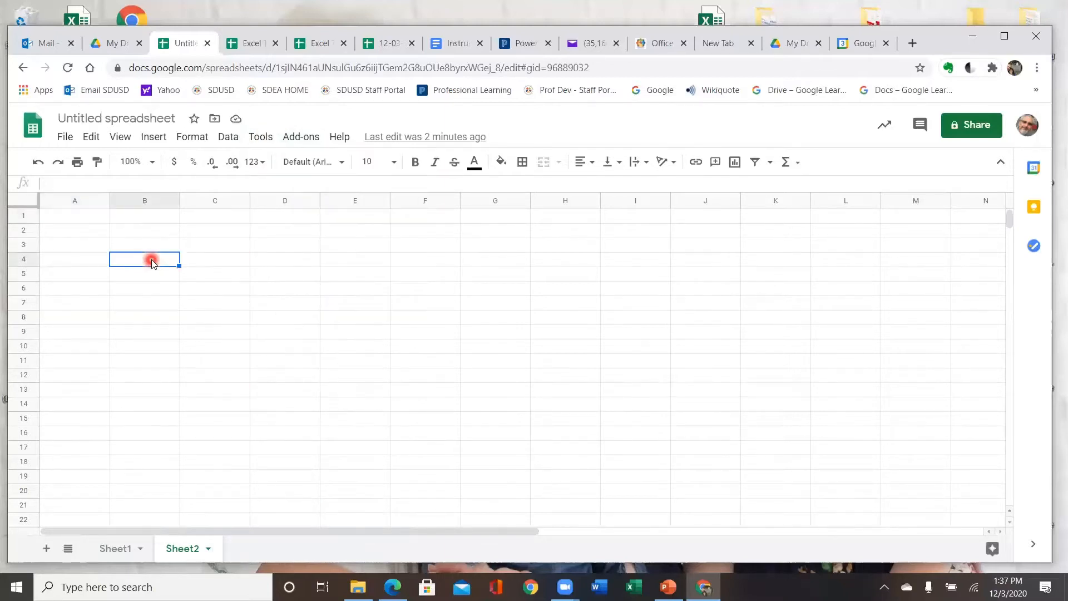
click(303, 313)
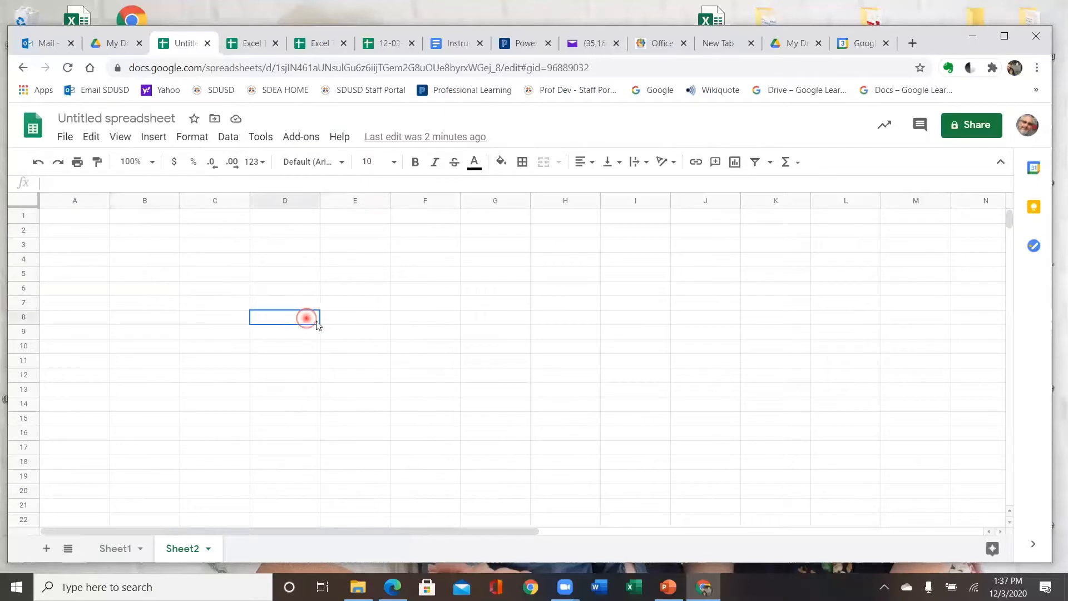
click(378, 303)
click(273, 273)
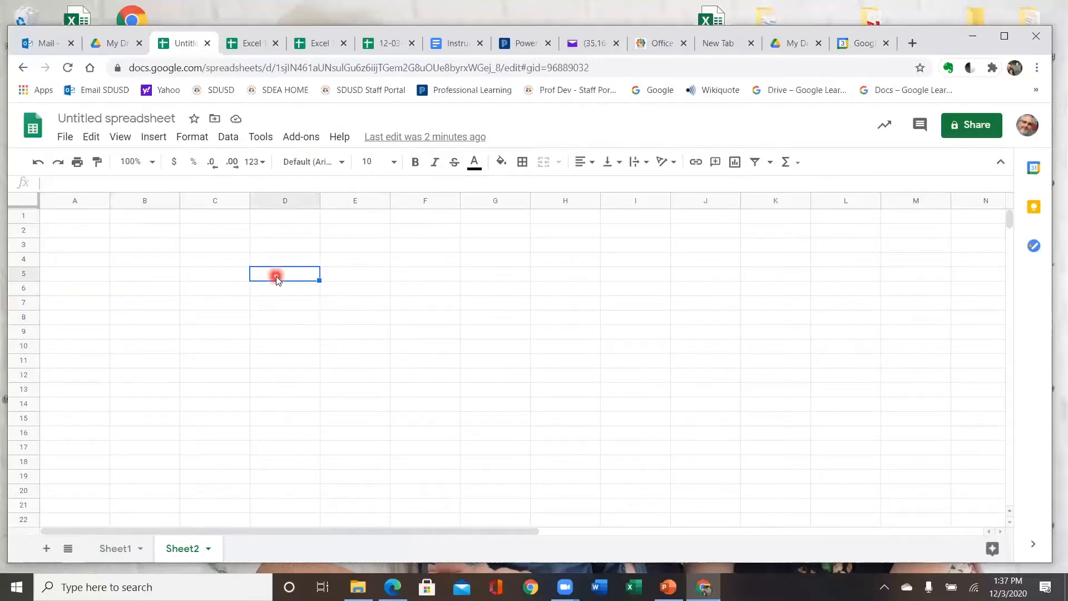
click(156, 260)
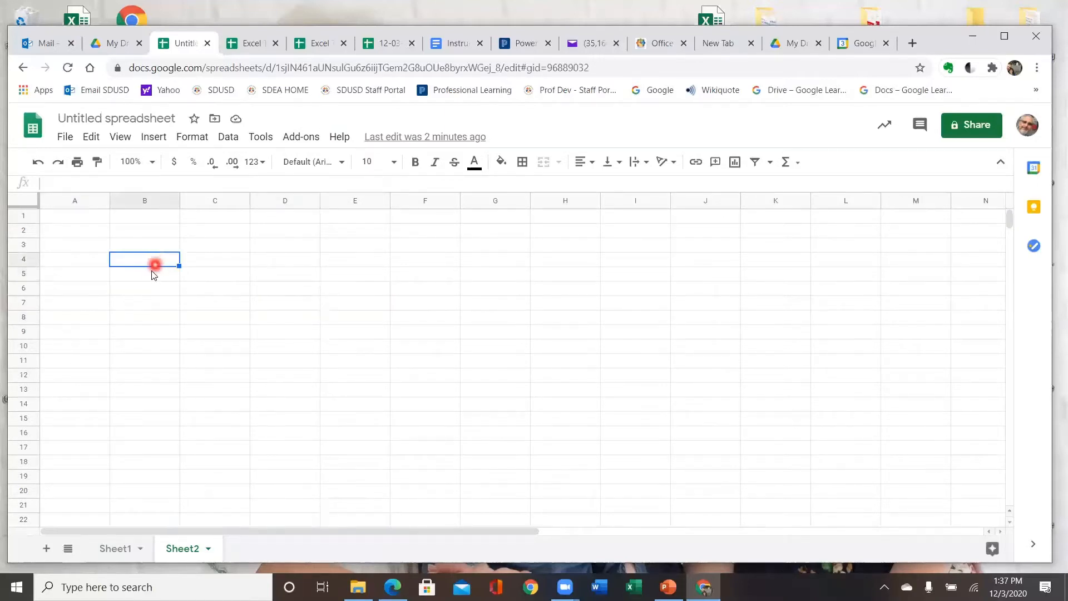
click(149, 275)
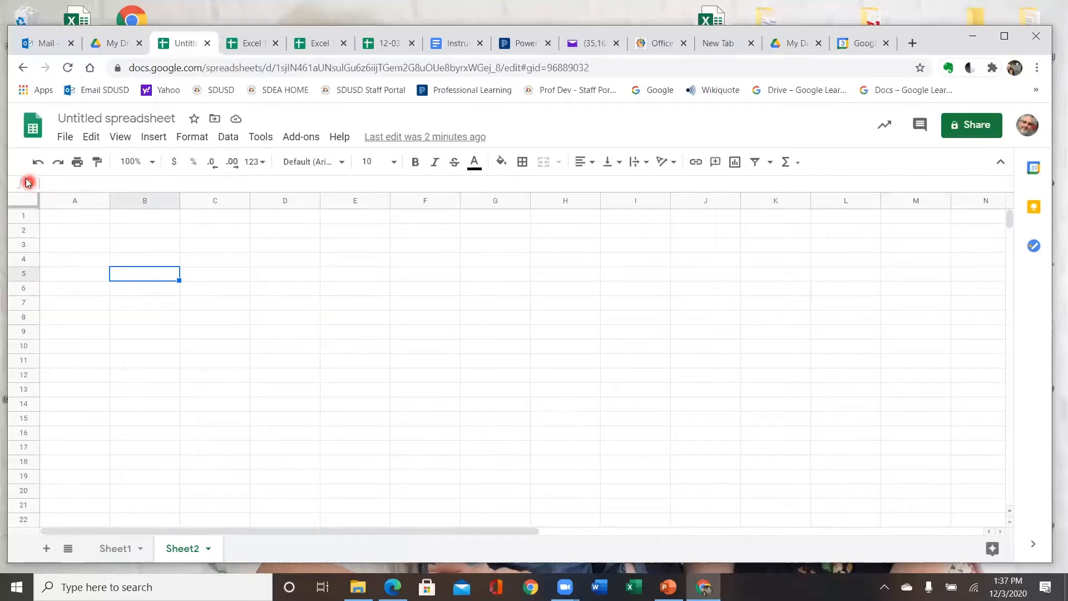
click(210, 302)
click(208, 280)
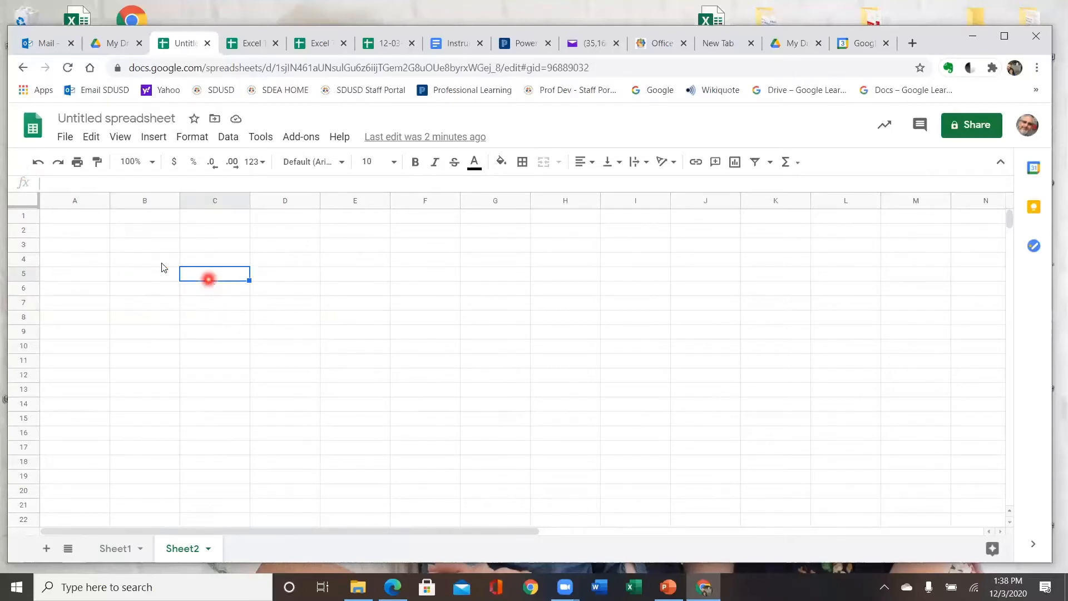
click(151, 259)
click(161, 307)
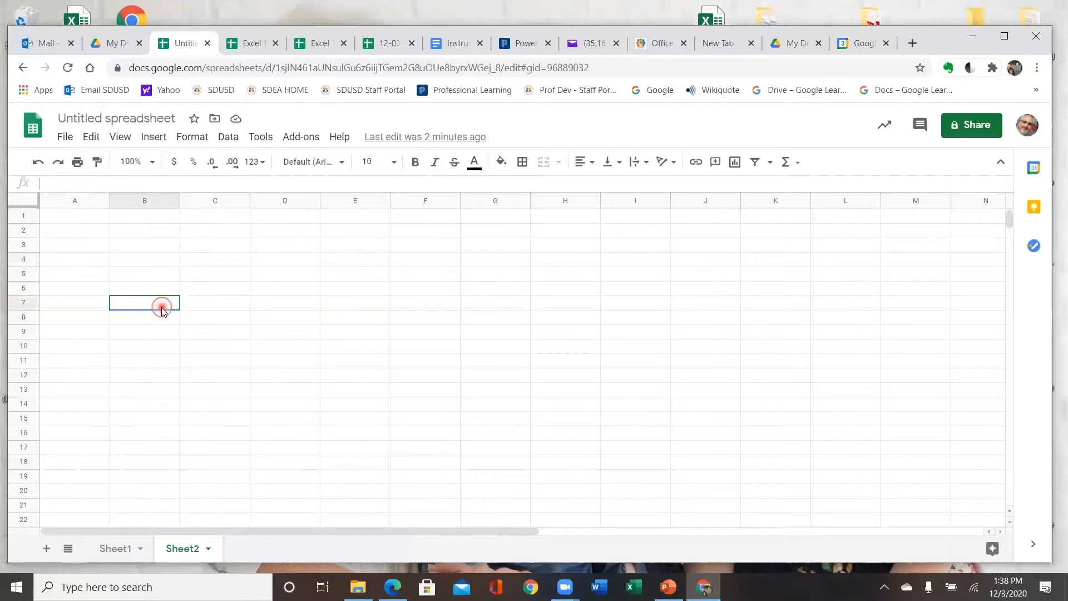
drag(204, 275, 200, 362)
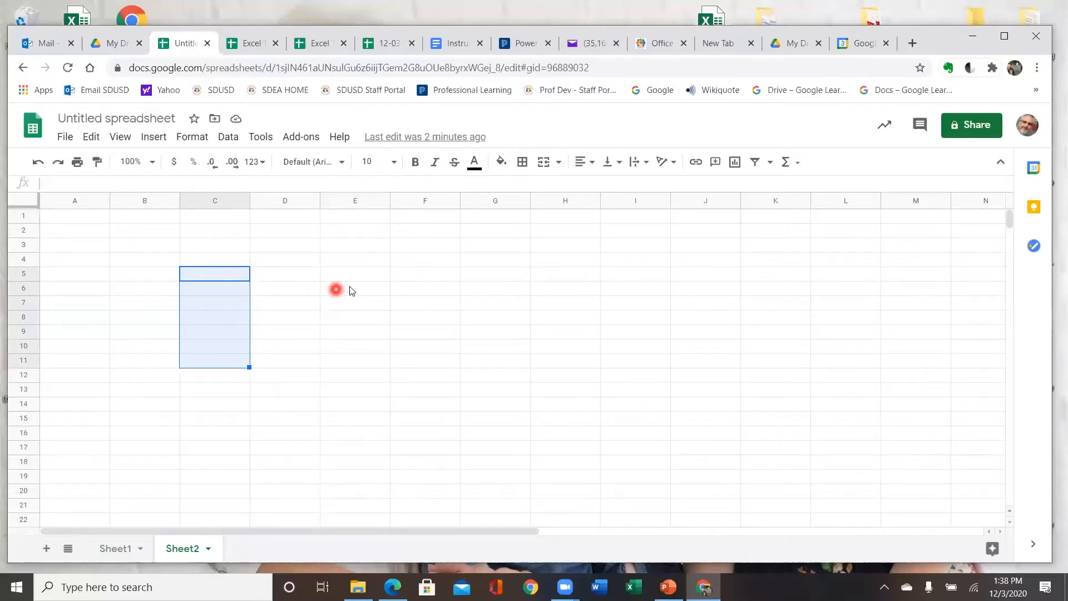
Review the view, data, insert and add-on commands again with the range C5:C11 selected.
click(66, 137)
click(122, 139)
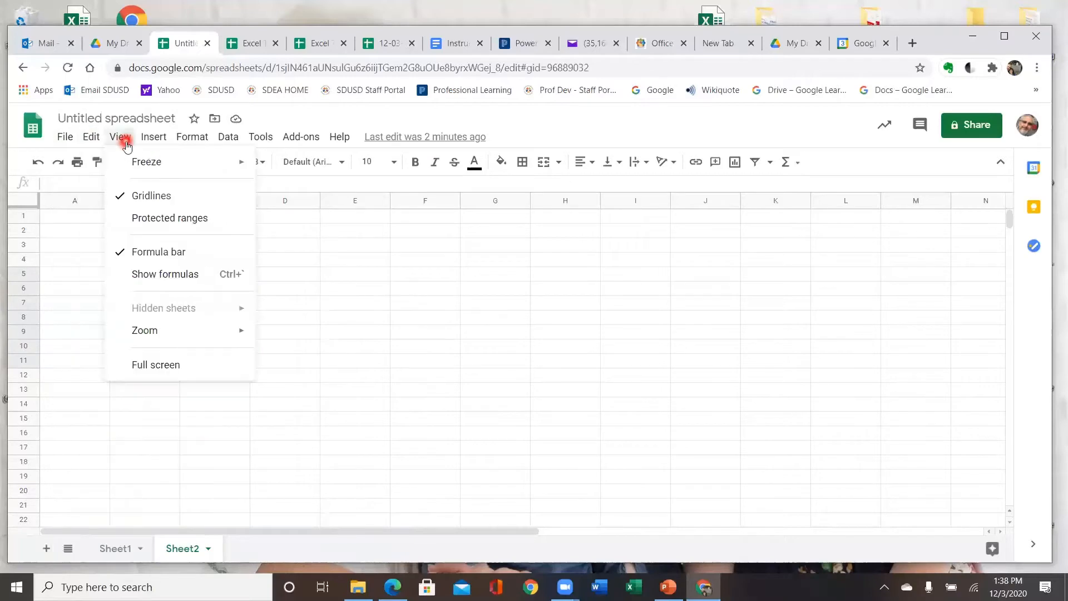
mouse_move(232, 146)
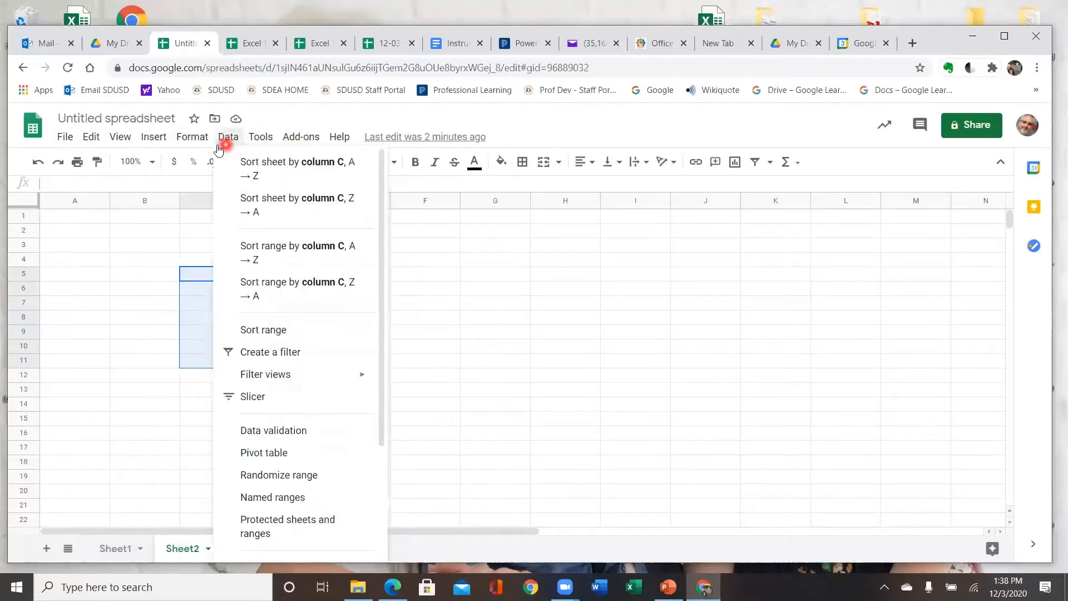
mouse_move(150, 147)
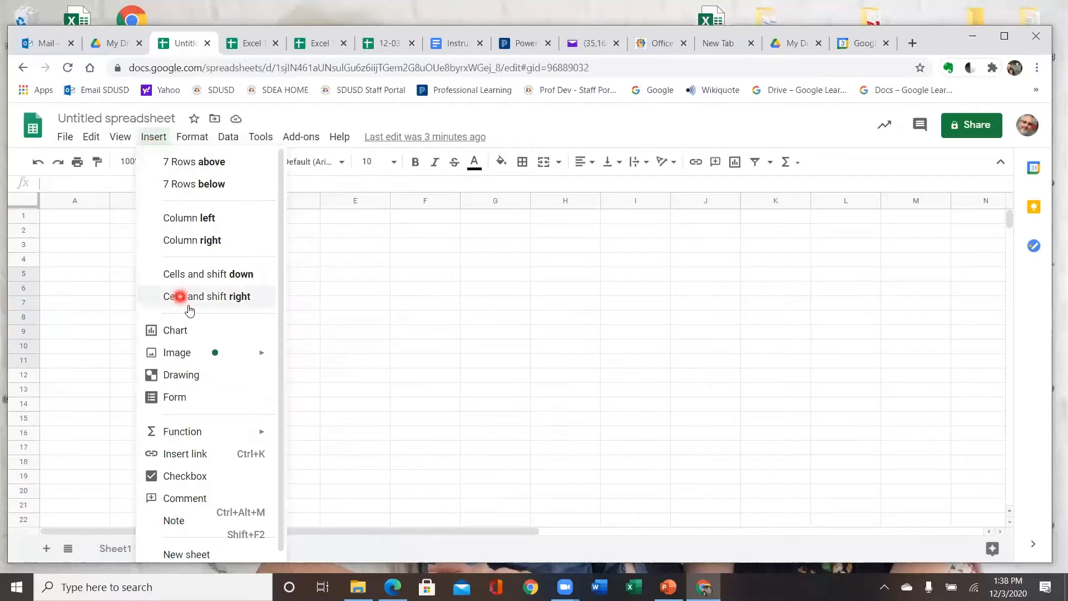
mouse_move(278, 365)
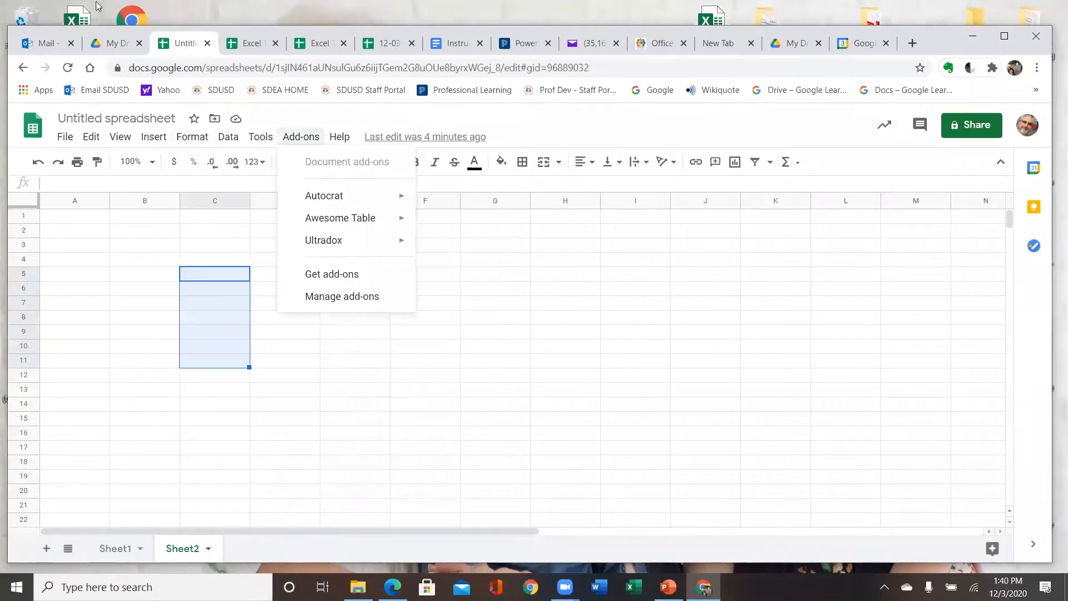
Switch to Google Drive and create another blank Google Sheets spreadsheet from My Drive.
click(118, 45)
click(471, 313)
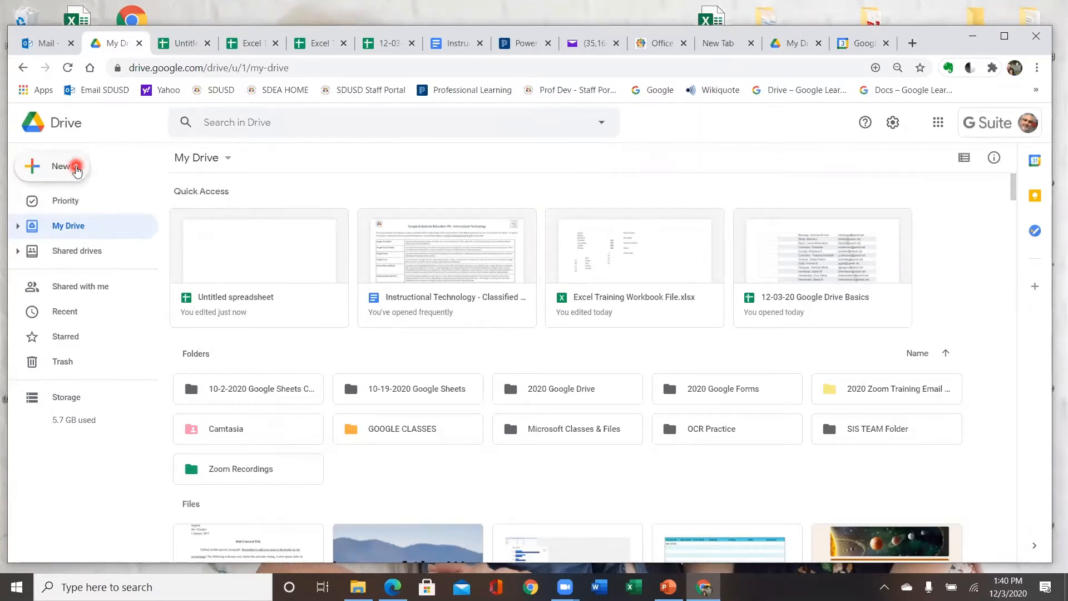
click(77, 168)
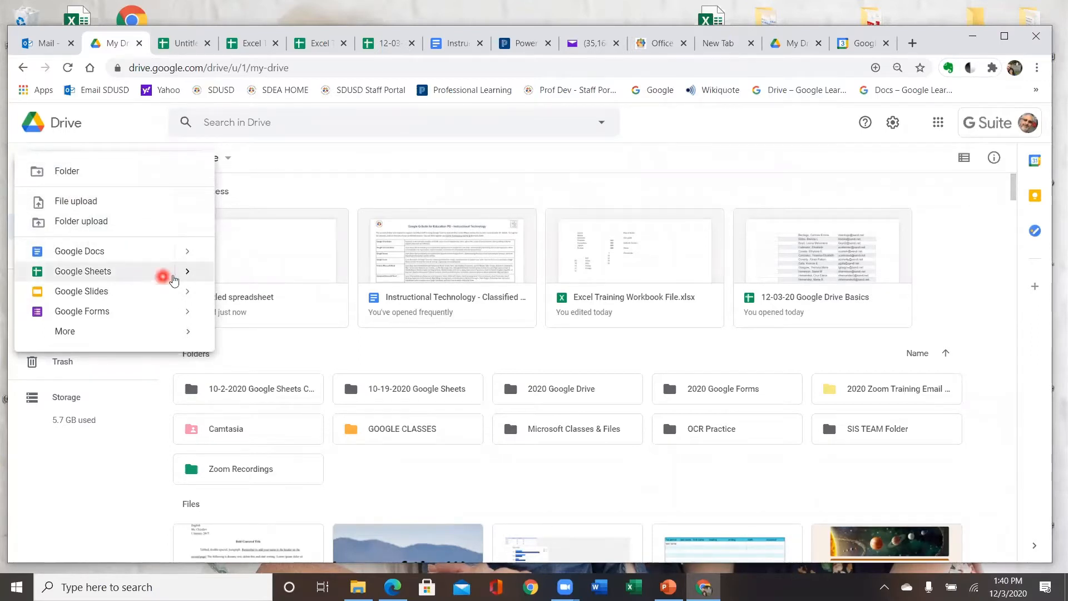
mouse_move(193, 278)
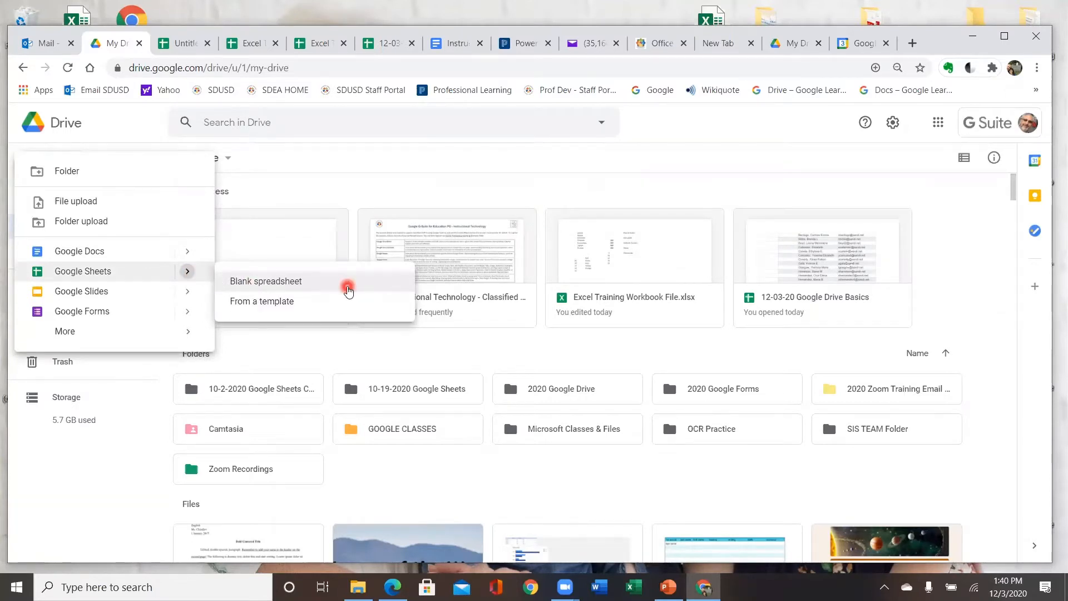
click(347, 288)
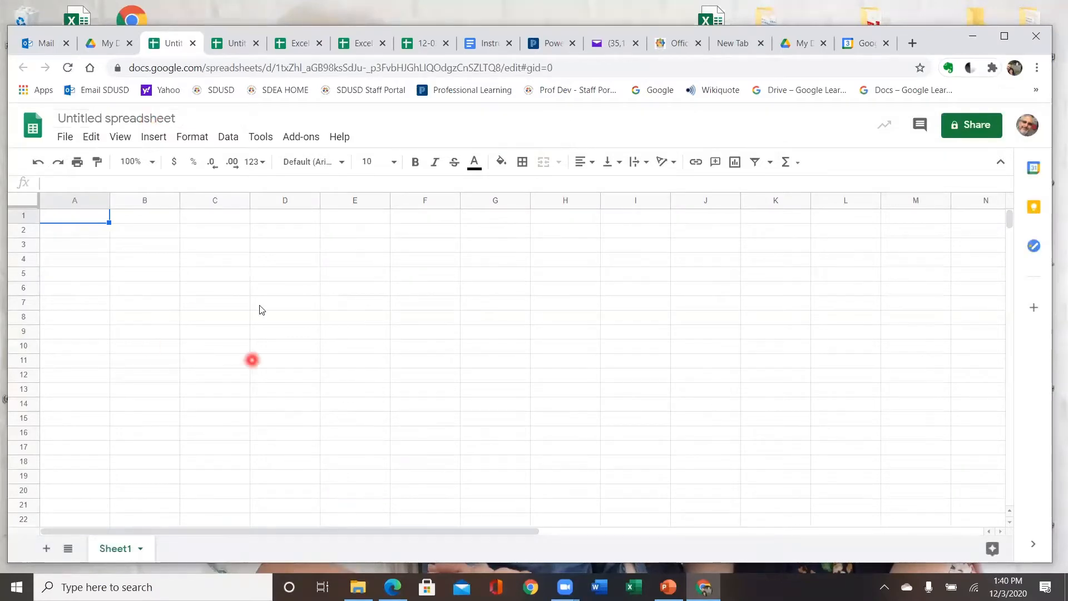
Close both untitled spreadsheets, the two Excel workbook pages and the 12-03 spreadsheet, leaving My Drive open.
click(193, 44)
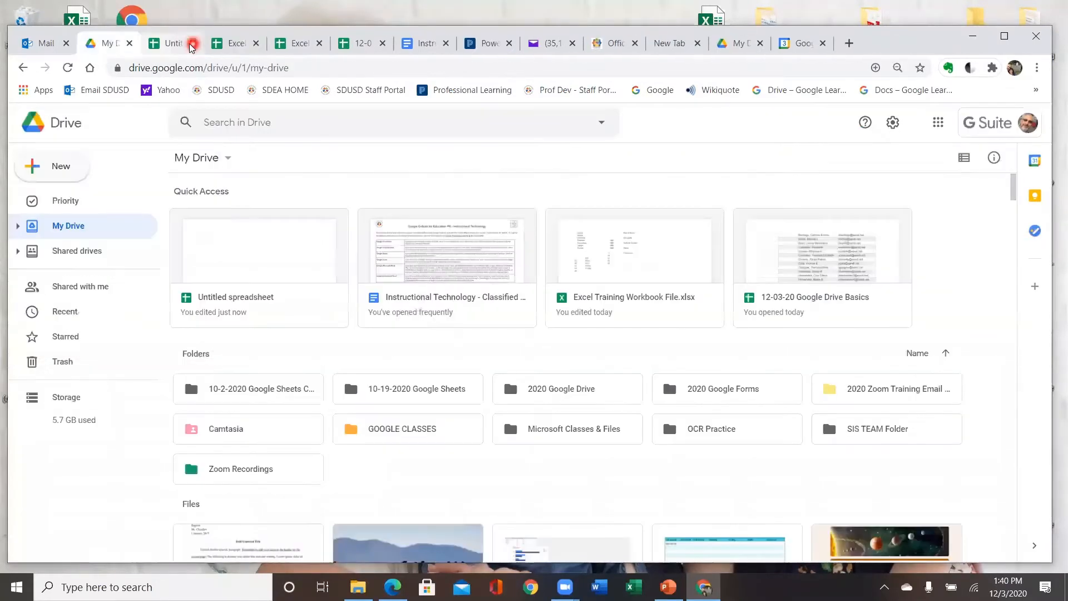
click(193, 44)
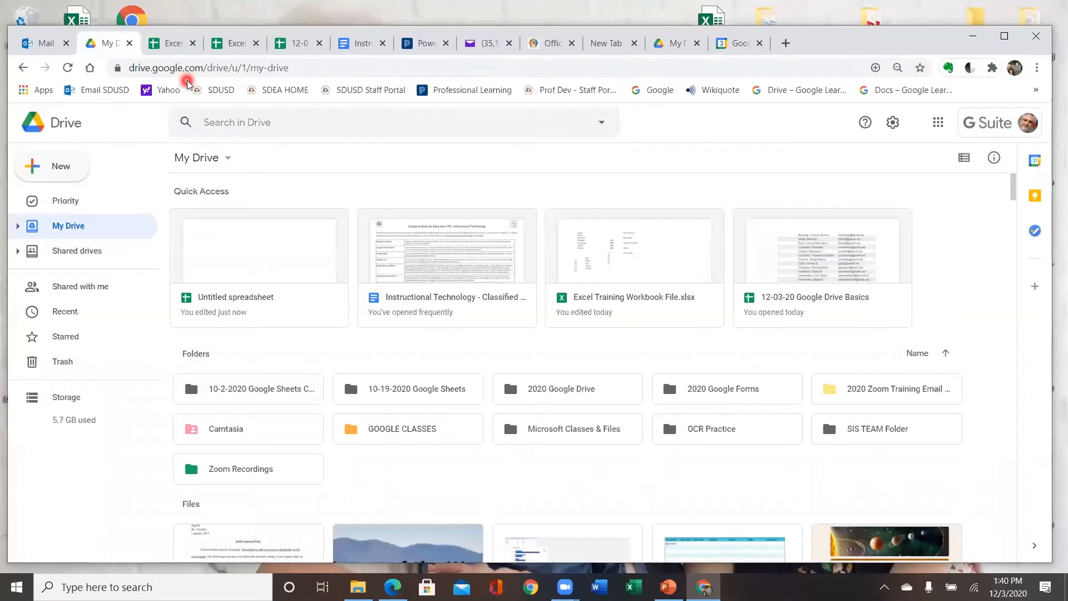
click(193, 45)
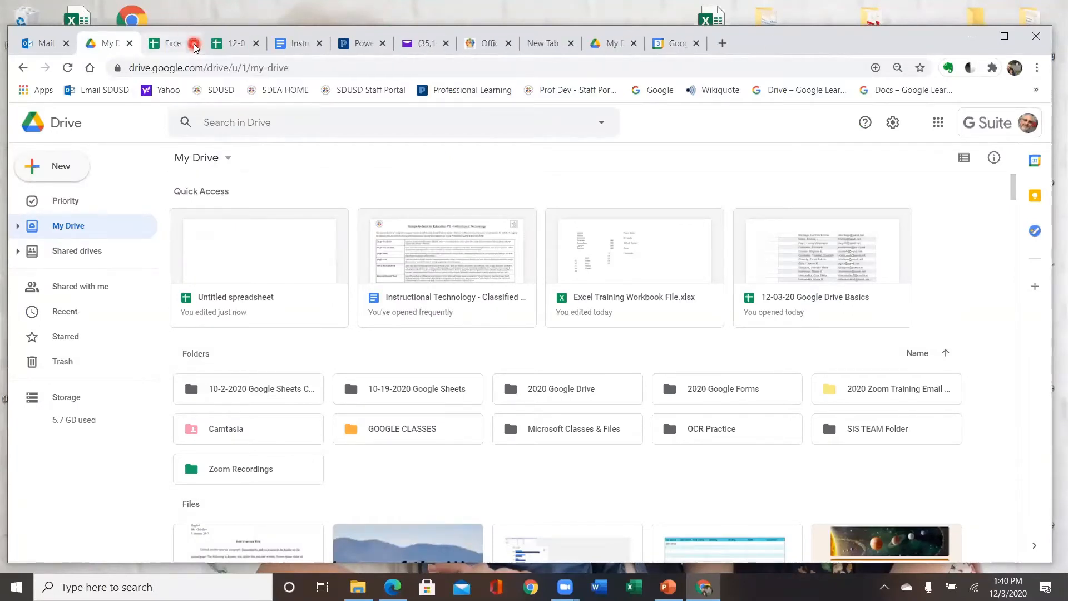
click(193, 45)
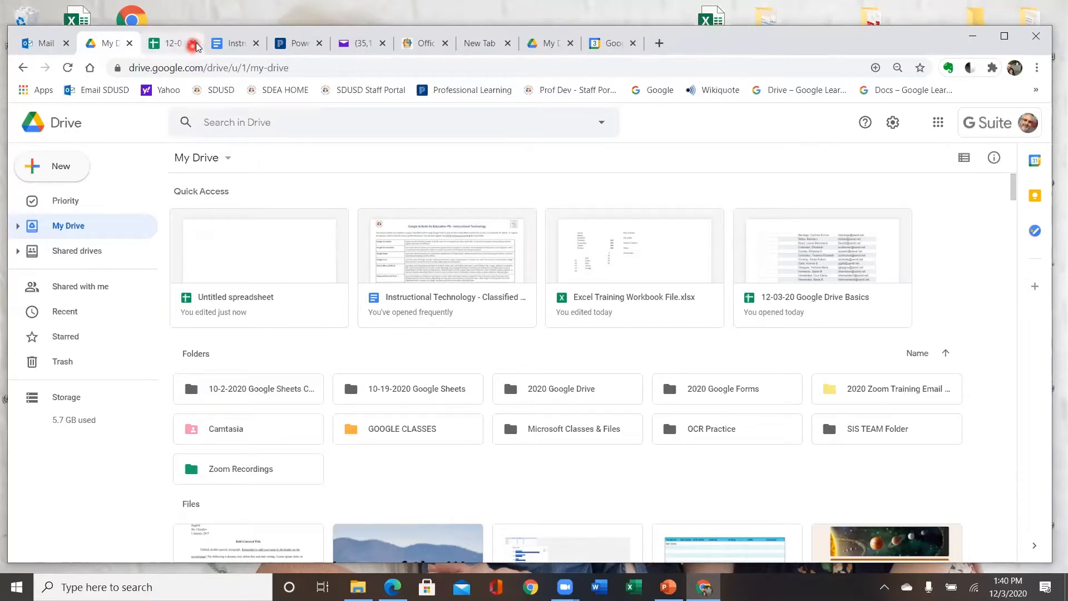
click(193, 44)
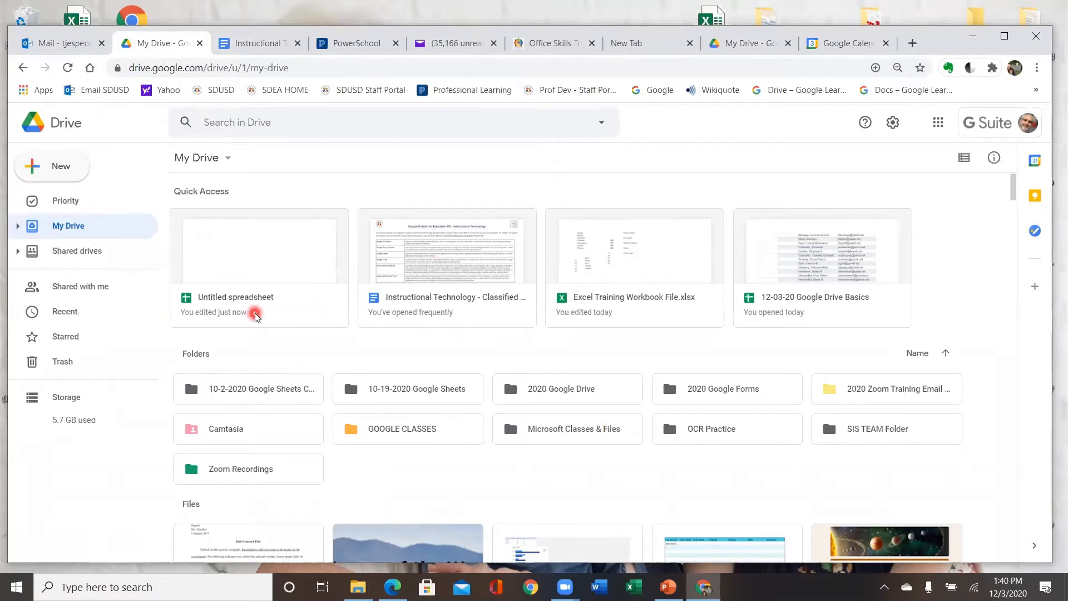
Move the Untitled spreadsheet from My Drive's Quick Access to the trash.
click(249, 248)
right_click(248, 248)
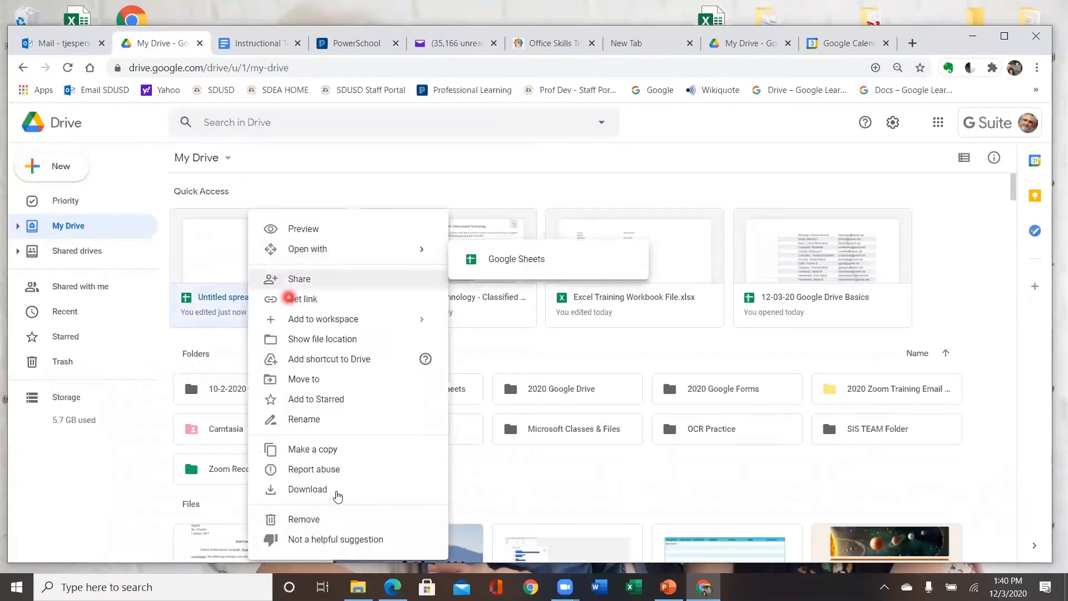
click(327, 519)
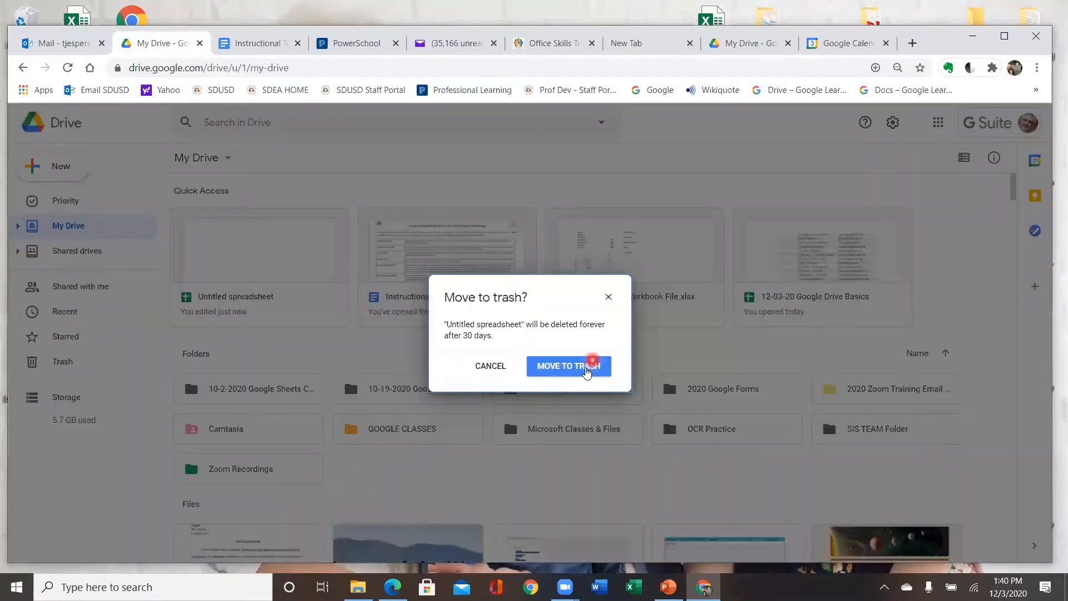
click(586, 370)
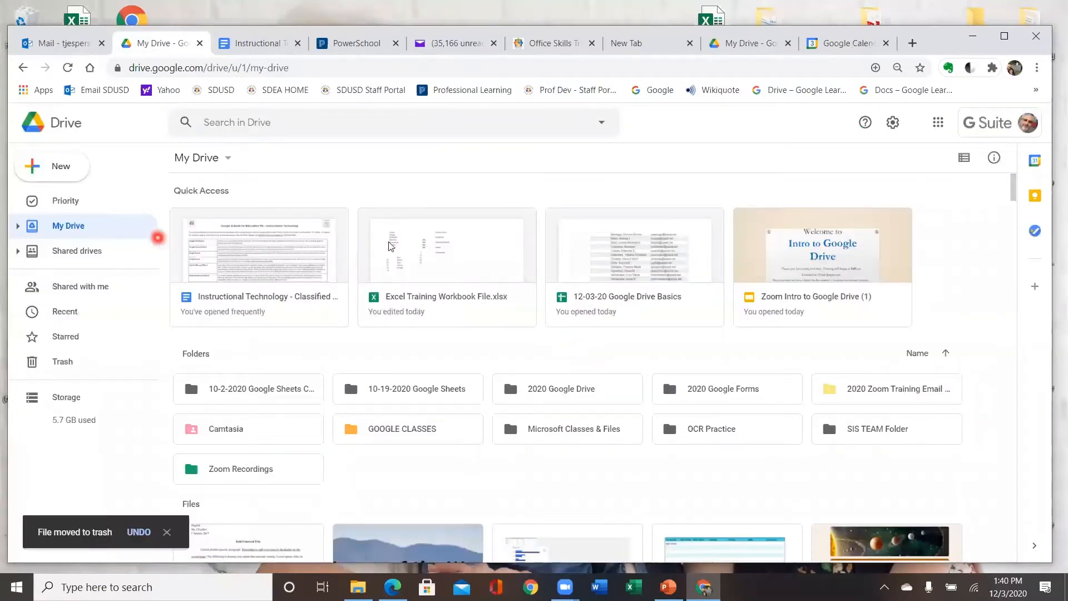
Remove Excel Training Workbook File.xlsx from My Drive by moving it to the trash.
right_click(421, 251)
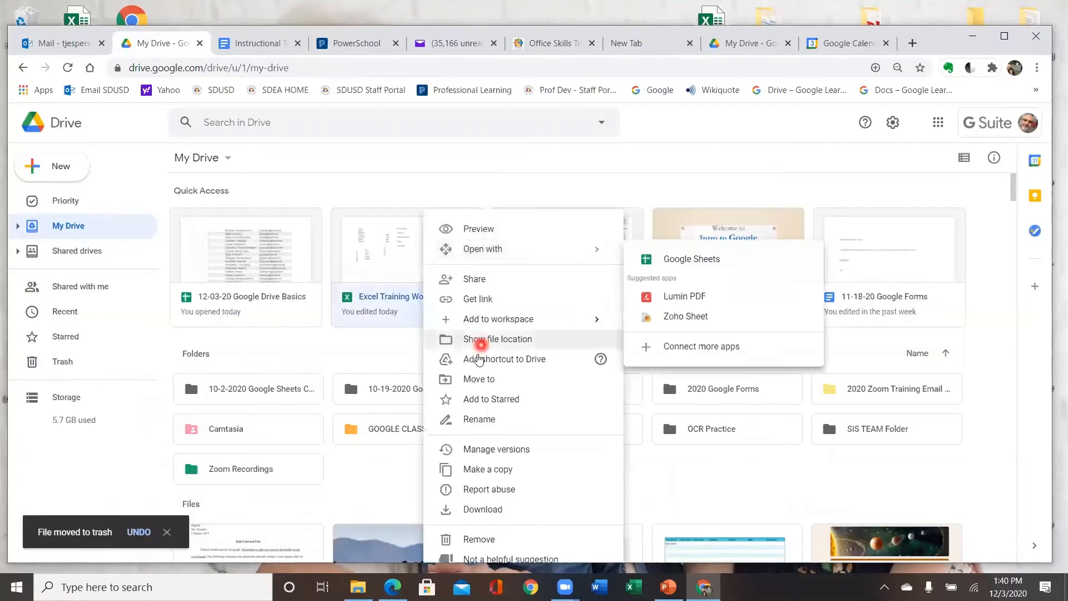
click(477, 539)
click(585, 371)
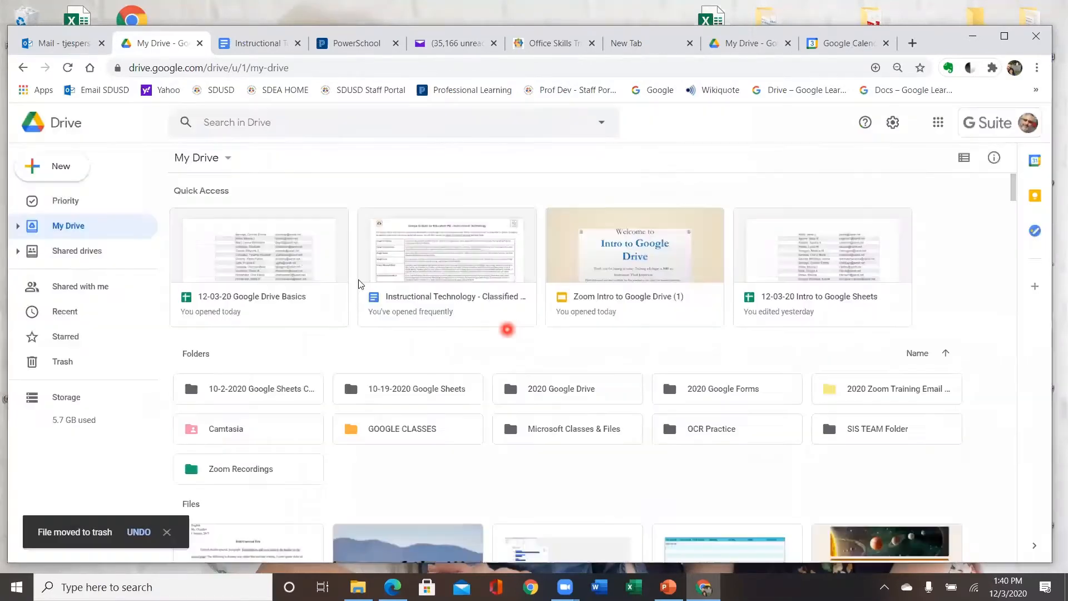
Move the 12-03-20 Google Drive Basics spreadsheet from My Drive's Quick Access to the trash.
right_click(262, 257)
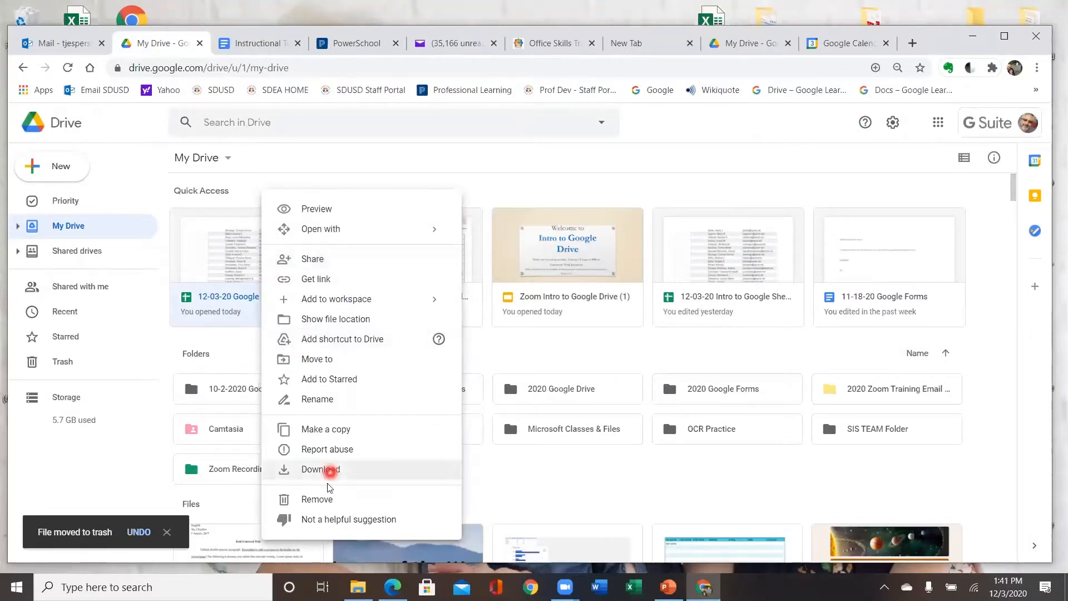
click(327, 502)
click(557, 367)
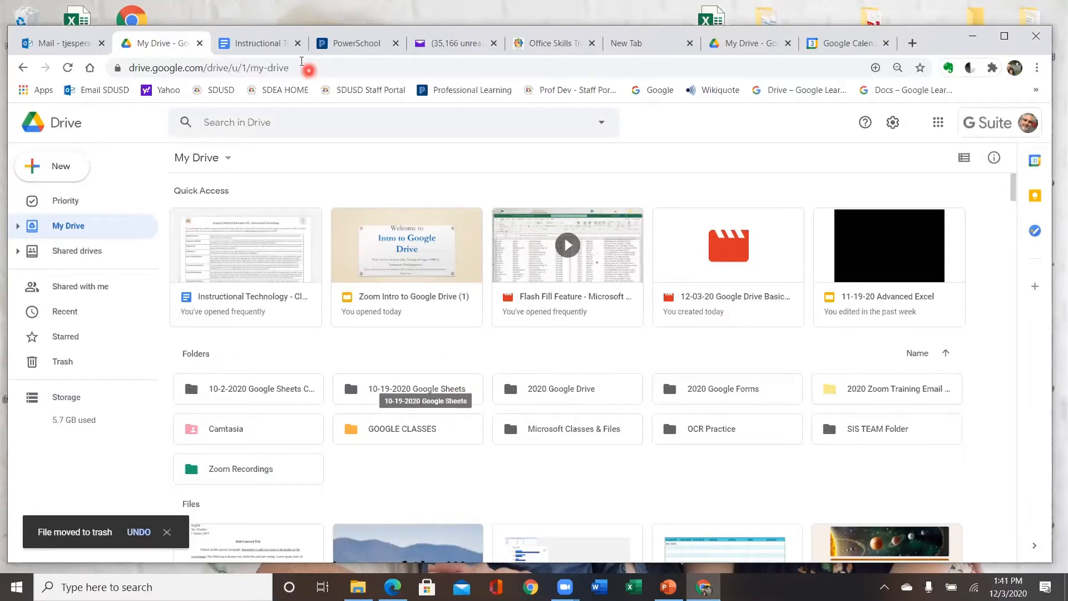
Switch to the Instructional Technology - Classified PD Schedule document and review its table of course descriptions, from Google Drive Basics to Advanced Microsoft Excel.
click(247, 48)
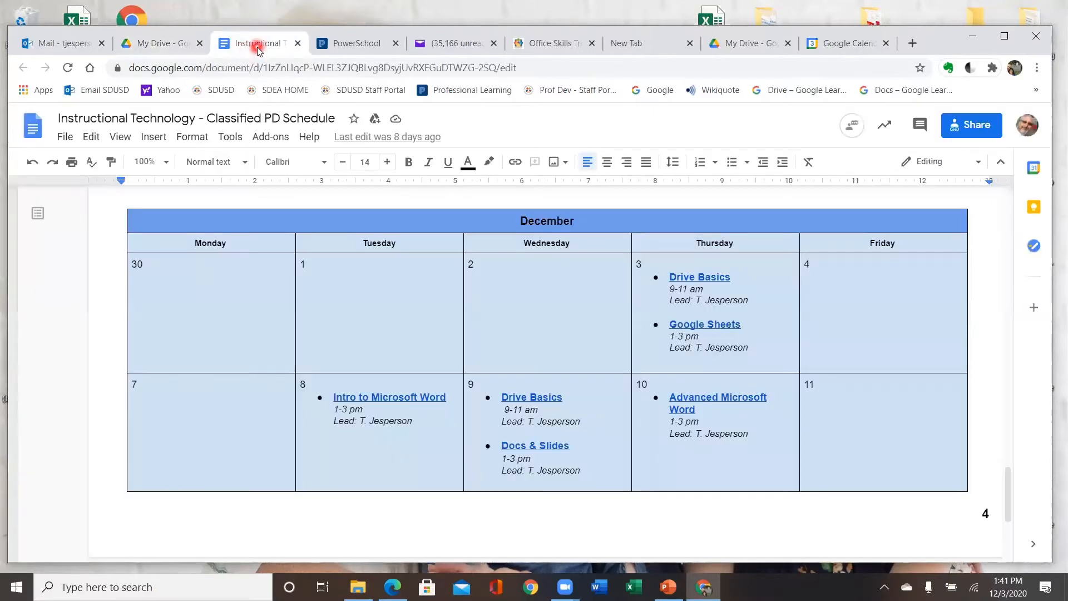
scroll(407, 326, up, 6)
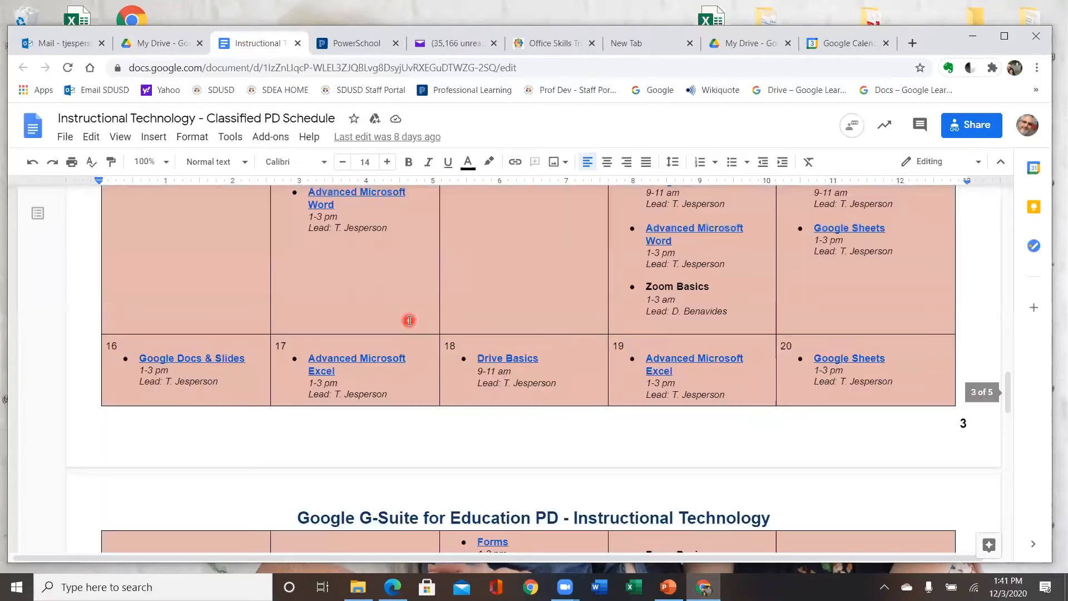
scroll(409, 320, up, 15)
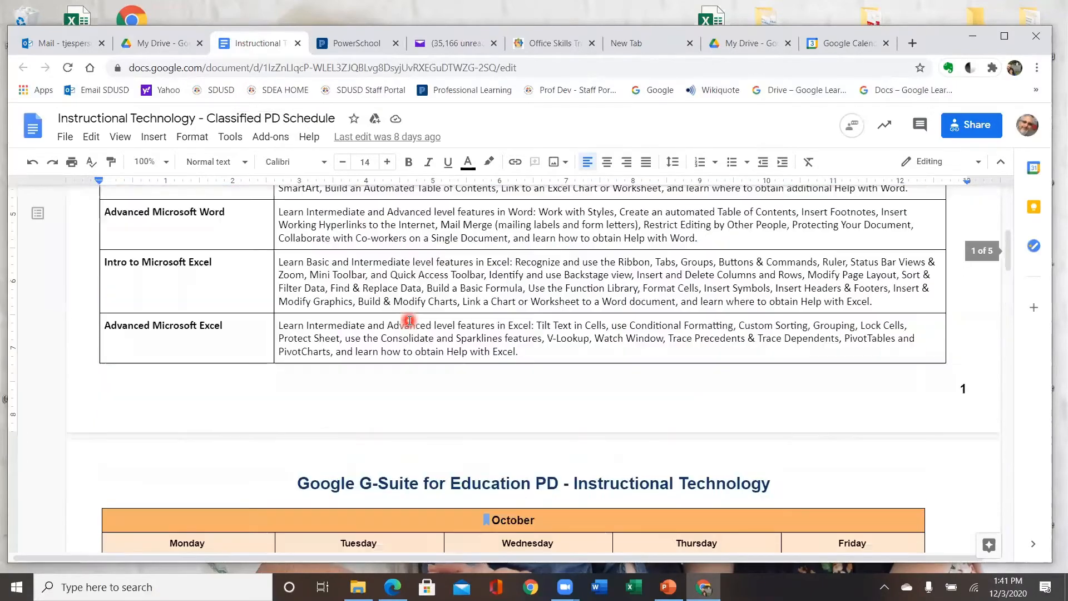
scroll(409, 320, down, 6)
key(ctrl+Home)
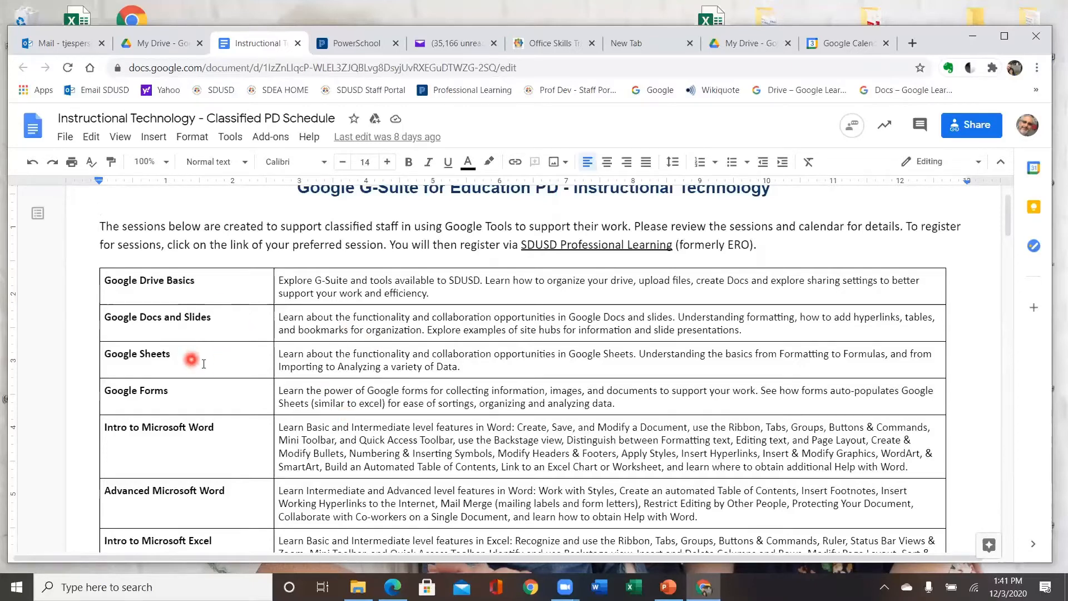
scroll(220, 345, down, 1)
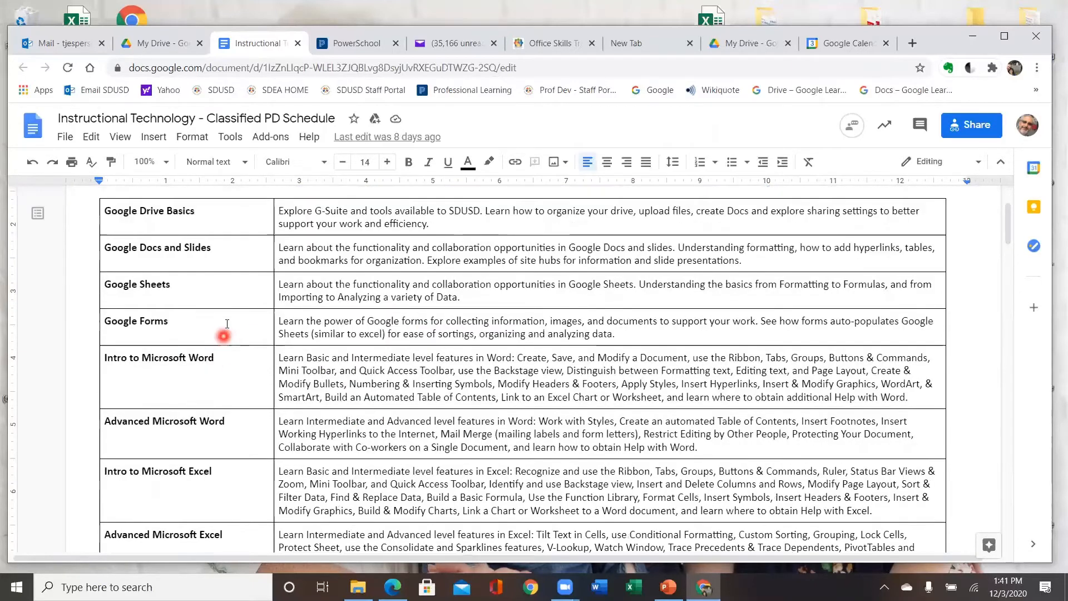
scroll(238, 359, down, 1)
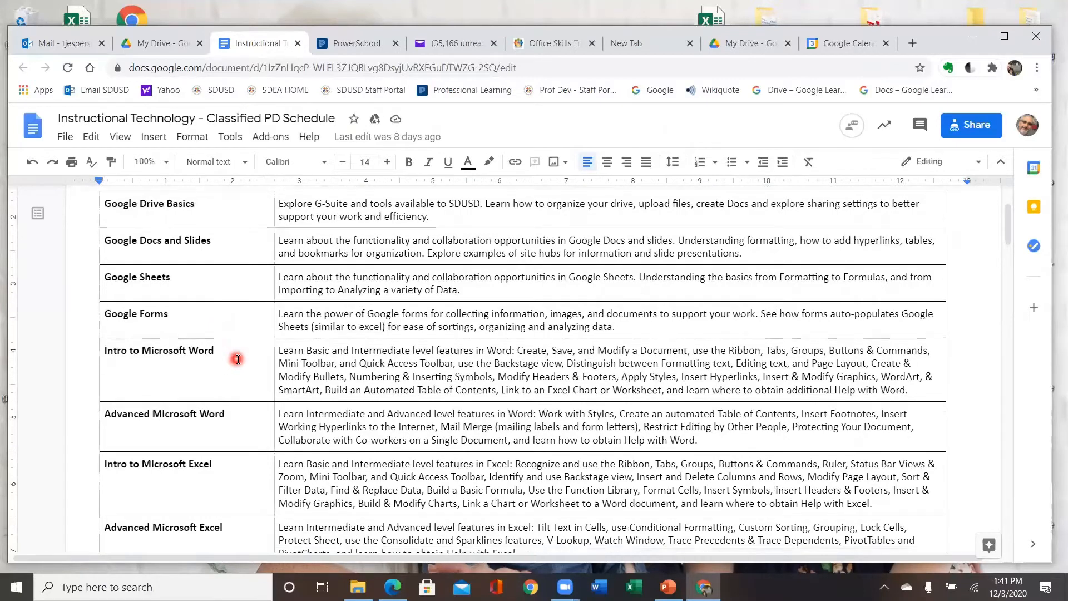
scroll(239, 358, down, 1)
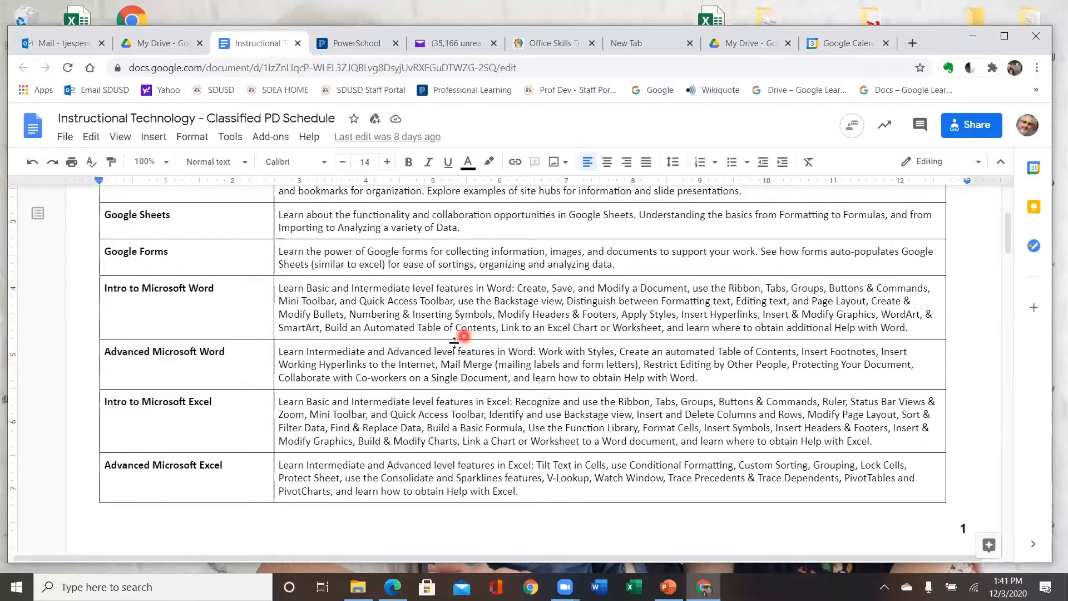
scroll(590, 367, down, 1)
Examine the October and November session calendars, and briefly view PowerSchool's Search Learning Opportunities page before returning to the schedule.
scroll(590, 367, down, 10)
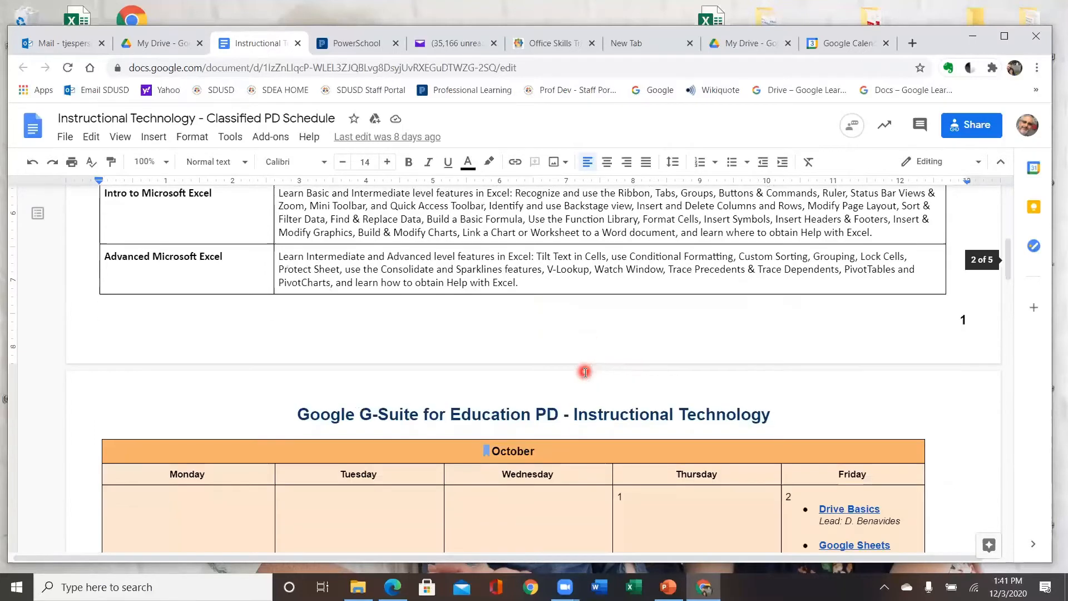
scroll(578, 370, down, 4)
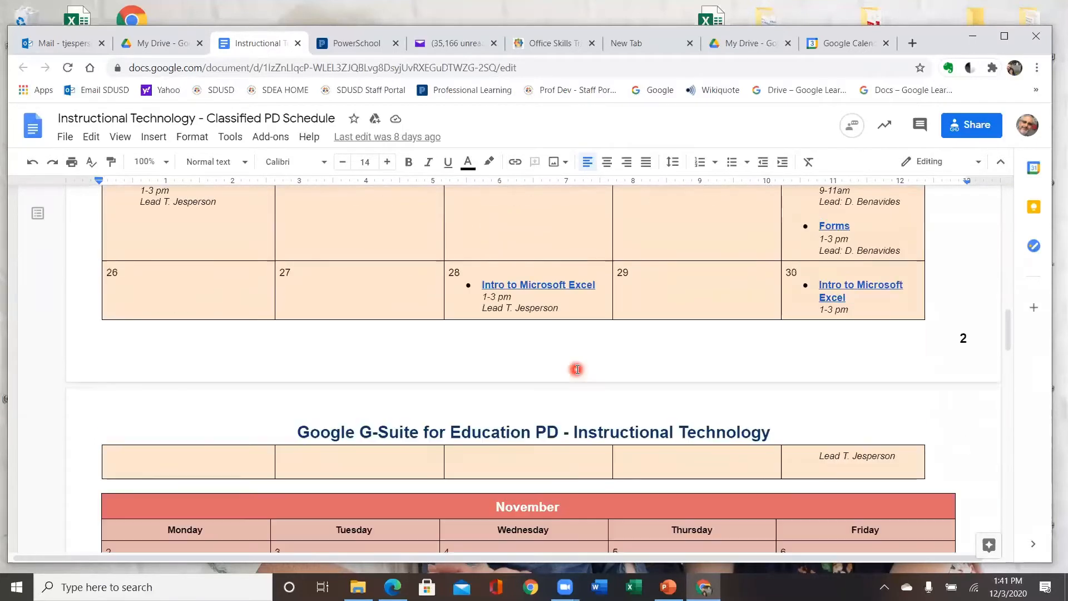
scroll(576, 369, down, 4)
scroll(576, 370, down, 3)
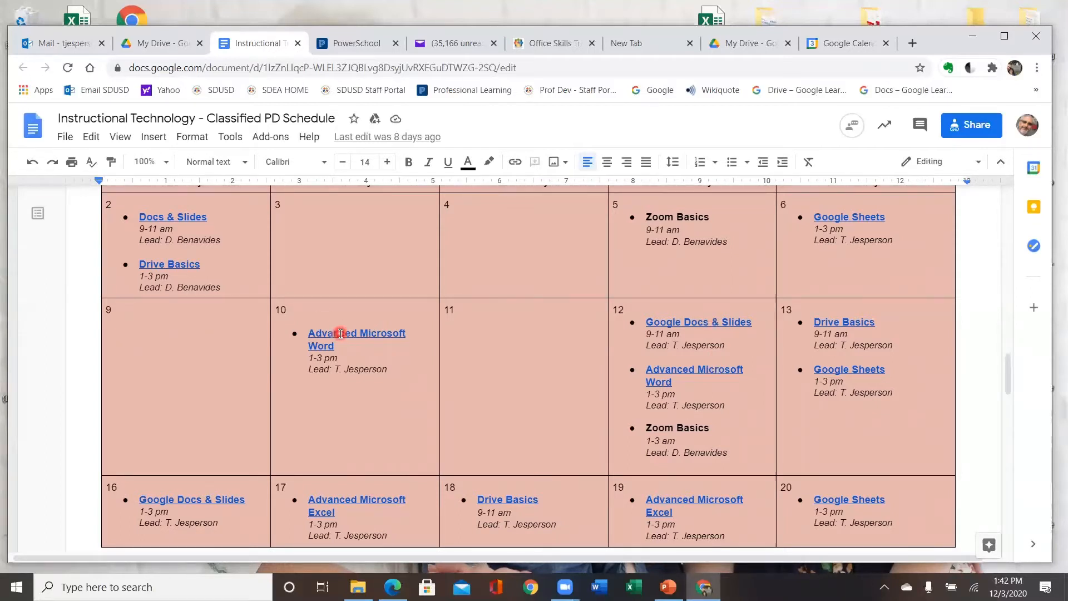
click(358, 47)
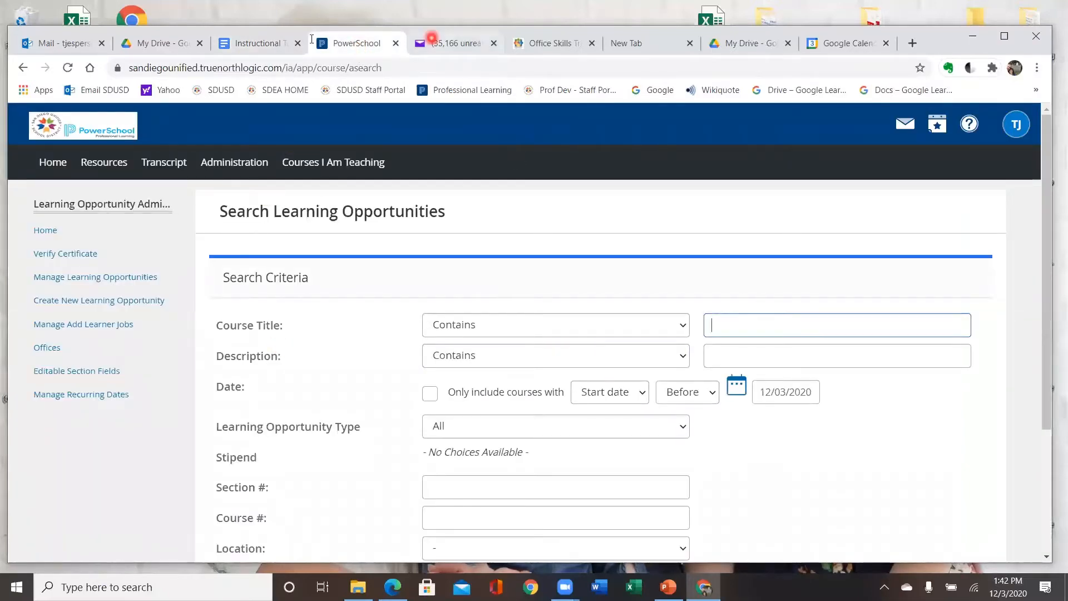
click(274, 45)
Review the December and January 2021 session calendars in the PD schedule for upcoming class dates and times.
scroll(406, 250, down, 6)
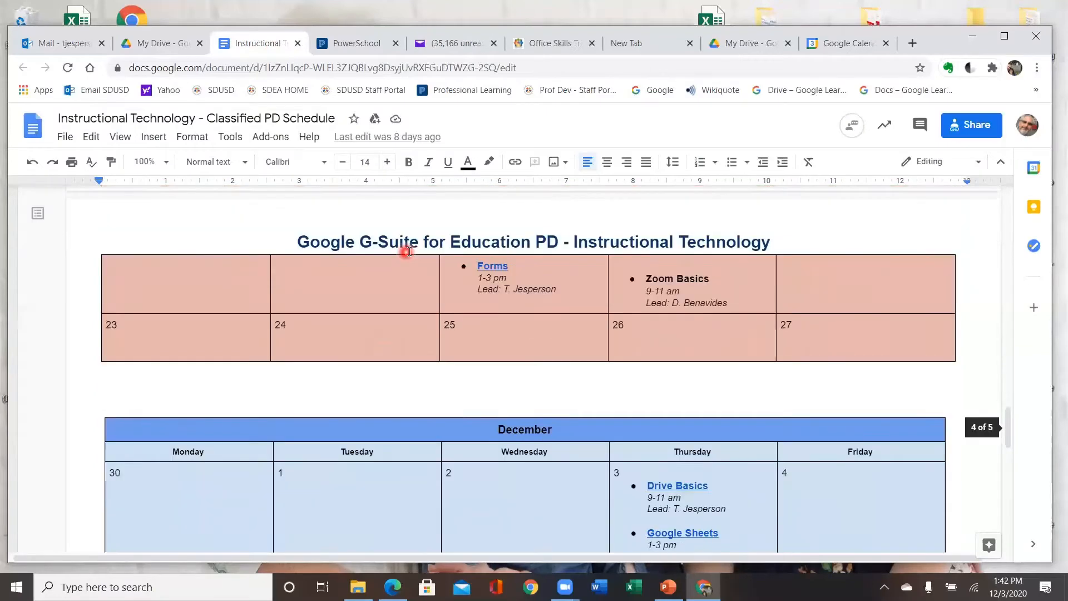
scroll(408, 252, down, 4)
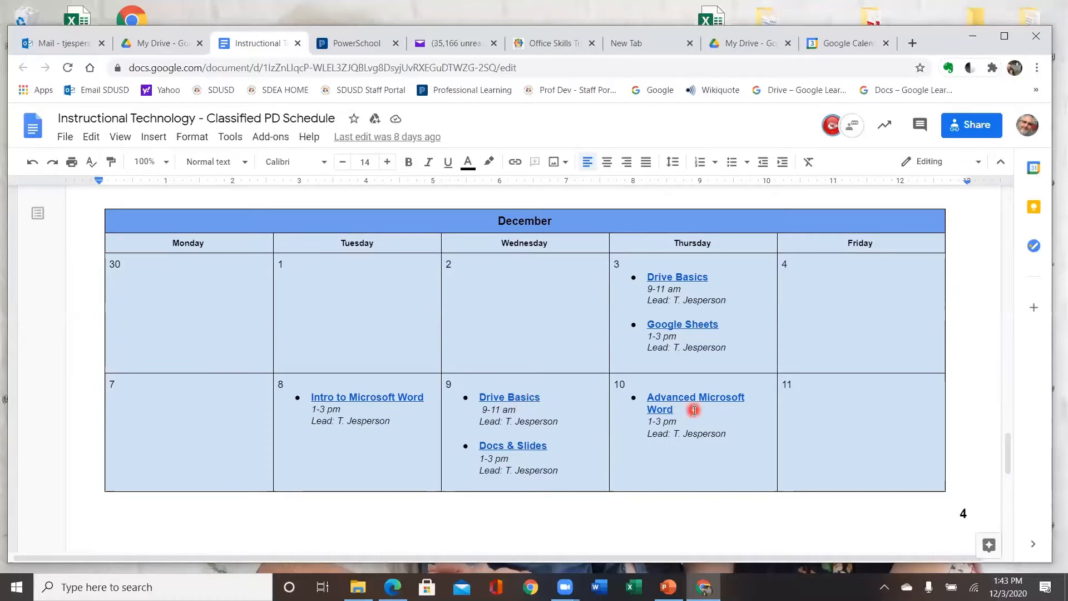
scroll(694, 410, down, 5)
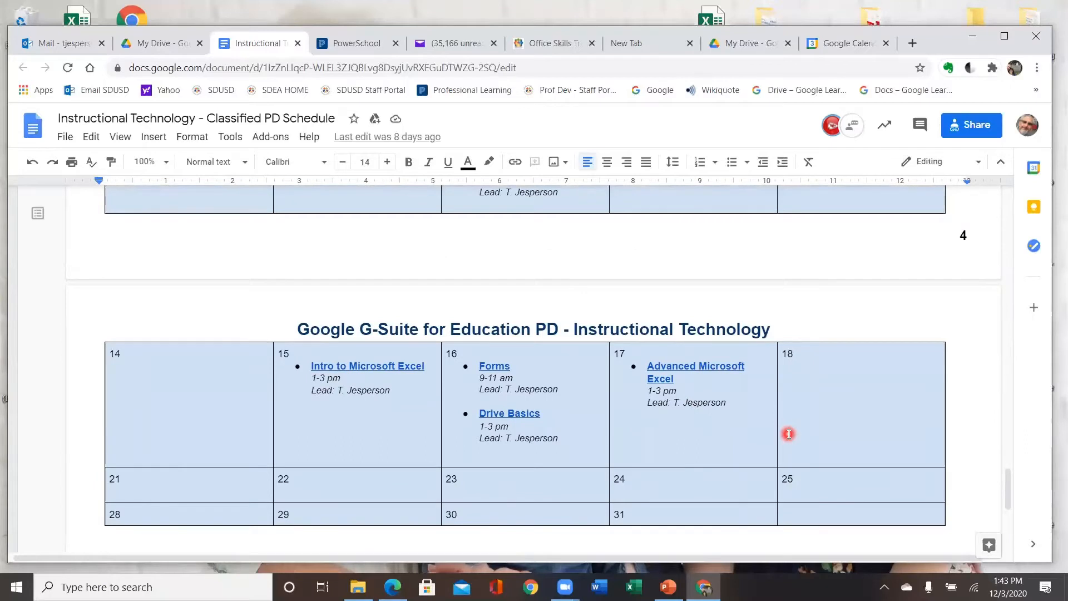
scroll(788, 434, down, 5)
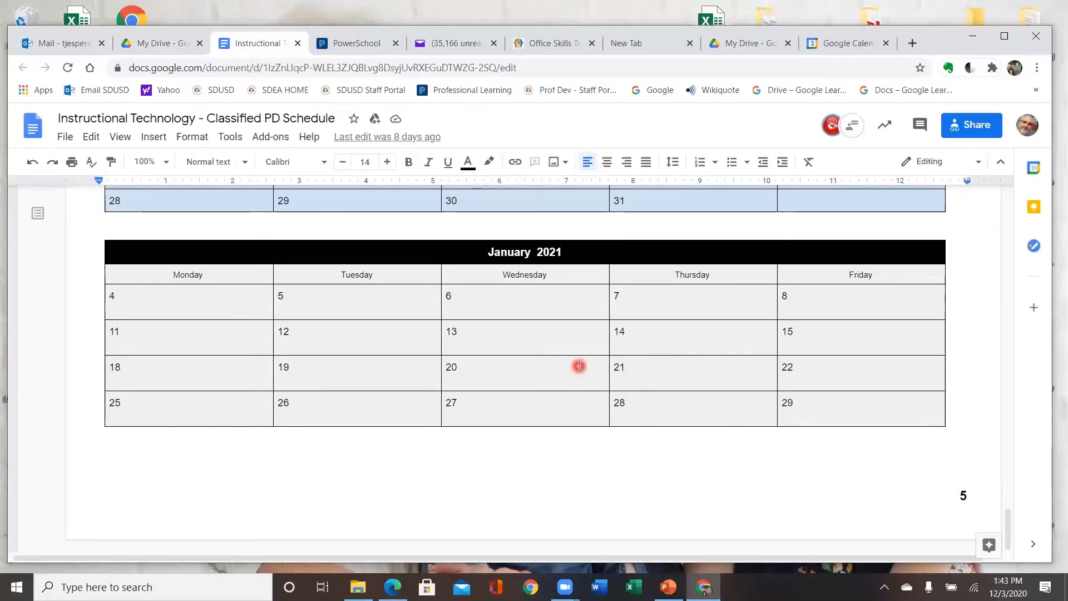
scroll(521, 368, up, 5)
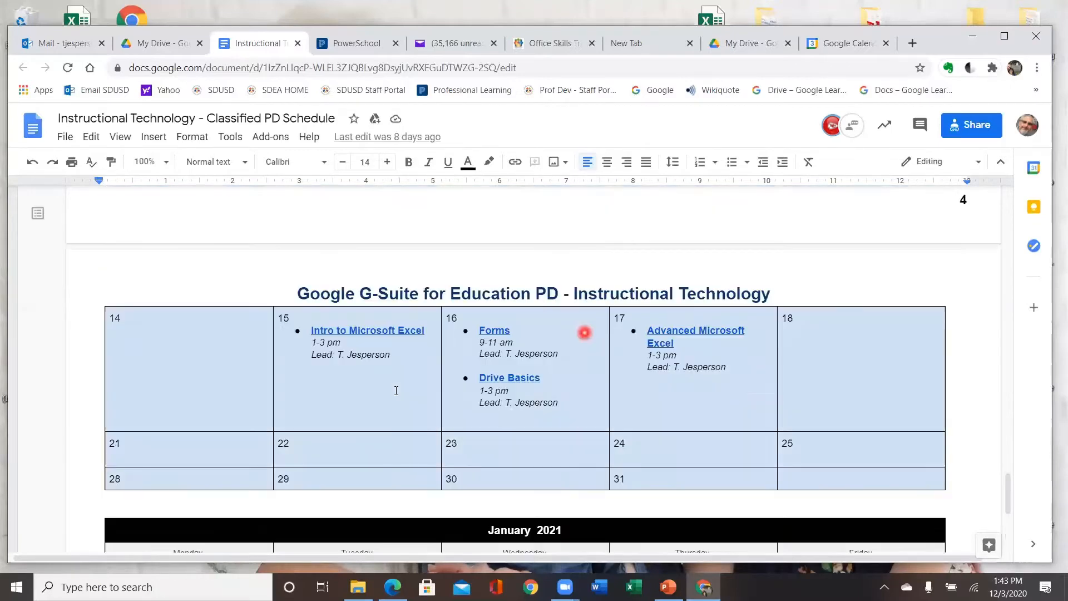
scroll(537, 430, down, 2)
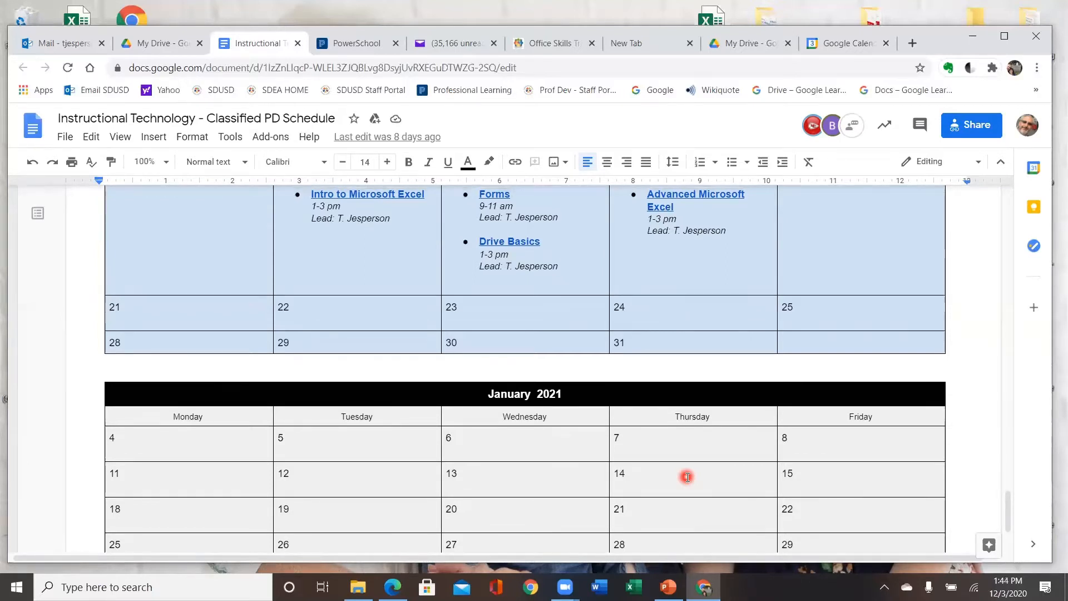
scroll(688, 477, up, 3)
scroll(687, 477, up, 4)
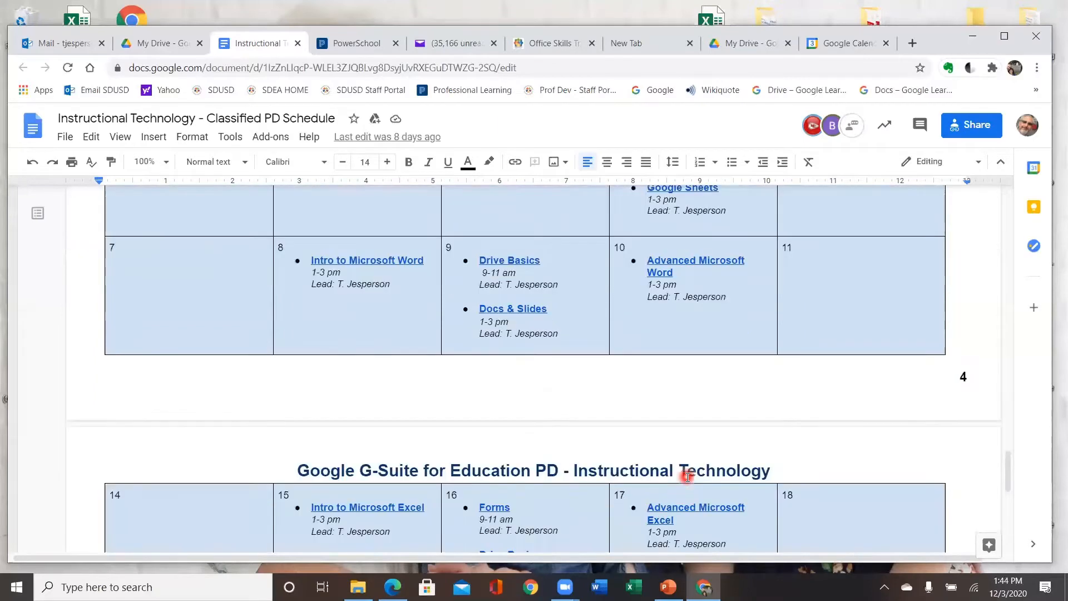
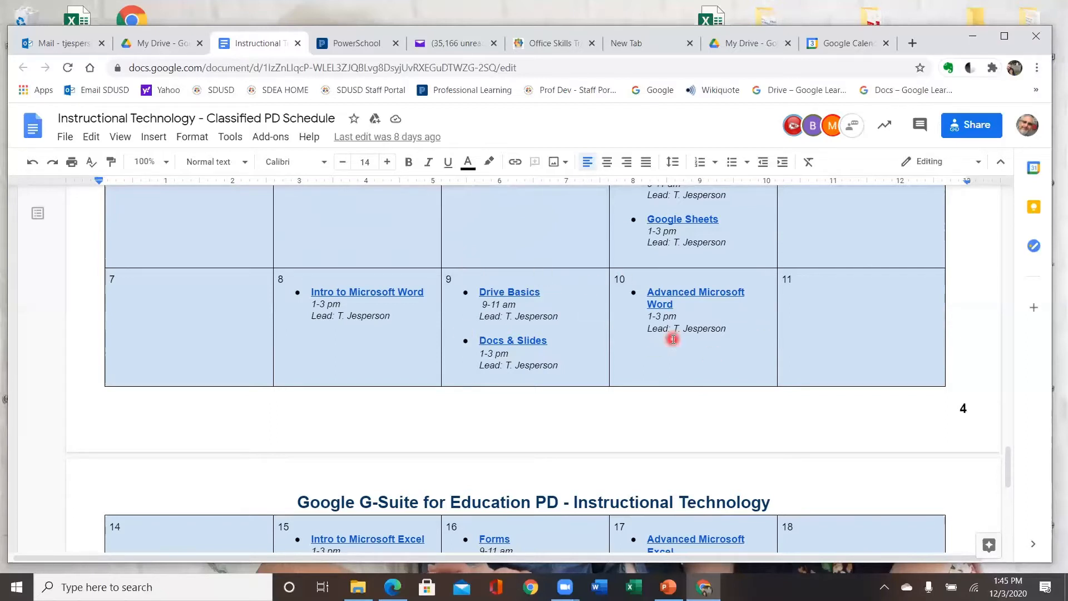
scroll(634, 342, down, 4)
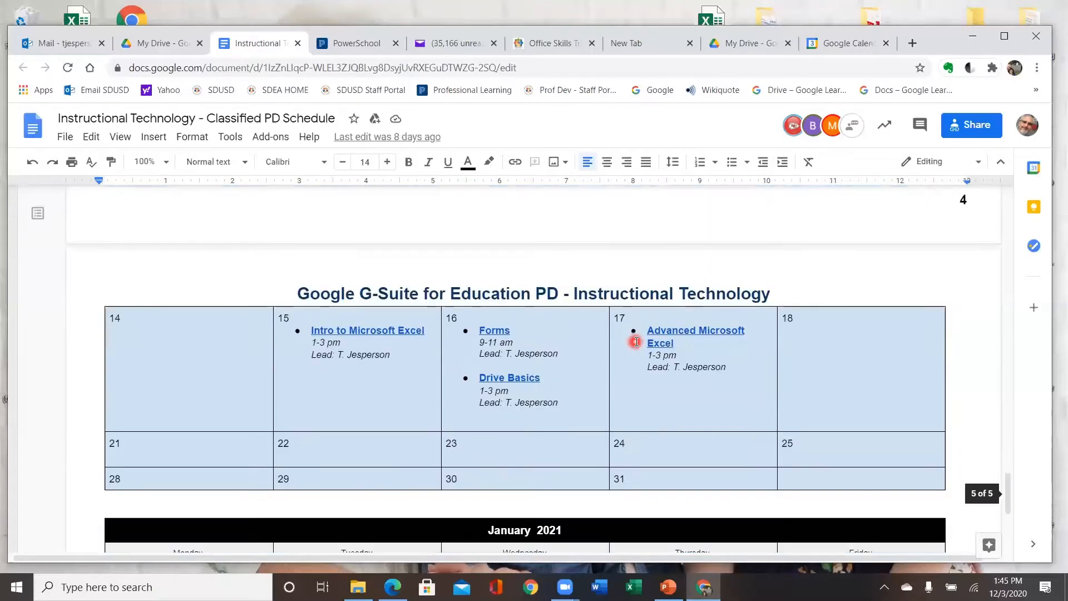
scroll(660, 424, down, 4)
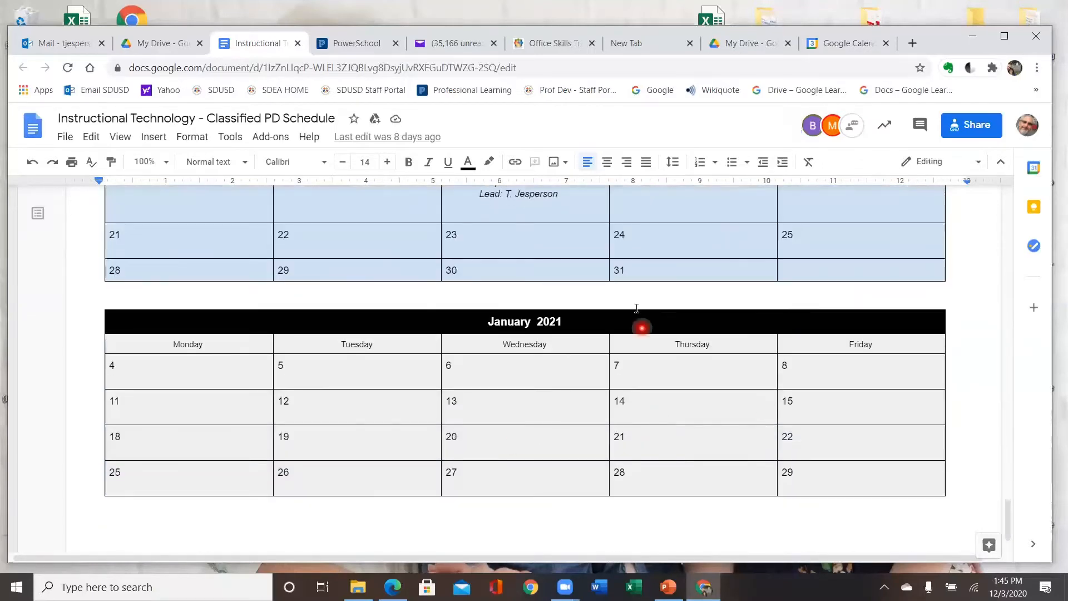
scroll(624, 334, up, 5)
scroll(623, 363, up, 4)
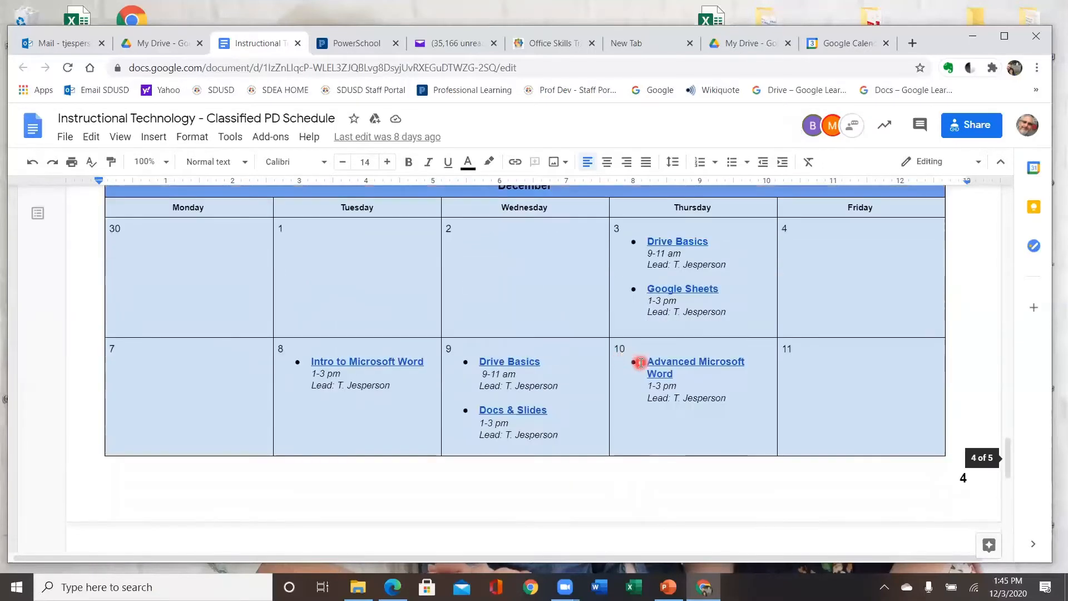
Return to My Drive in Google Drive, view the General settings including upload conversion and offline access, and close them.
click(169, 43)
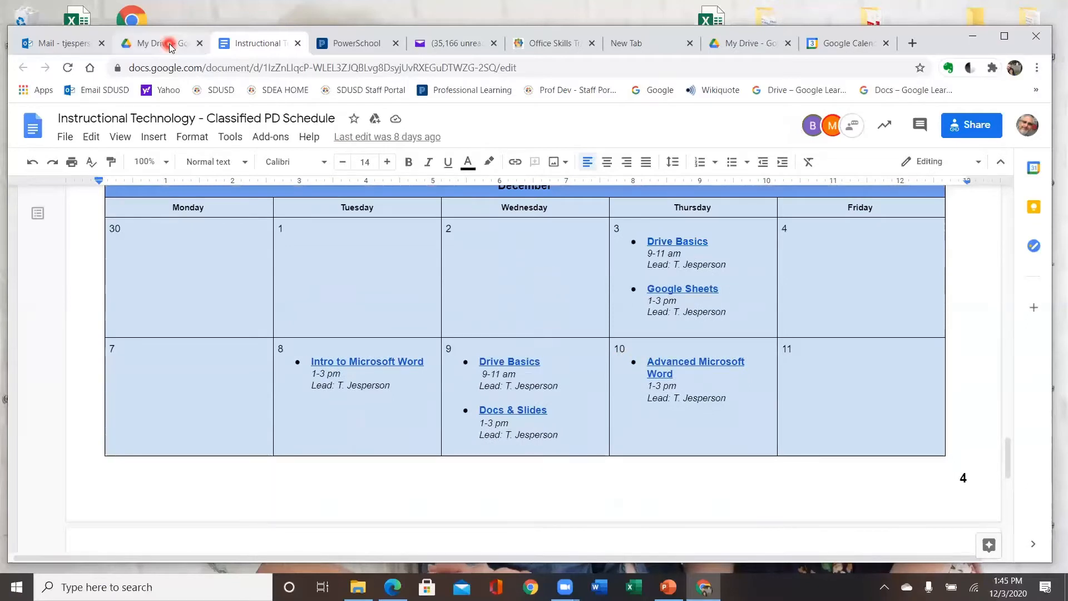
click(625, 386)
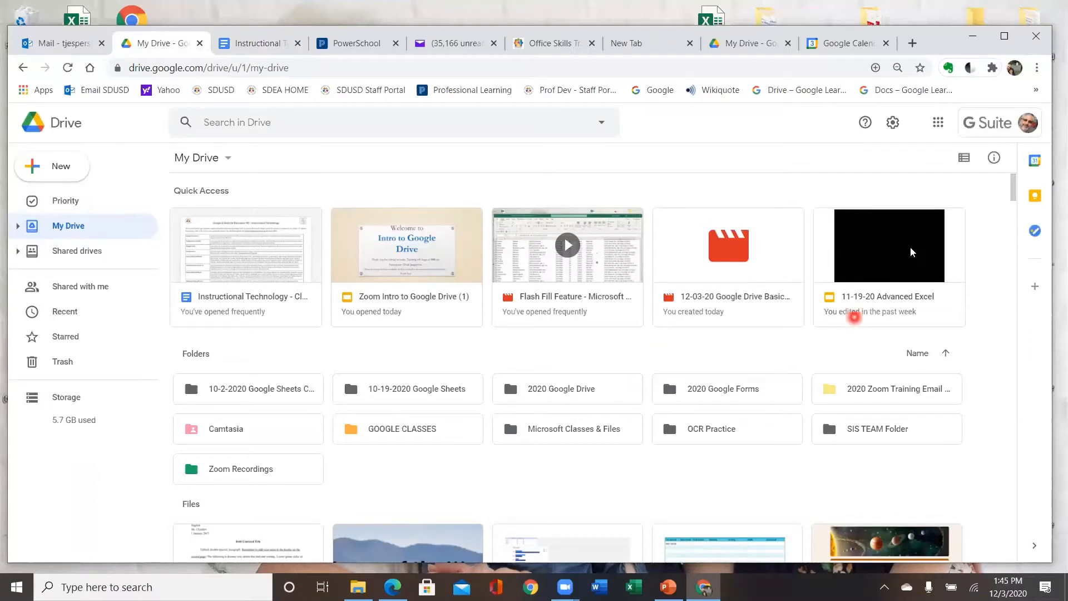
click(900, 129)
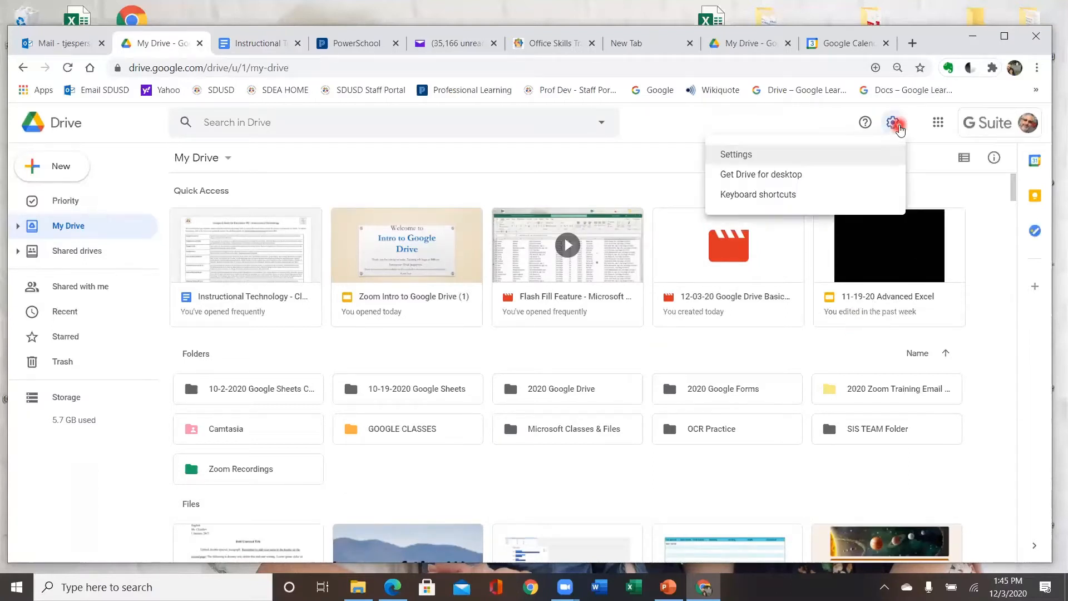
click(754, 157)
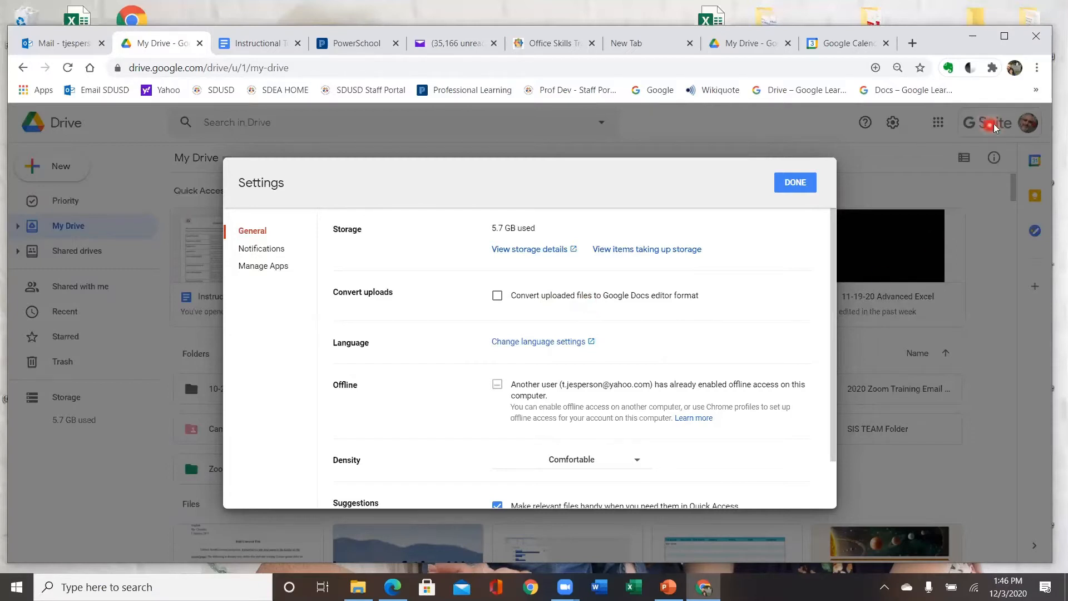
click(796, 184)
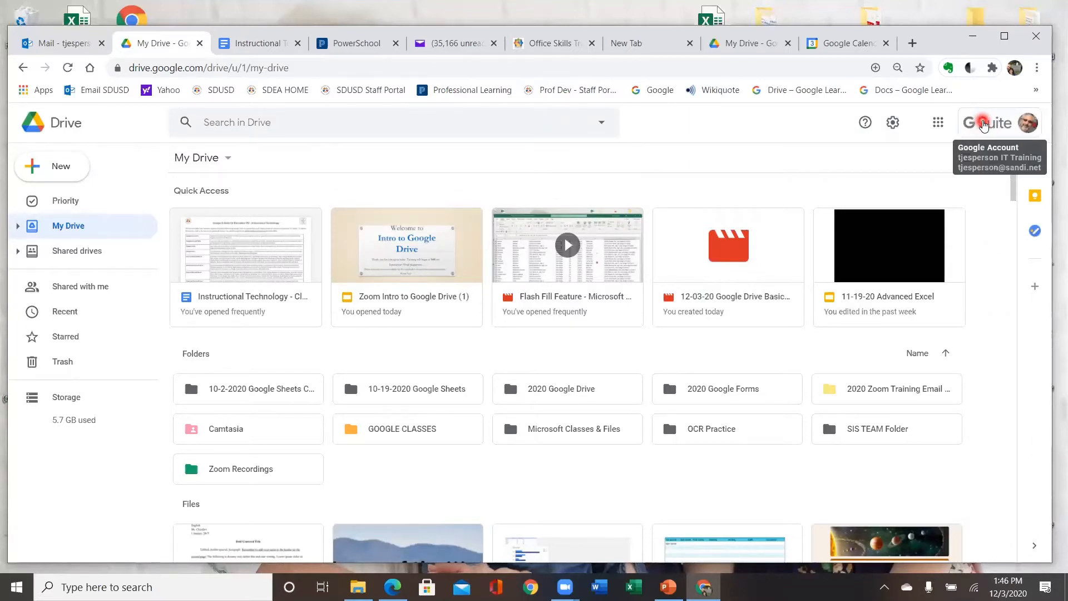
Look through the Google apps available from Drive, such as Docs, Sheets, Sites and Forms, and close the list.
click(938, 123)
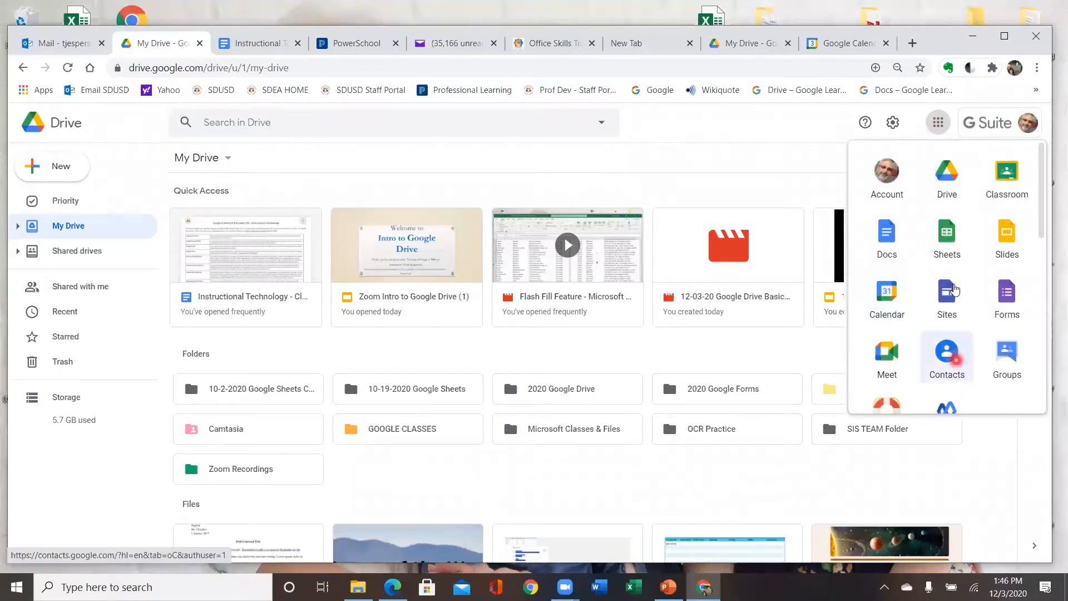
scroll(954, 289, down, 2)
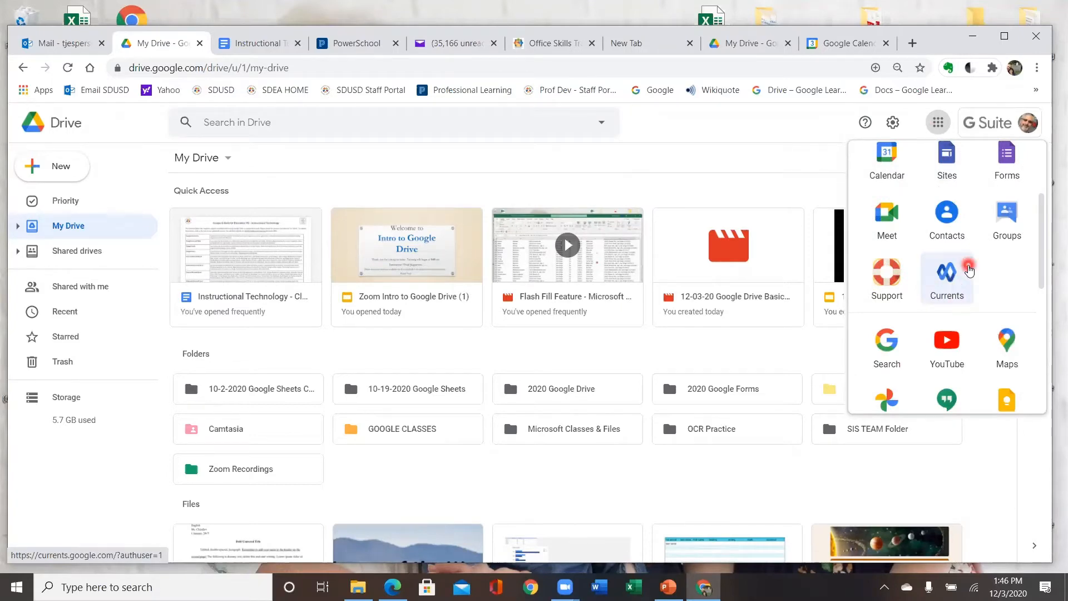
scroll(957, 263, up, 2)
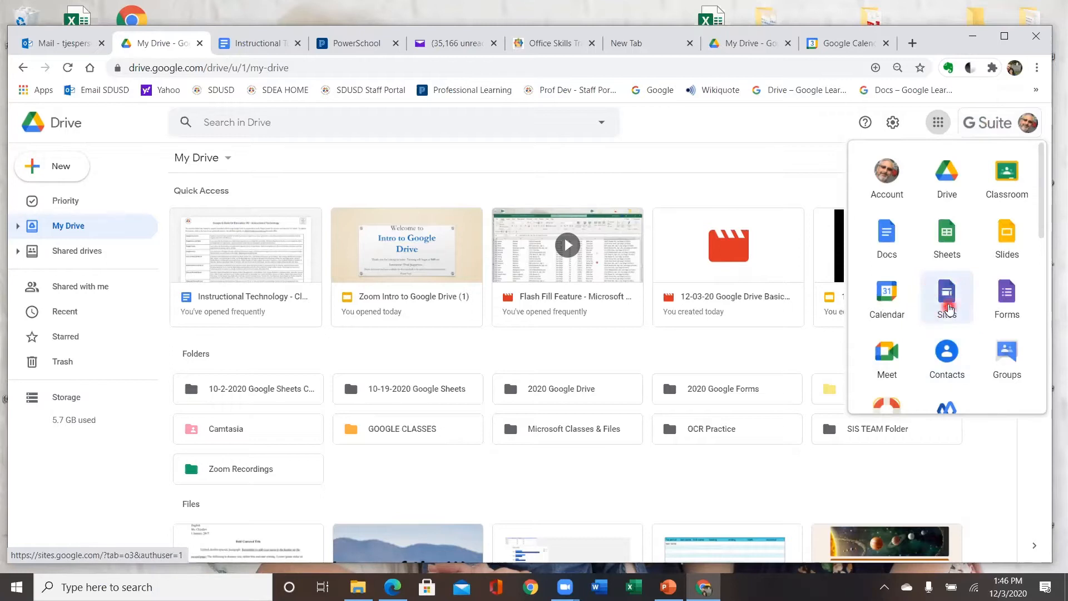
mouse_move(1005, 303)
mouse_down()
mouse_move(972, 267)
mouse_move(949, 191)
mouse_move(1008, 300)
mouse_up()
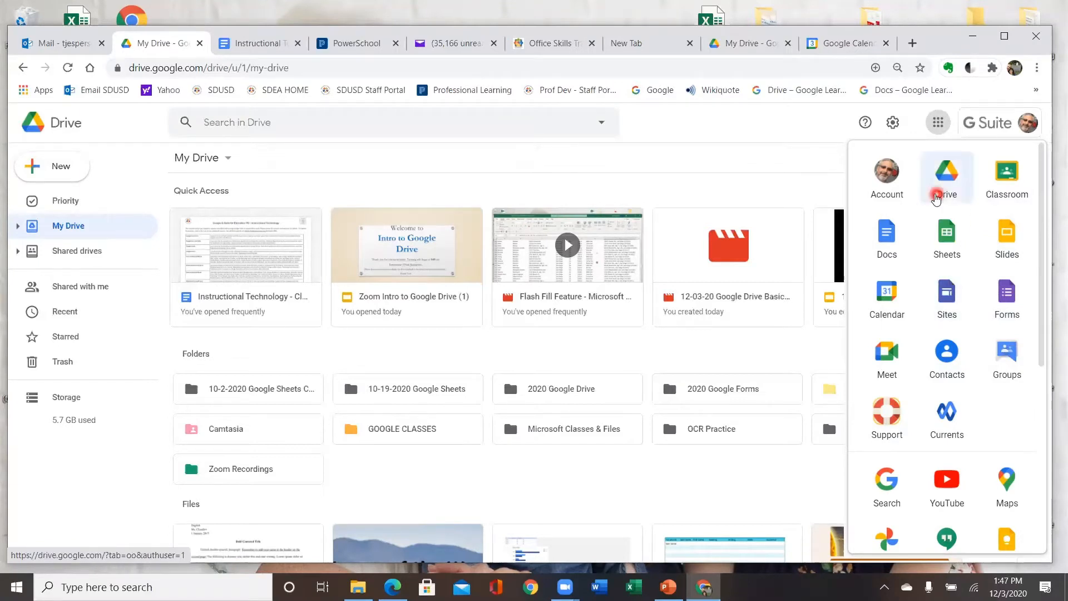
click(822, 127)
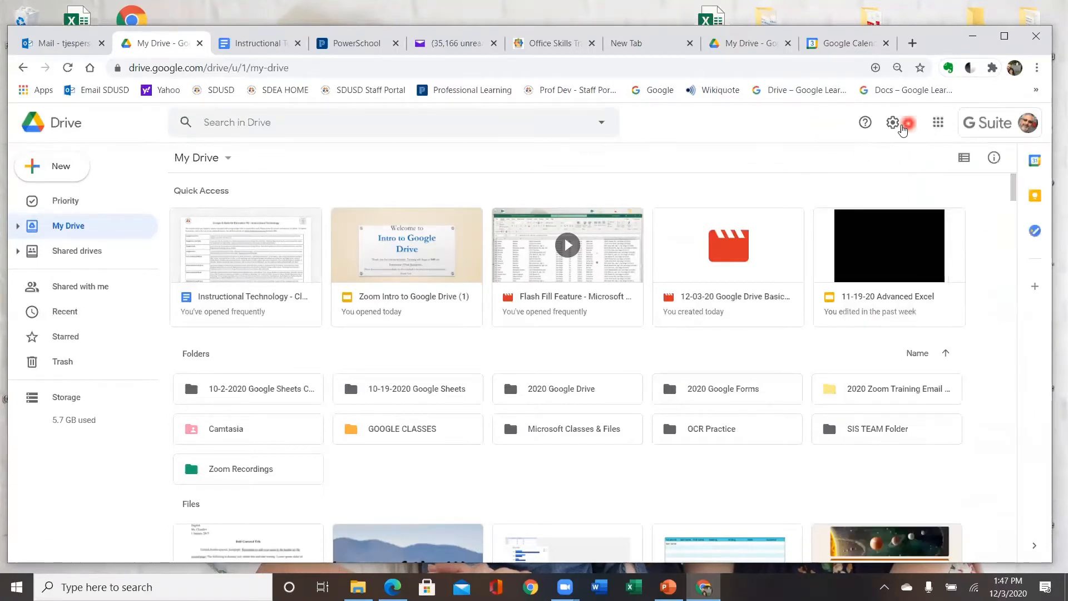
Review Drive's General settings again, including storage, upload conversion and offline access, and close them.
click(895, 125)
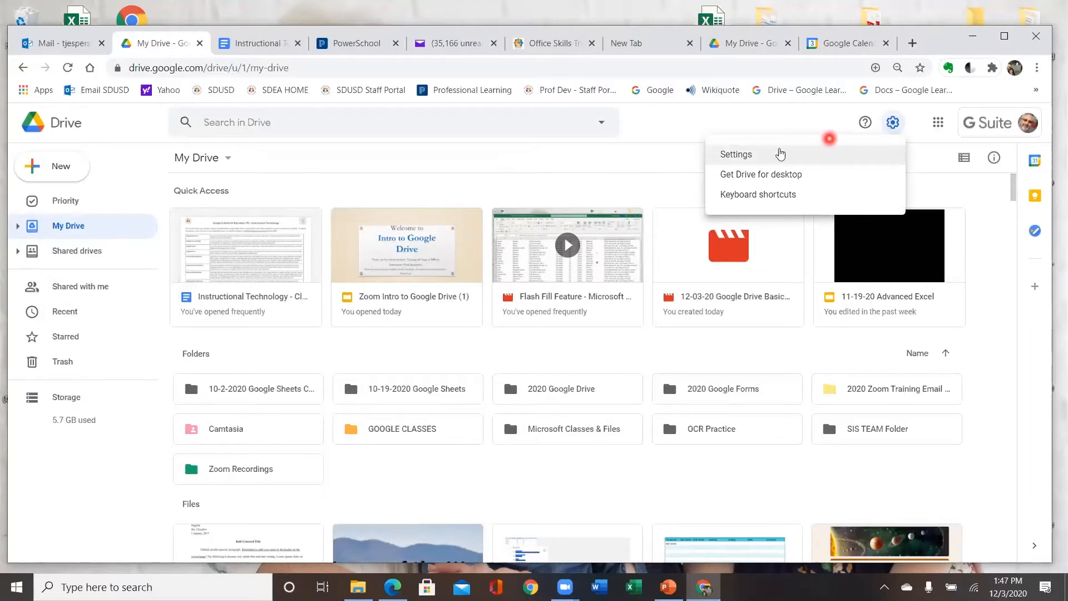
click(769, 154)
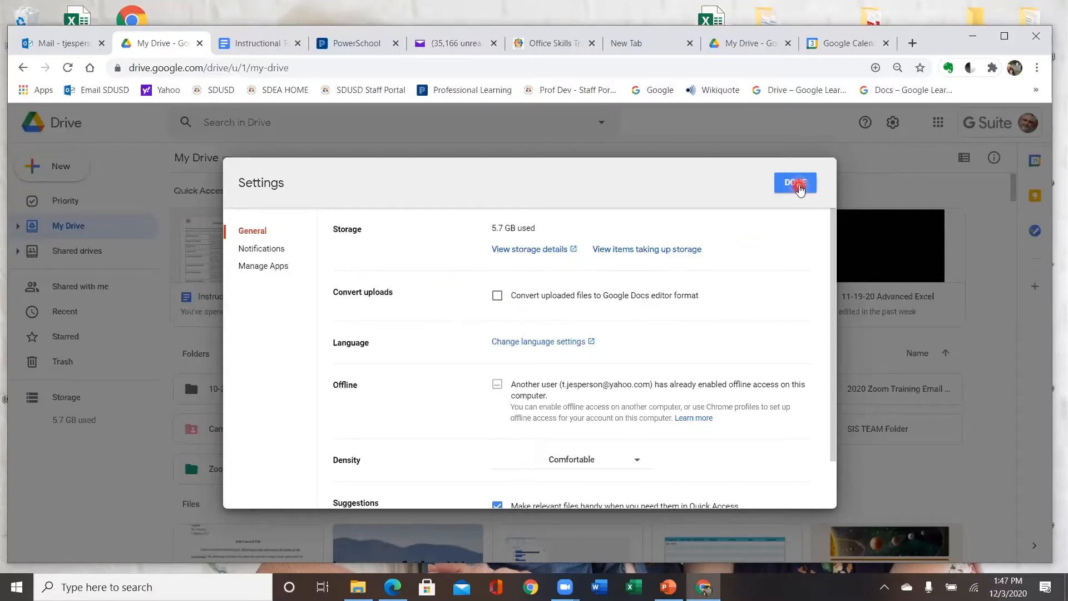
click(796, 184)
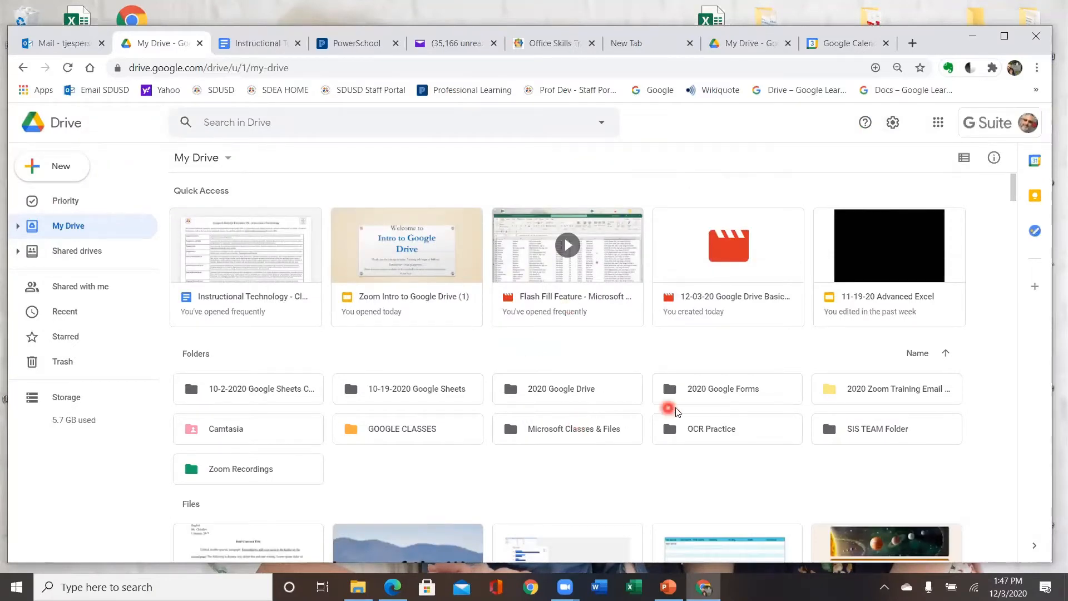
Create a new folder in My Drive named "Today's Sheets class".
right_click(388, 467)
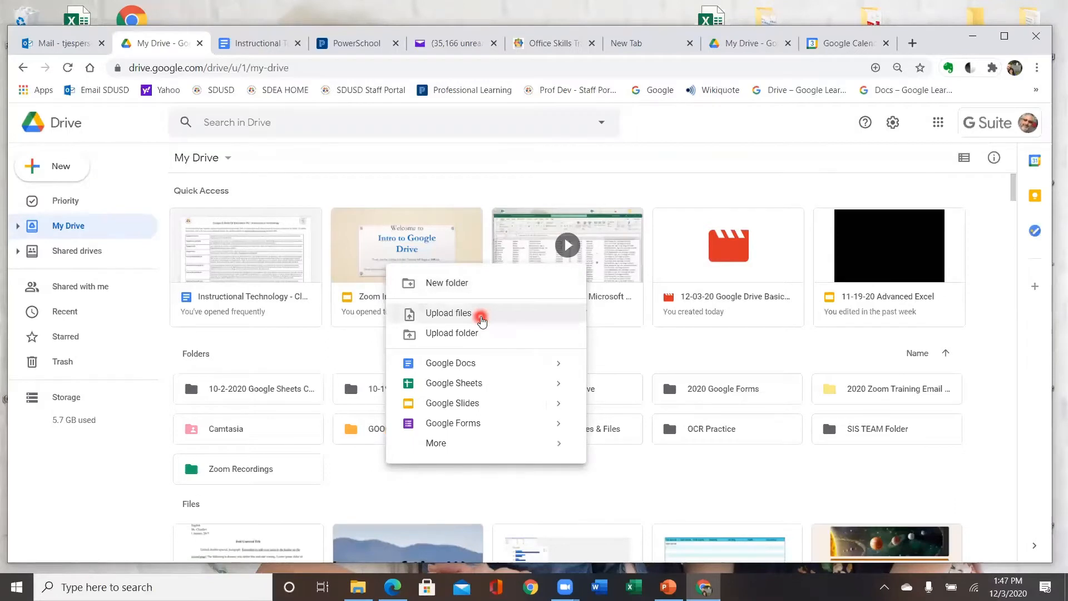
click(481, 283)
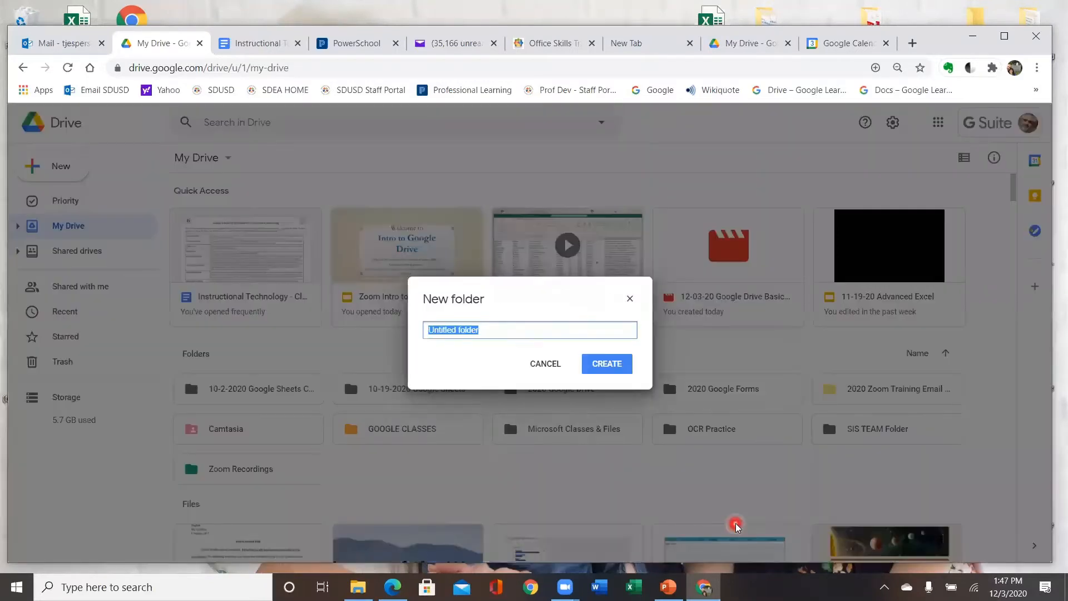
text(Today's Sheets class)
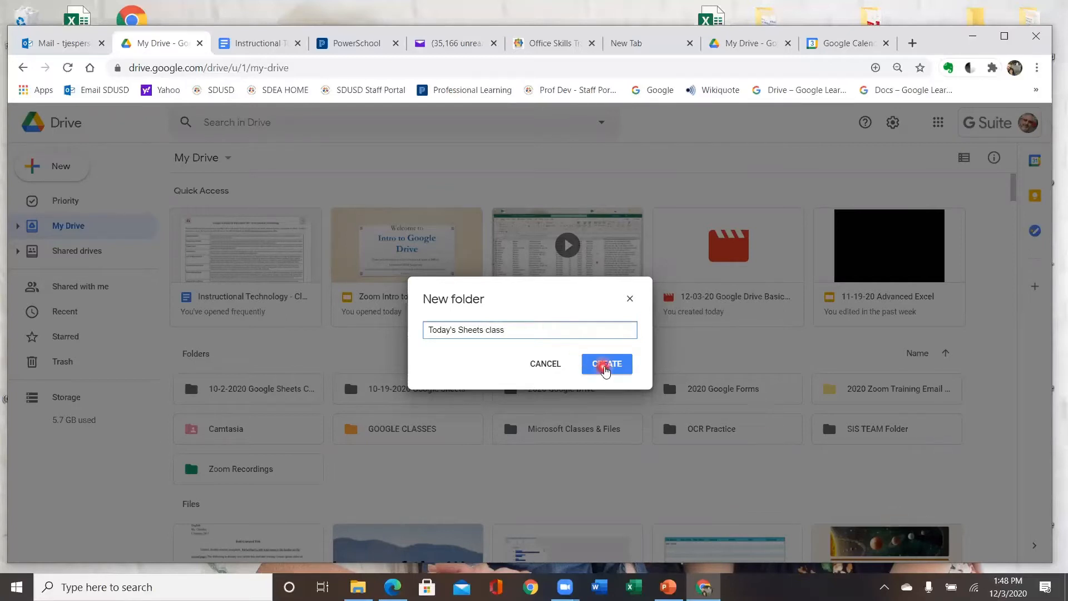
click(605, 365)
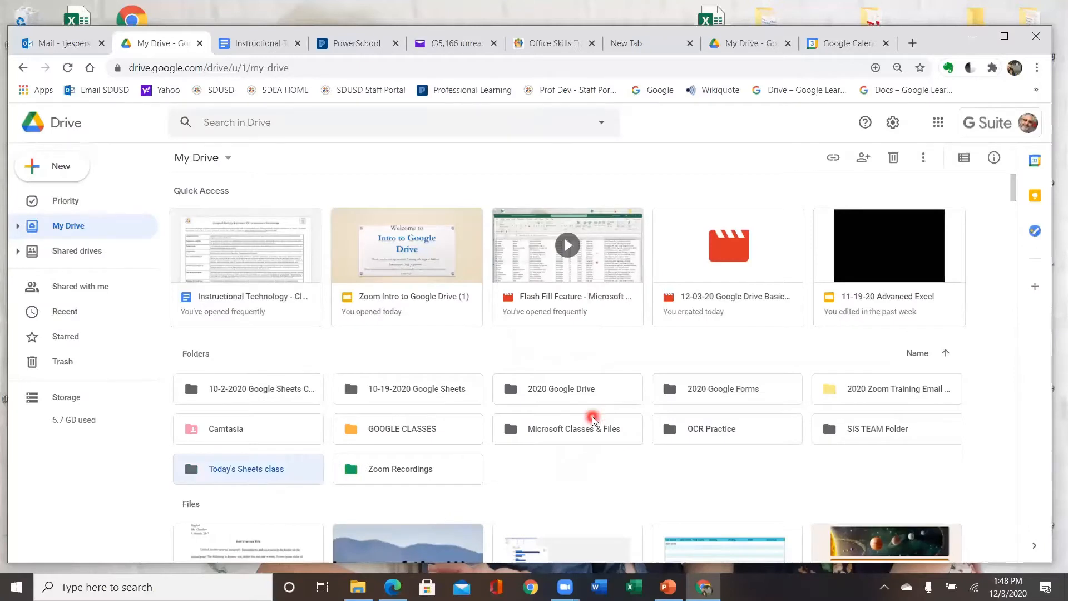
Change the color of the Today's Sheets class folder to red.
click(298, 477)
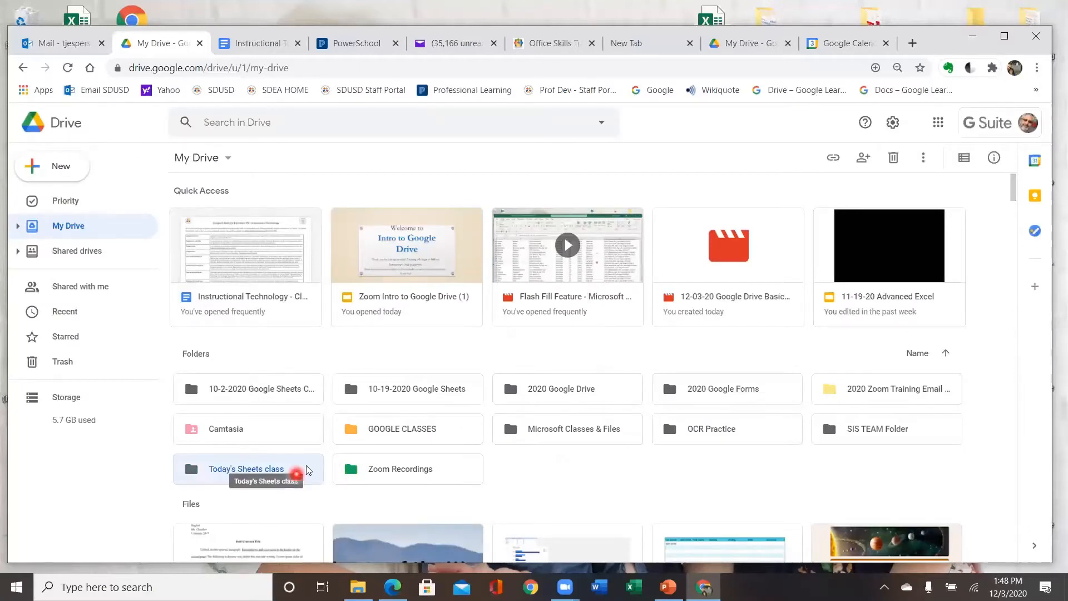
right_click(304, 466)
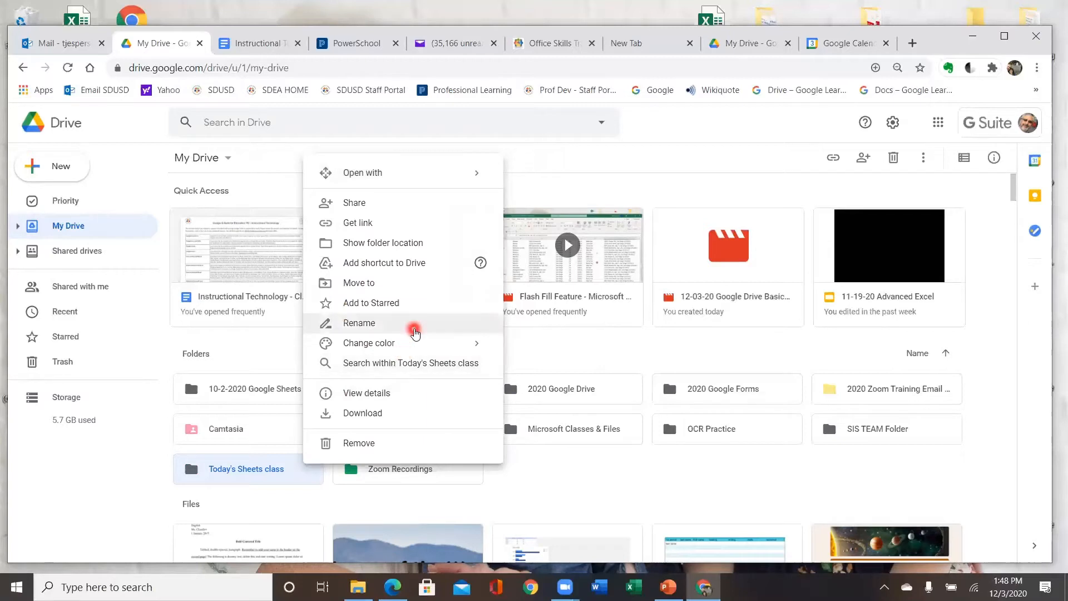
mouse_move(412, 343)
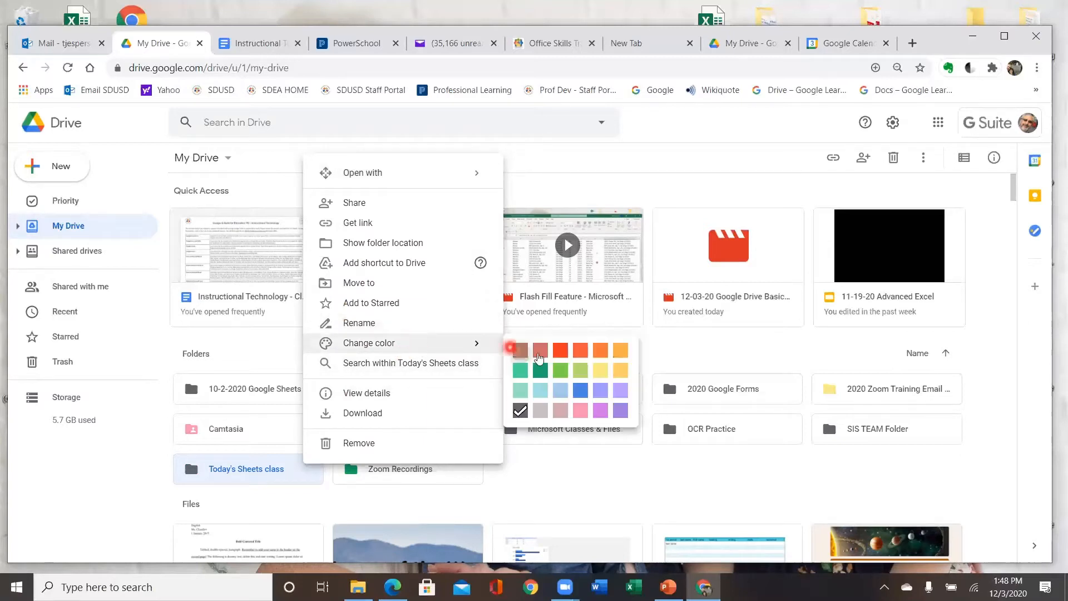
click(560, 354)
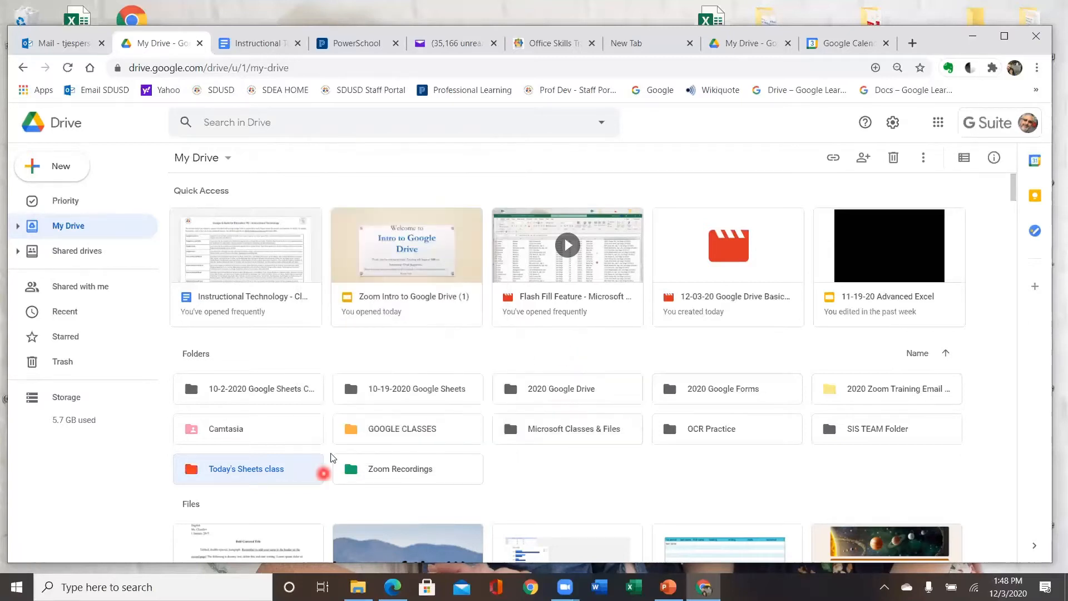
Open the Today's Sheets class folder, then view the local 2020 Google Sheets folder in File Explorer and close it.
double_click(298, 471)
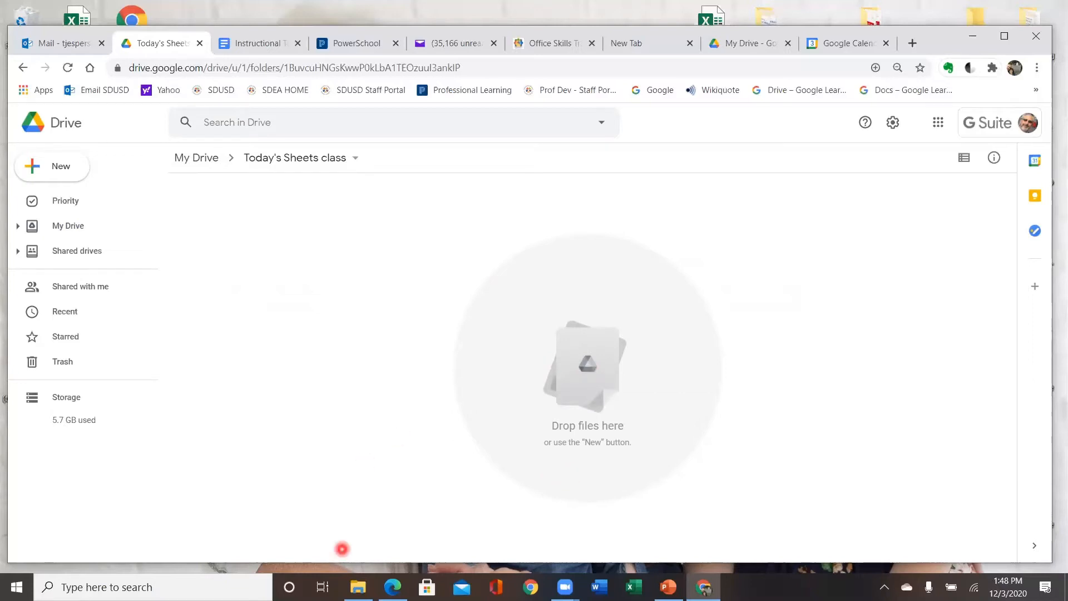
click(357, 587)
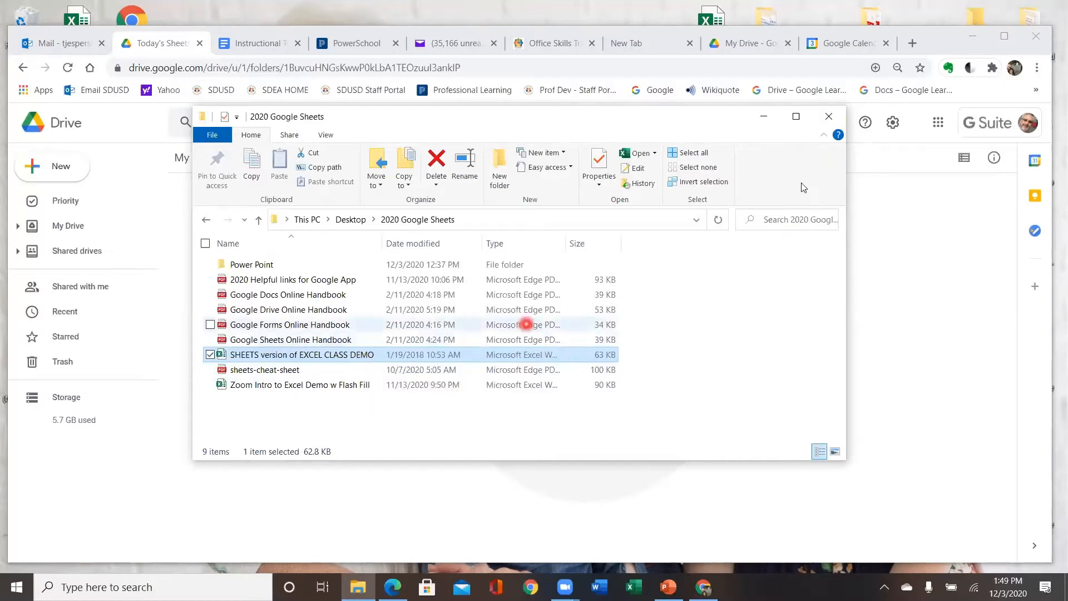
click(828, 116)
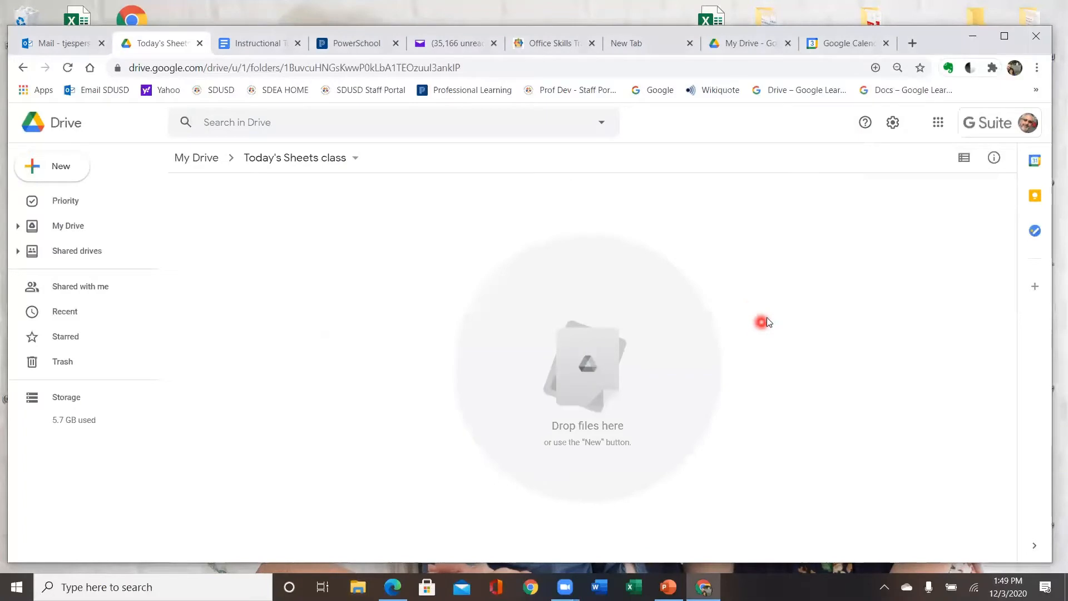
Return to My Drive, reopen the Today's Sheets class folder, and view its options for creating and uploading items.
click(211, 158)
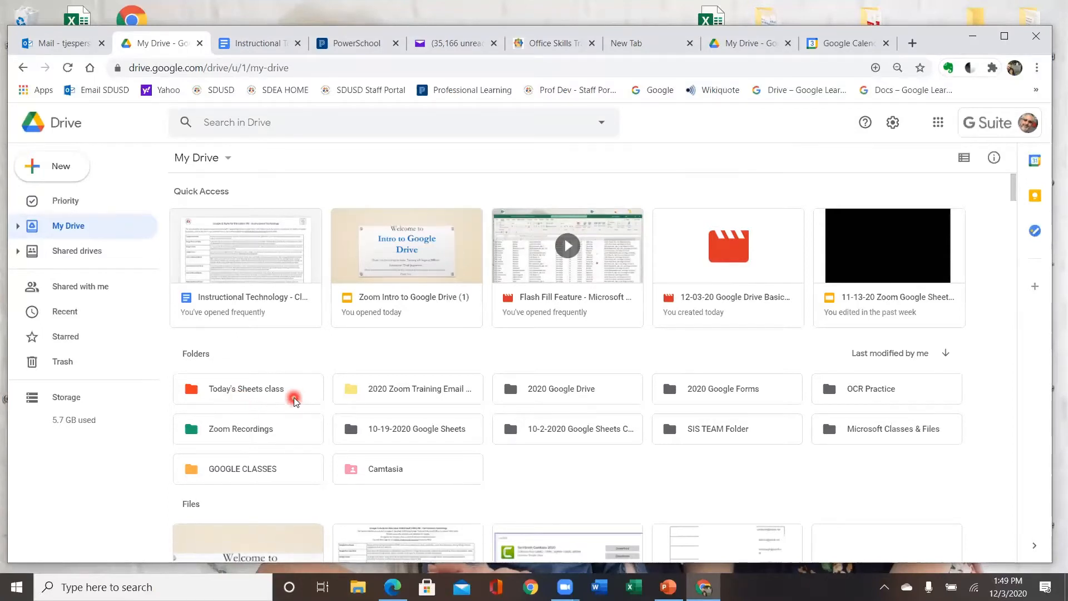
click(254, 394)
double_click(253, 394)
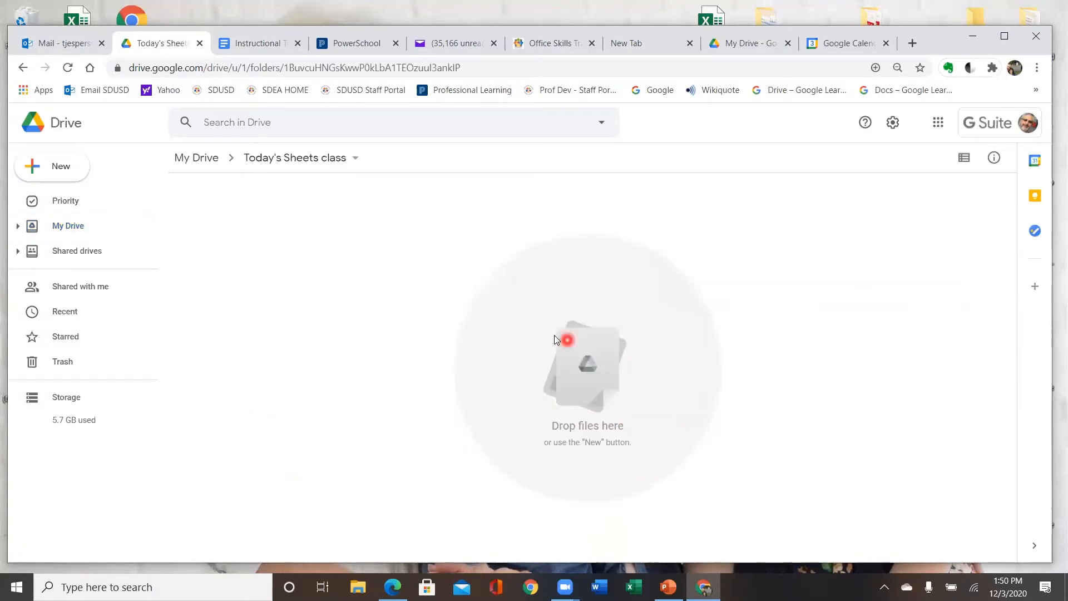
right_click(421, 307)
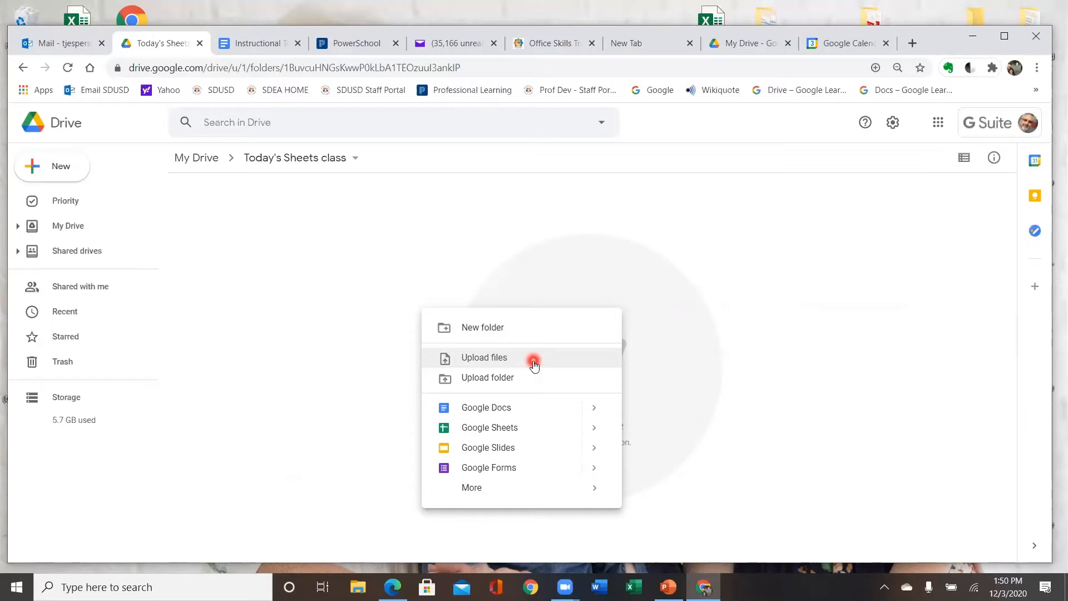
click(343, 300)
Upload SHEETS version of EXCEL CLASS DEMO from the Desktop's 2020 Google Sheets folder into Today's Sheets class and dismiss the upload notice.
click(67, 170)
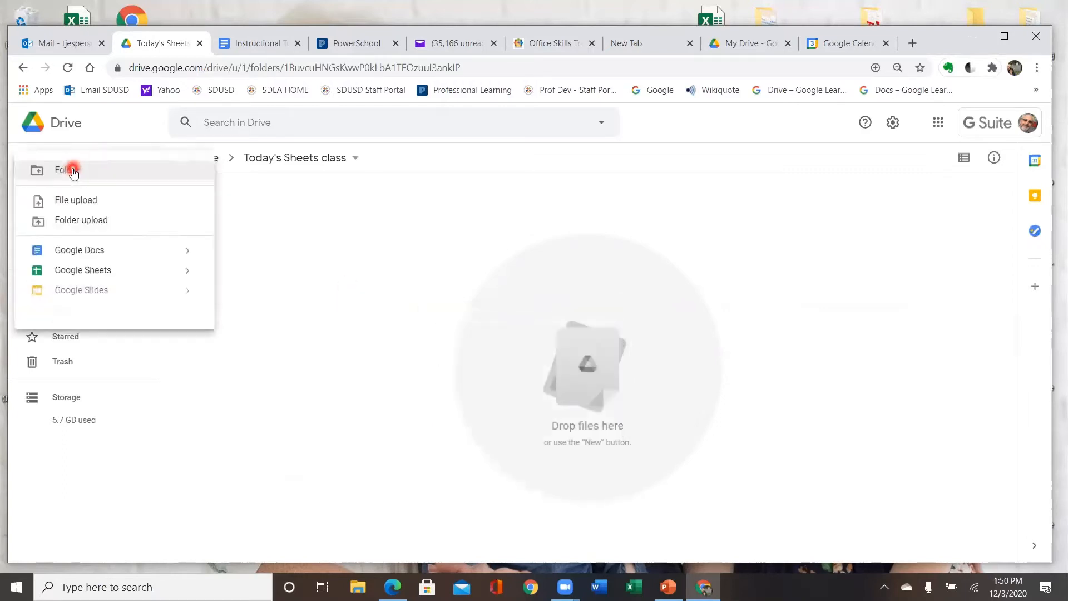
click(111, 202)
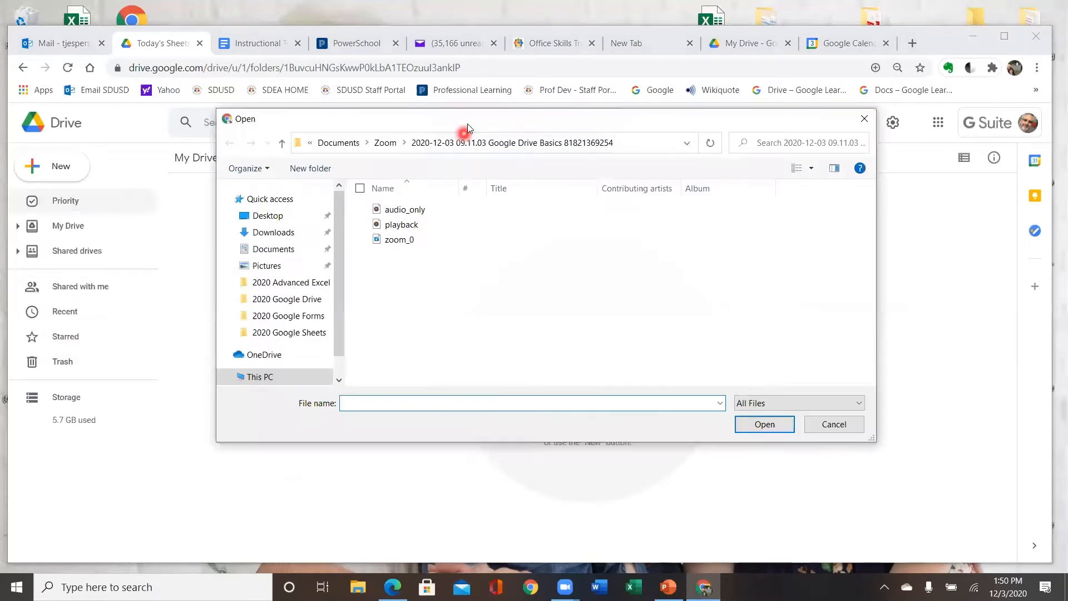
drag(467, 120, 462, 217)
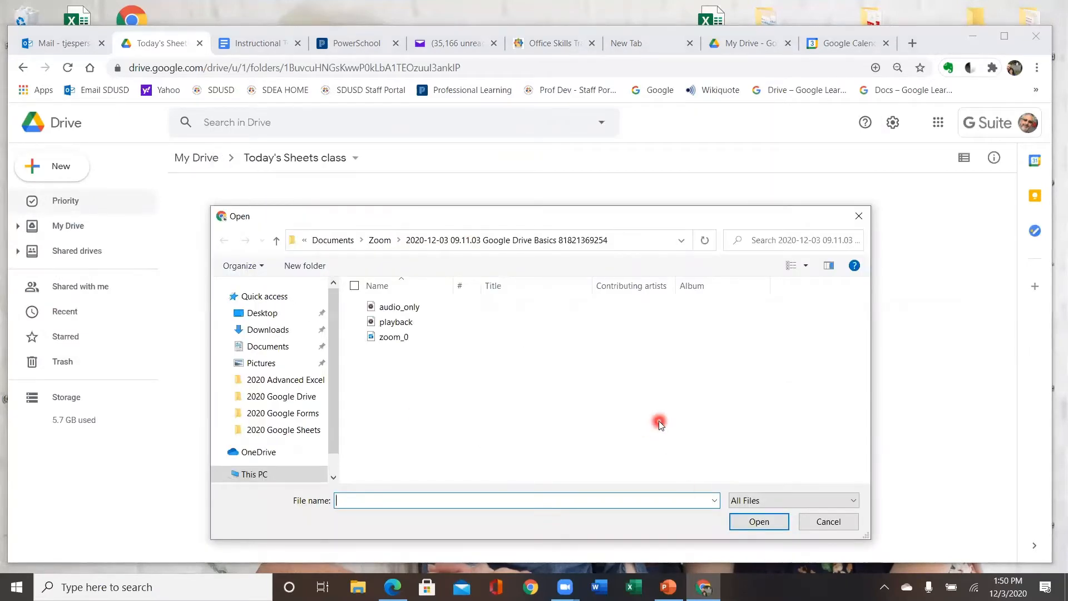
click(197, 160)
click(271, 319)
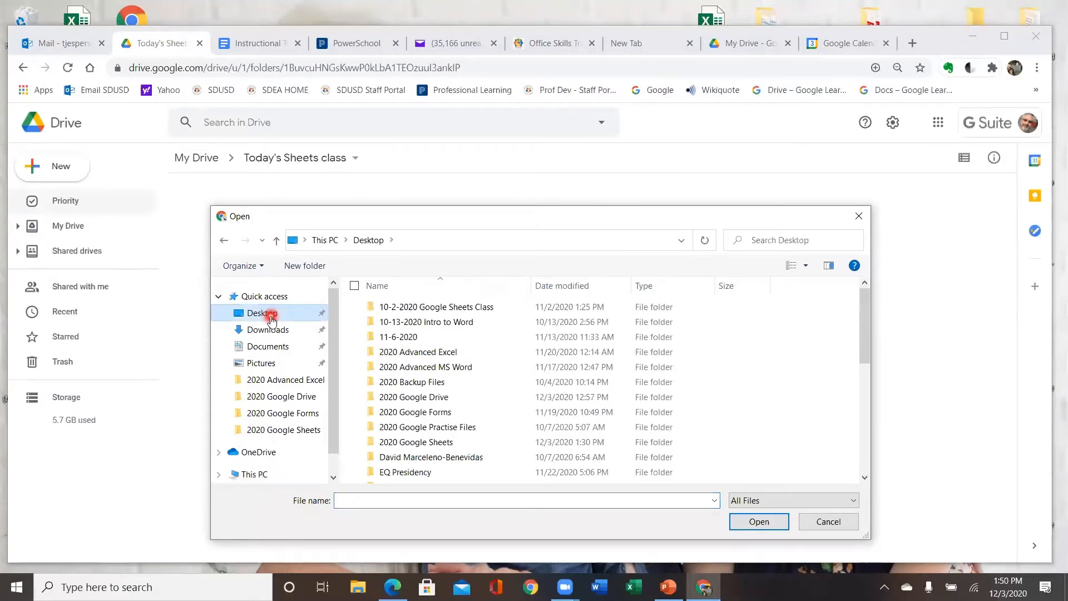
double_click(436, 442)
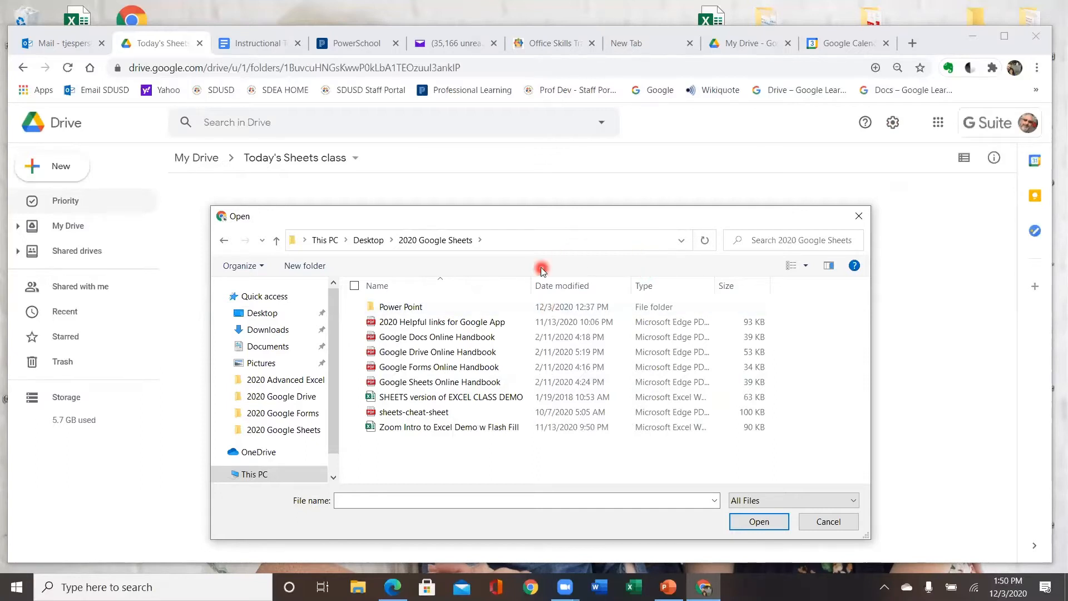
double_click(431, 398)
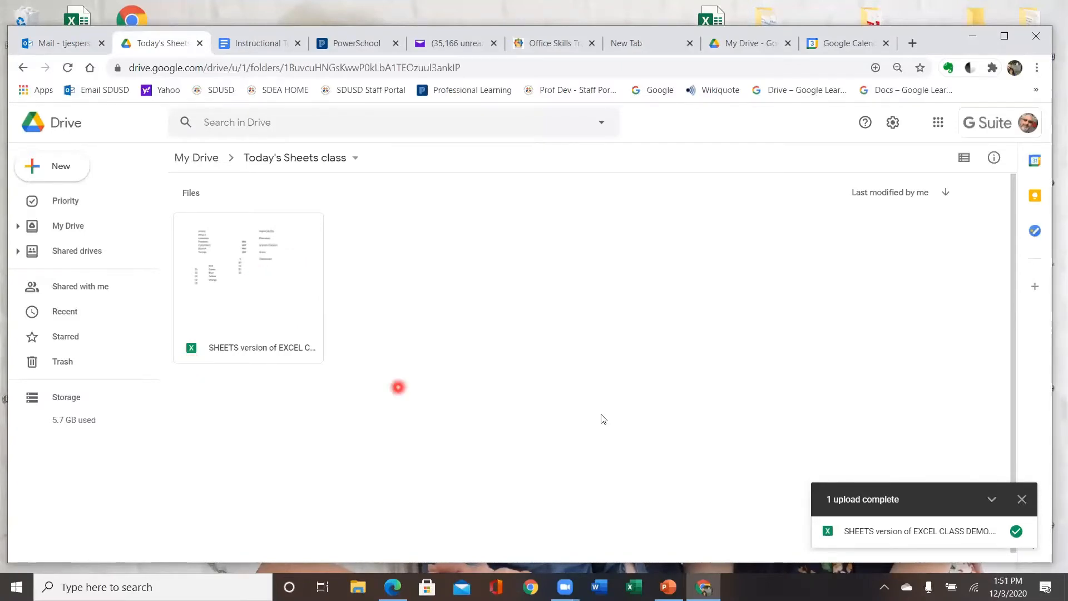
click(1021, 499)
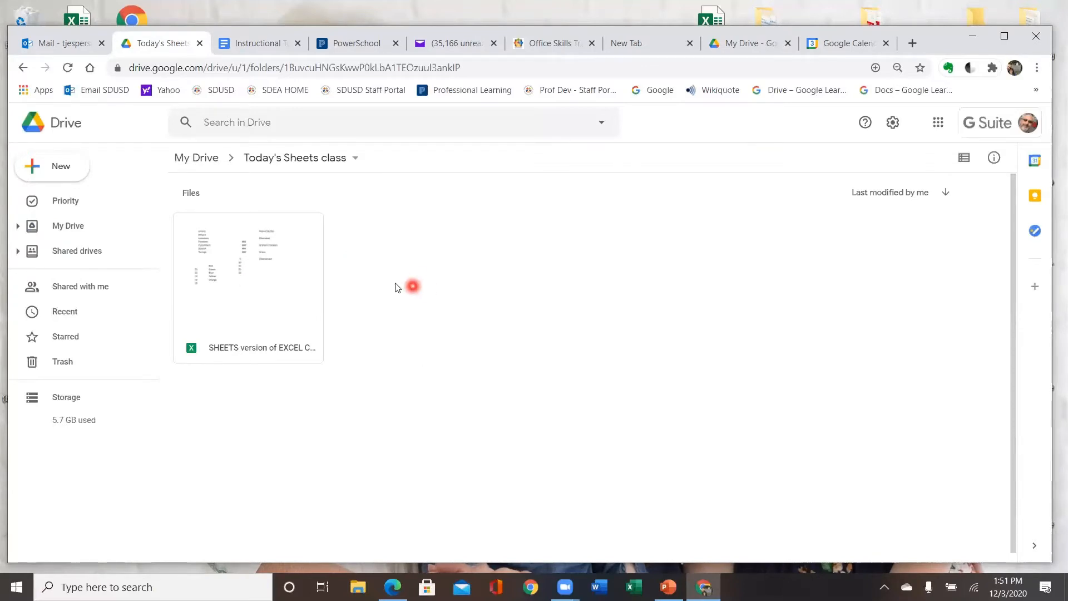
Look at the sort options for the folder's files and close them without choosing one.
click(895, 203)
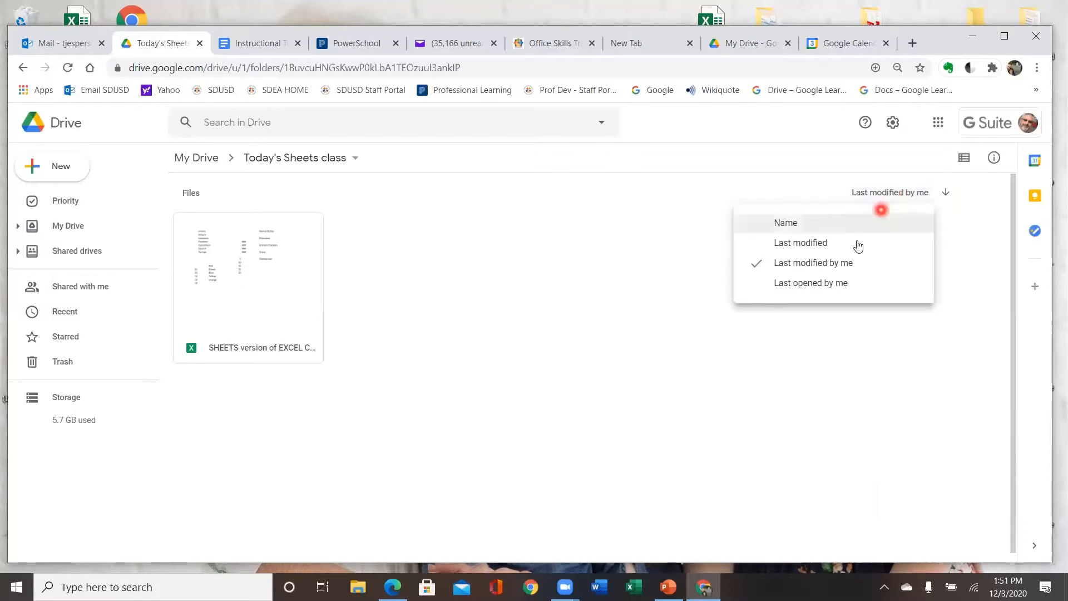
click(560, 289)
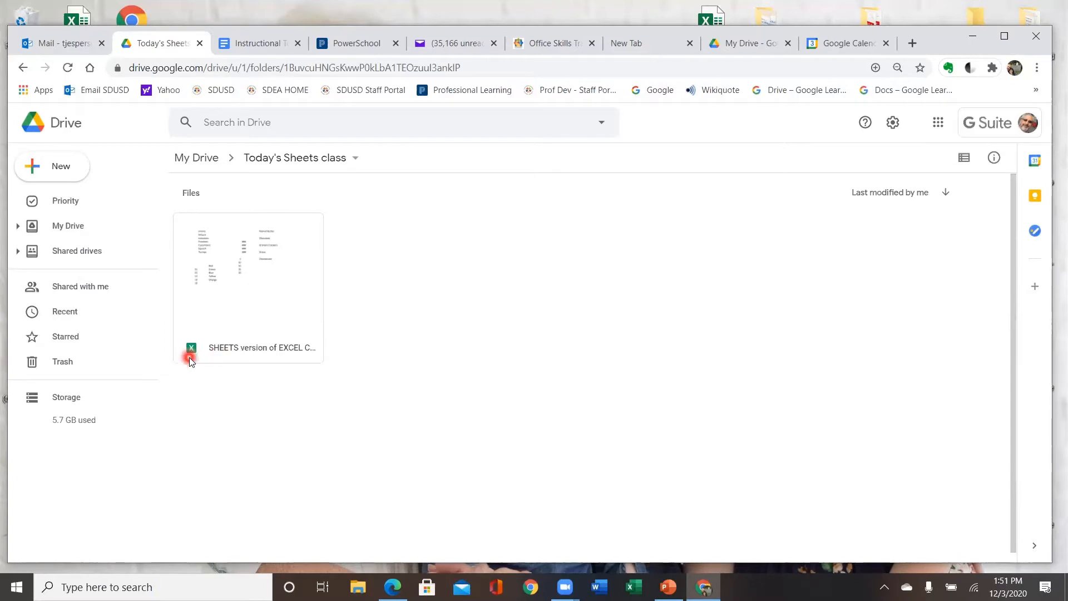
Preview the uploaded demo workbook, look through its sheets from Last Name, First to Enrollment by Date, and close the preview.
right_click(251, 275)
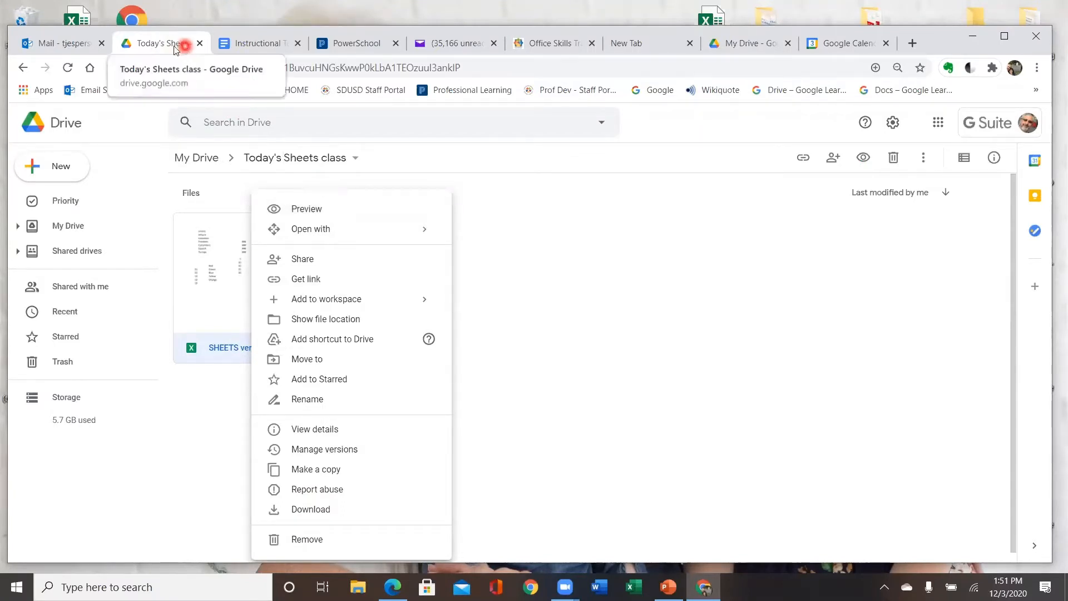
click(319, 214)
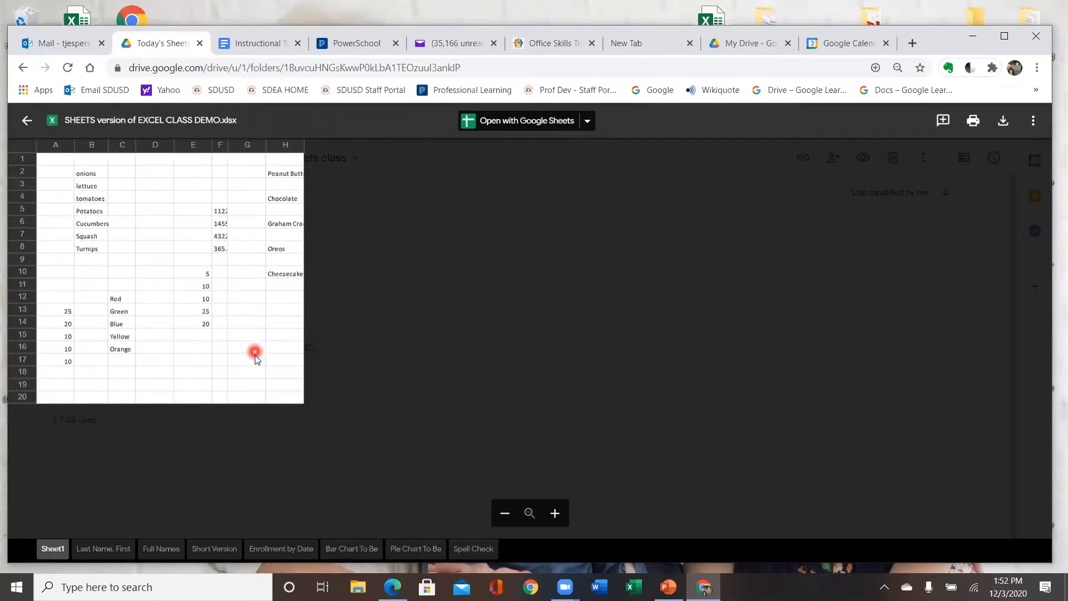
click(108, 548)
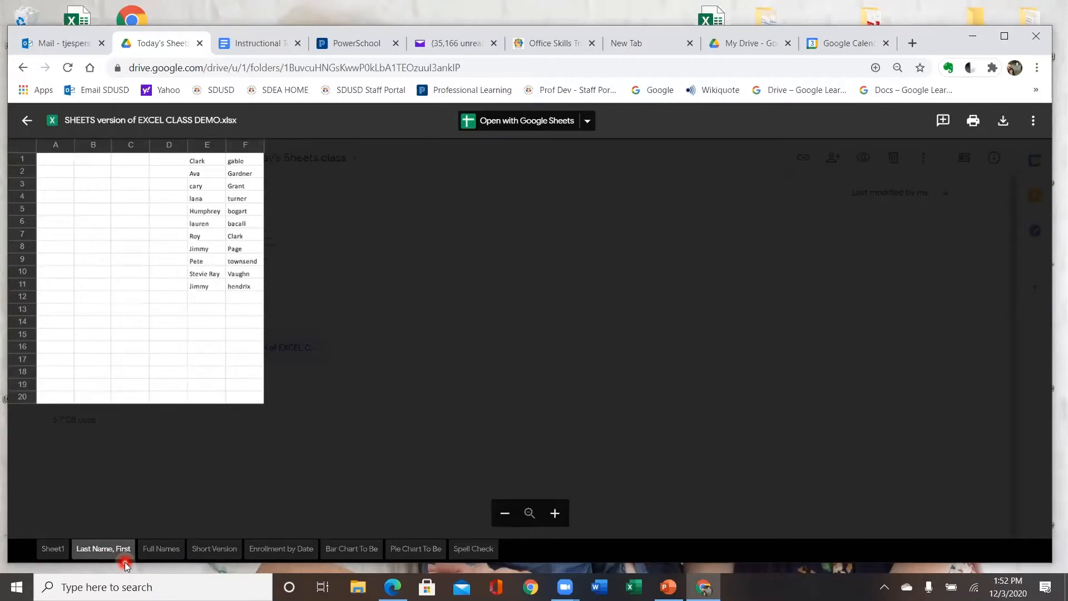
click(164, 561)
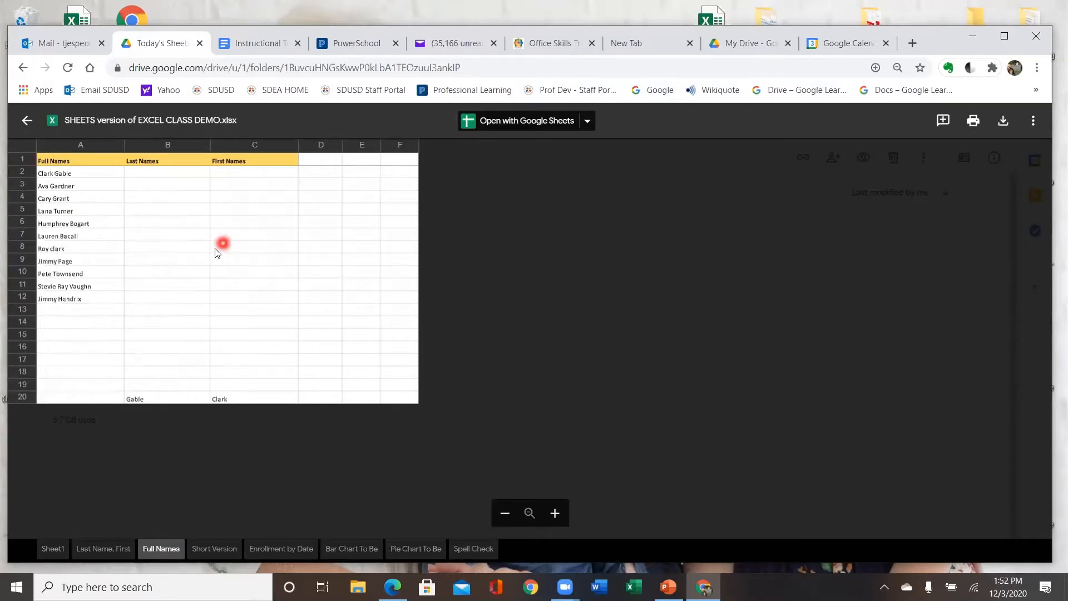
click(216, 542)
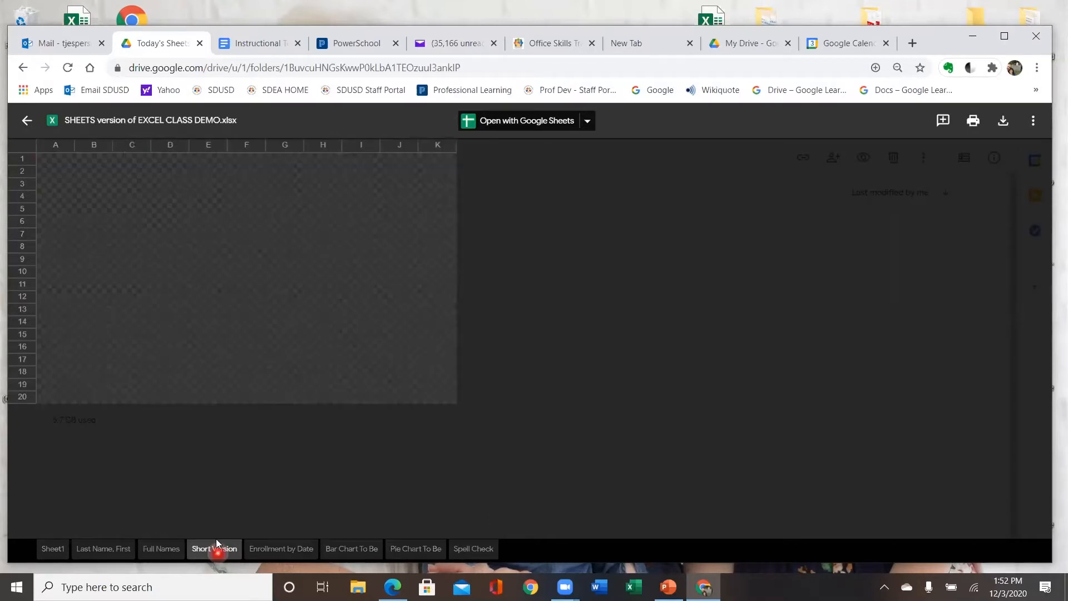
click(270, 549)
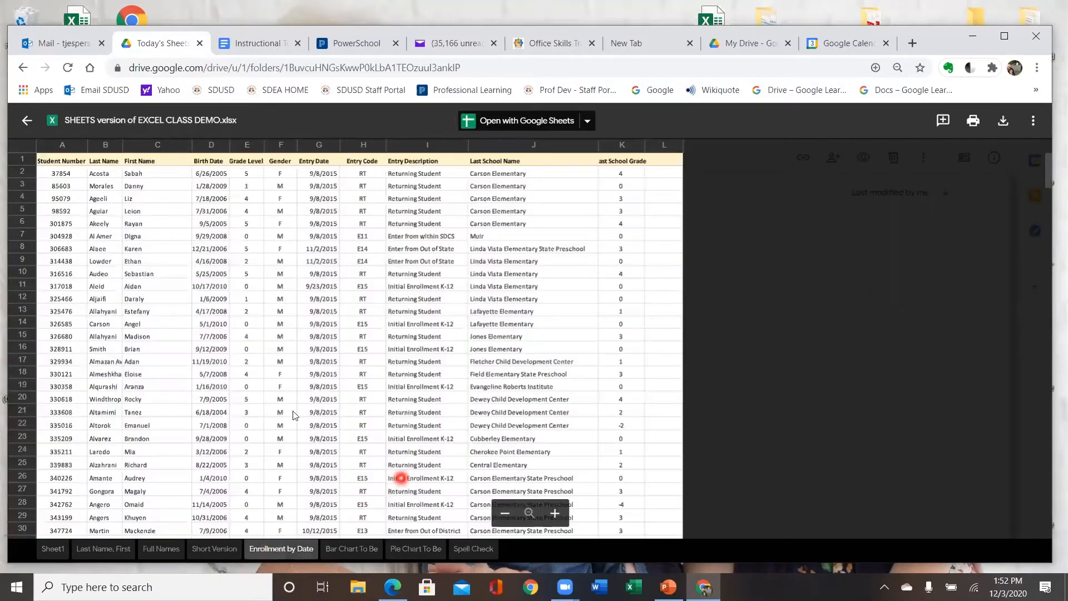
scroll(369, 397, down, 9)
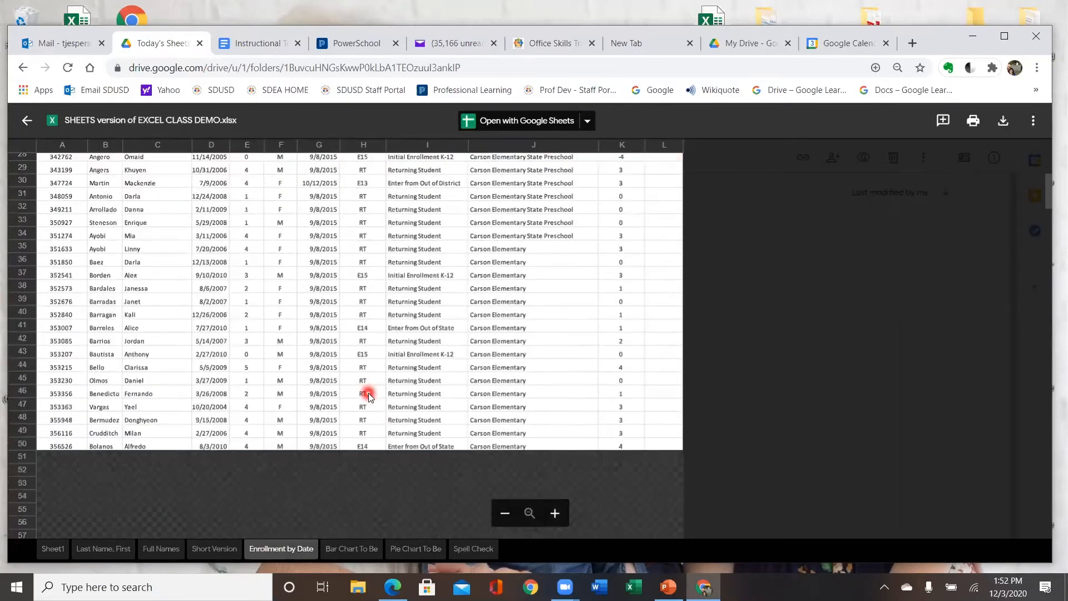
scroll(370, 390, up, 3)
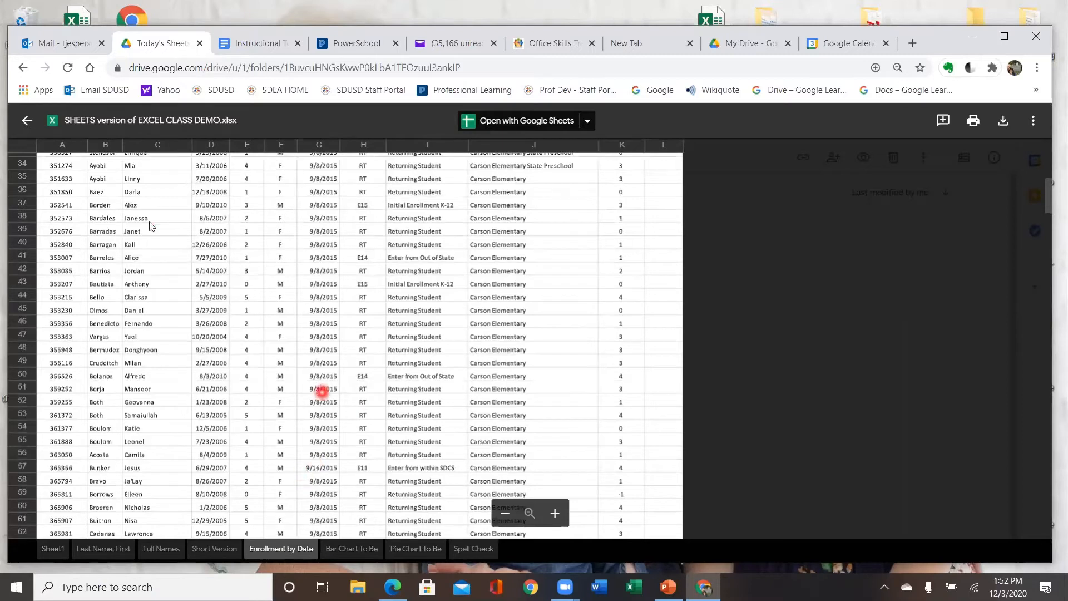
click(27, 120)
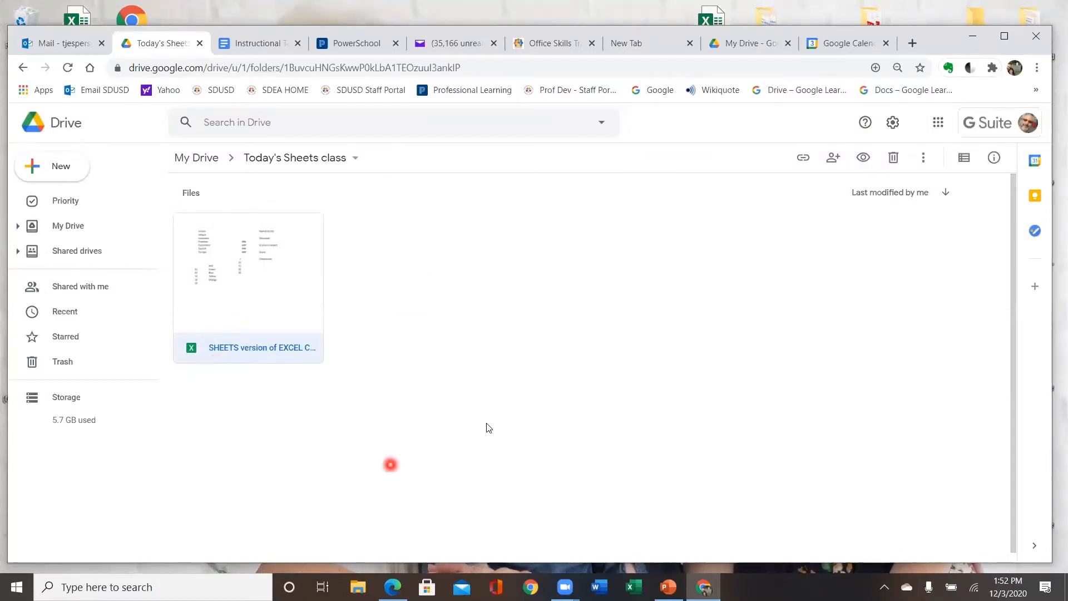
Open the uploaded demo workbook from the class folder for editing and enter kjhkhkjhj in cell K4 of Sheet1.
double_click(248, 283)
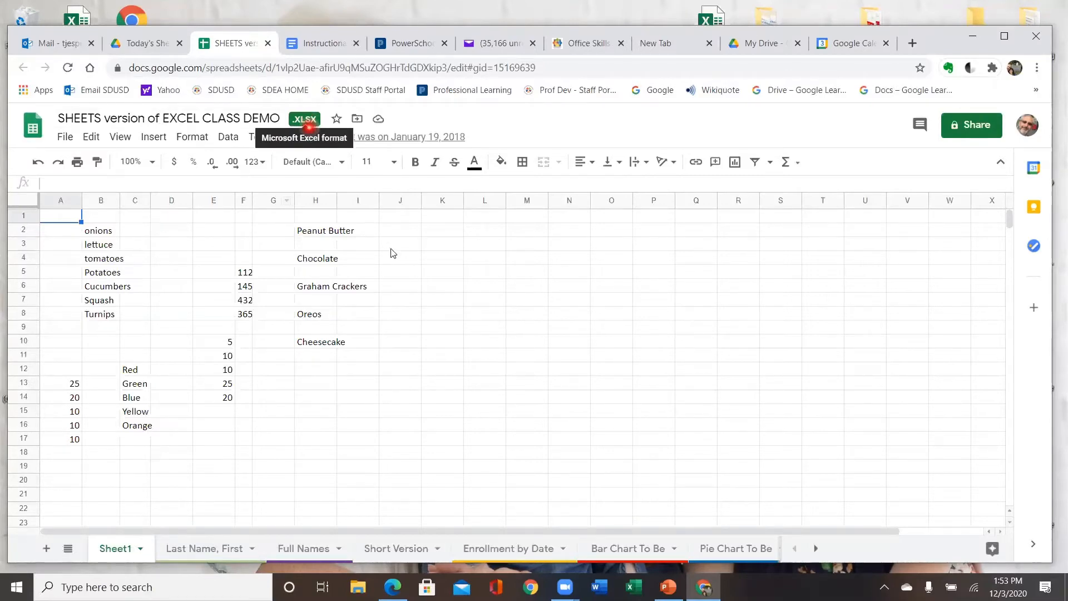
click(439, 256)
text(kjhkhkjhj)
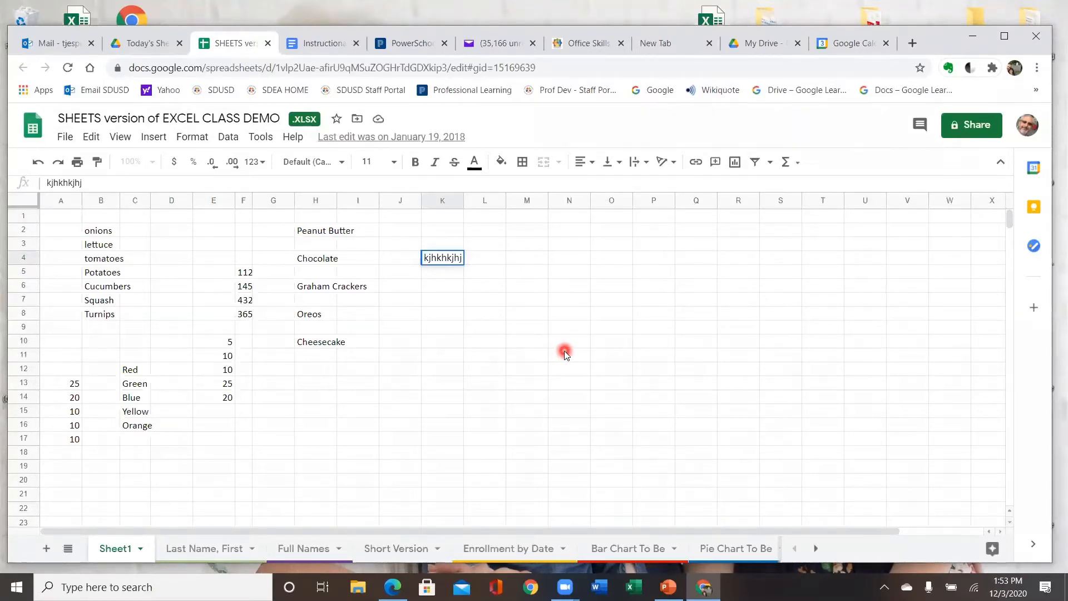
click(65, 137)
click(65, 137)
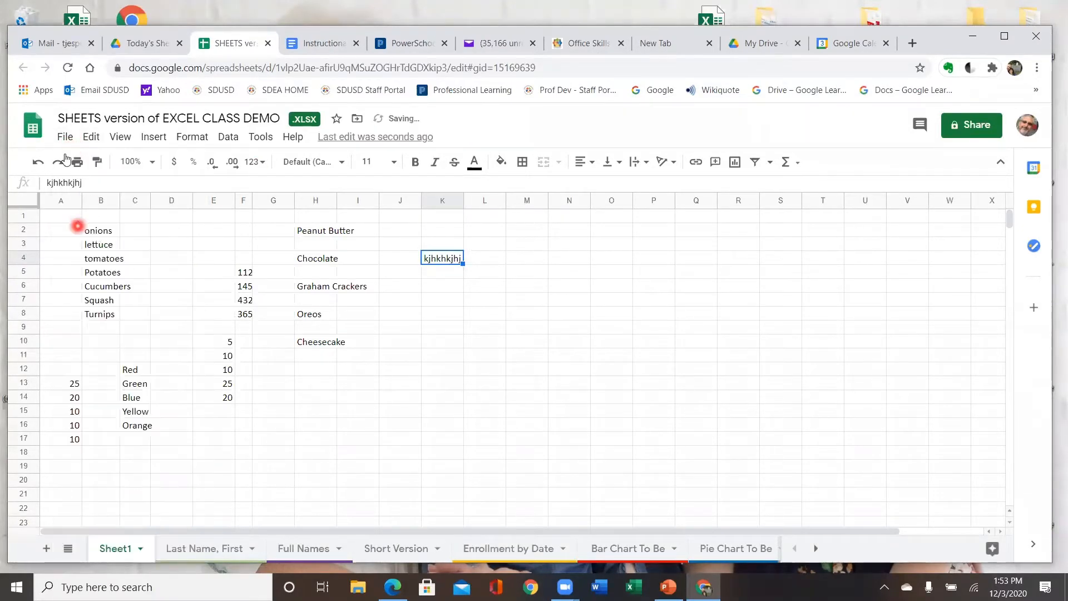
View the workbook's version history options and close them without choosing one.
click(65, 139)
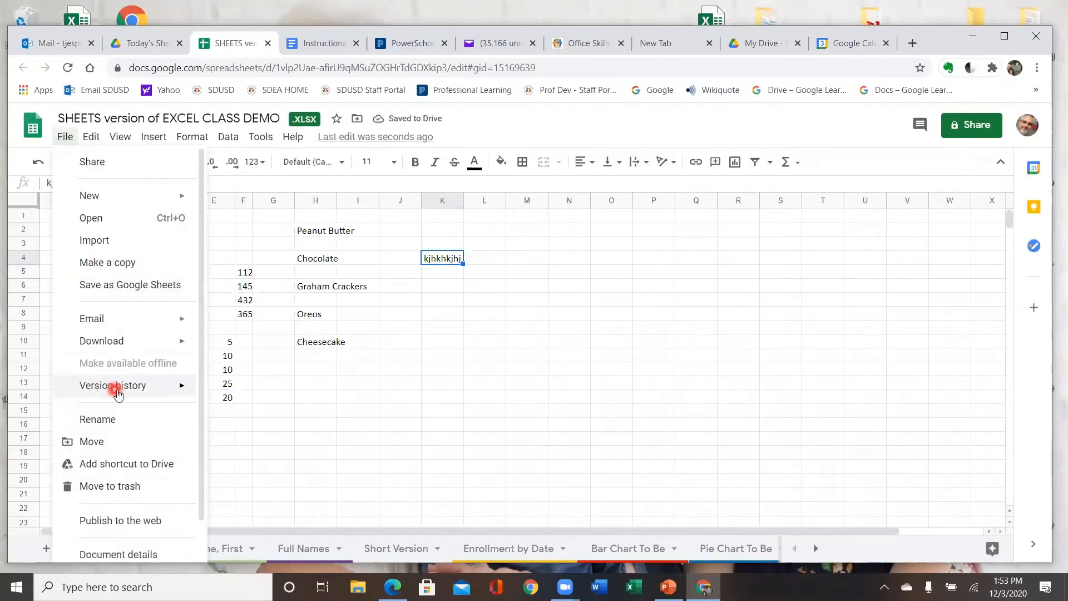
mouse_move(118, 389)
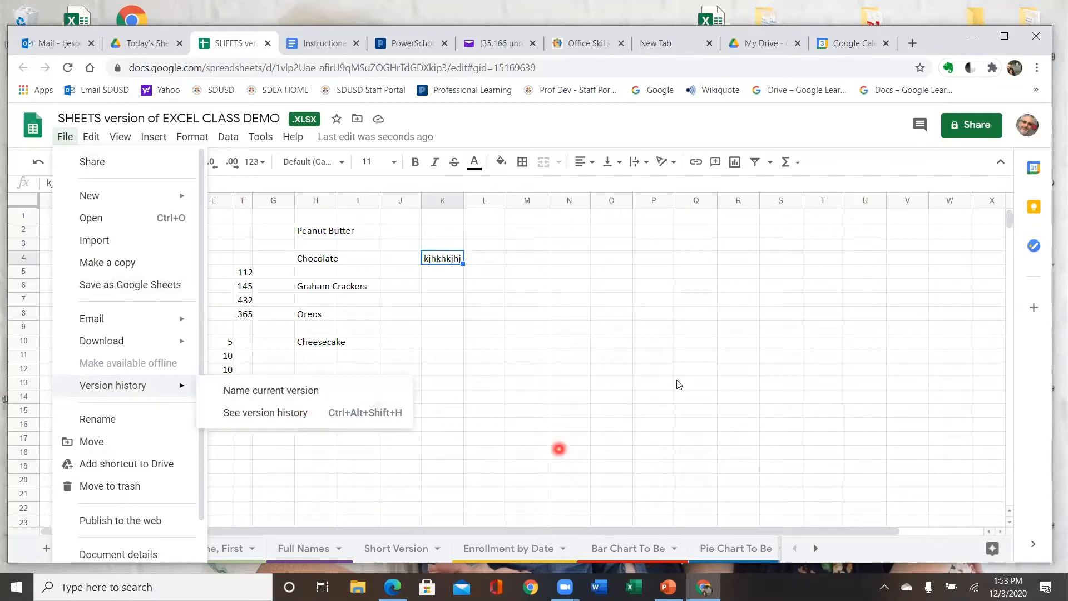
click(585, 329)
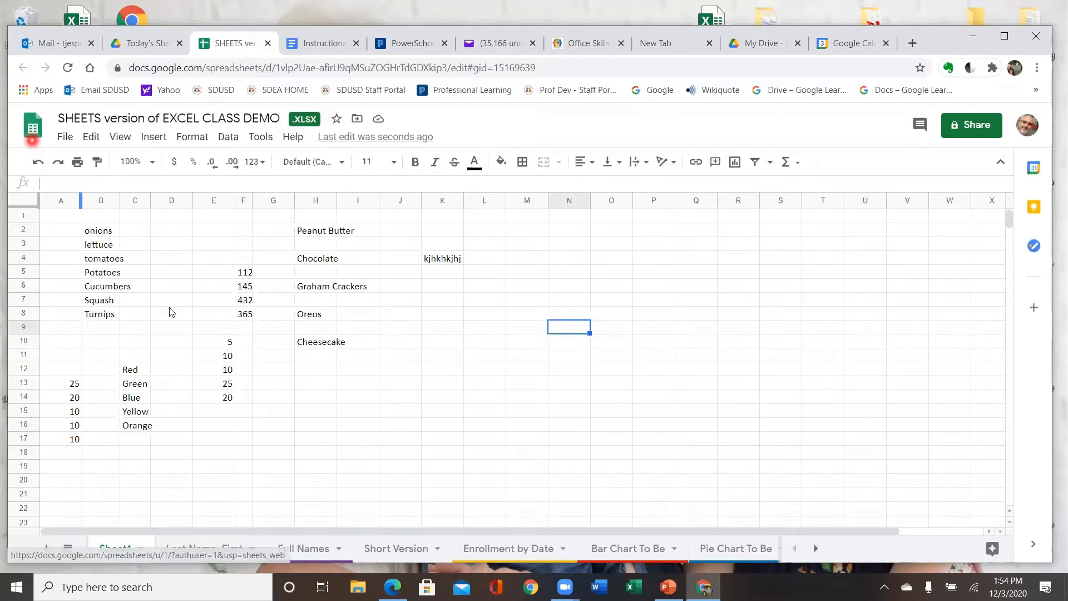
Return to the Today's Sheets class folder in Drive and preview the edited demo workbook.
click(144, 50)
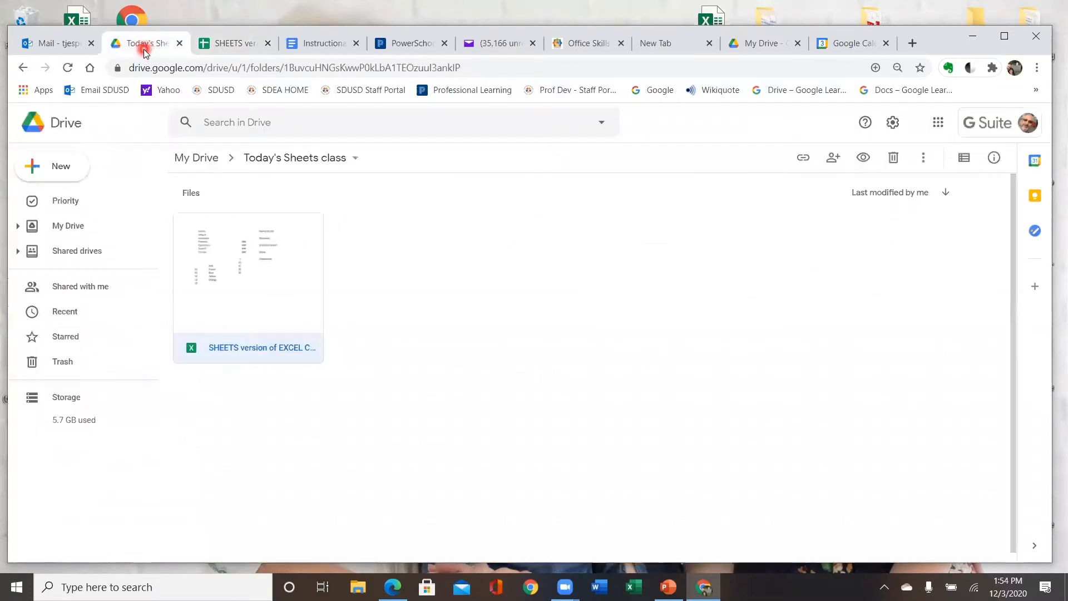
right_click(243, 274)
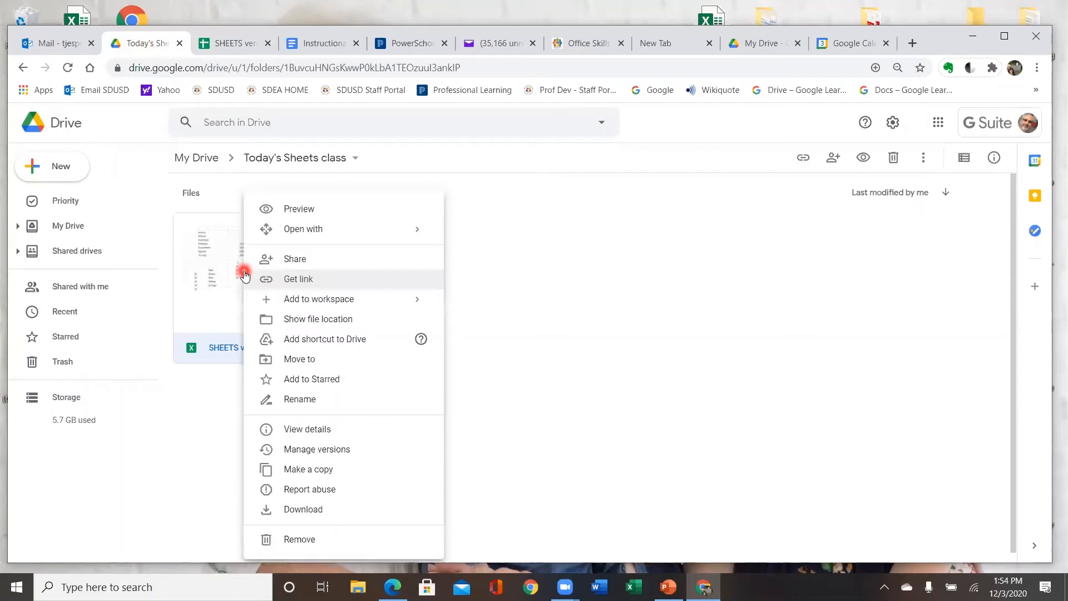
click(293, 208)
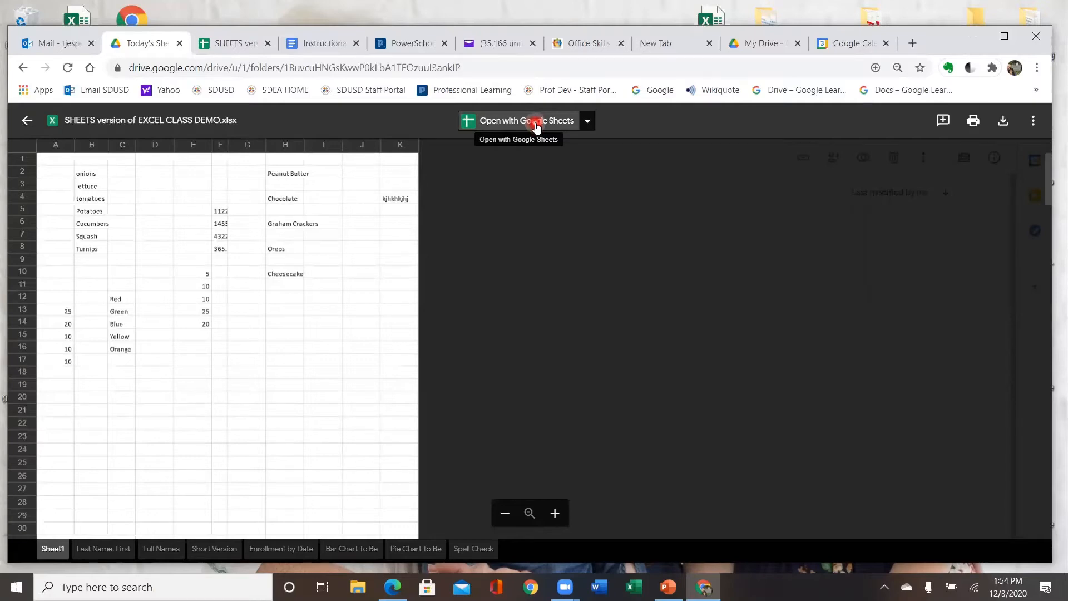
Return to the open XLSX demo workbook and save it as a Google Sheets version.
click(234, 43)
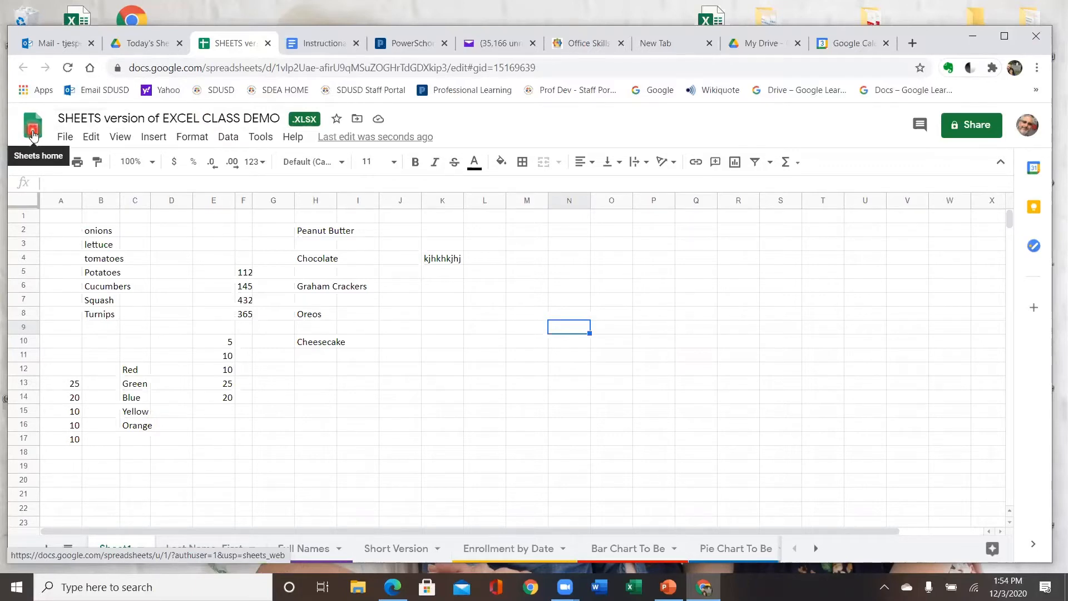
click(65, 141)
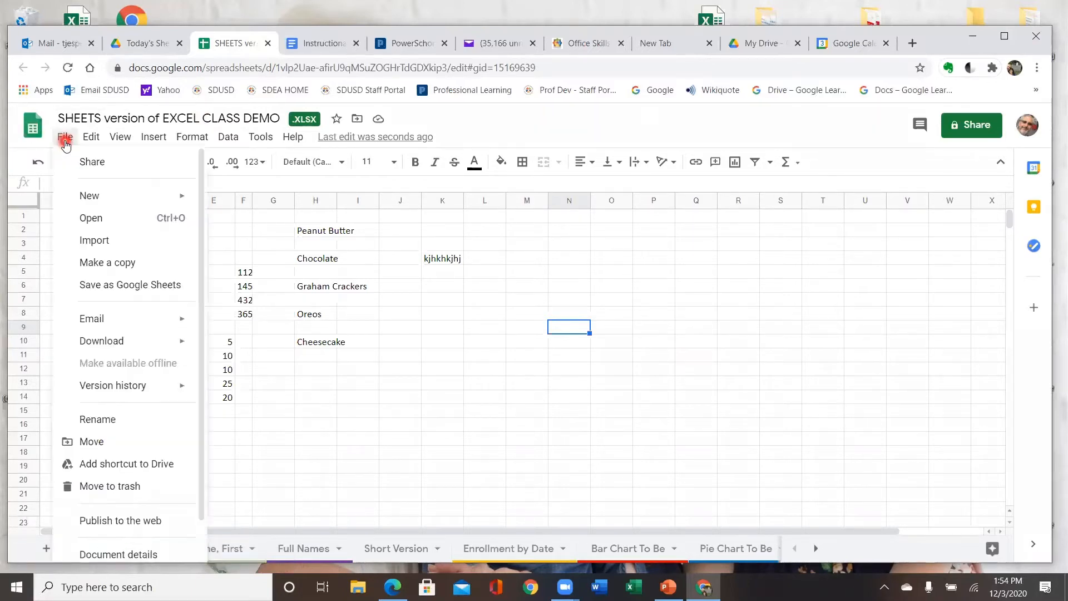
click(170, 289)
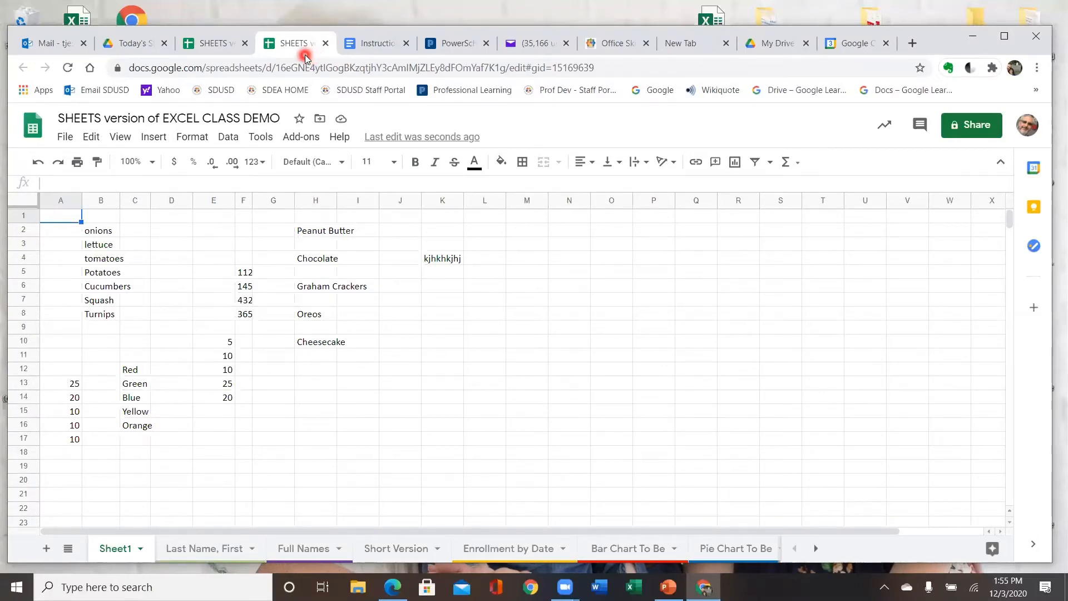
Revisit the Drive preview and the XLSX workbook's Save as Google Sheets option, and return to the Google Sheets version.
click(143, 50)
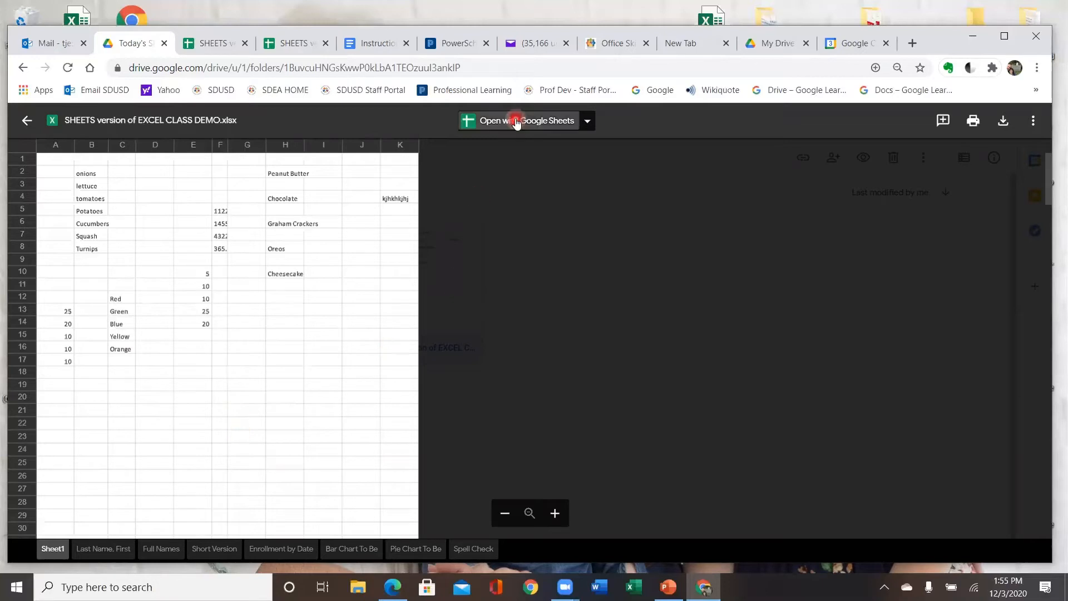
click(208, 46)
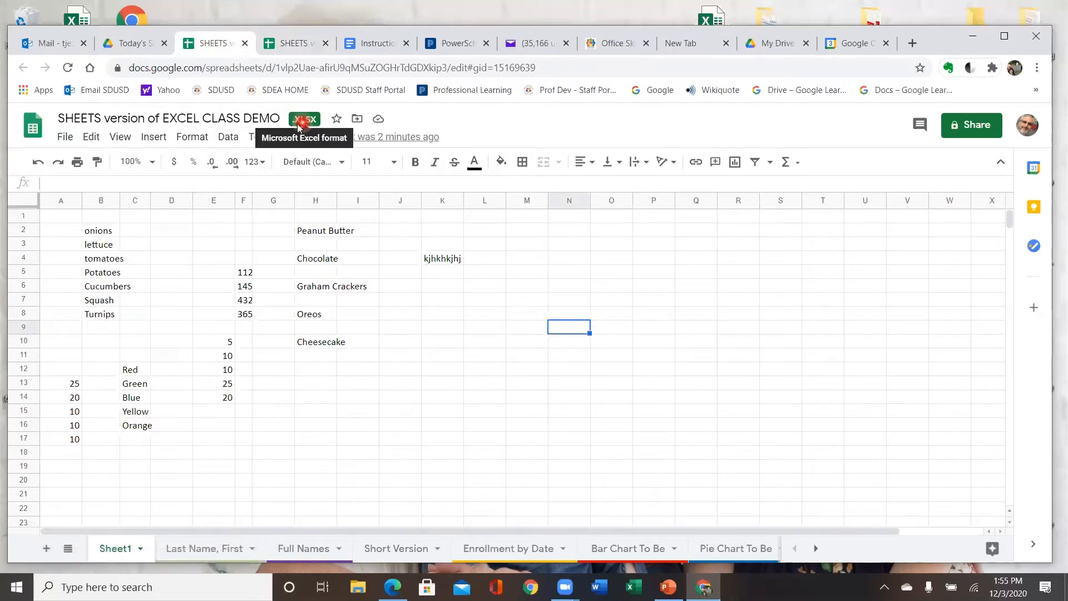
click(68, 137)
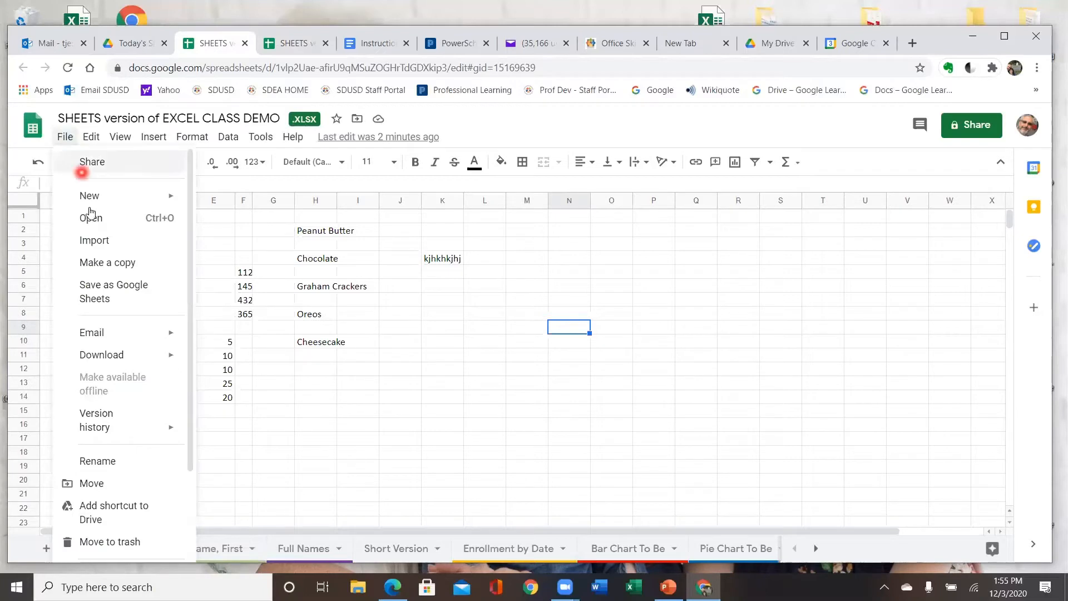
click(96, 286)
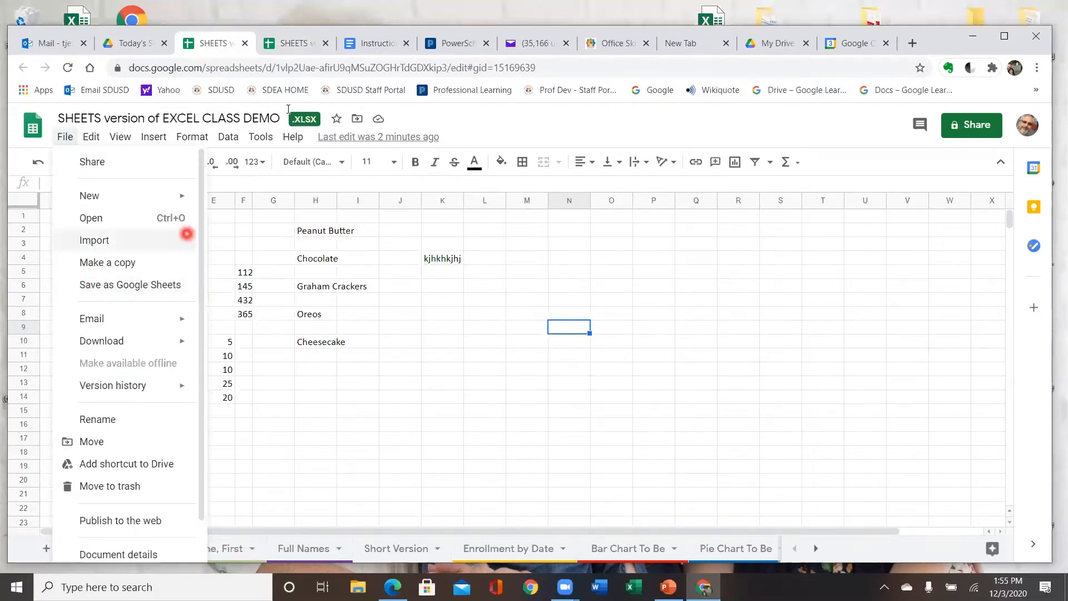
click(302, 45)
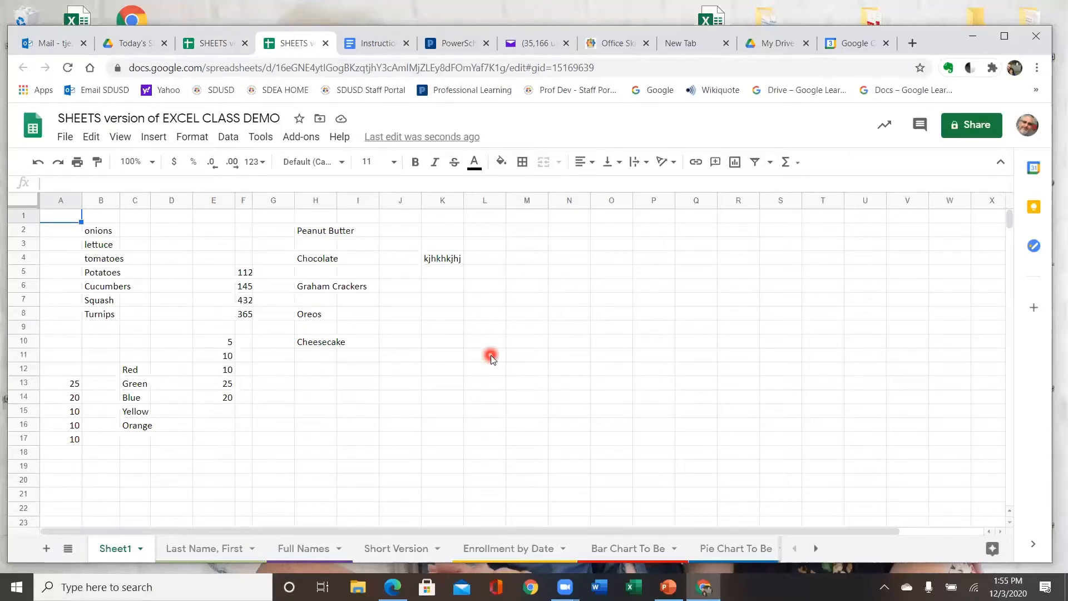
Delete the text in cell K4 of the Google Sheets version and look over the font and font size choices.
click(449, 262)
click(113, 179)
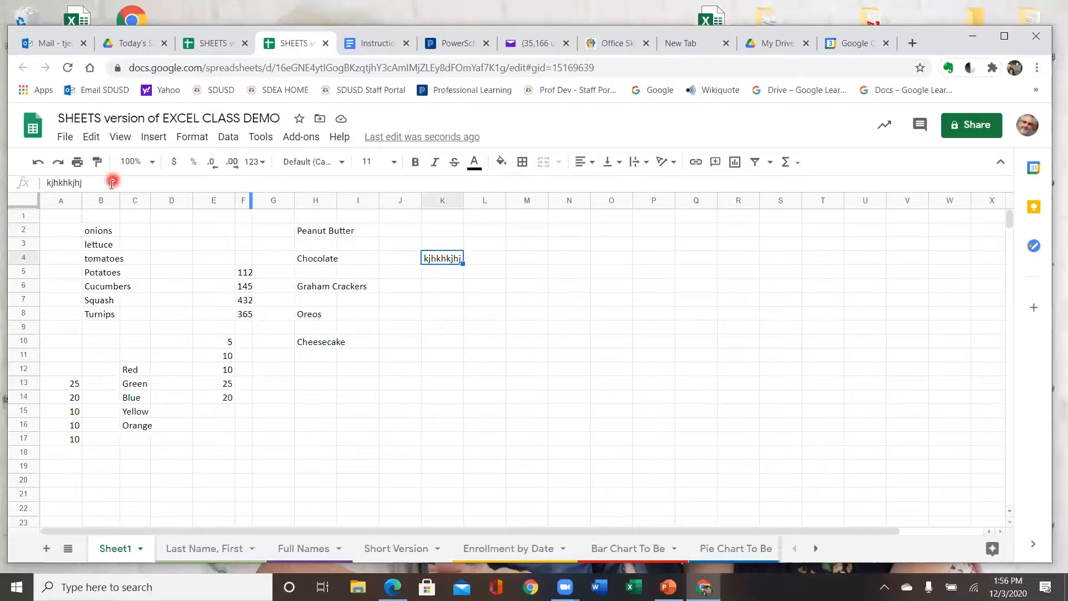
key(BackSpace)
key(BackSpace)
key(BackSpace)
key(BackSpace)
key(BackSpace)
key(BackSpace)
key(BackSpace)
key(BackSpace)
key(BackSpace)
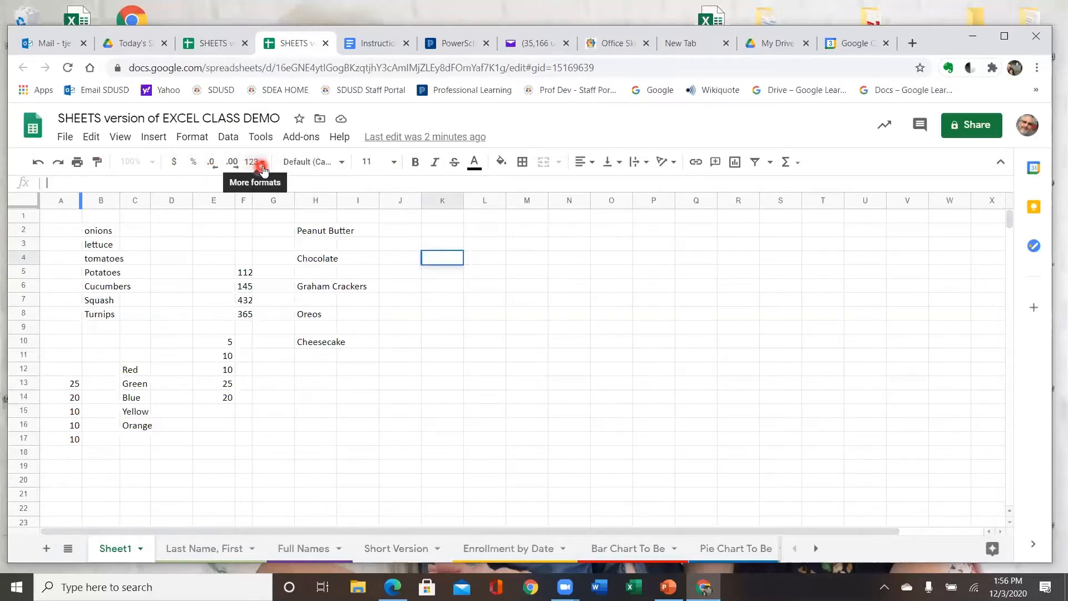
click(343, 167)
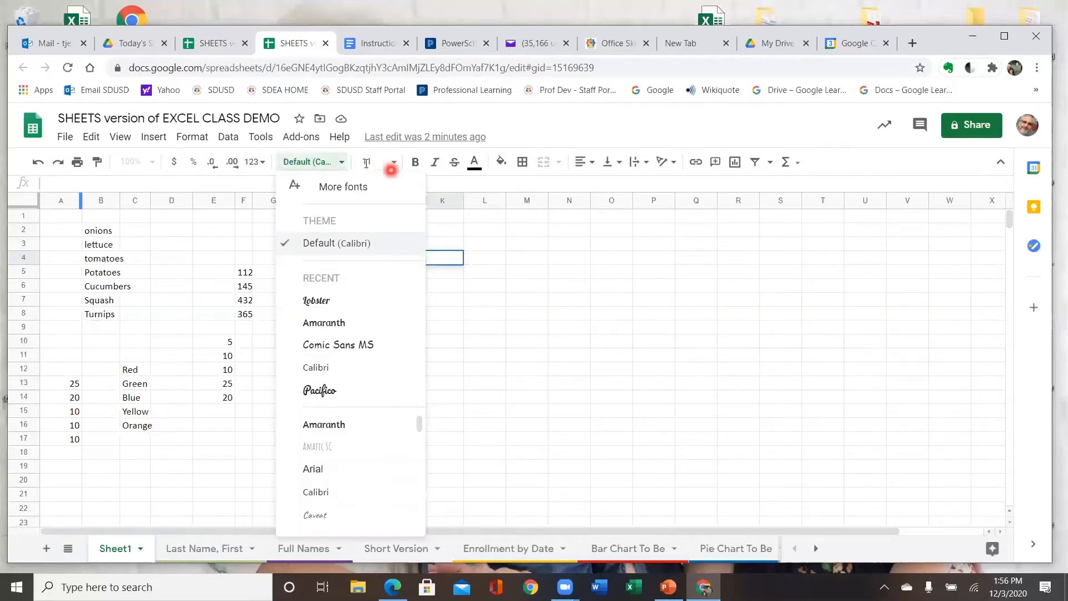
click(395, 165)
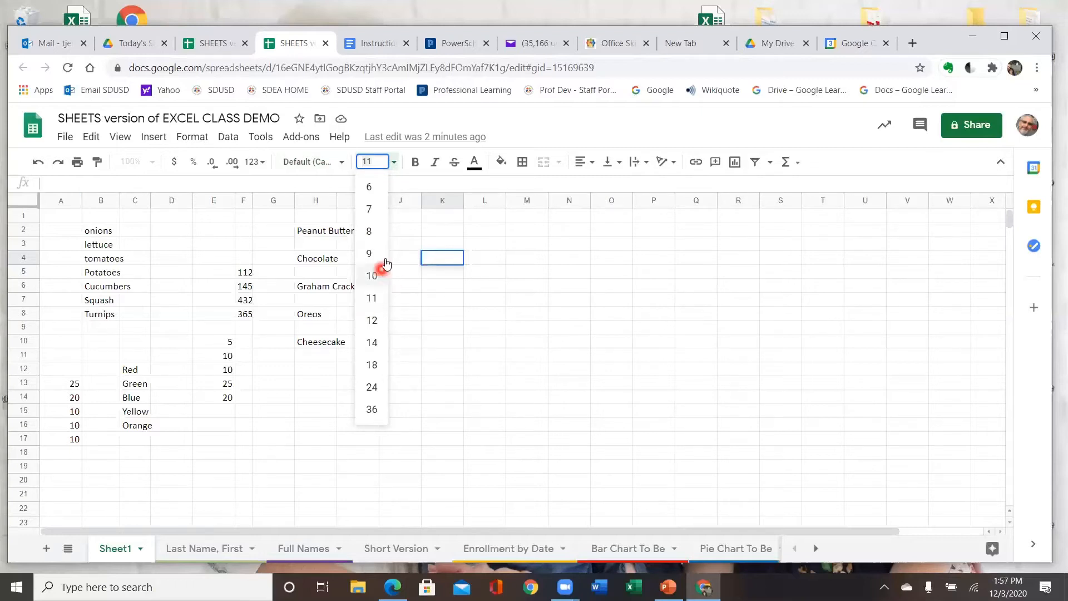
Set the font of tomatoes in cell B4 to Lobster, undo the font change and redo it.
click(118, 261)
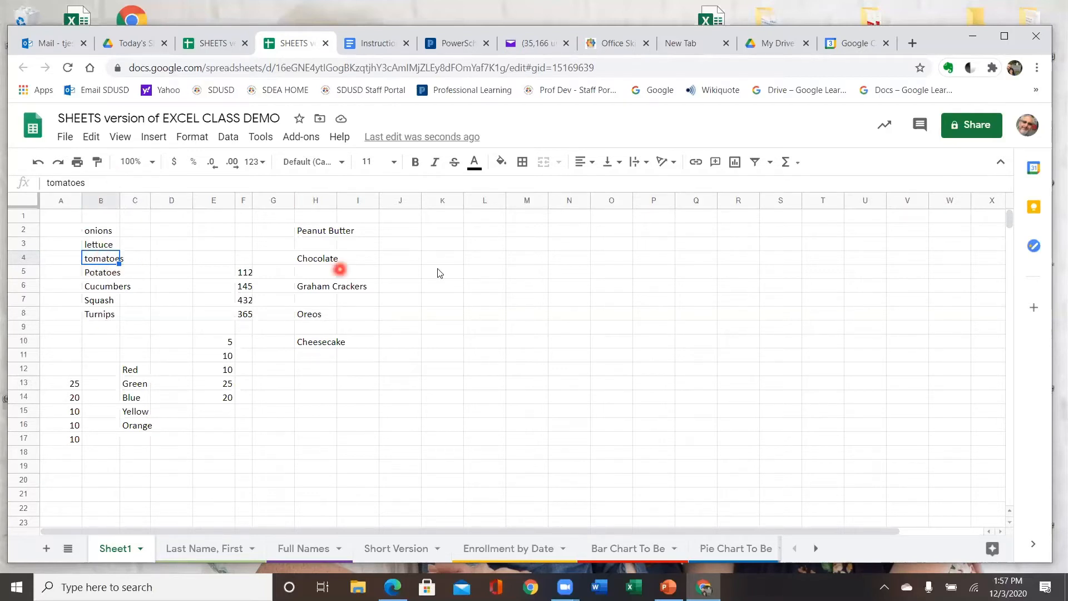
click(340, 163)
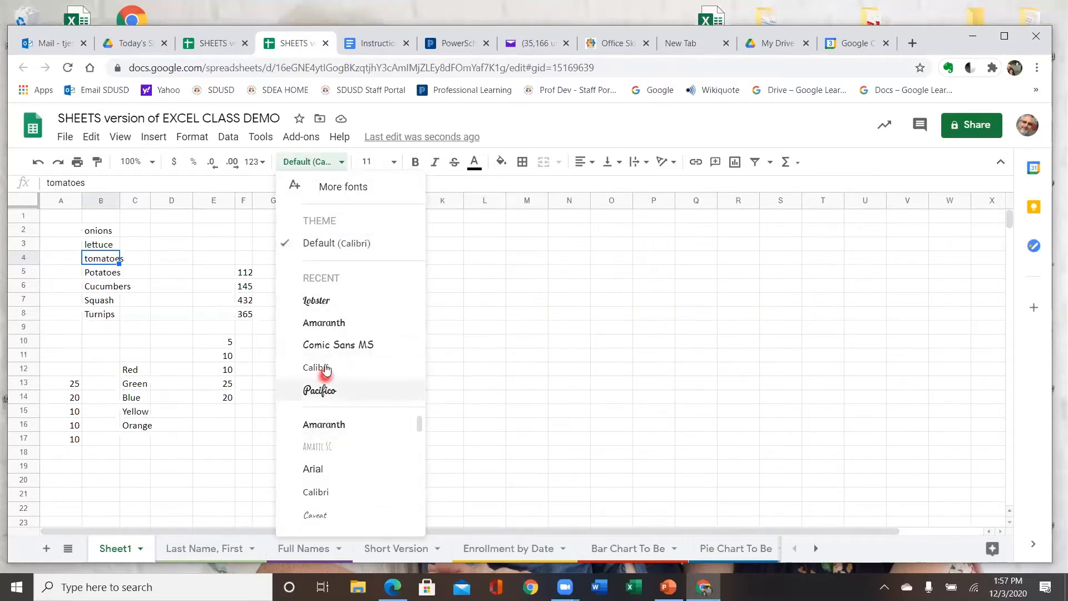
click(342, 304)
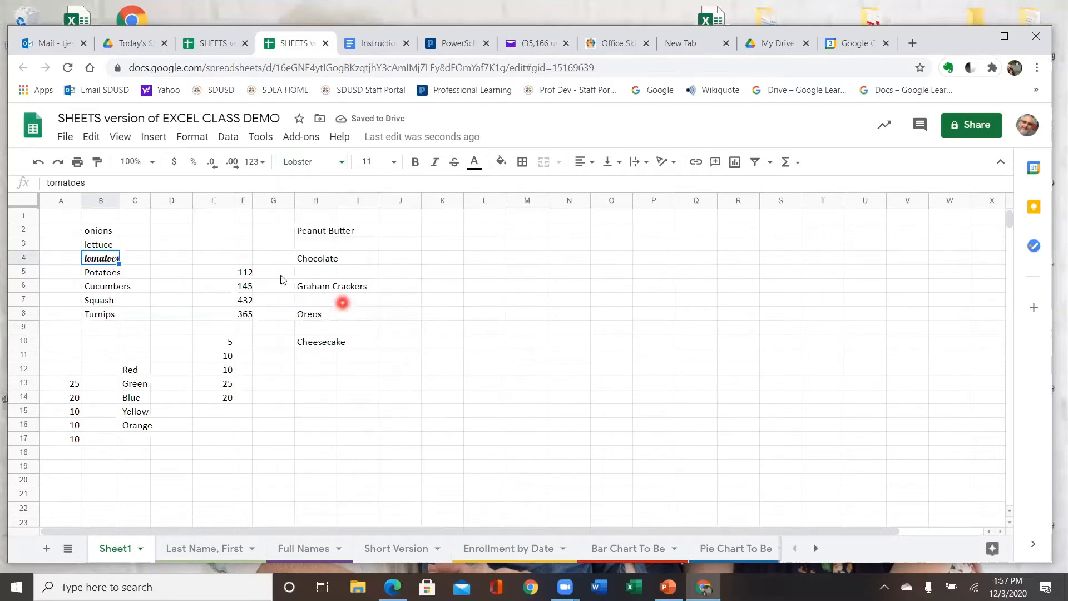
click(38, 163)
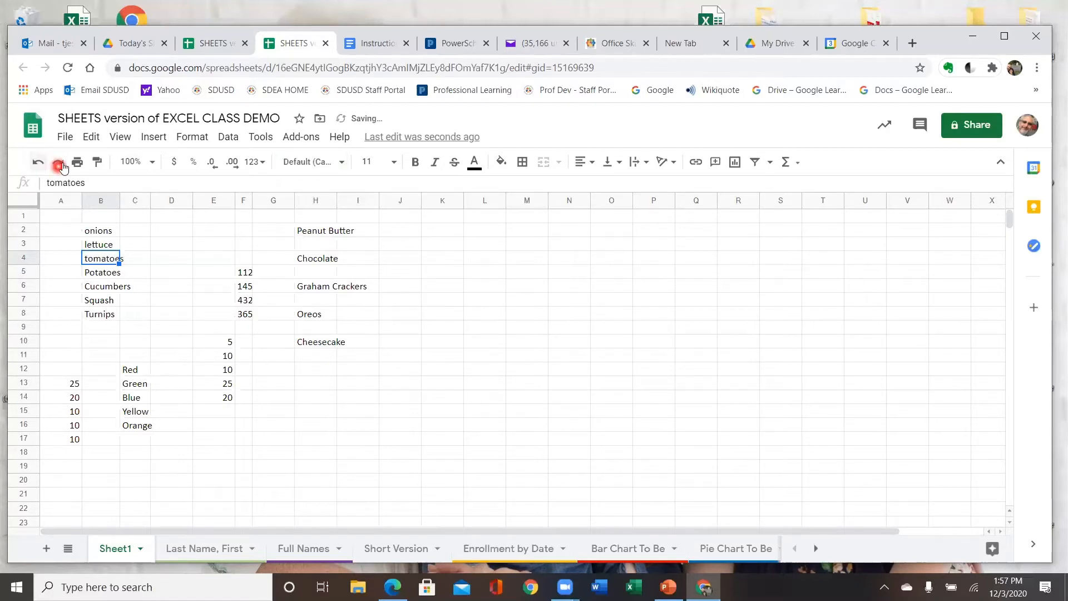
click(59, 163)
Format tomatoes in cell B4 with font size 18, bold, italic and red text.
click(399, 163)
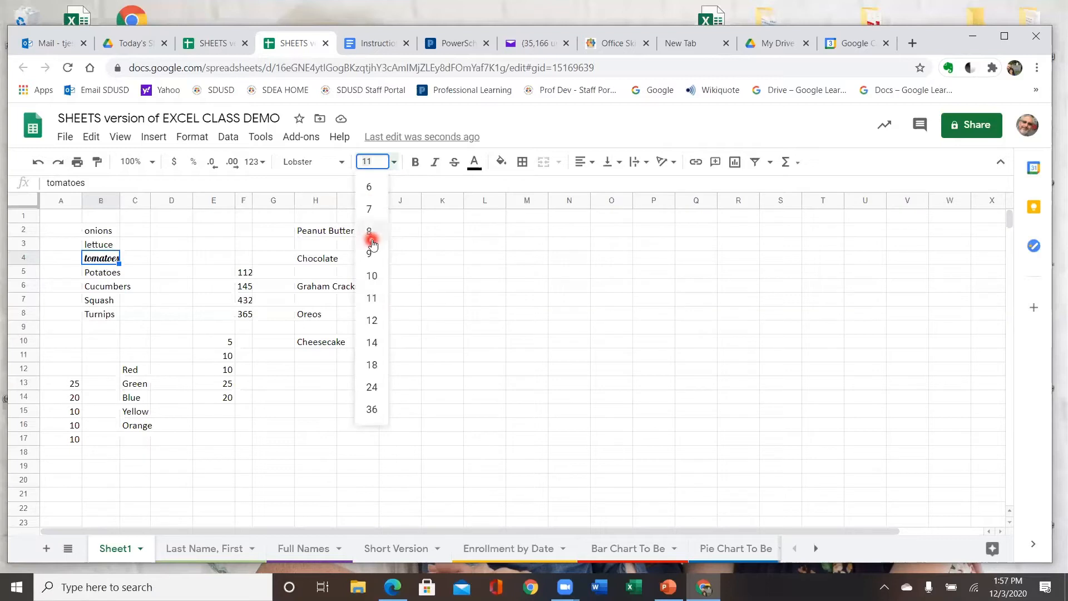
click(372, 365)
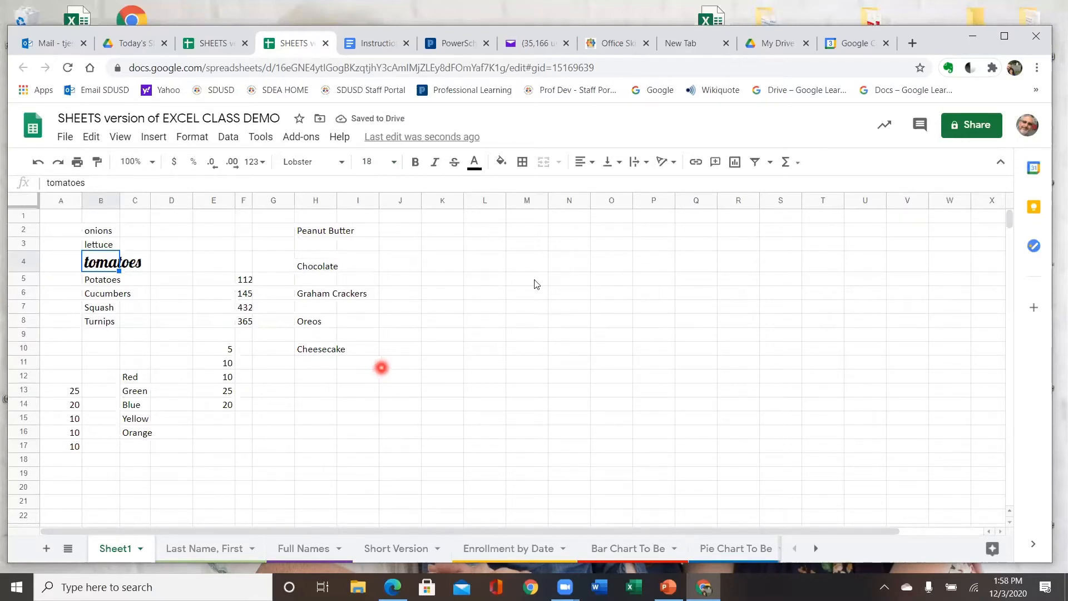
click(418, 162)
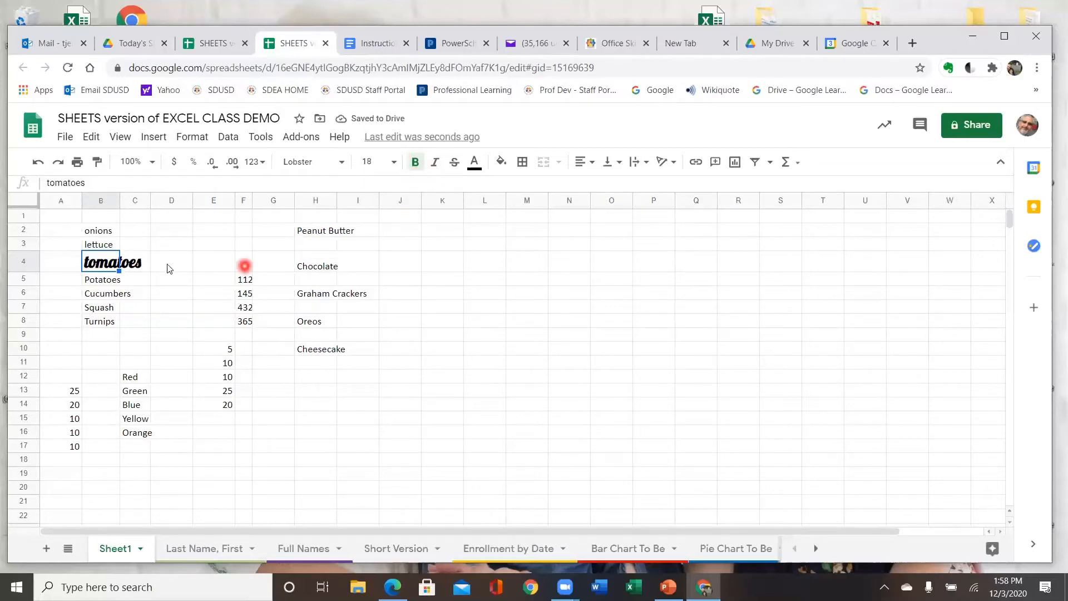
click(438, 166)
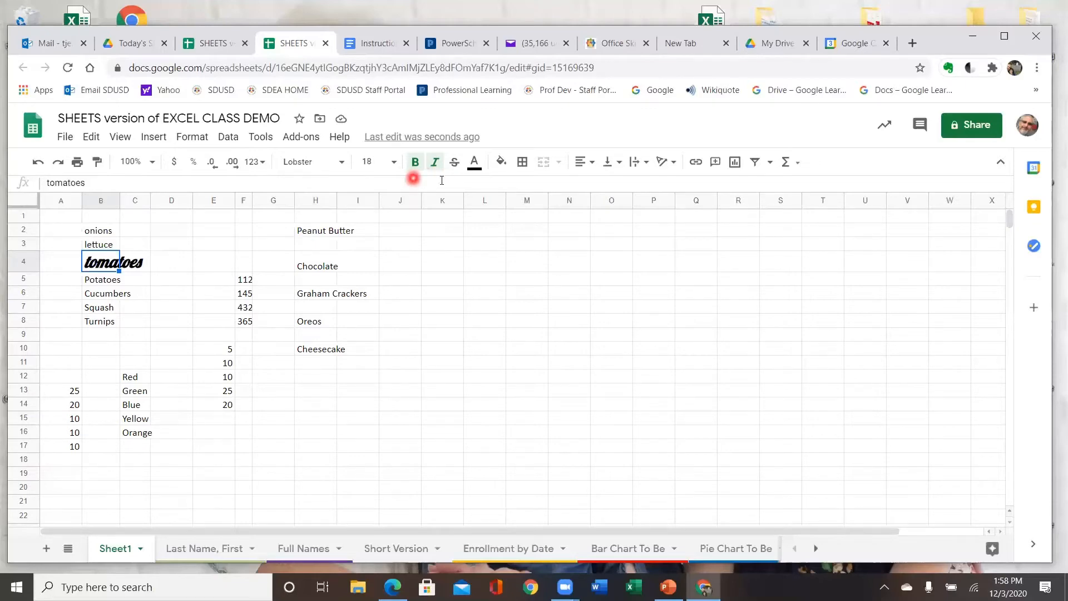
click(475, 163)
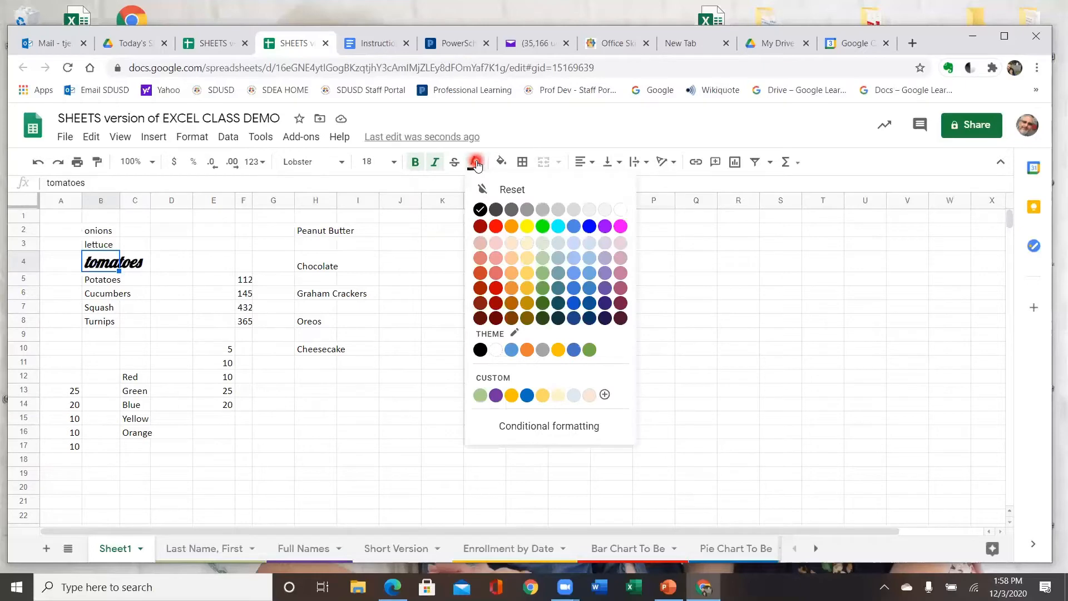
click(496, 226)
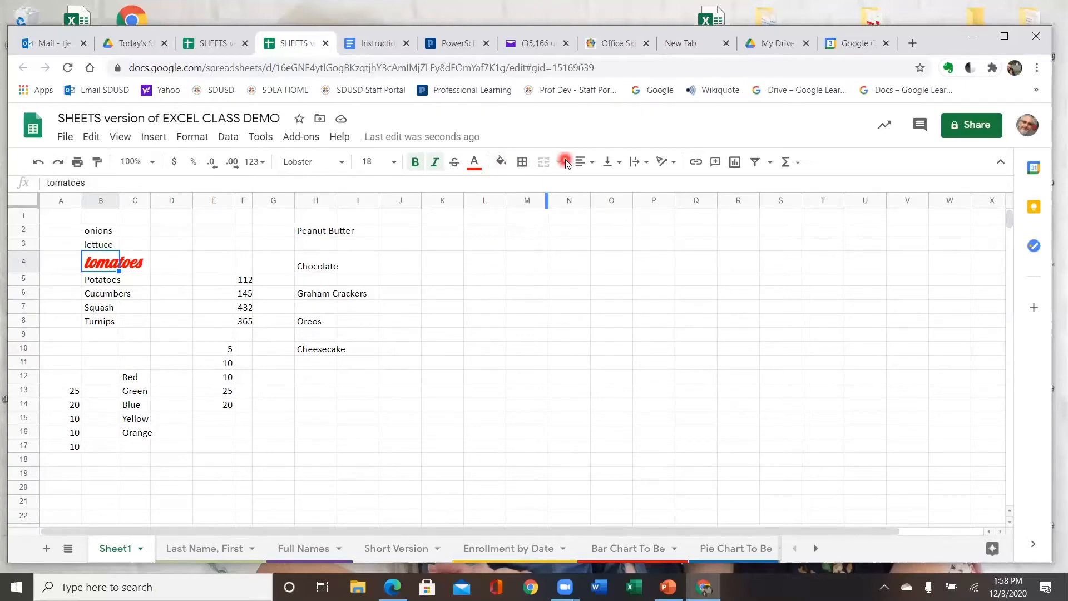
Check the horizontal alignment choices, and copy the formatting of tomatoes in B4 onto Graham Crackers in H6 with Paint format.
click(592, 171)
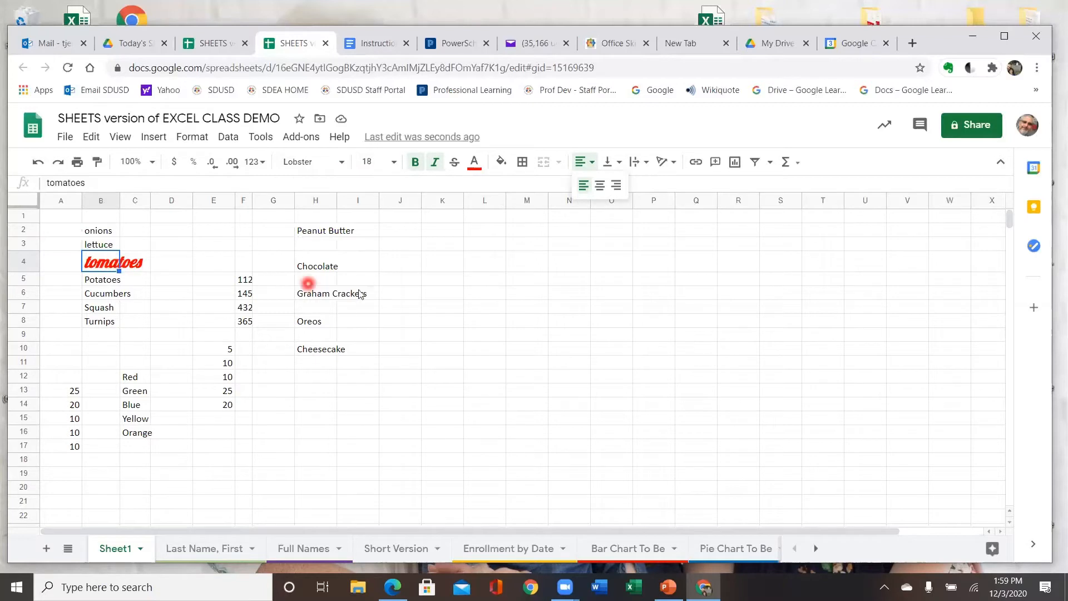
click(314, 296)
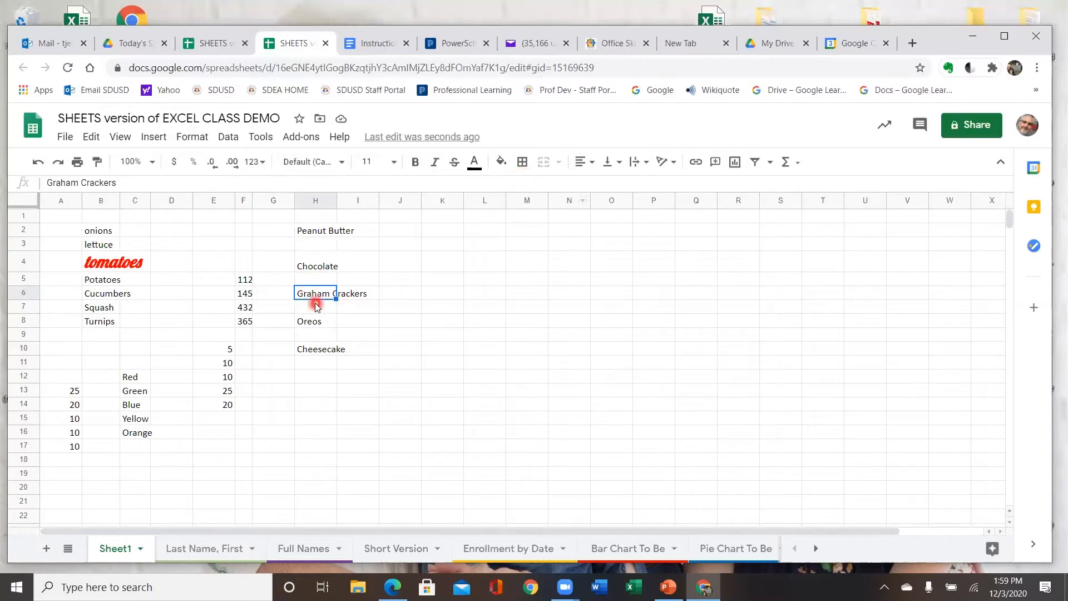
click(99, 264)
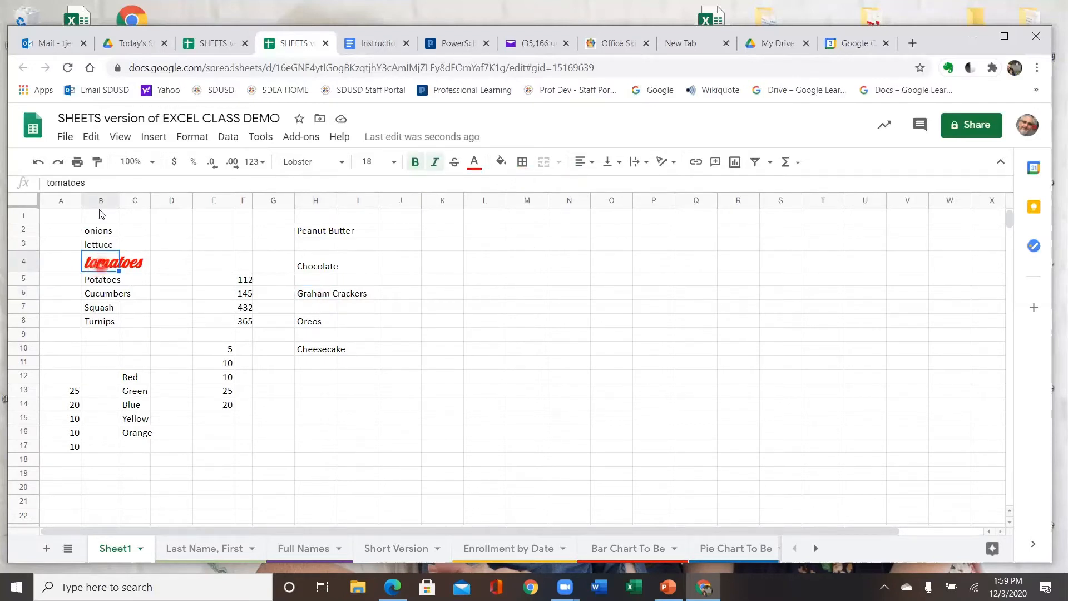
click(99, 164)
click(311, 295)
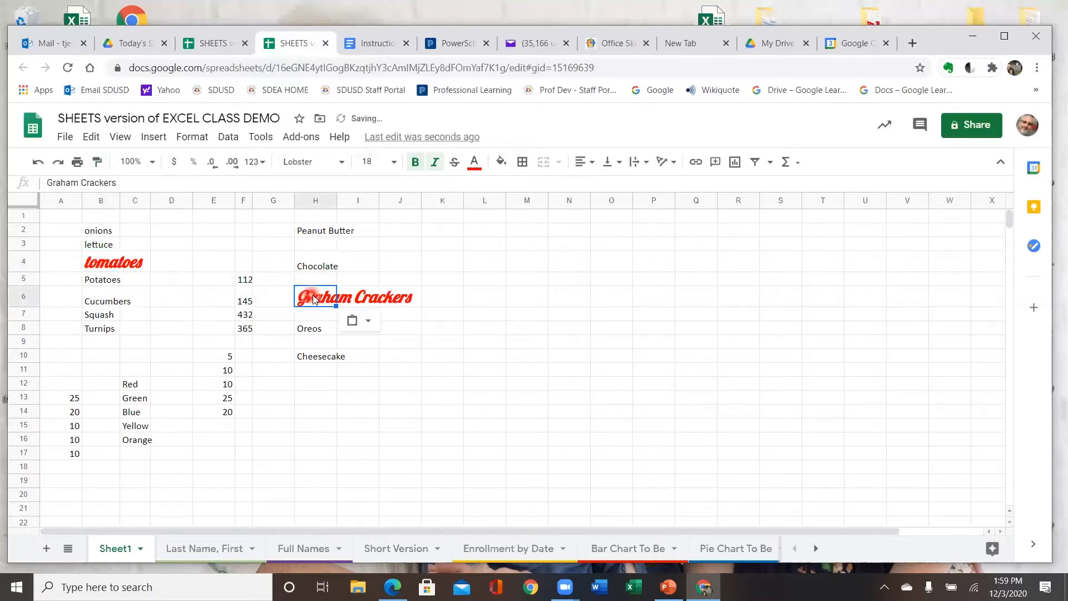
Copy the formatting of tomatoes in B4 onto the color names in C12:C16 with Paint format.
click(429, 375)
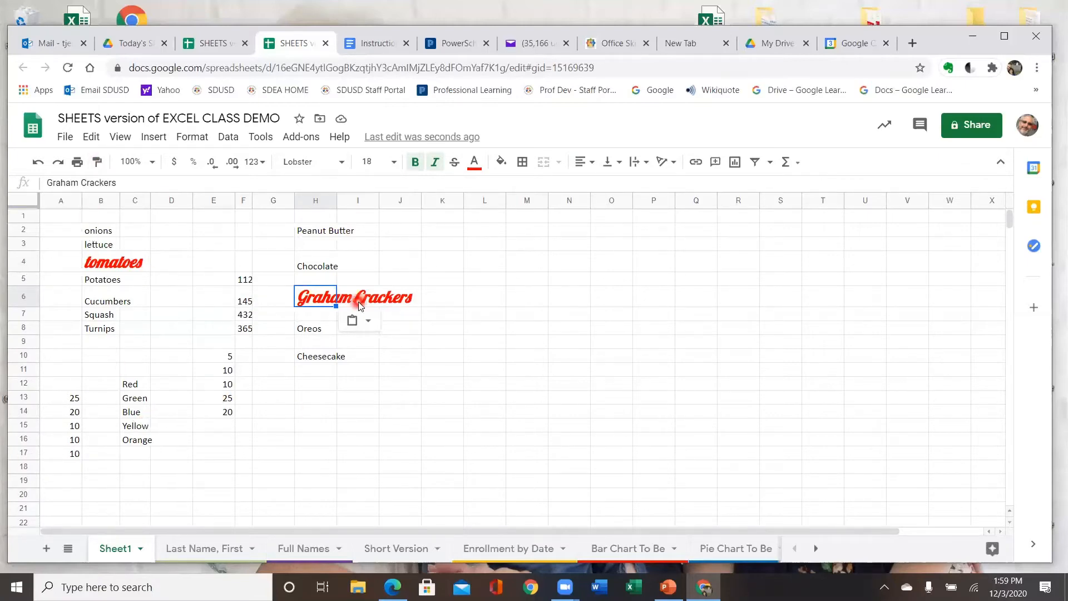
click(110, 261)
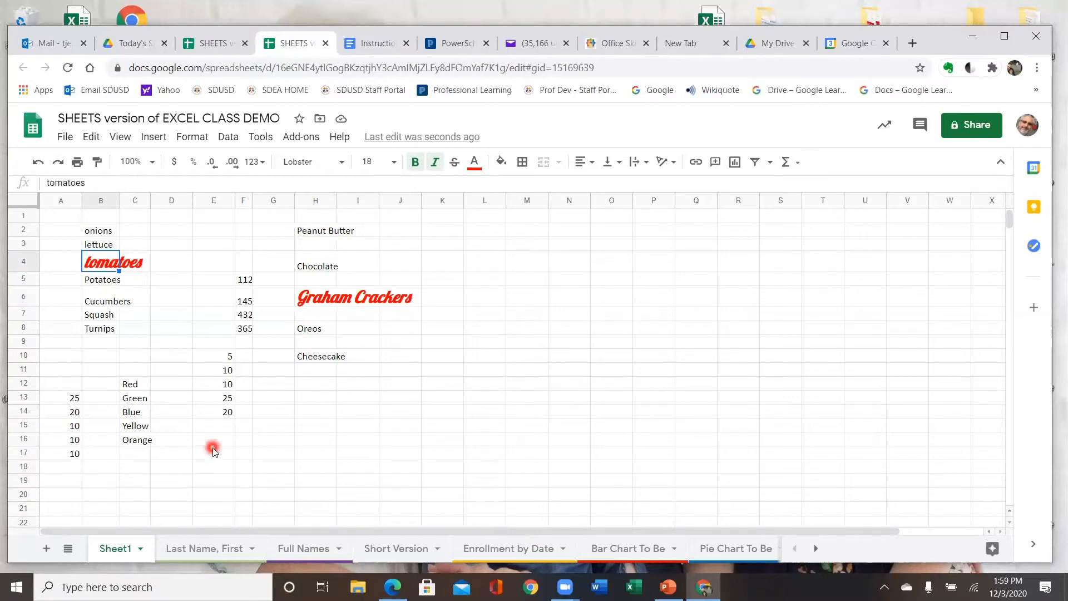
click(98, 162)
click(132, 384)
drag(134, 417, 135, 441)
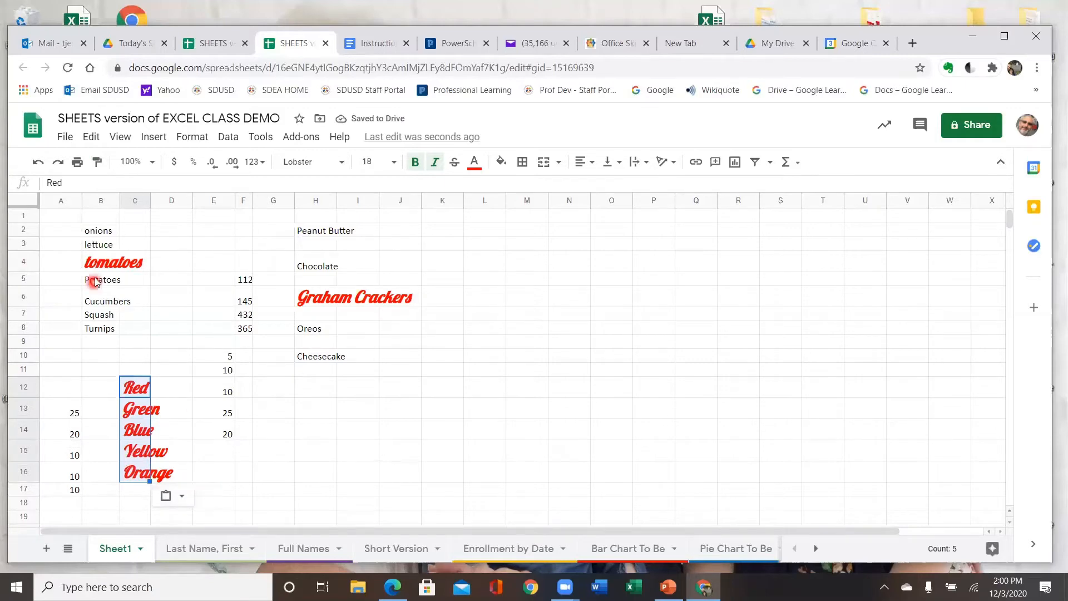
Apply the formatting of tomatoes in B4 to the entire sheet with Paint format.
click(101, 263)
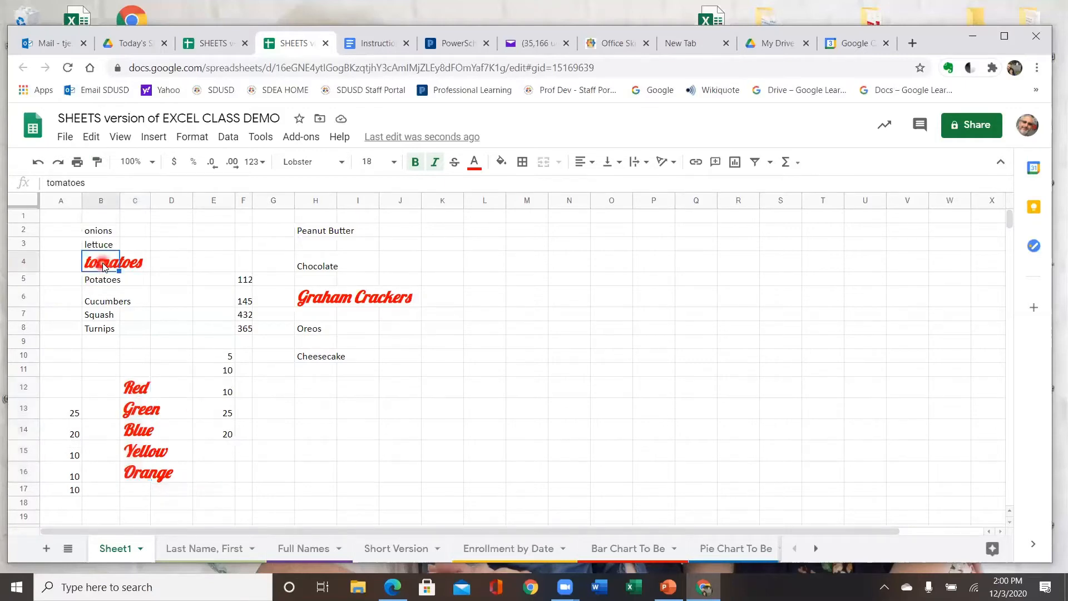
click(98, 162)
click(23, 199)
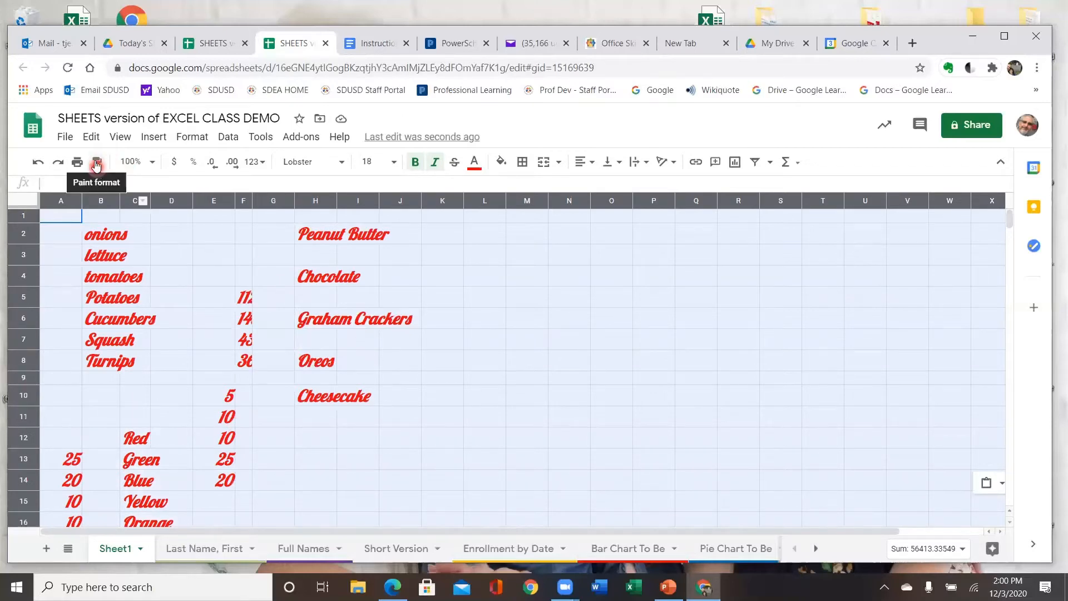
click(437, 379)
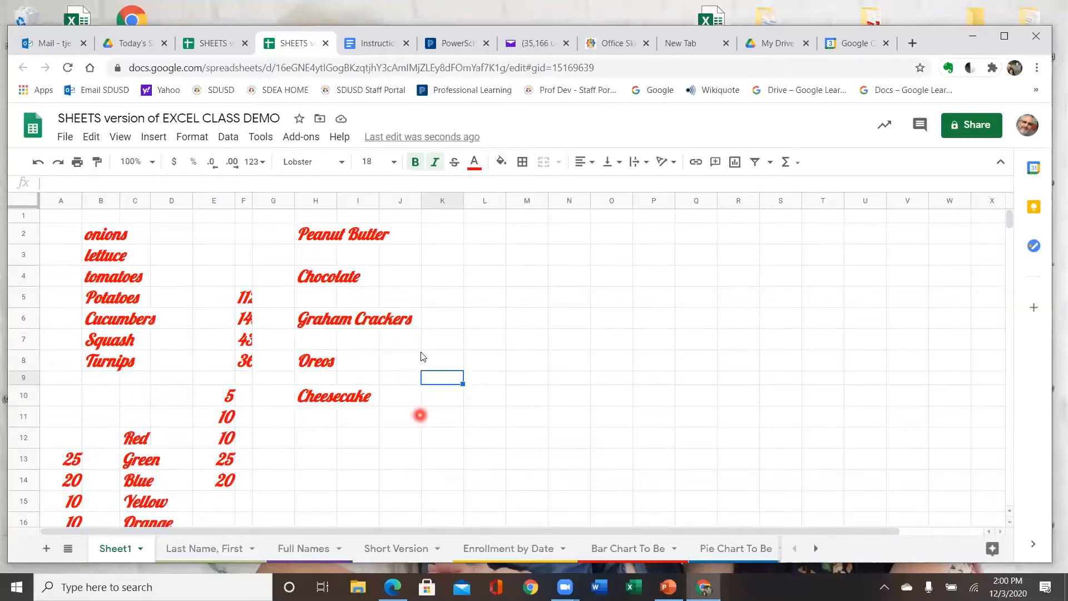
Undo the Paint format changes on the entire sheet and on the color names.
click(40, 164)
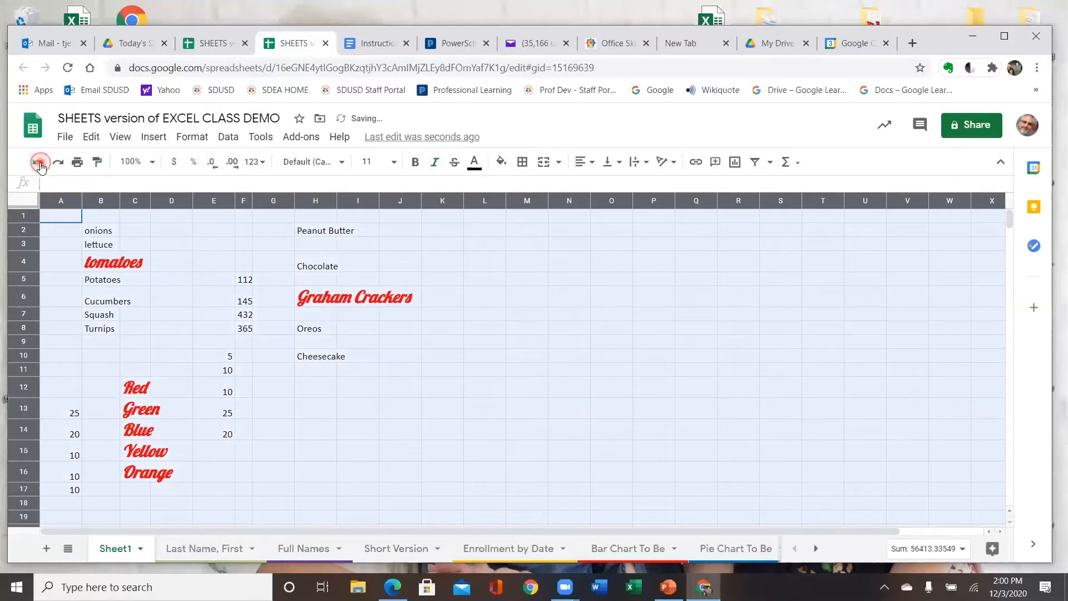
click(39, 162)
click(162, 341)
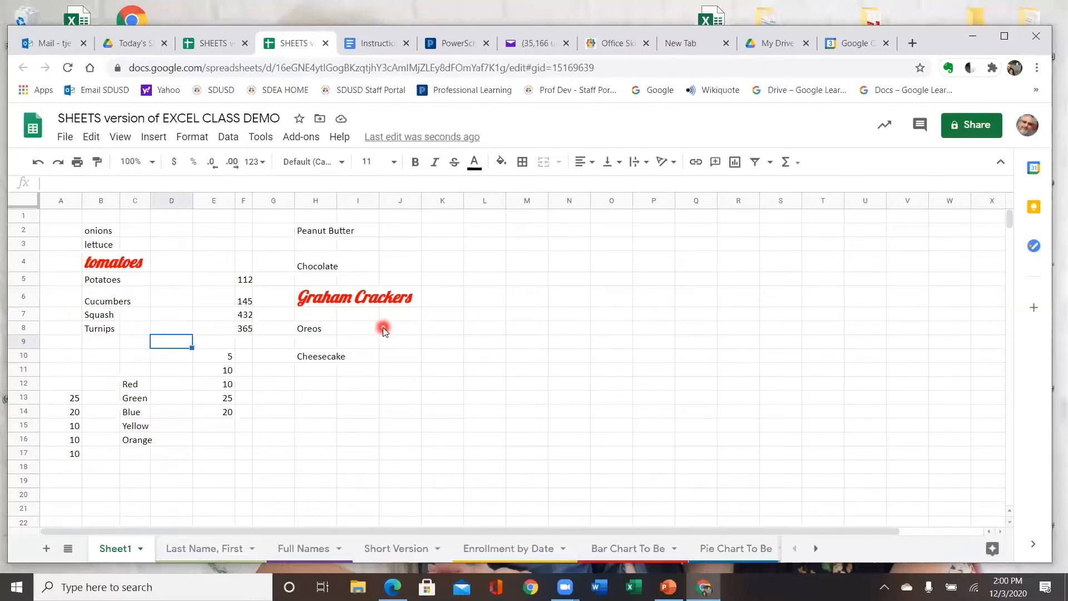
Move the 5 from E10 to K13 and on to I16, and undo both moves.
click(228, 356)
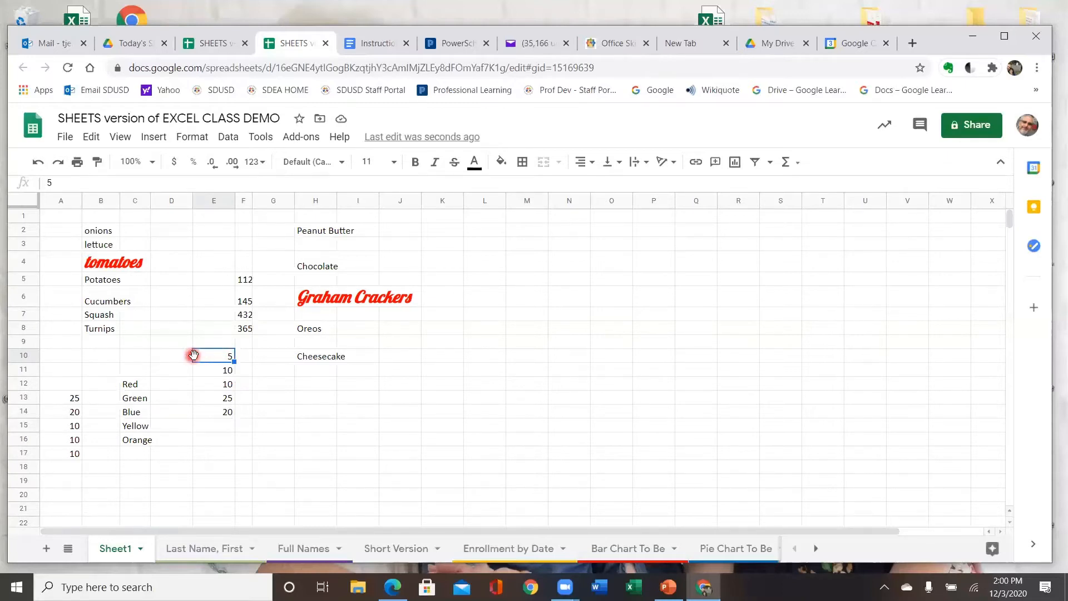
drag(209, 352, 439, 398)
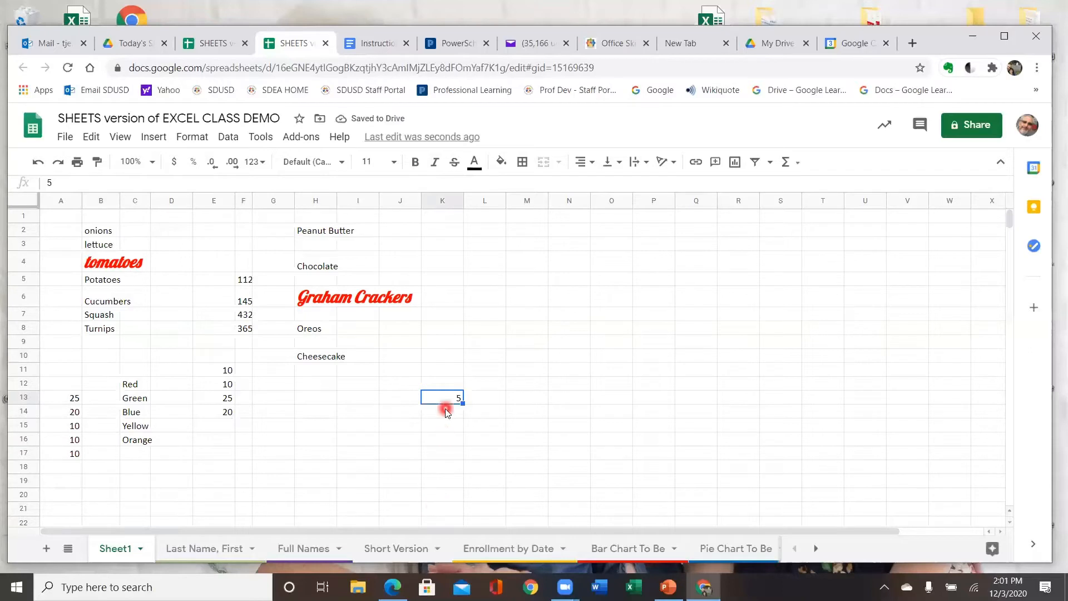
drag(445, 400, 364, 437)
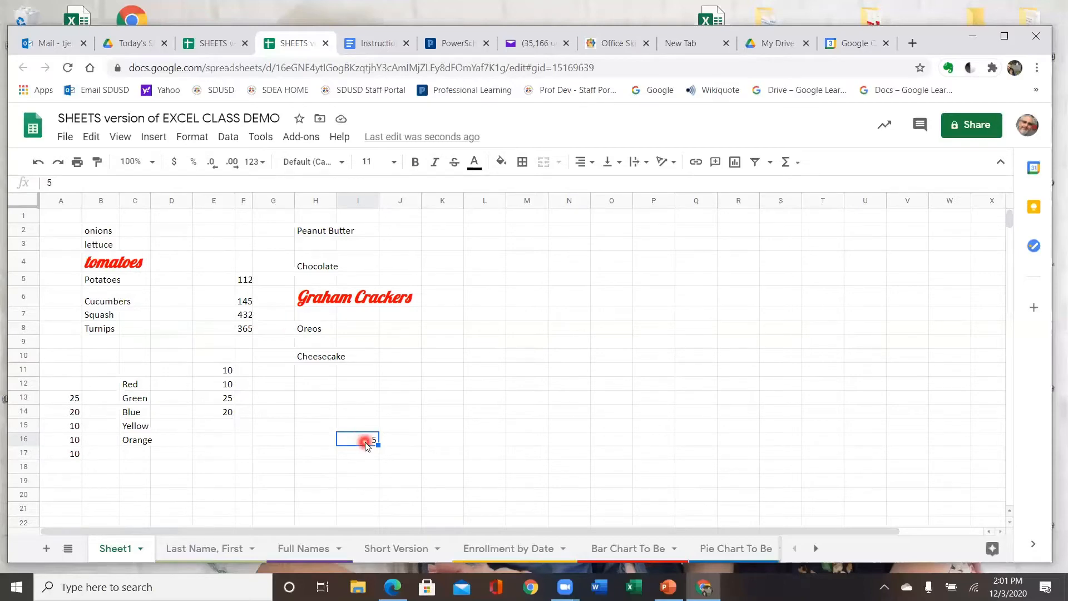
click(37, 165)
click(37, 165)
Fill the 5 from E10 down through E12, check the copied values and undo the fill.
click(208, 358)
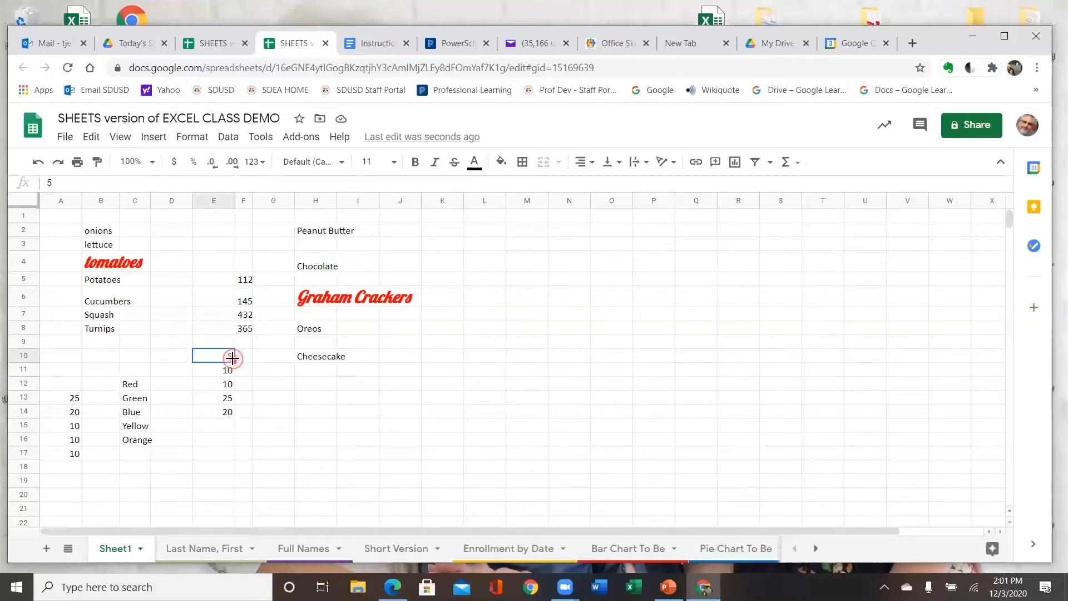
drag(232, 359, 232, 384)
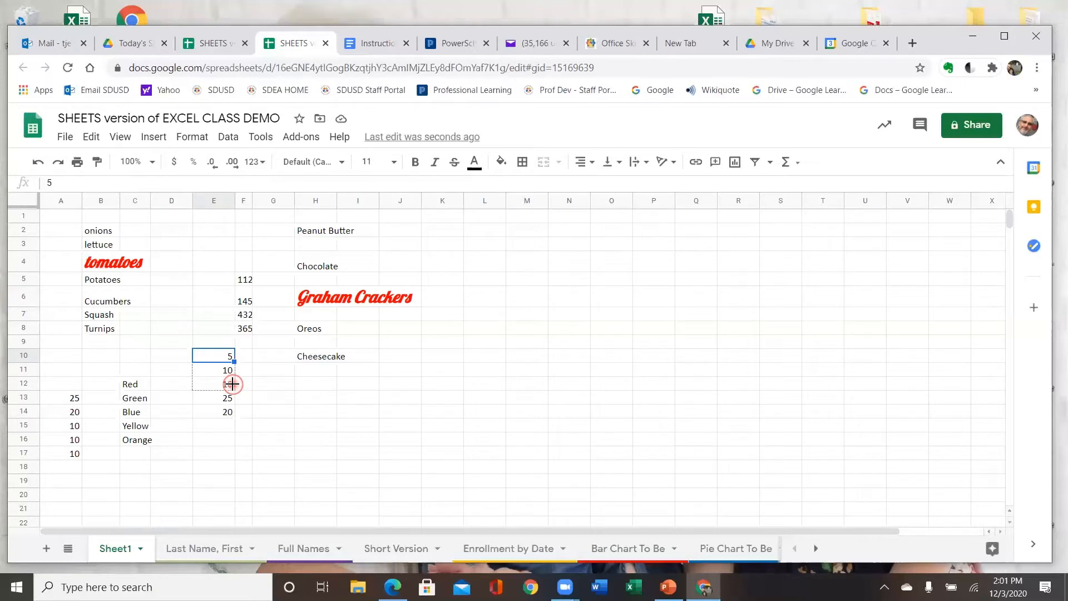
drag(233, 384, 232, 383)
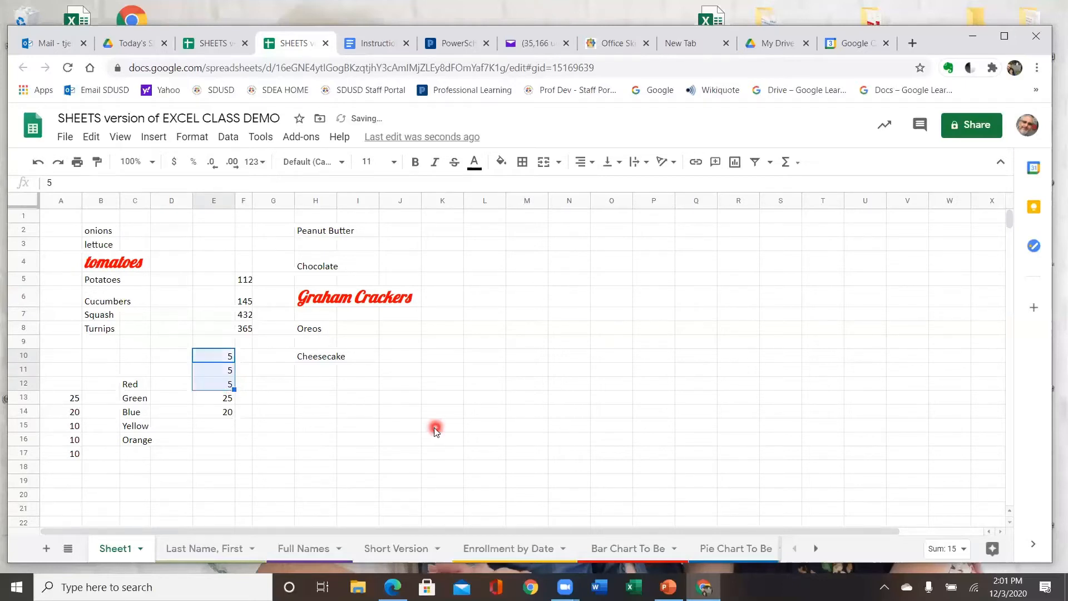
click(207, 385)
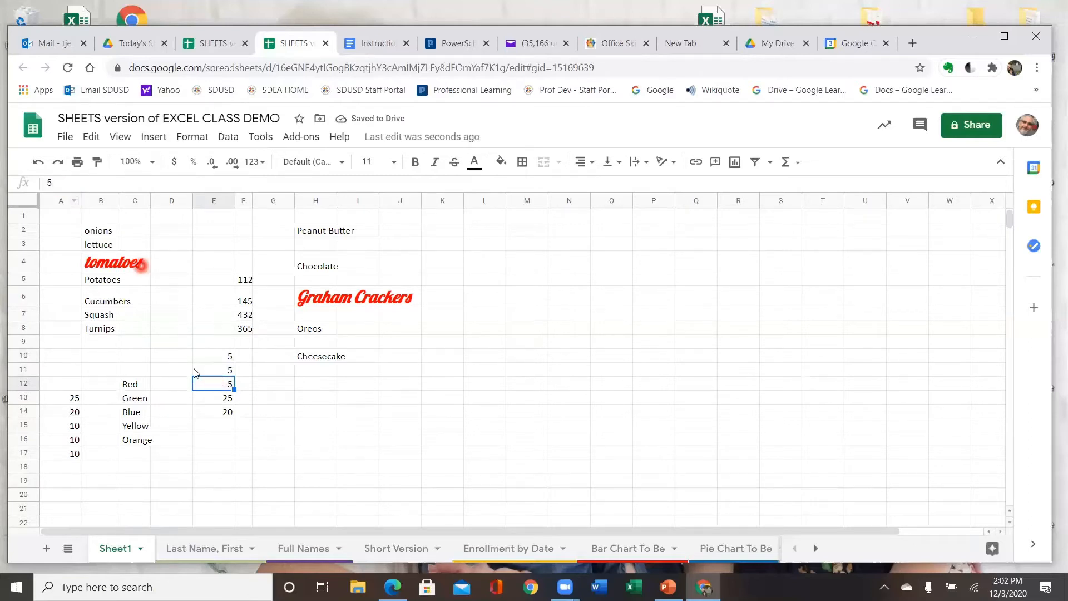
click(212, 371)
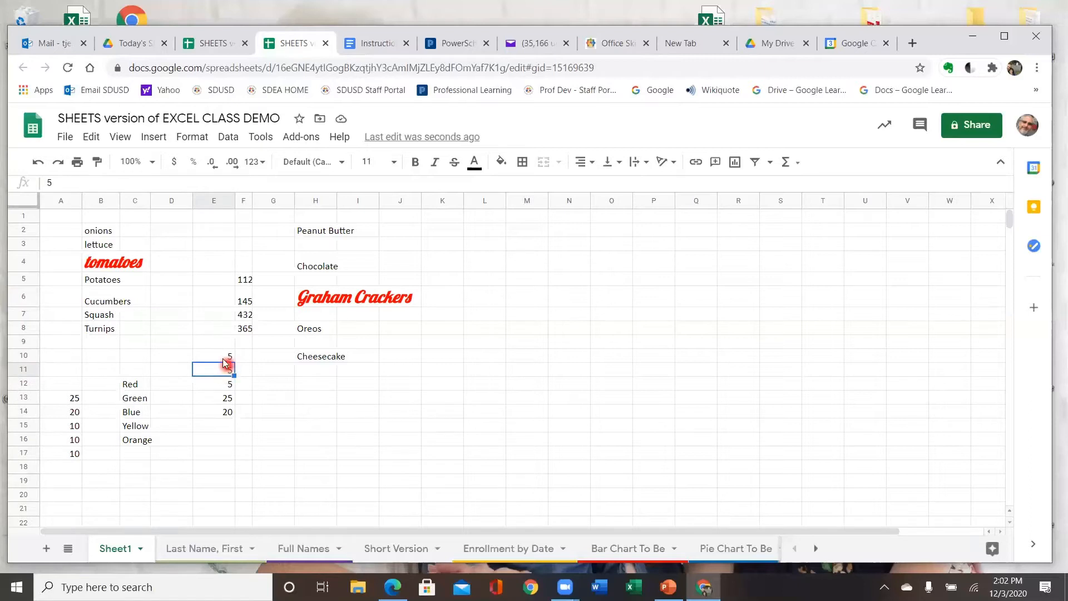
click(37, 162)
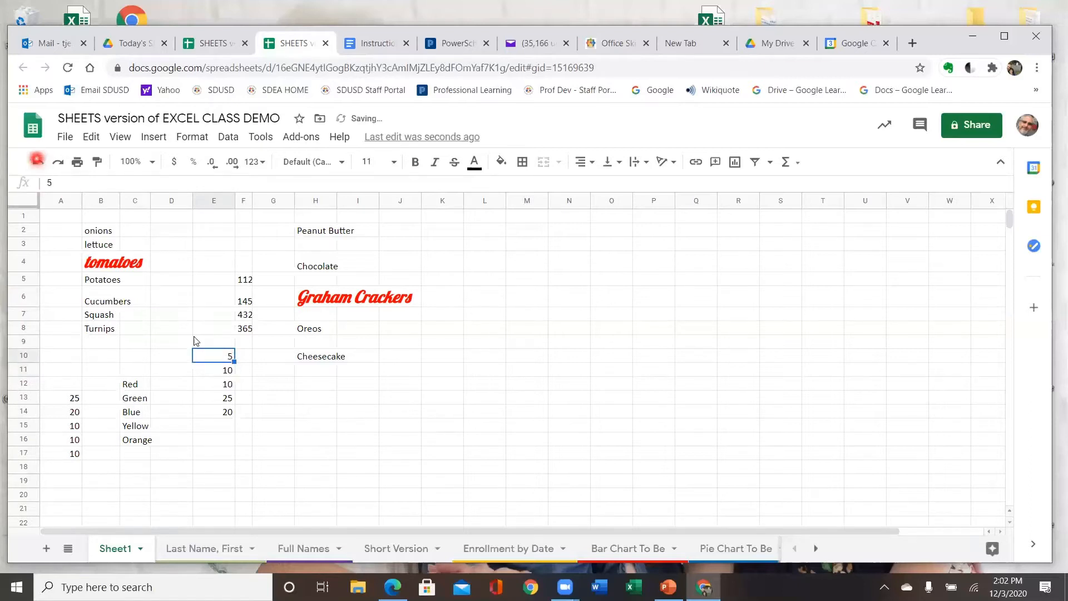
Fill the 5 from E10 down through E15.
drag(234, 361, 234, 425)
click(269, 426)
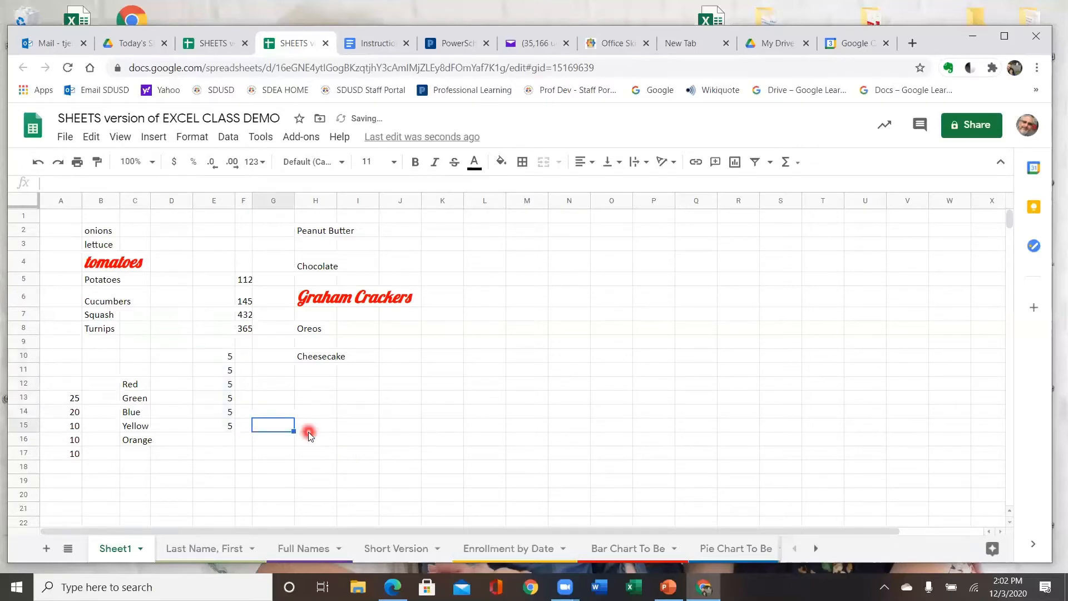
Fill Cheesecake from H10 down through H18 and across through M10, and undo both fills.
click(315, 357)
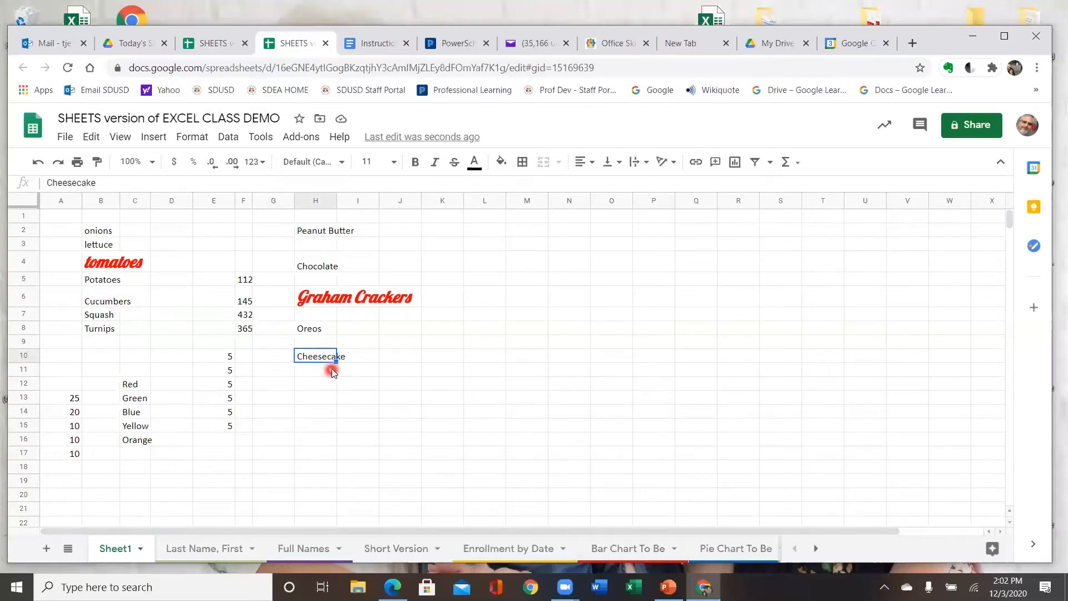
drag(336, 383, 336, 470)
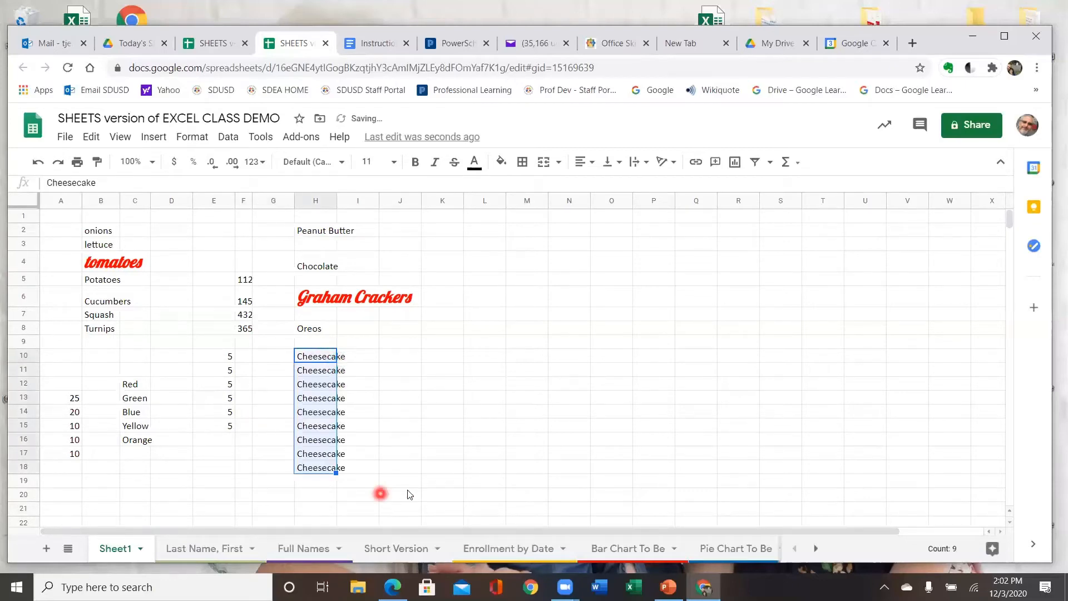
click(309, 357)
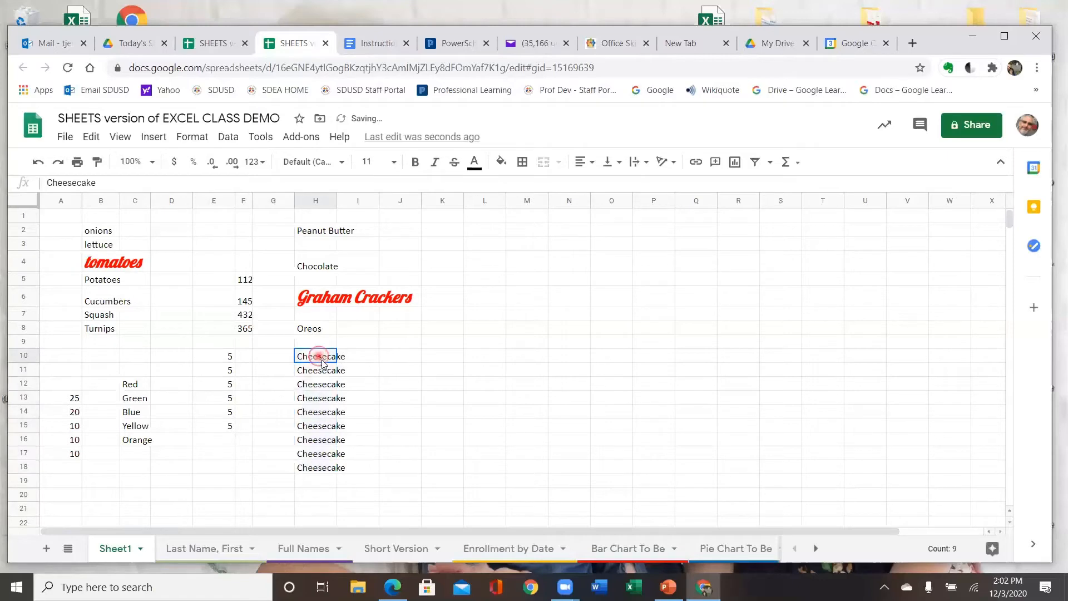
drag(336, 361, 522, 449)
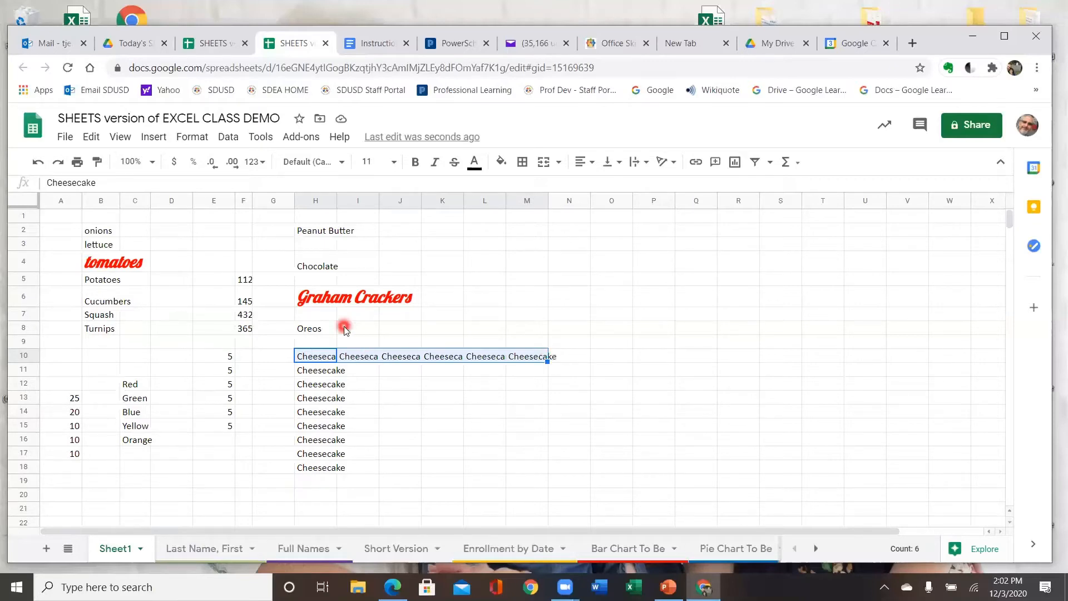
click(38, 162)
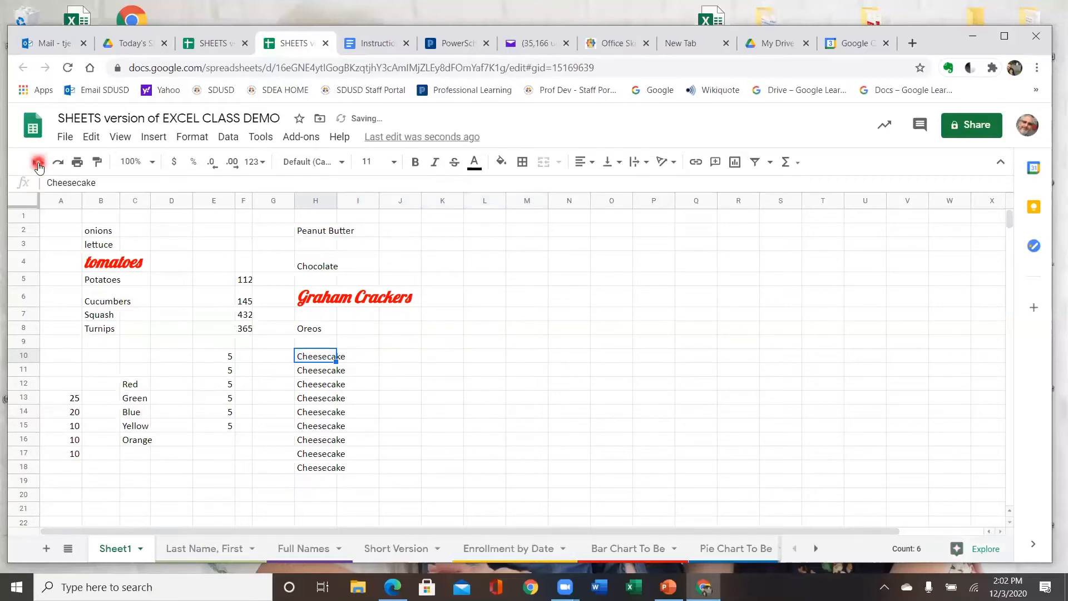
click(37, 163)
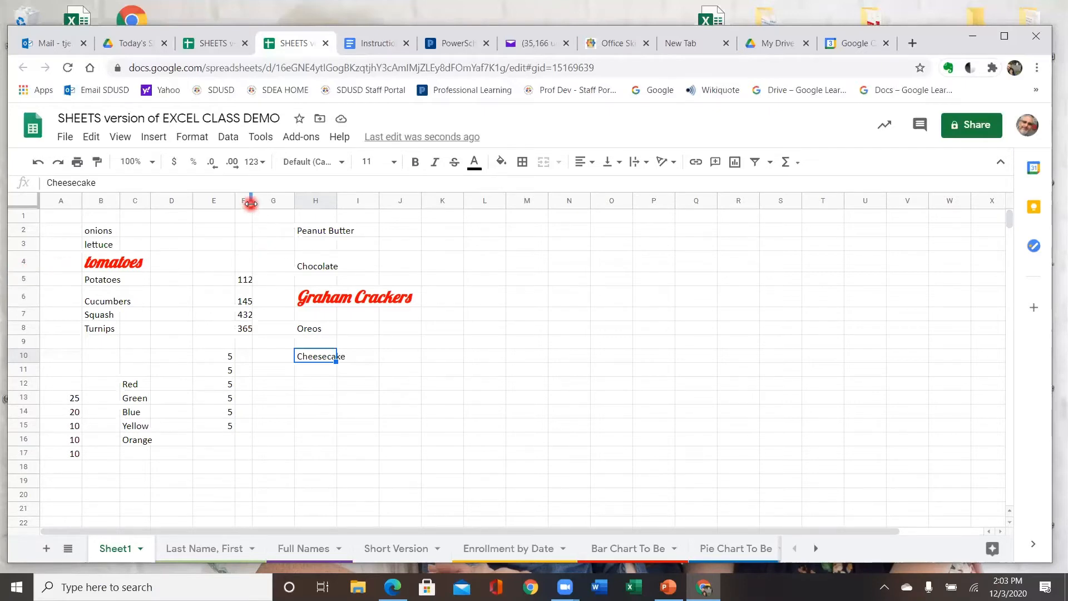
Widen column F slightly by hand in two stages, and undo both width changes.
drag(251, 204, 259, 205)
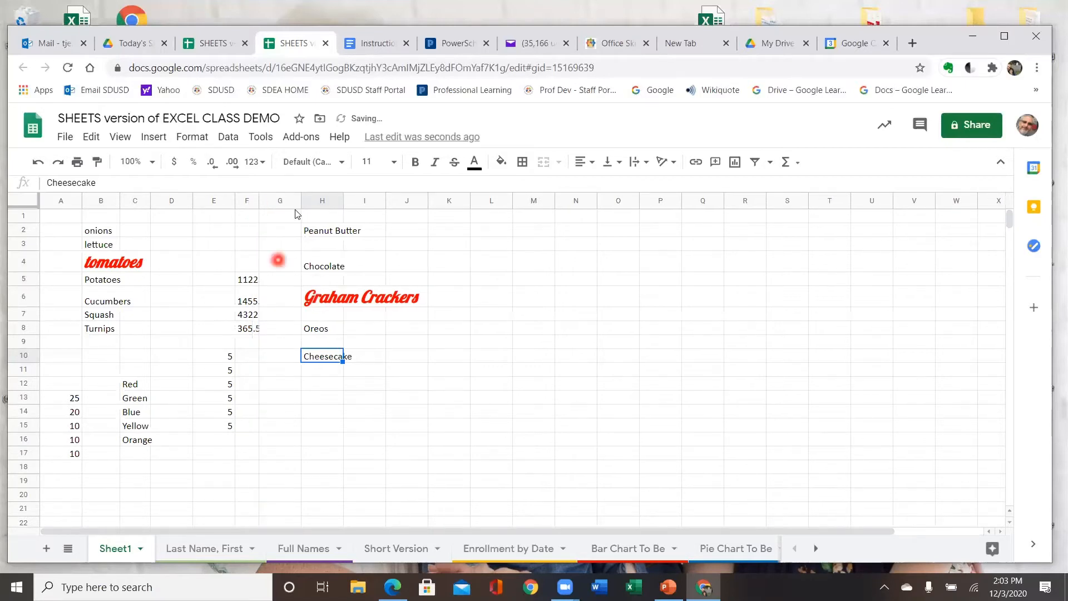
drag(259, 204, 264, 200)
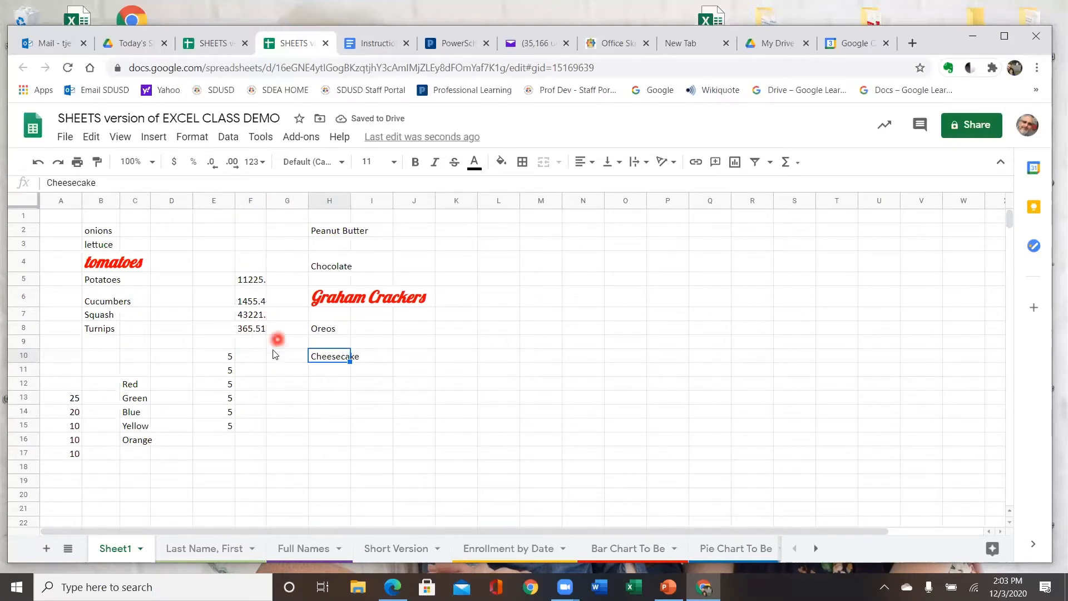
click(38, 163)
click(37, 162)
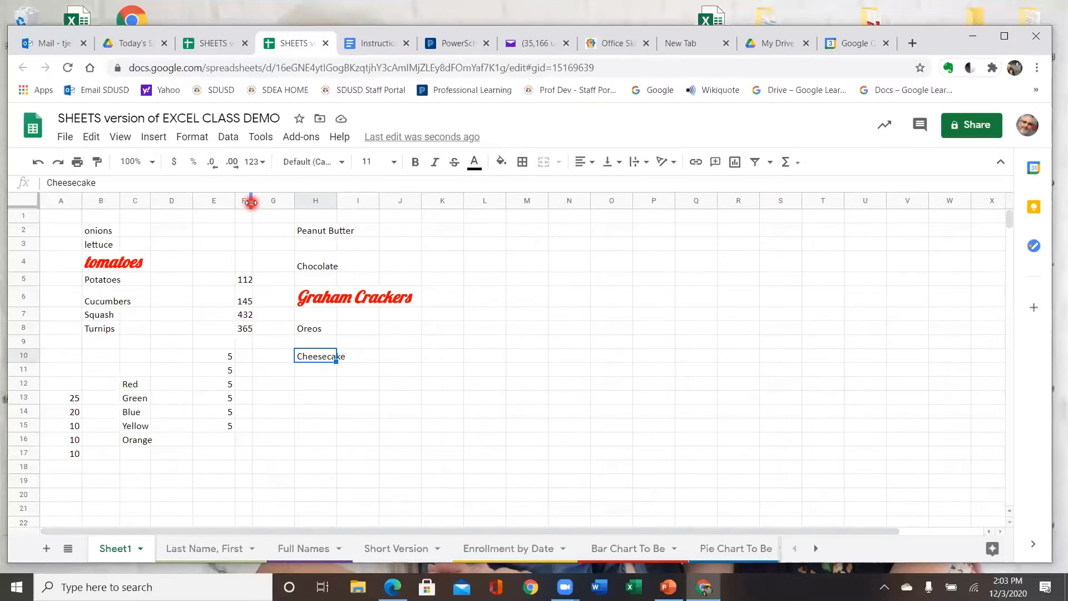
Auto-fit the widths of columns F and H to their contents.
drag(251, 203, 251, 203)
double_click(251, 202)
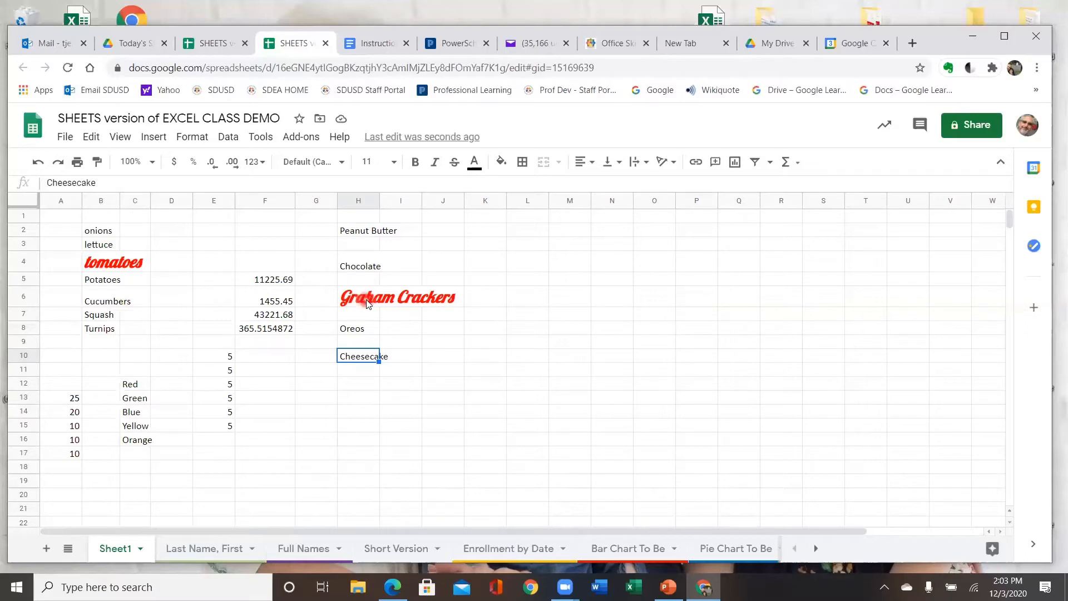
double_click(377, 199)
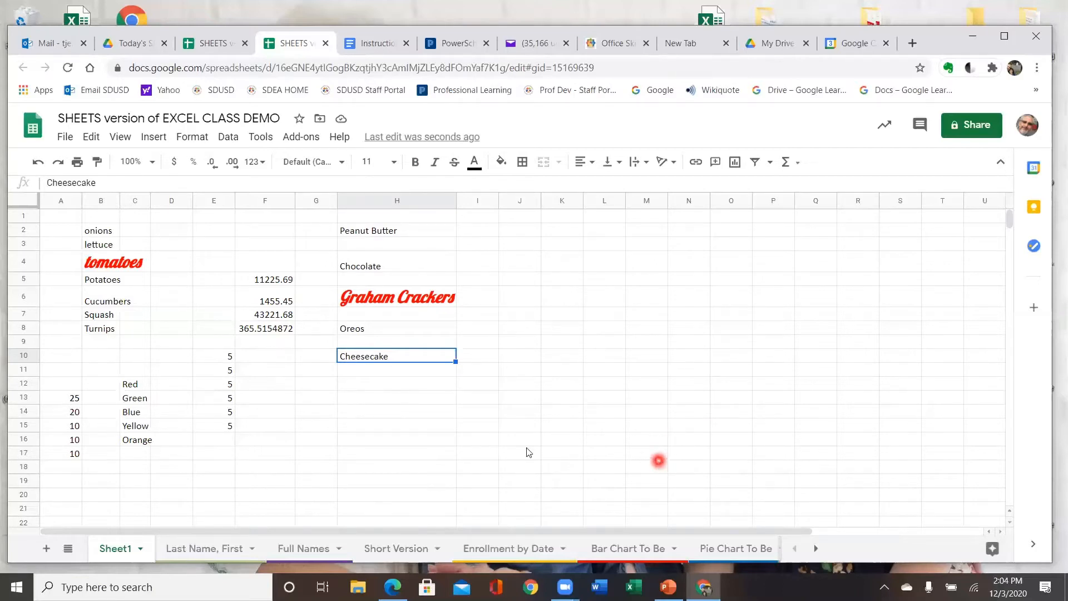
Enter the suggested formula =SUM(E10:E15) in cell E19.
click(223, 359)
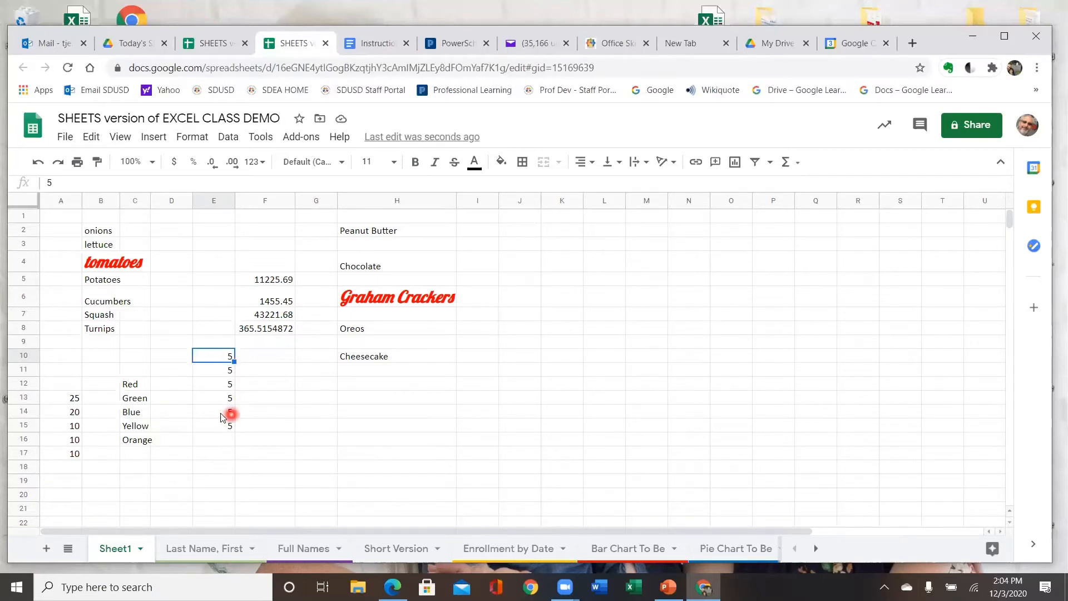
click(222, 483)
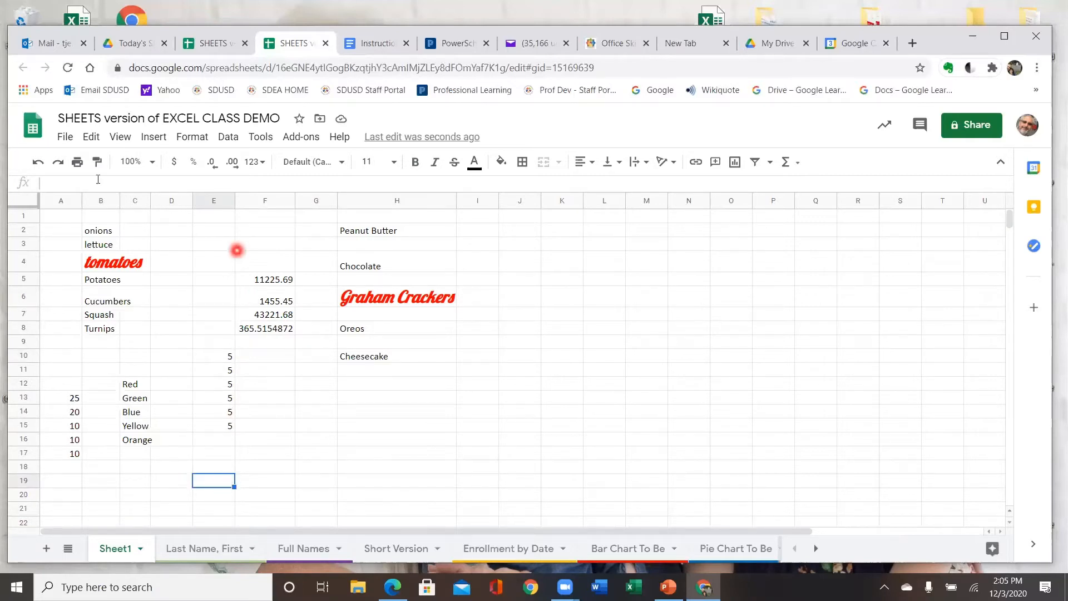
click(63, 185)
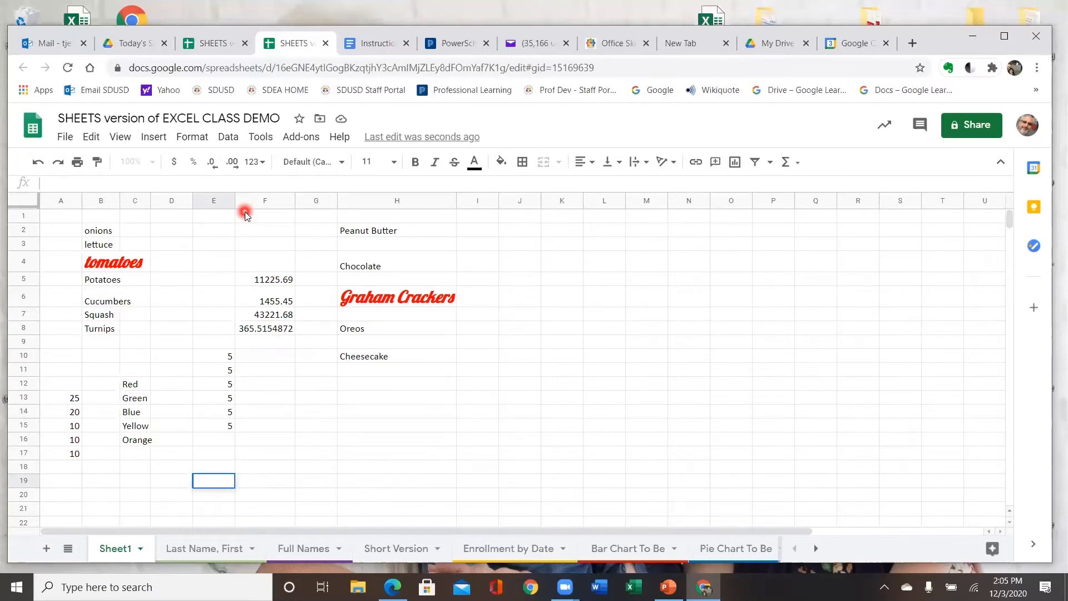
text(=)
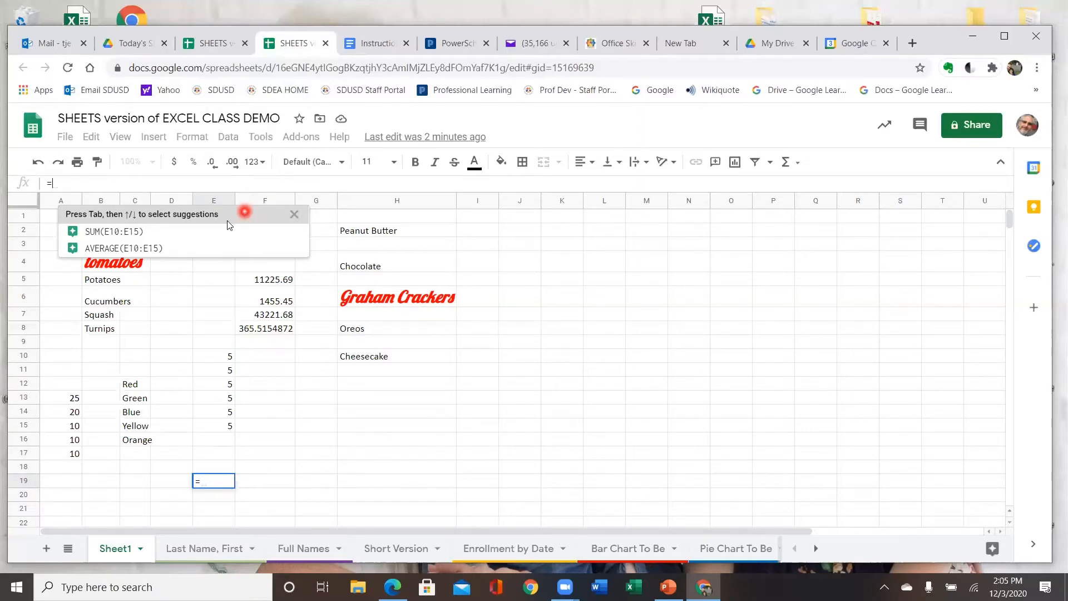
drag(233, 356, 225, 438)
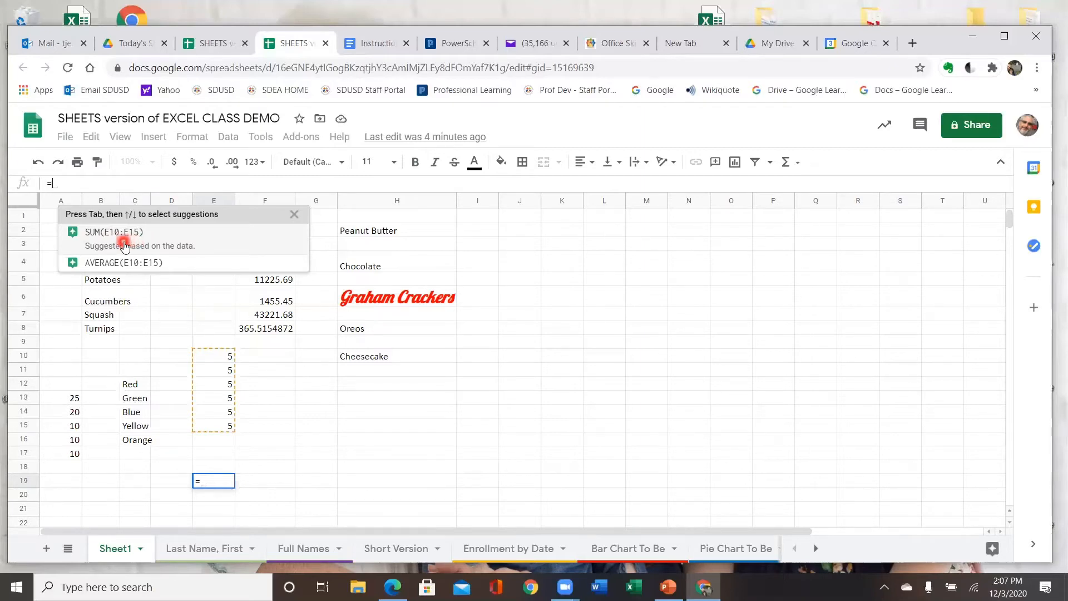
click(158, 242)
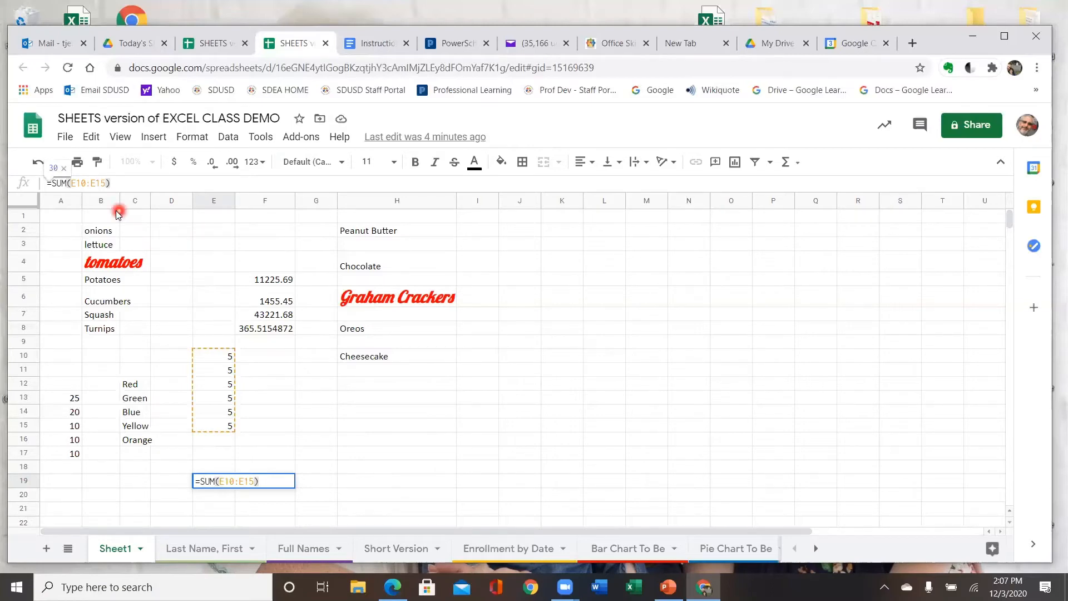
click(61, 179)
key(Return)
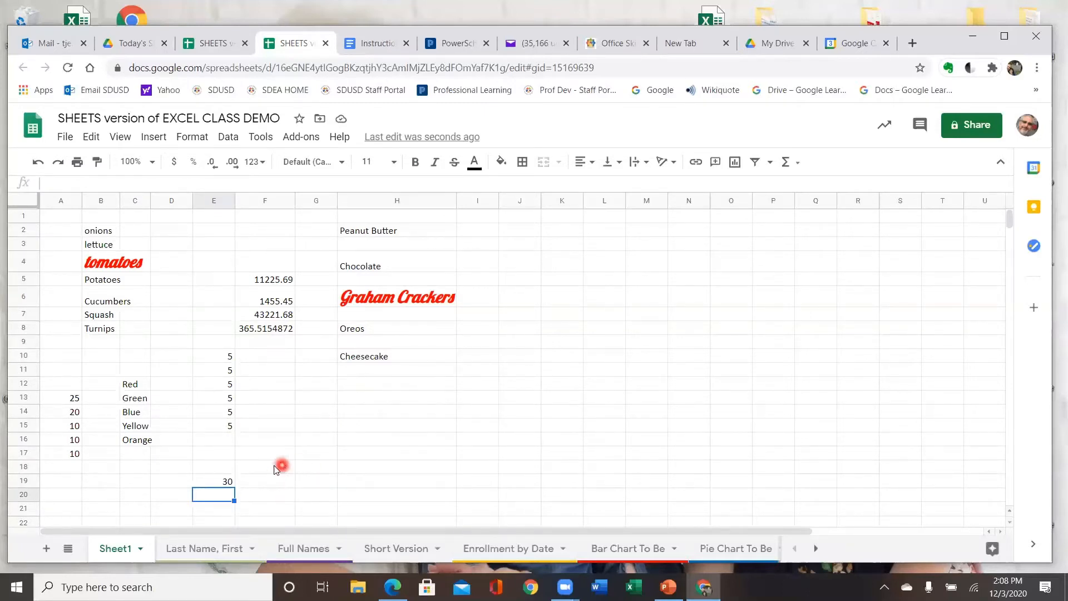
Inspect the SUM formula in E19 and change the value in E10 to 15.
click(219, 481)
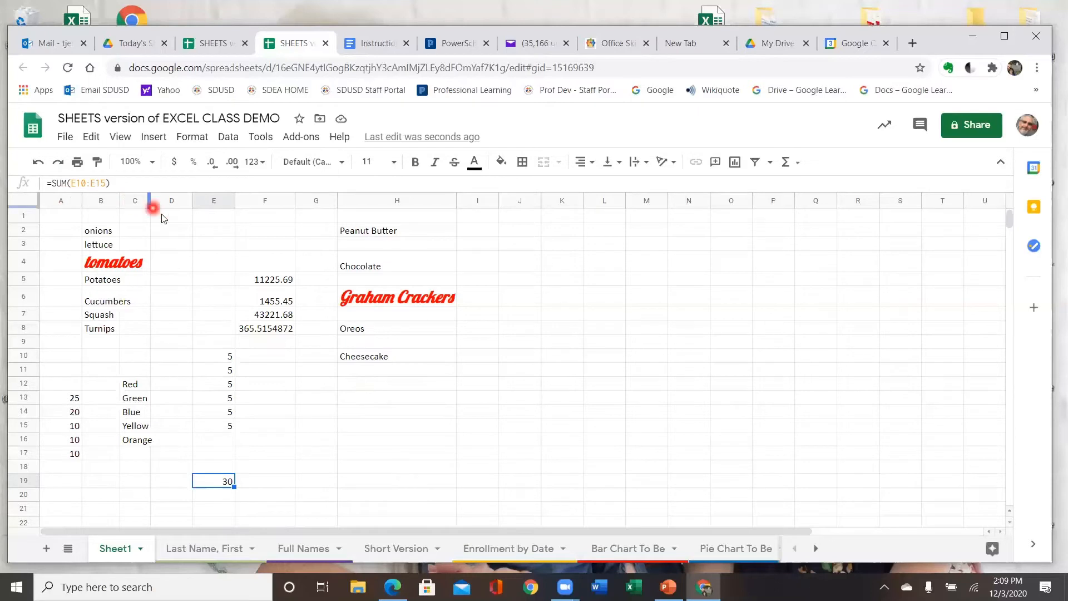
click(223, 358)
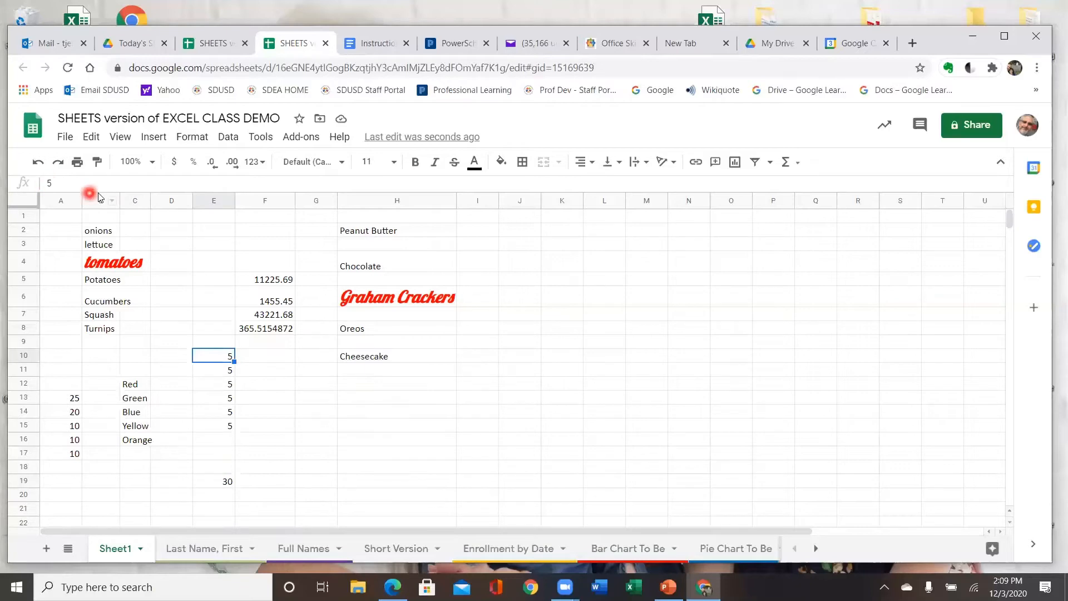
click(55, 184)
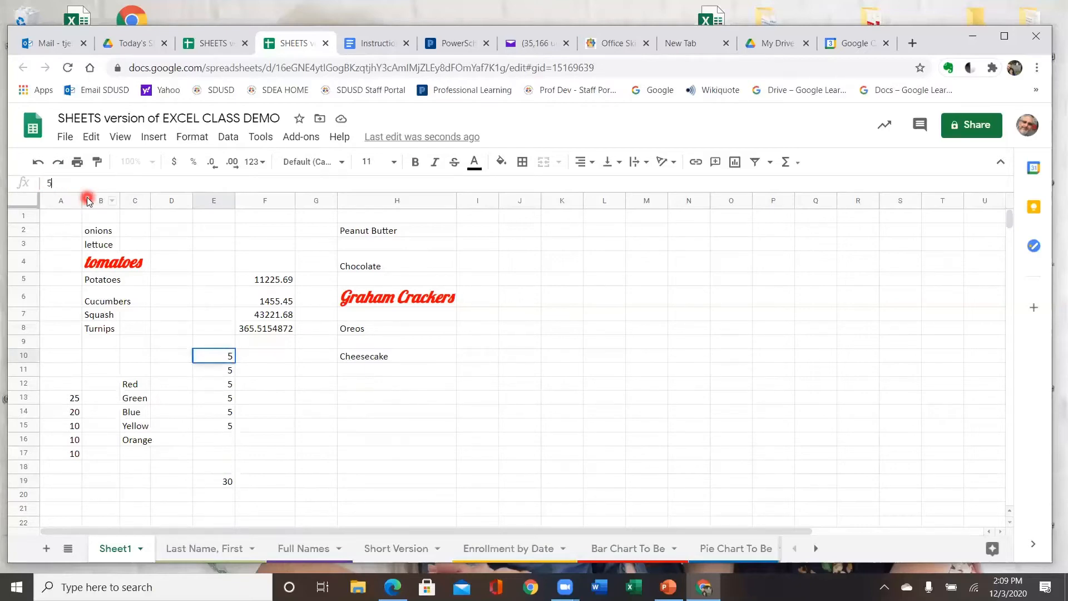
text(1)
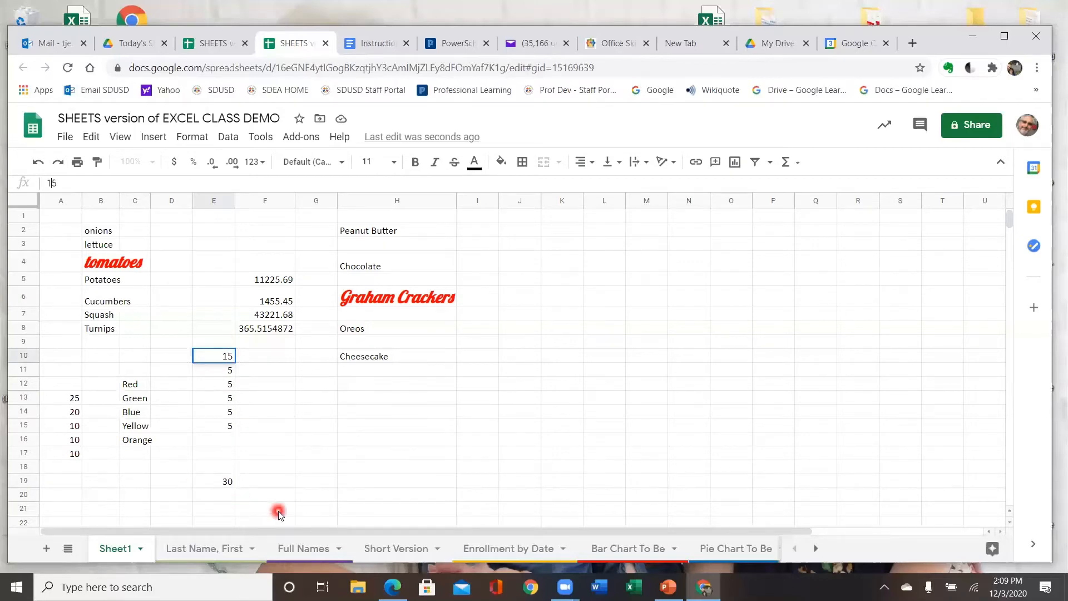
key(Return)
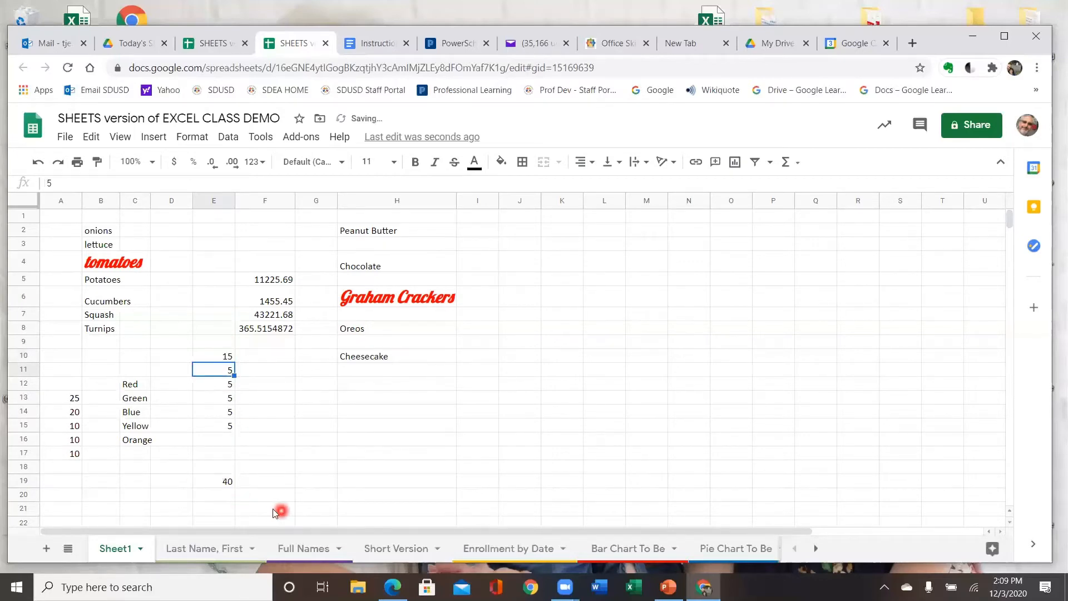
Check the range of the formula in E19 and add a 5 in E16 below the summed numbers.
click(228, 481)
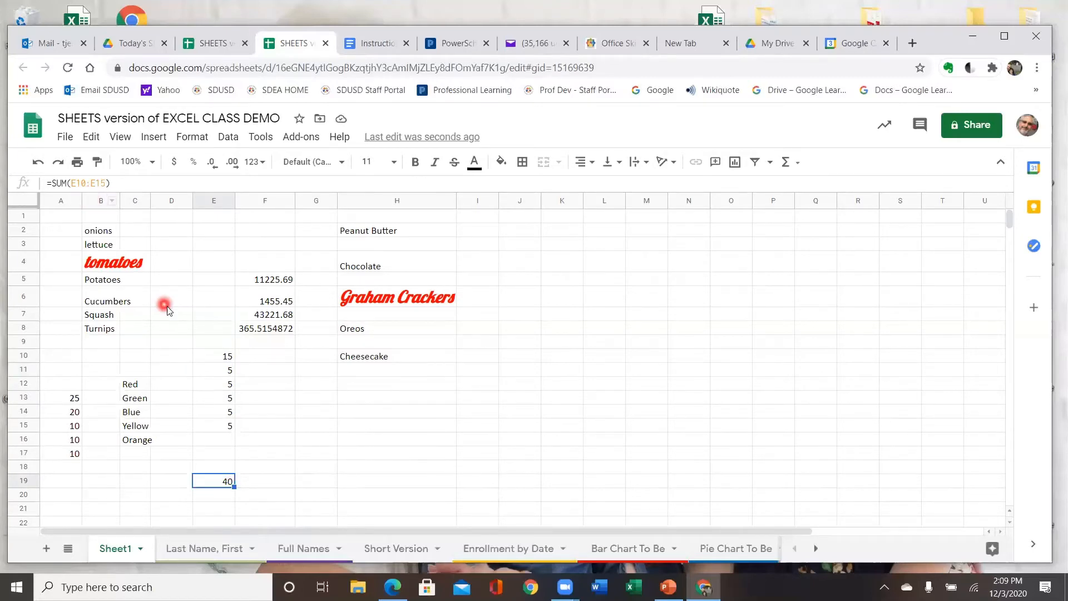
click(223, 439)
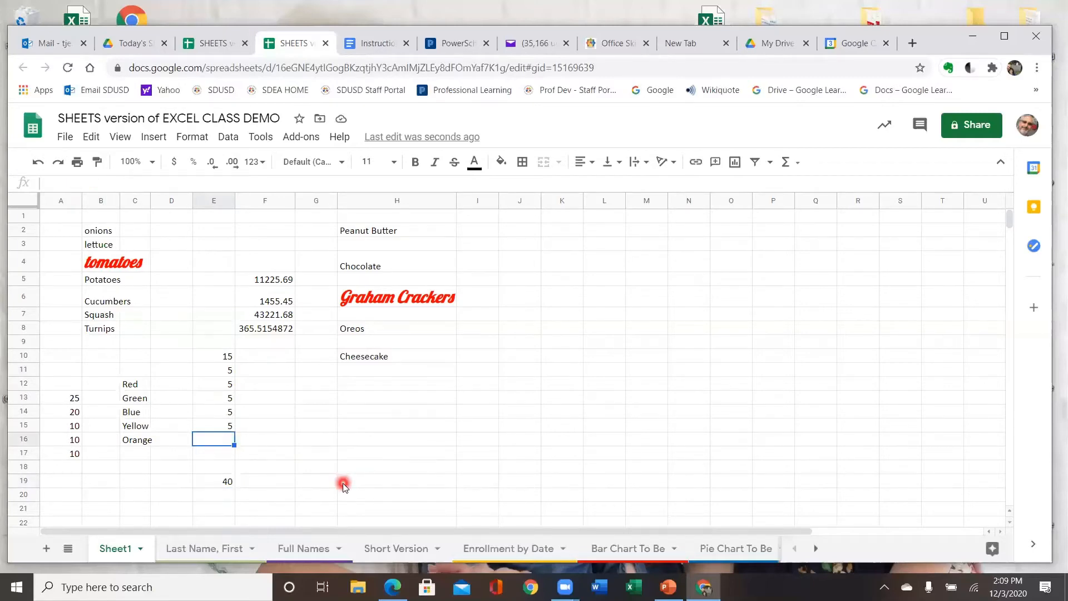
text(5)
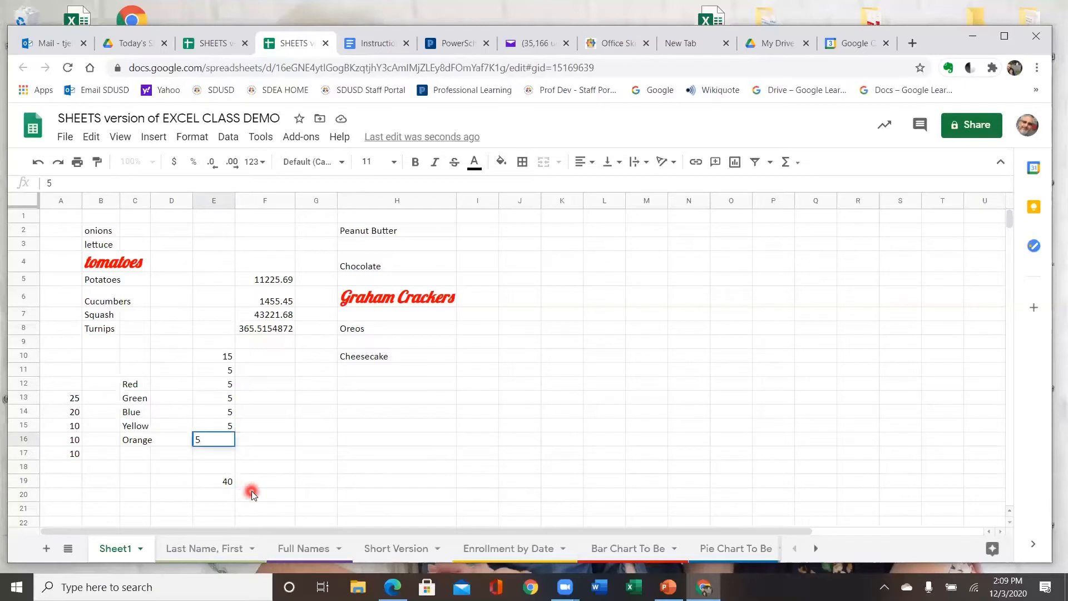
key(Return)
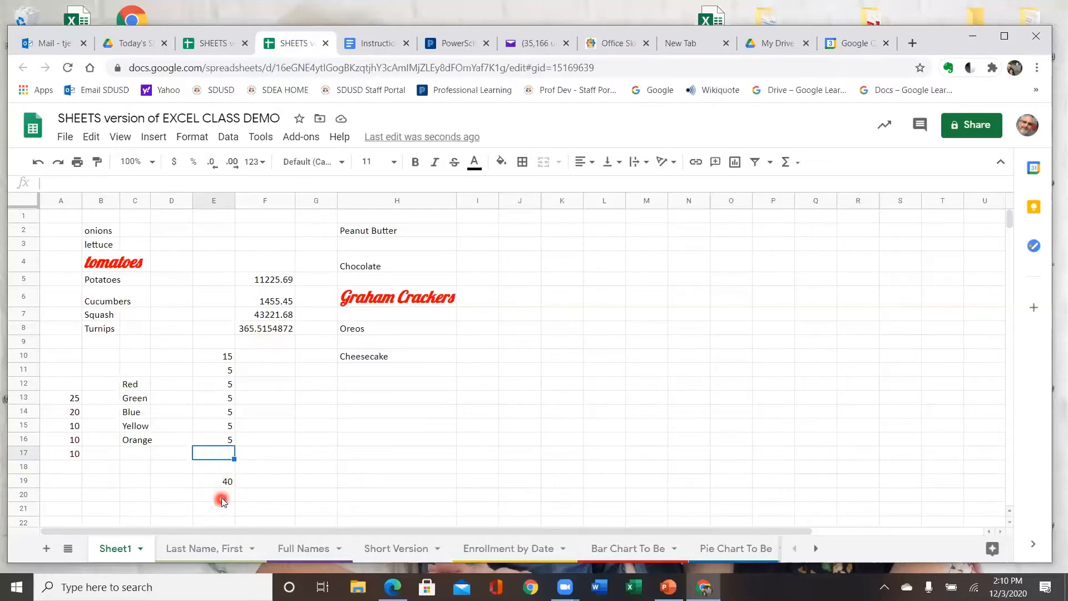
Extend the formula in E19 to include the added number, making it =SUM(E10:E16).
click(217, 481)
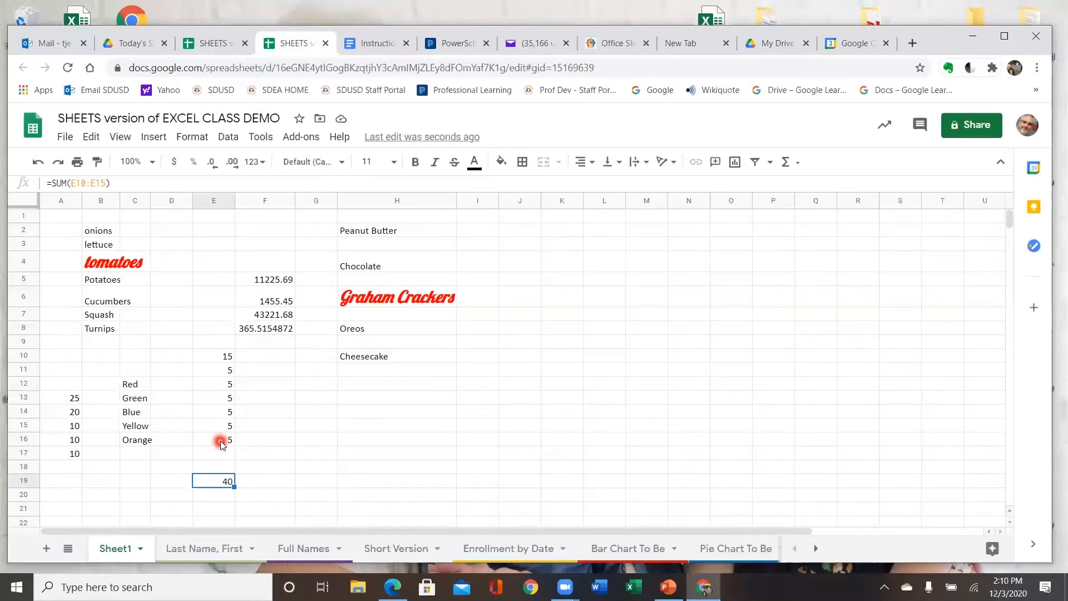
click(105, 182)
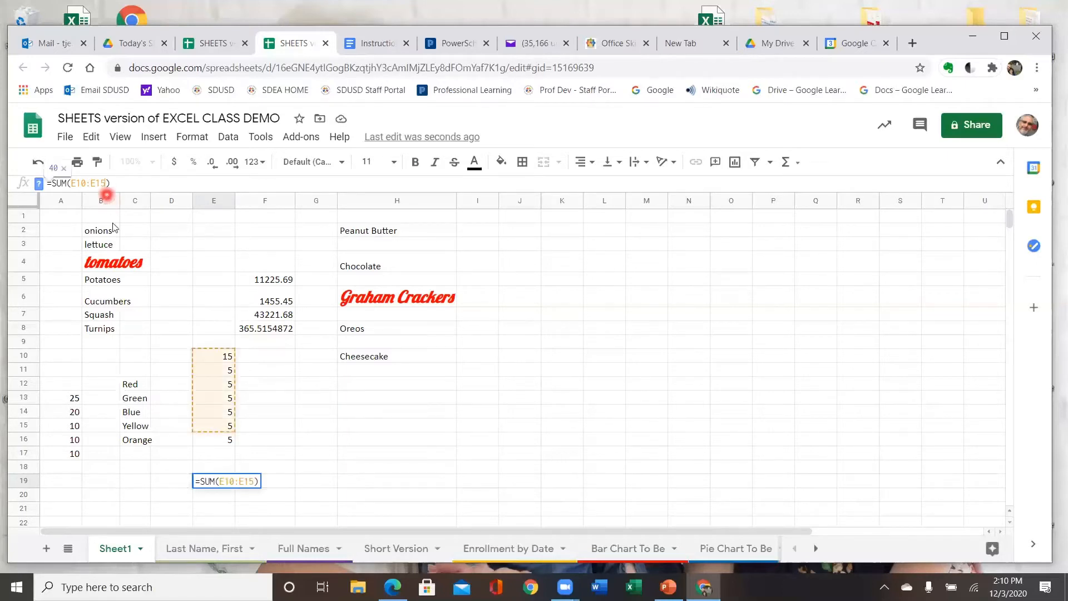
click(112, 223)
key(BackSpace)
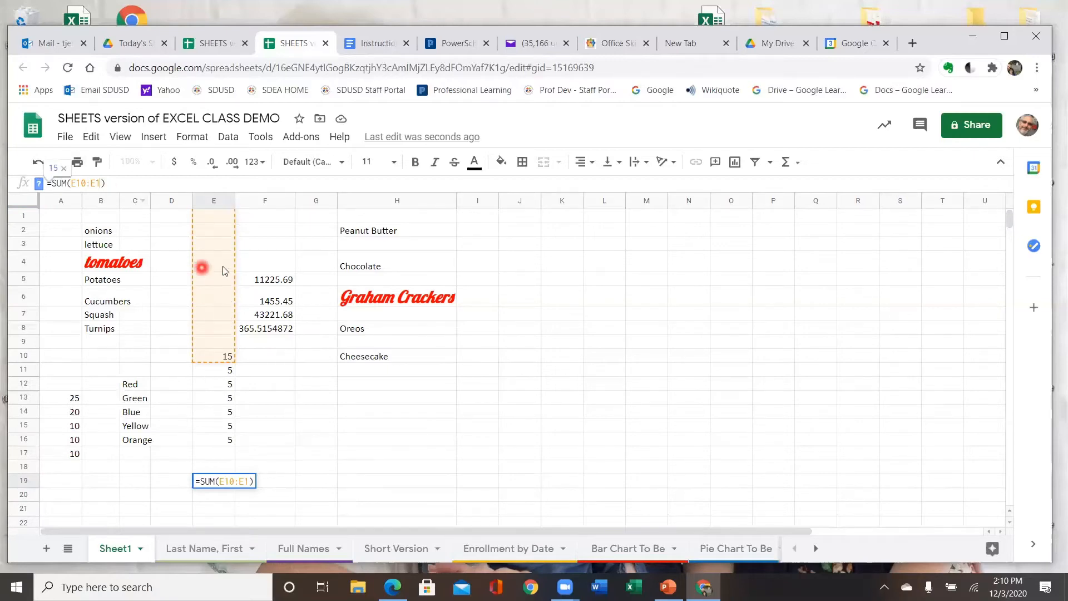
text(6)
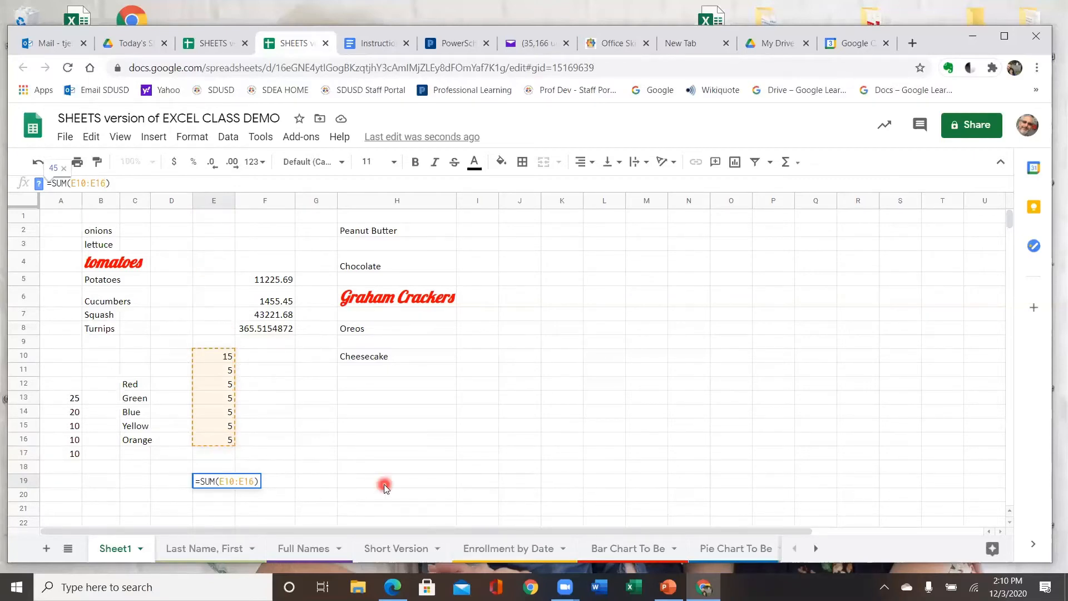
key(Return)
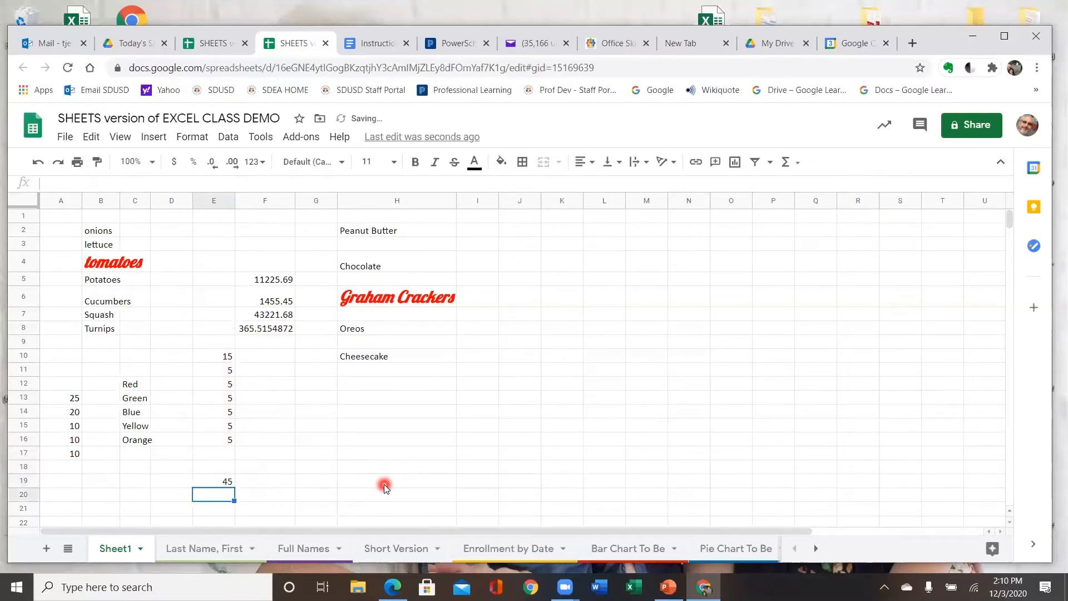
Move the SUM formula from E19 to H16, clearing the cells below the column of numbers.
click(214, 482)
key(ctrl+c)
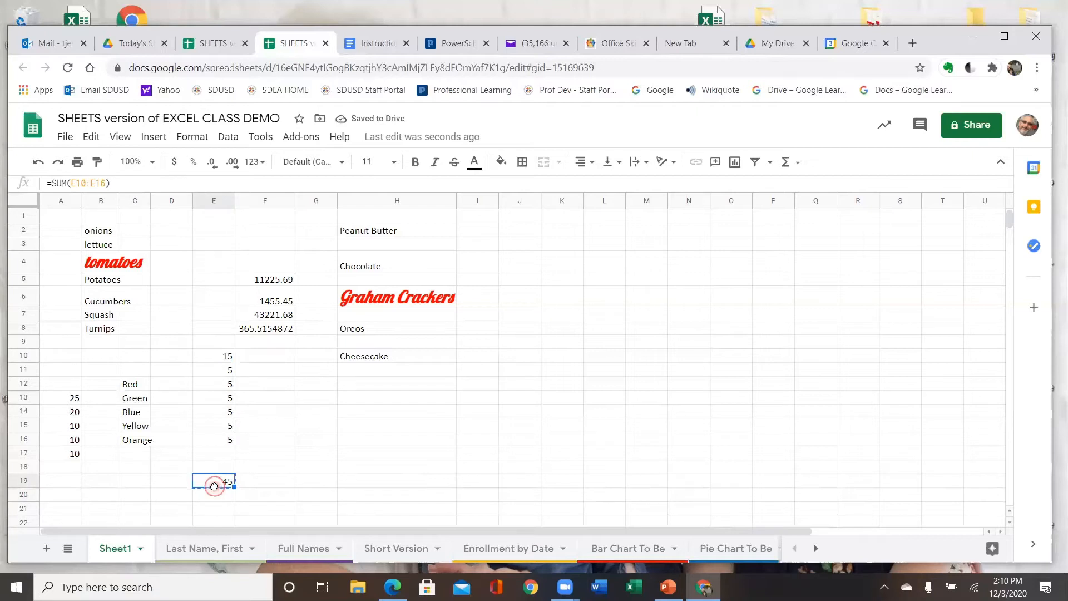
drag(214, 486, 373, 440)
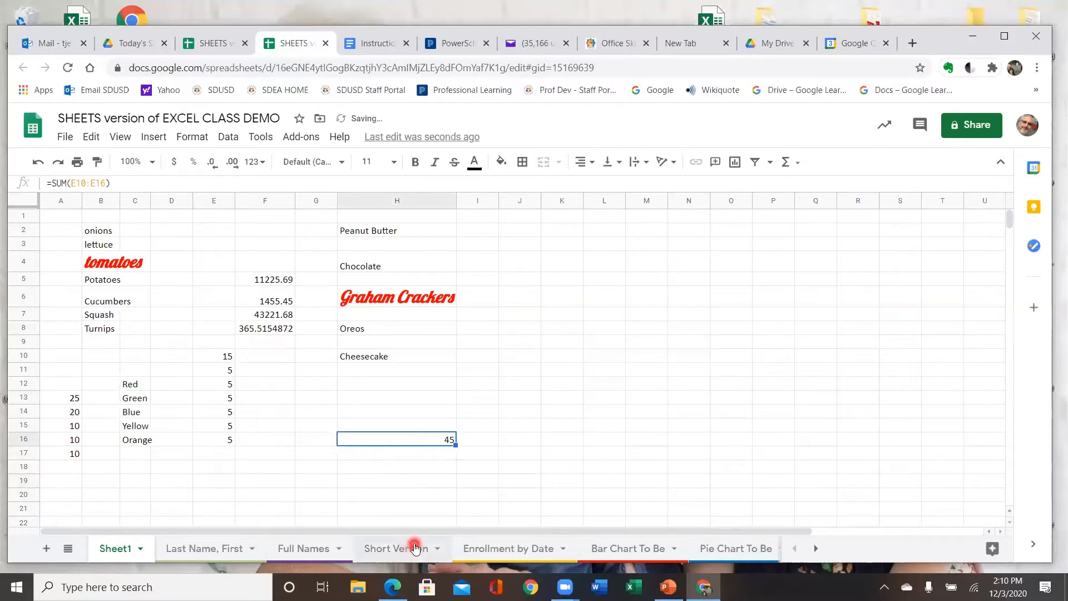
click(226, 452)
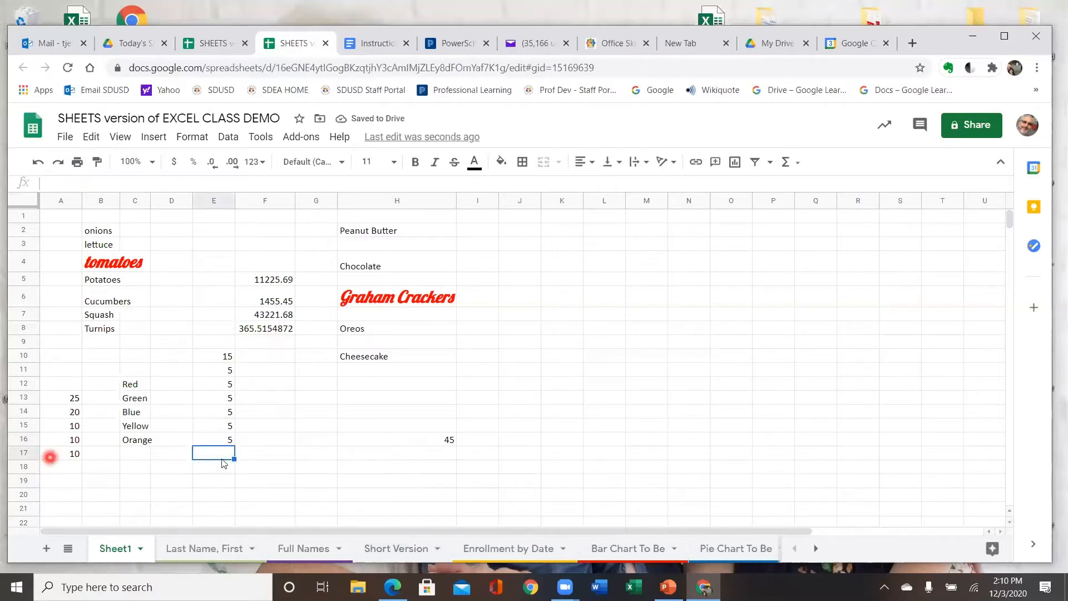
click(227, 453)
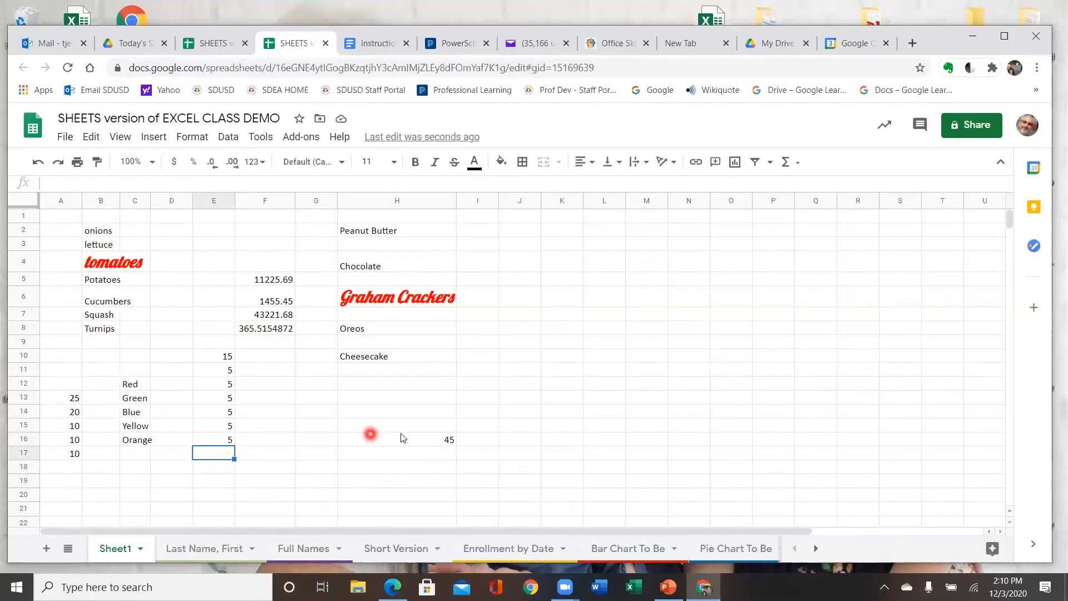
Extend the formula in H16 to cover empty rows, making it =SUM(E10:E20).
click(423, 438)
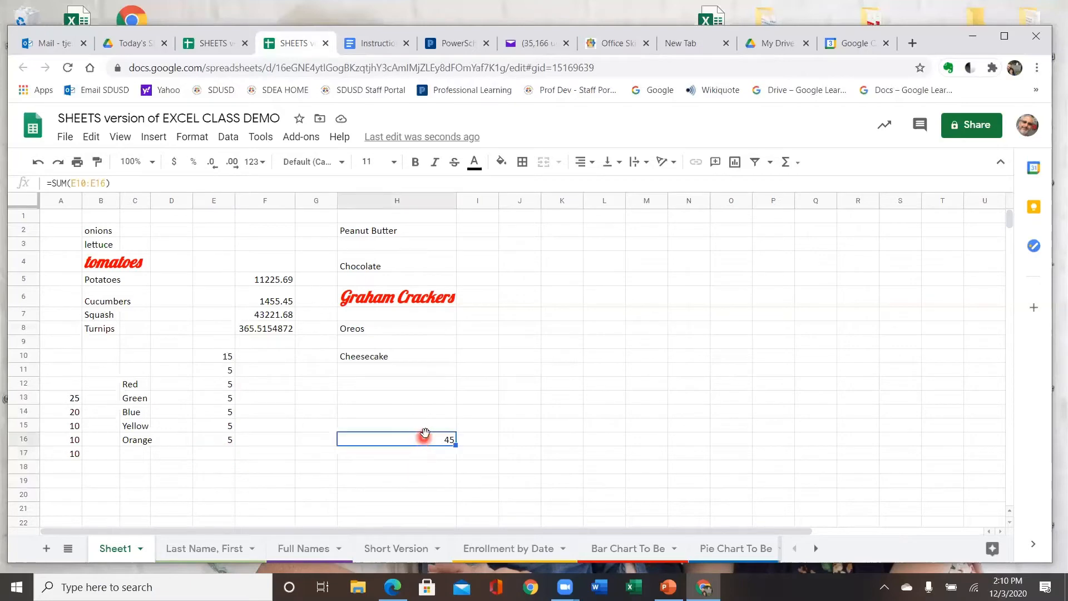
click(104, 183)
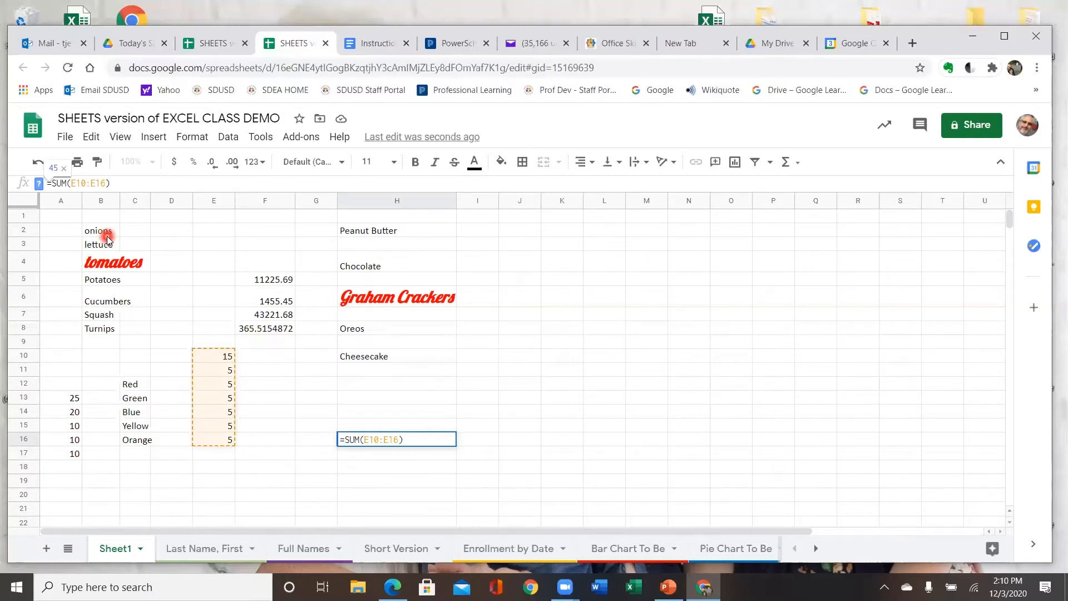
key(BackSpace)
key(BackSpace)
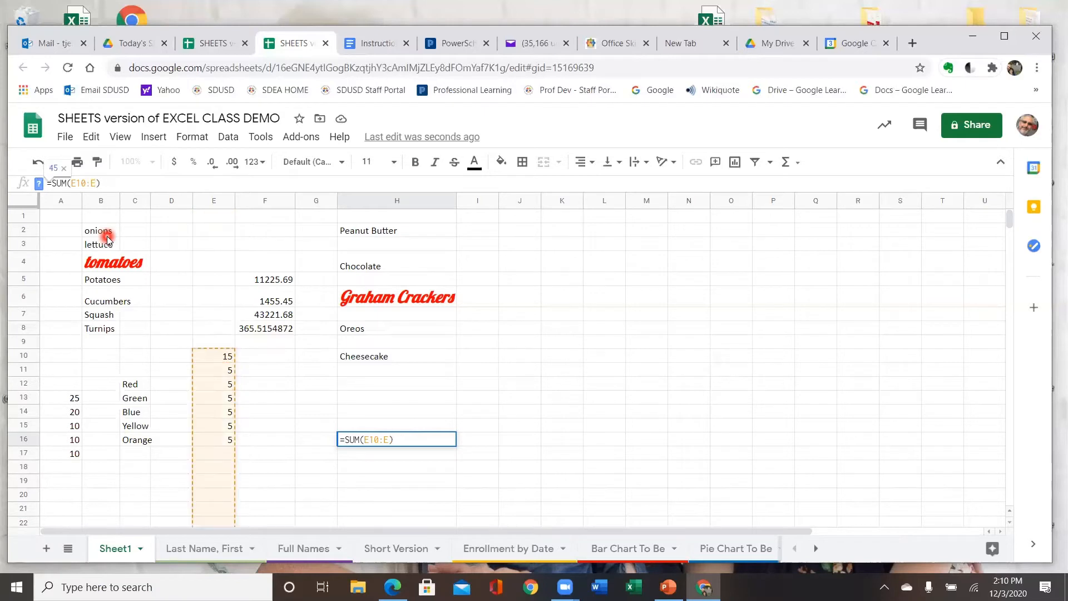
text(20)
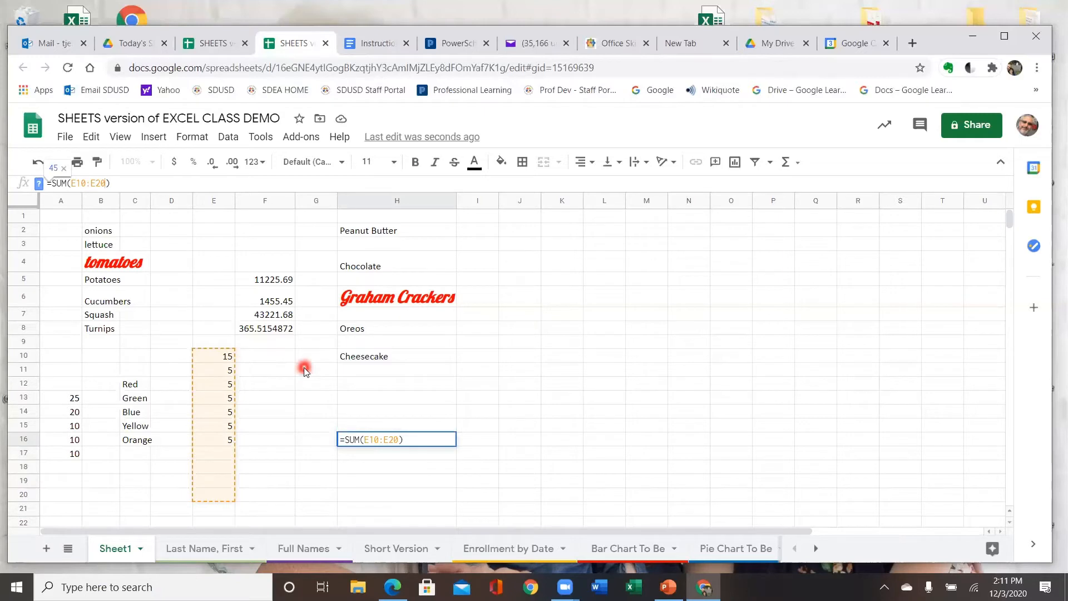
key(Return)
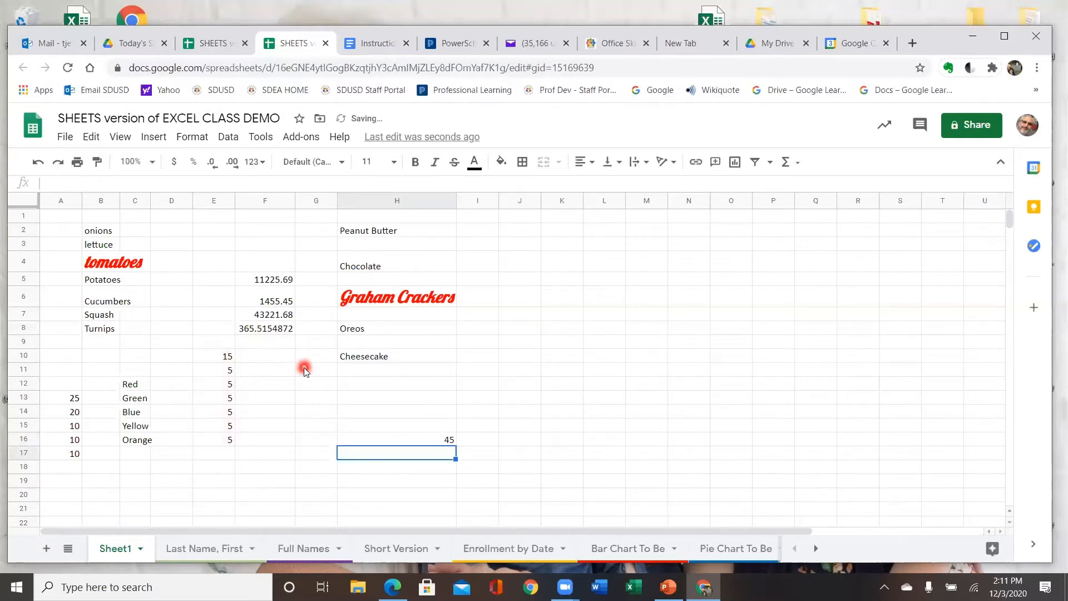
Enter 5 in both E17 and E18, and select H16 to review its formula.
click(222, 456)
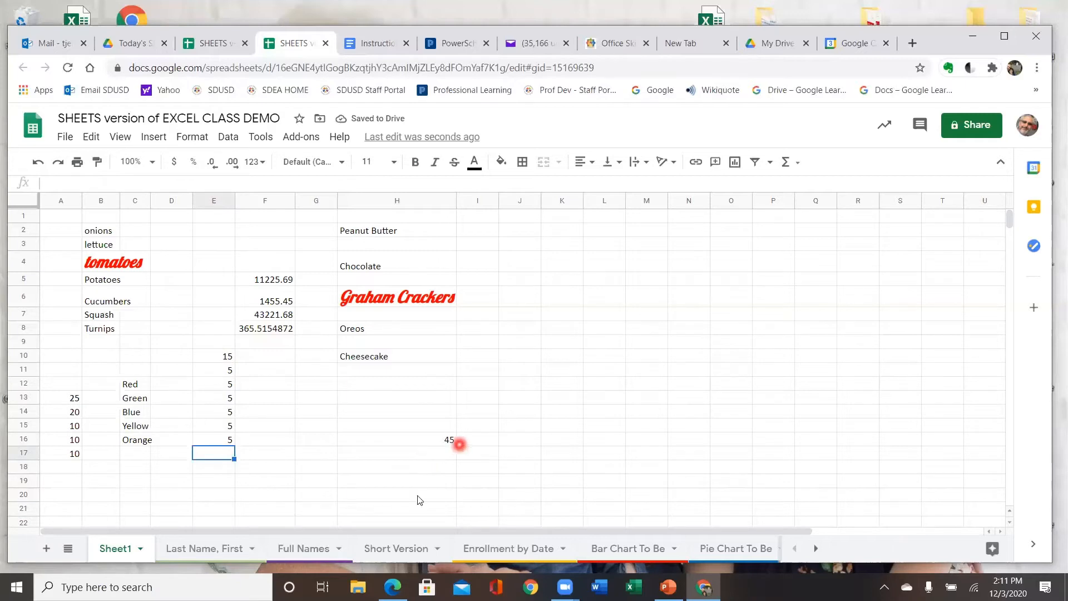
text(5)
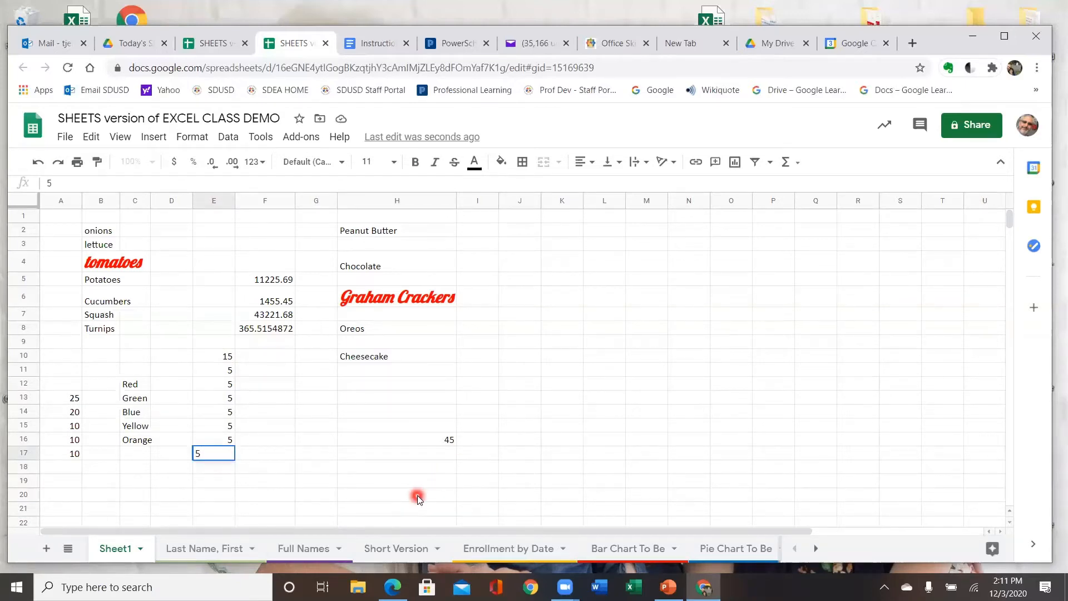
key(Return)
text(5)
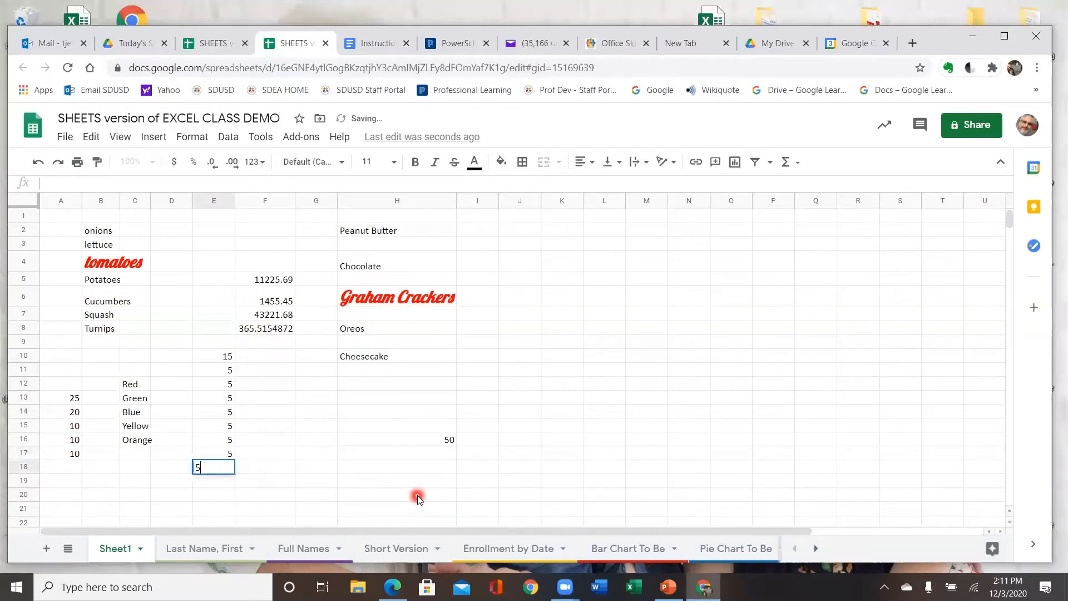
key(Return)
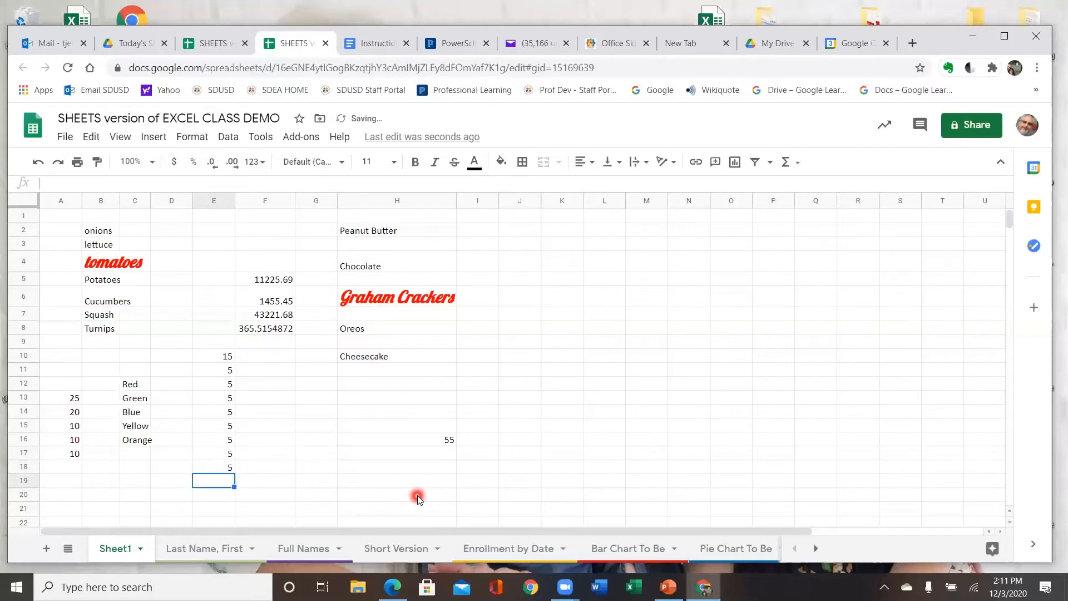
click(416, 437)
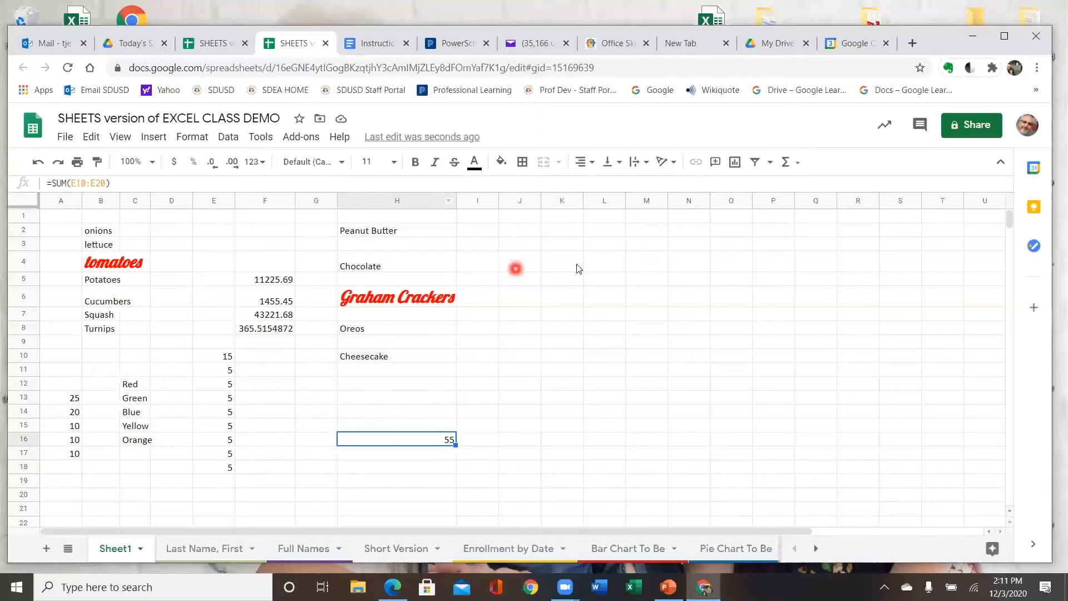
Look over the available function categories, including the full alphabetical list of all functions and the Array functions.
click(797, 166)
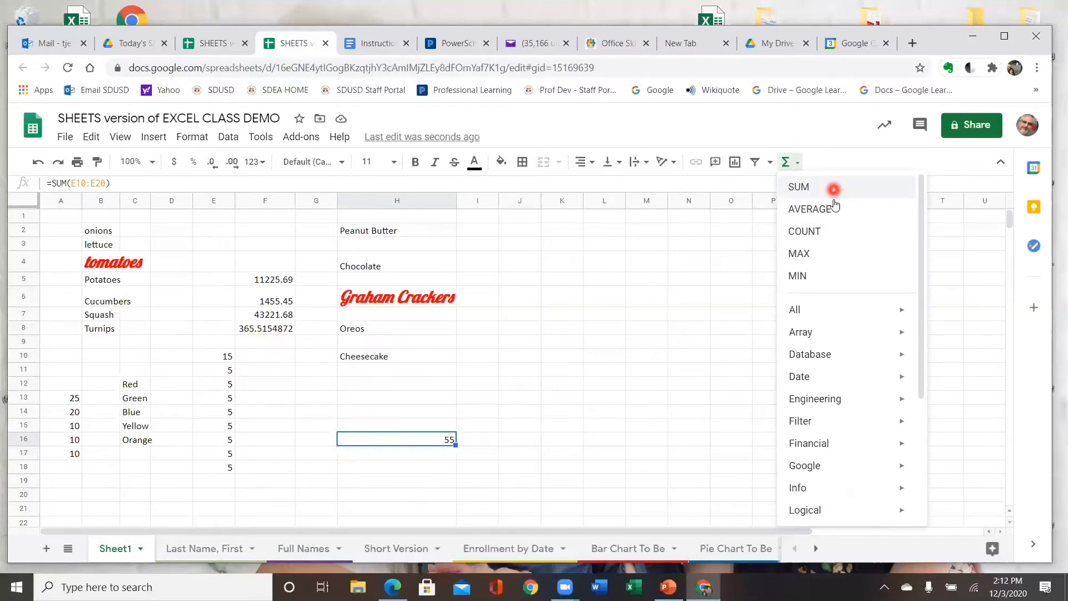
scroll(839, 426, down, 3)
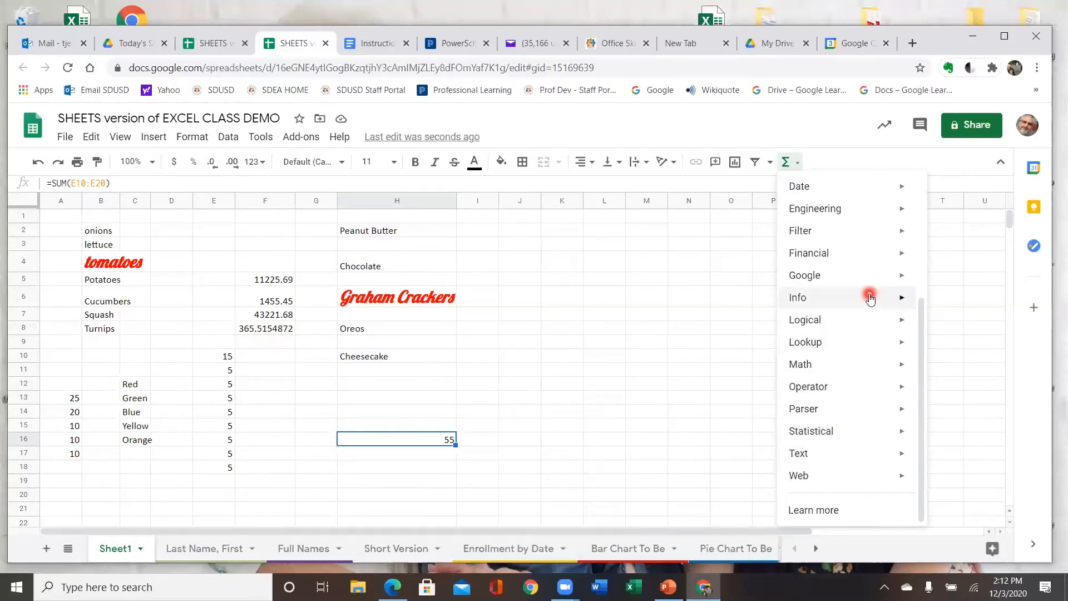
mouse_move(881, 233)
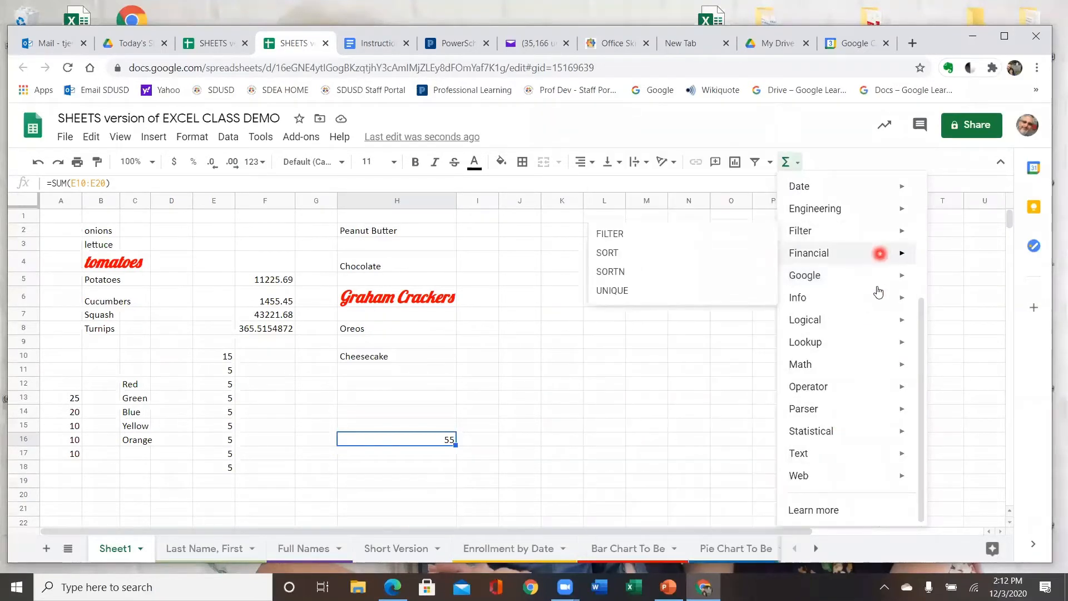
scroll(867, 270, up, 2)
scroll(870, 265, down, 1)
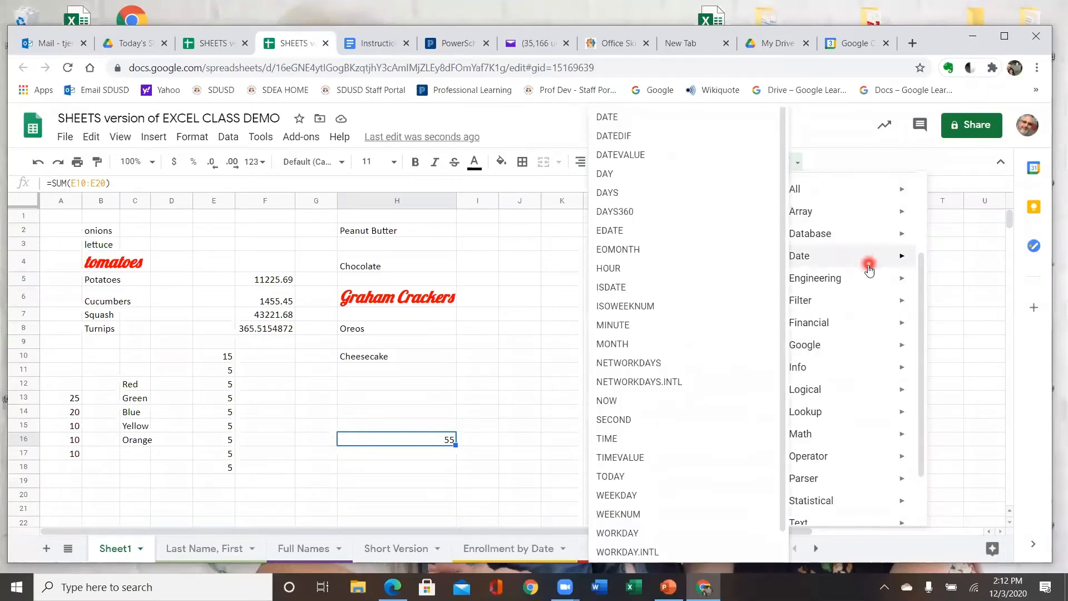
scroll(869, 264, up, 2)
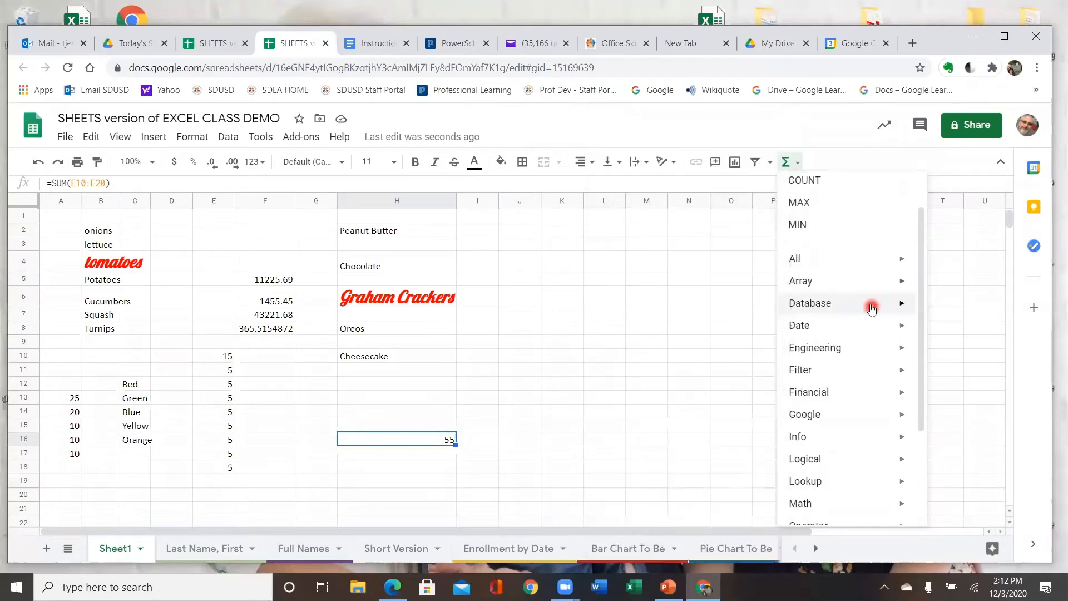
click(898, 261)
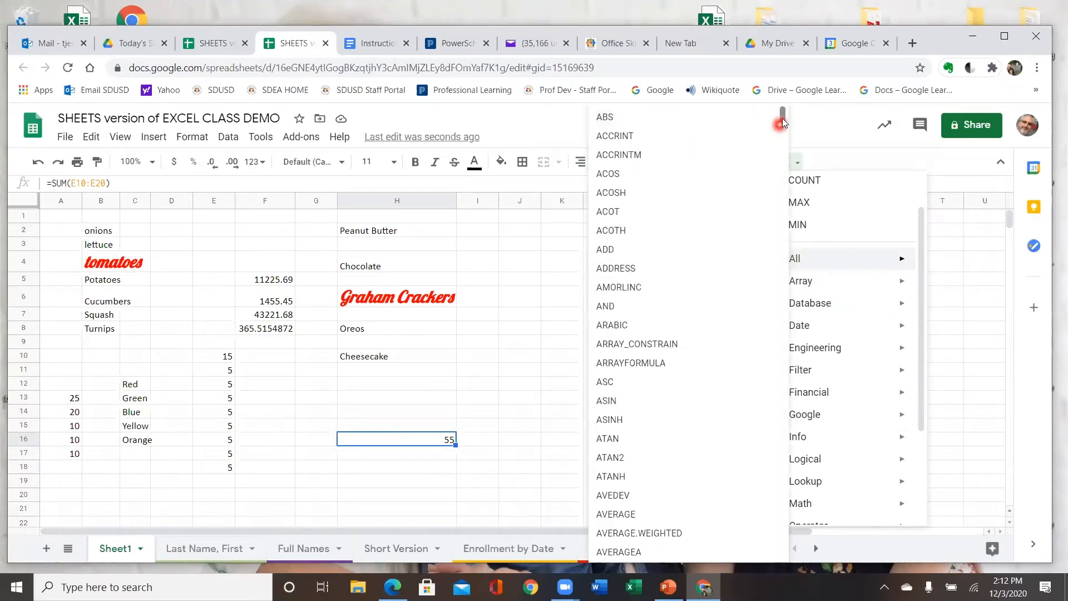
drag(783, 118, 734, 290)
click(834, 288)
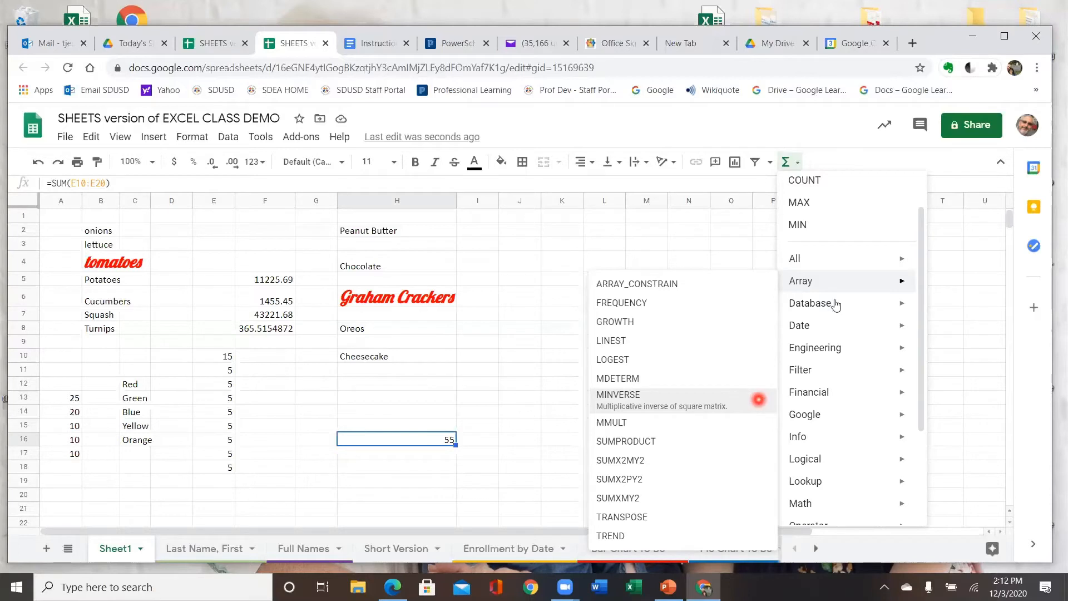
Examine the functions offered in the Database, Engineering, Math and Text categories.
mouse_move(844, 307)
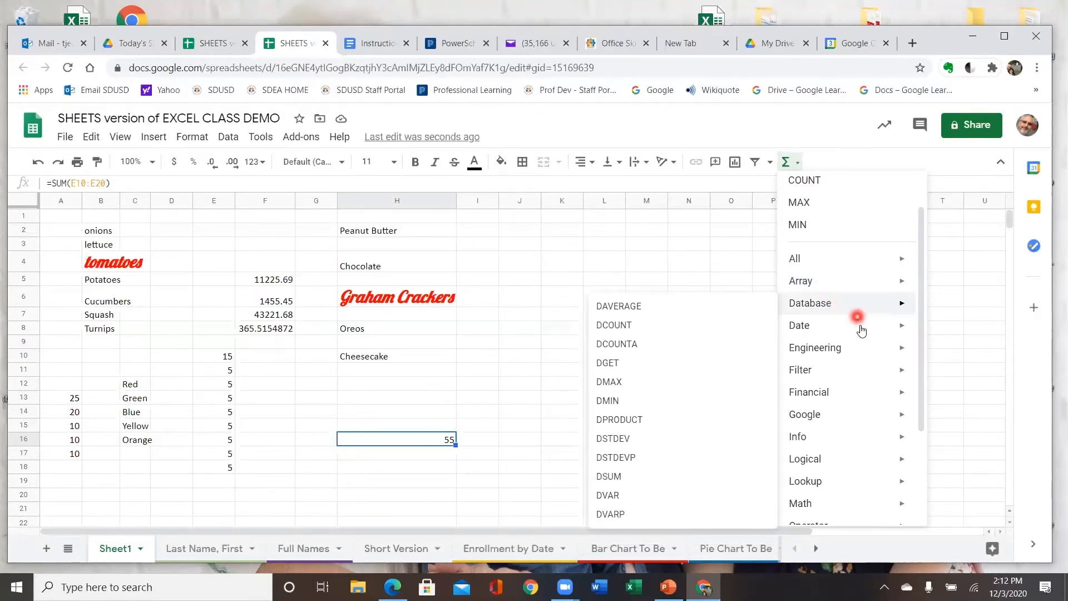
mouse_move(860, 348)
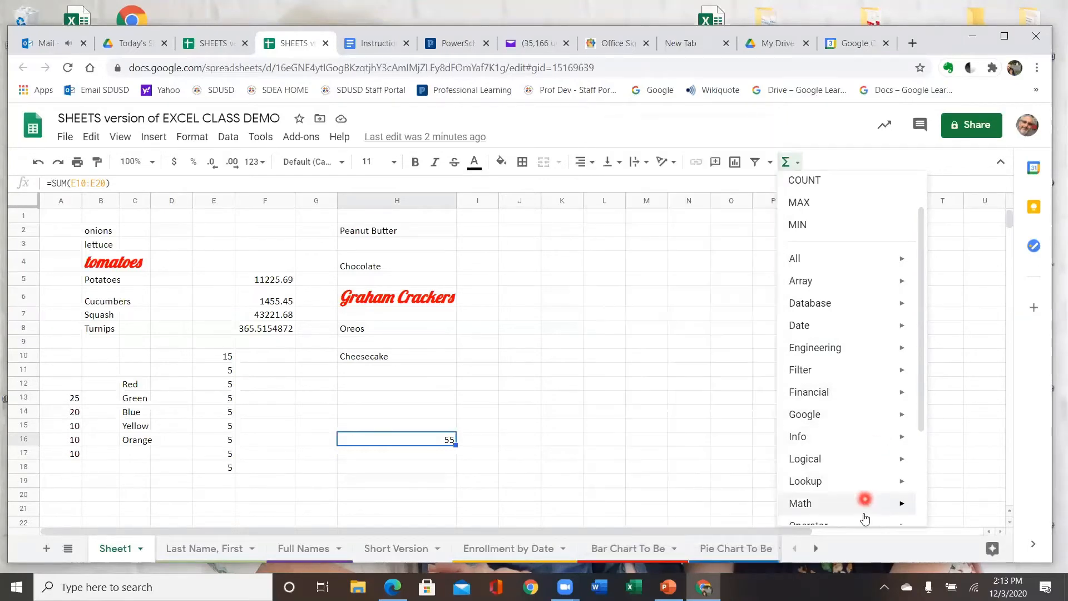
mouse_move(872, 505)
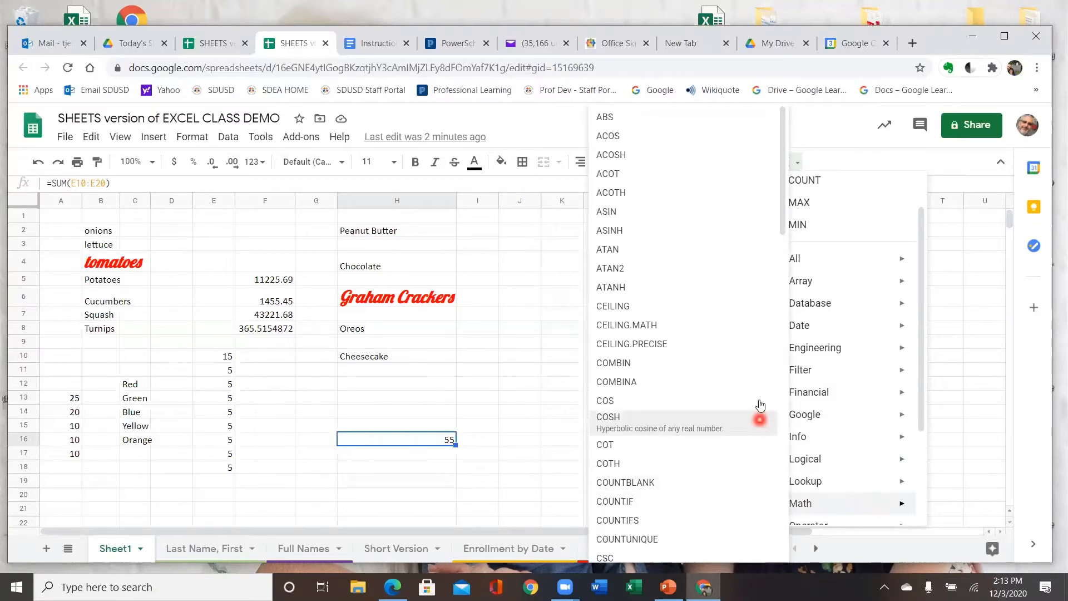
scroll(756, 378, down, 10)
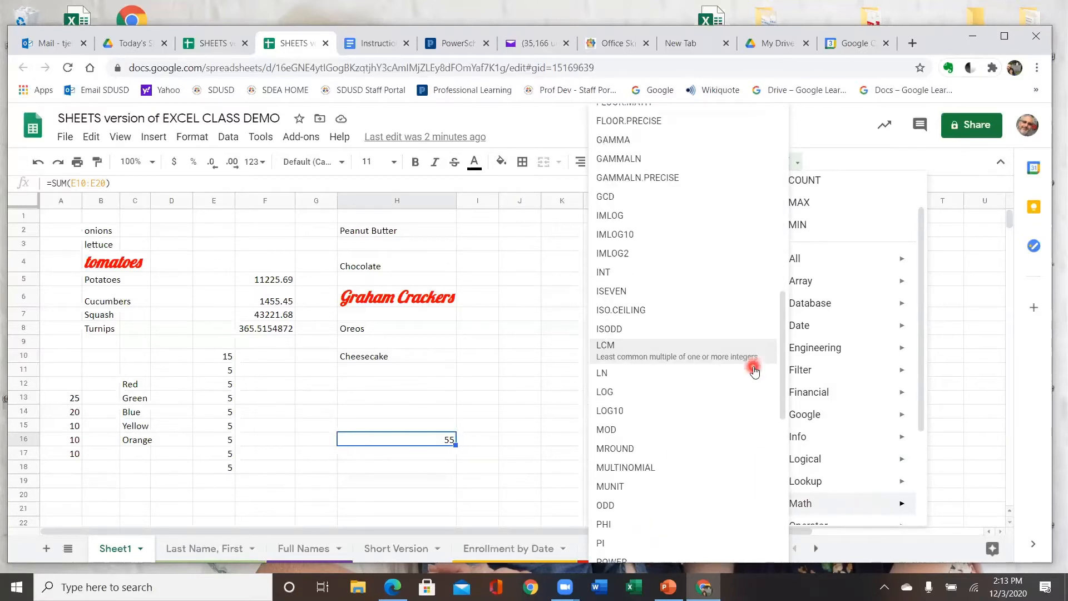
scroll(754, 371, down, 8)
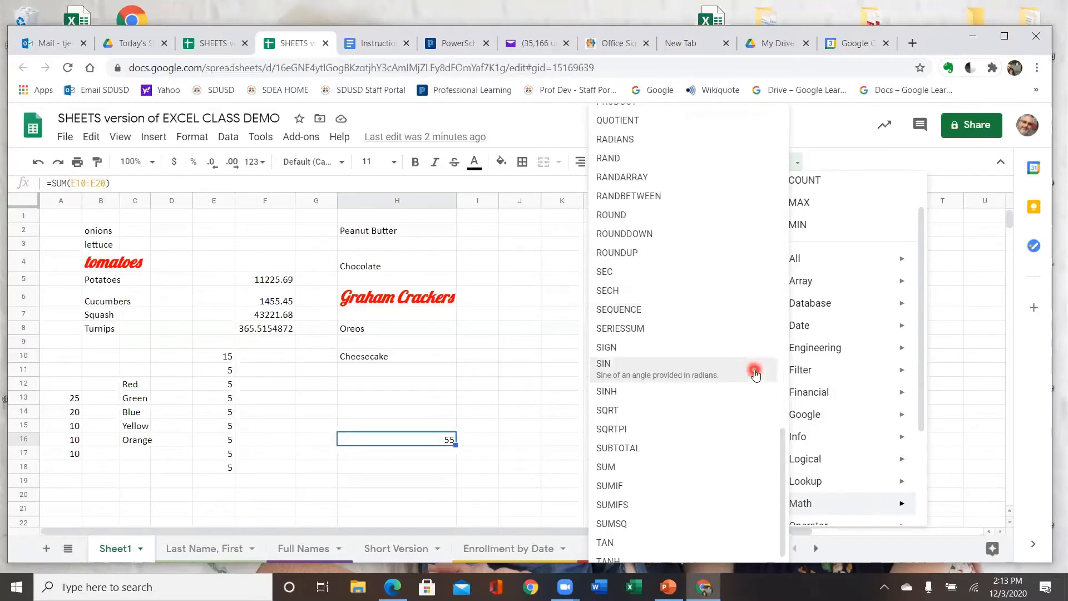
scroll(754, 374, down, 1)
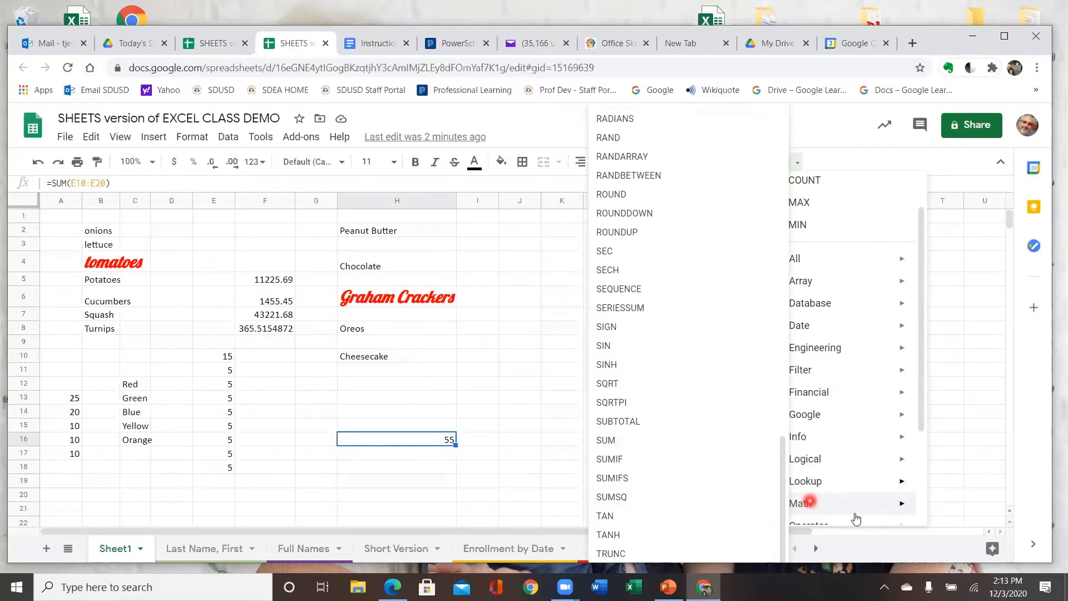
scroll(855, 504, down, 3)
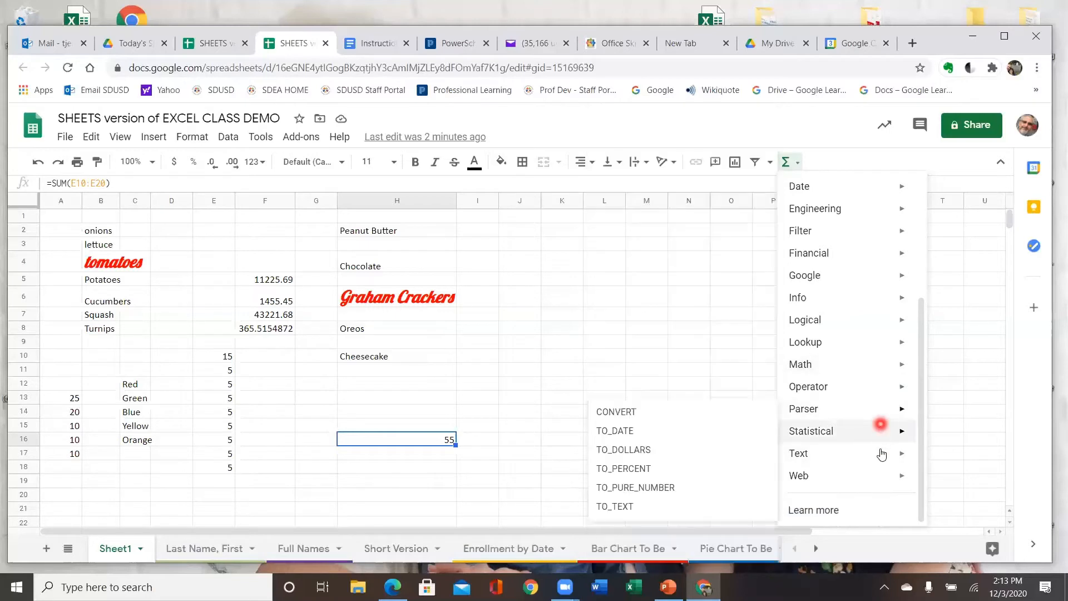
mouse_move(879, 457)
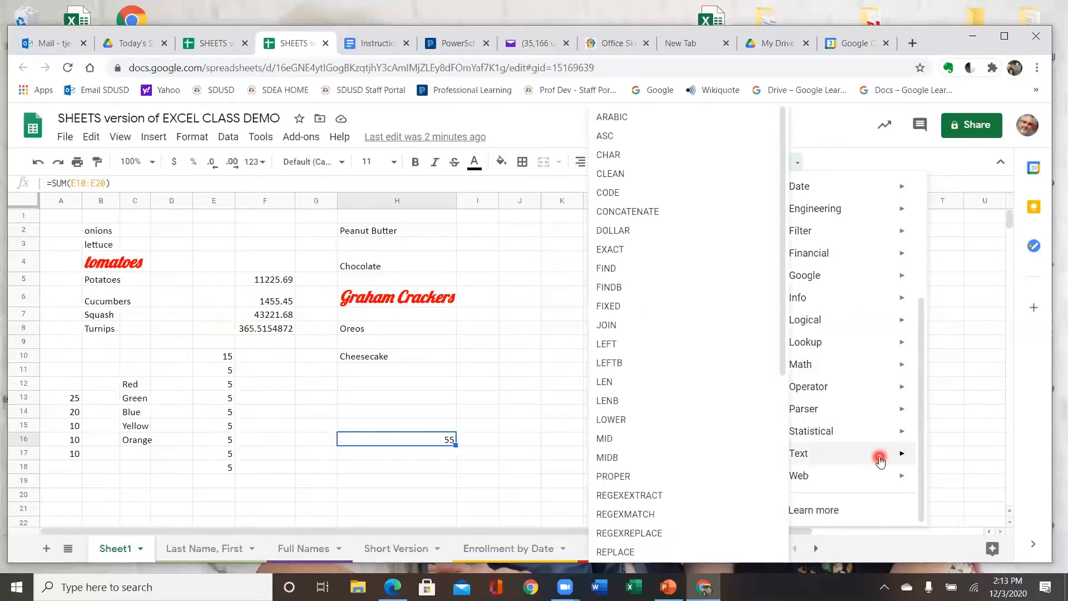
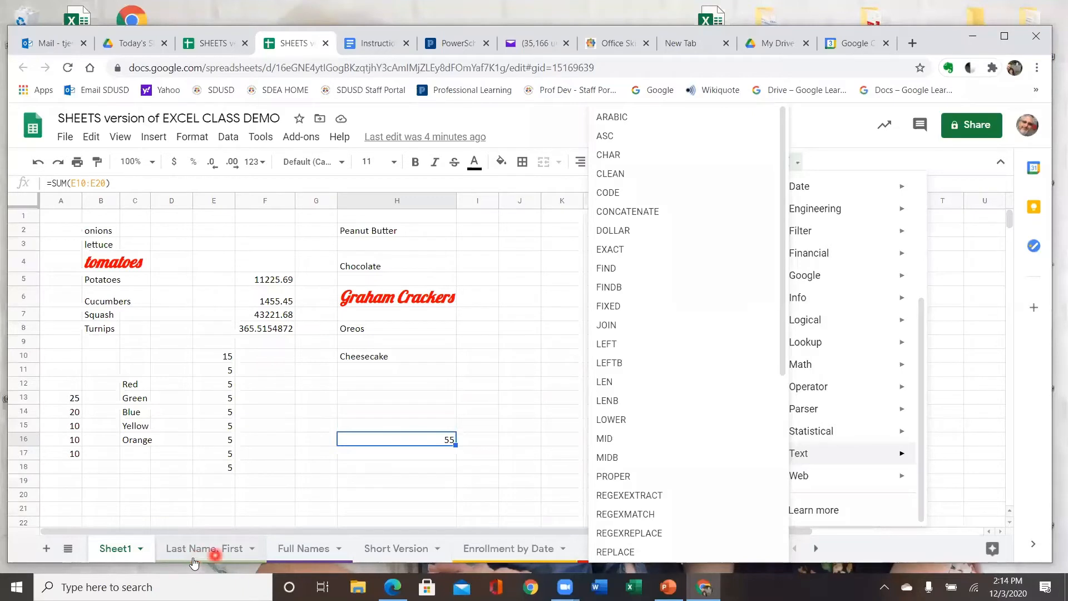
Change the tab color of Sheet1 to red.
right_click(102, 552)
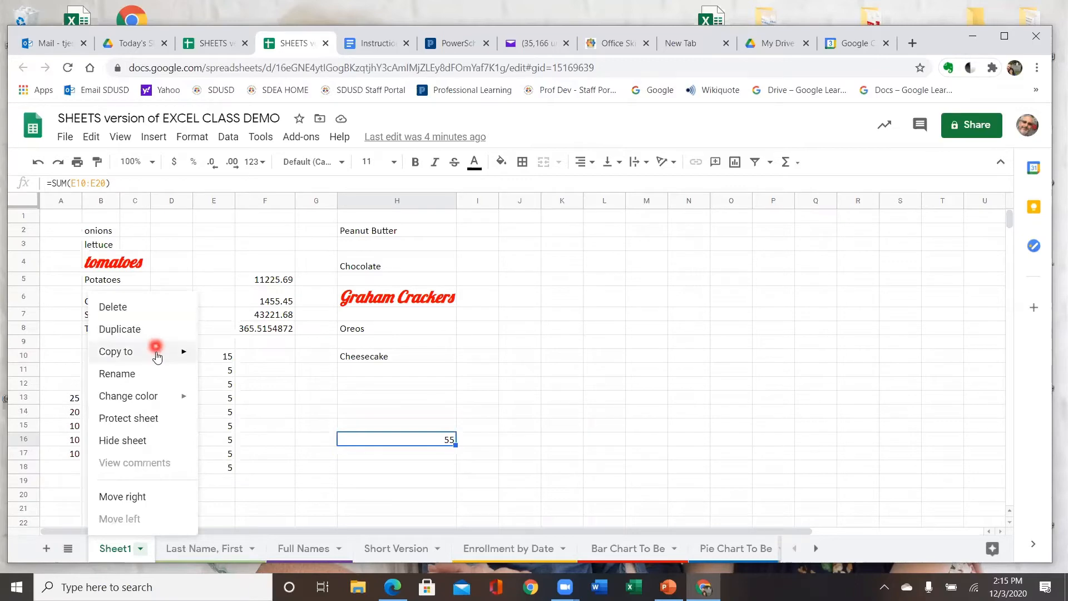
mouse_move(157, 356)
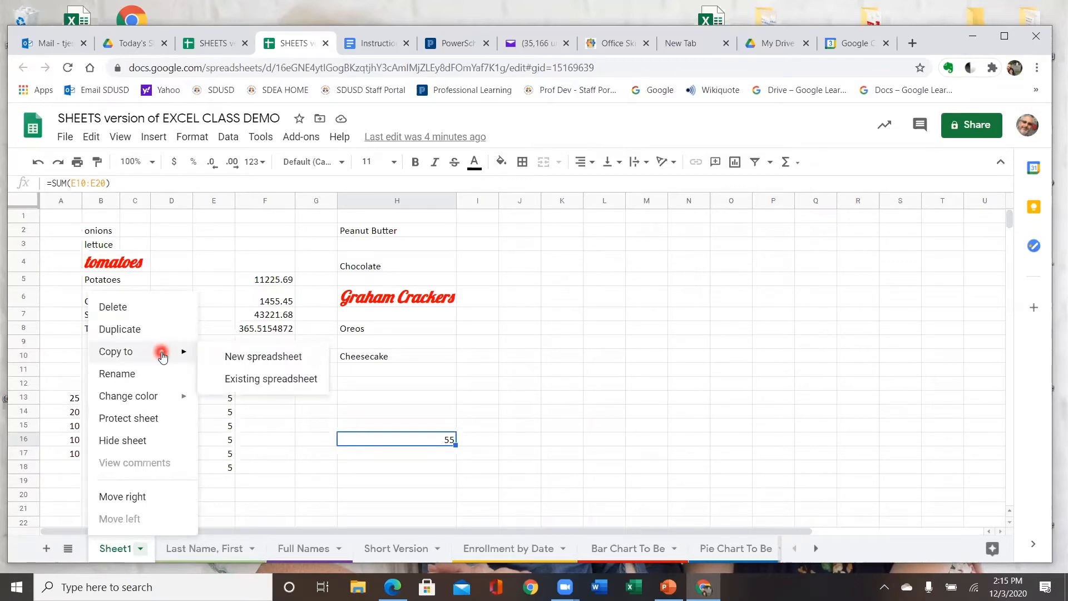
mouse_move(175, 403)
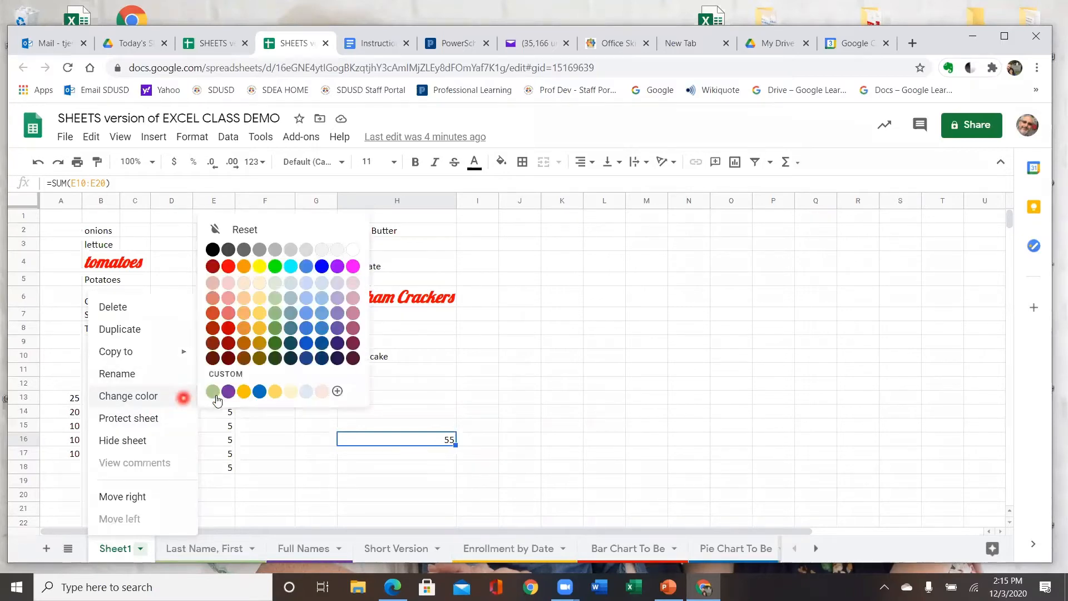
click(230, 270)
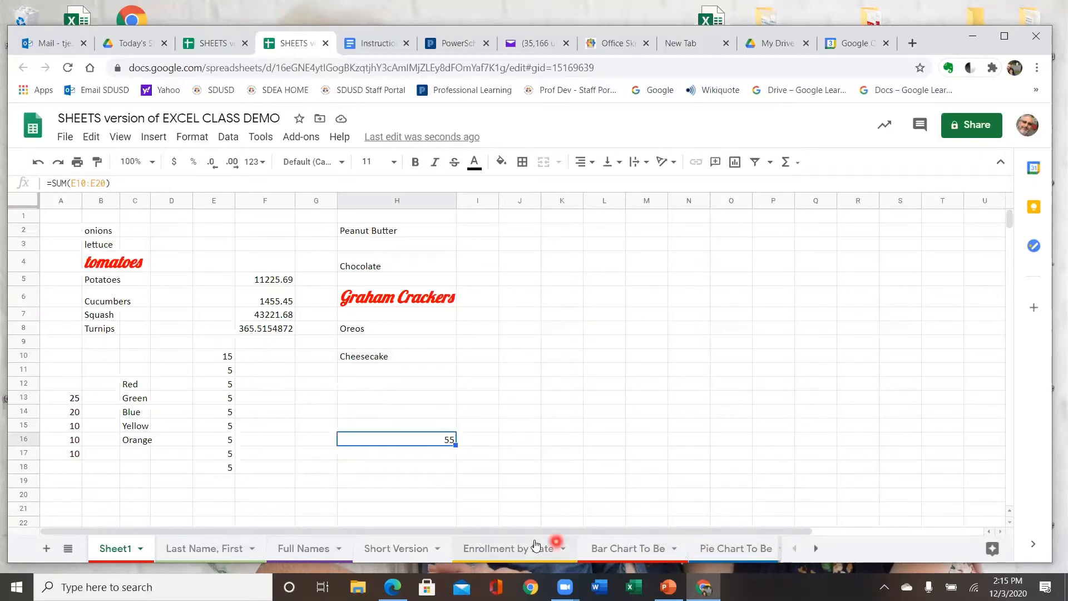
Rename Sheet1 as Fred.
double_click(118, 551)
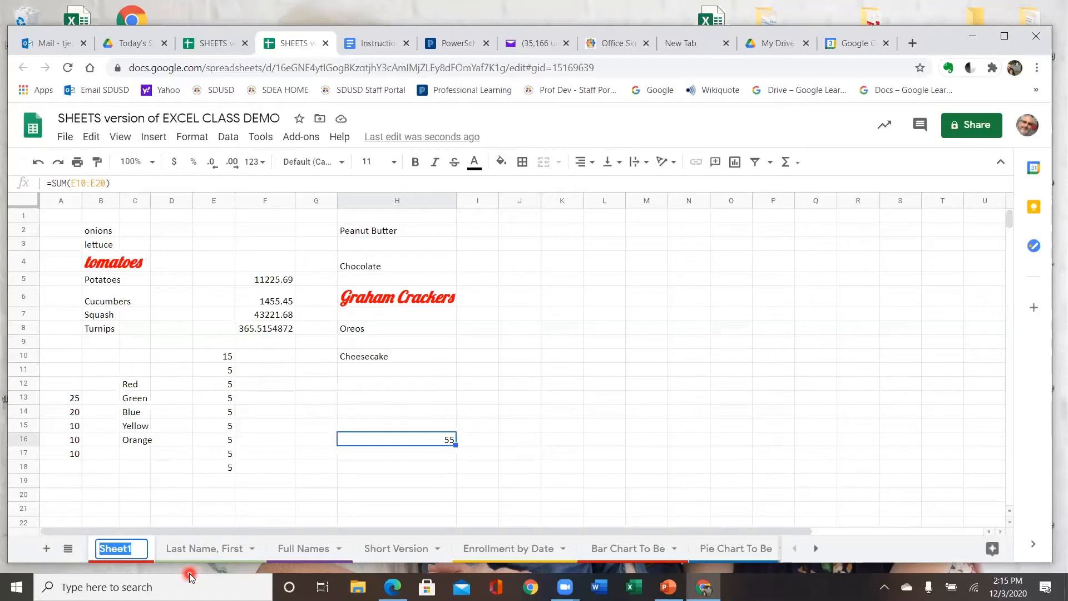
text(Fred)
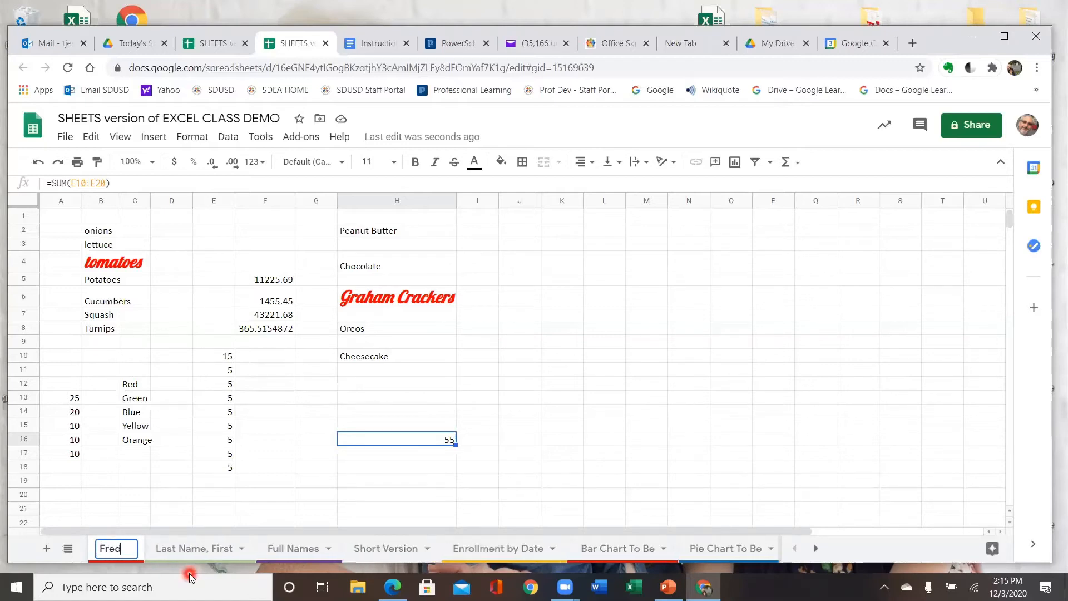
click(187, 493)
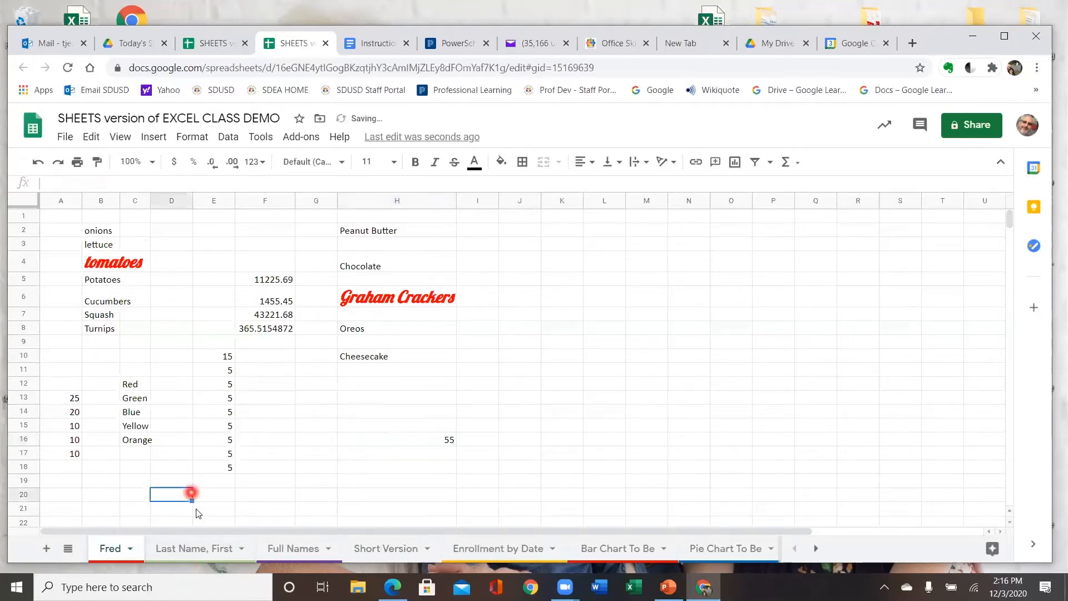
right_click(117, 553)
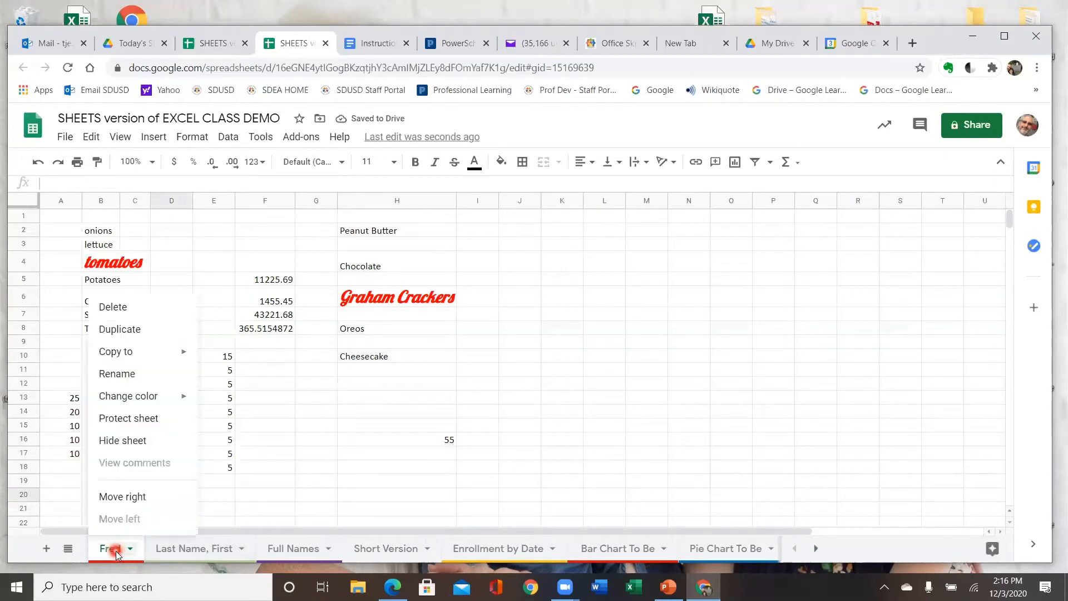
click(131, 373)
click(126, 511)
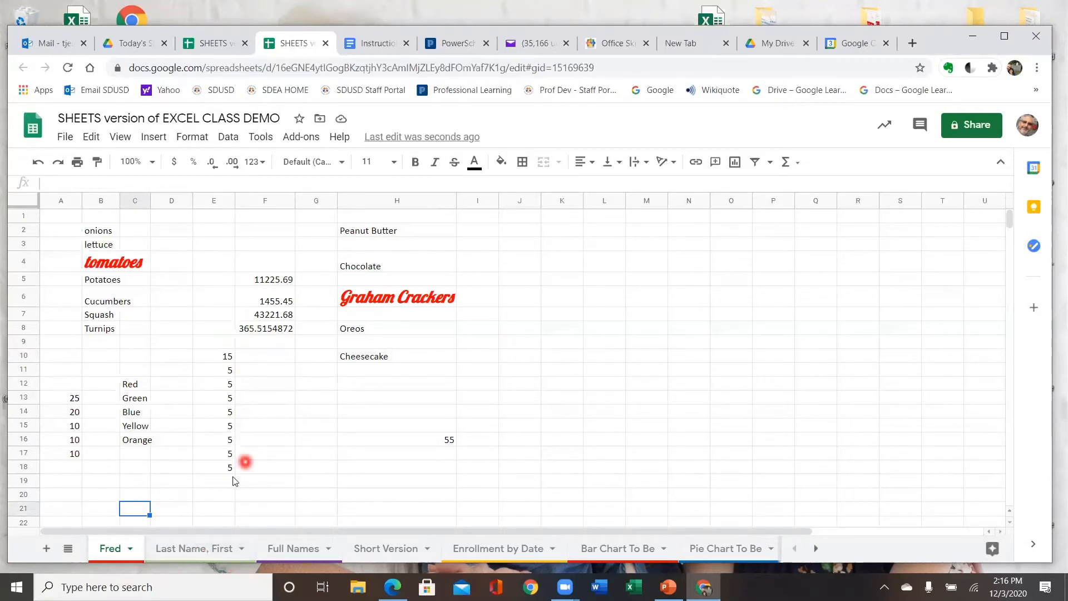
Switch to the Last Name, First sheet and enlarge the whole page in the browser.
double_click(192, 561)
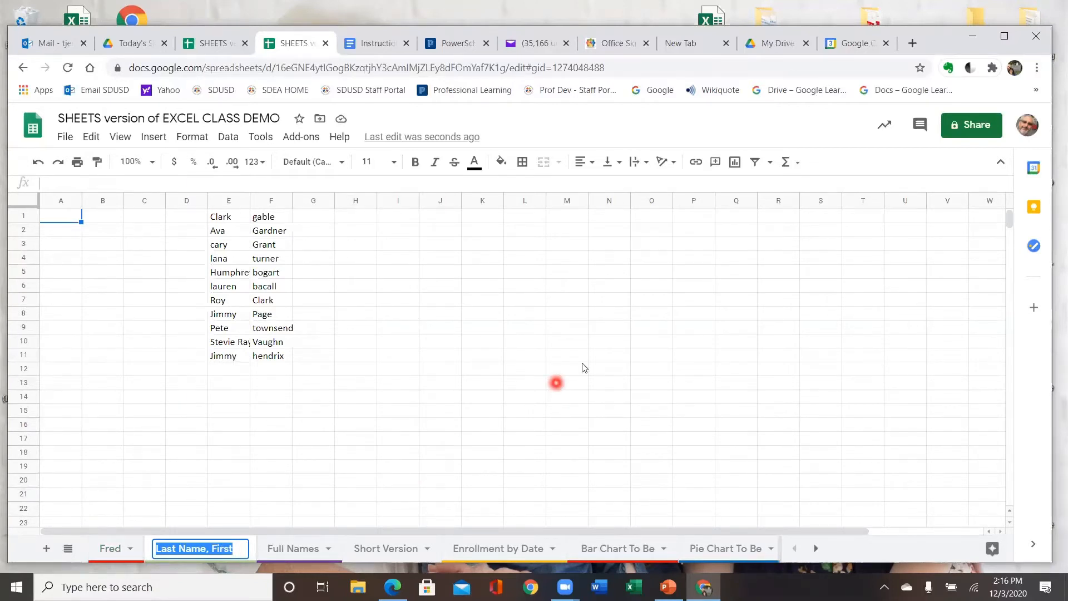
click(736, 123)
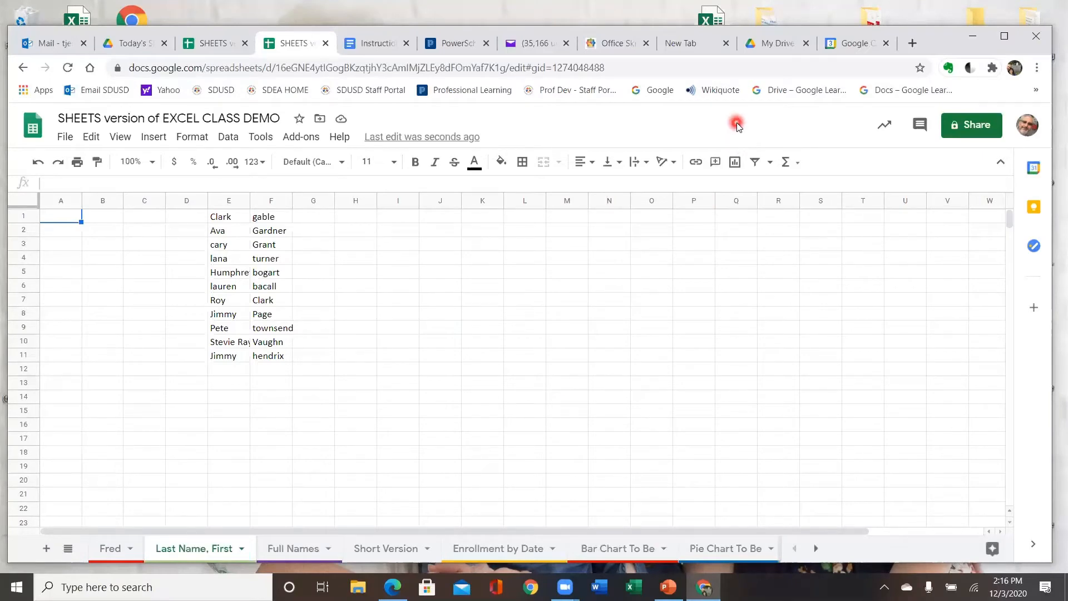
key(ctrl+equal)
key(ctrl+equal)
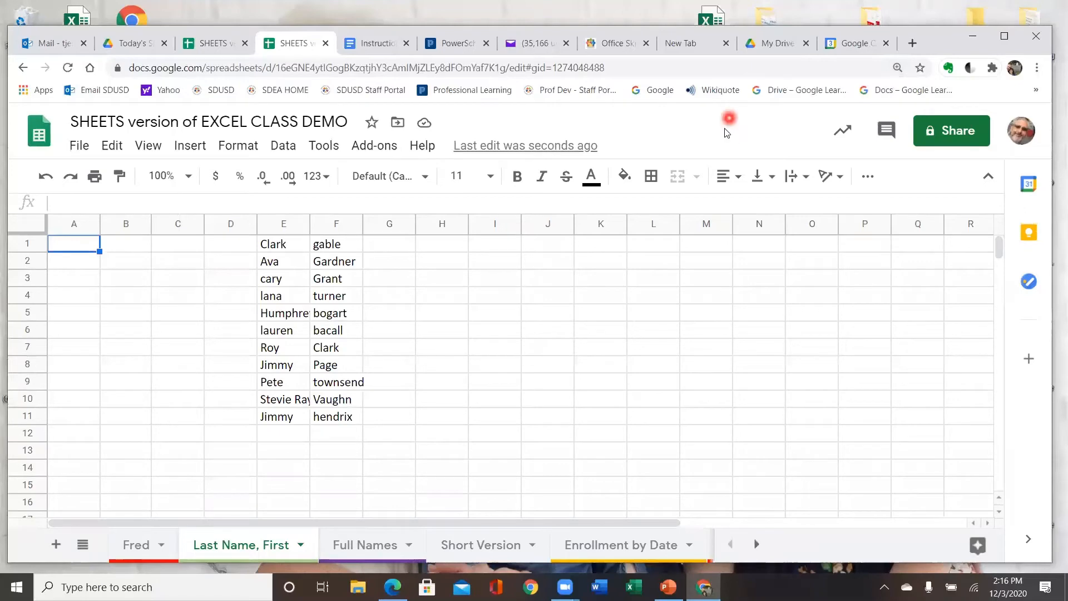
key(ctrl+equal)
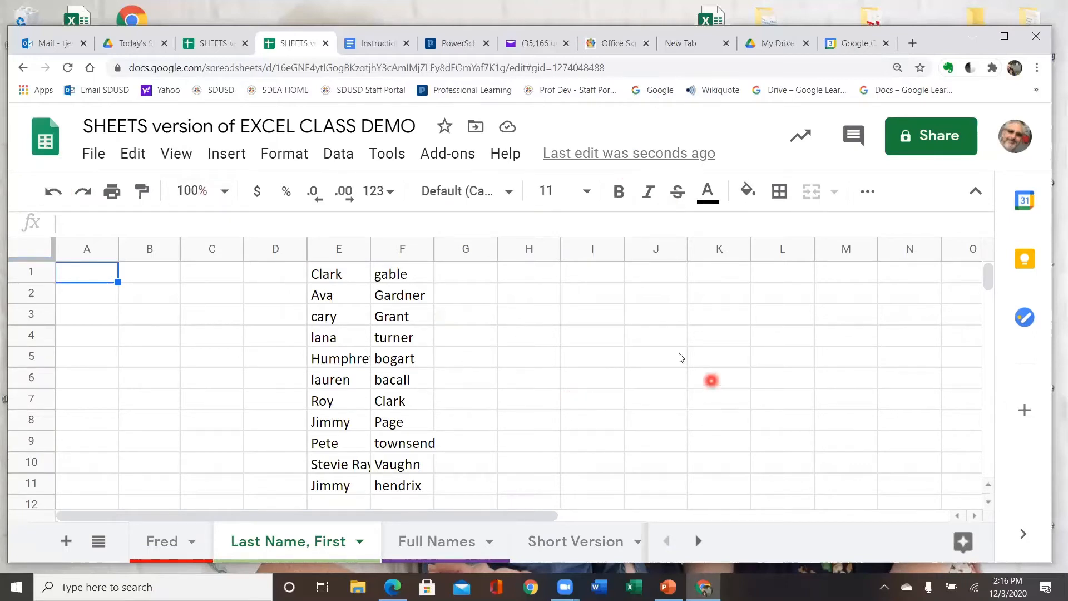
Select cell G1 beside the first pair of names and widen column G to about twice its width.
click(869, 193)
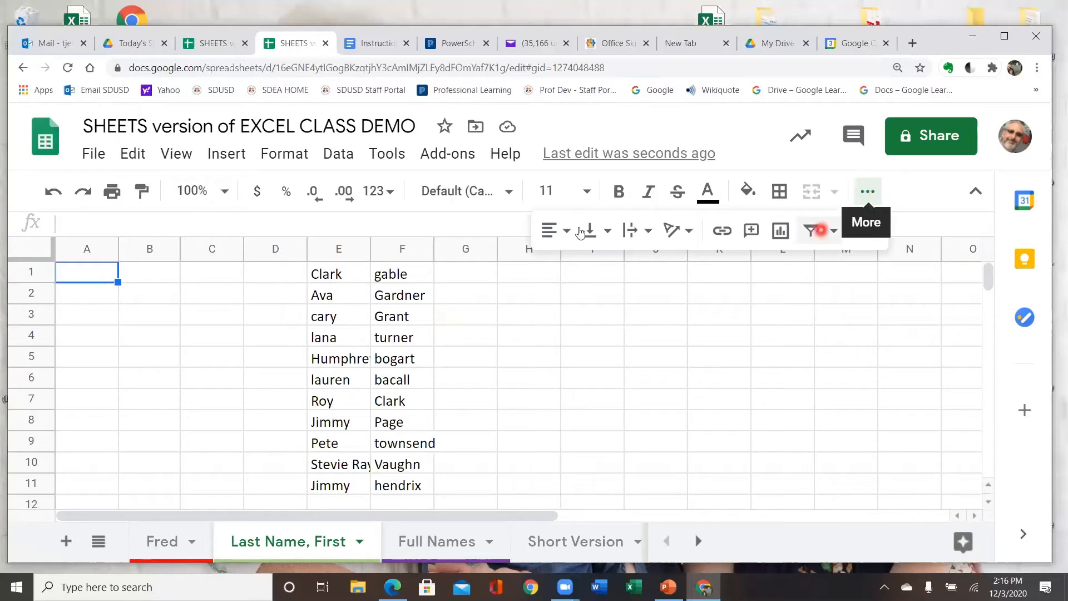
click(786, 396)
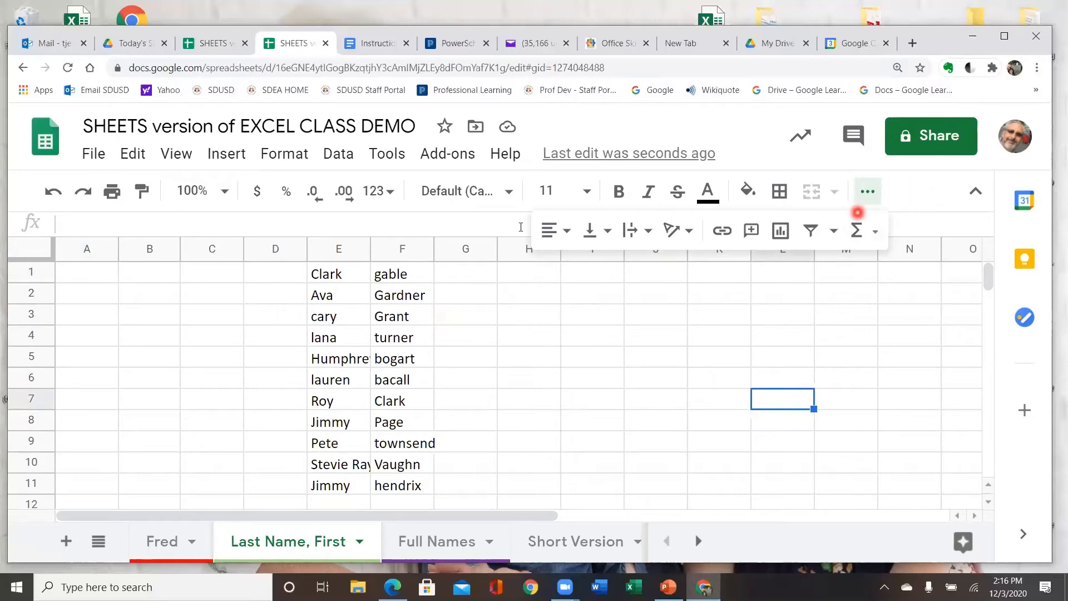
click(474, 222)
click(462, 281)
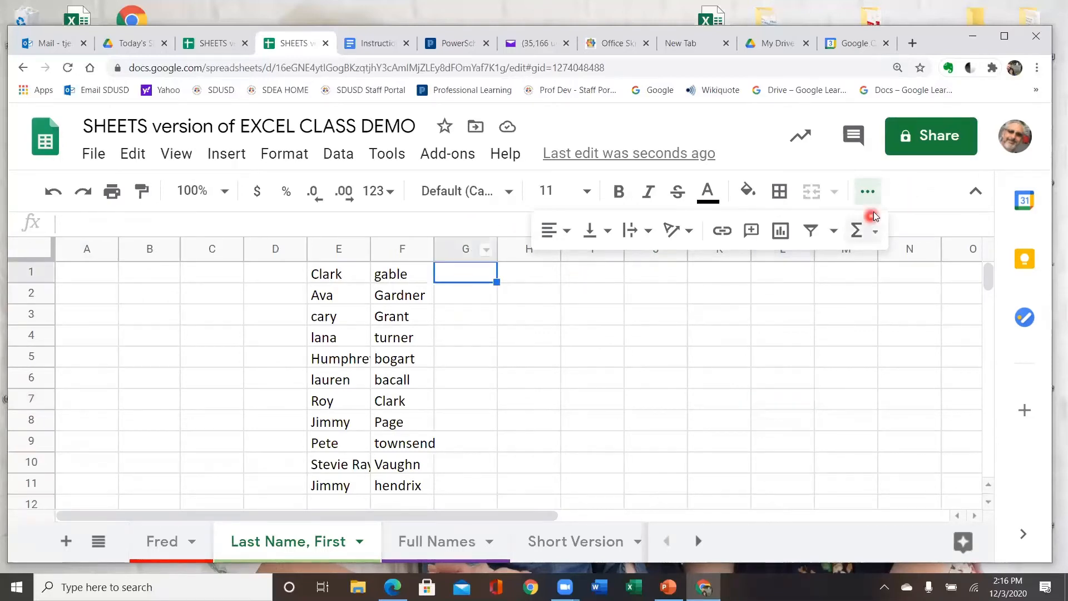
click(869, 190)
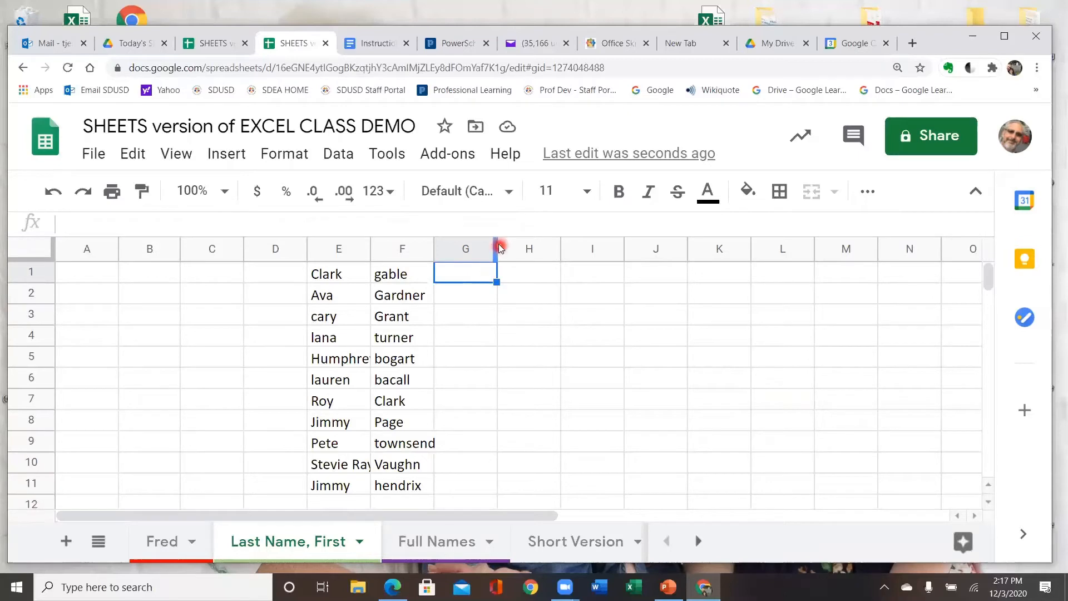
drag(496, 248, 562, 249)
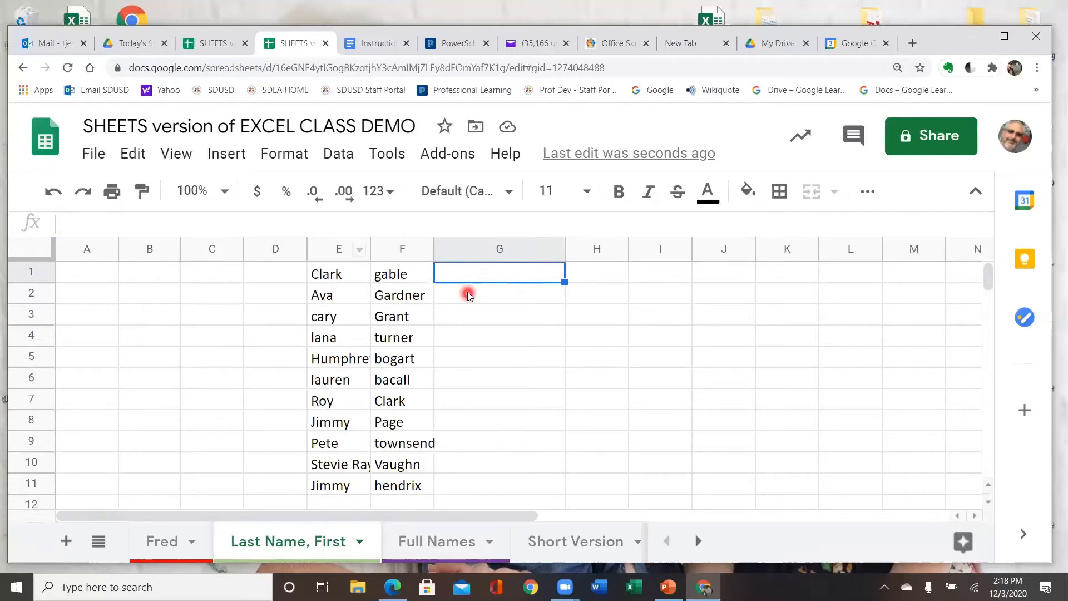
Examine the categories of available functions for cell G1, including the Engineering functions.
click(869, 193)
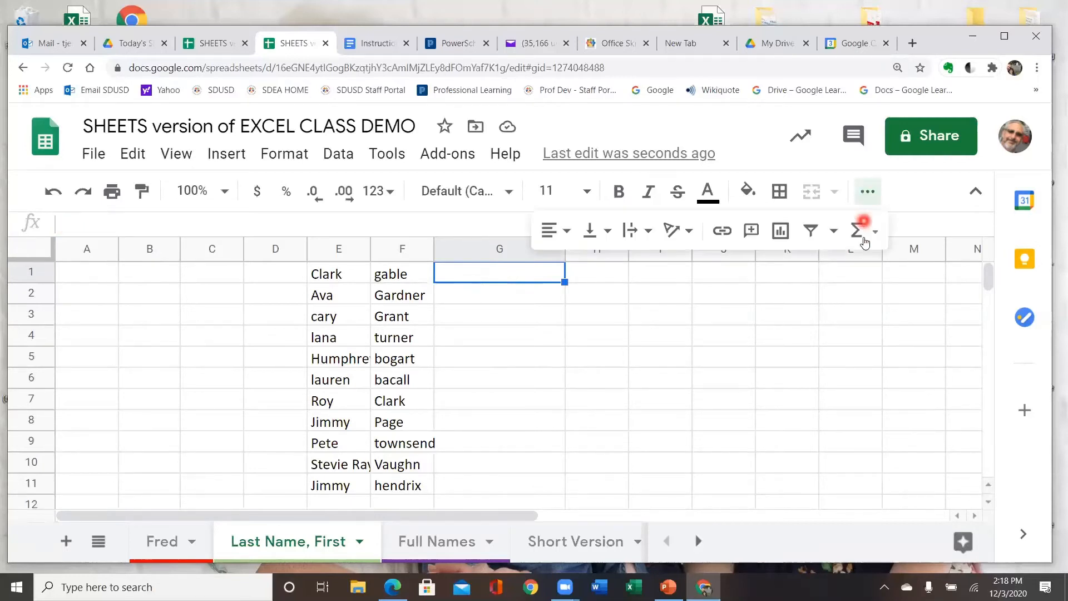
click(878, 233)
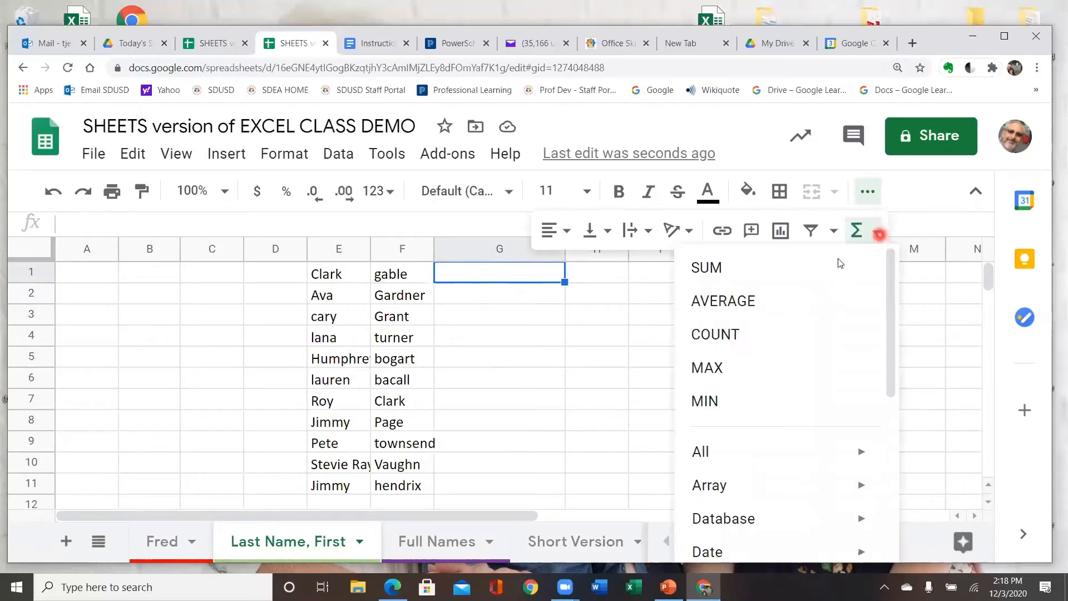
mouse_move(832, 488)
scroll(806, 490, down, 2)
scroll(834, 489, down, 1)
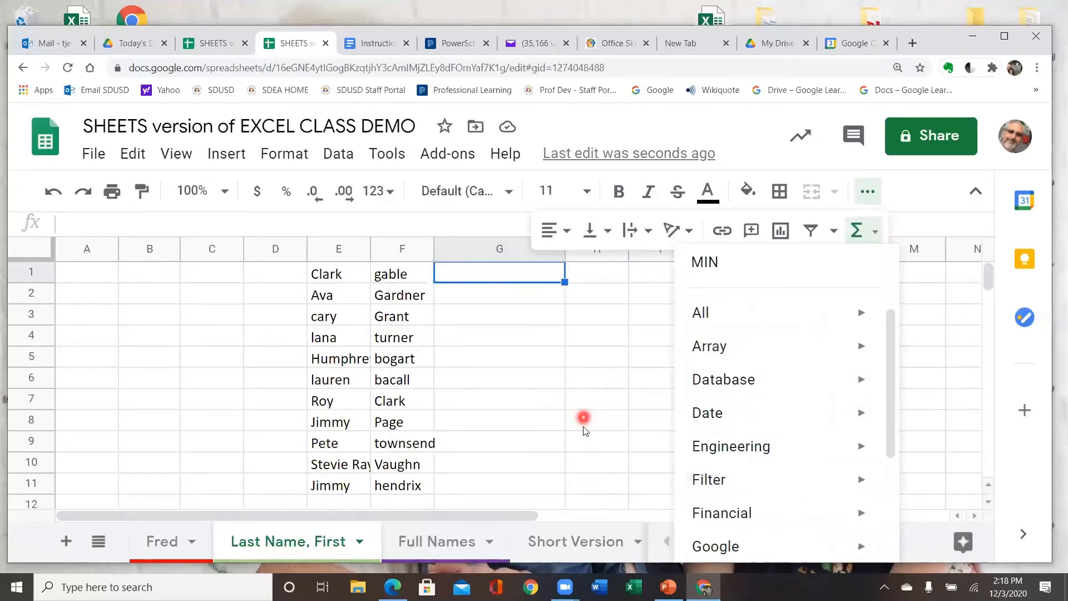
mouse_move(819, 443)
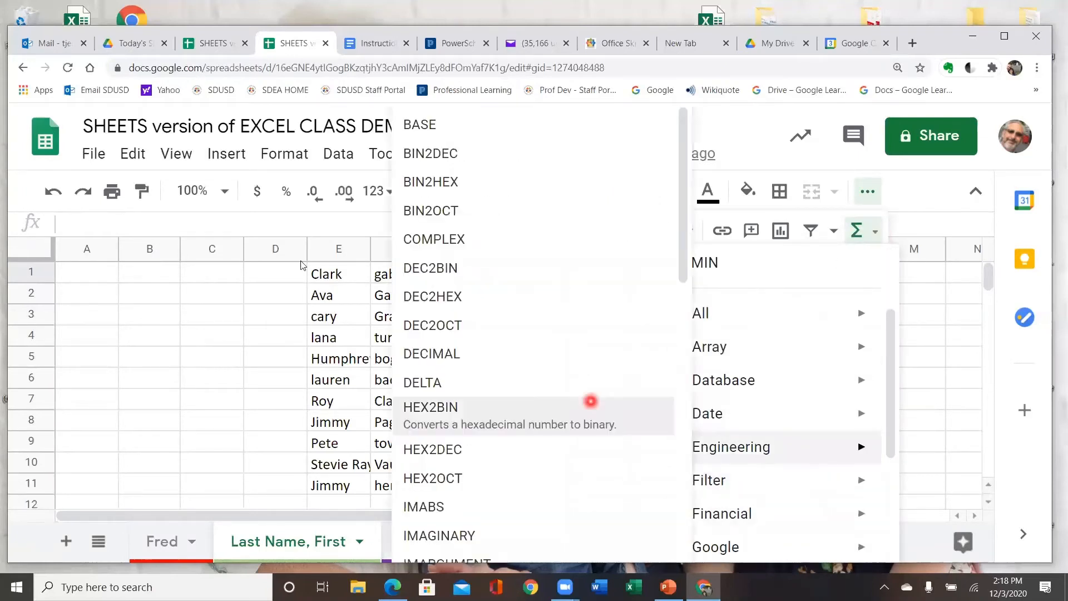
click(531, 280)
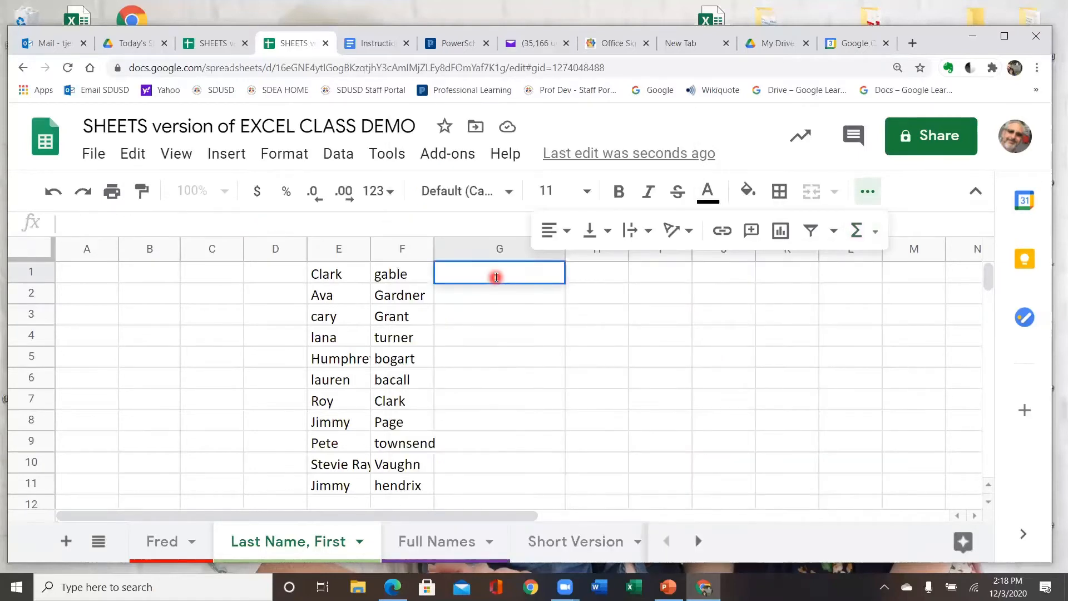
click(65, 225)
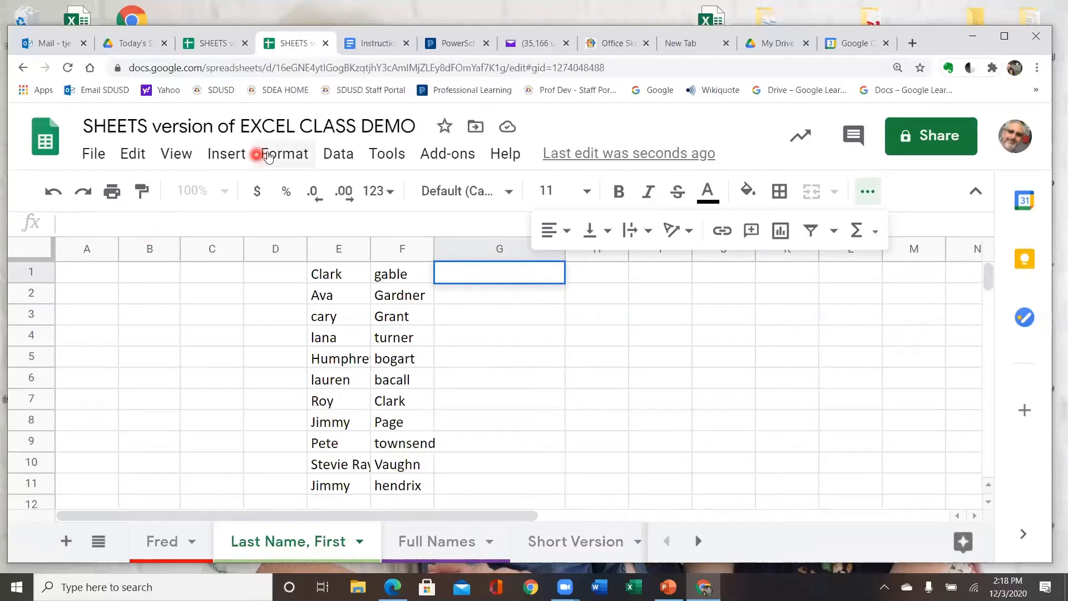
click(296, 161)
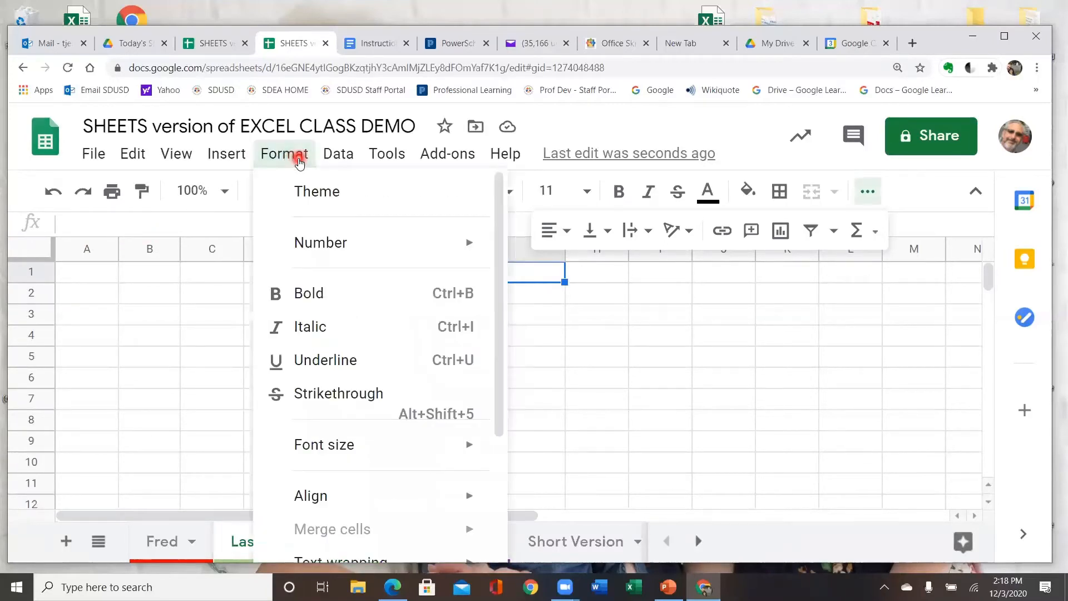
scroll(305, 256, down, 3)
mouse_move(315, 277)
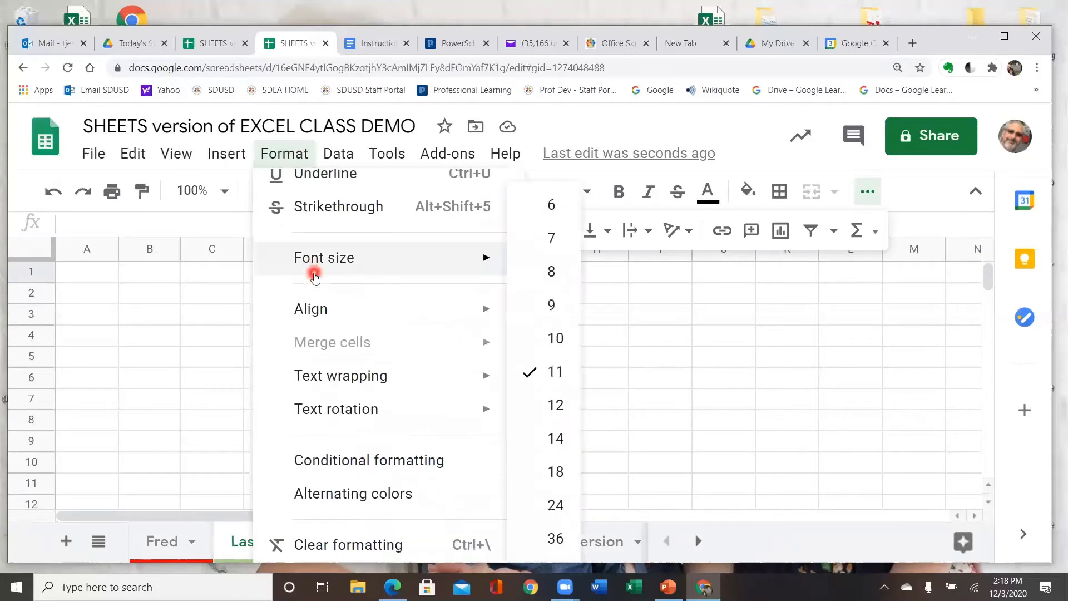
scroll(312, 275, up, 3)
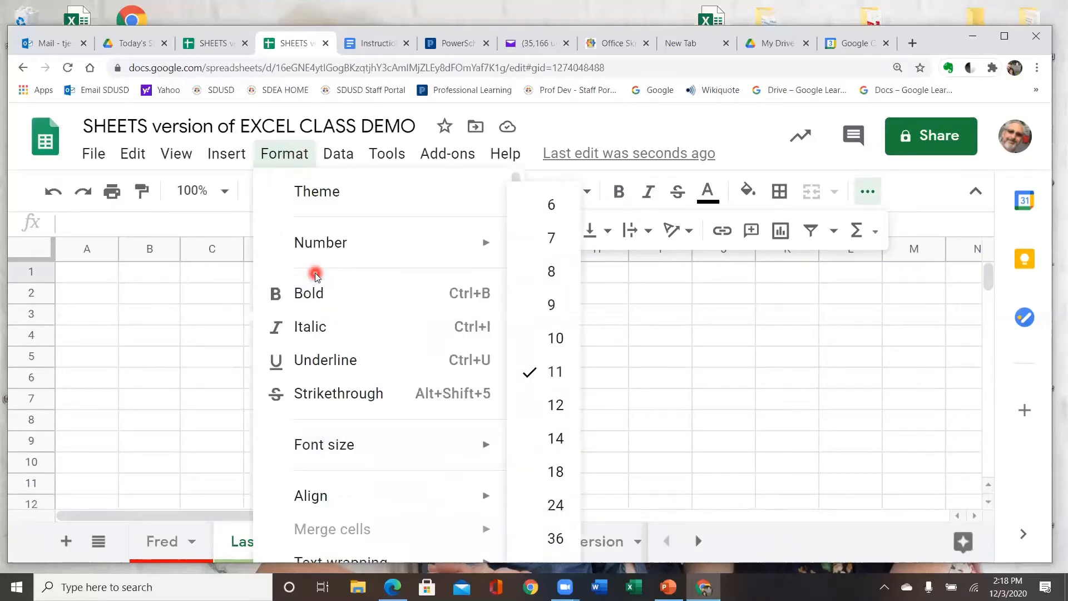
click(340, 161)
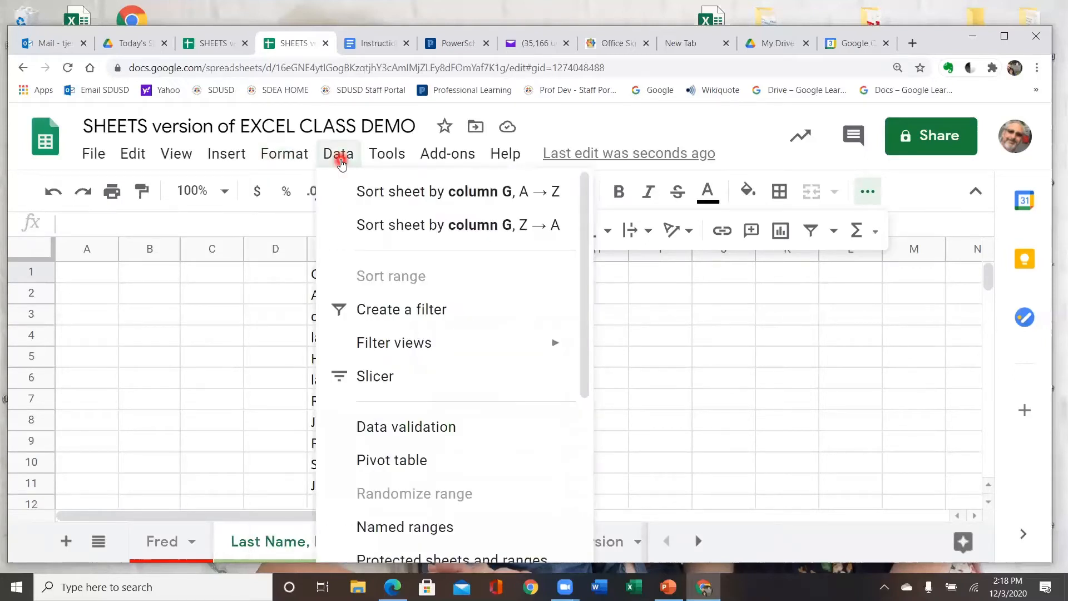
Insert the CONCATENATE text function into cell G1 beside the first pair of names.
mouse_move(225, 160)
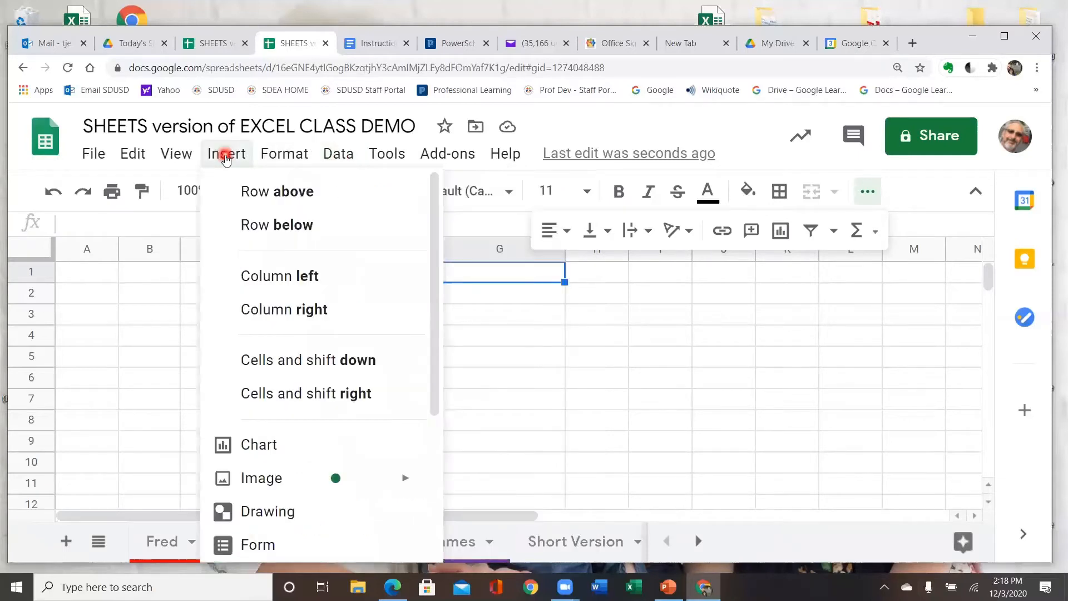
scroll(246, 248, down, 3)
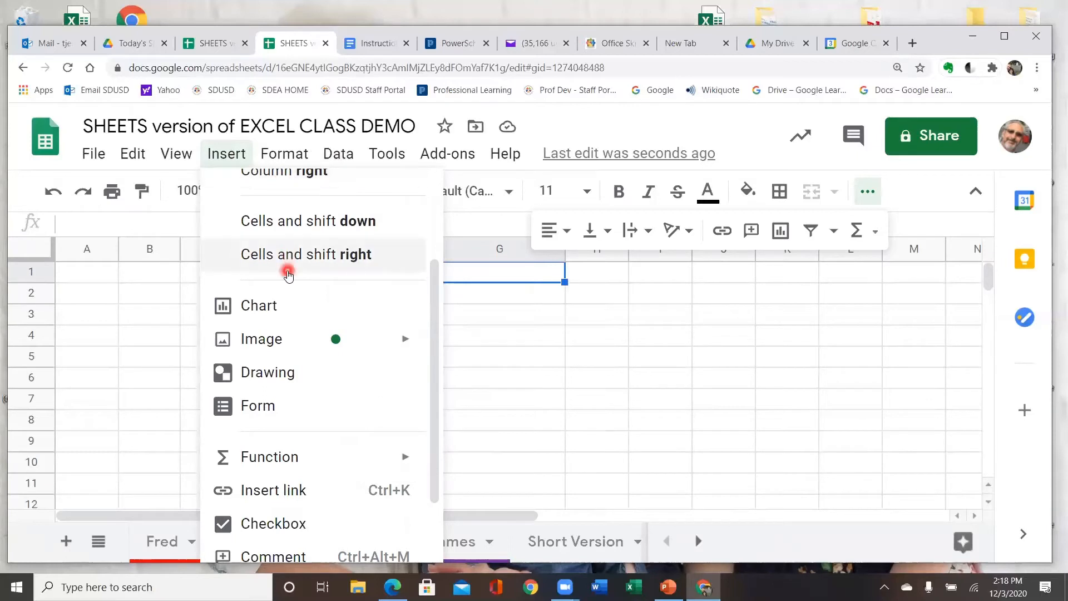
mouse_move(350, 348)
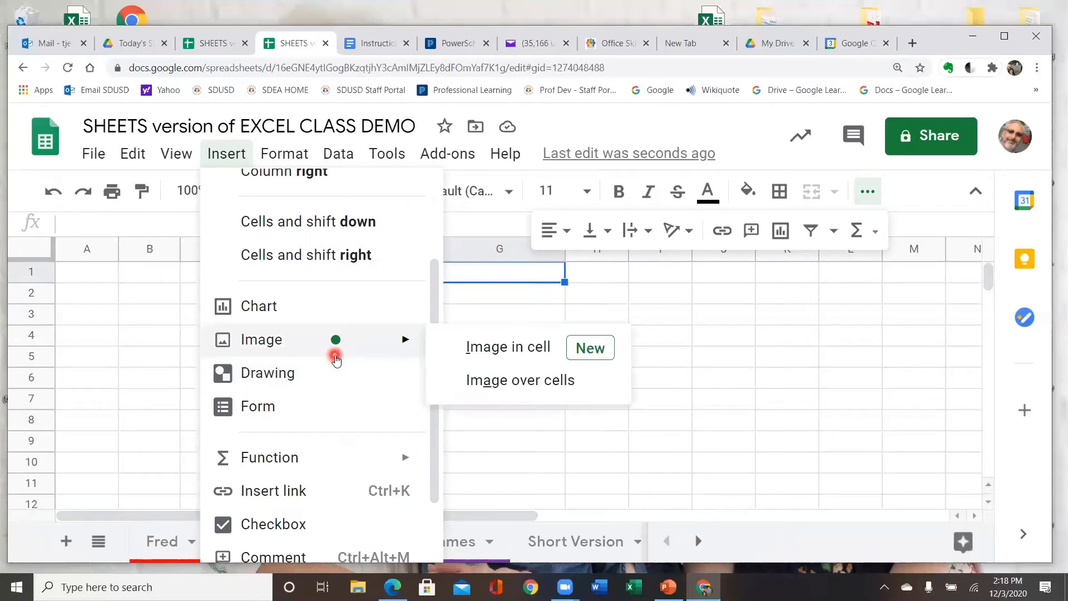
scroll(333, 393, down, 2)
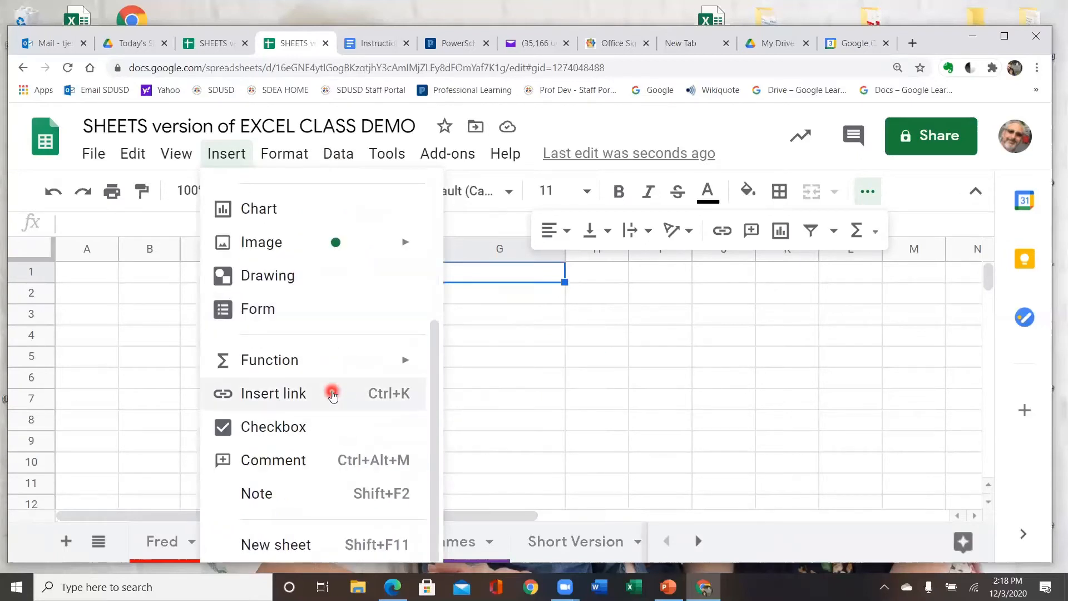
scroll(333, 393, up, 3)
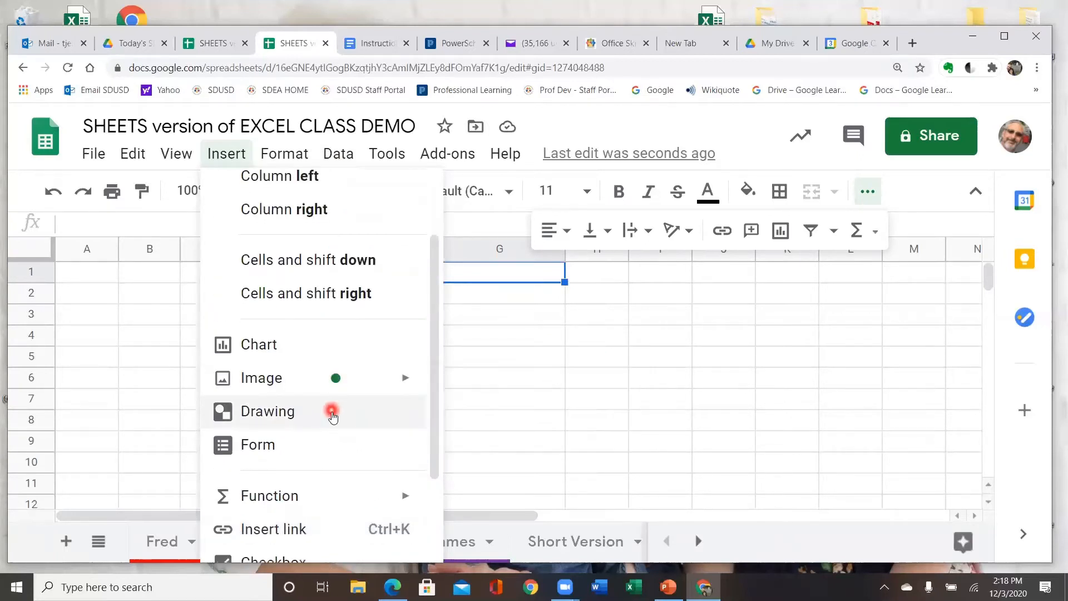
scroll(331, 410, down, 2)
scroll(289, 366, down, 1)
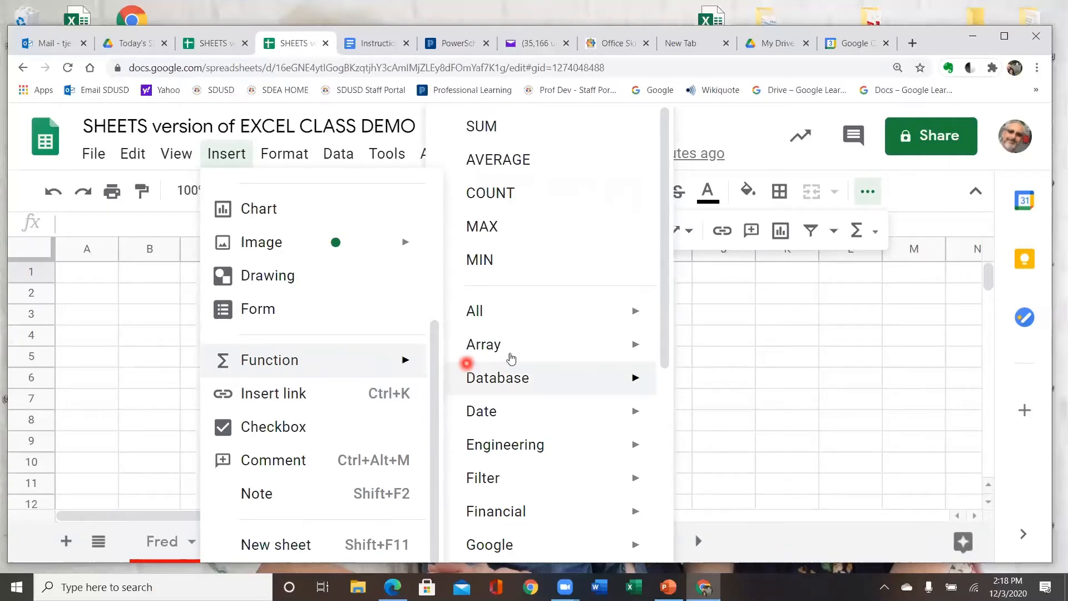
mouse_move(534, 360)
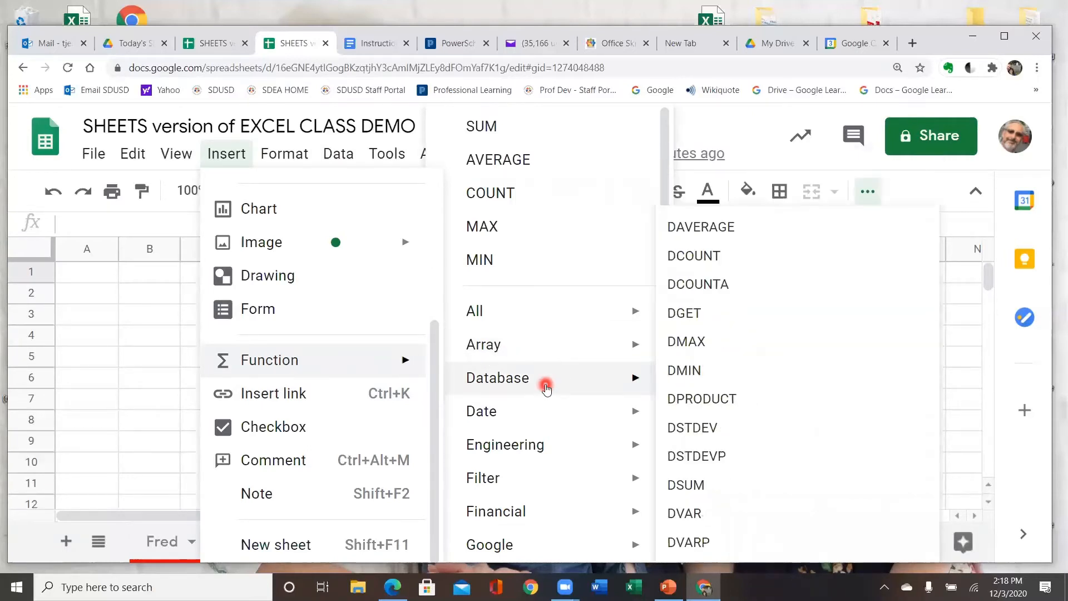
scroll(547, 383, down, 1)
scroll(553, 408, down, 3)
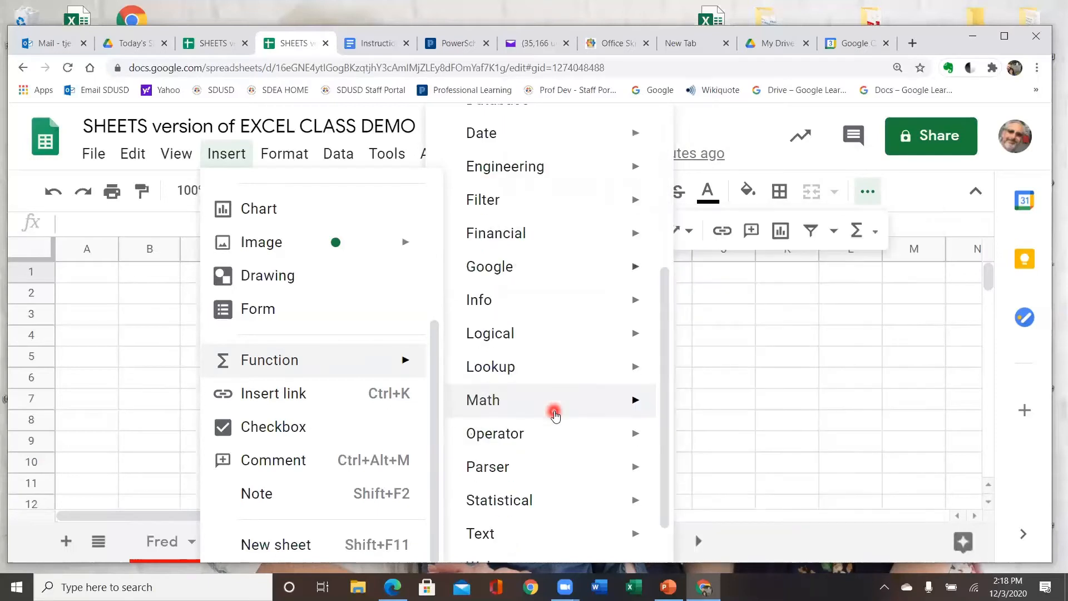
mouse_move(556, 408)
scroll(562, 414, down, 1)
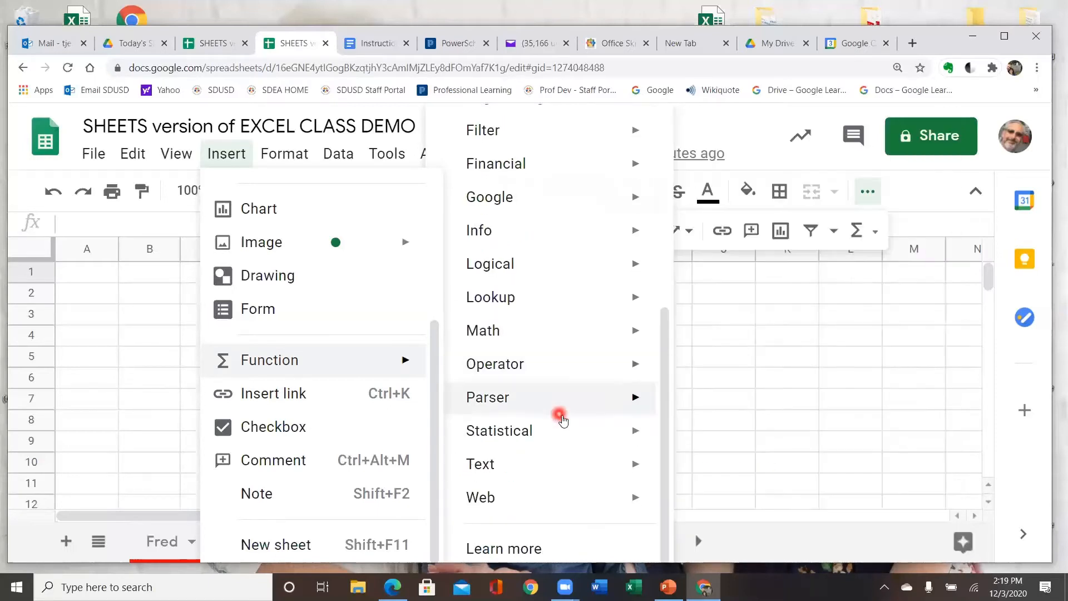
mouse_move(567, 472)
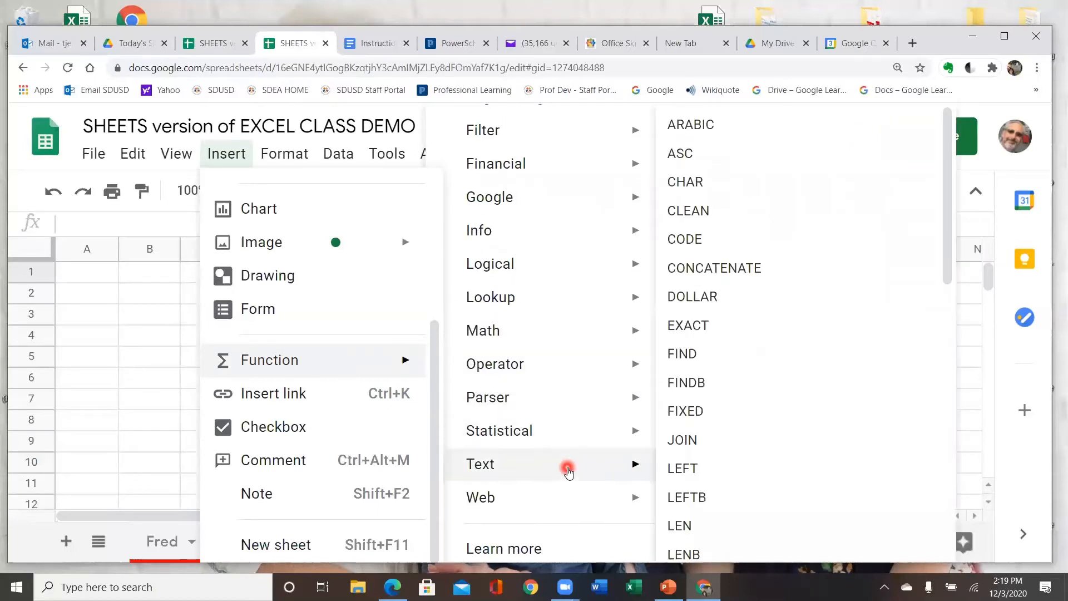
mouse_move(773, 462)
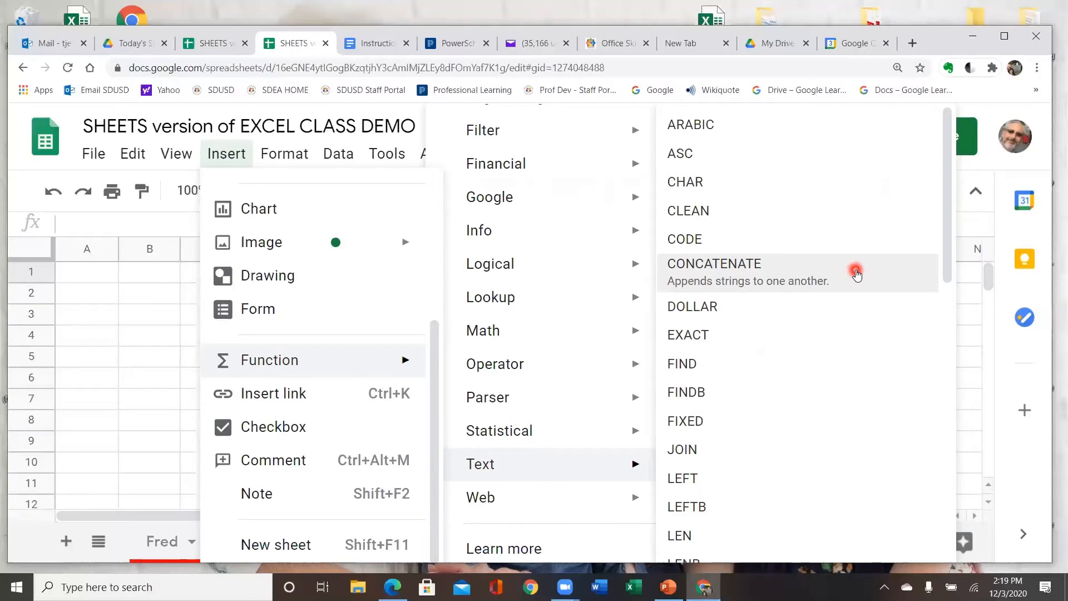
click(856, 273)
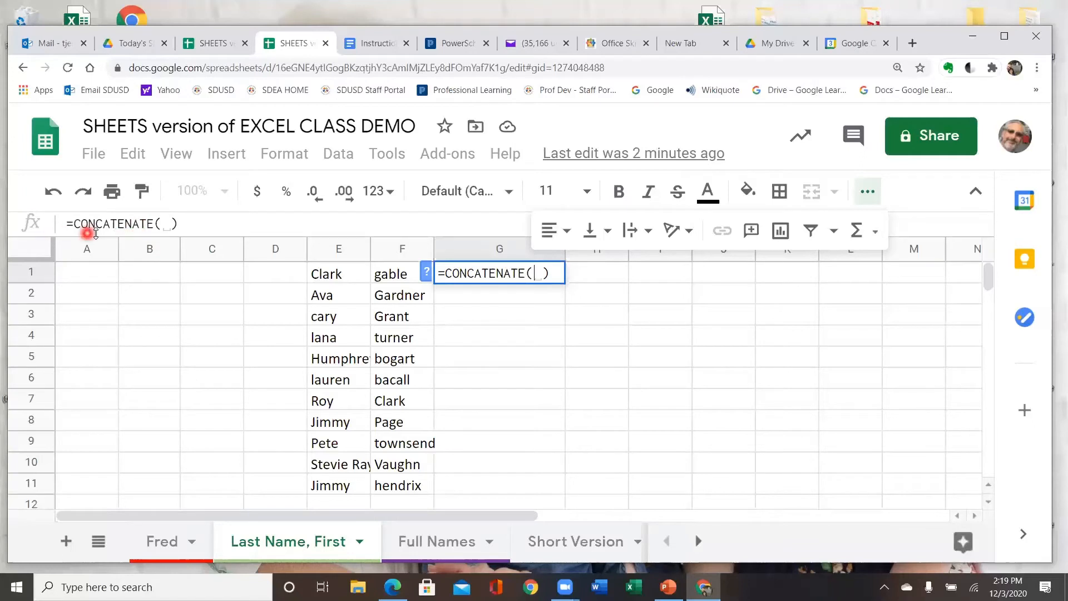
Complete the CONCATENATE formula in G1 as =CONCATENATE(F1,", ",E1) to join last name, comma, space and first name.
click(173, 223)
click(399, 280)
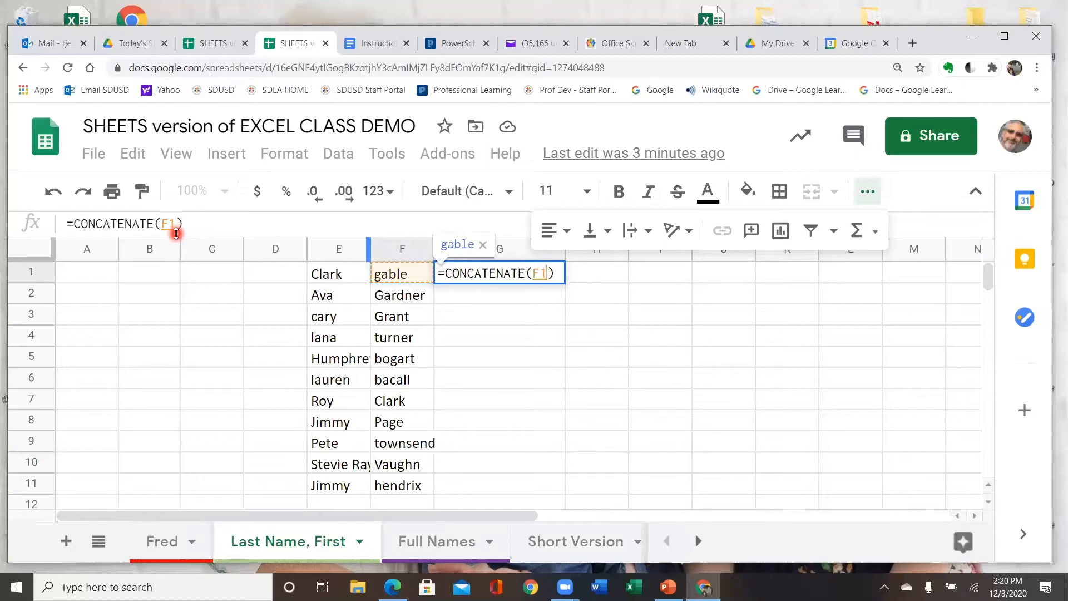
click(178, 225)
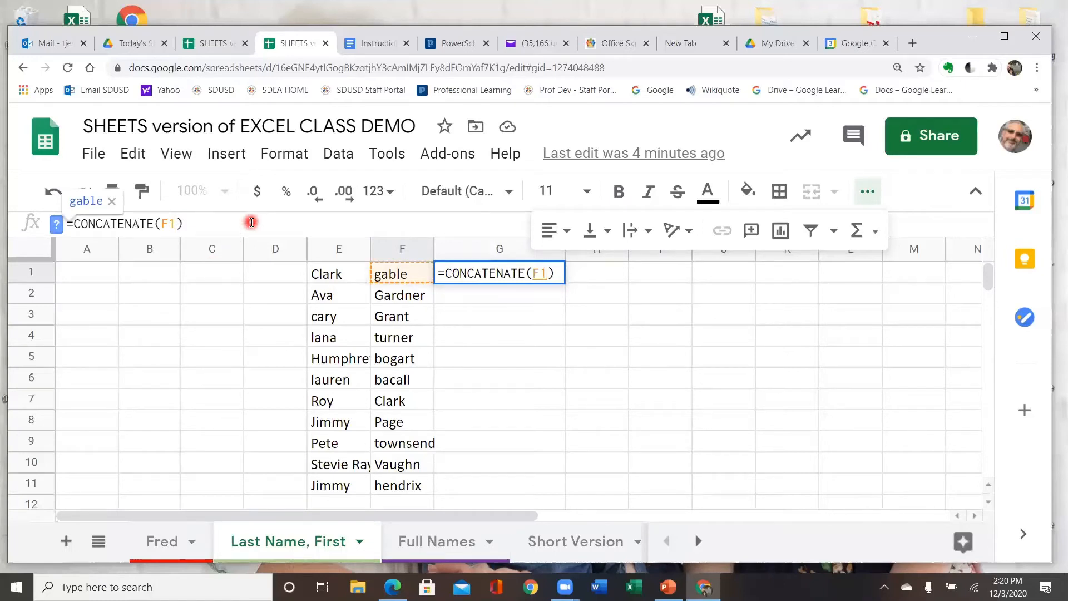
text(,)
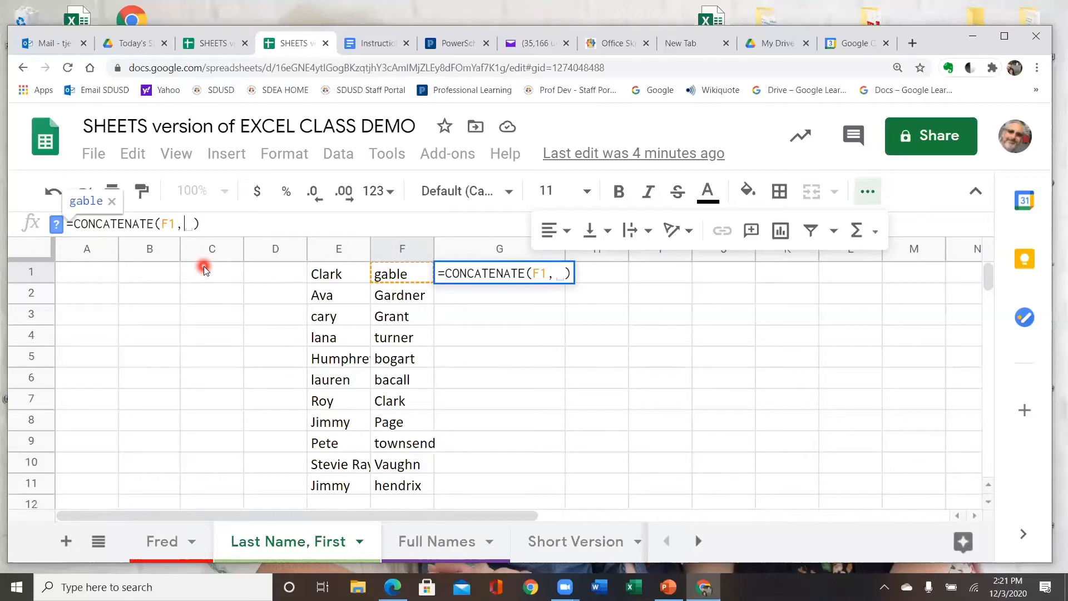
text(")
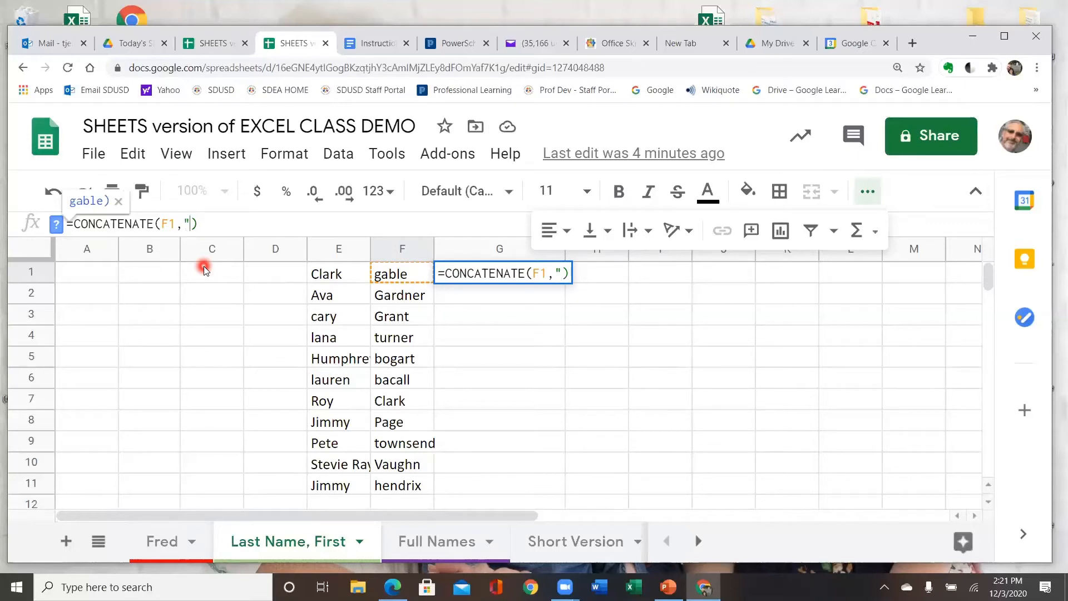
text(,)
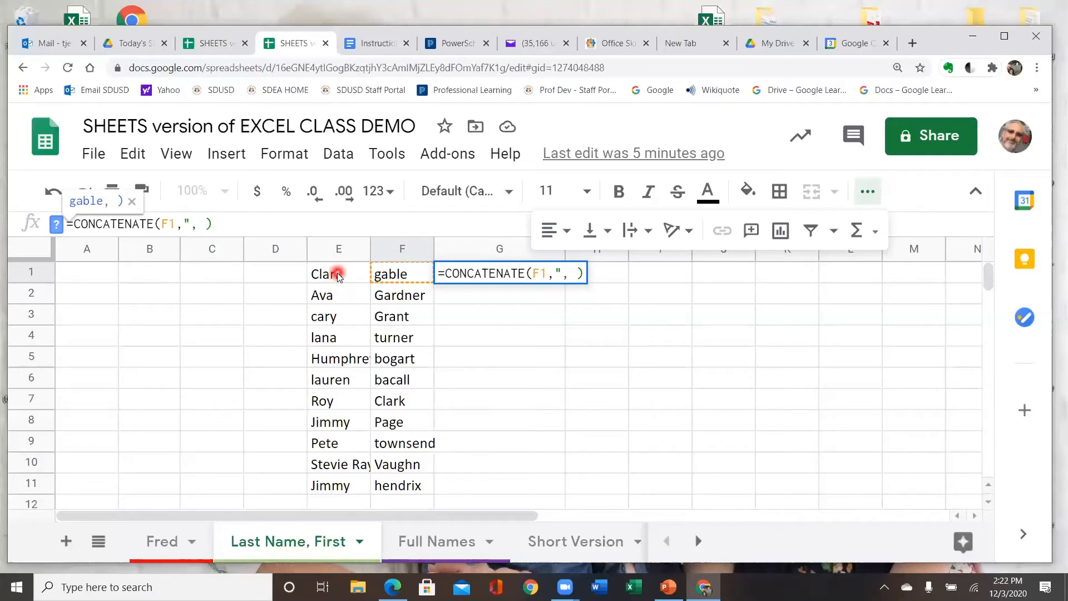
text(")
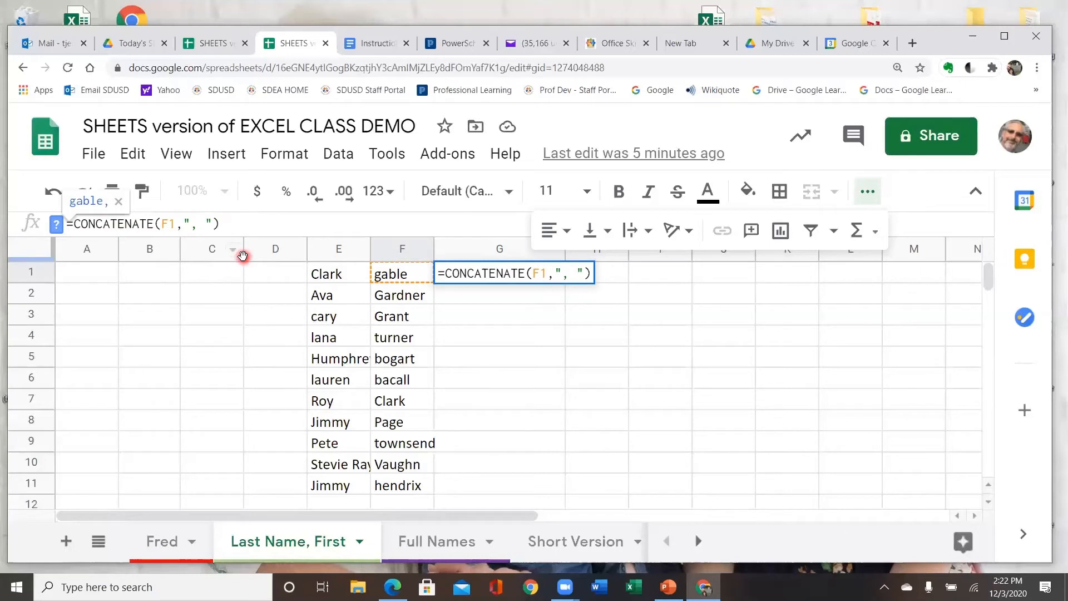
text(,)
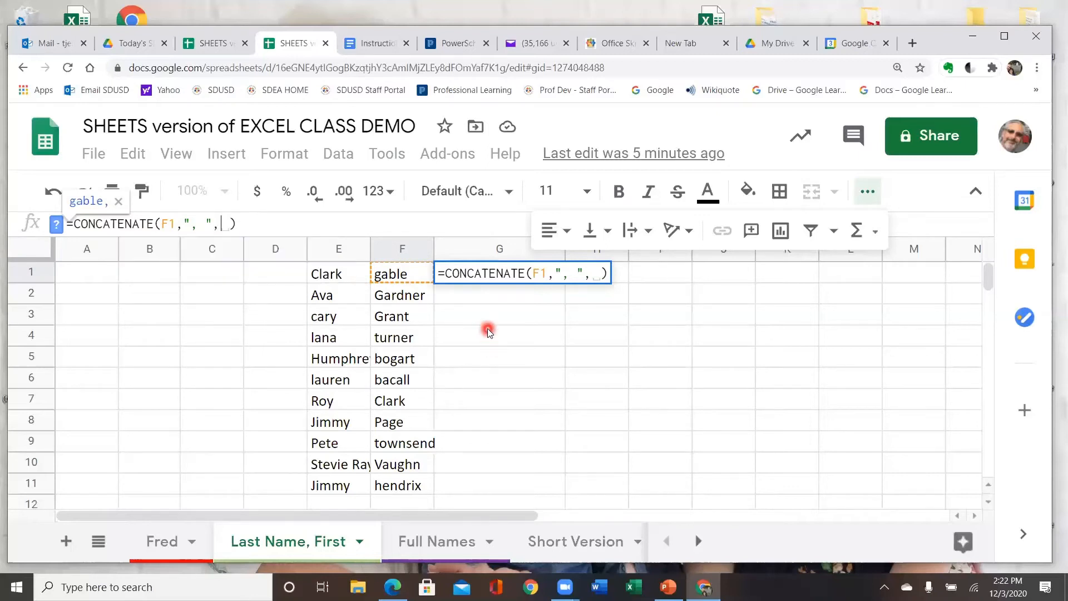
text(e)
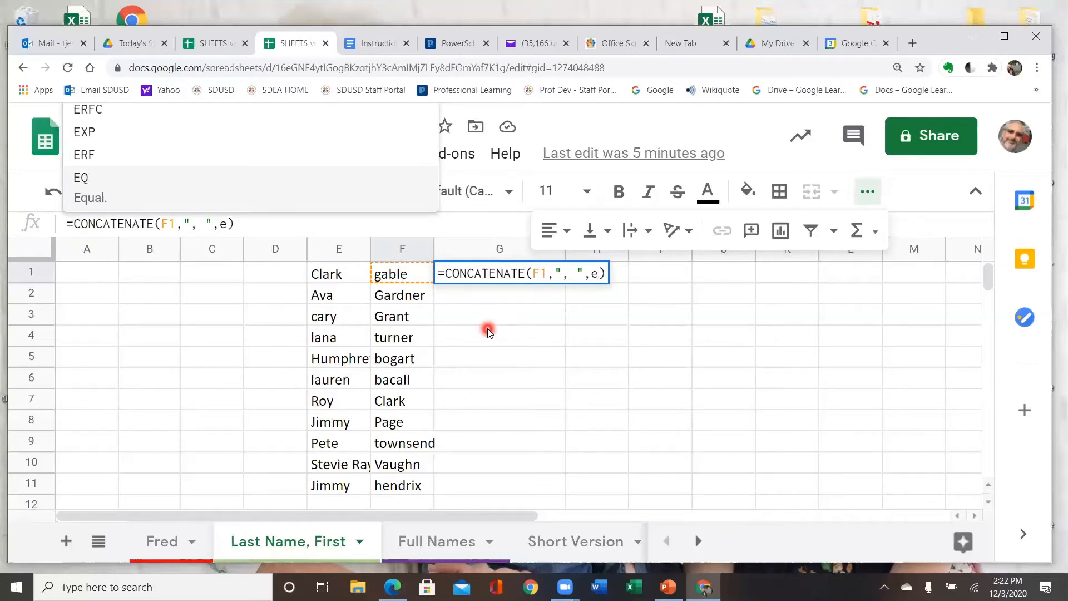
text(1)
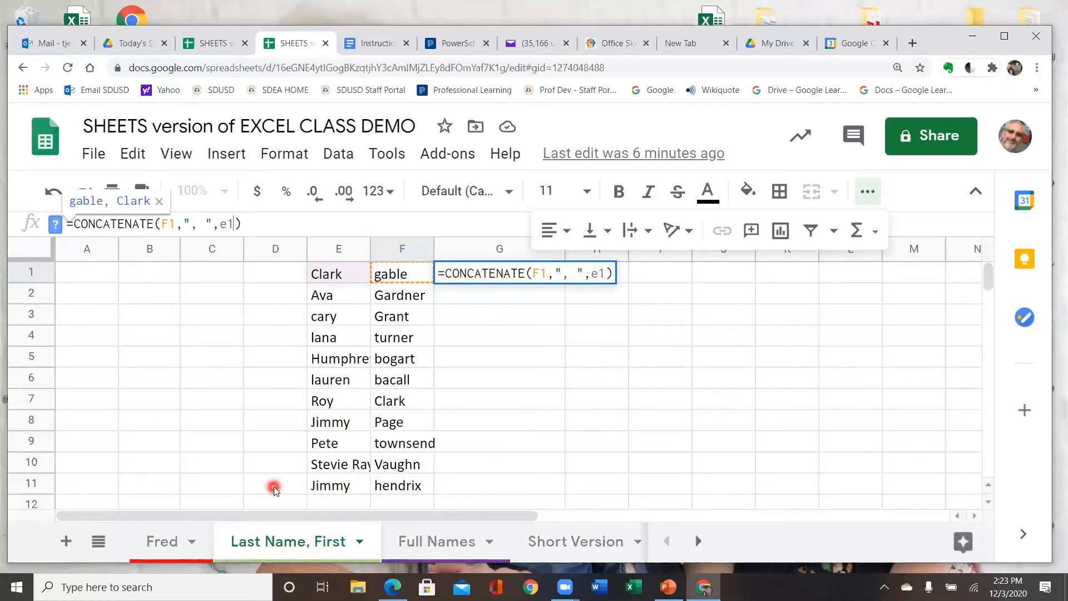
key(Return)
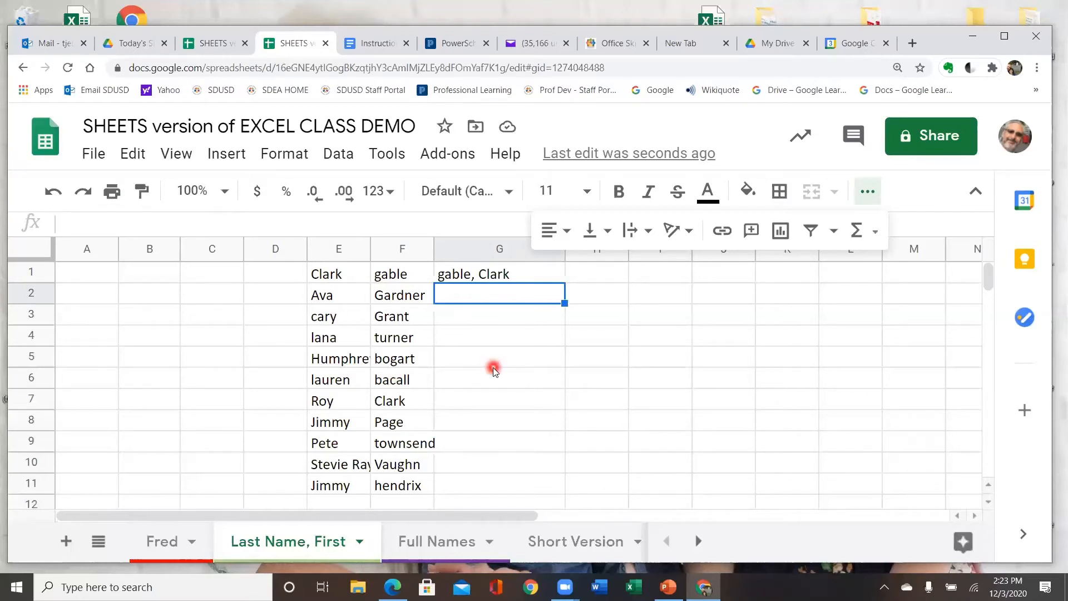
Try filling the G1 formula down to G4, check the copied references, and undo the fill.
click(518, 277)
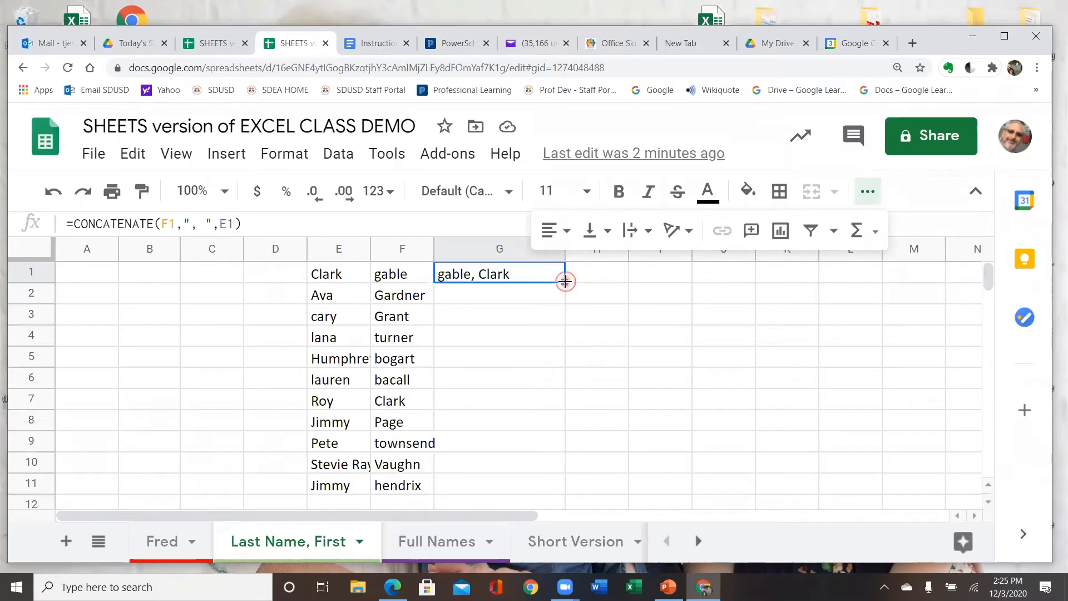
drag(565, 280, 568, 333)
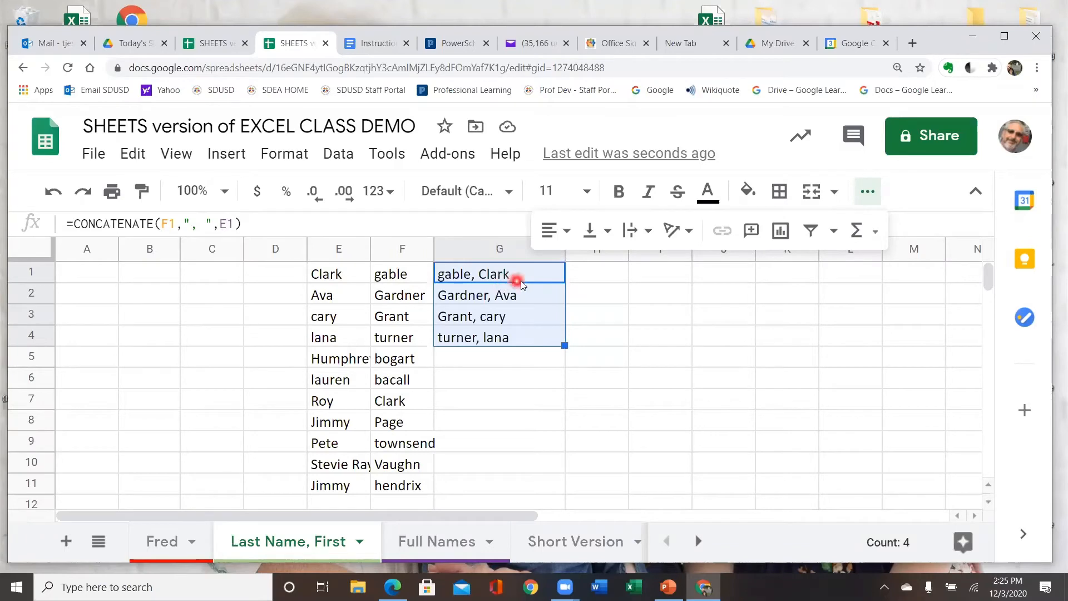
click(501, 300)
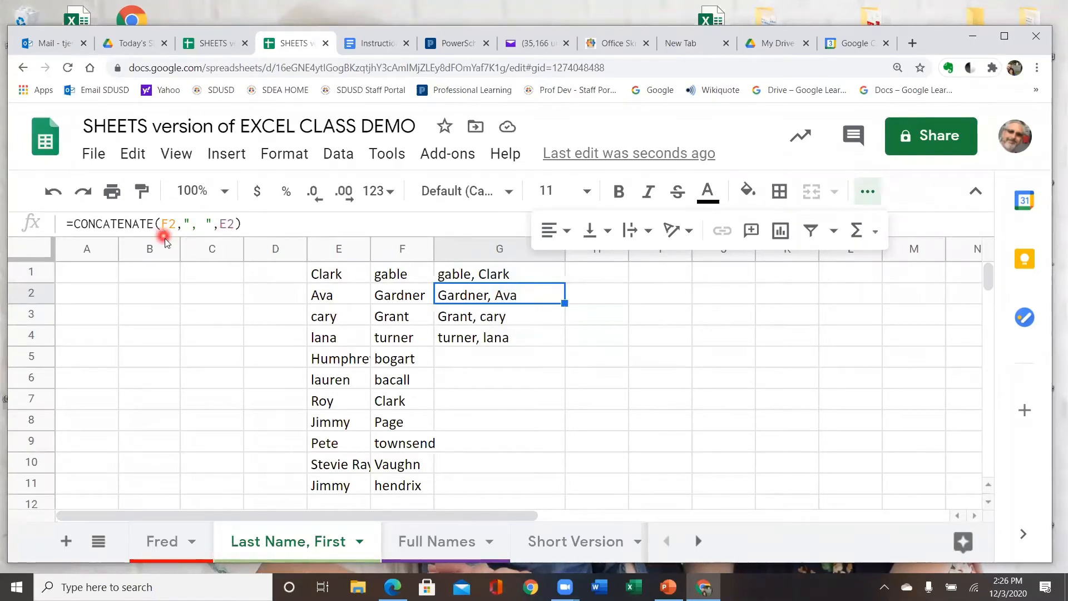
click(519, 320)
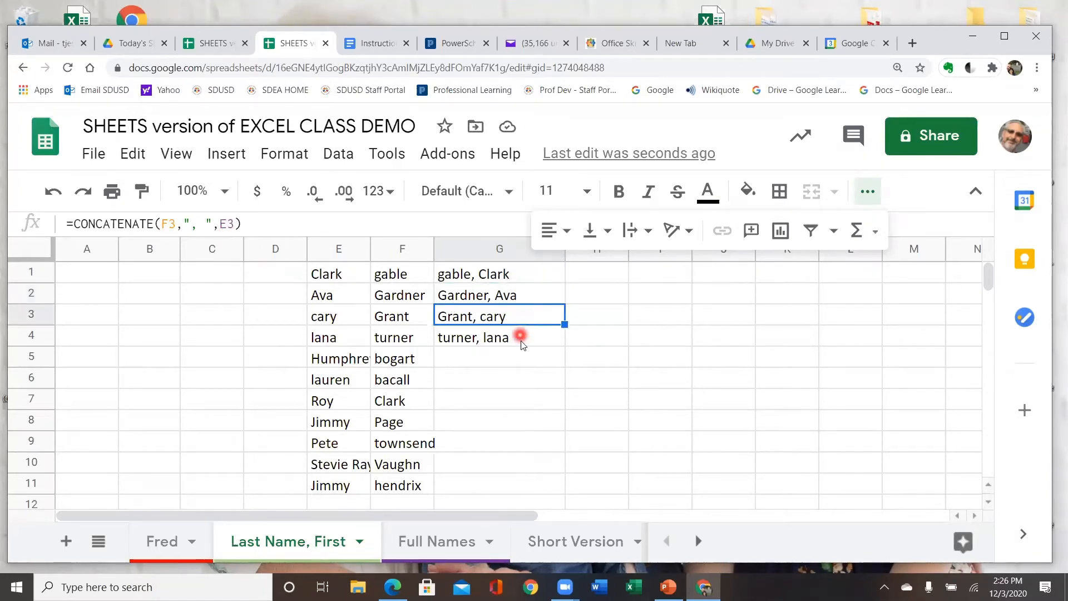
click(522, 341)
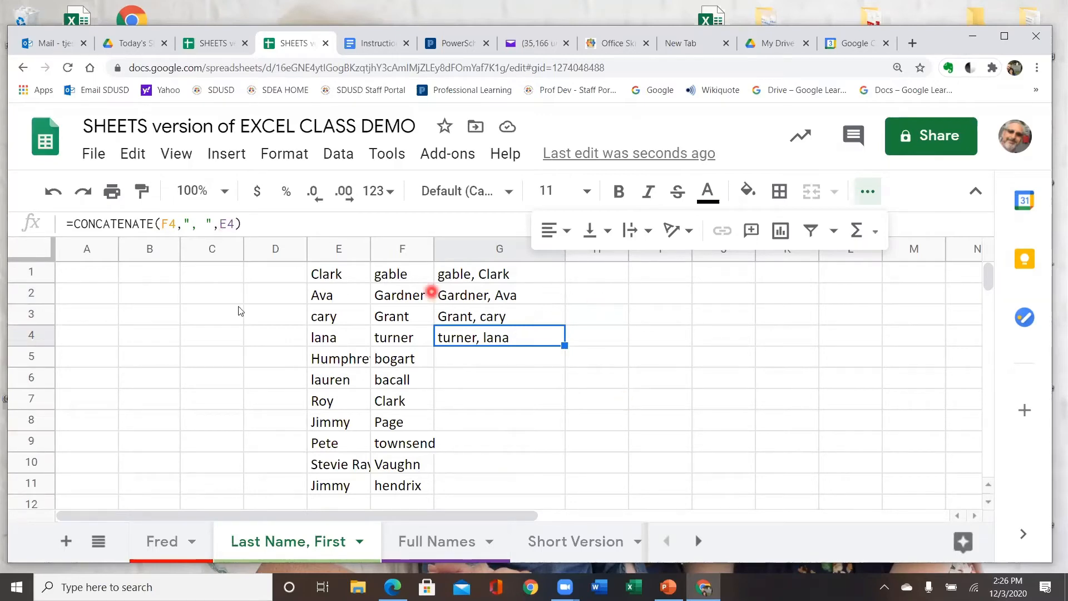
click(53, 191)
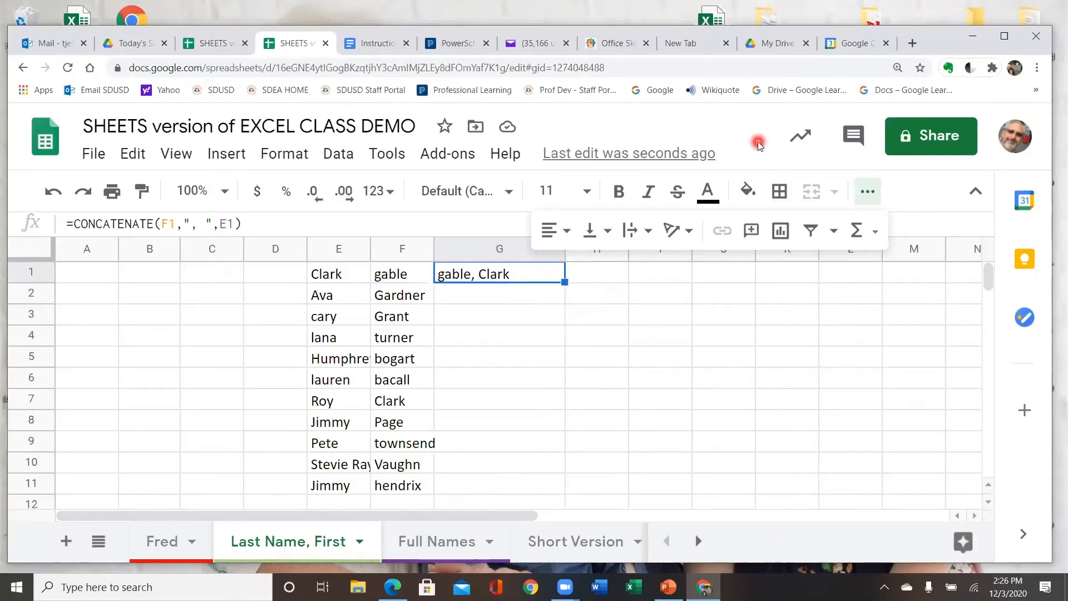
Fill the G1 formula down column G to row 11 and check the cell references in the copied formulas.
key(ctrl+minus)
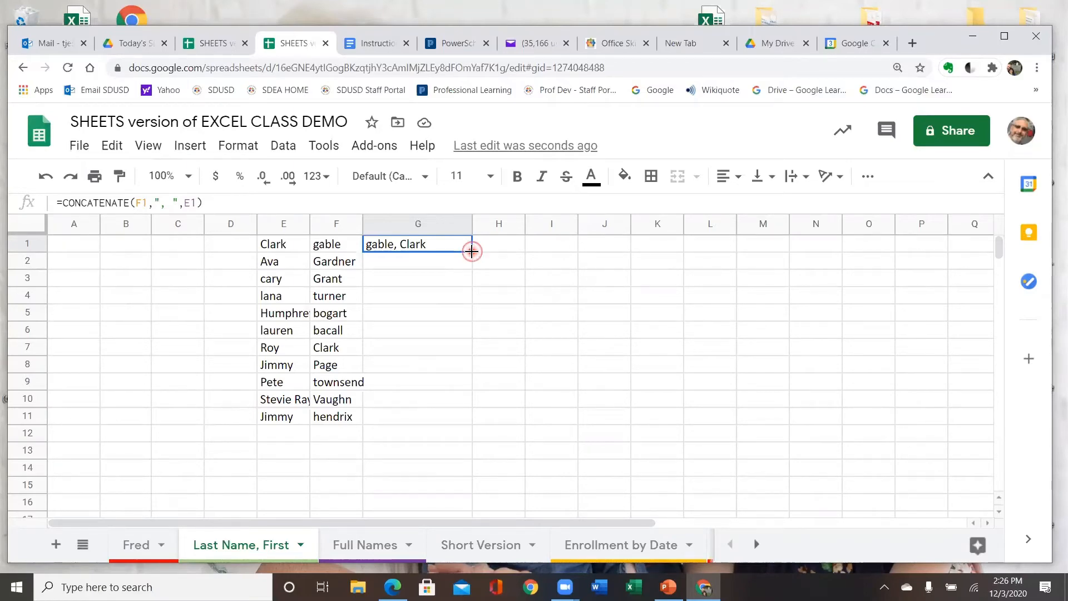
double_click(471, 252)
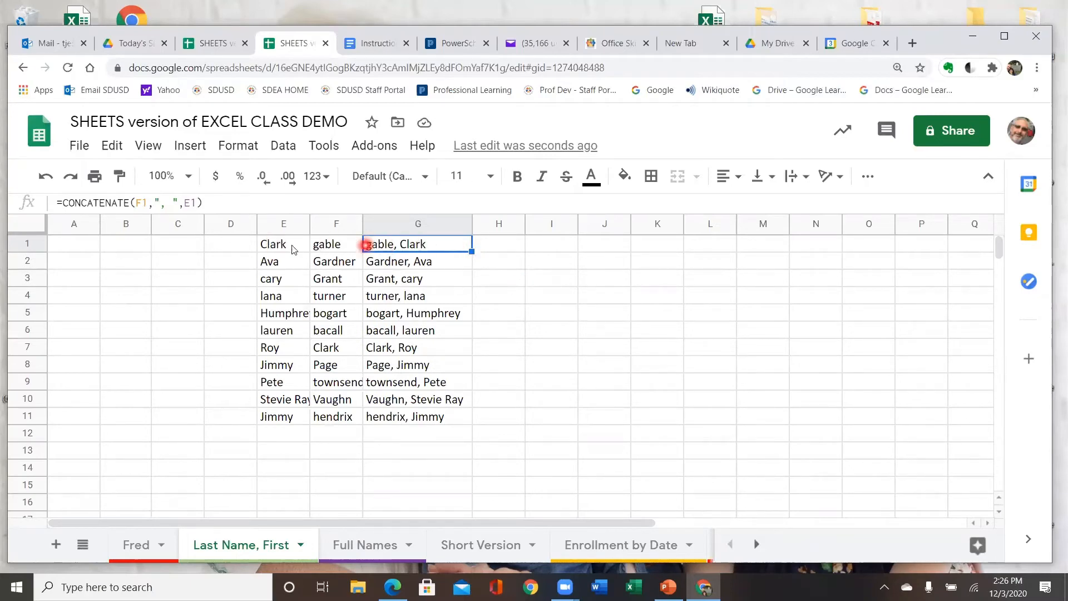
click(421, 266)
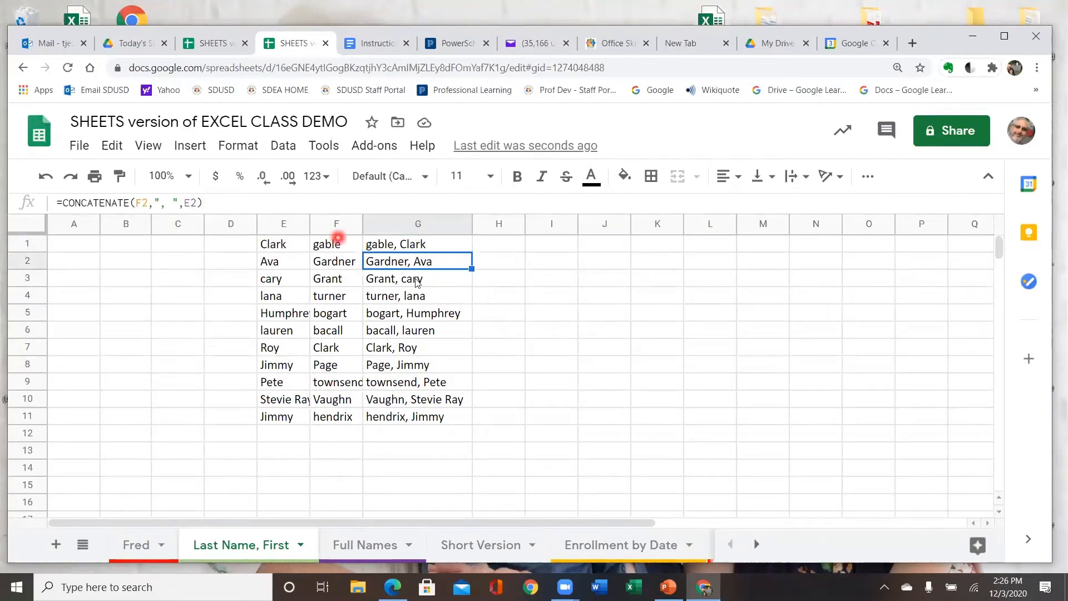
click(413, 281)
click(425, 296)
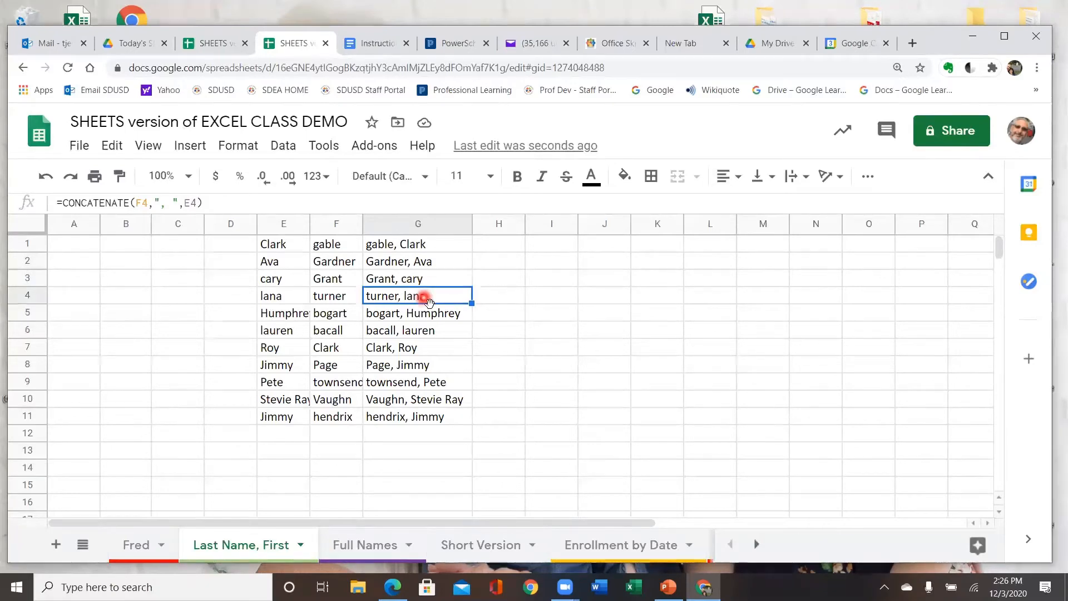
click(433, 419)
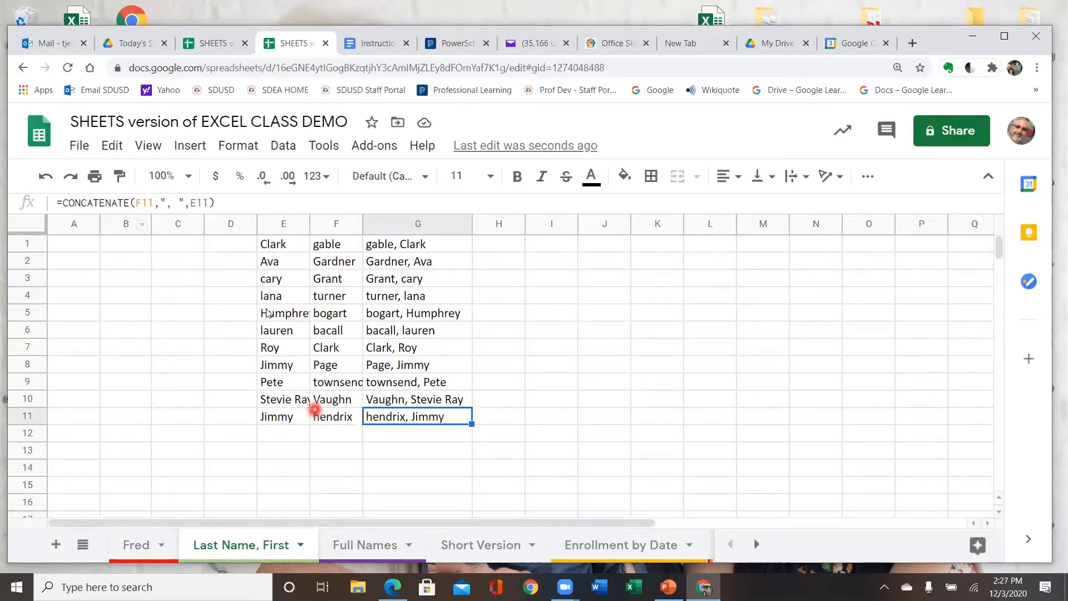
Auto-fit column F to its contents and widen the empty column H to nearly double its width.
double_click(362, 223)
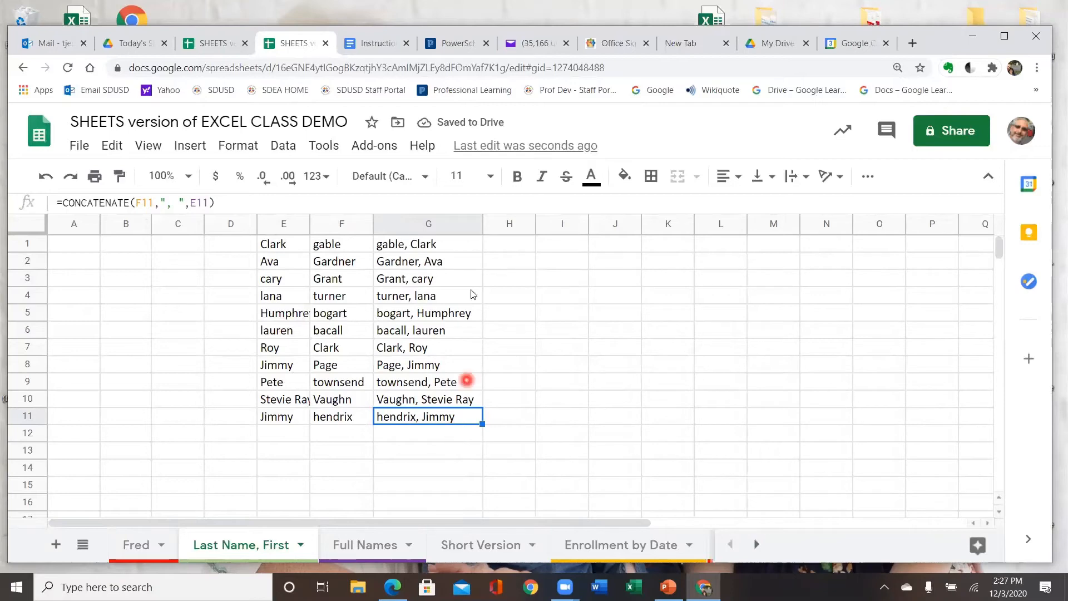
click(448, 248)
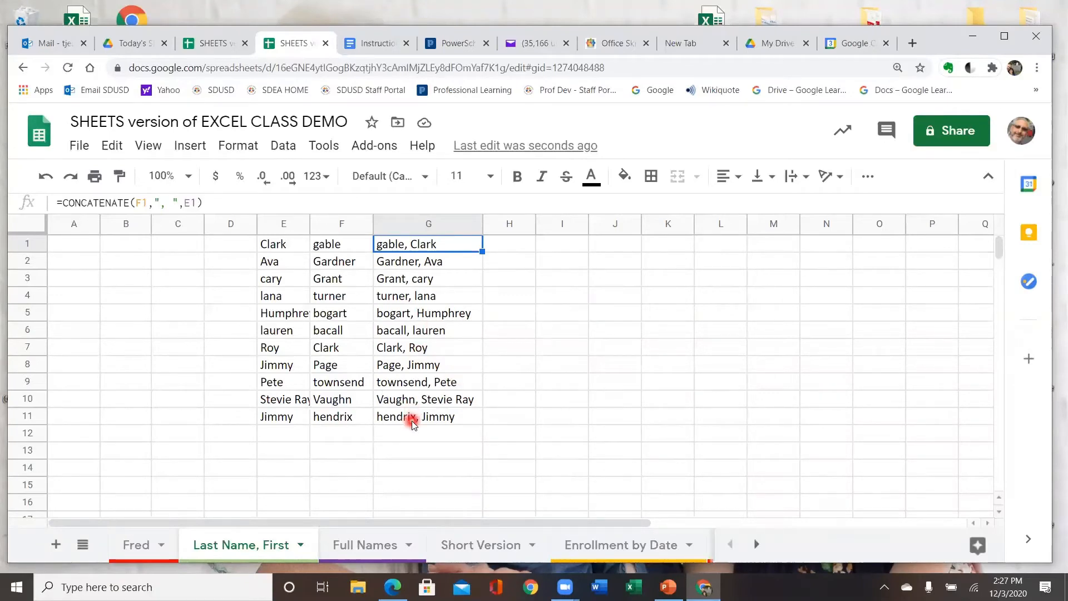
click(514, 252)
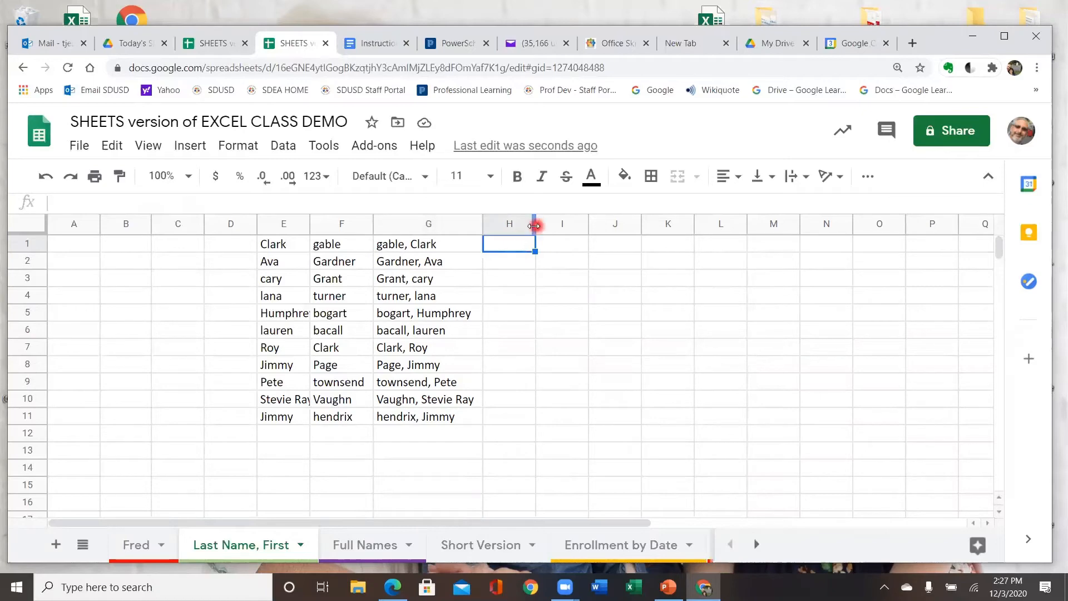
drag(535, 225, 576, 228)
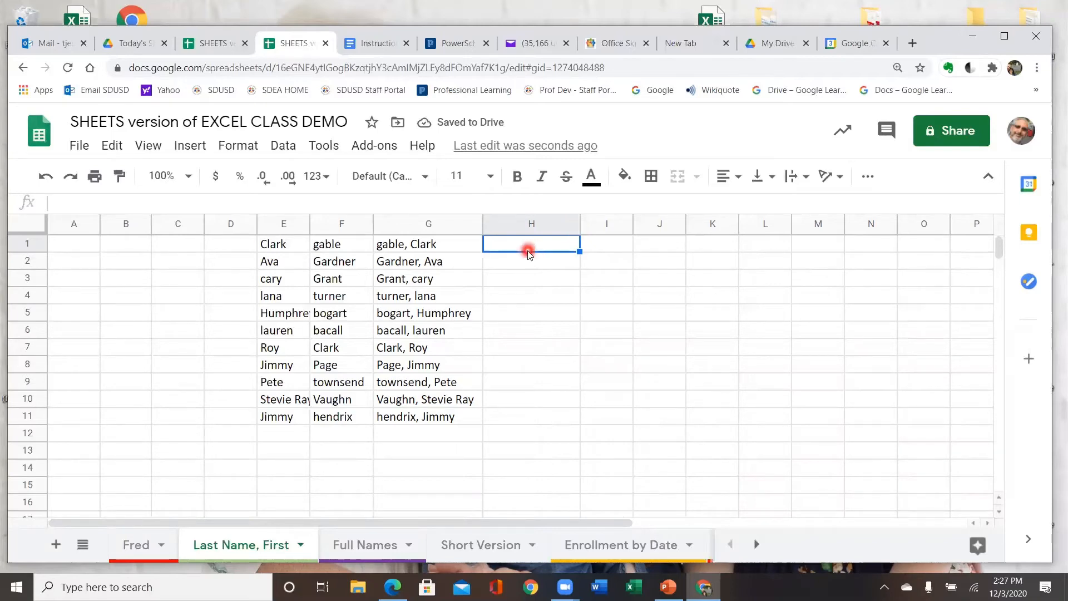
click(869, 177)
click(875, 217)
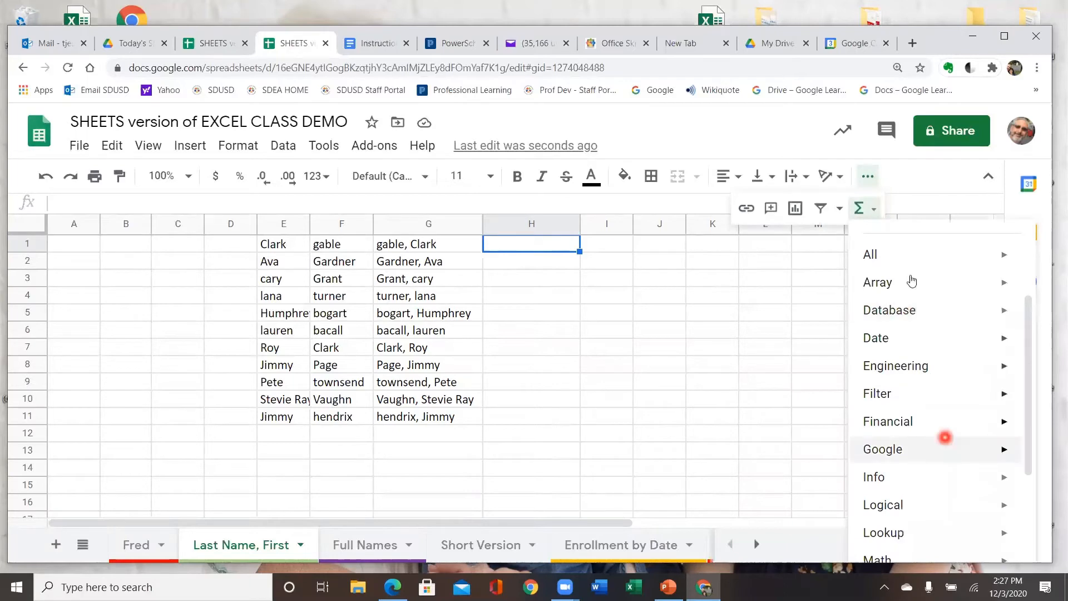
click(905, 183)
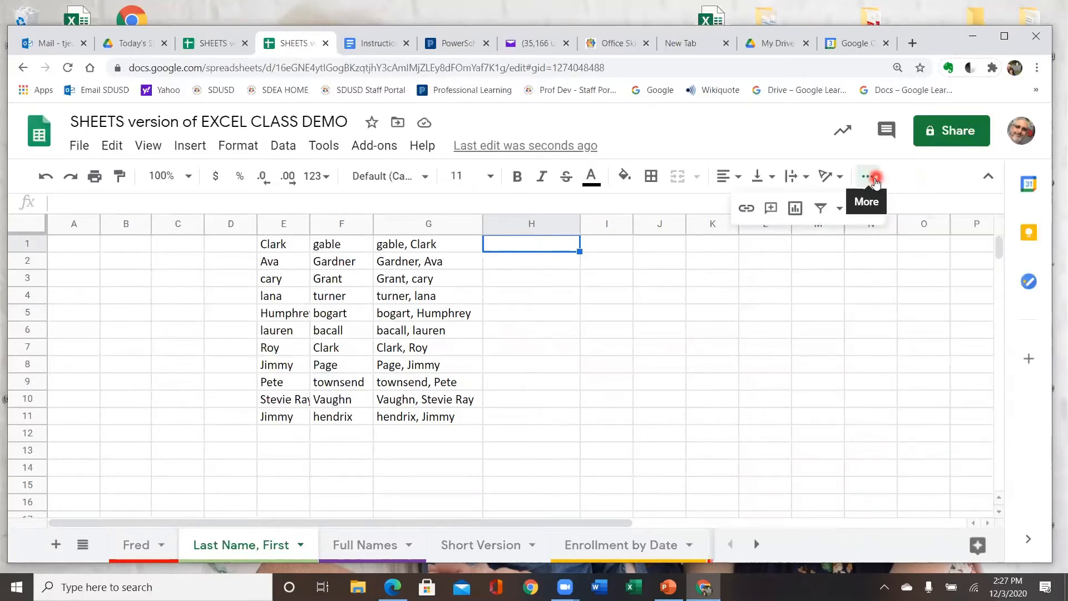
click(867, 177)
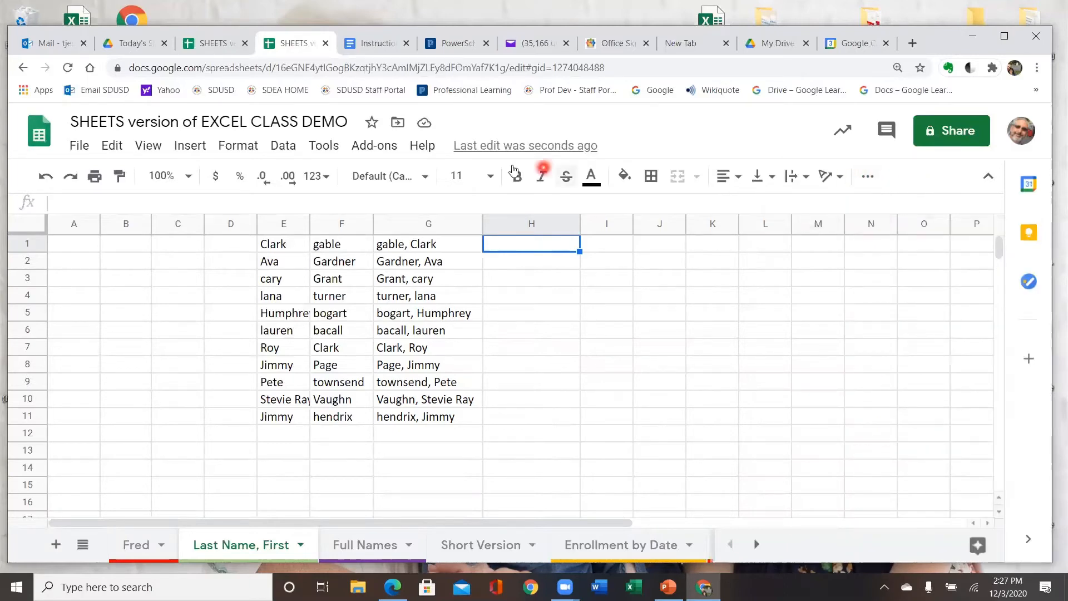
click(182, 153)
mouse_move(234, 399)
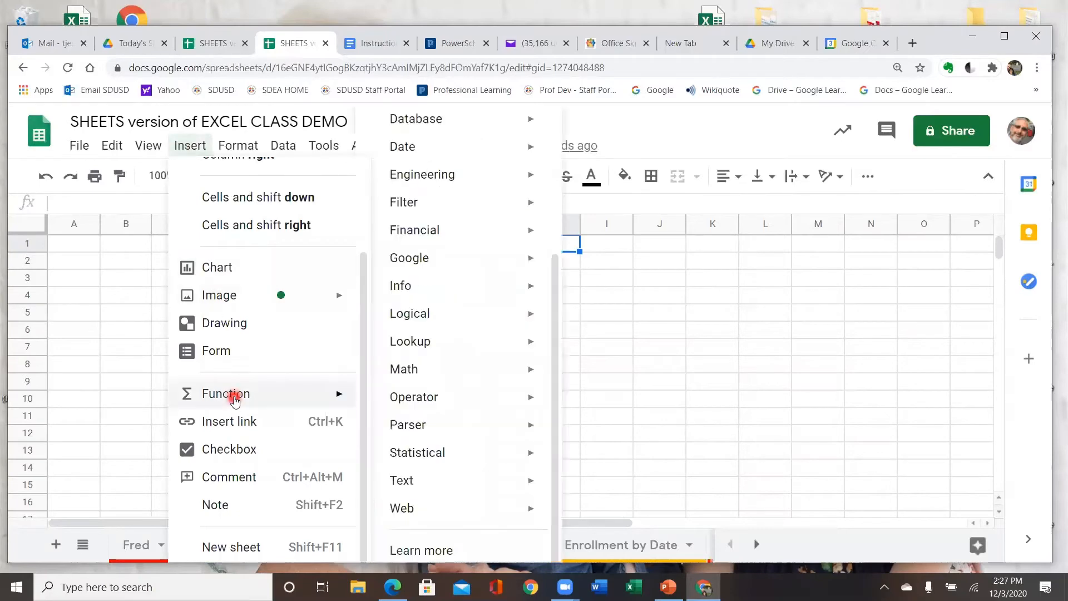
scroll(234, 394, up, 2)
scroll(233, 390, down, 2)
scroll(233, 378, up, 2)
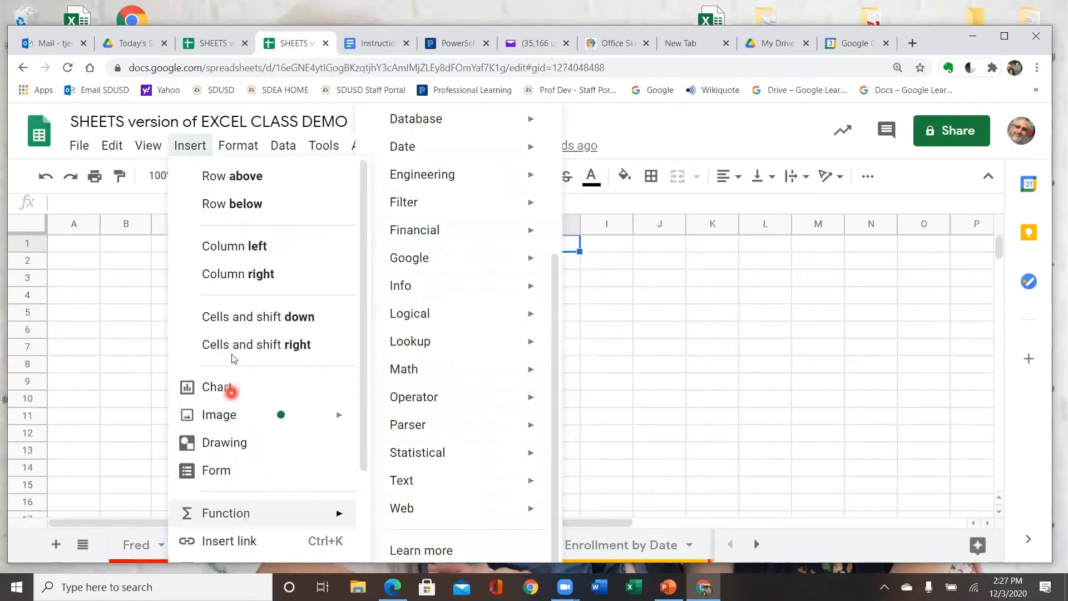
mouse_move(284, 148)
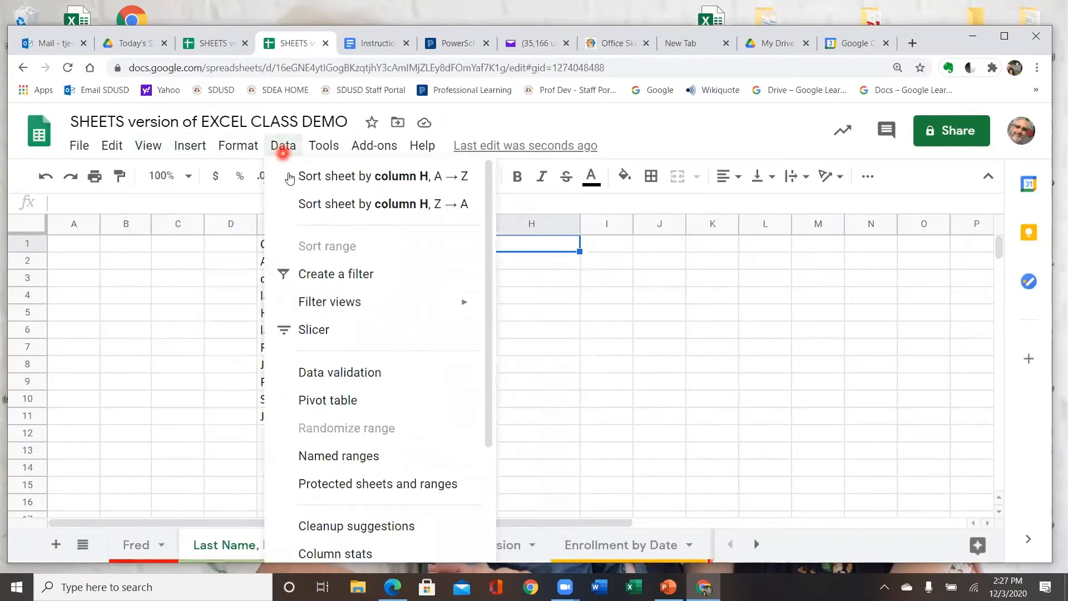
mouse_move(238, 147)
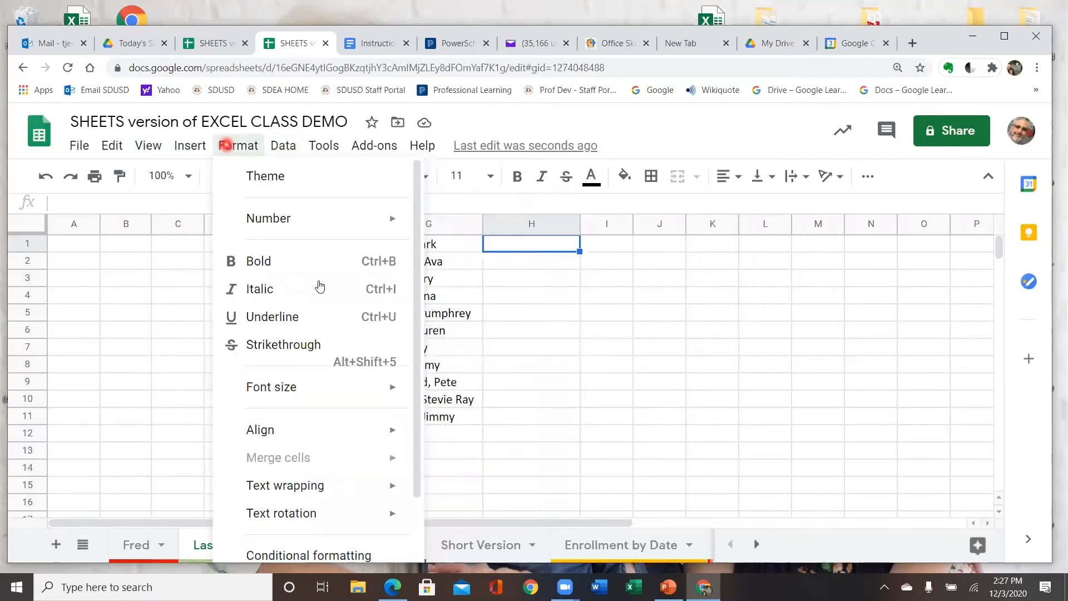
Enter =PROPER(G1) in H1 to capitalize the combined name and fill the formula down column H to row 11.
click(534, 246)
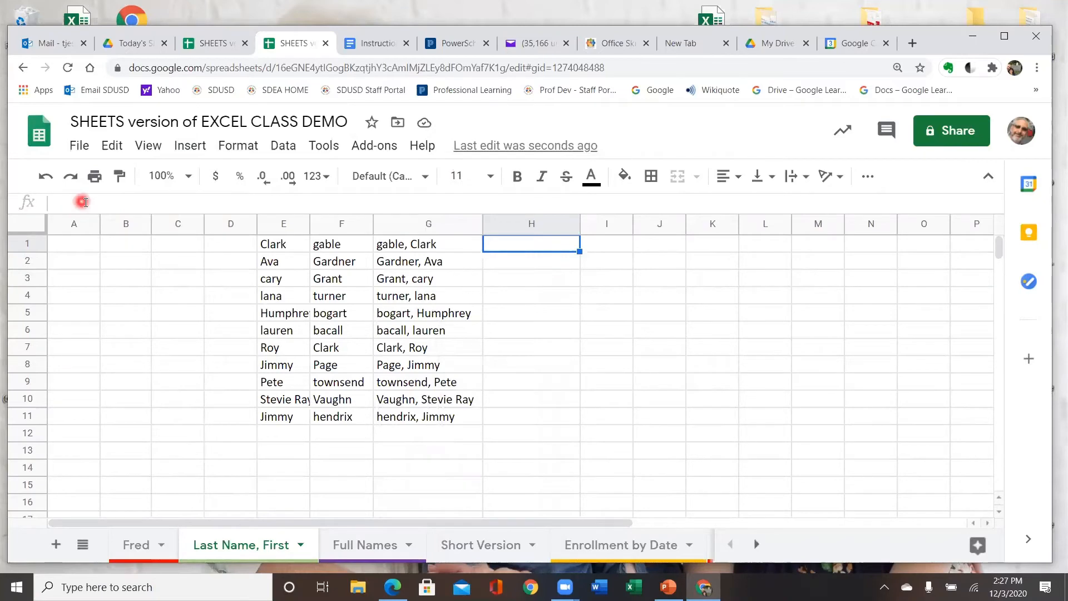
click(84, 202)
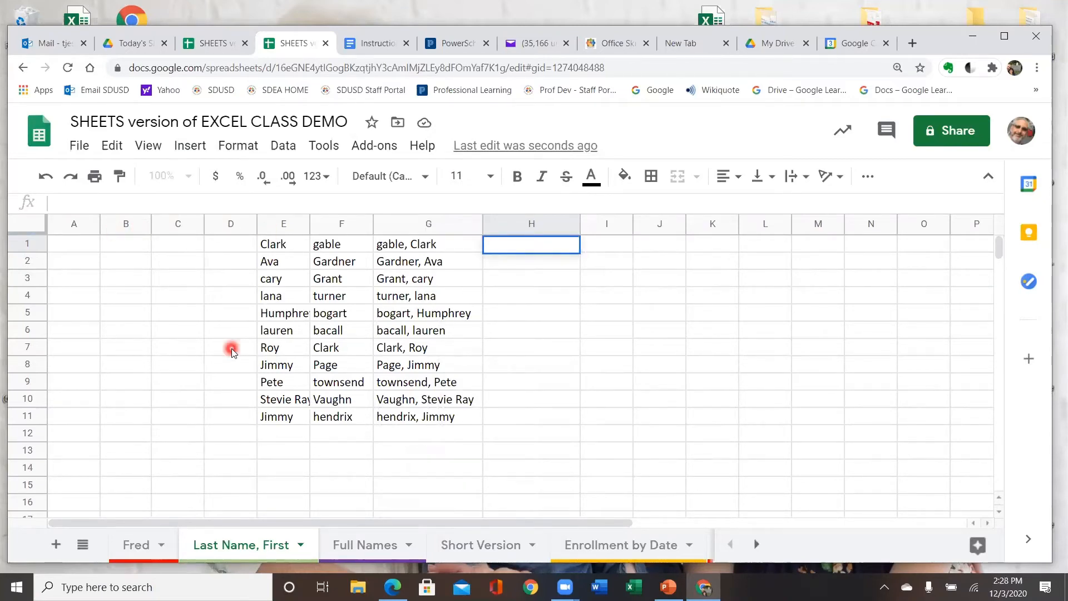
text(=)
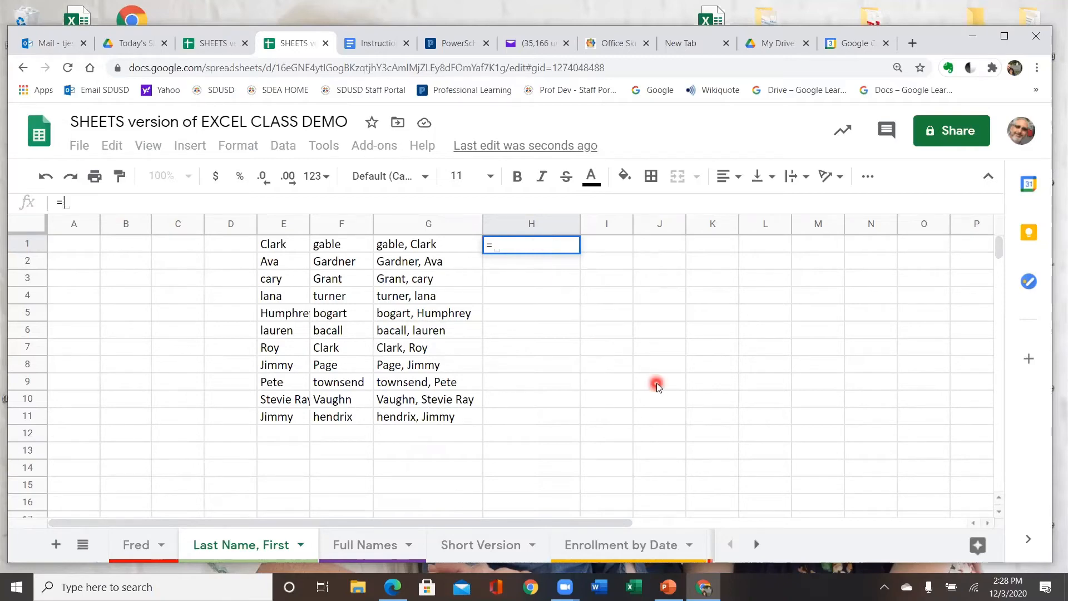
text(p)
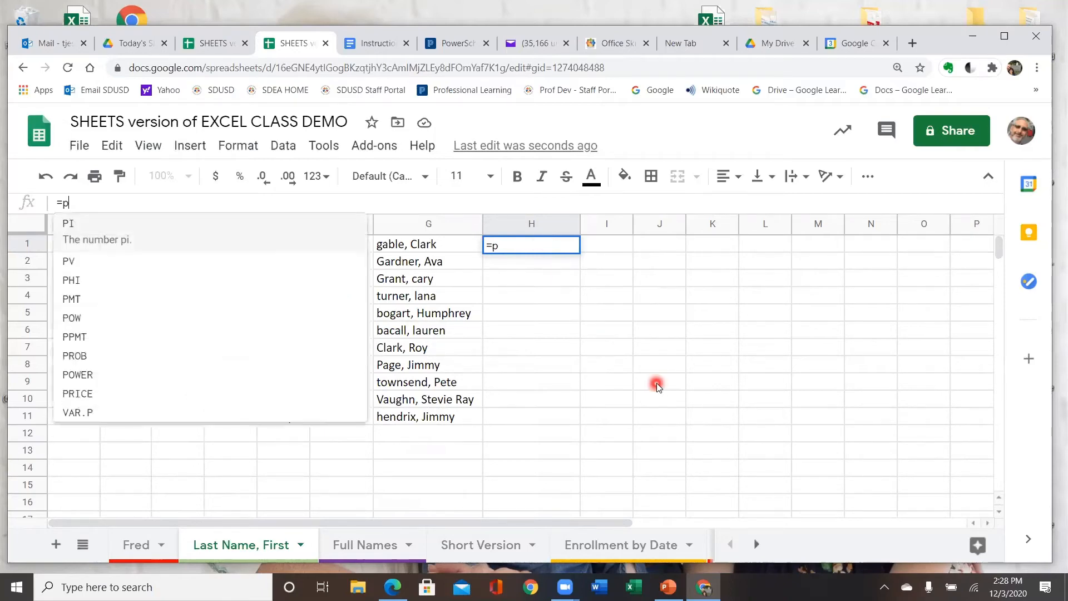
text(r)
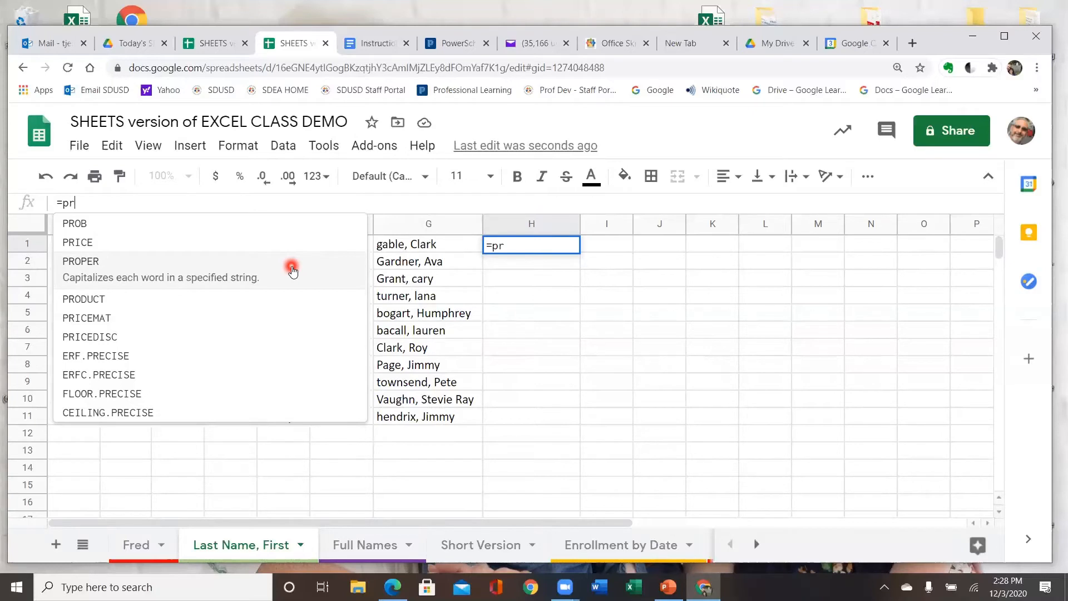
click(293, 271)
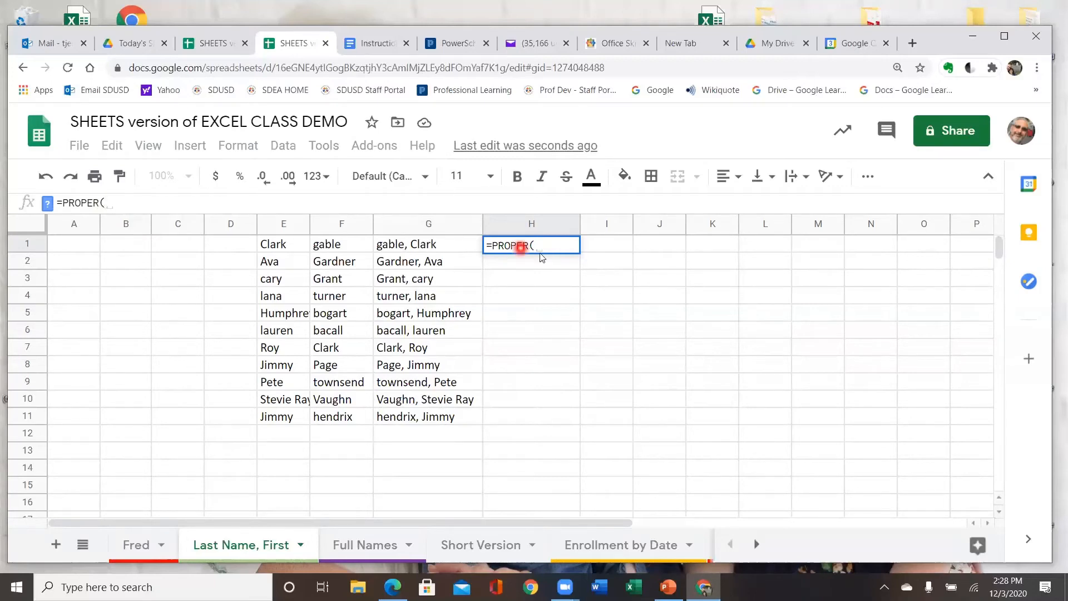
click(421, 246)
text(g1)
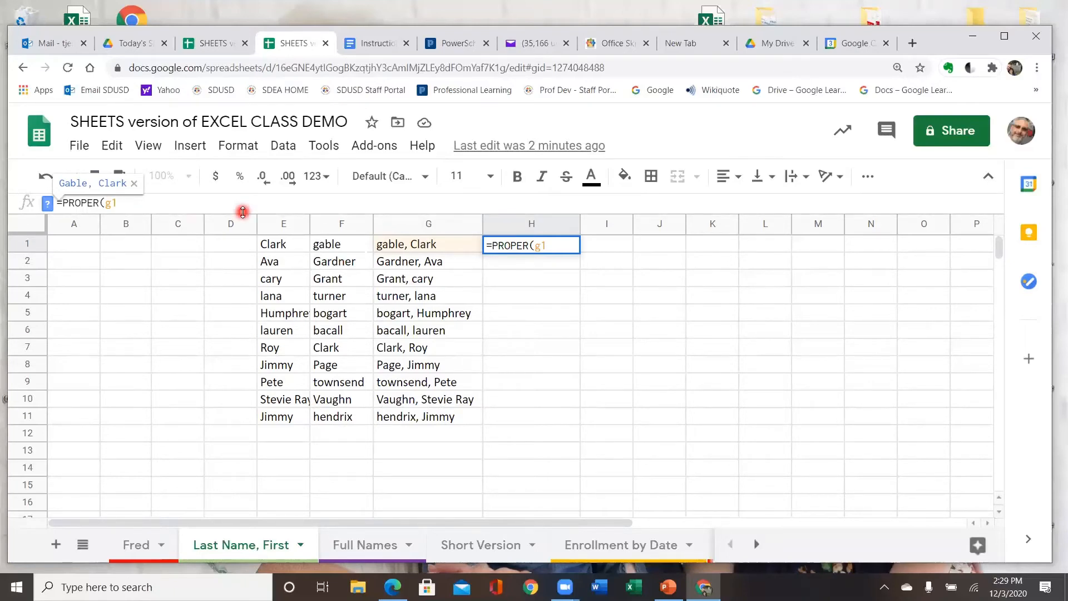
text())
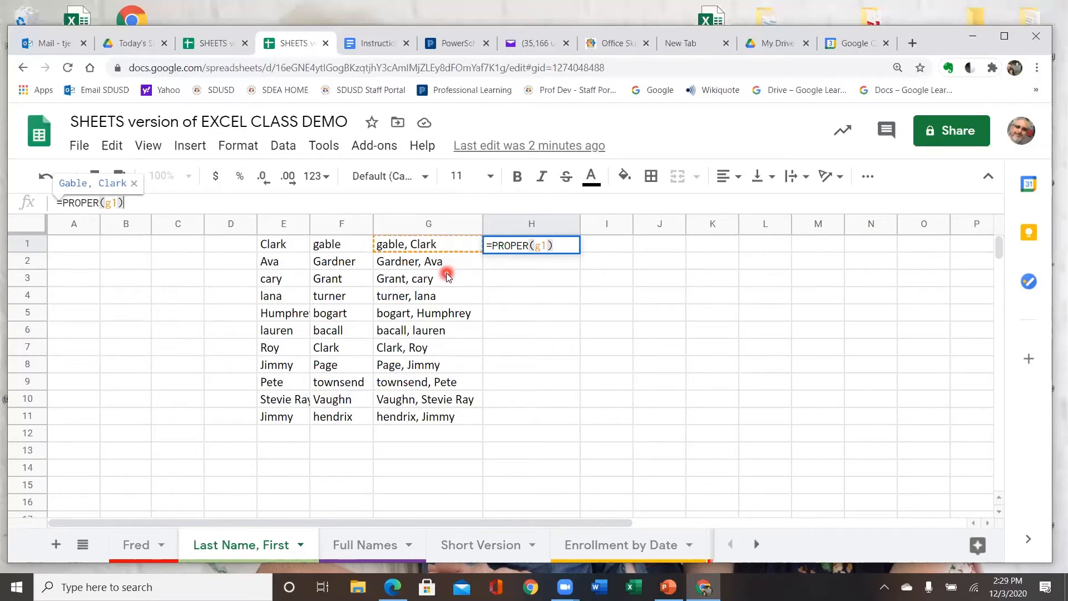
key(Return)
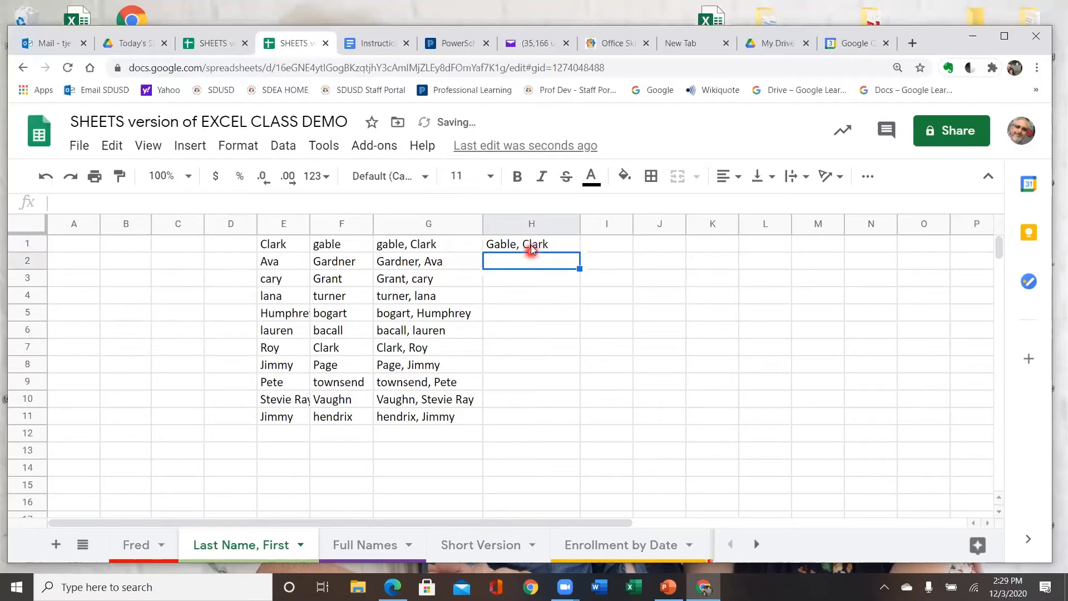
click(531, 247)
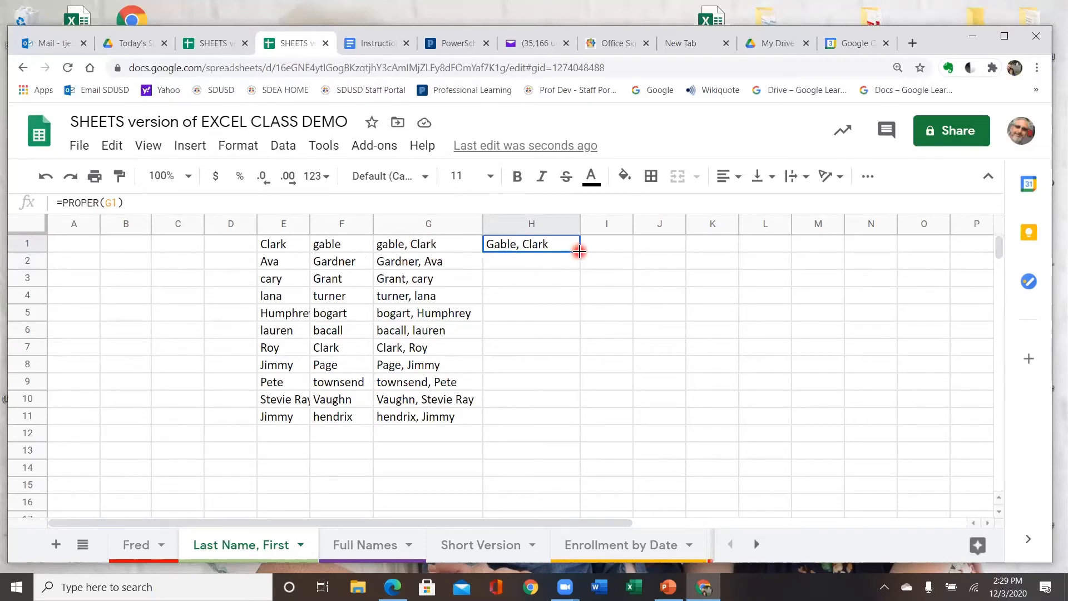
double_click(579, 250)
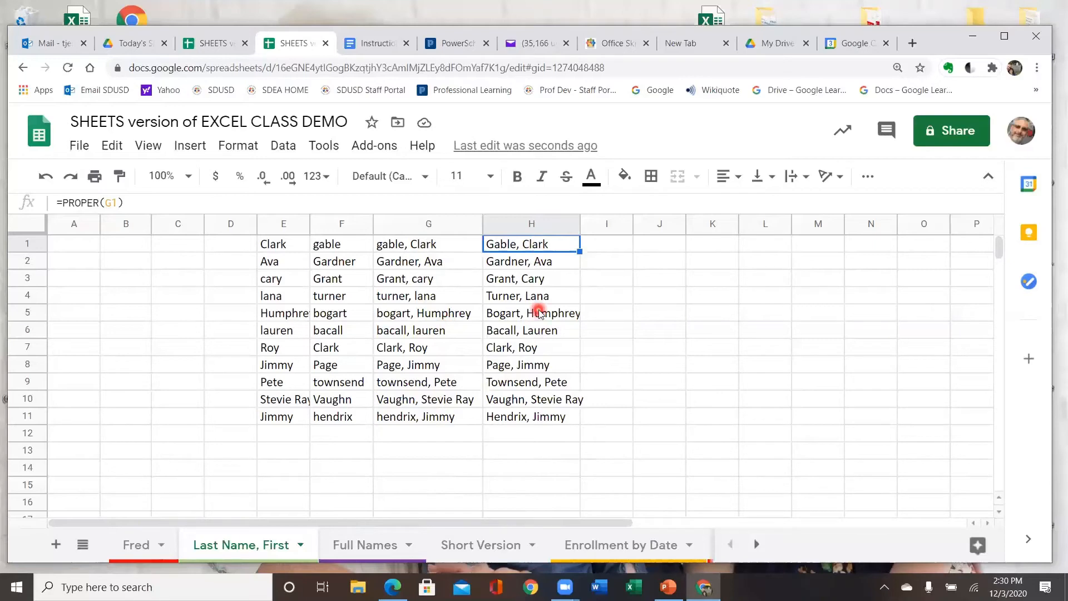
Try clearing the contents of column G that the PROPER formulas depend on, and undo the deletion.
click(405, 221)
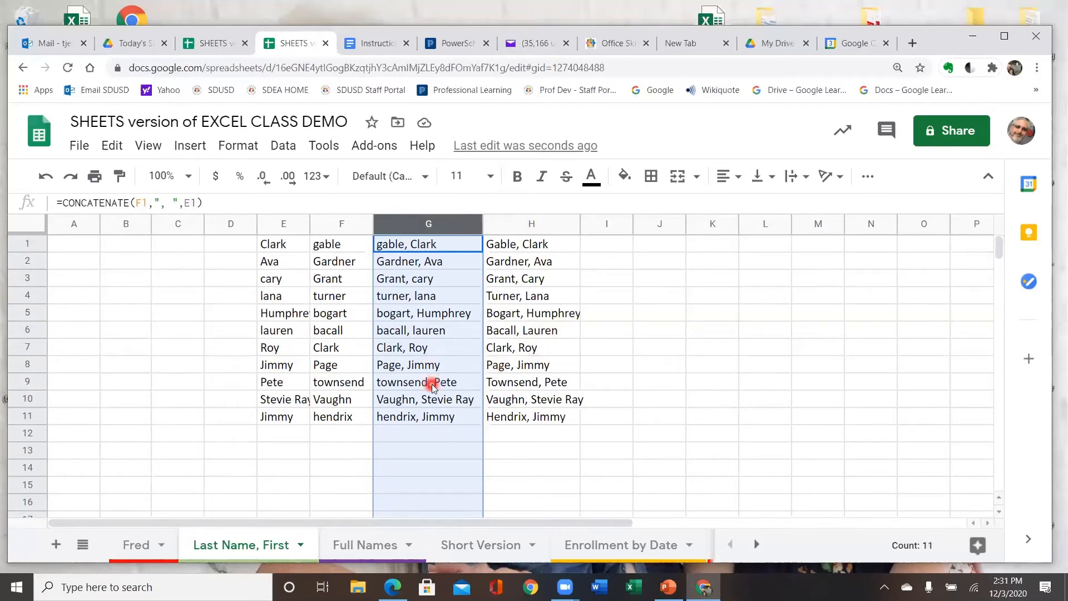
key(Delete)
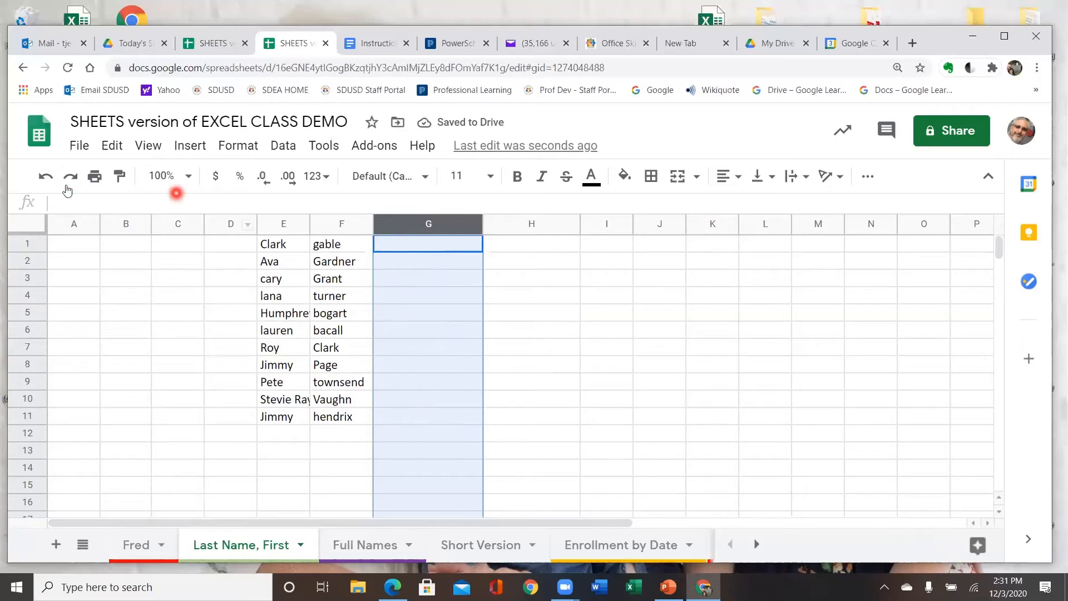
click(45, 179)
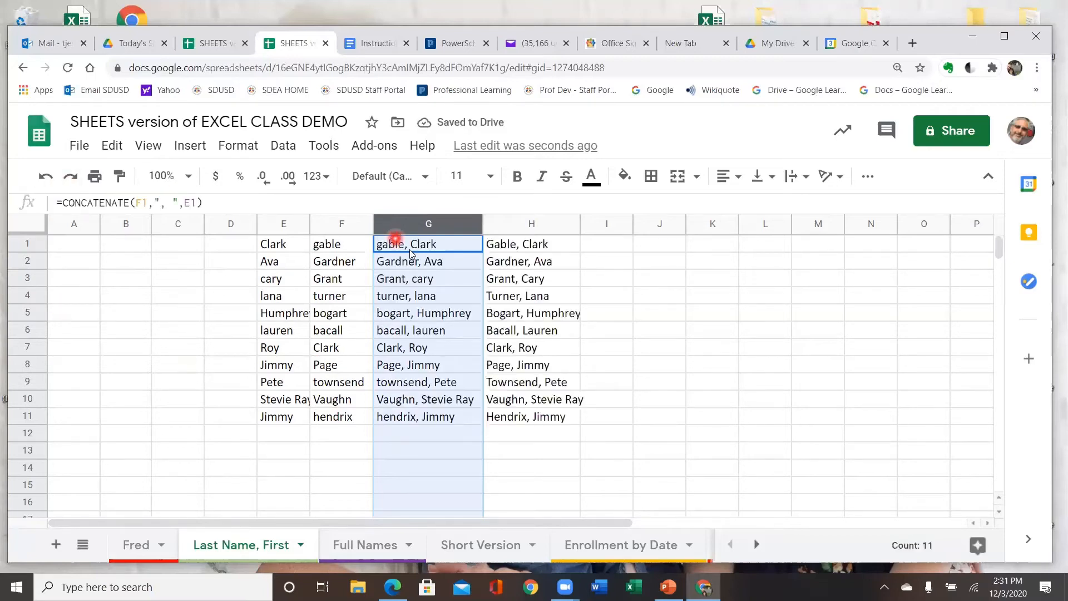
Inspect the formula in G1 and the PROPER references in H1, H4, H8, H10 and H11.
click(390, 243)
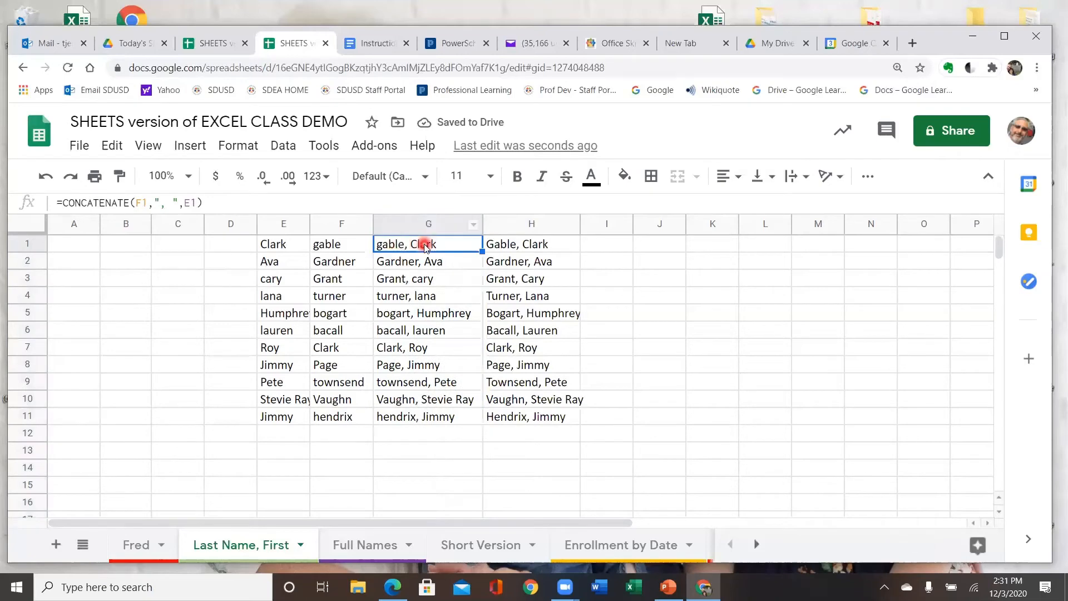
click(516, 246)
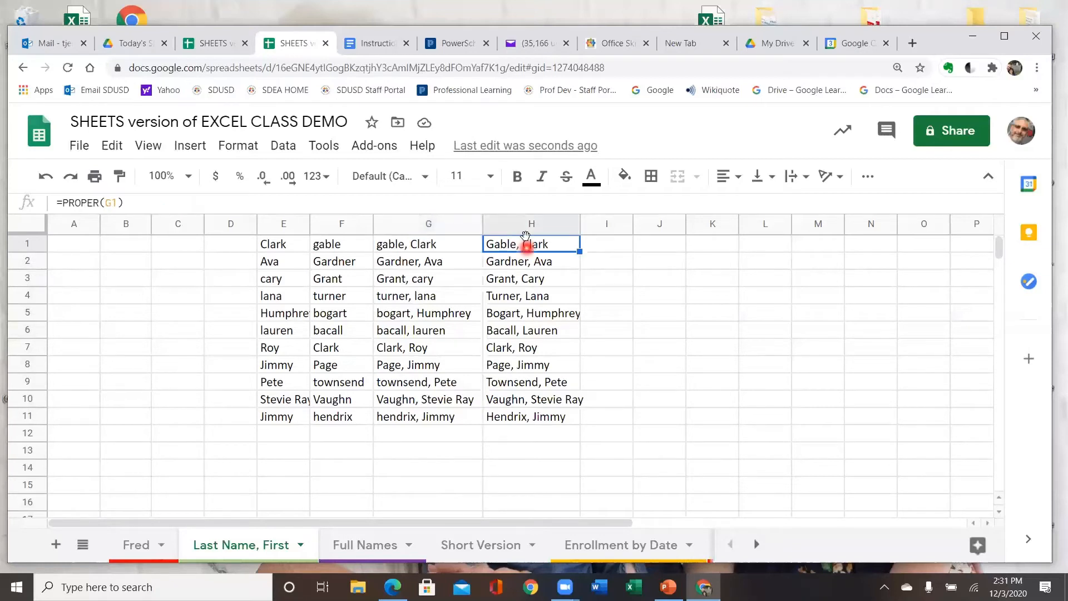
click(114, 206)
click(538, 297)
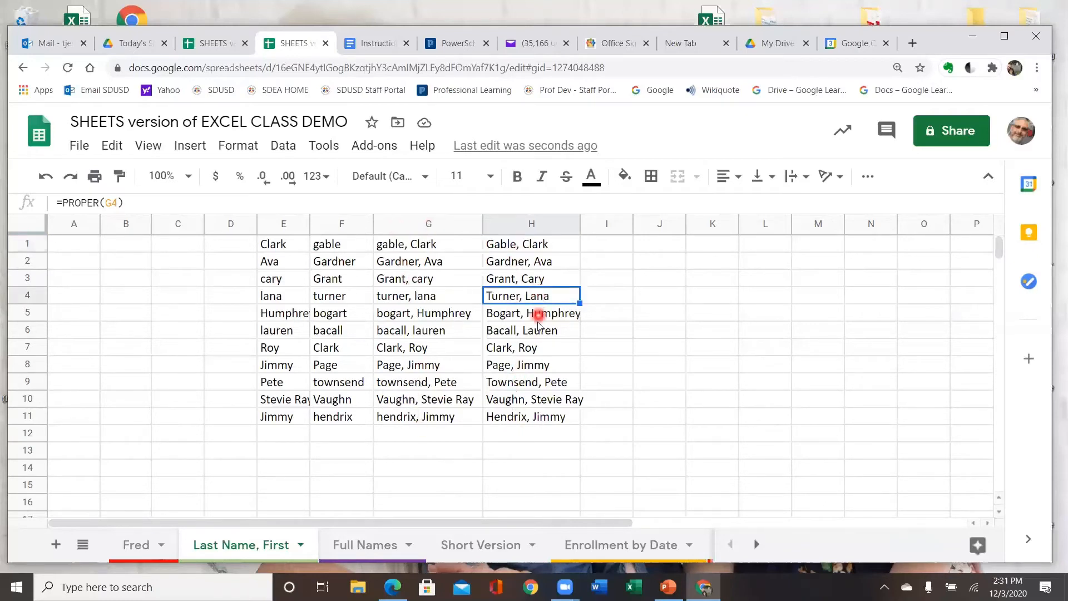
click(532, 367)
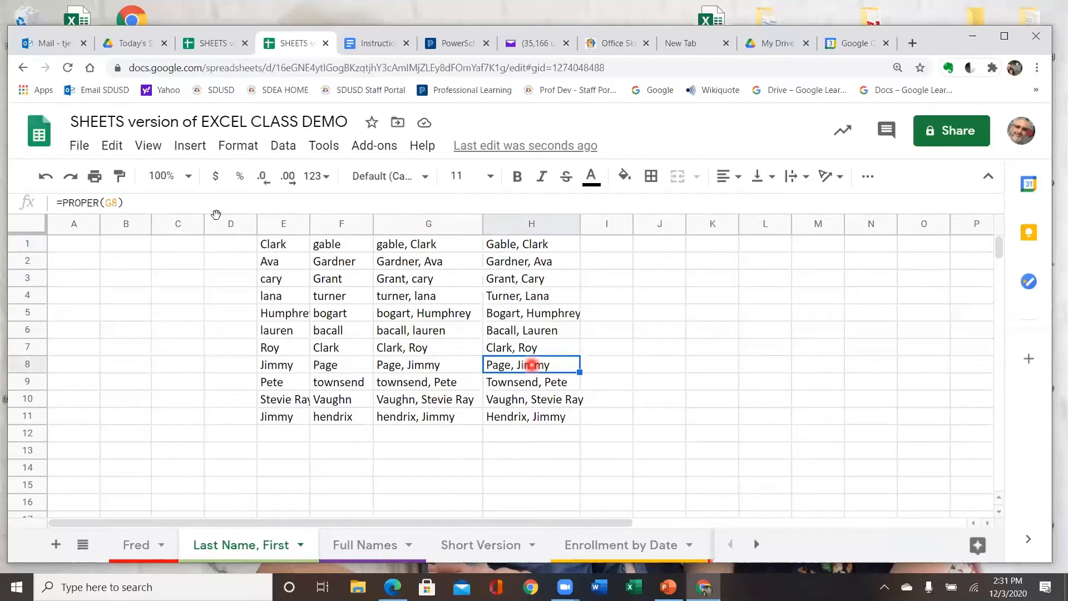
click(513, 405)
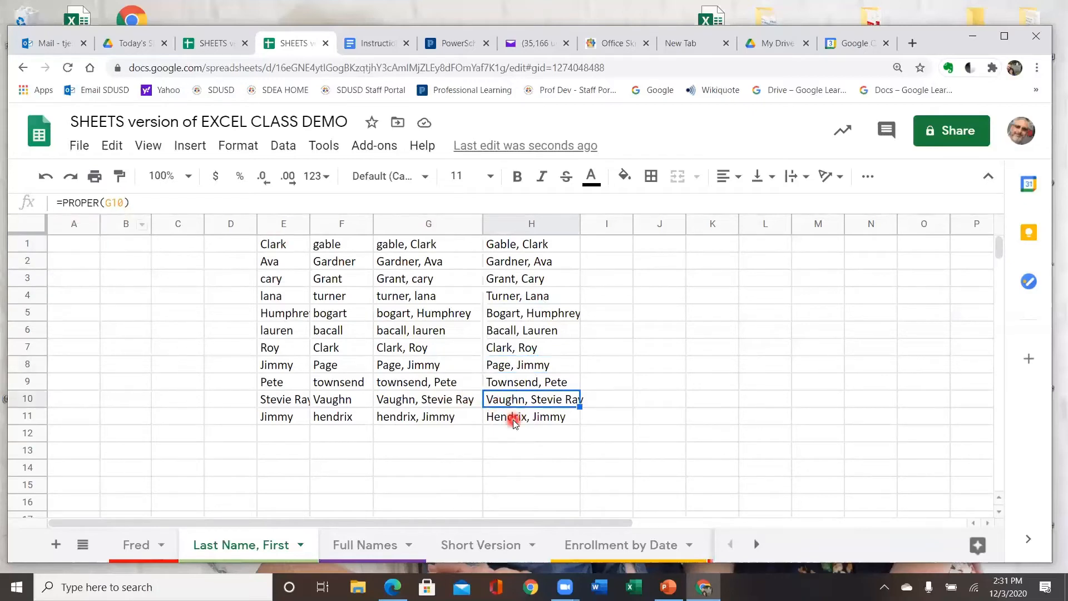
click(513, 421)
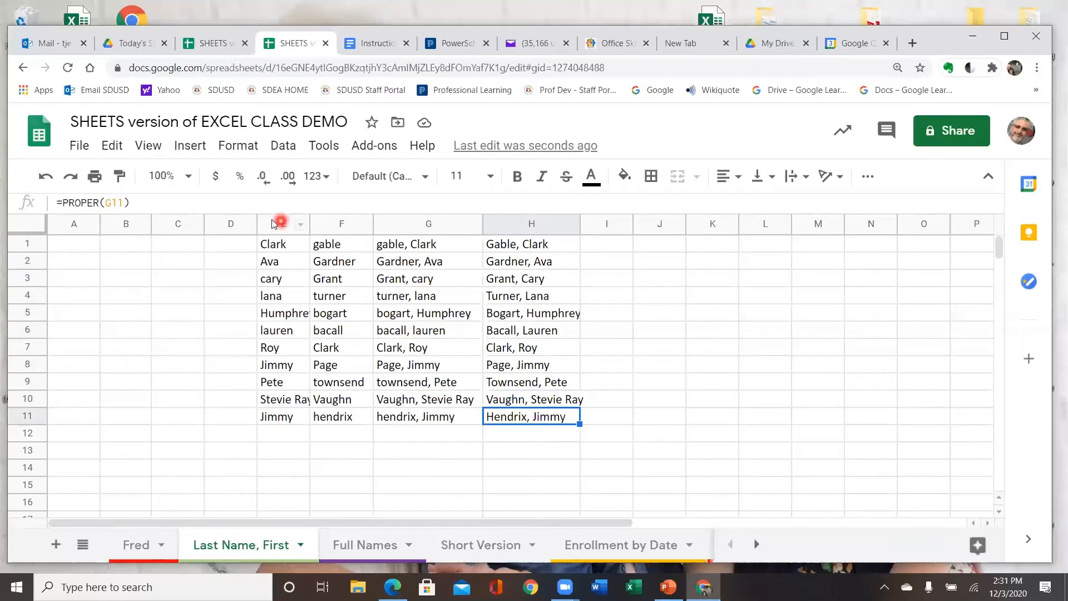
Try clearing the source names in columns E and F, undo the deletion, and check the formulas in G1 and H1.
drag(273, 223, 328, 222)
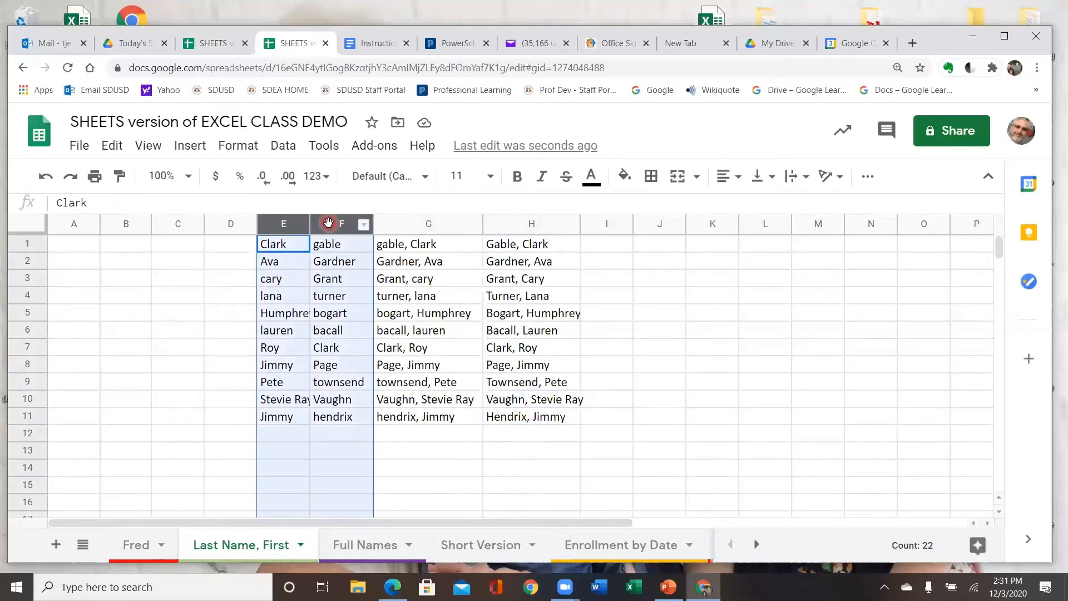
key(Delete)
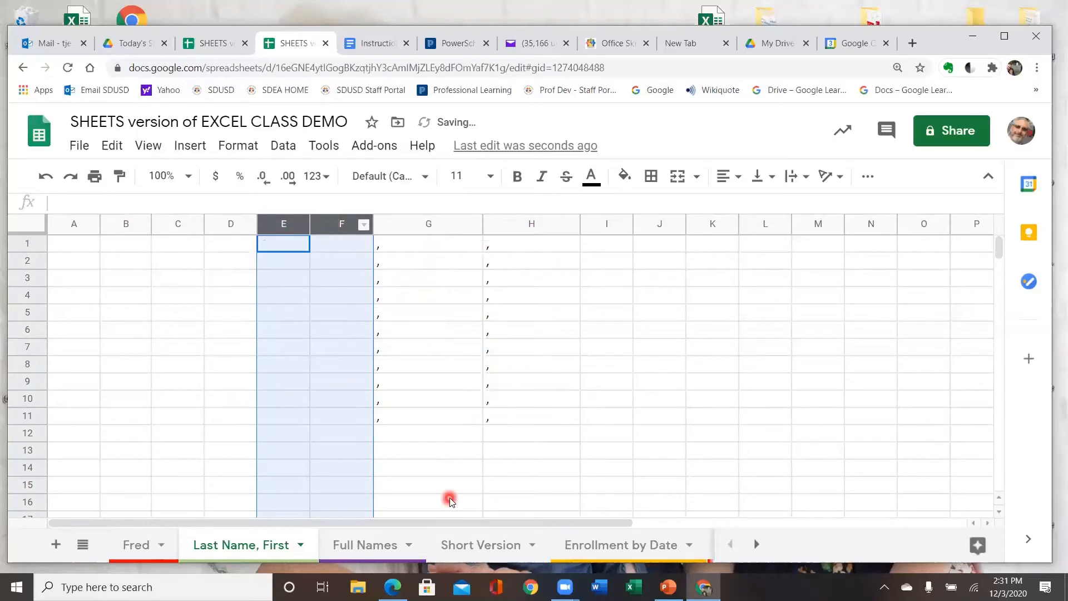
click(41, 178)
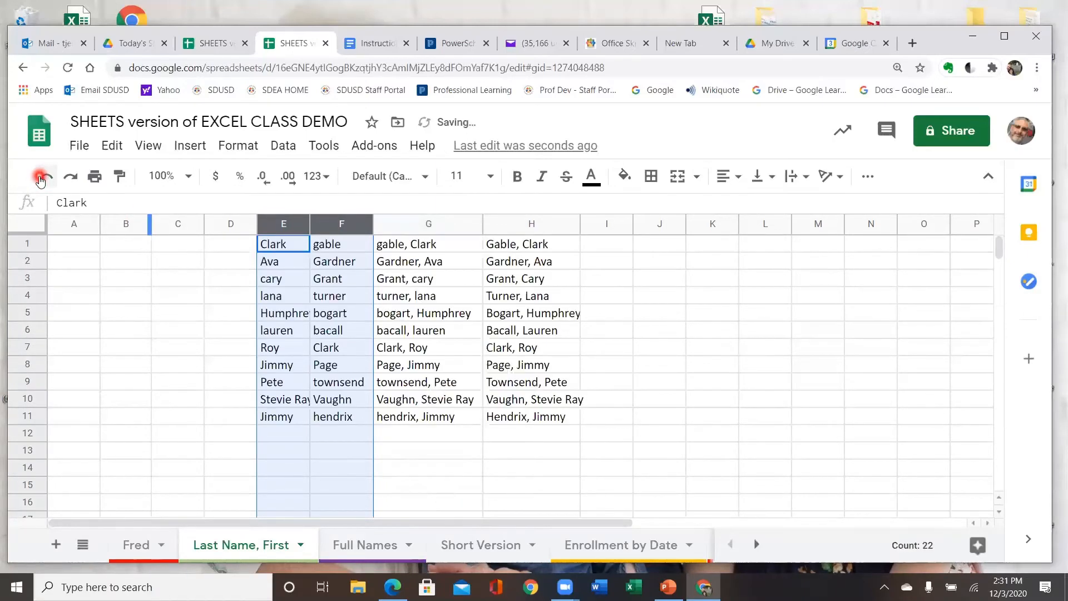
click(416, 244)
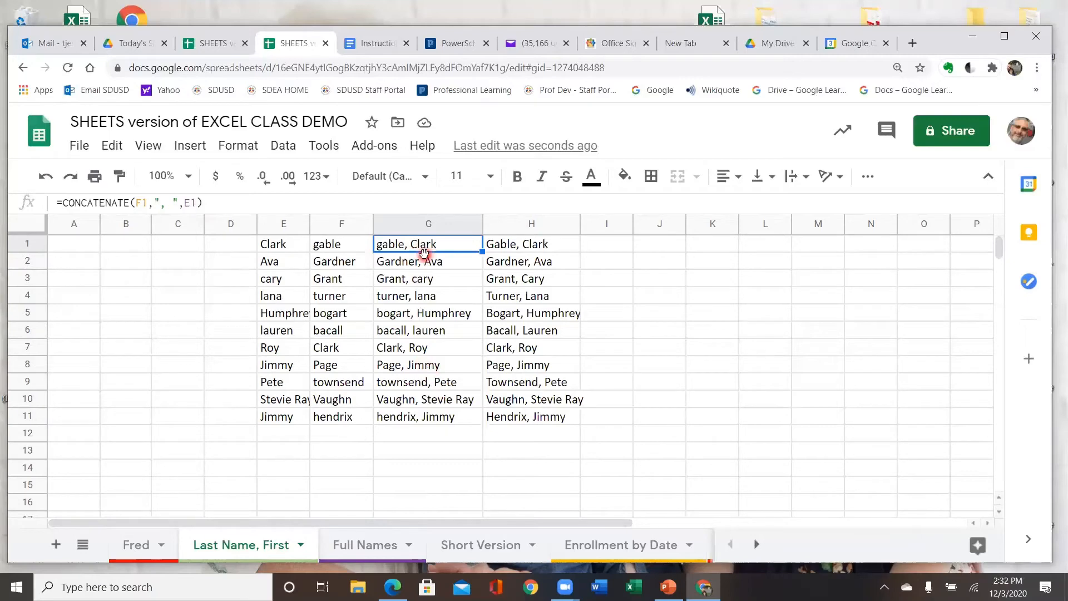
click(542, 248)
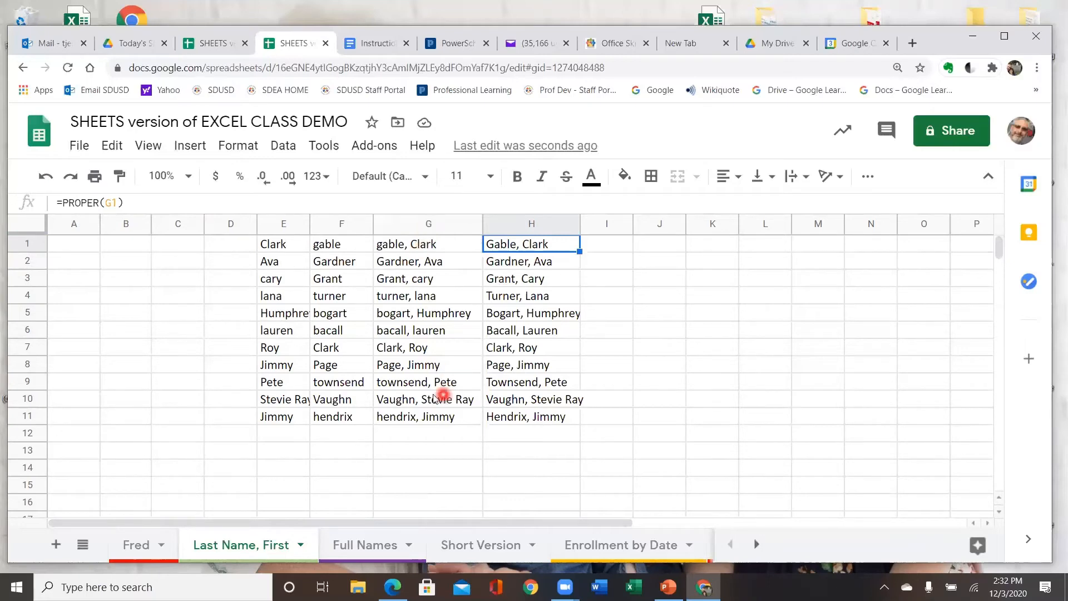
Copy column H and paste it over itself as values only to replace the PROPER formulas with plain text.
click(493, 223)
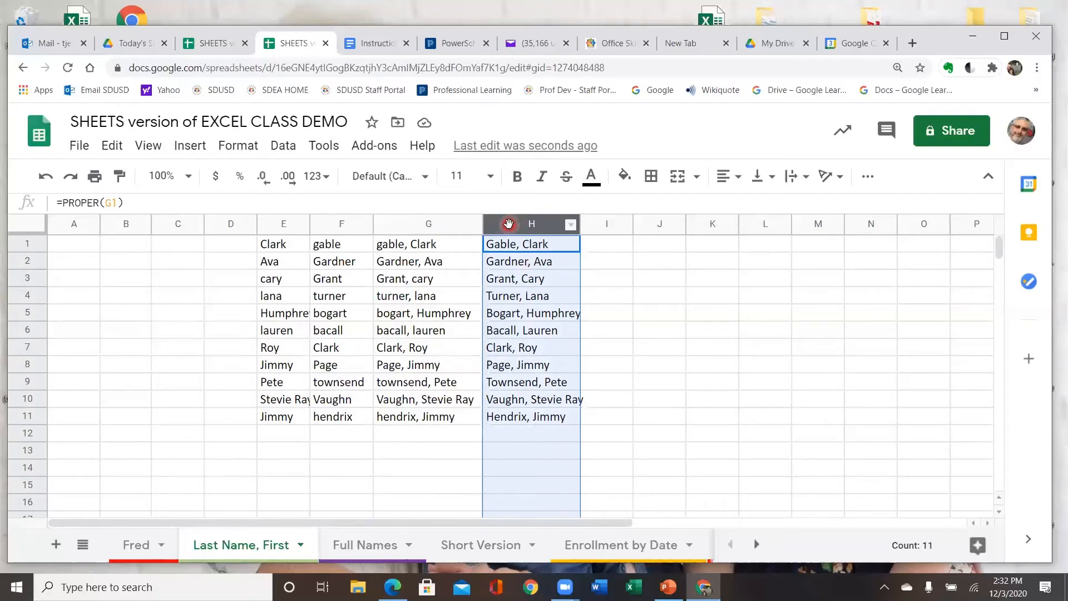
right_click(509, 225)
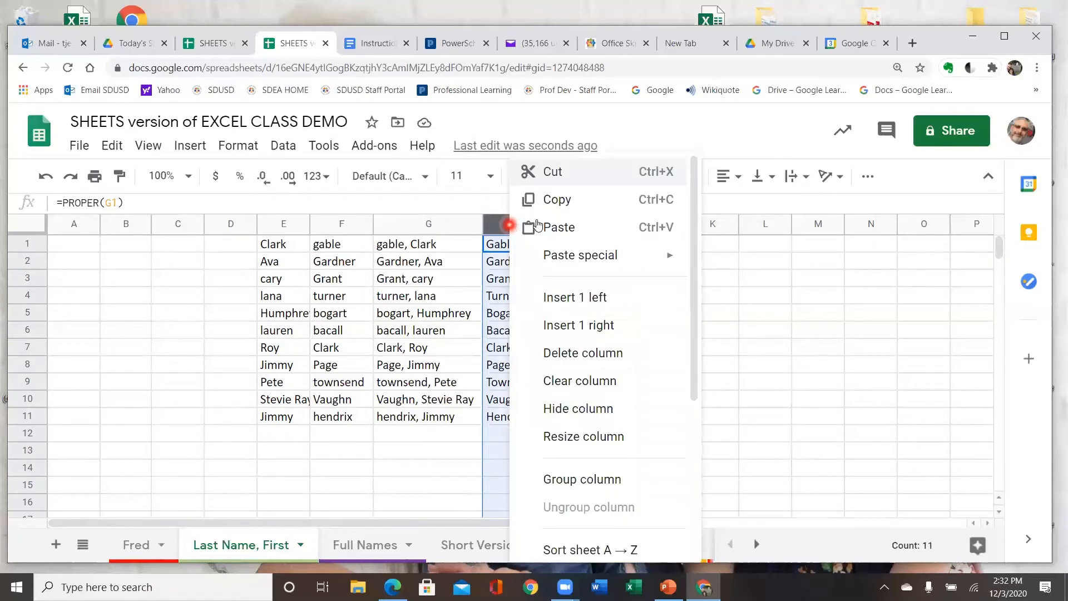
click(571, 207)
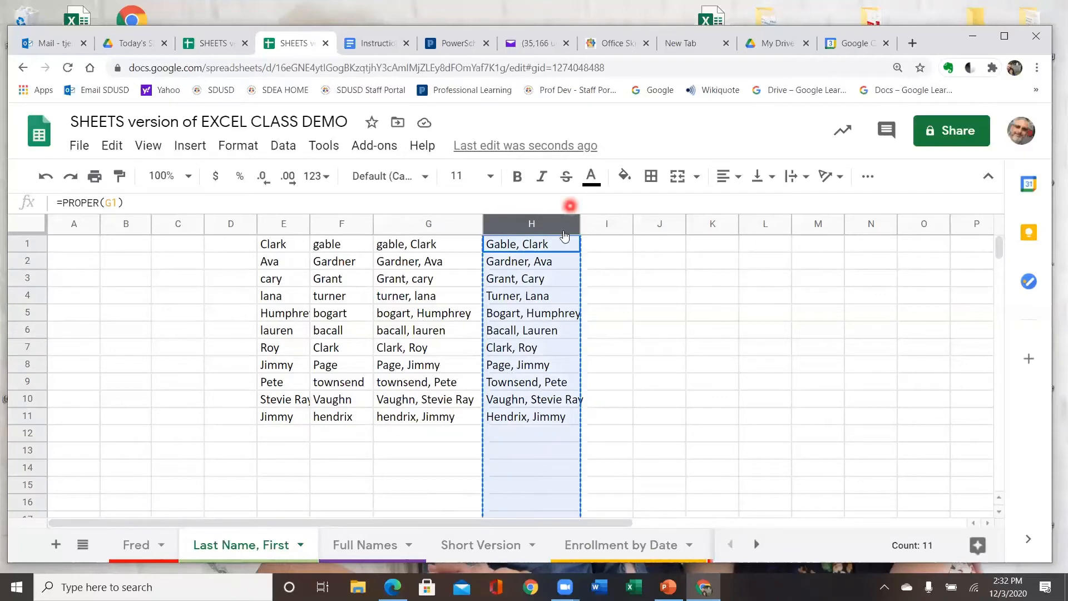
right_click(507, 224)
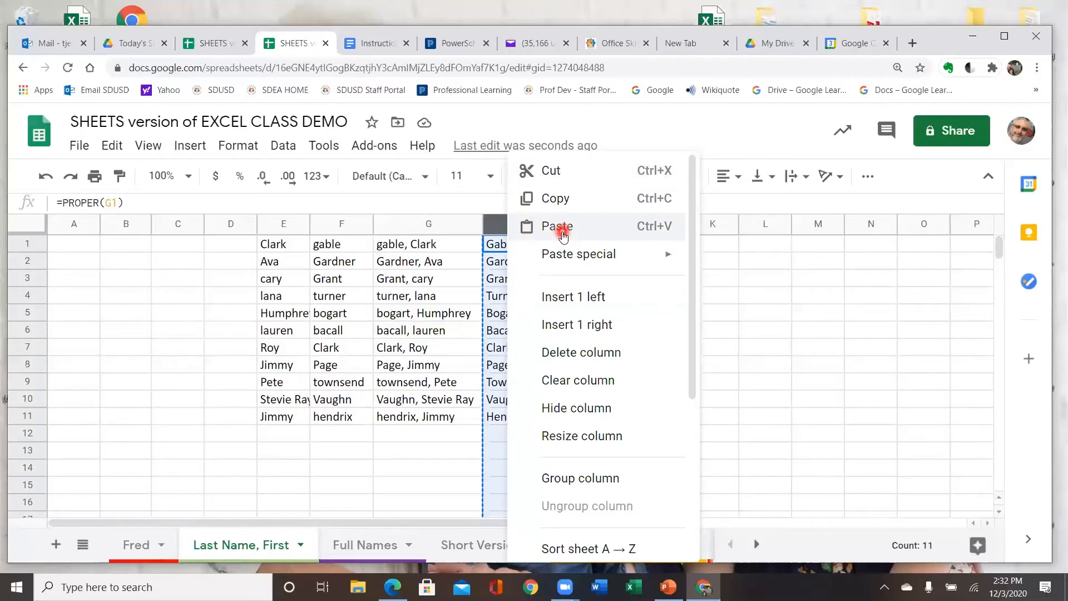
mouse_move(565, 255)
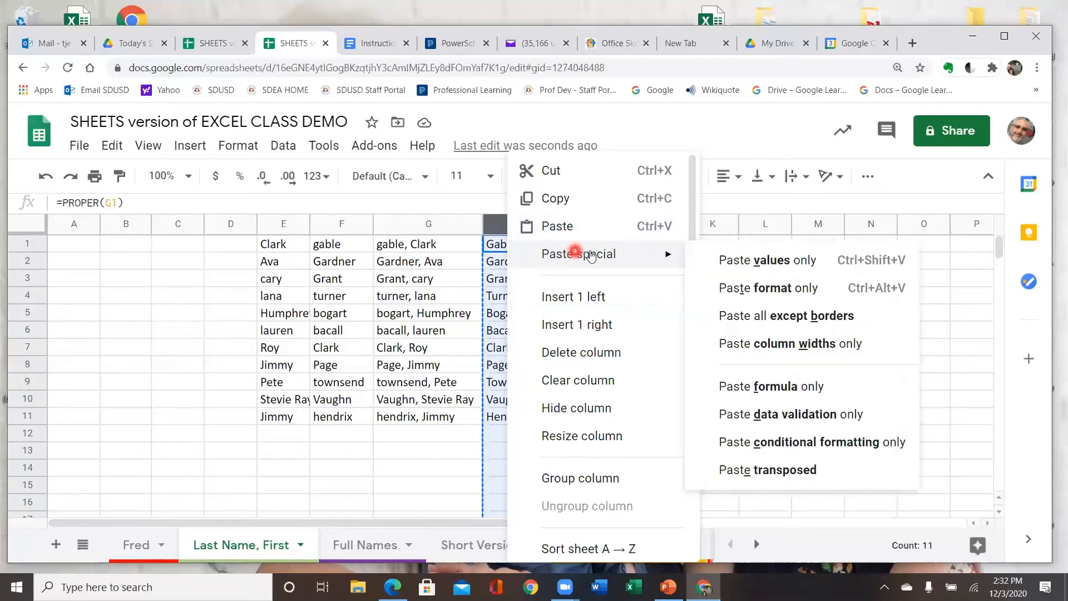
click(745, 267)
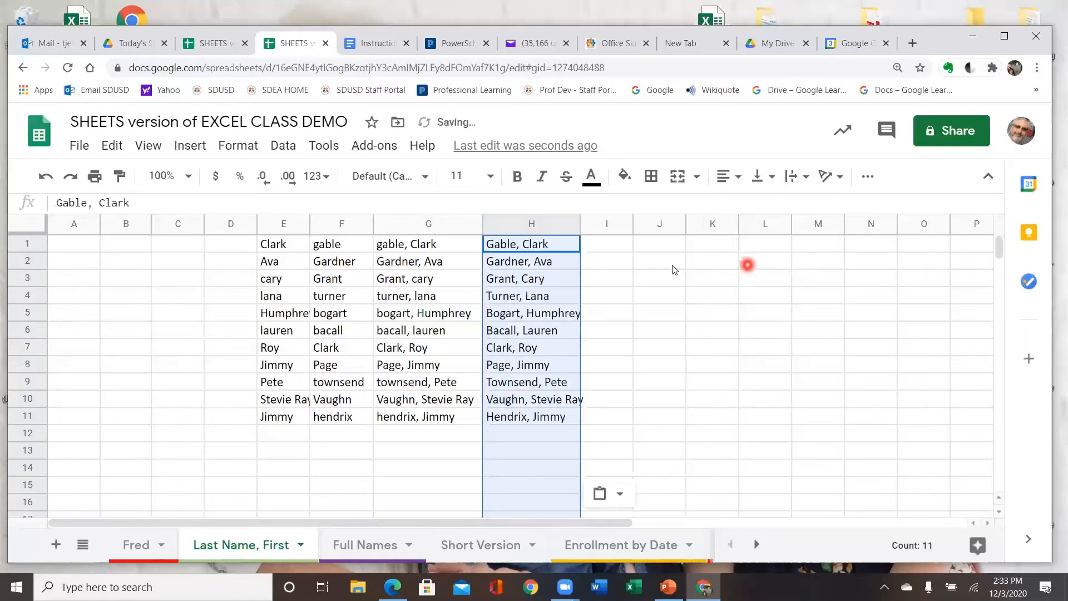
Check the contents of H1, H3, H5 and H8 for any remaining formulas.
click(556, 269)
click(544, 243)
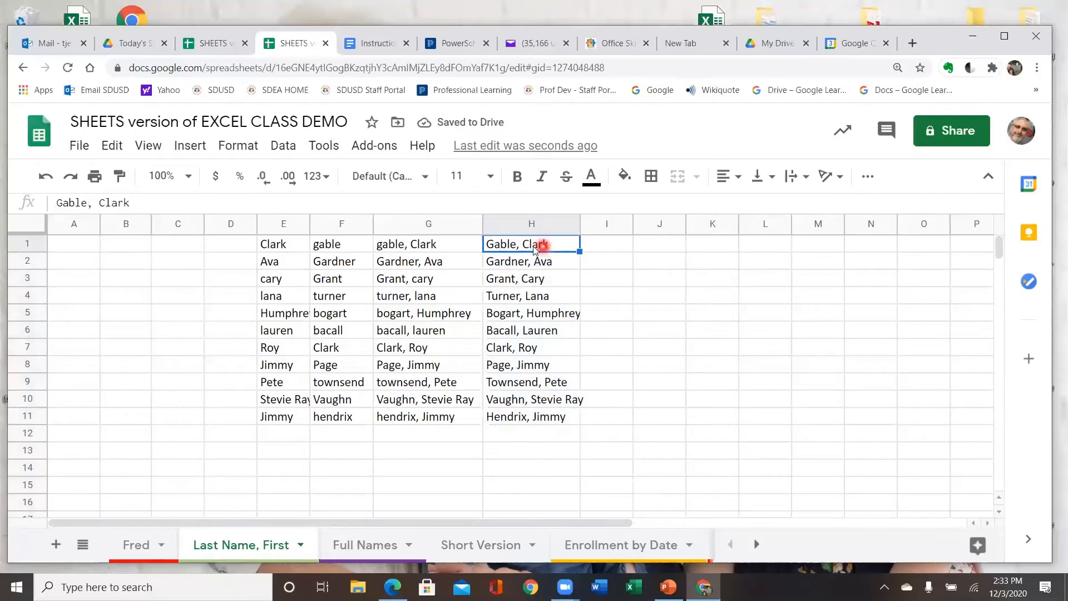
click(516, 279)
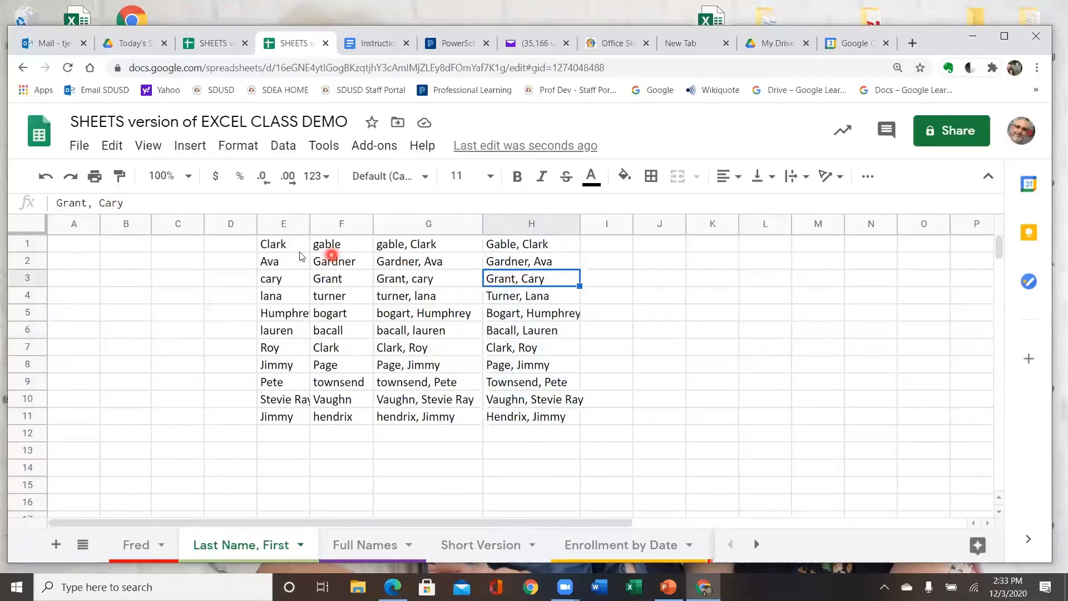
click(529, 316)
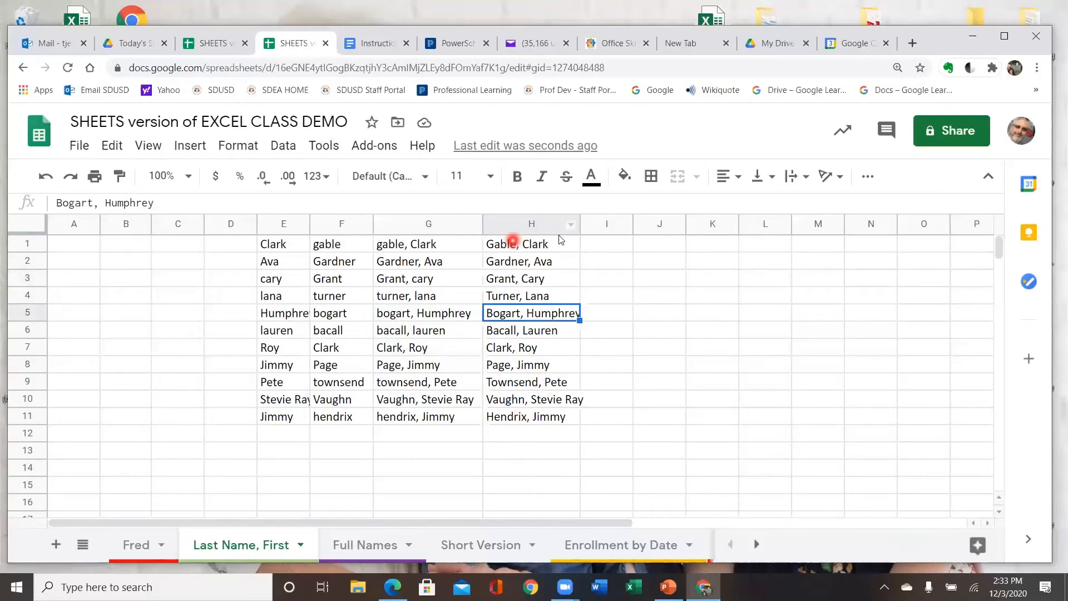
click(538, 367)
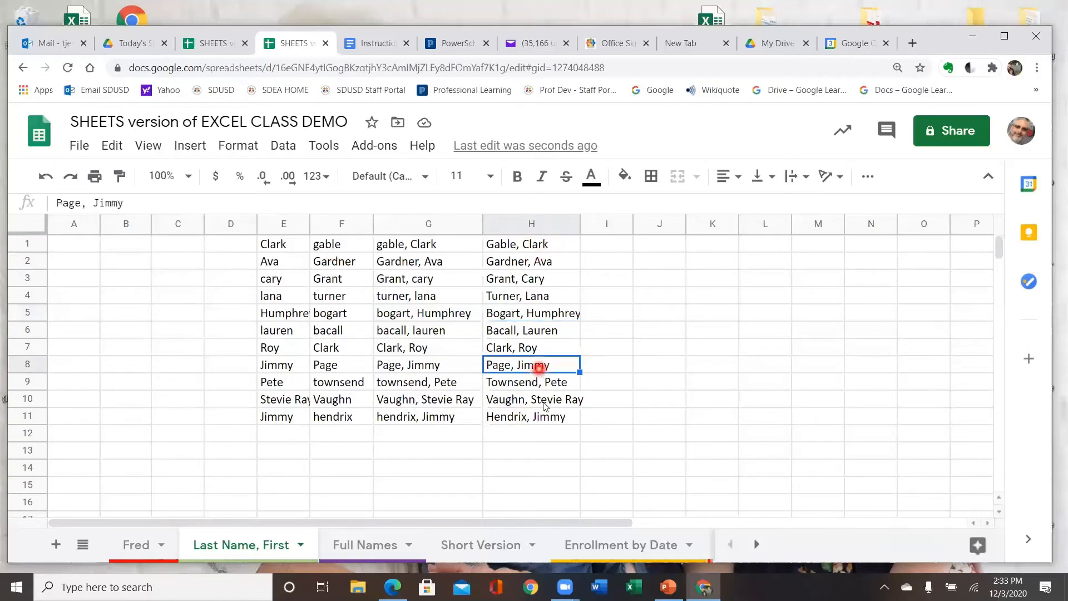
Clear all contents of columns E through G on the Last Name, First sheet, keeping only the names in column H.
click(545, 403)
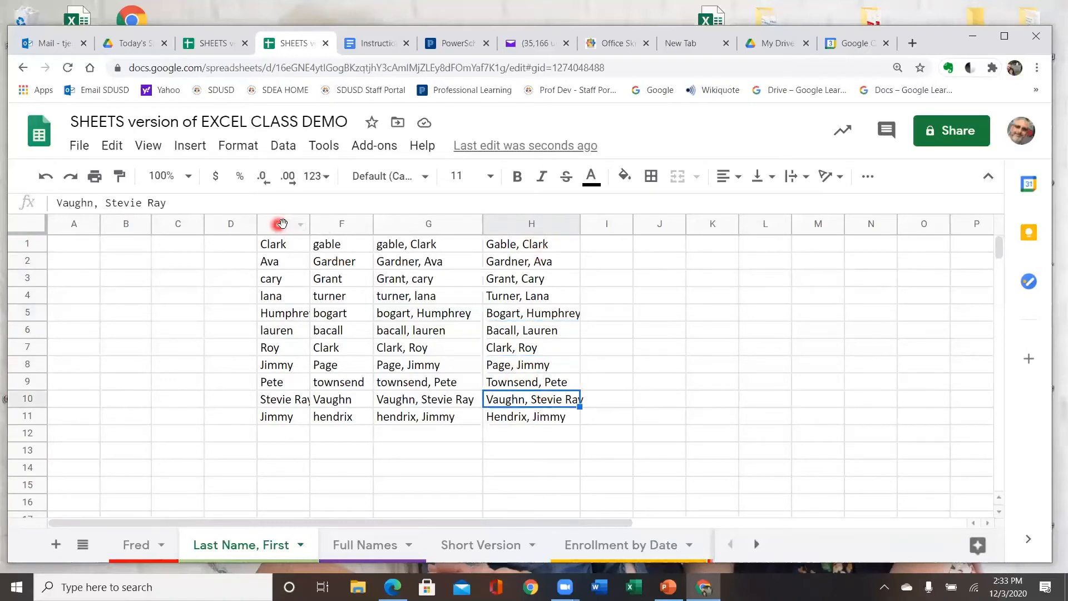
drag(281, 226, 416, 224)
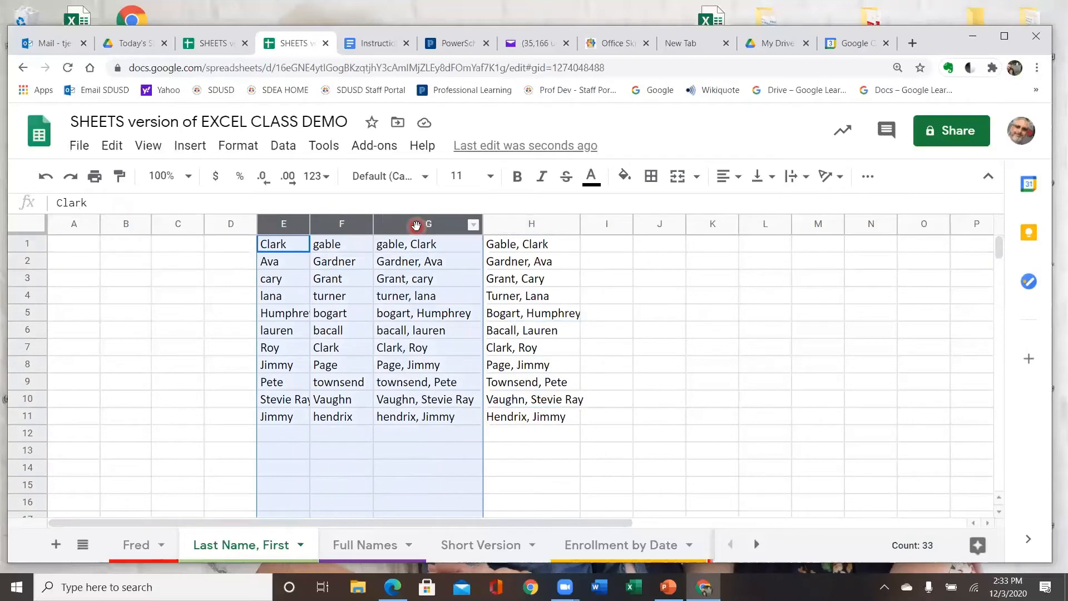
key(Delete)
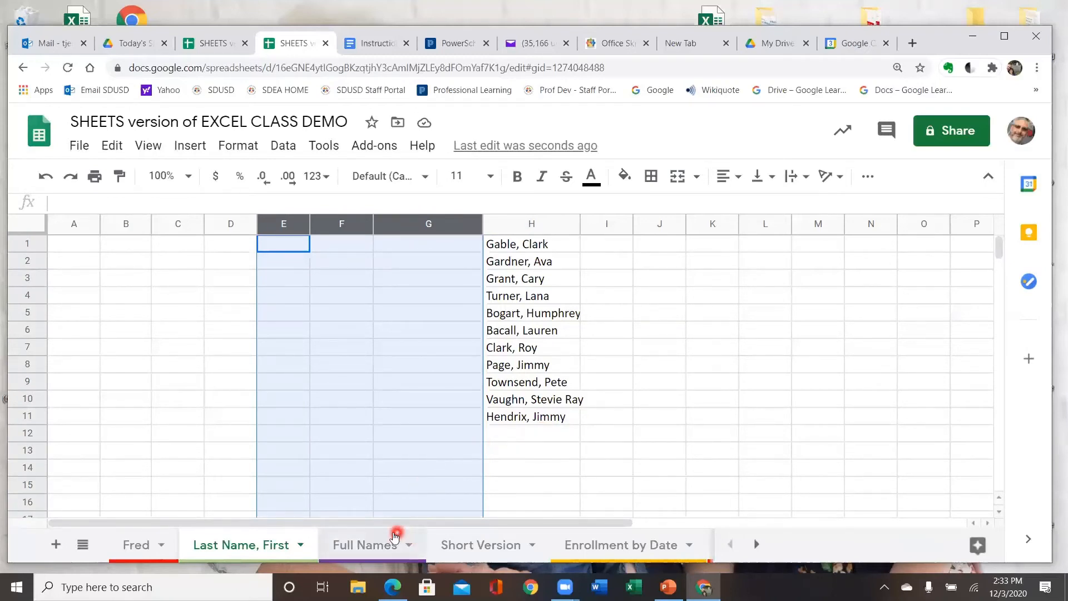
Open the Full Names sheet and select cell B2 under the Last Names heading.
click(371, 546)
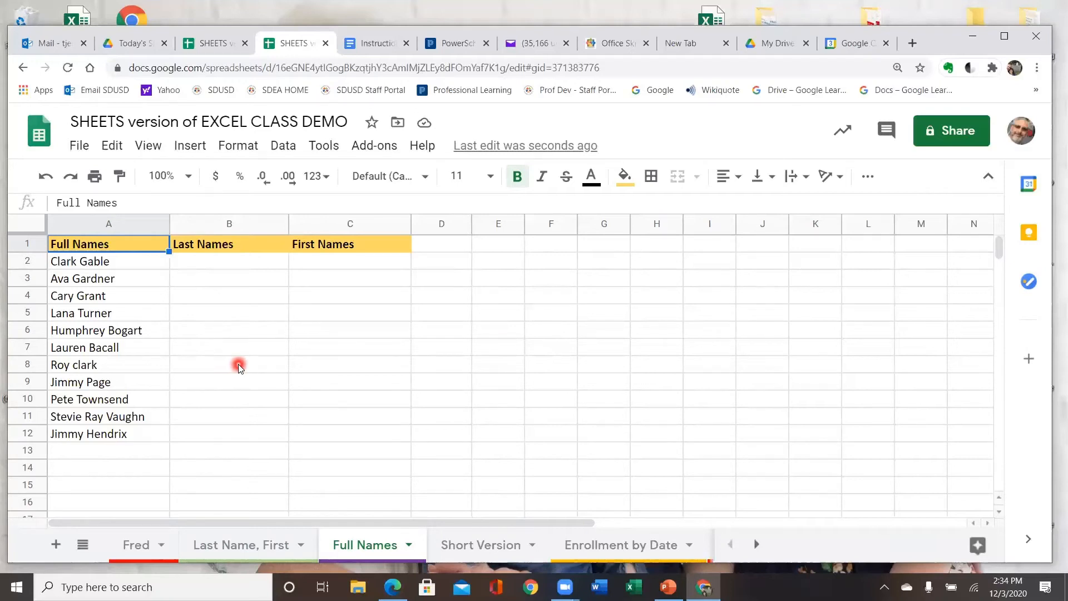
scroll(240, 367, down, 2)
scroll(241, 367, up, 2)
click(220, 263)
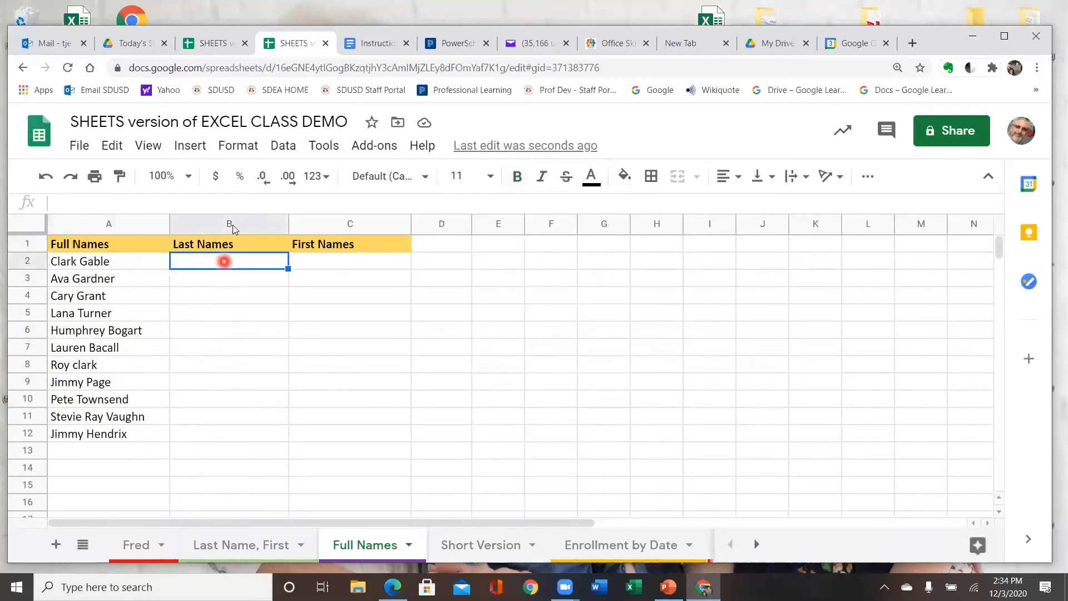
click(226, 262)
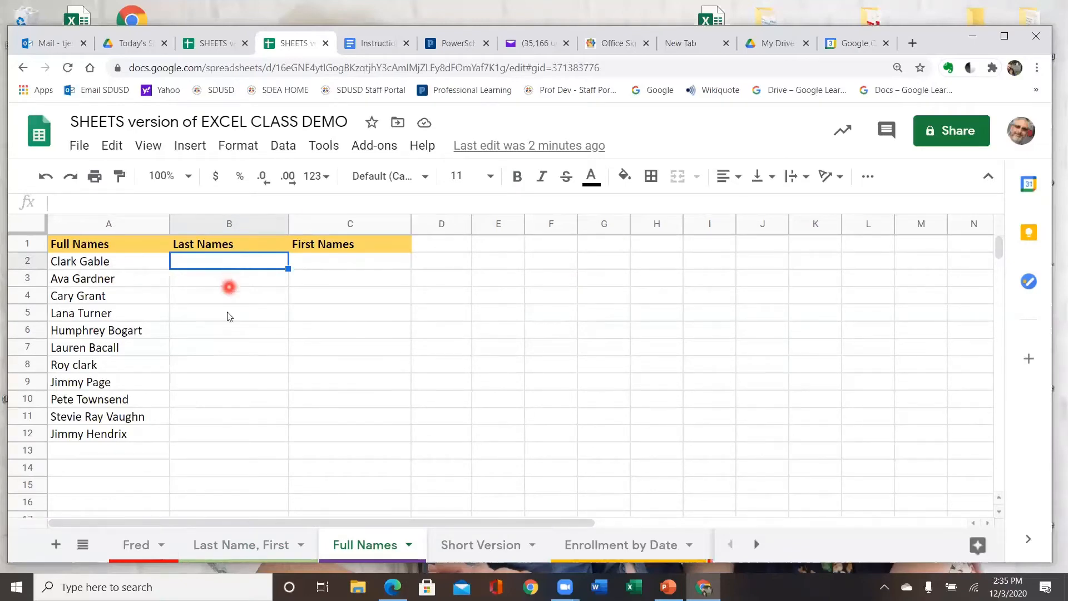
Examine the RIGHT formula in B20 and the LEFT formula in C20 against the full name in A2.
scroll(227, 322, down, 3)
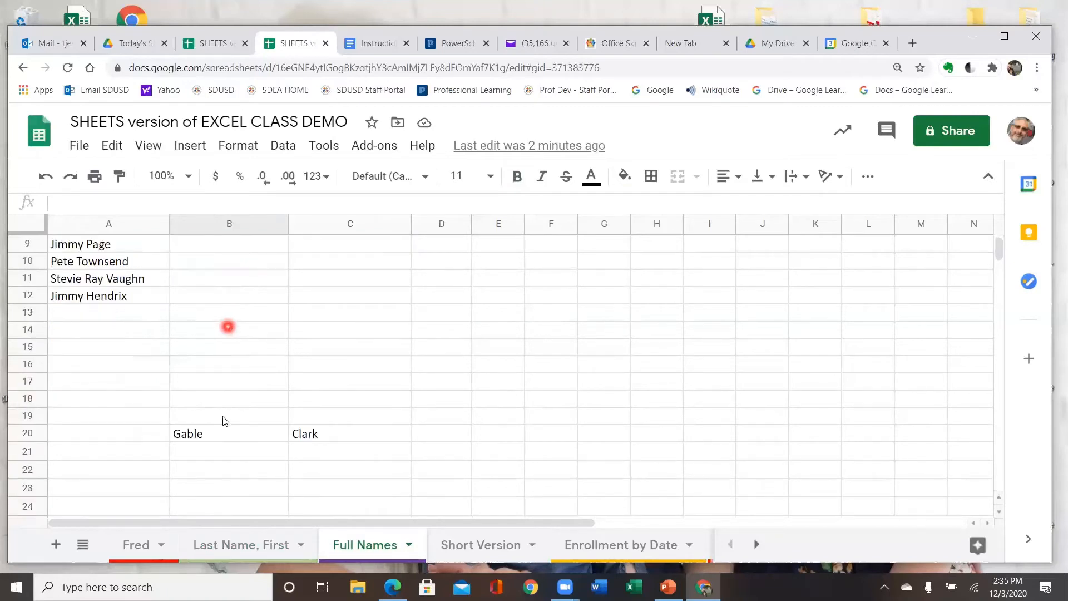
click(203, 435)
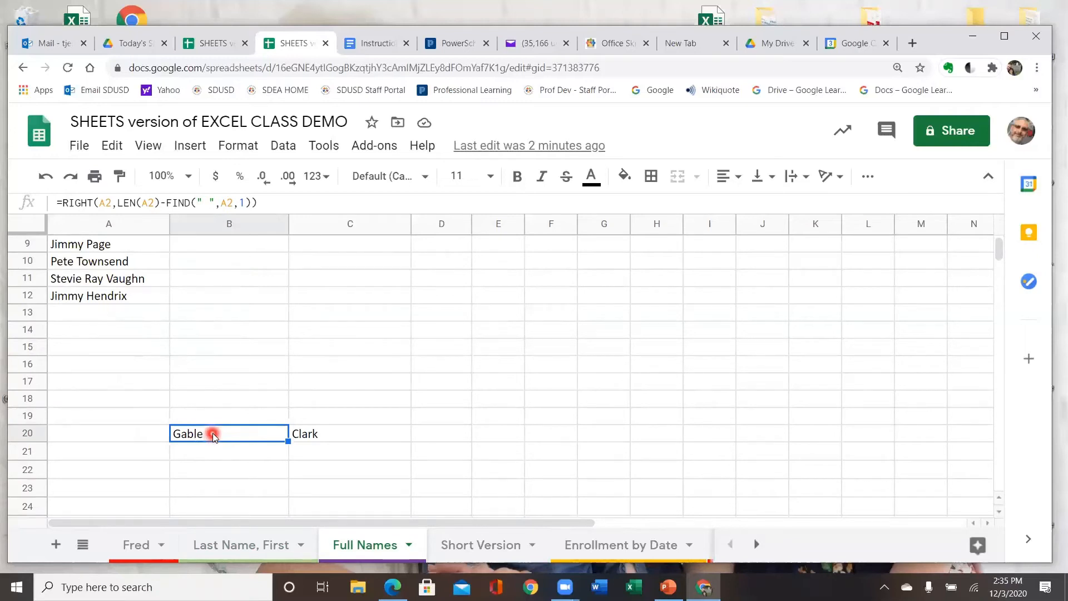
scroll(213, 433, up, 3)
scroll(222, 366, down, 3)
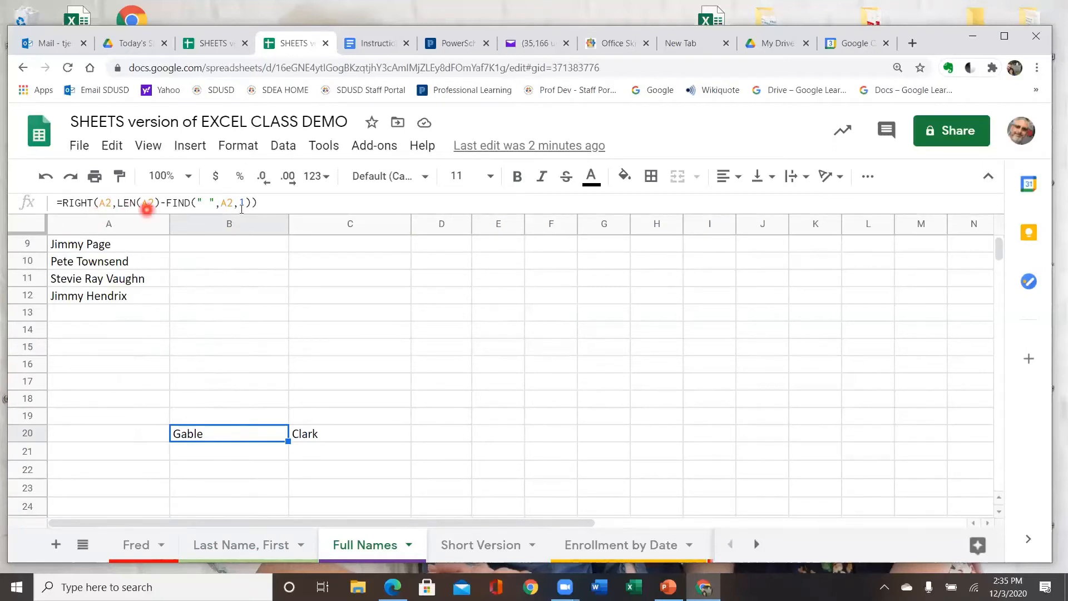
scroll(174, 291, up, 3)
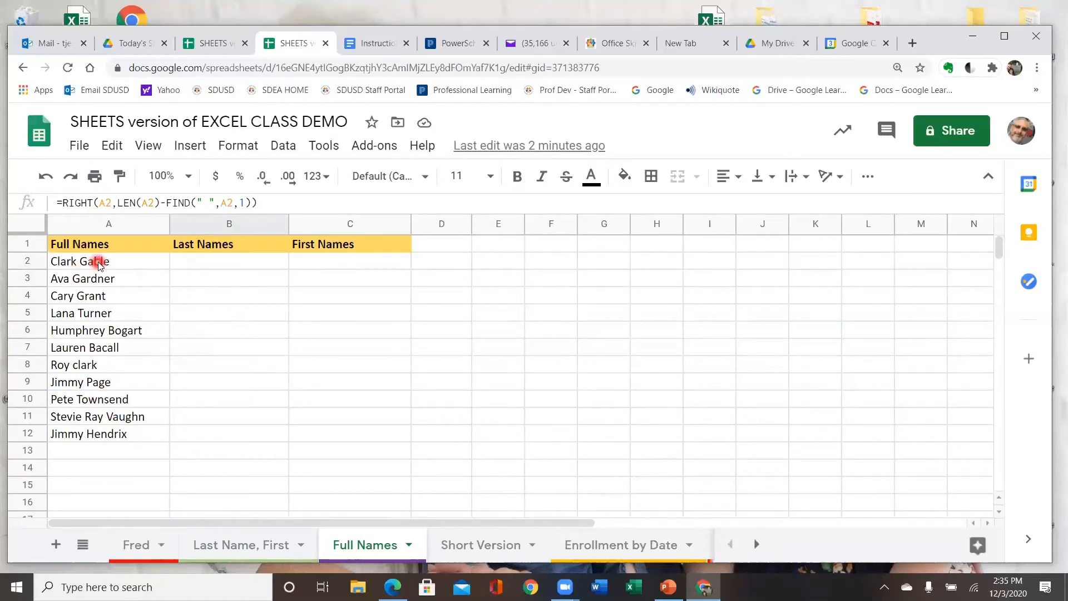
scroll(192, 330, down, 3)
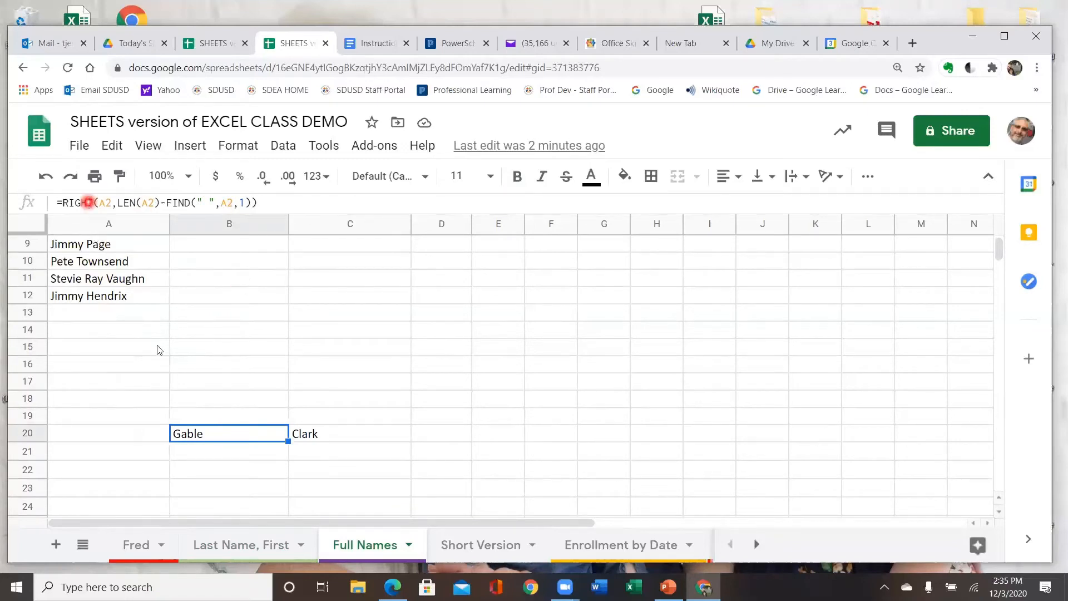
click(333, 438)
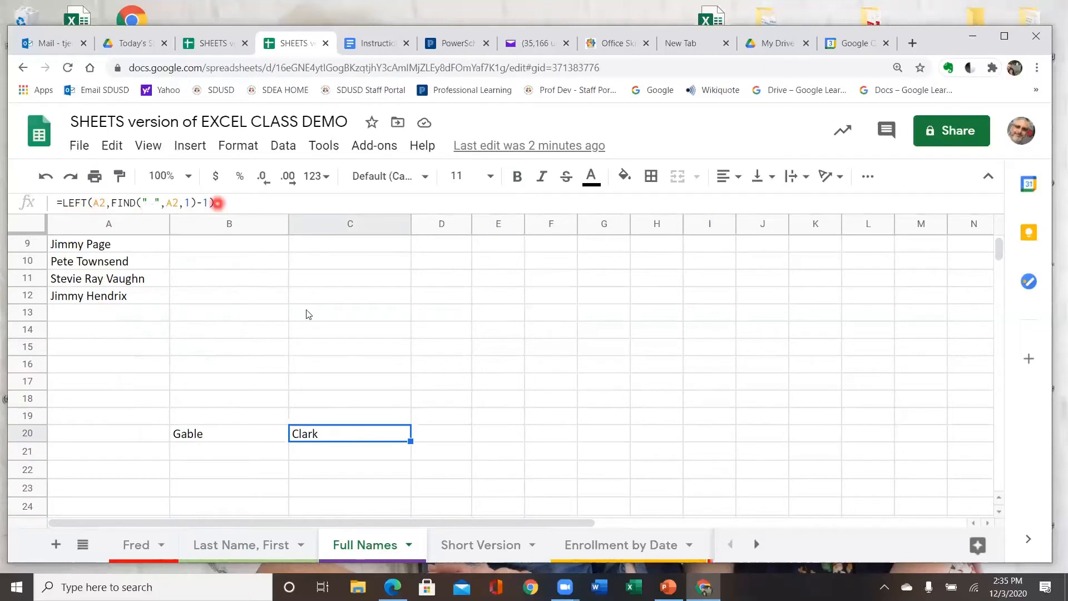
Move the last-name formula from B20 to B2 and the first-name formula from C20 to C2.
click(227, 437)
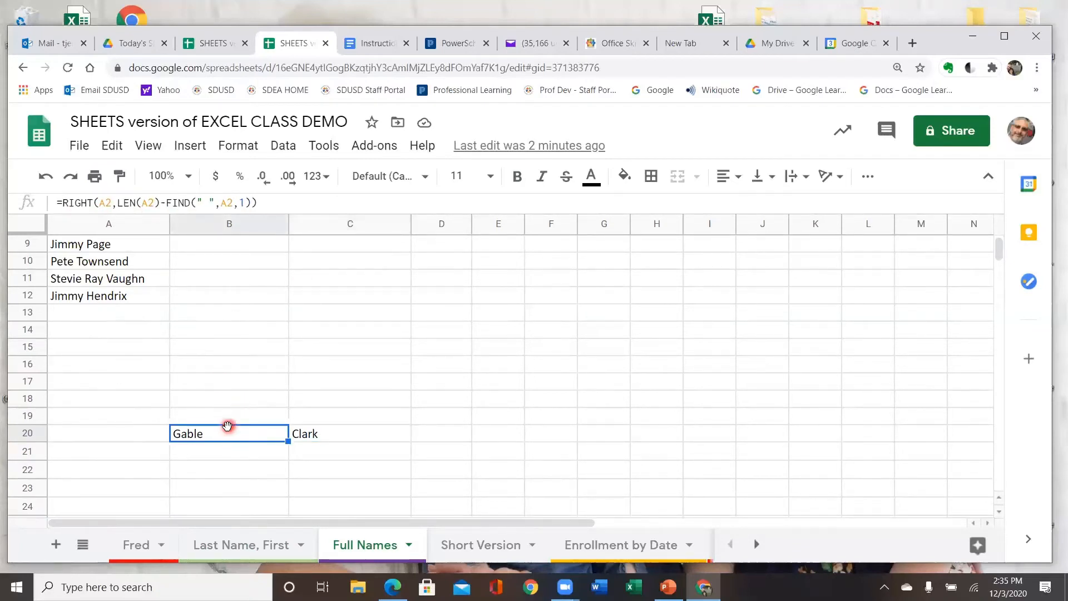
drag(226, 426, 217, 266)
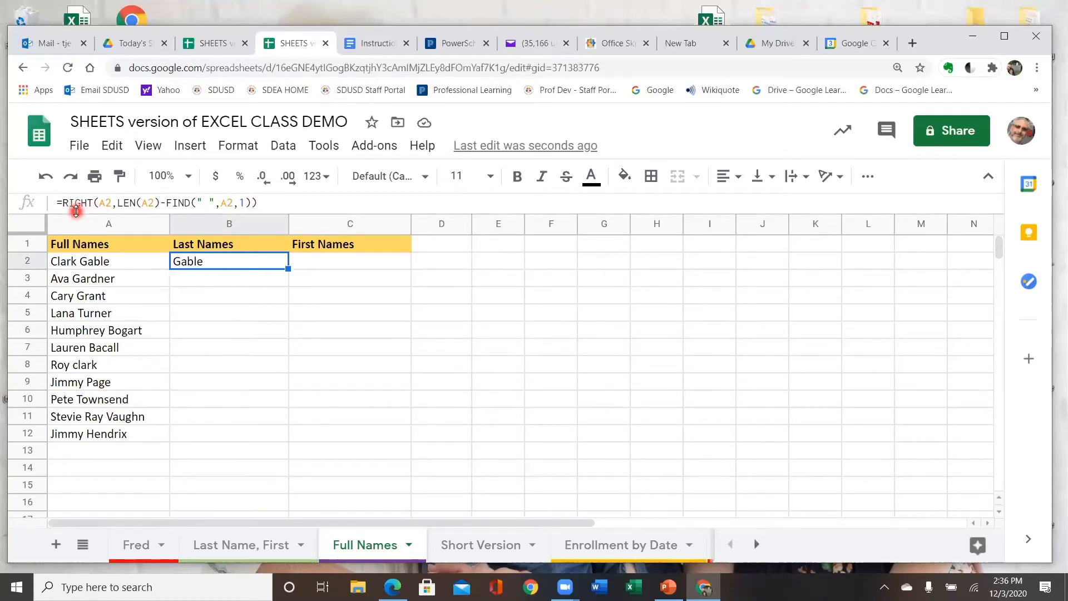
scroll(362, 348, down, 3)
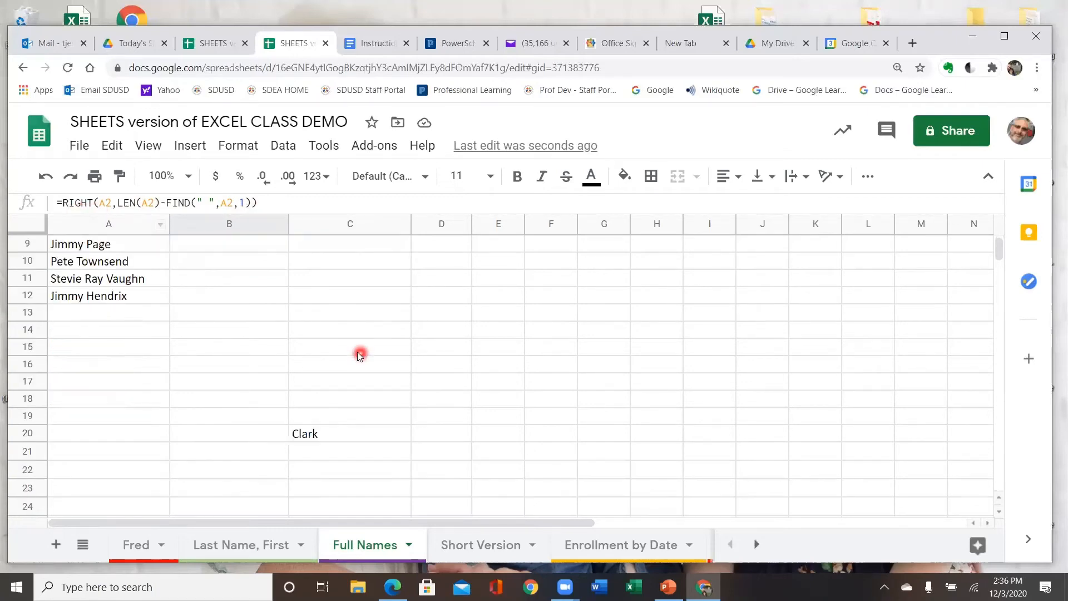
click(330, 437)
drag(329, 437, 341, 267)
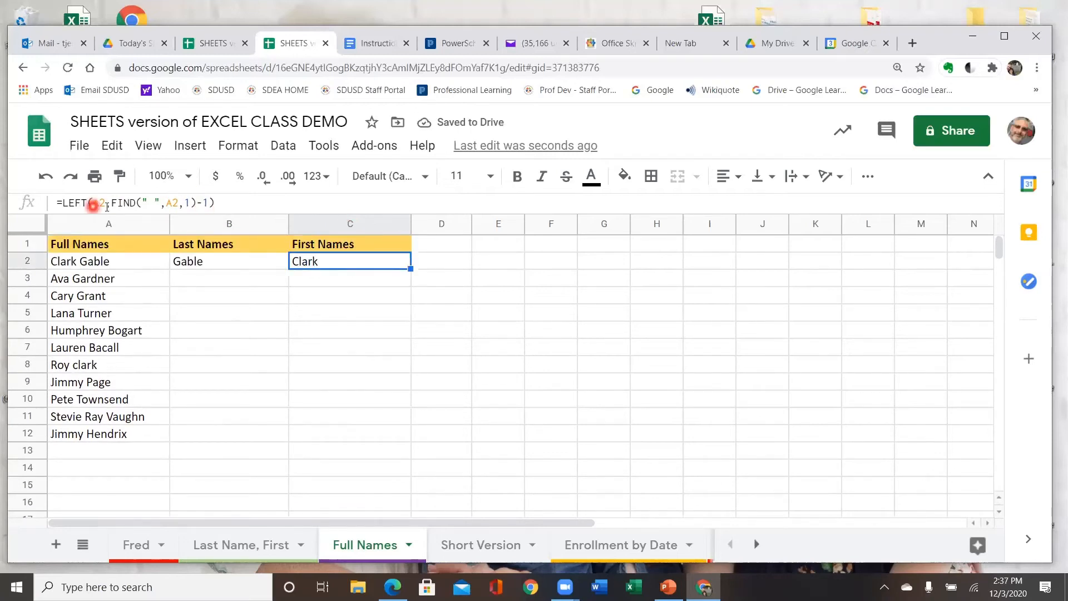
Compare the formulas in B2 and C2, and fill the RIGHT formula from B2 down through B12.
click(204, 262)
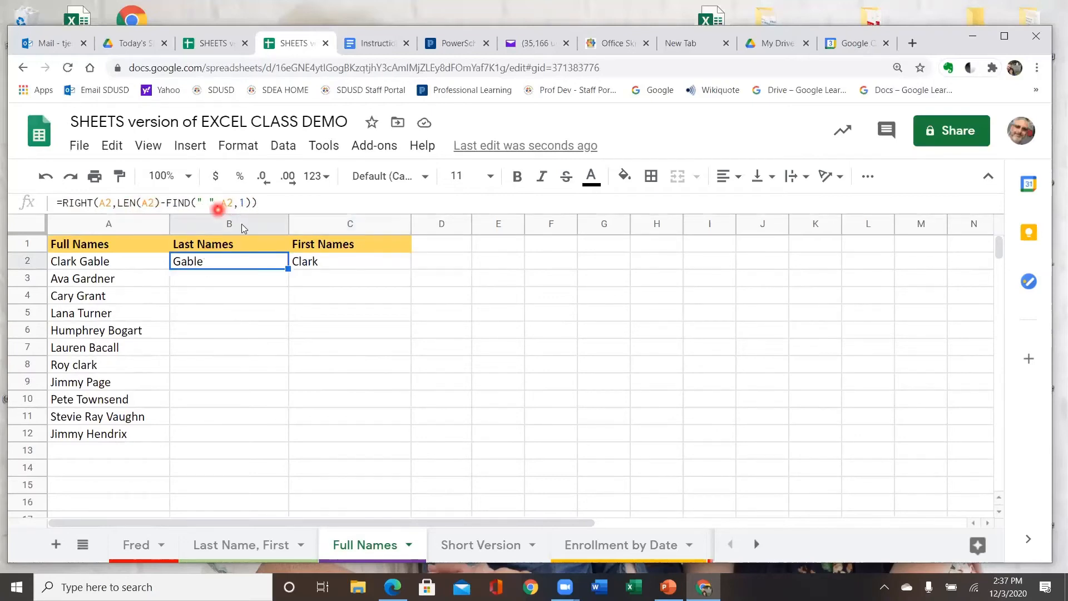
click(324, 266)
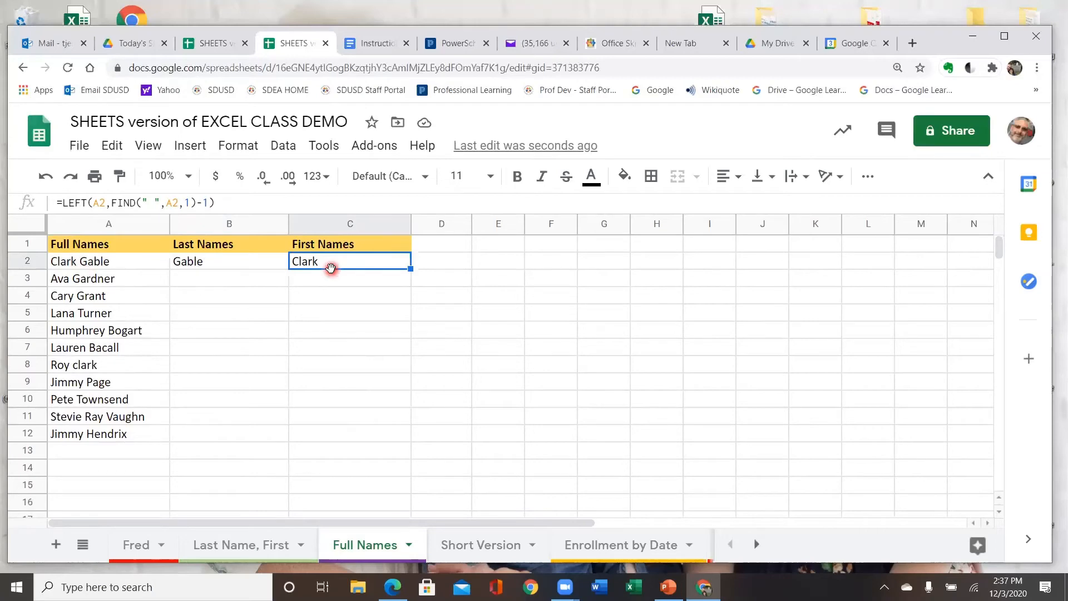
click(245, 266)
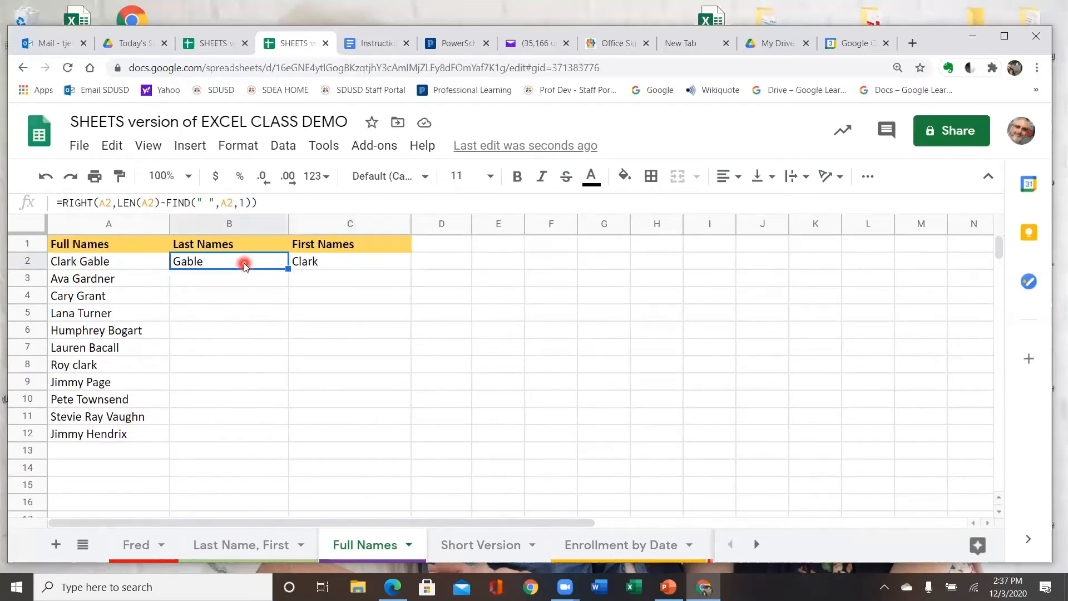
double_click(288, 268)
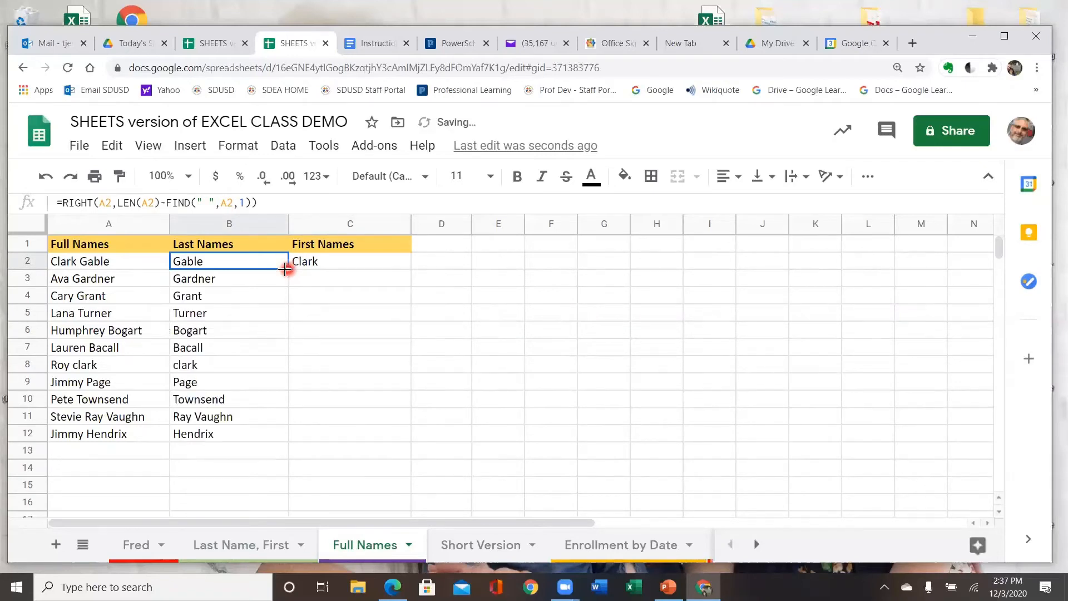
Inspect the cell references in the filled last-name formulas from B3 through B8.
click(212, 279)
click(212, 296)
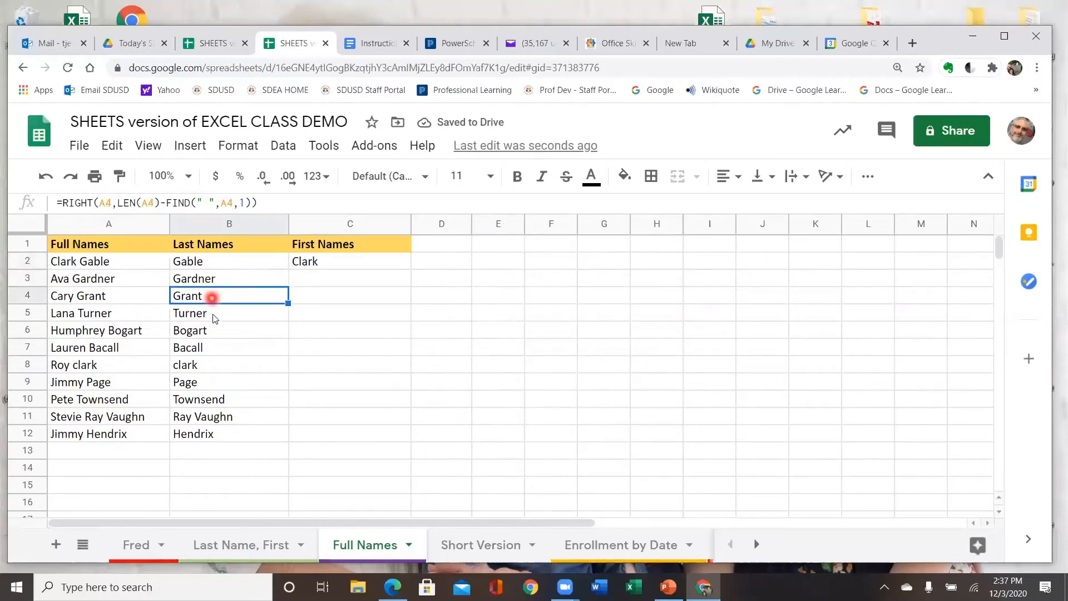
click(212, 313)
click(212, 333)
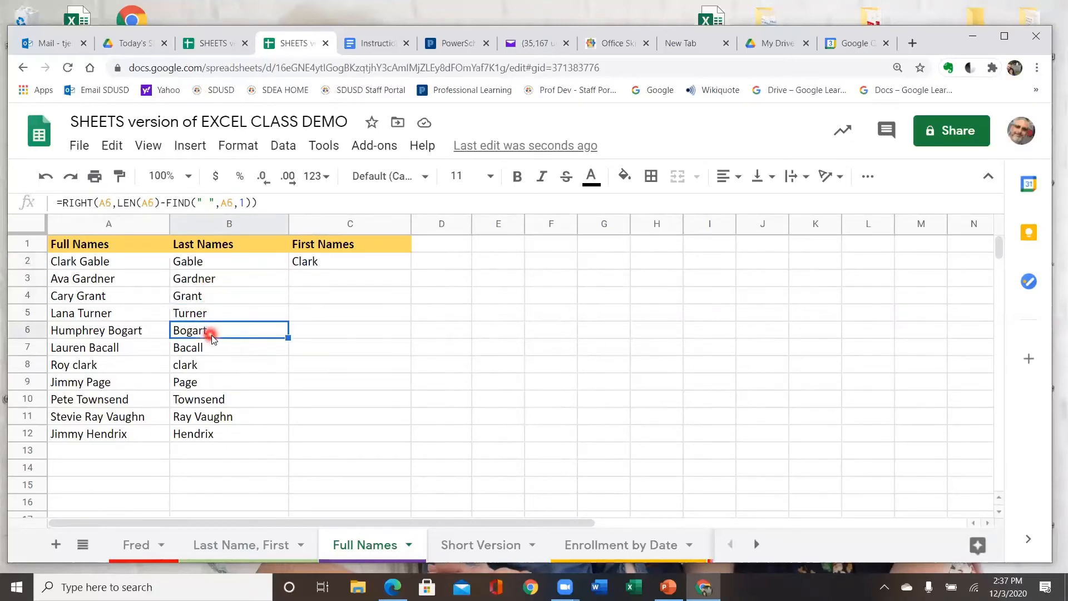
click(214, 350)
click(214, 366)
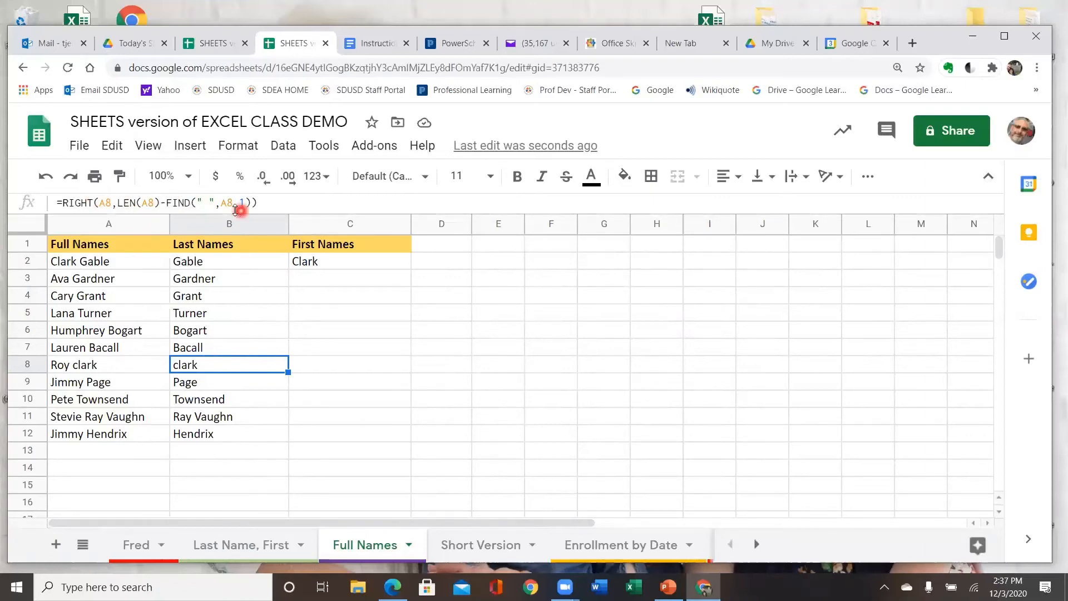
Fill the first-name LEFT formula from C2 down through C12.
click(341, 262)
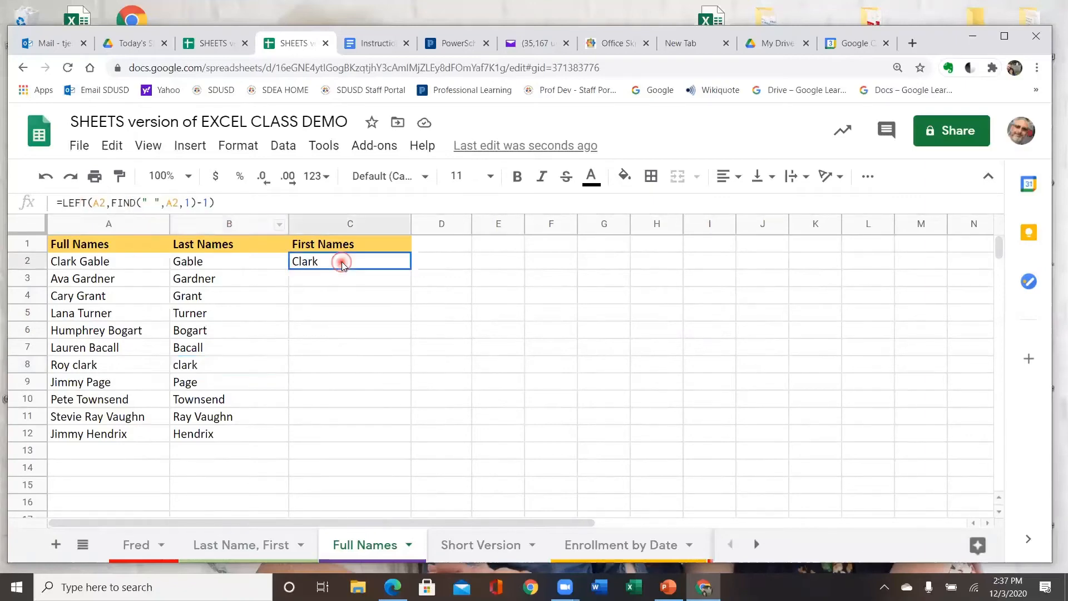
double_click(410, 268)
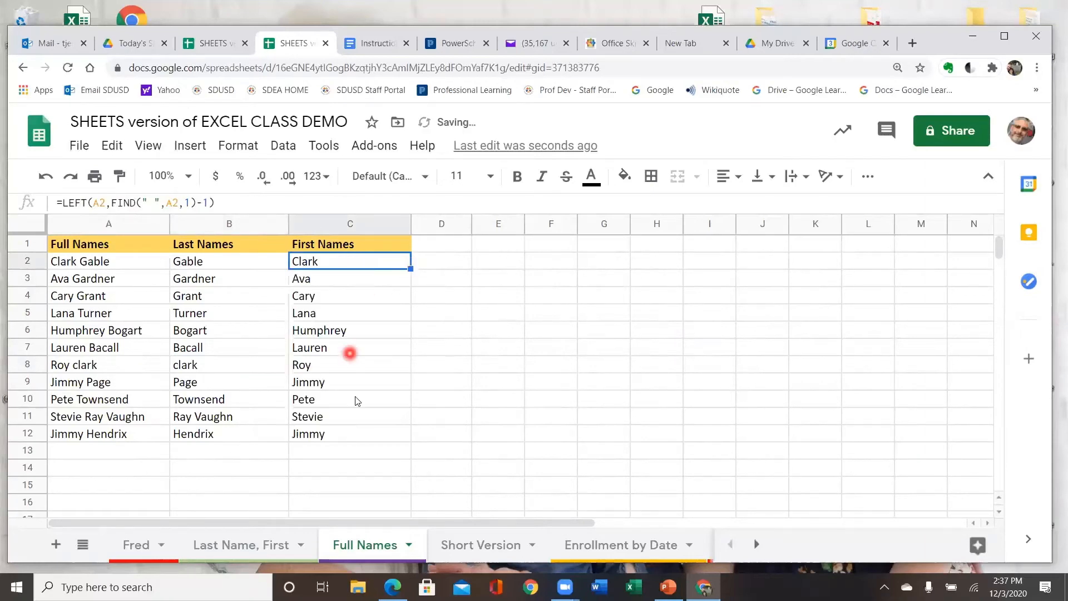
Review the extraction formulas in the Last Names column and in the first First Names cell, C2.
click(228, 296)
click(220, 249)
click(219, 317)
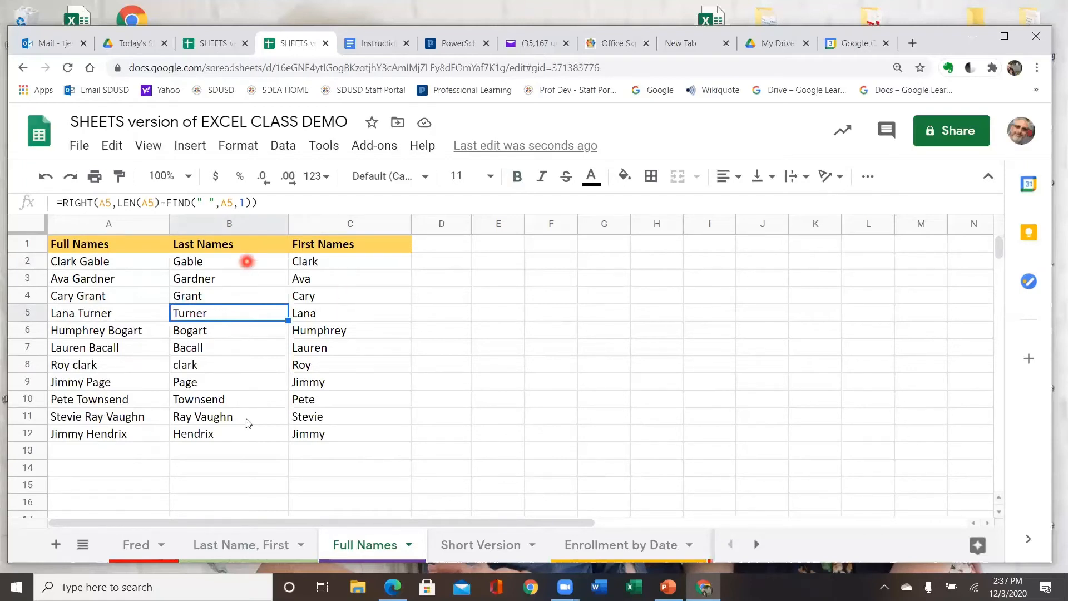
click(210, 223)
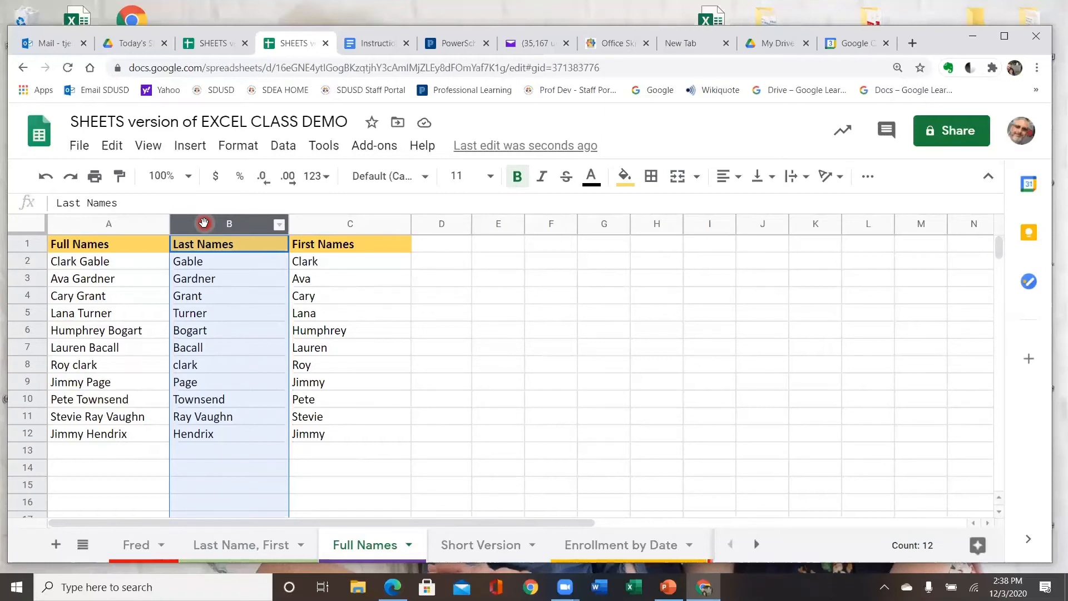
click(230, 282)
click(231, 266)
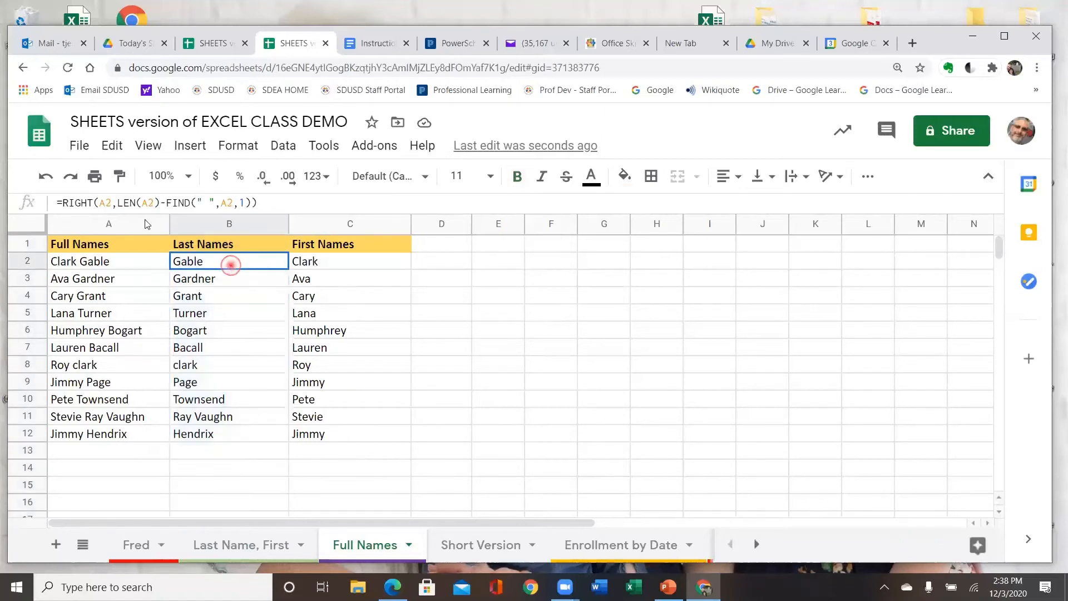
click(347, 268)
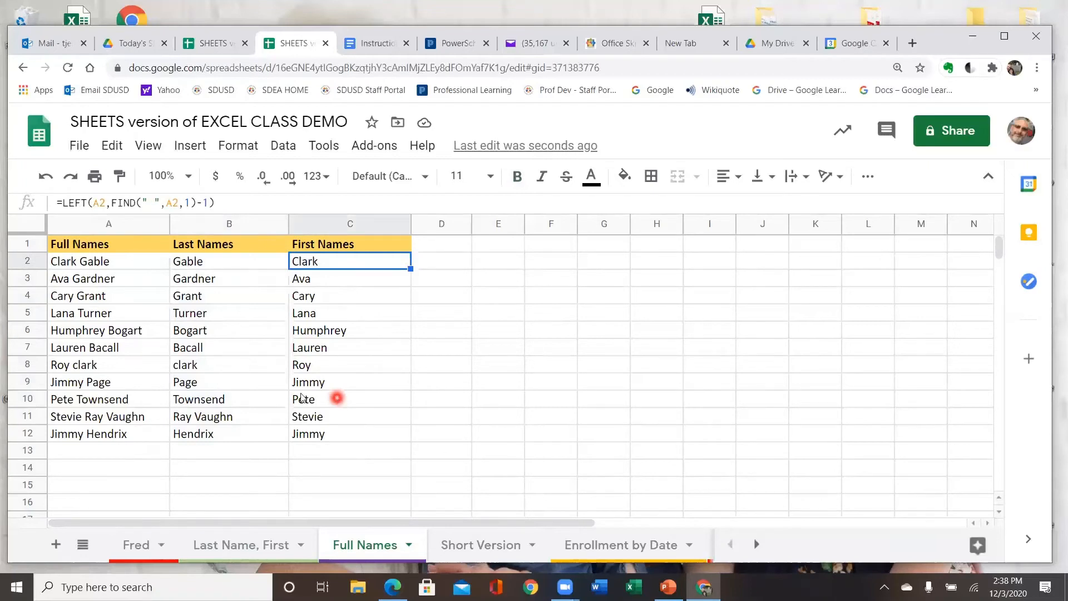
Copy the full names in A2:A12 to F2:F12 and widen column F to fit them.
click(84, 265)
drag(85, 265, 95, 432)
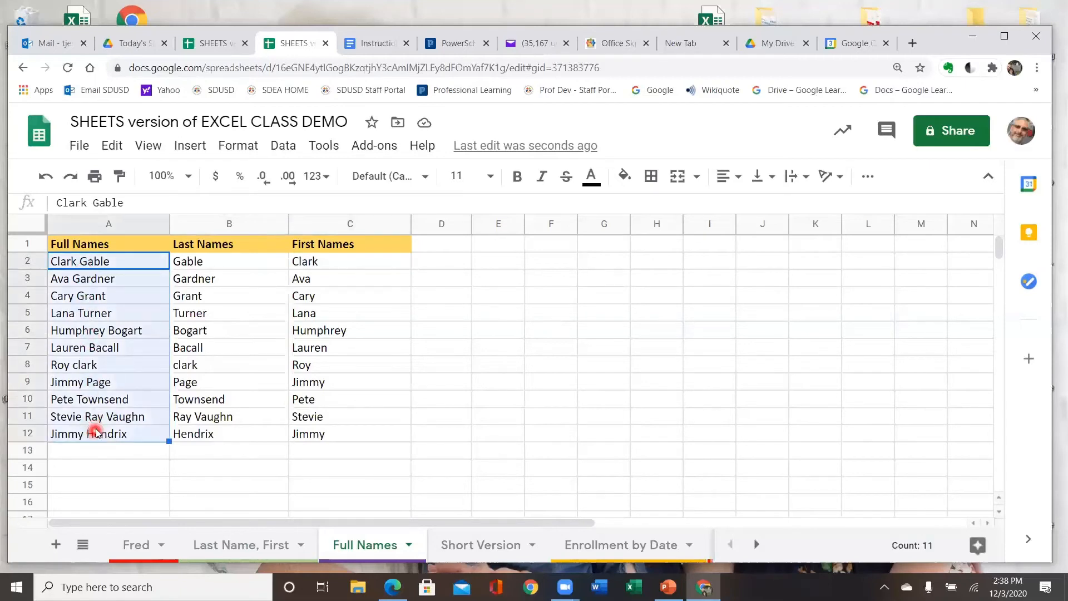
right_click(95, 265)
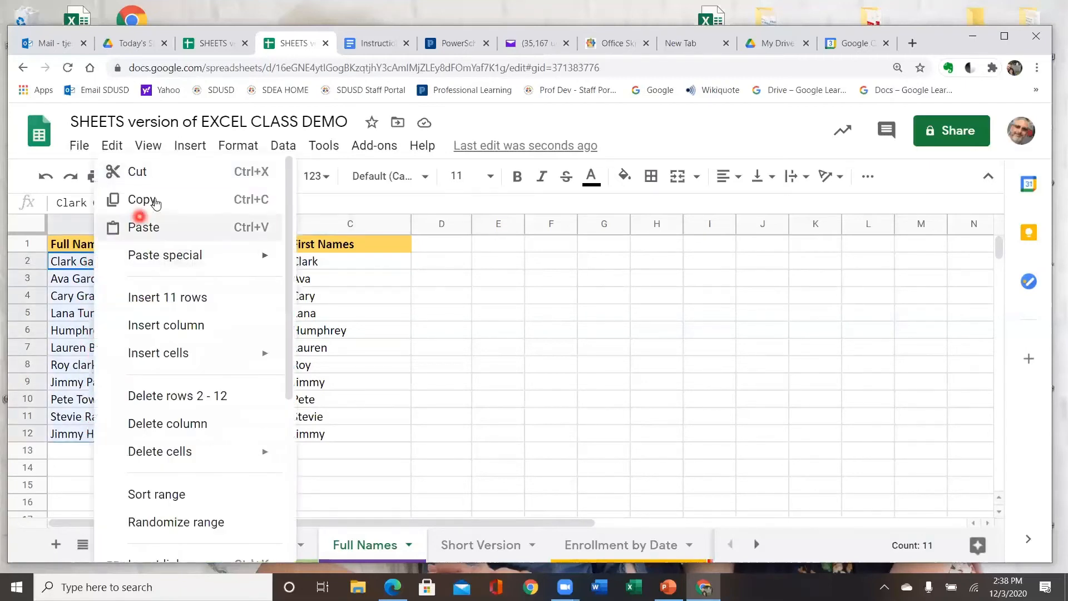
click(156, 201)
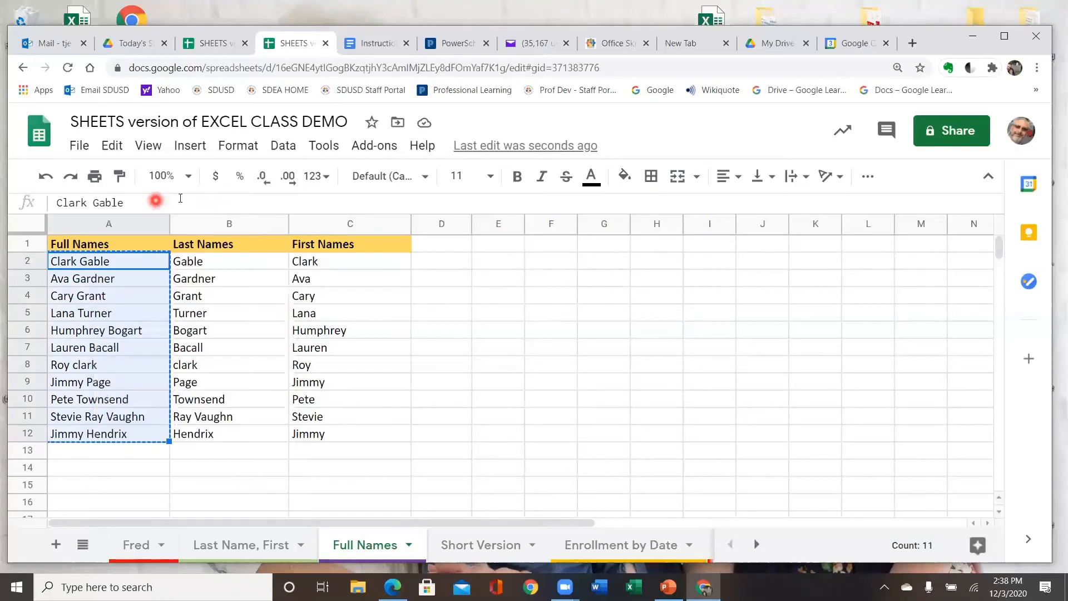
click(554, 262)
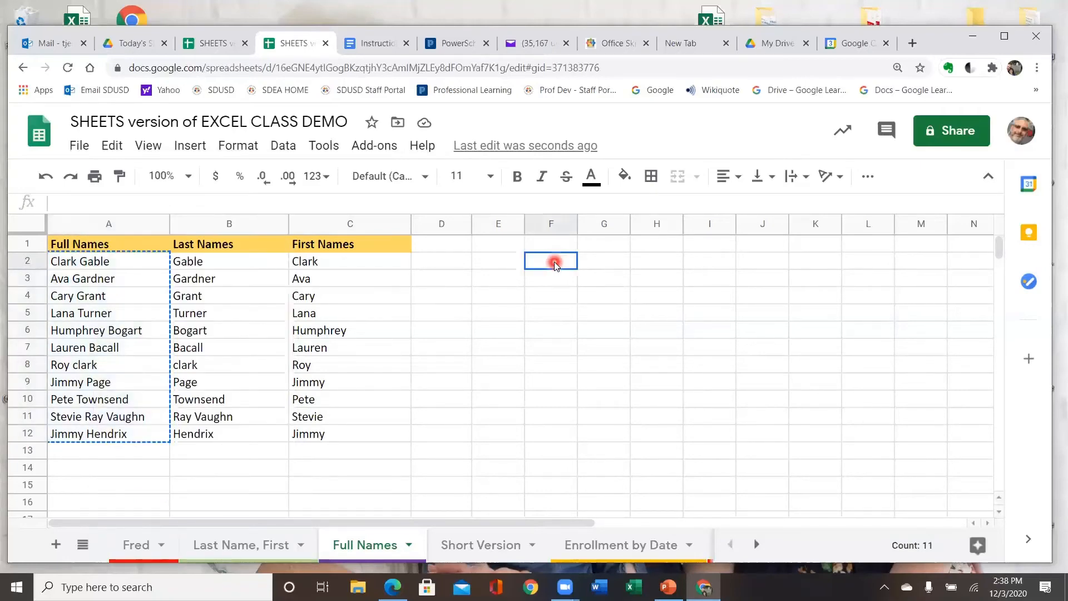
right_click(553, 262)
click(604, 228)
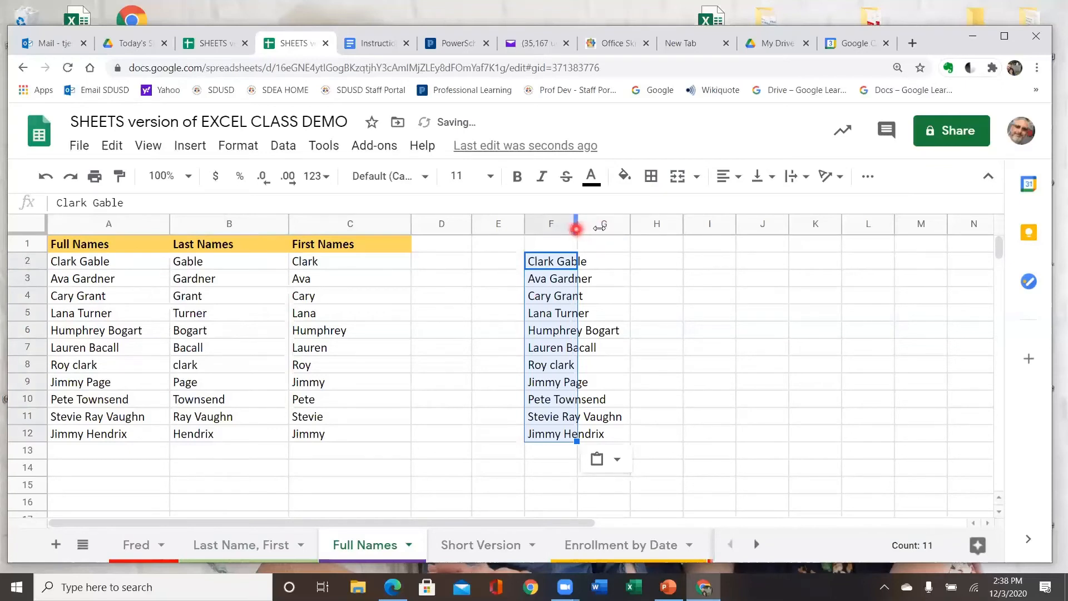
drag(599, 227, 633, 229)
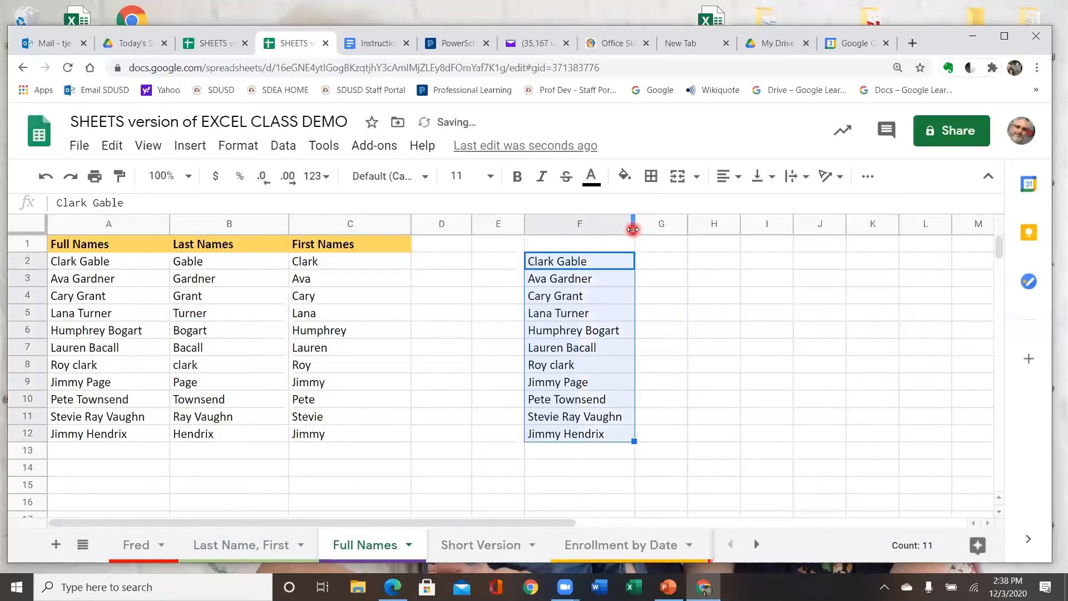
click(702, 346)
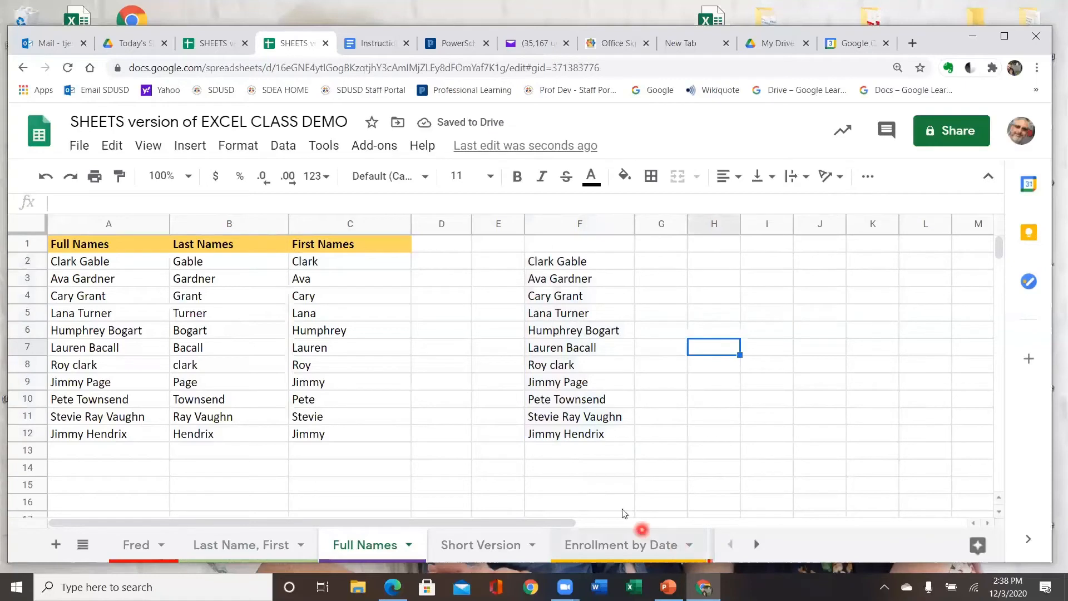
click(552, 260)
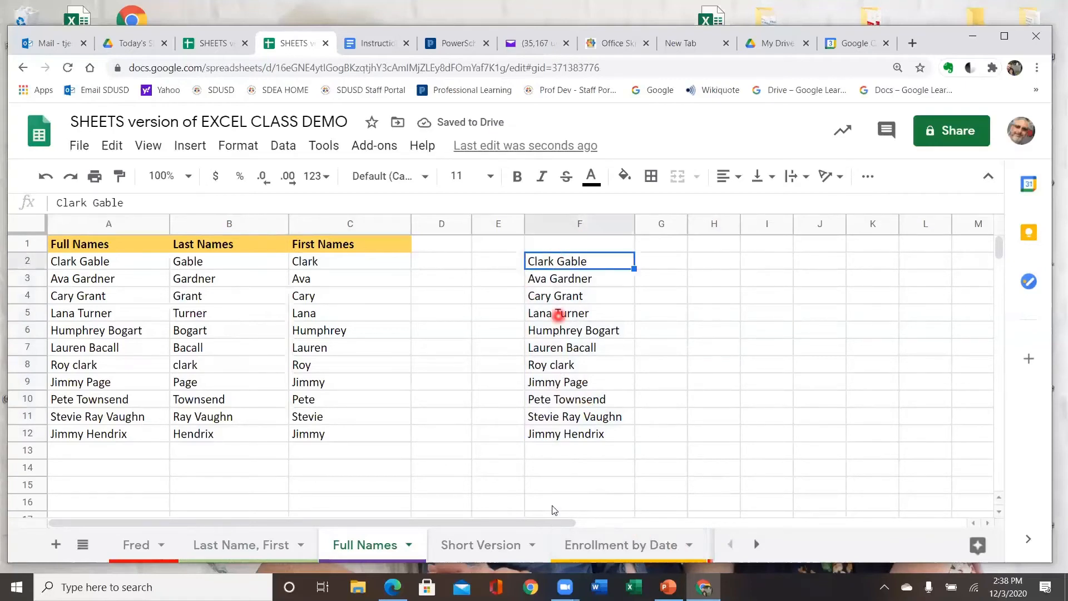
drag(470, 433, 492, 434)
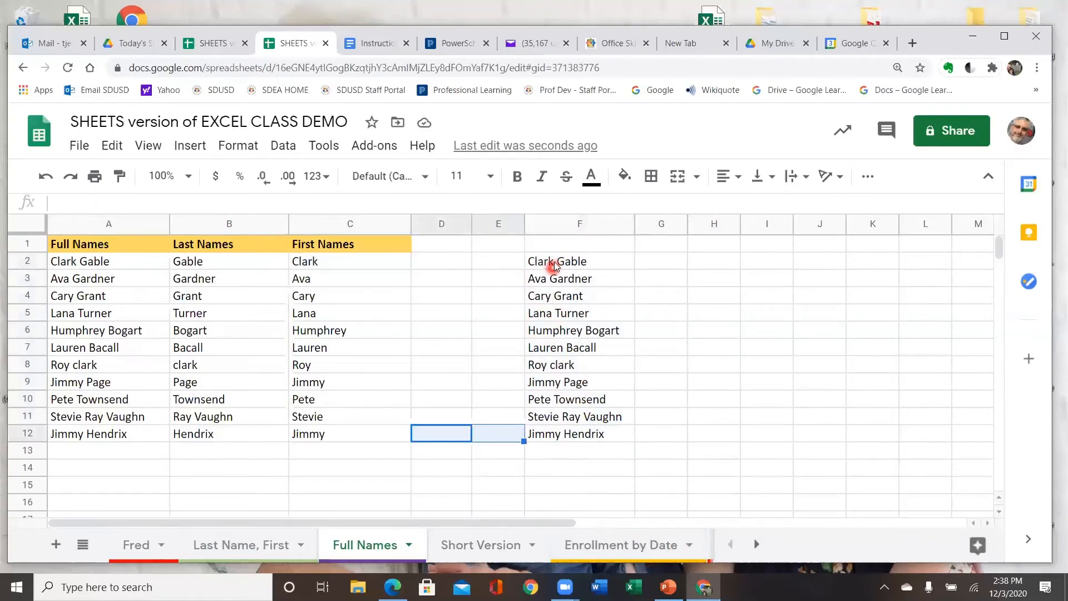
drag(555, 266, 580, 437)
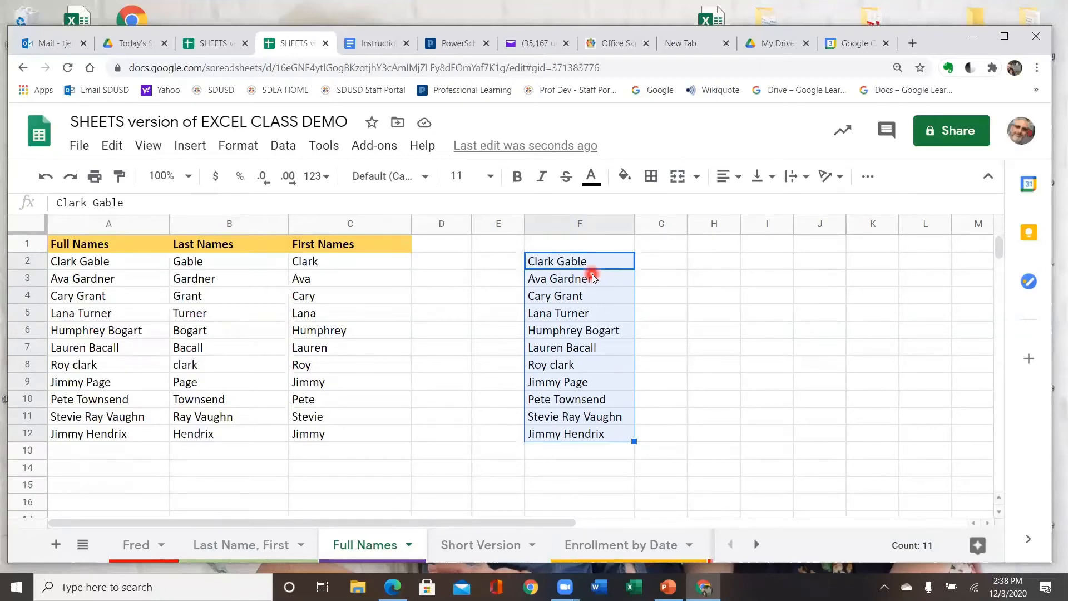
click(283, 145)
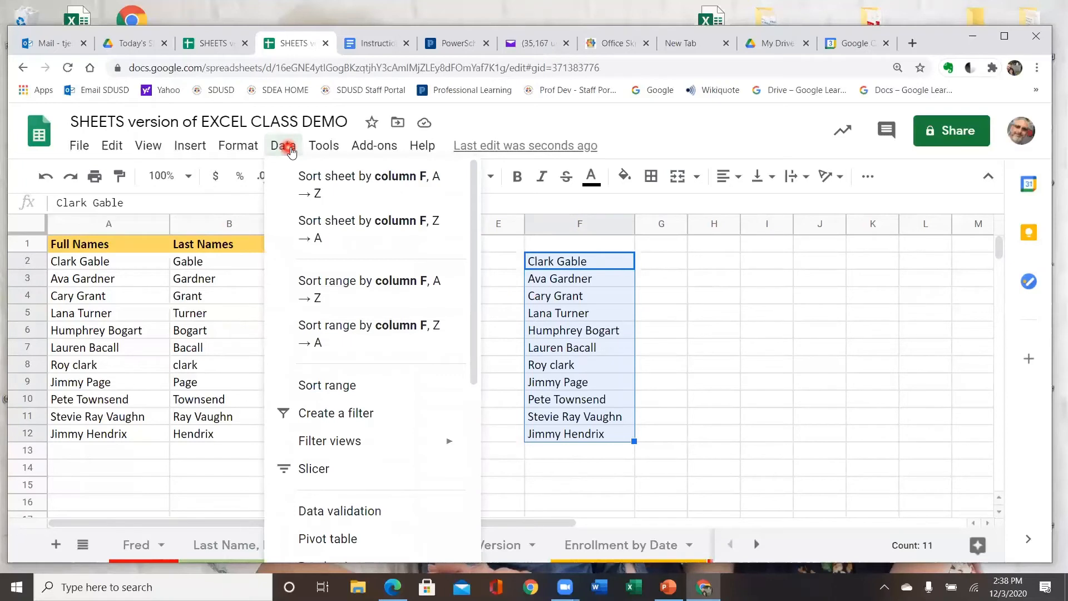
scroll(351, 257, down, 2)
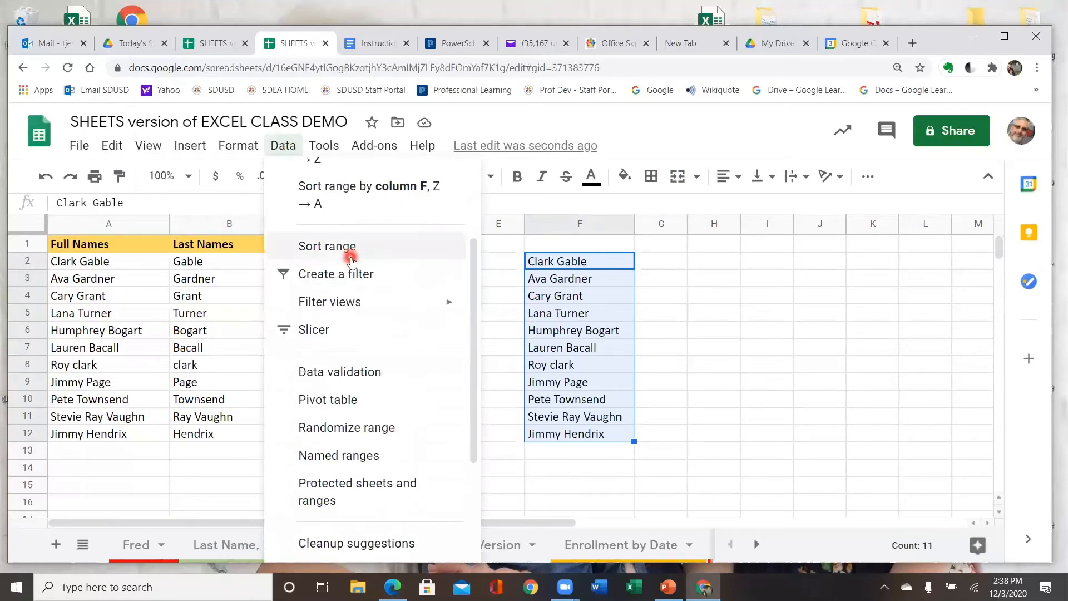
scroll(352, 261, down, 1)
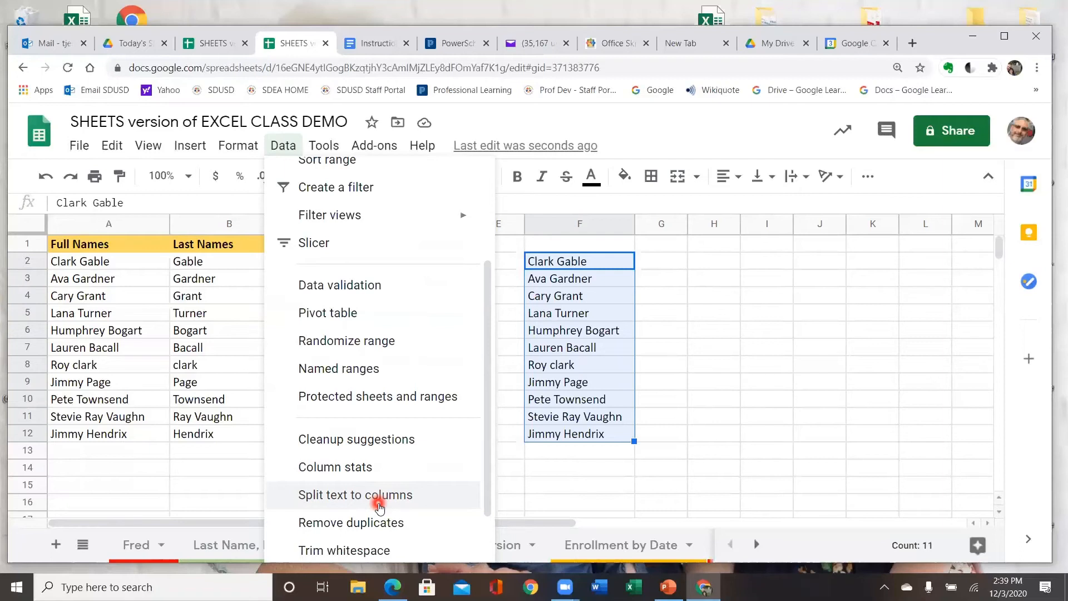
click(427, 504)
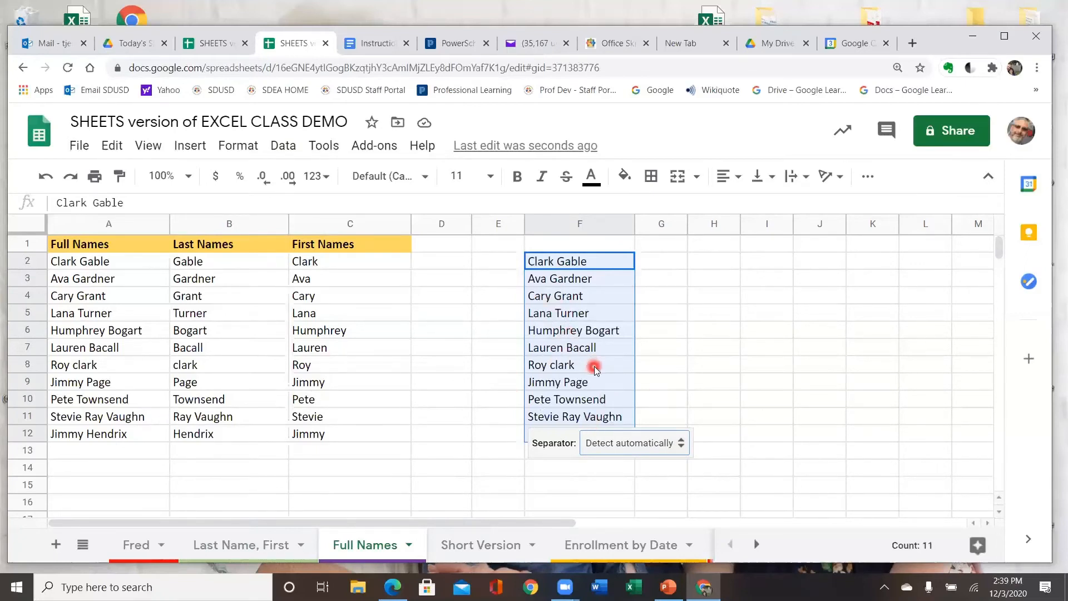
click(259, 544)
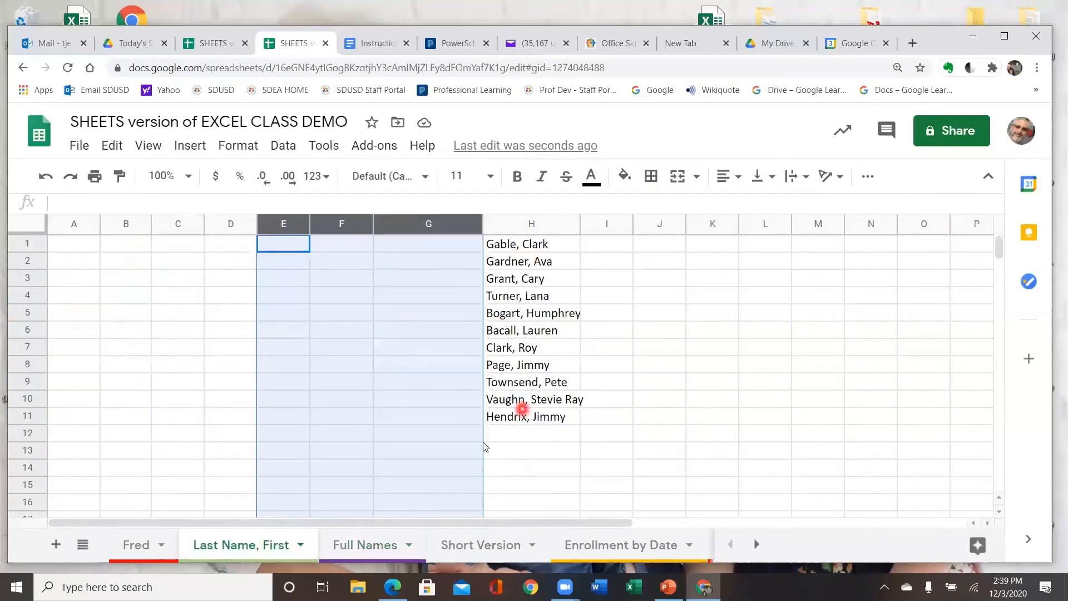
click(360, 548)
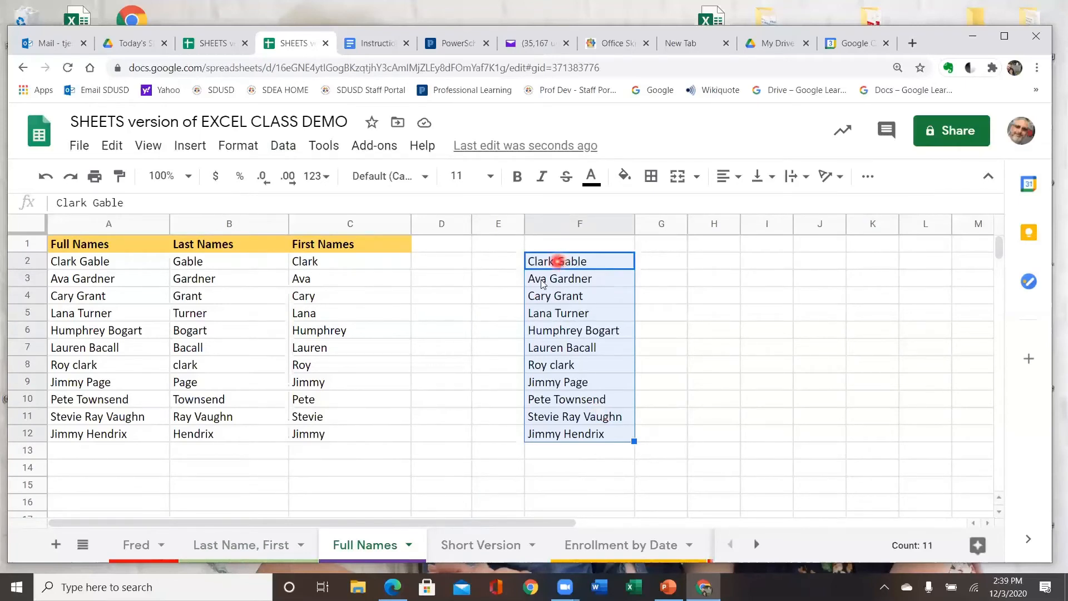
Split the full names in F2:F12 into separate columns, using Space as the separator.
click(295, 148)
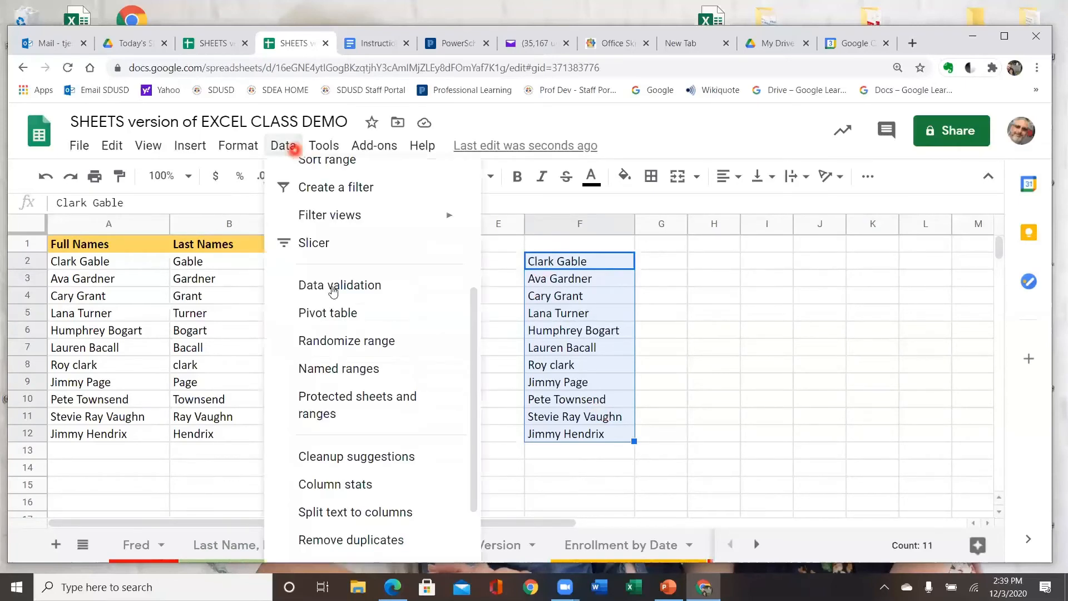
scroll(362, 362, down, 2)
click(415, 428)
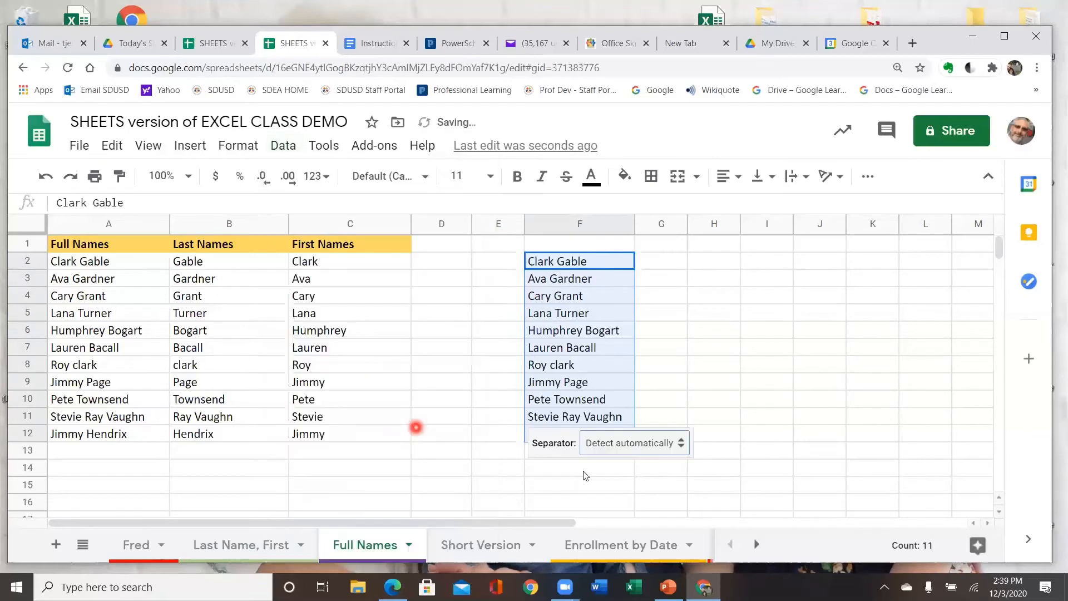
click(680, 448)
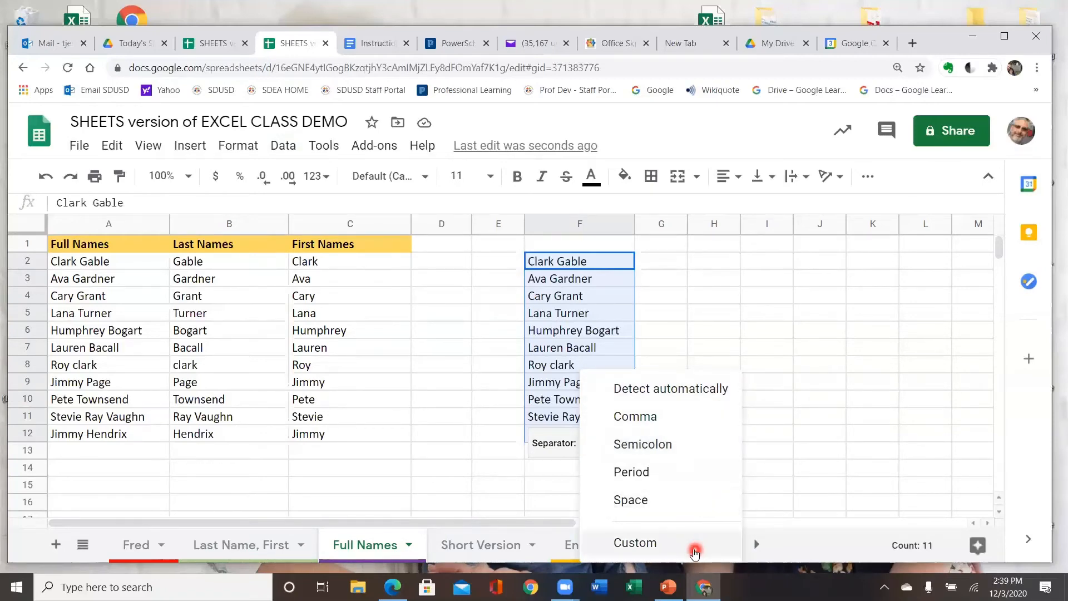
click(691, 503)
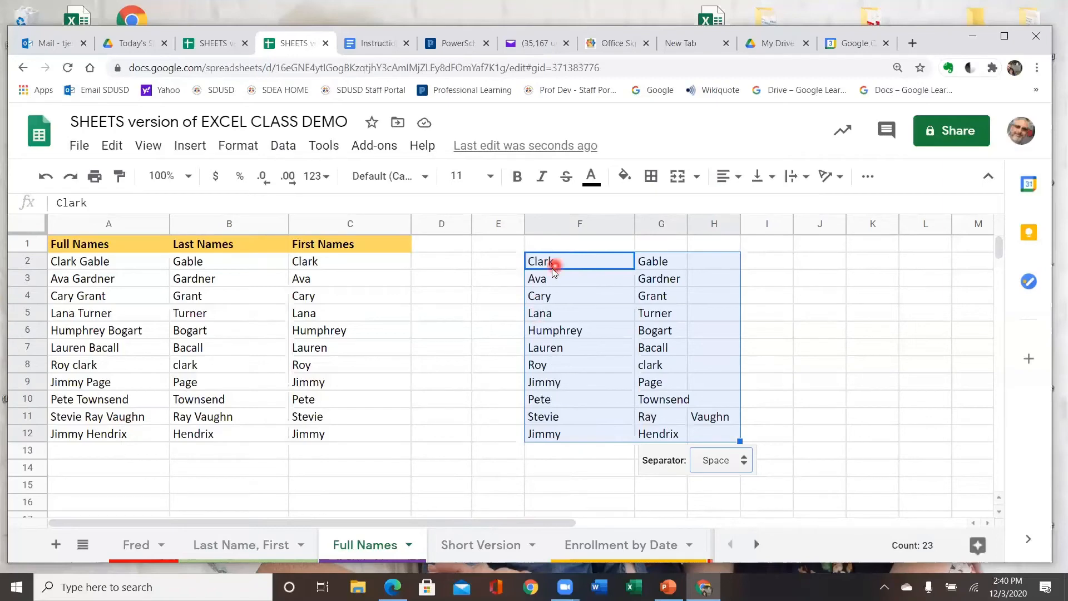
Examine the split name values in columns F and G against the last-name formula in B2.
click(555, 301)
click(657, 296)
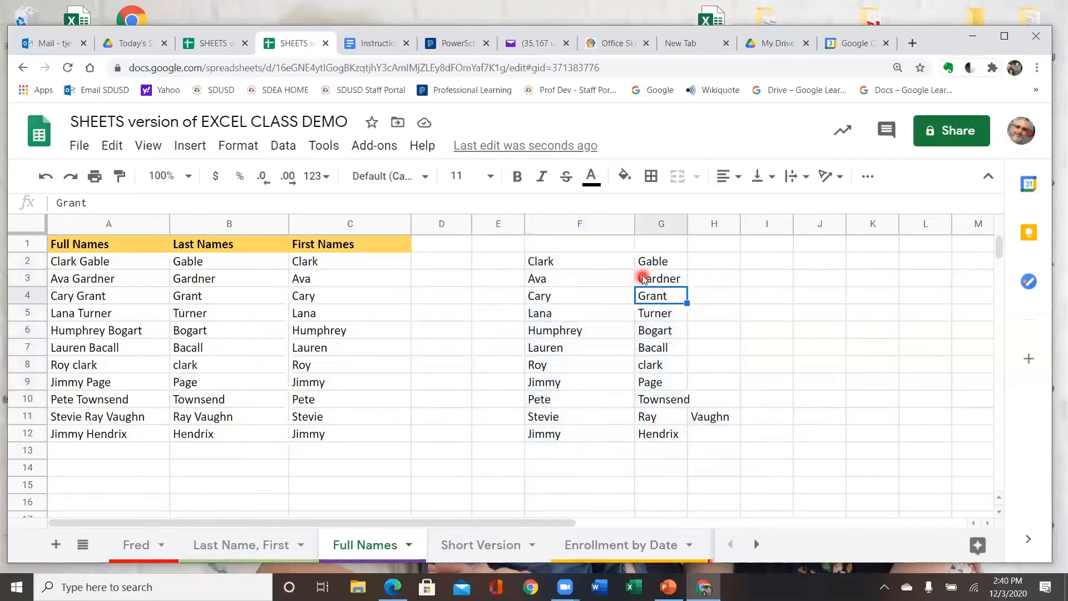
click(642, 277)
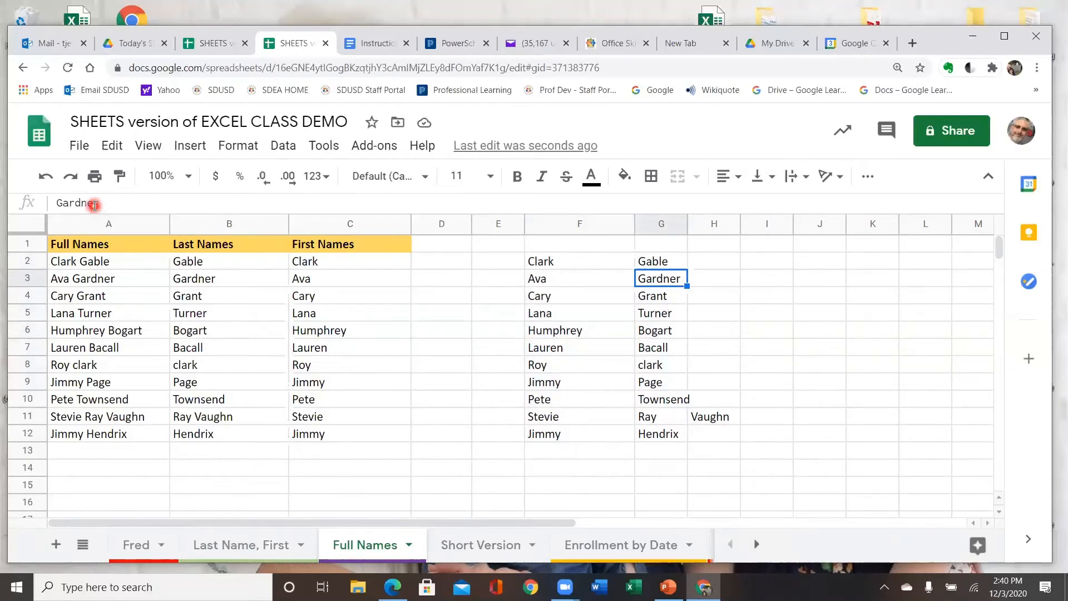
click(552, 336)
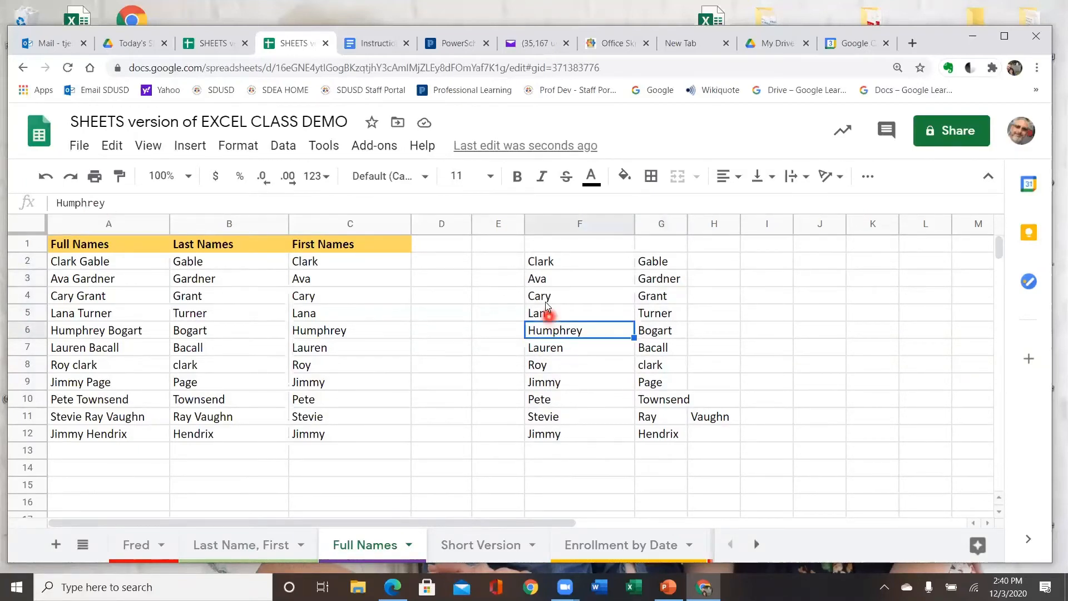
click(546, 301)
click(548, 264)
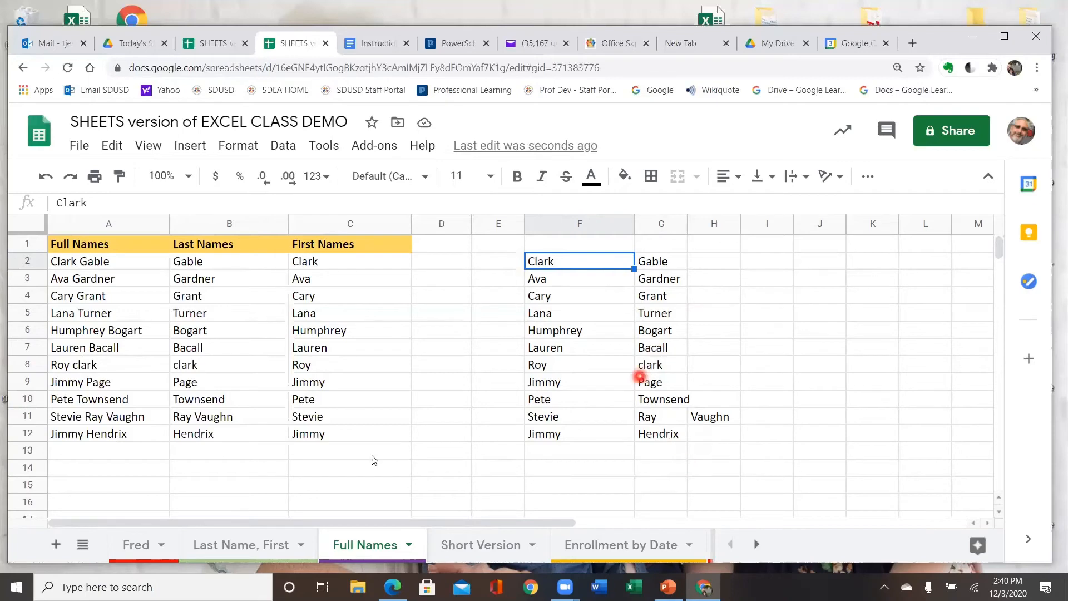
click(215, 264)
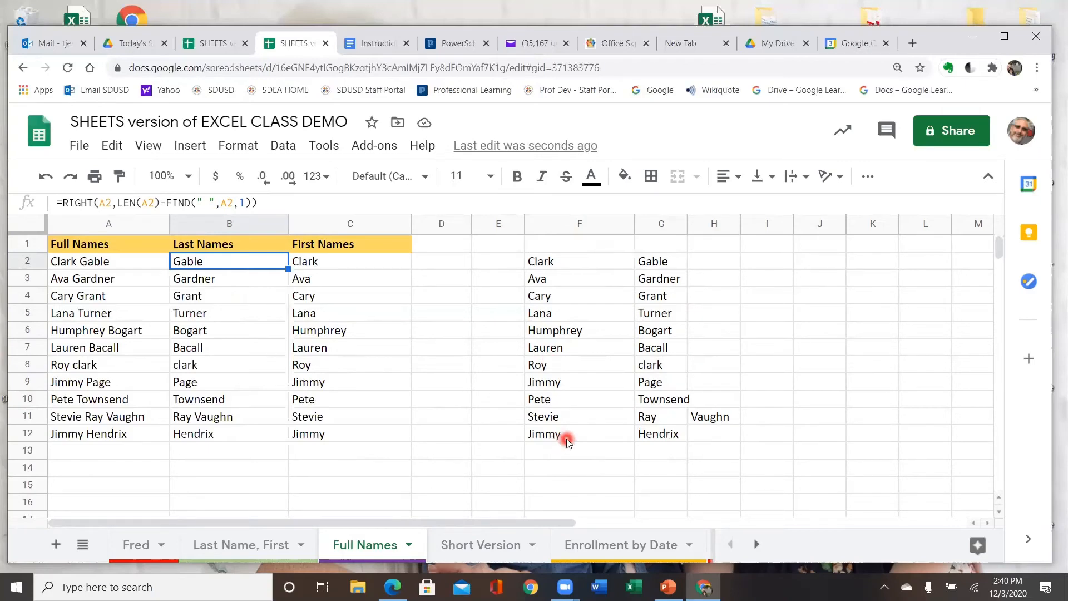
scroll(568, 441, down, 2)
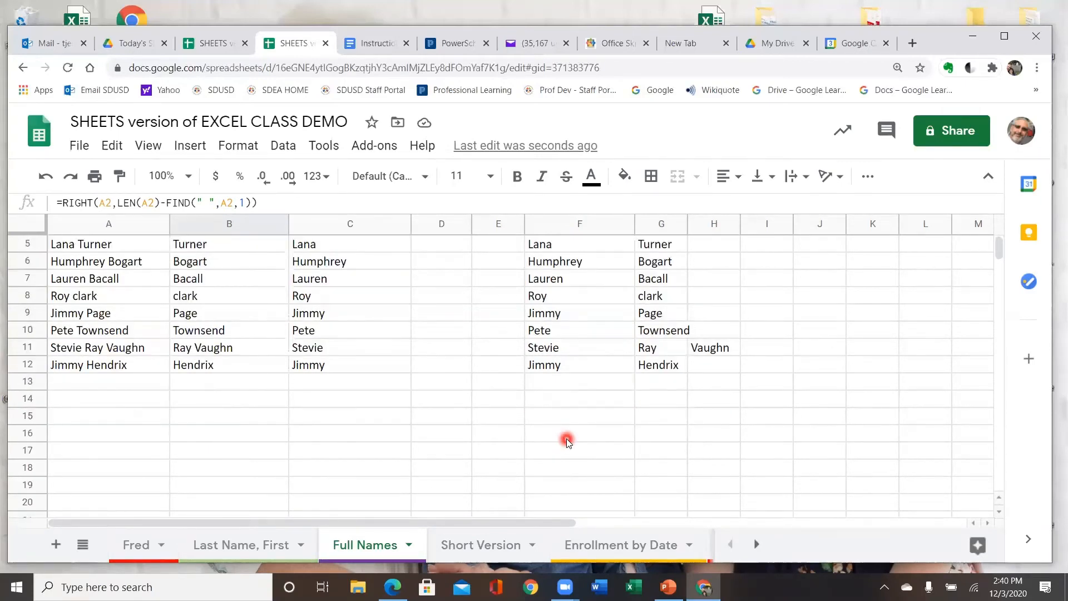
scroll(567, 441, up, 2)
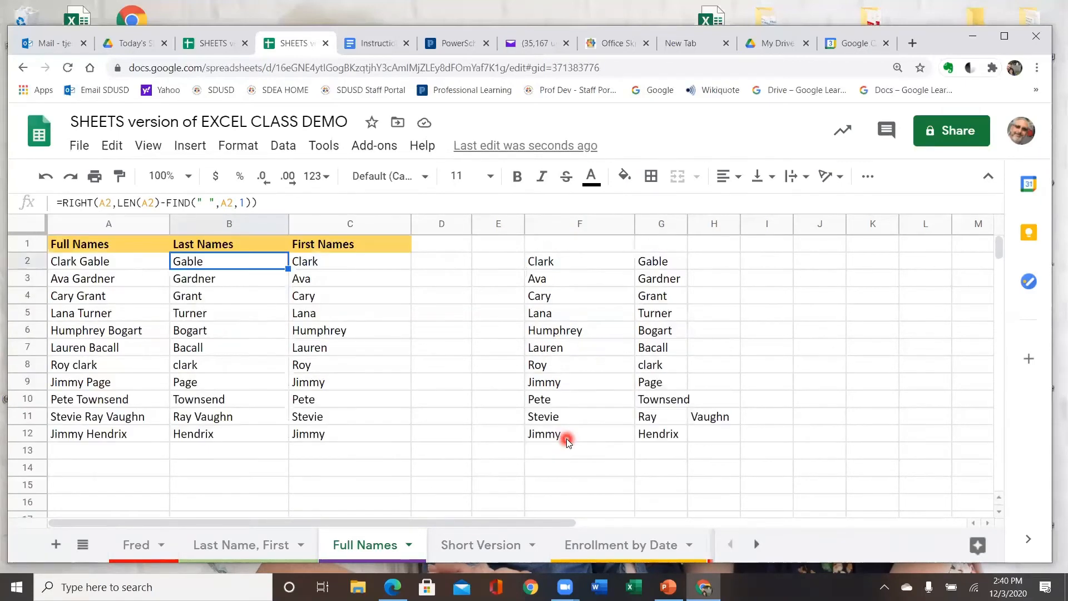
Fit the width of every column on the Short Version sheet to its contents.
click(476, 545)
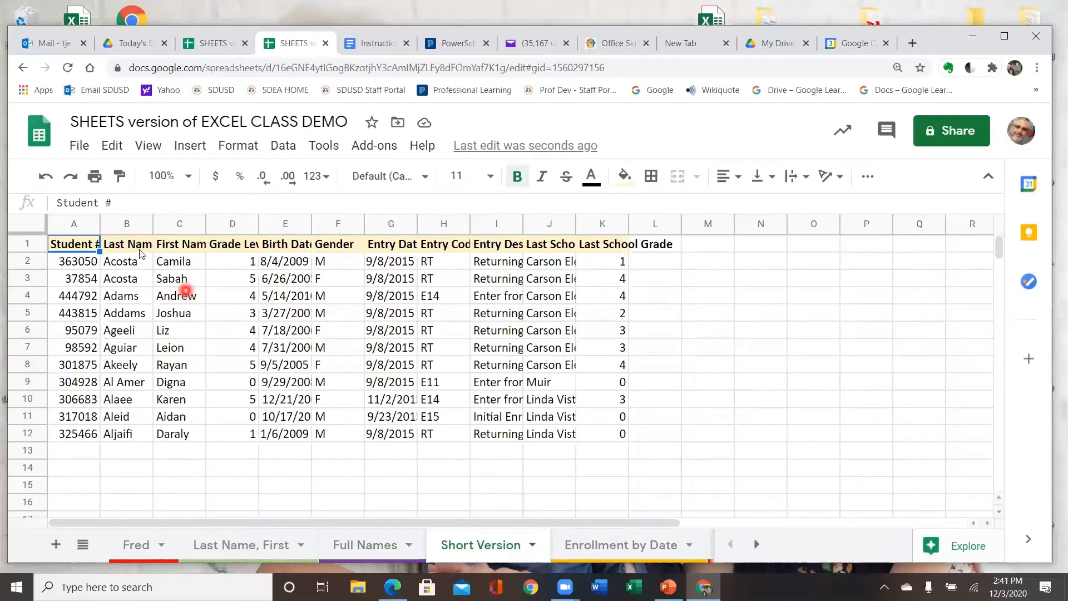
double_click(470, 224)
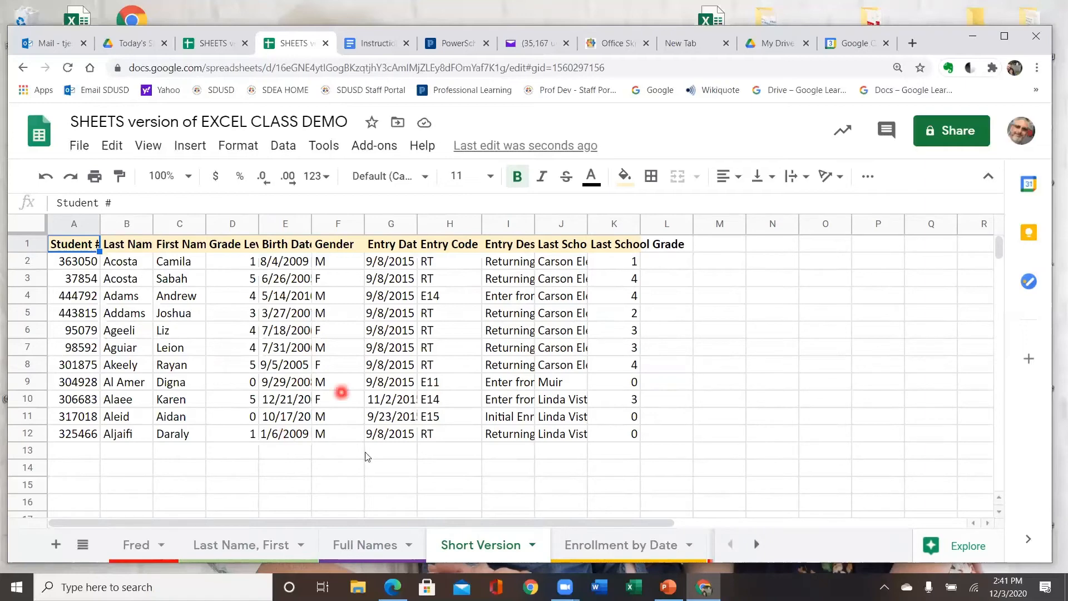
click(25, 226)
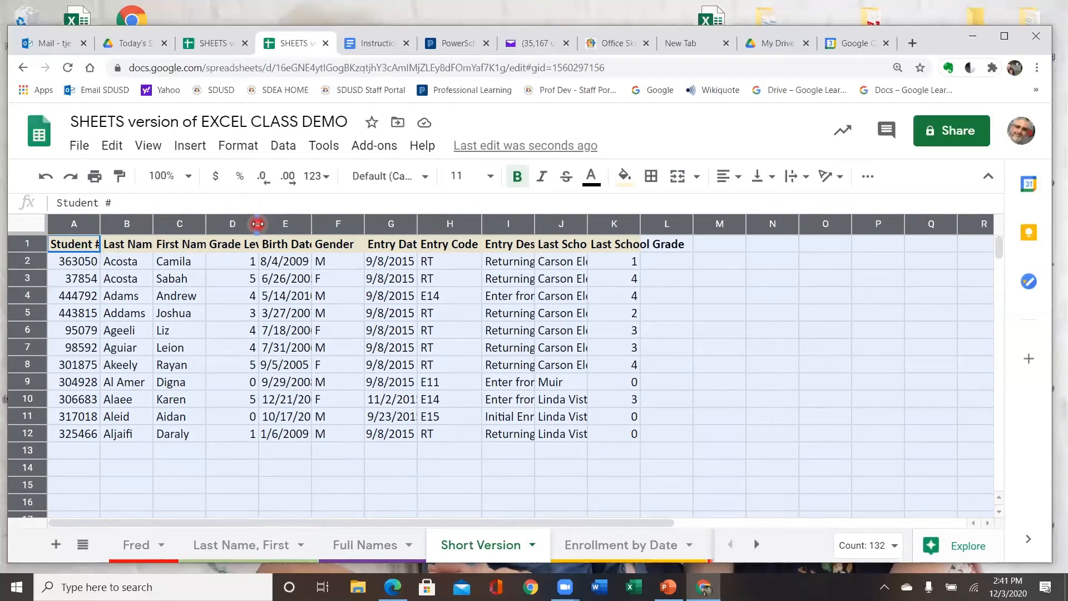
double_click(257, 224)
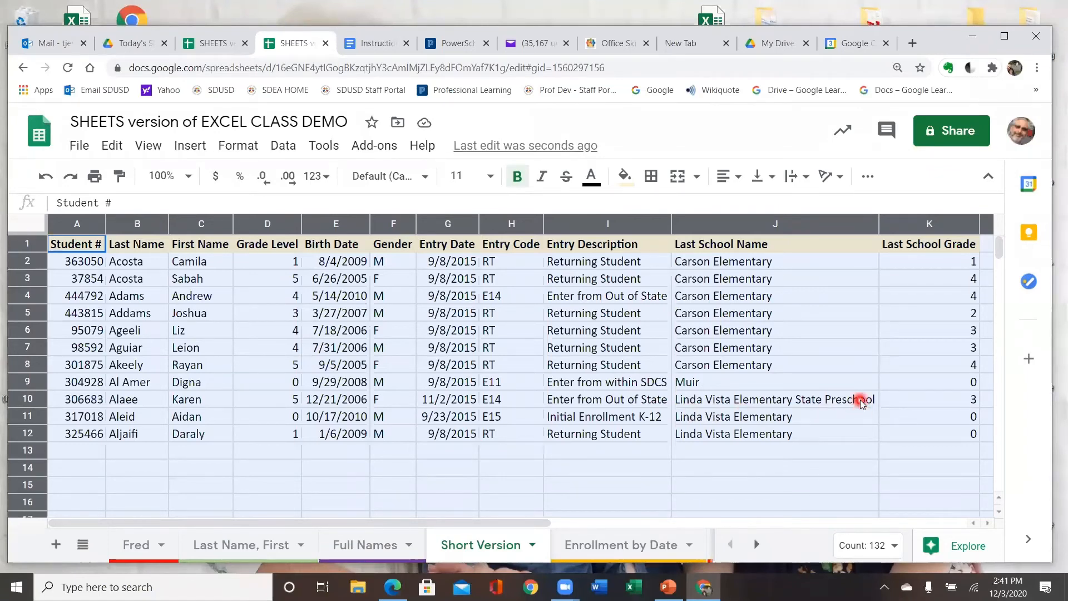
click(455, 458)
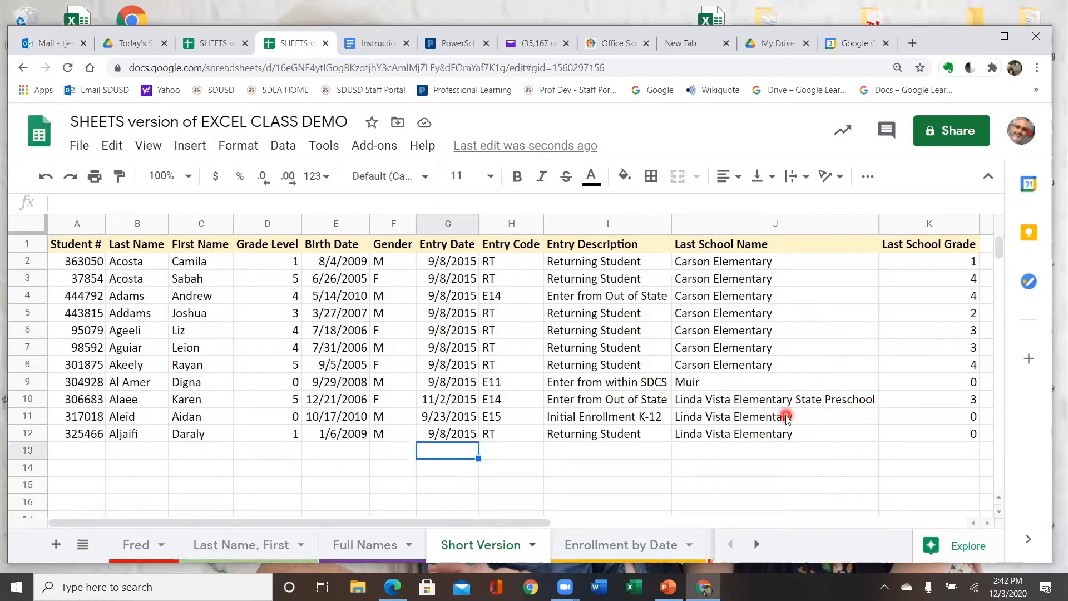
Tilt the header text in row 1 of the Short Version sheet upward at 45°.
scroll(787, 418, down, 2)
scroll(787, 419, down, 3)
scroll(794, 419, up, 5)
click(25, 243)
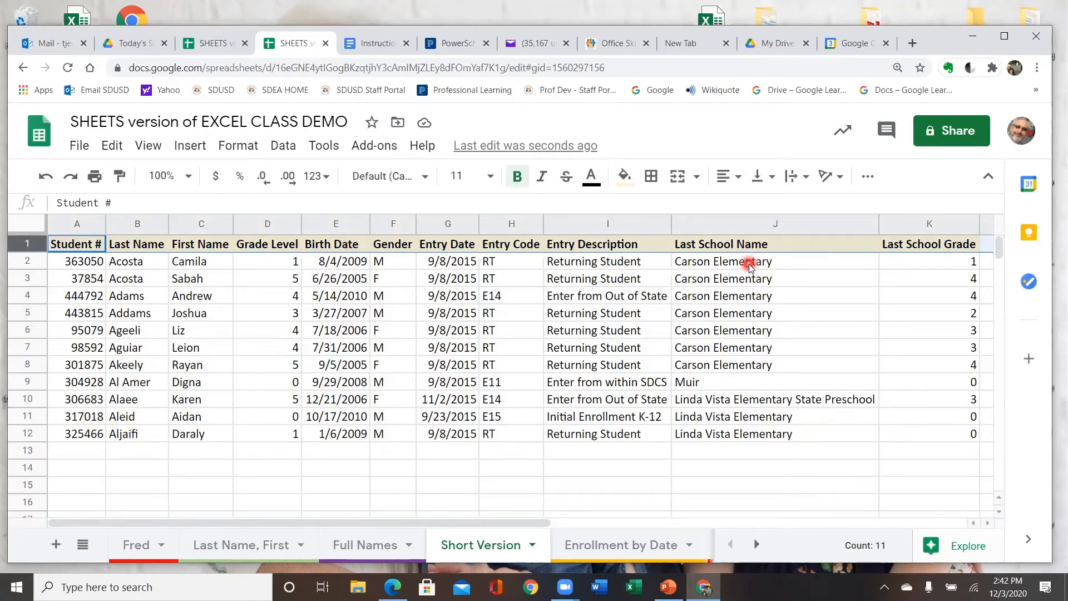
click(839, 181)
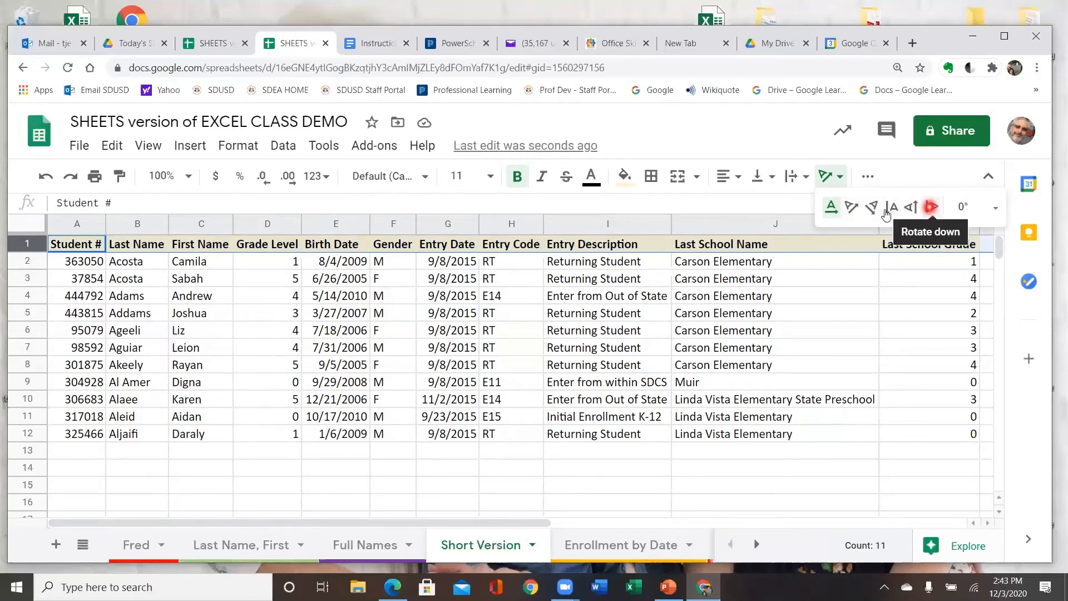
click(851, 208)
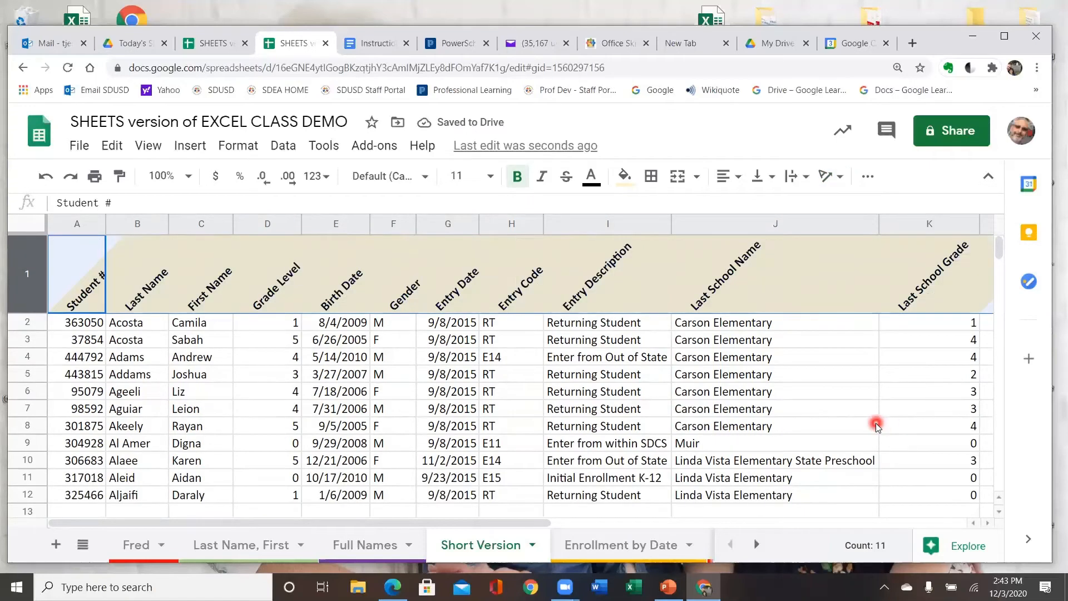
Try rotating the row 1 header text up to 90°, and return it to the 45° upward tilt.
click(842, 179)
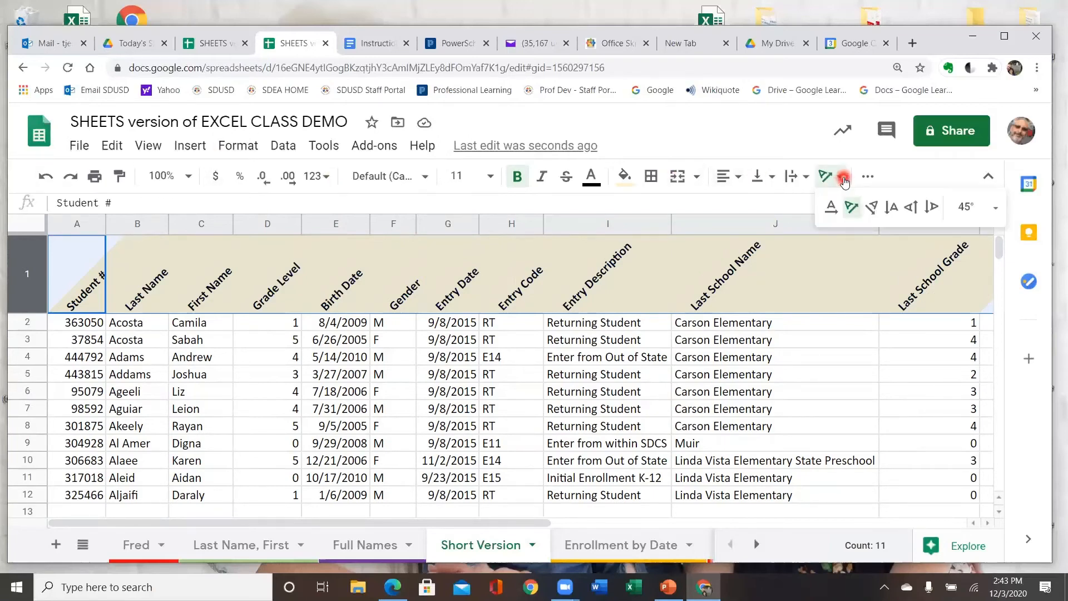
click(912, 208)
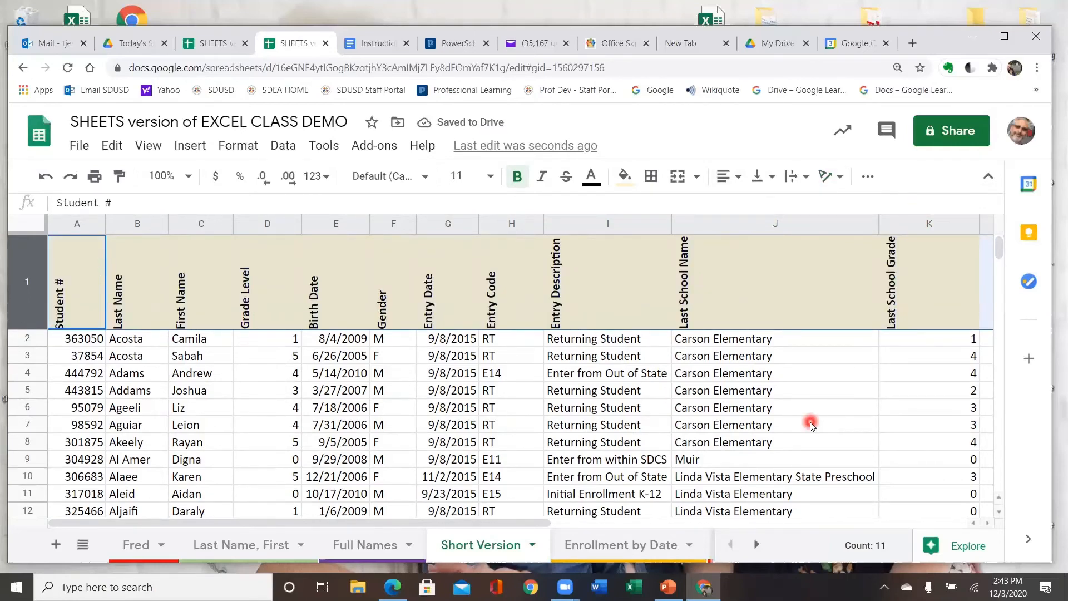
click(828, 176)
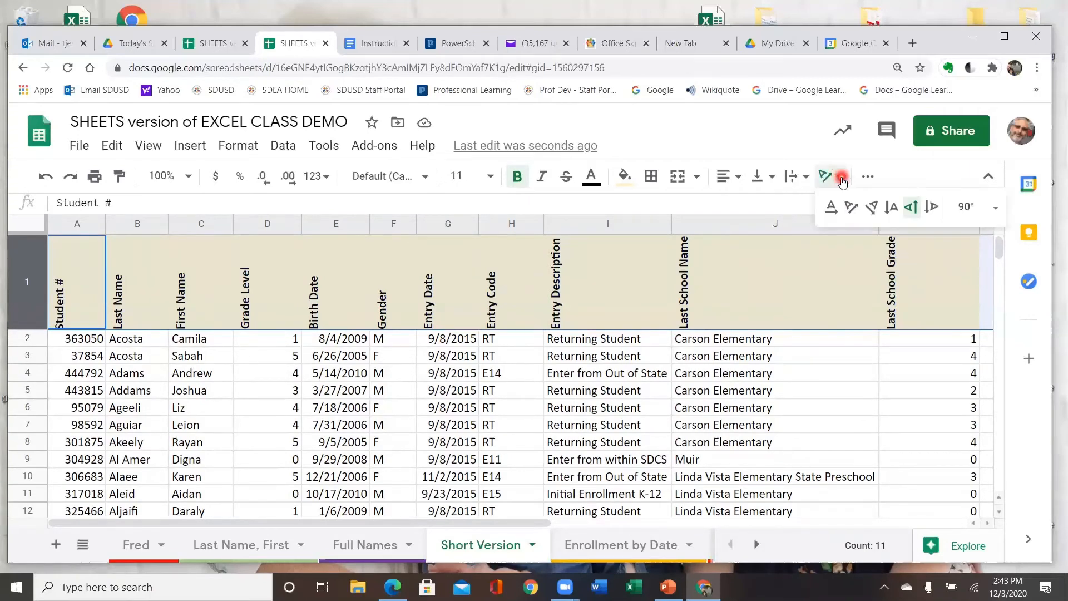
click(852, 209)
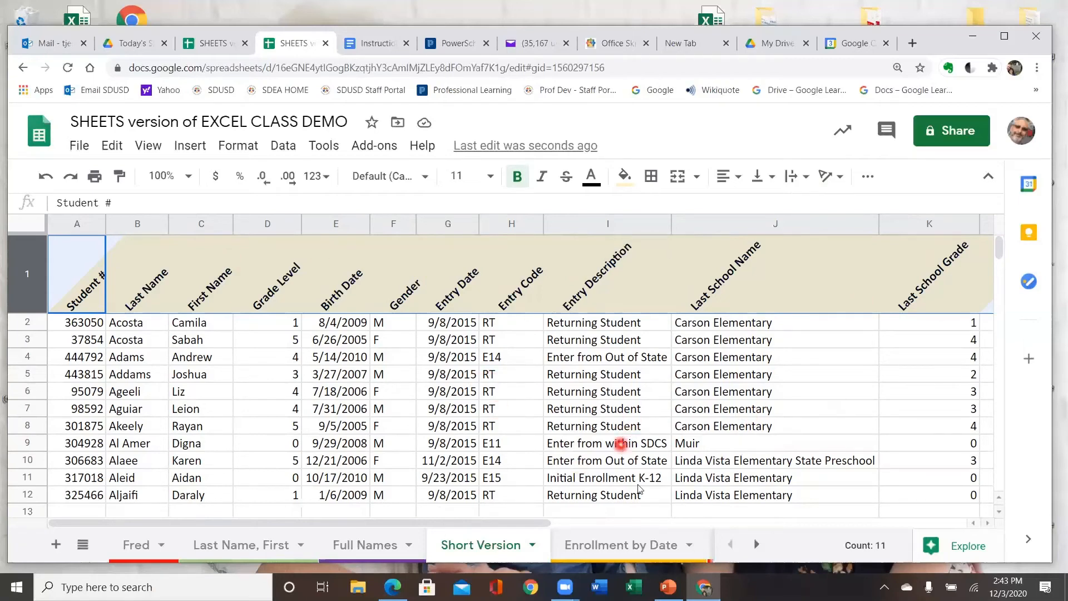
Fit the width of every column on the Enrollment by Date sheet to its contents.
click(638, 551)
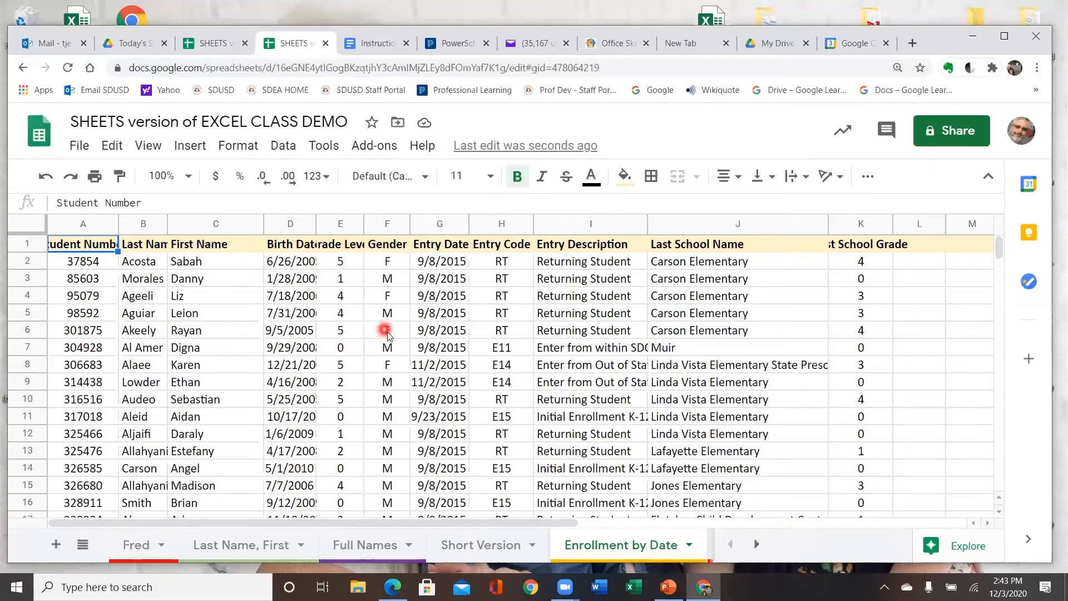
click(23, 223)
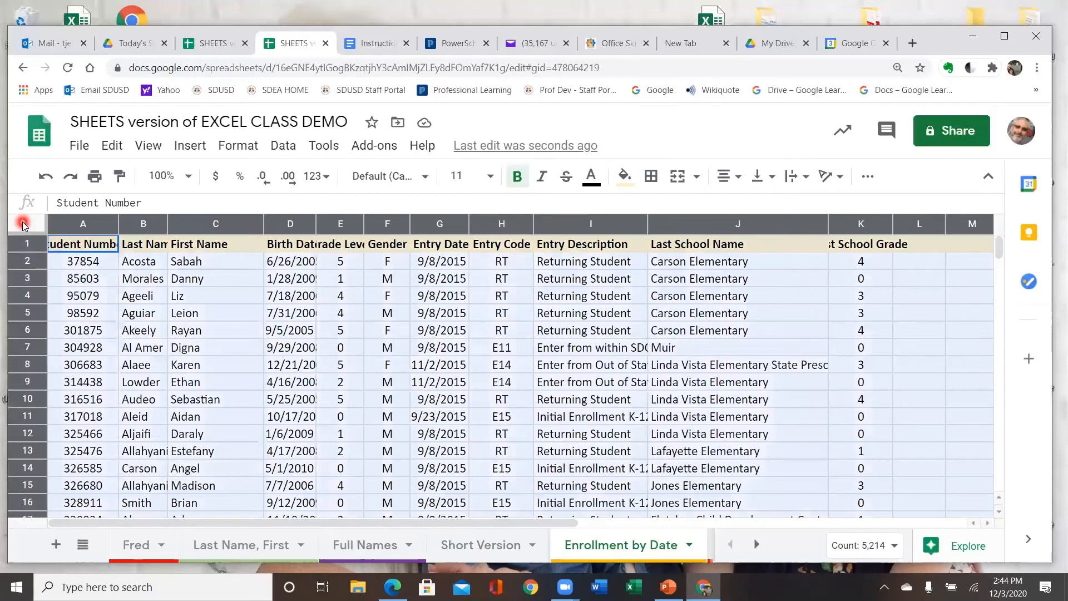
drag(118, 224, 117, 223)
double_click(117, 223)
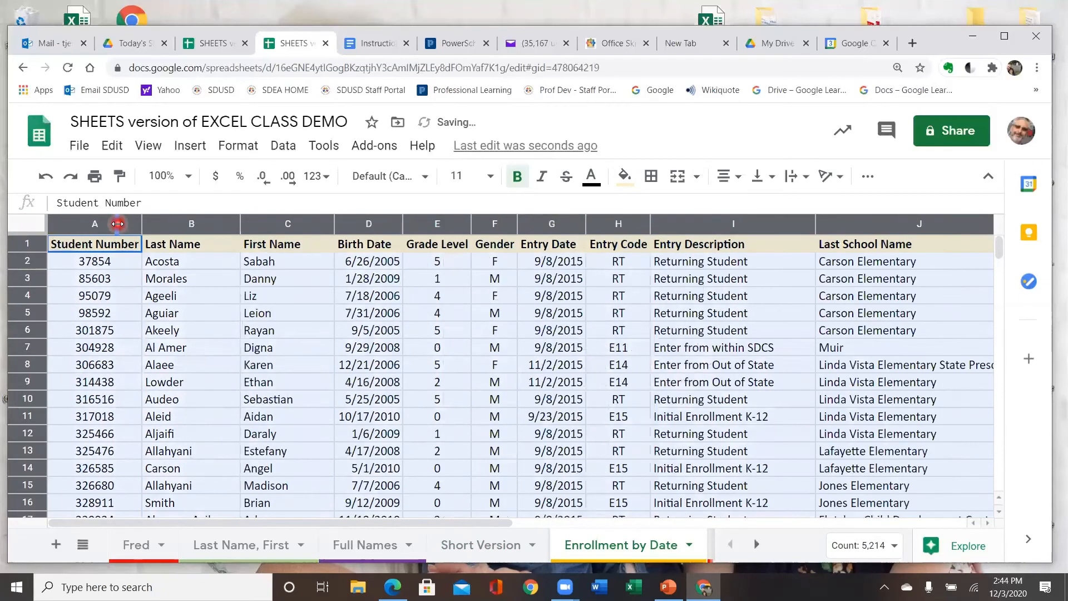
click(432, 348)
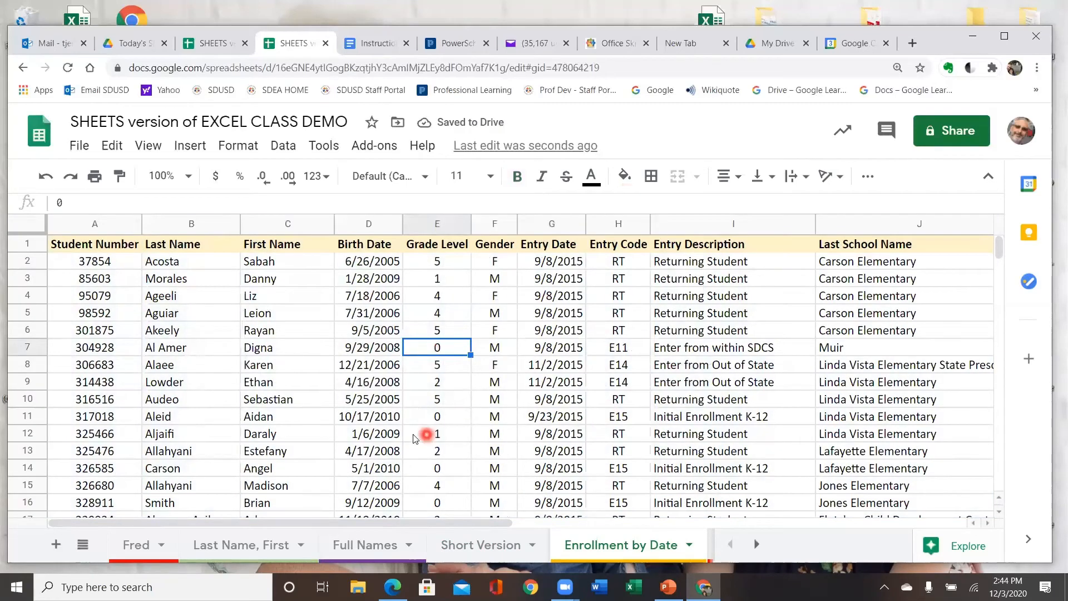
Freeze the header row, row 1, of the Enrollment by Date sheet.
scroll(512, 387, down, 15)
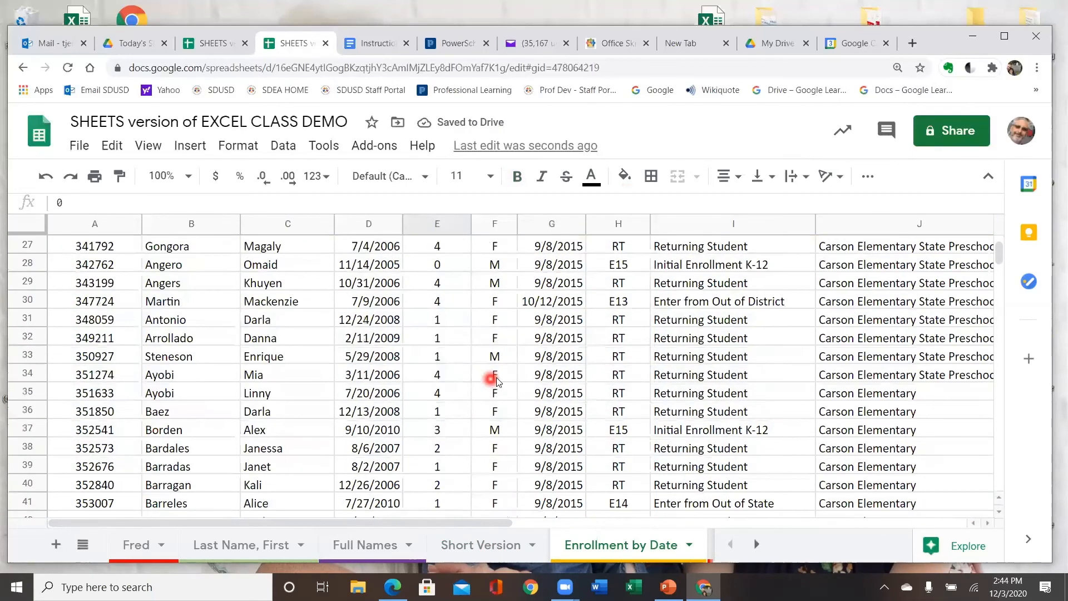
scroll(498, 385, down, 5)
scroll(500, 383, up, 20)
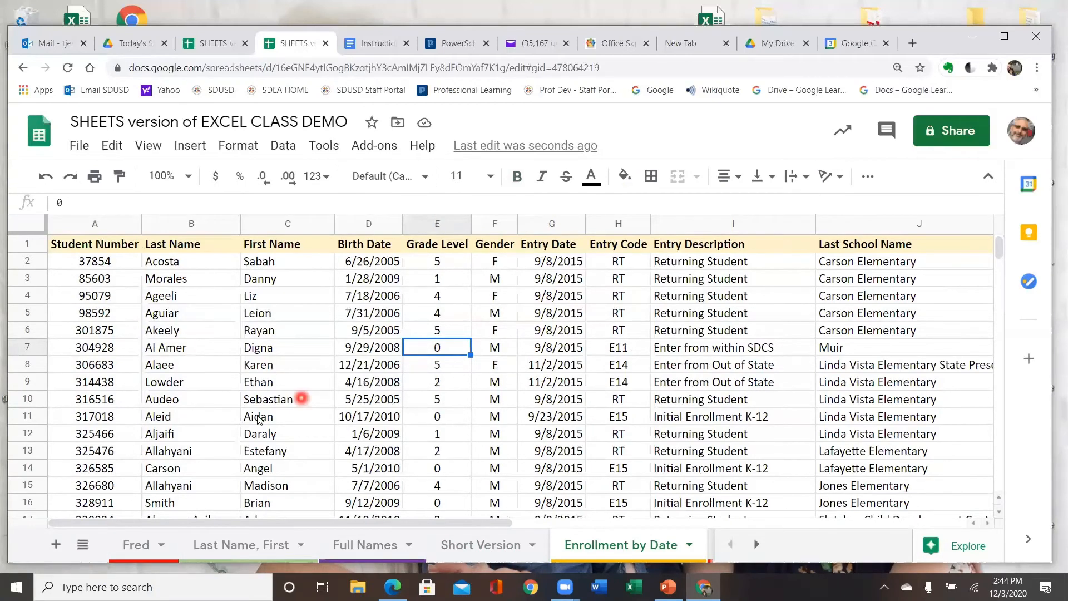
scroll(320, 403, down, 20)
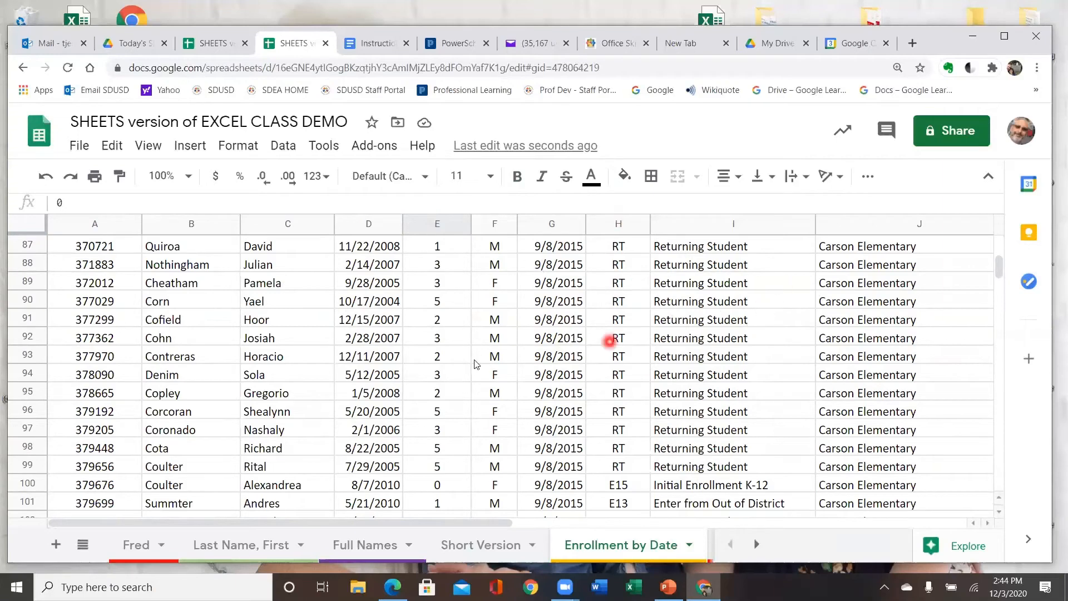
scroll(347, 368, up, 15)
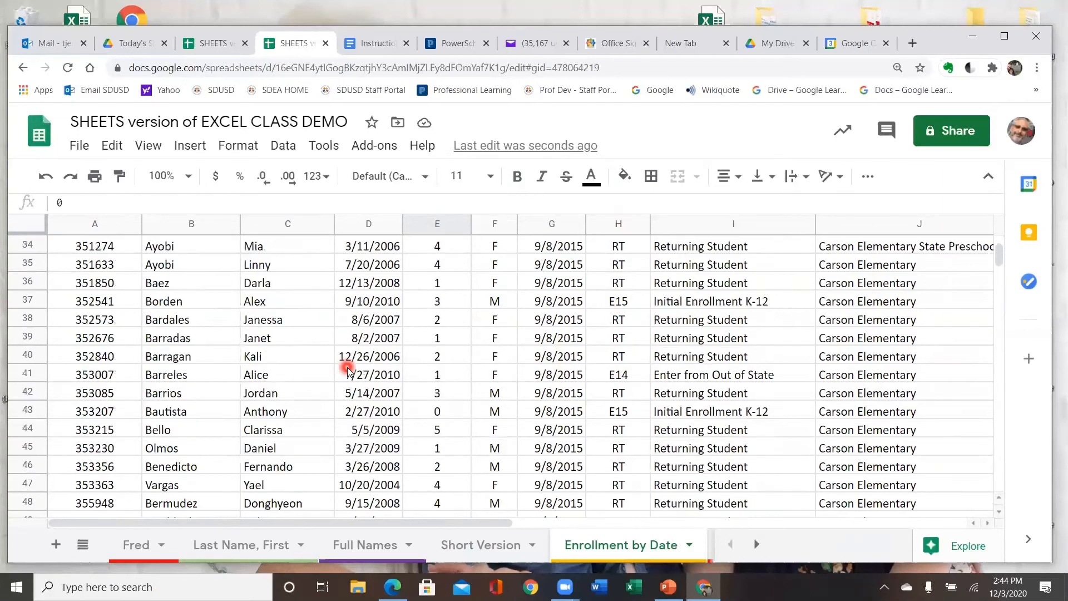
scroll(347, 370, up, 10)
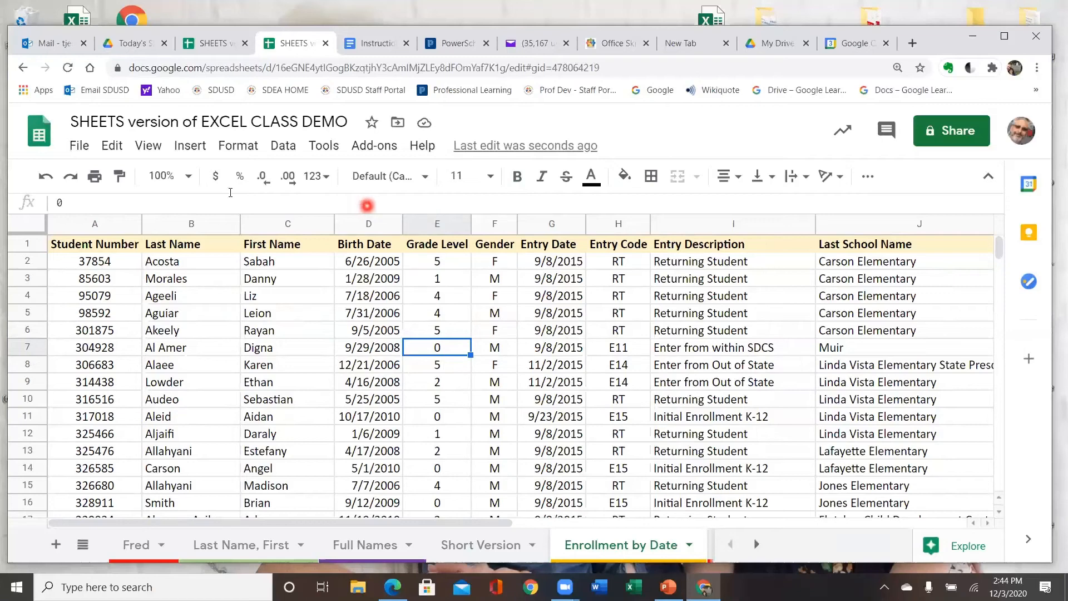
click(155, 150)
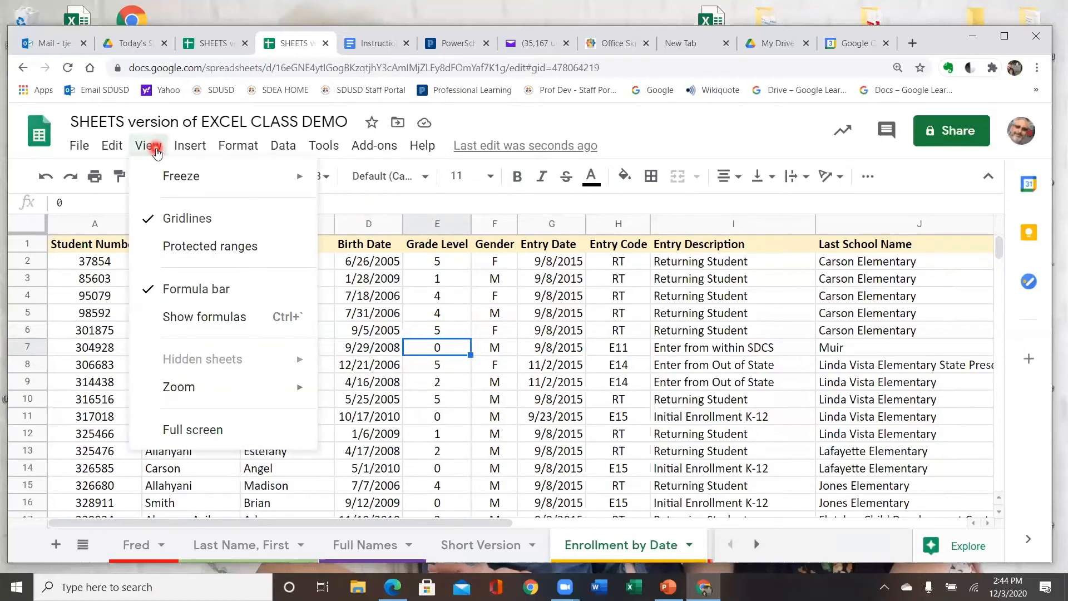
mouse_move(161, 172)
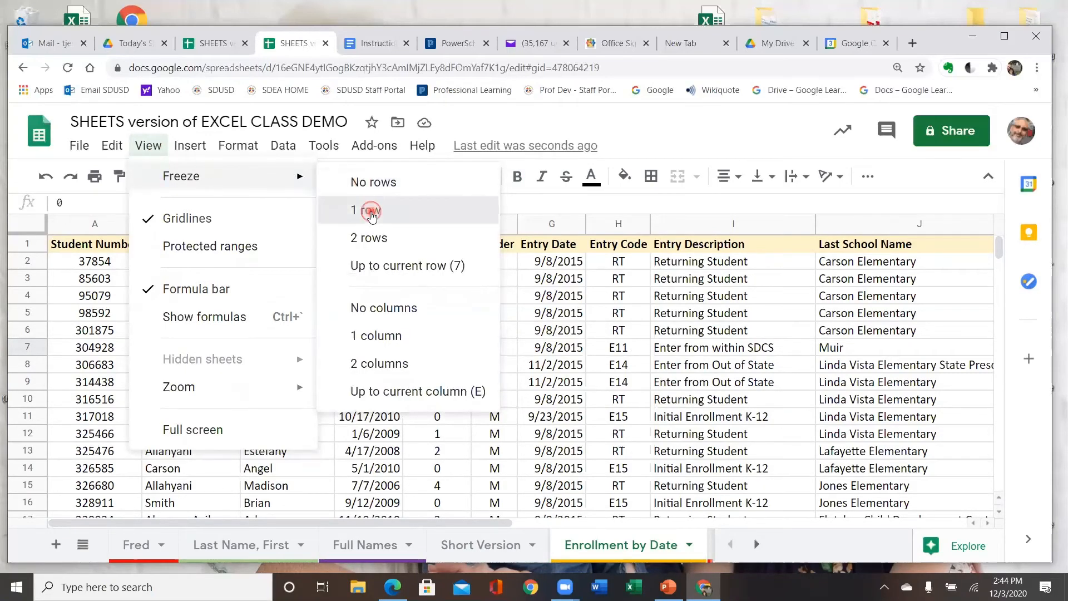
click(364, 210)
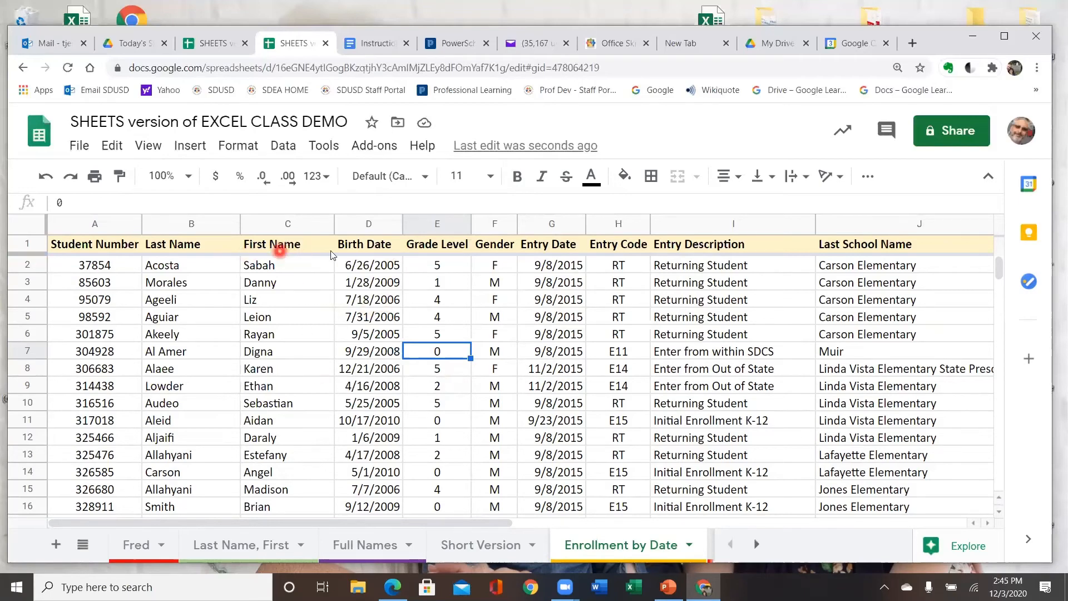
Examine the student rows down to about row 300 to check the frozen header against the data.
scroll(318, 253, down, 9)
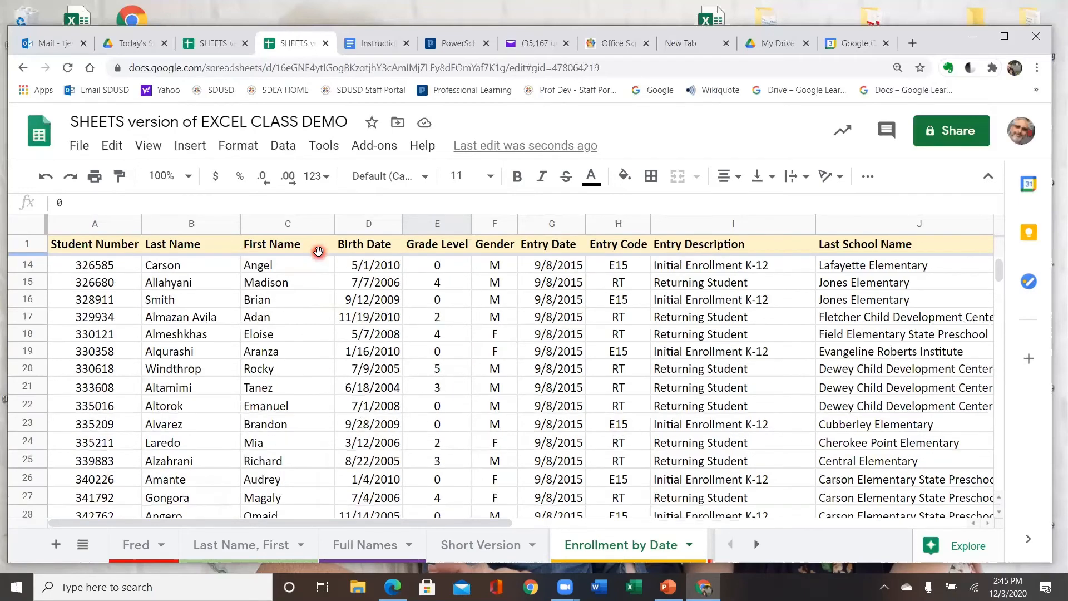
scroll(325, 287, down, 20)
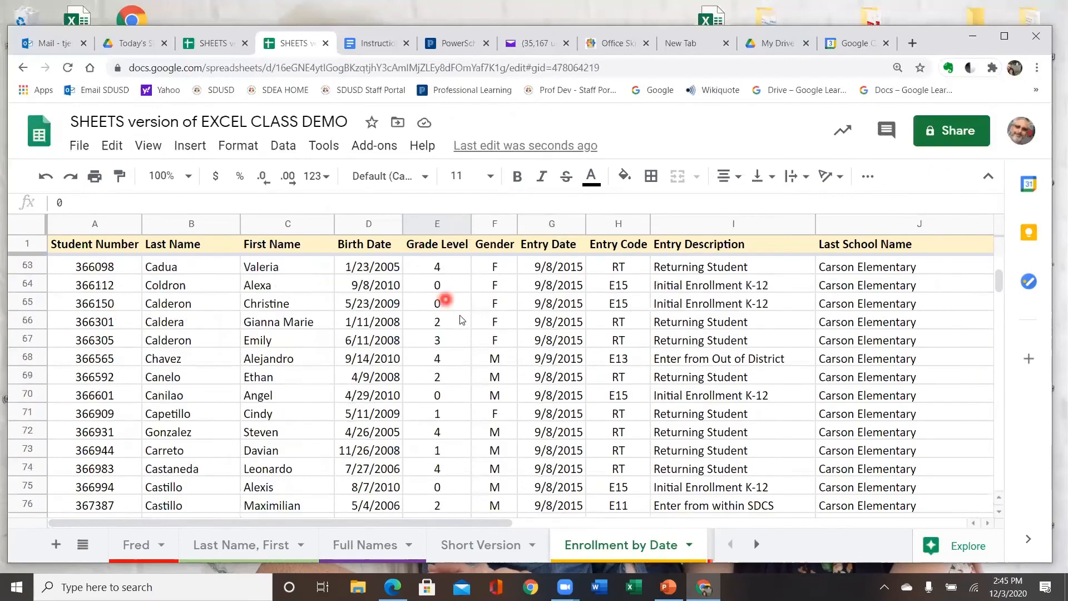
scroll(467, 320, down, 20)
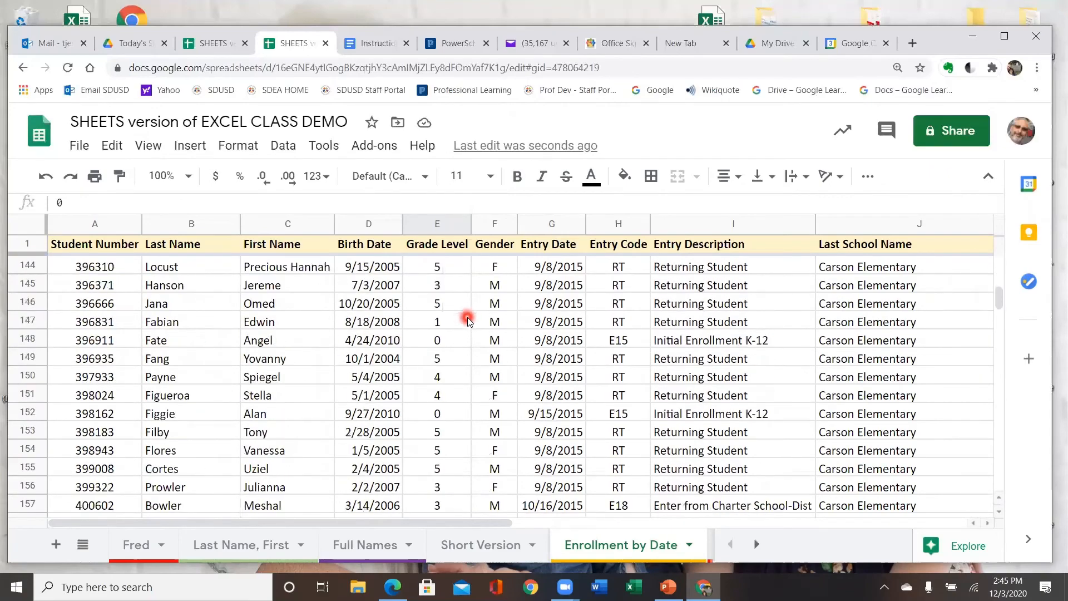
scroll(466, 324, down, 19)
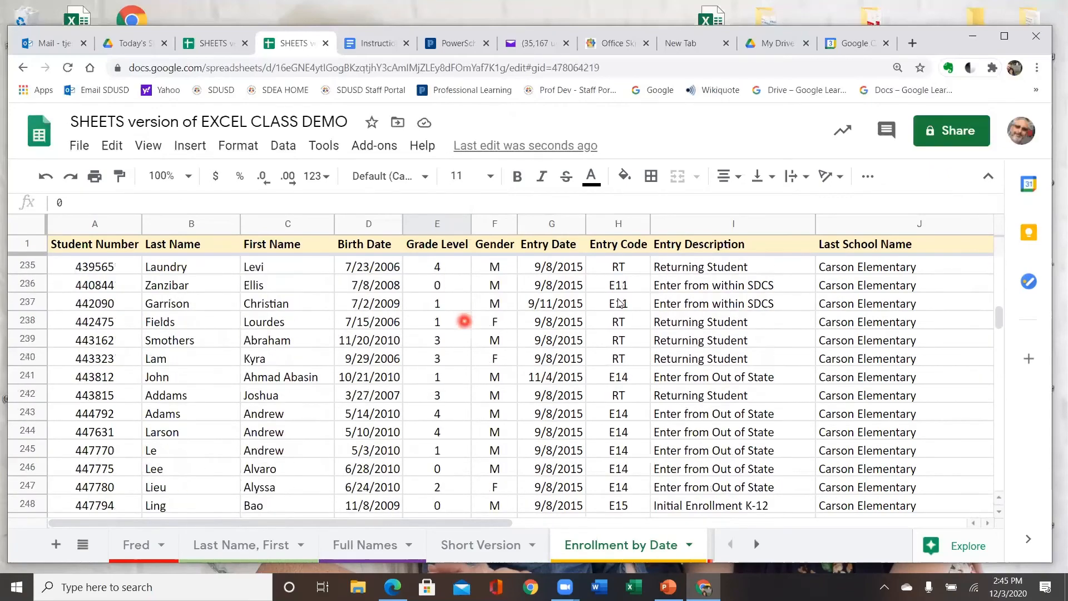
scroll(631, 332, down, 7)
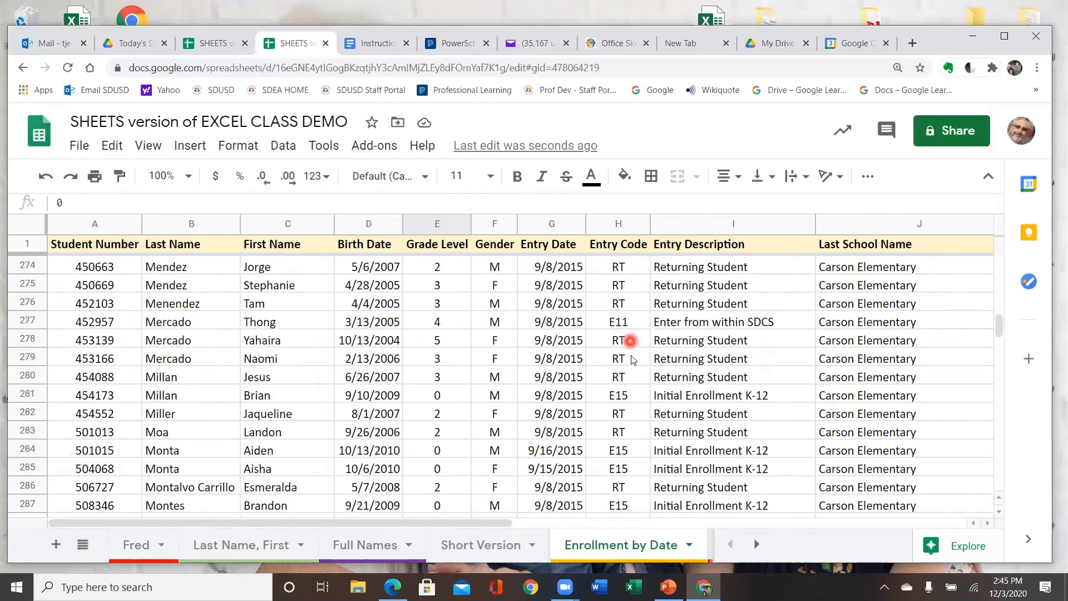
scroll(632, 359, down, 5)
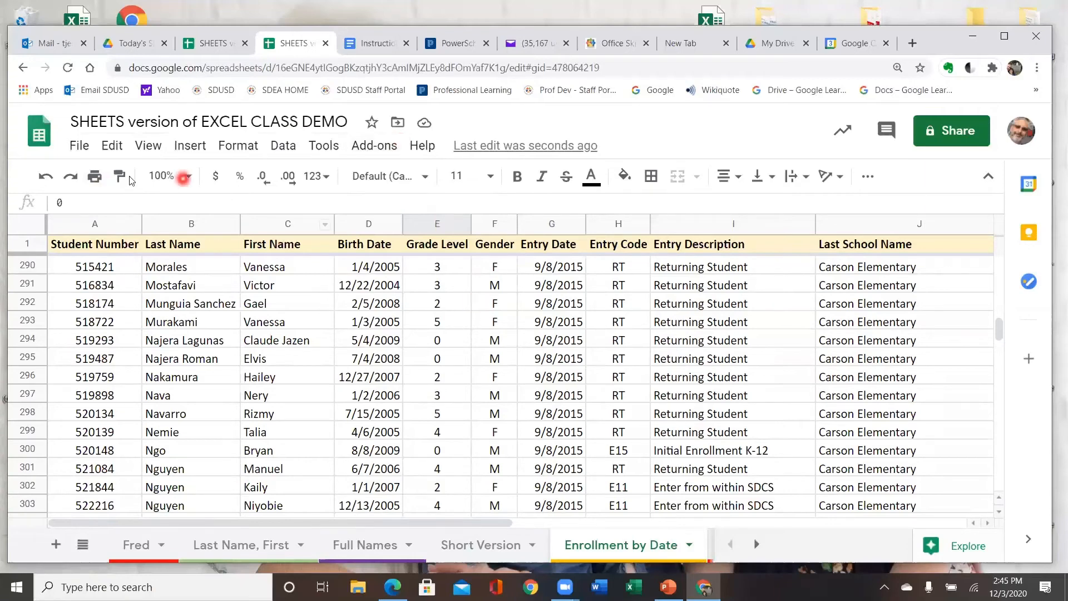
Examine the header row across the pages of the current sheet's print preview, and leave without printing.
click(96, 179)
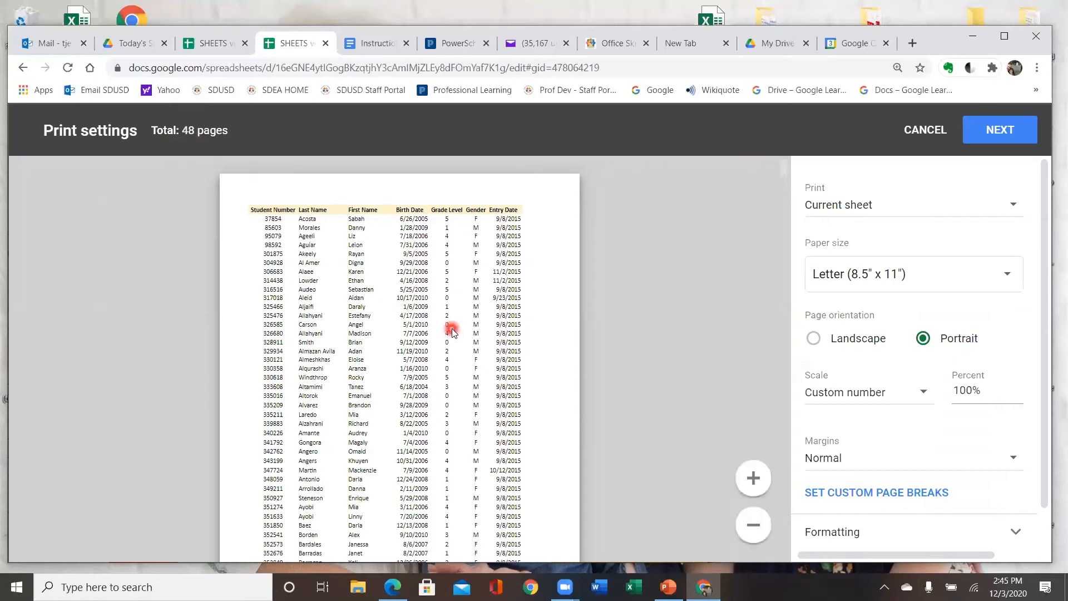
scroll(451, 332, down, 7)
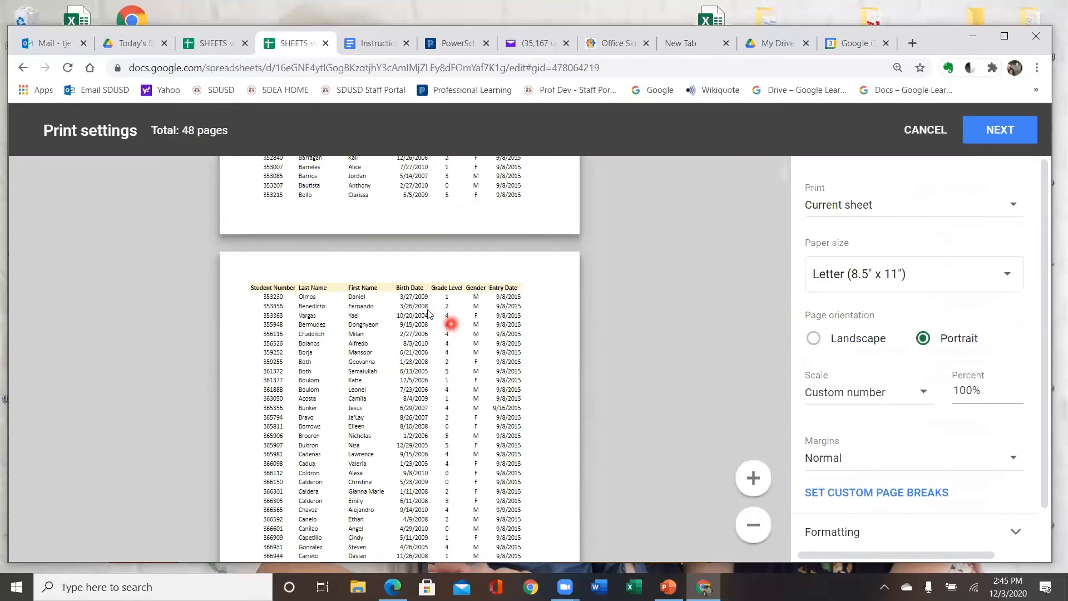
scroll(428, 314, down, 7)
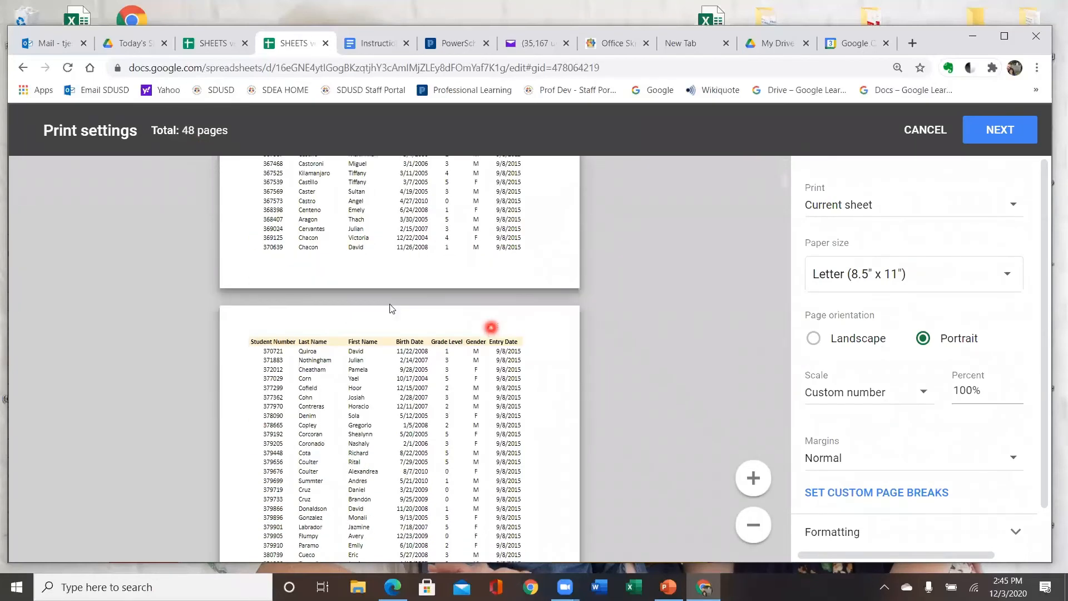
scroll(400, 289, down, 10)
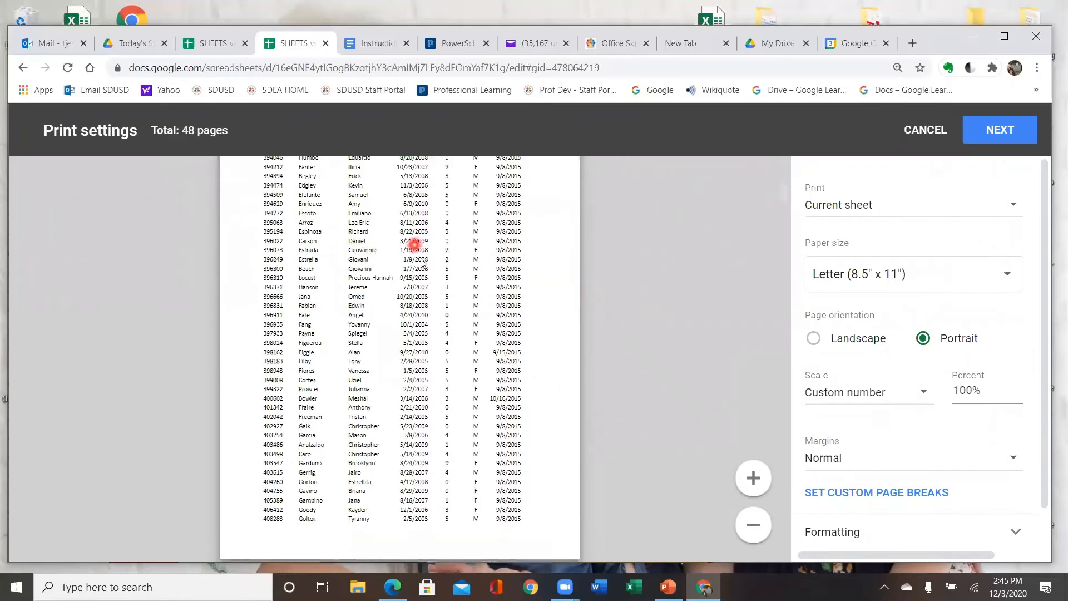
scroll(423, 261, up, 5)
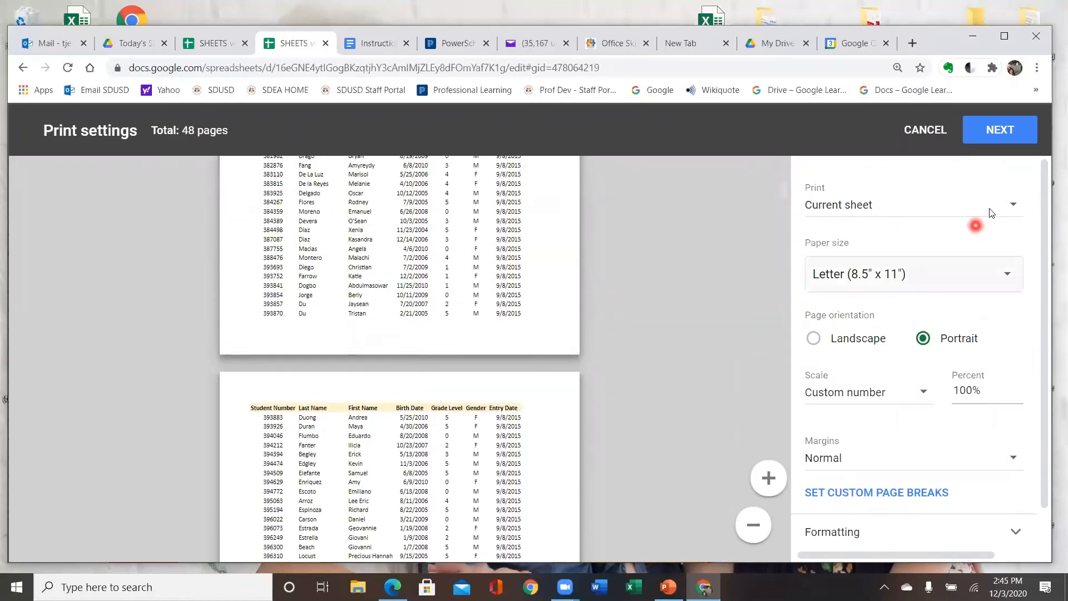
click(927, 130)
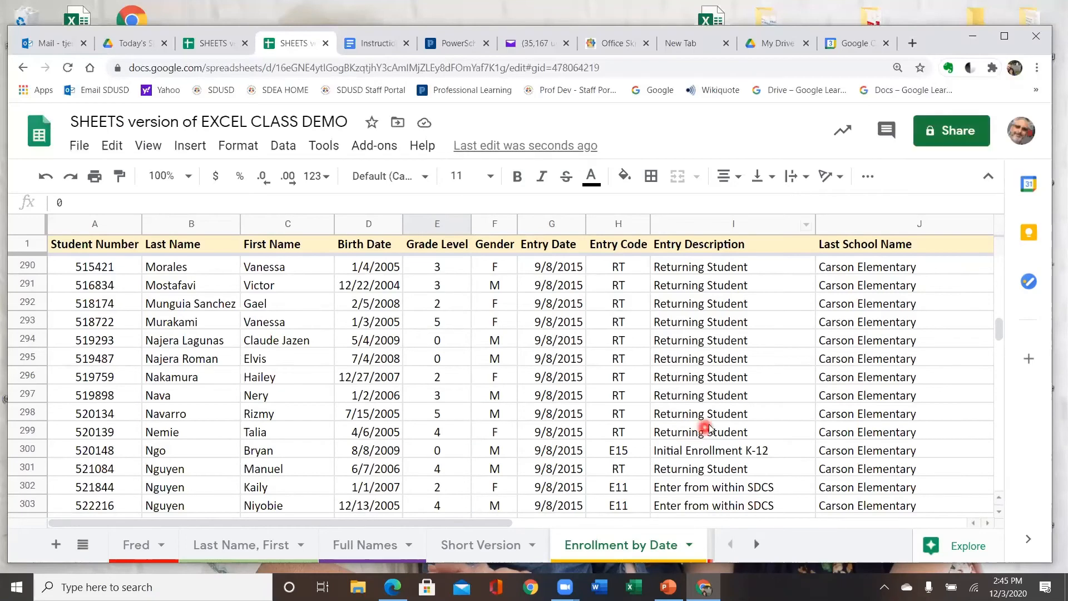
Review the Freeze choices for rows and columns without applying one, and return to the first student record.
scroll(652, 382, down, 2)
scroll(651, 382, up, 18)
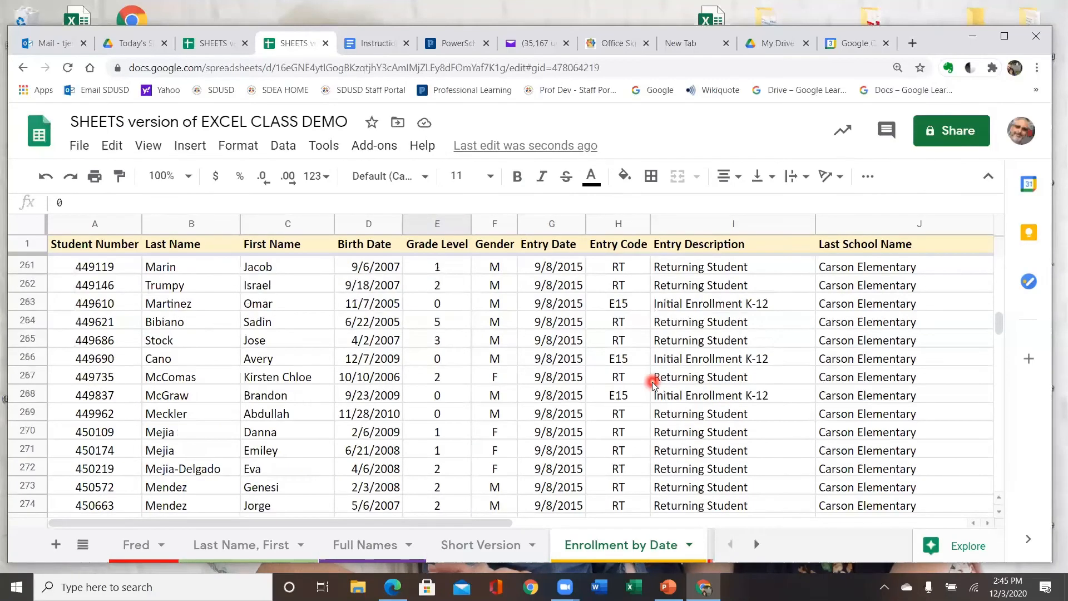
click(148, 146)
mouse_move(206, 176)
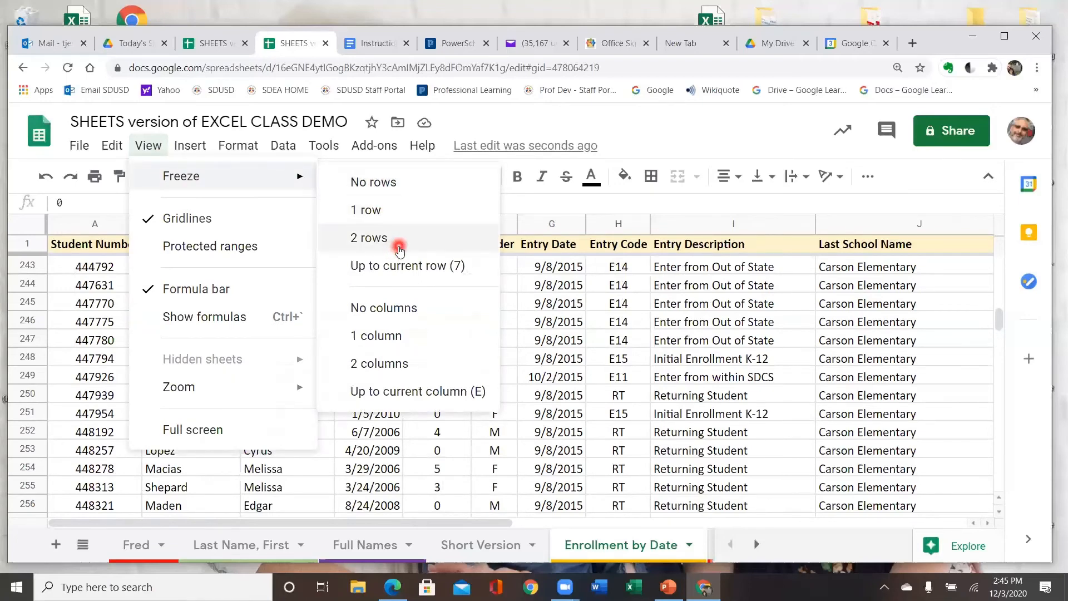
click(597, 321)
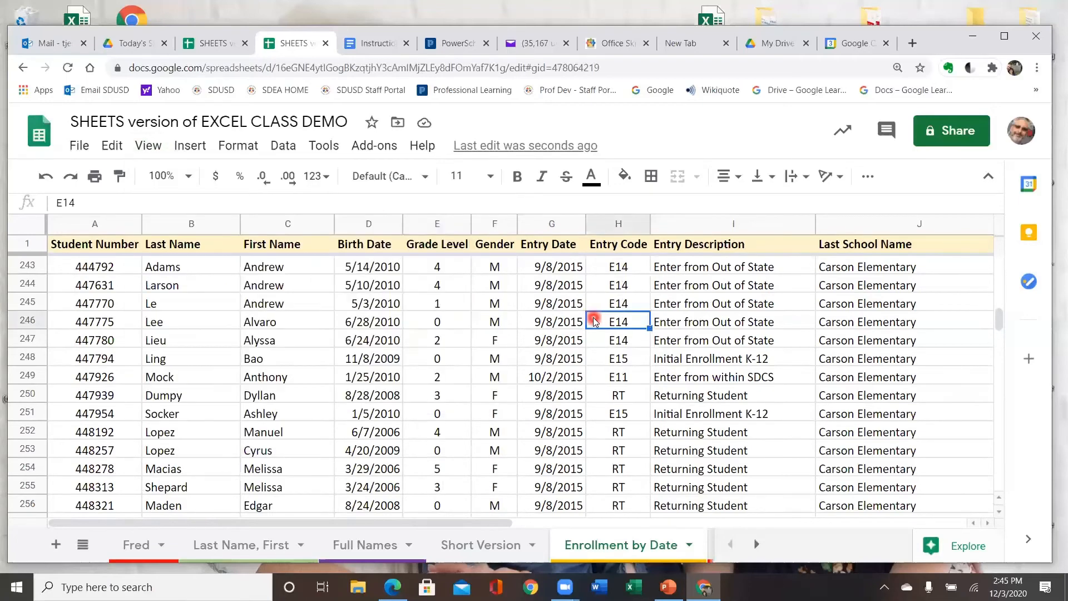
scroll(581, 356, down, 3)
scroll(574, 365, up, 12)
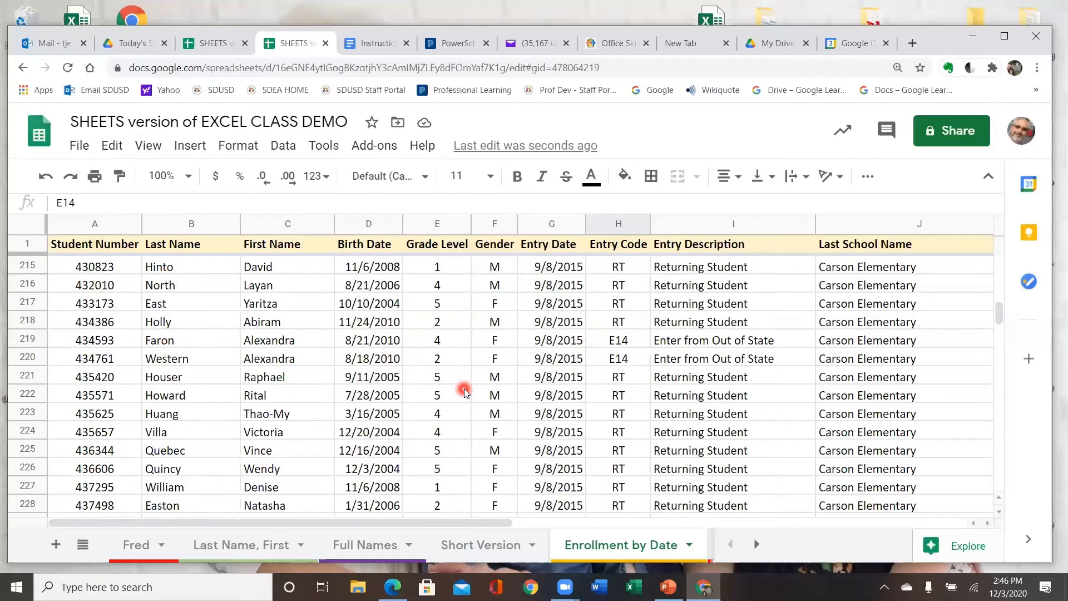
key(ctrl+Home)
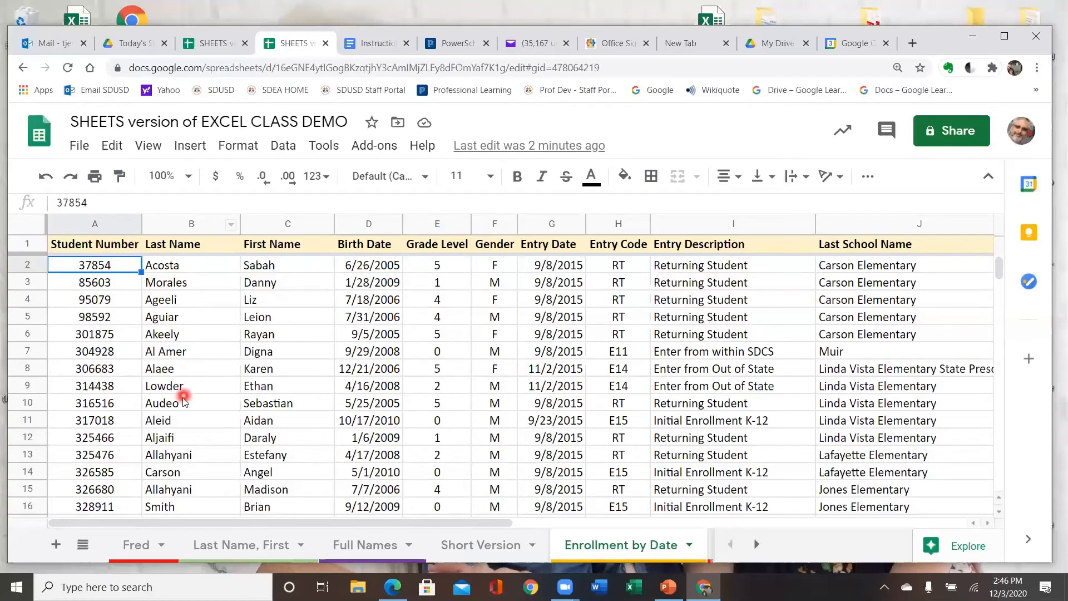
Review the filter view options and the sheet sorting commands available for the Last Name column without applying any.
click(169, 223)
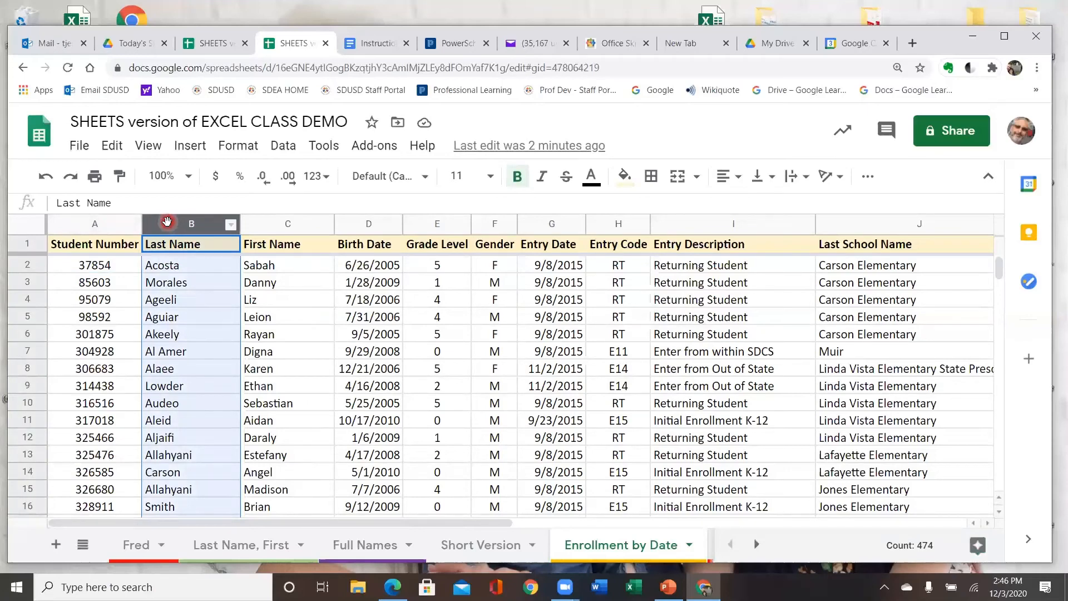
click(875, 183)
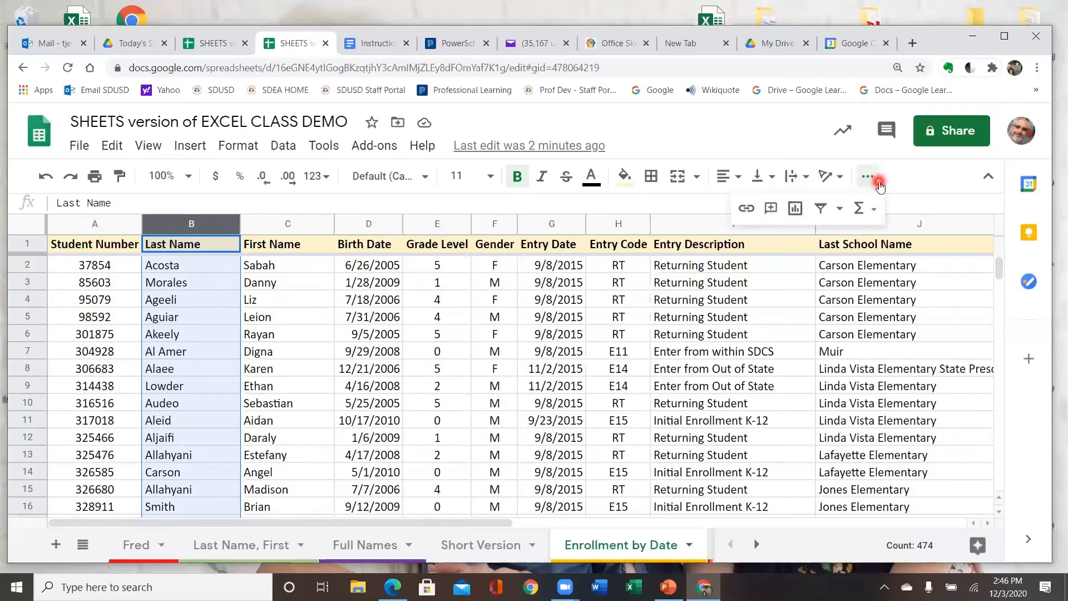
click(839, 210)
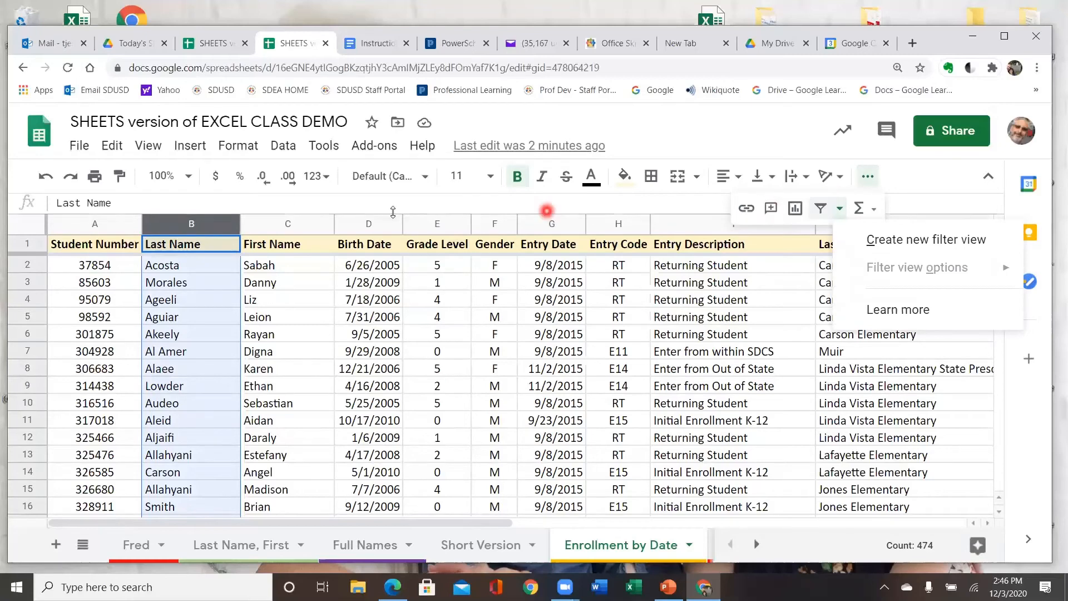
right_click(173, 224)
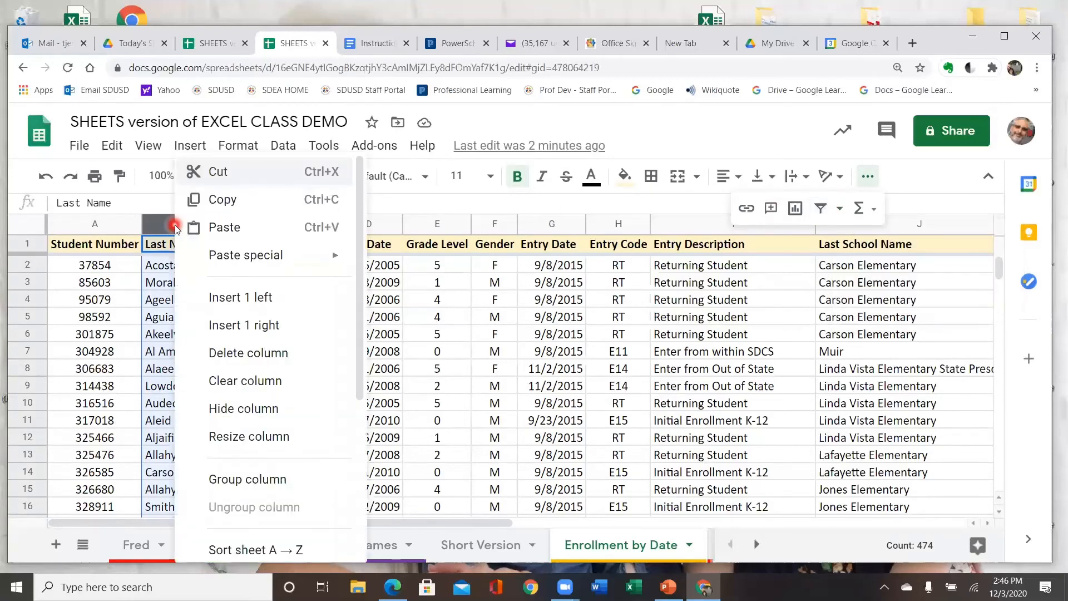
scroll(242, 371, down, 4)
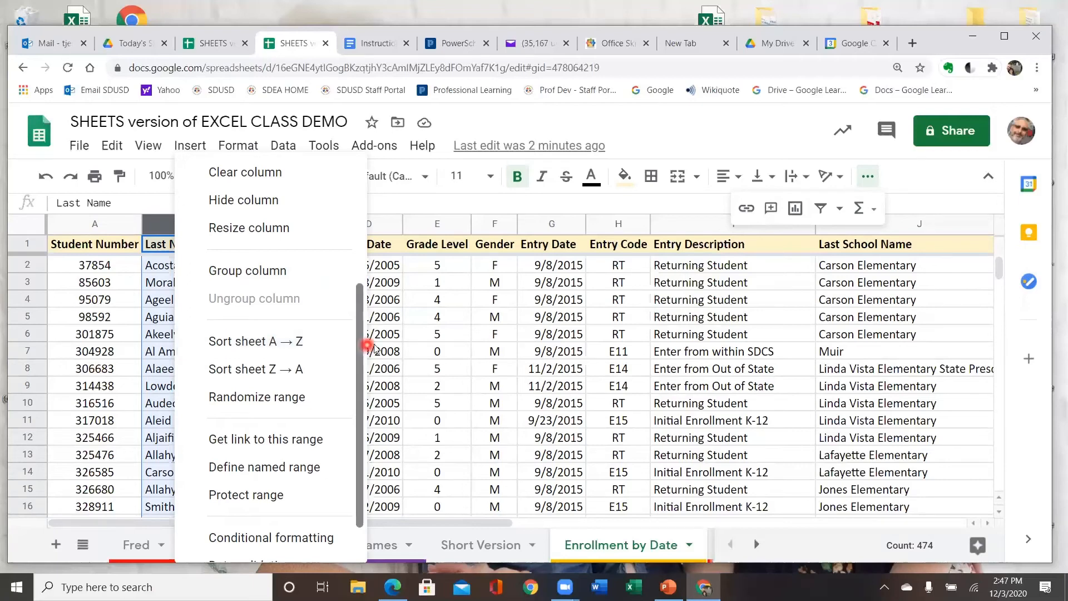
click(366, 321)
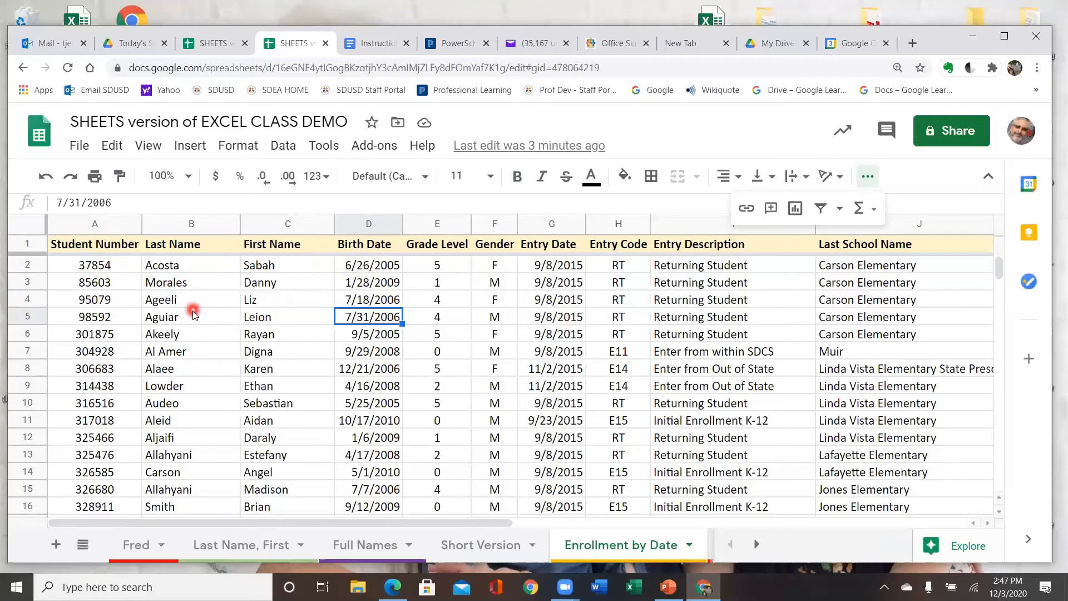
Sort the whole Enrollment by Date sheet A → Z by the Last Name column.
click(167, 224)
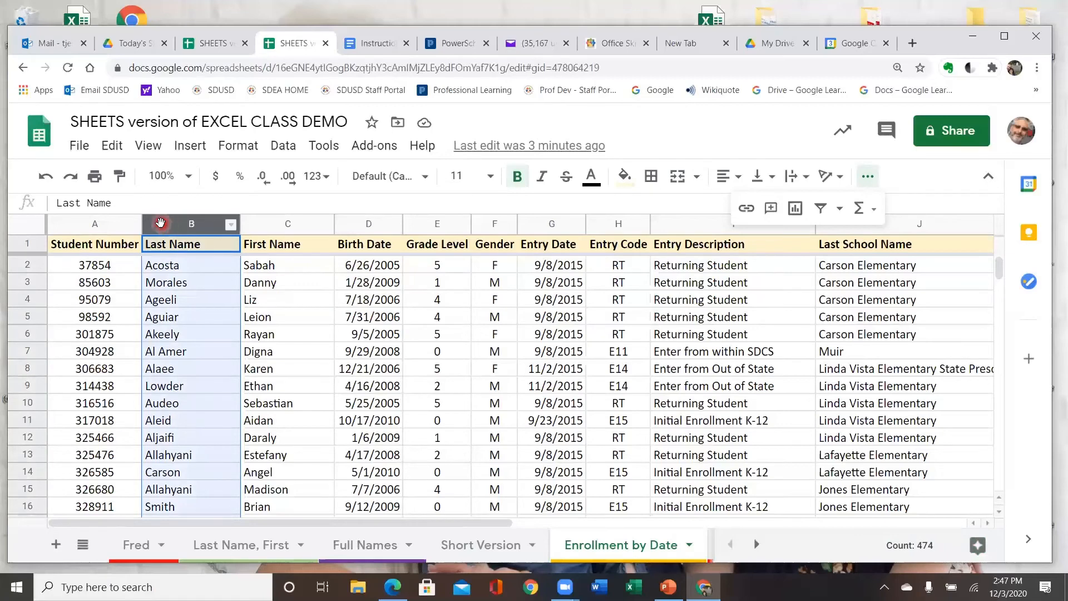
right_click(162, 224)
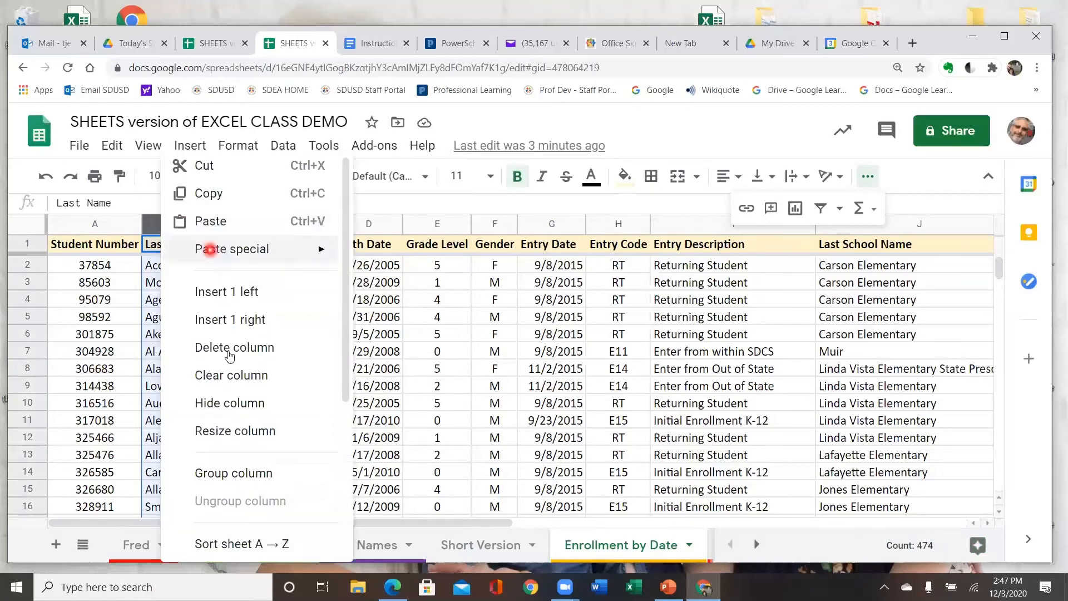
click(236, 549)
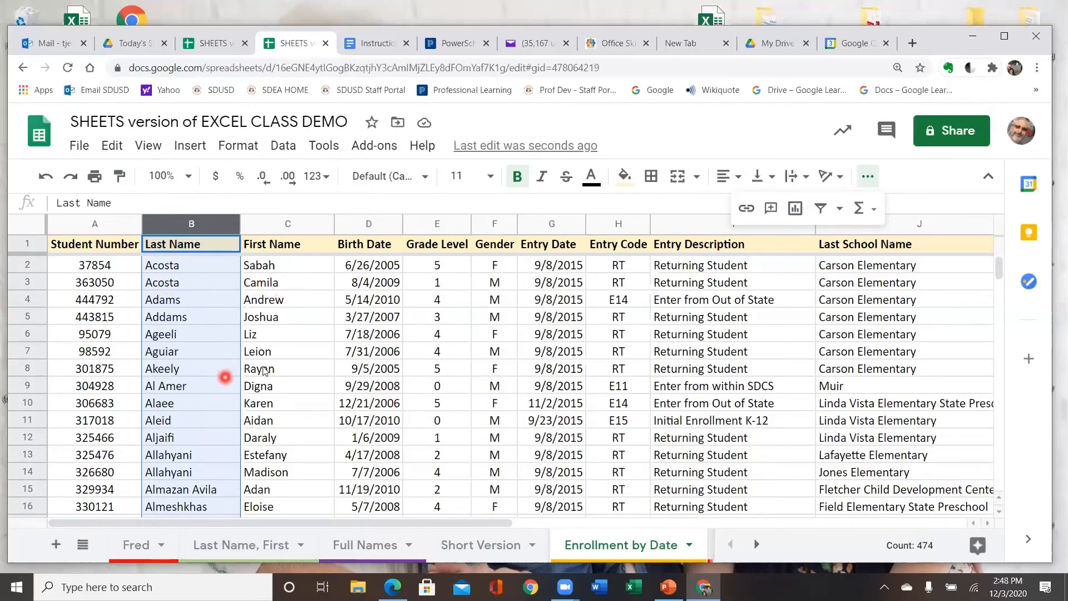
Examine the order of the last names down to about row 66, and return to the first student row.
scroll(177, 323, down, 9)
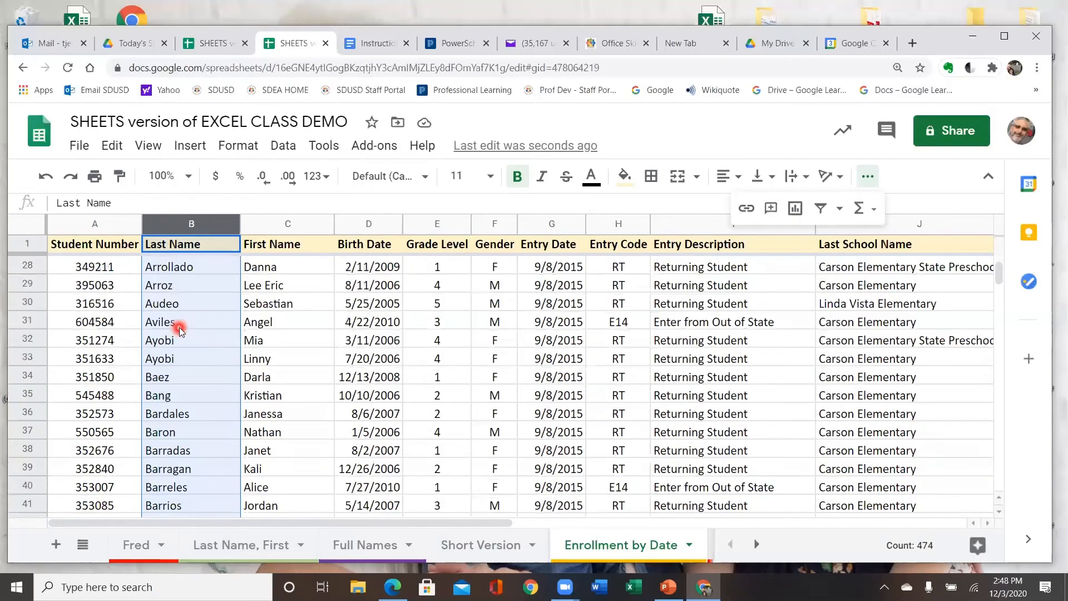
scroll(179, 327, down, 6)
scroll(183, 328, up, 10)
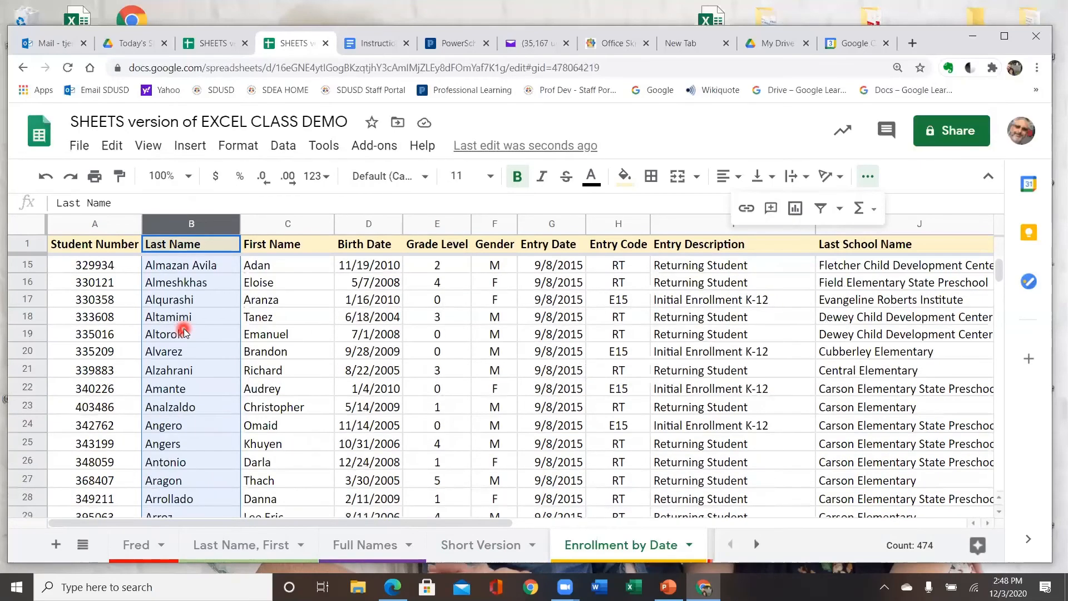
scroll(183, 328, up, 5)
scroll(183, 328, down, 17)
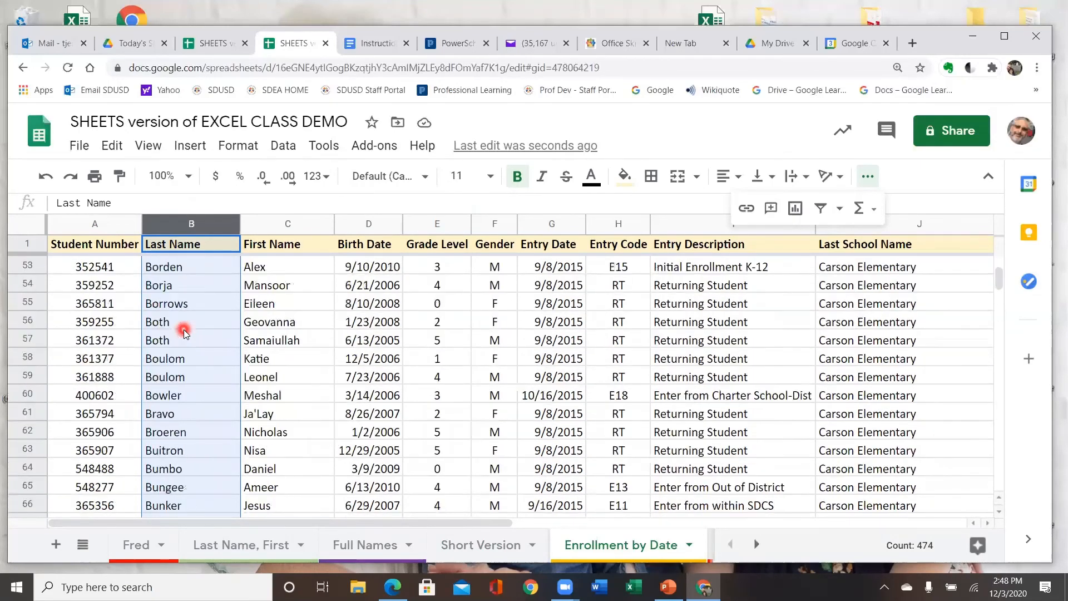
scroll(184, 332, up, 1)
scroll(186, 331, up, 16)
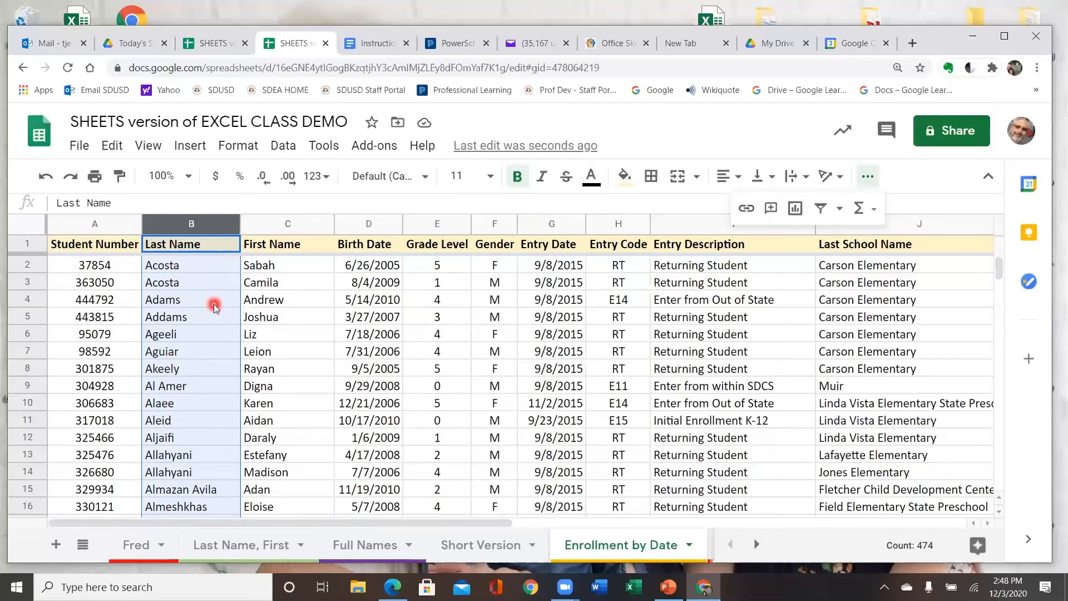
Sort the whole sheet A → Z by the Grade Level column.
click(422, 221)
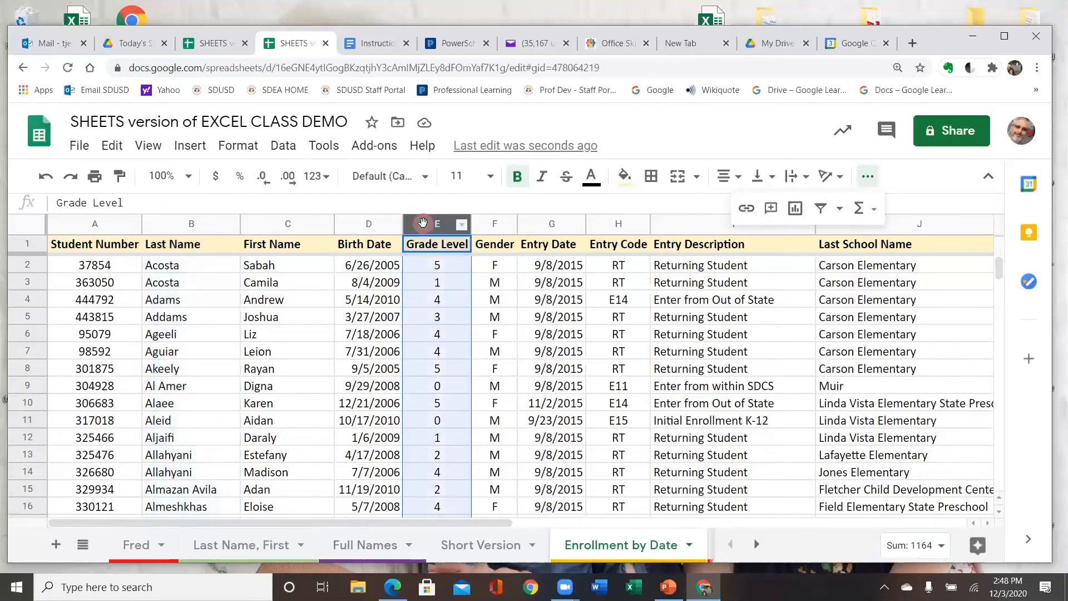
right_click(423, 223)
click(437, 222)
right_click(463, 228)
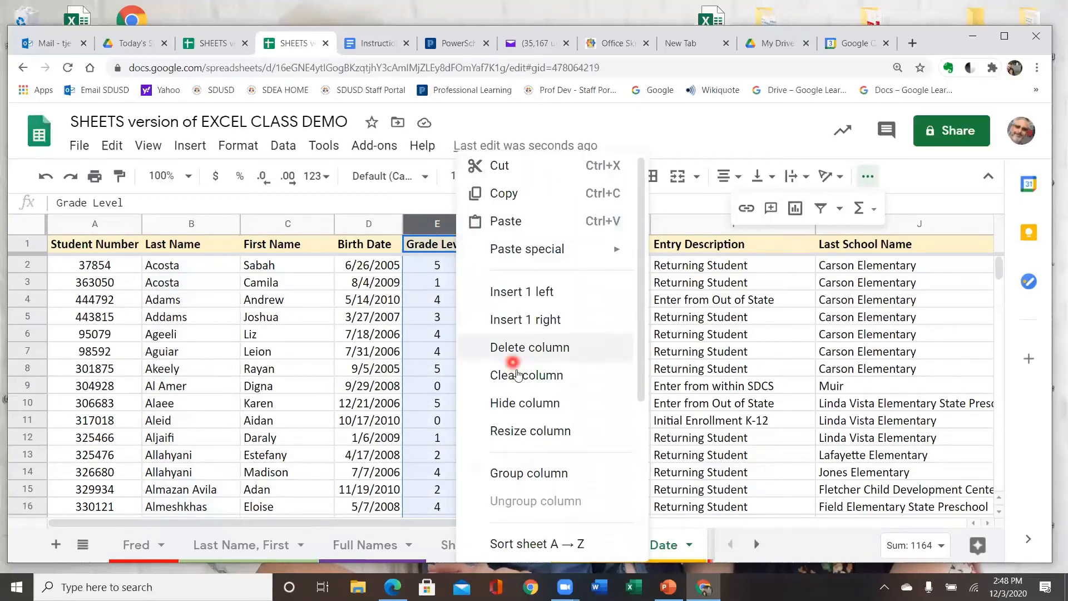
click(541, 544)
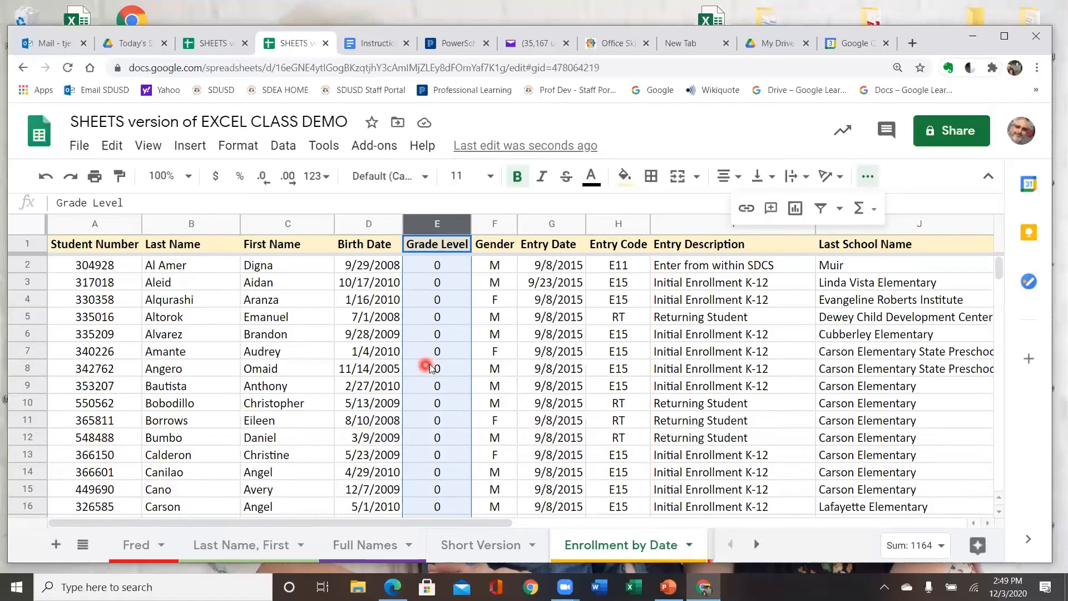
Examine the last-name order within grade levels 0 and 1, down to where grade level 2 begins.
scroll(433, 370, down, 4)
scroll(434, 369, down, 9)
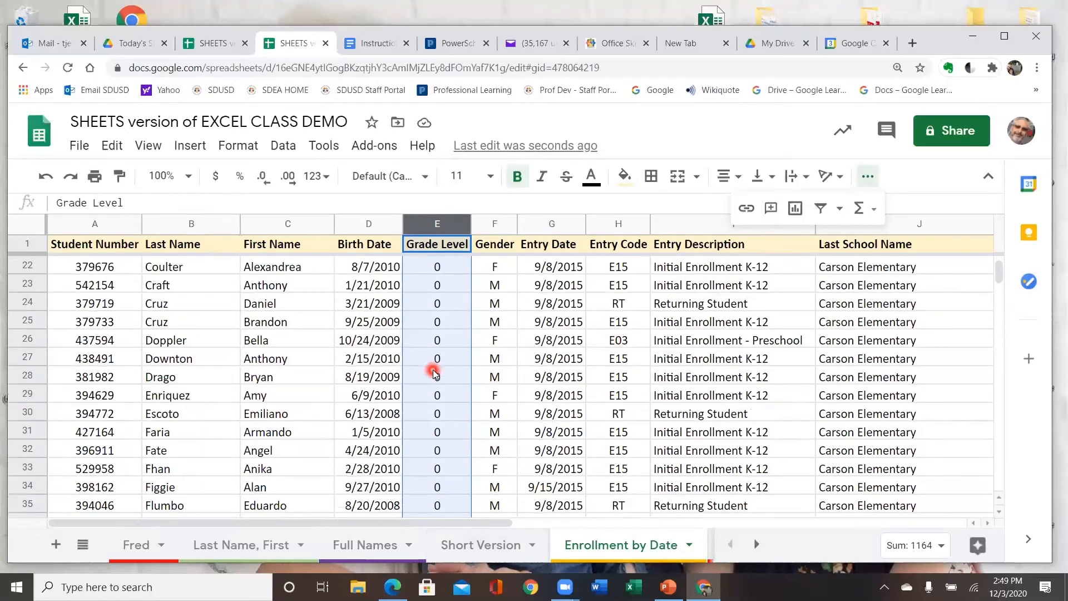
scroll(434, 372, down, 12)
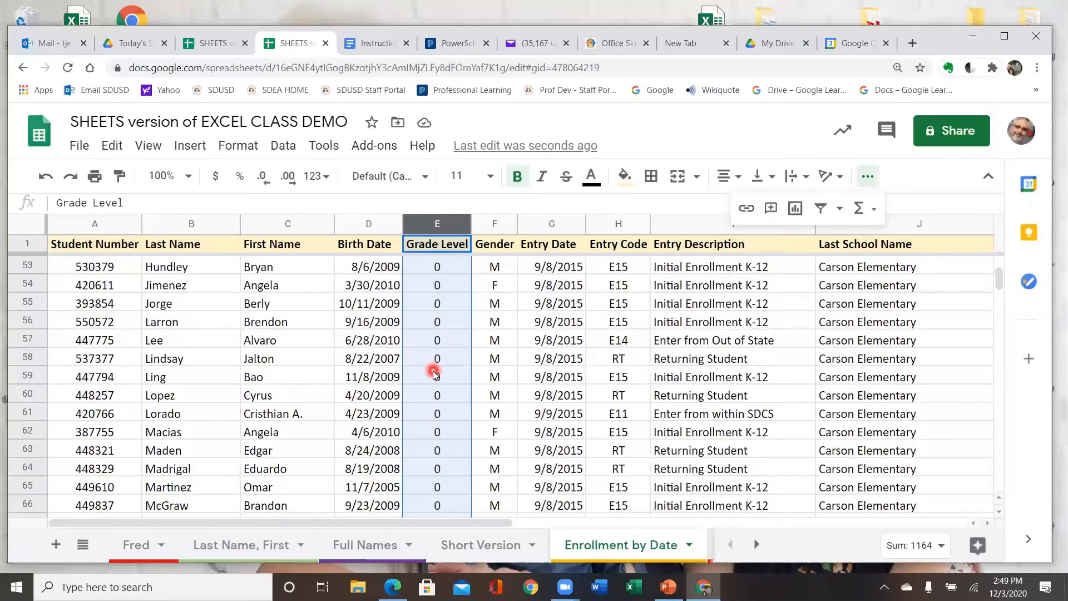
scroll(434, 372, down, 7)
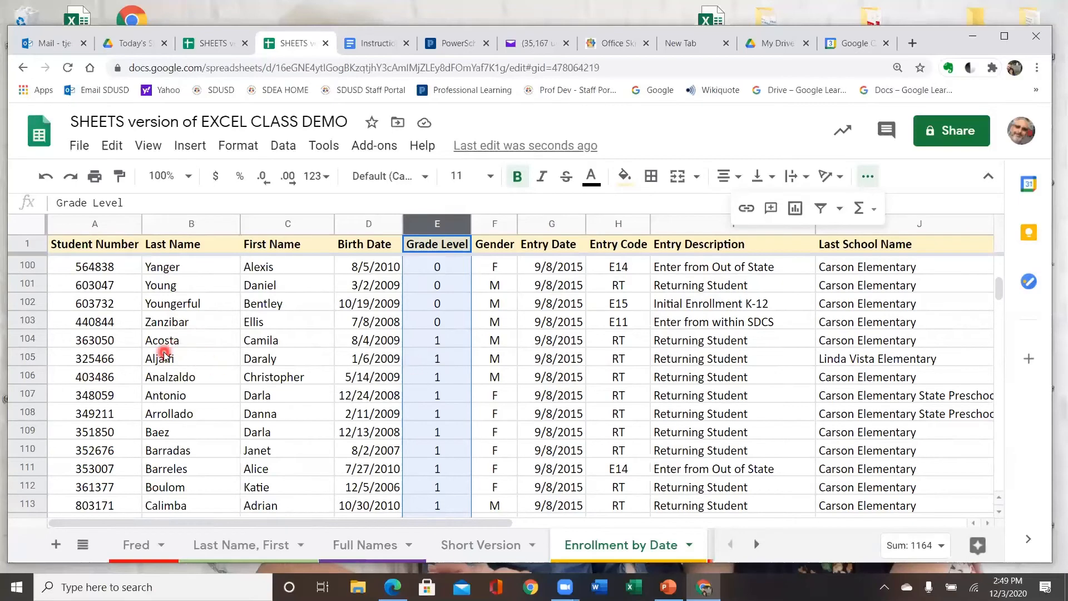
scroll(444, 389, down, 3)
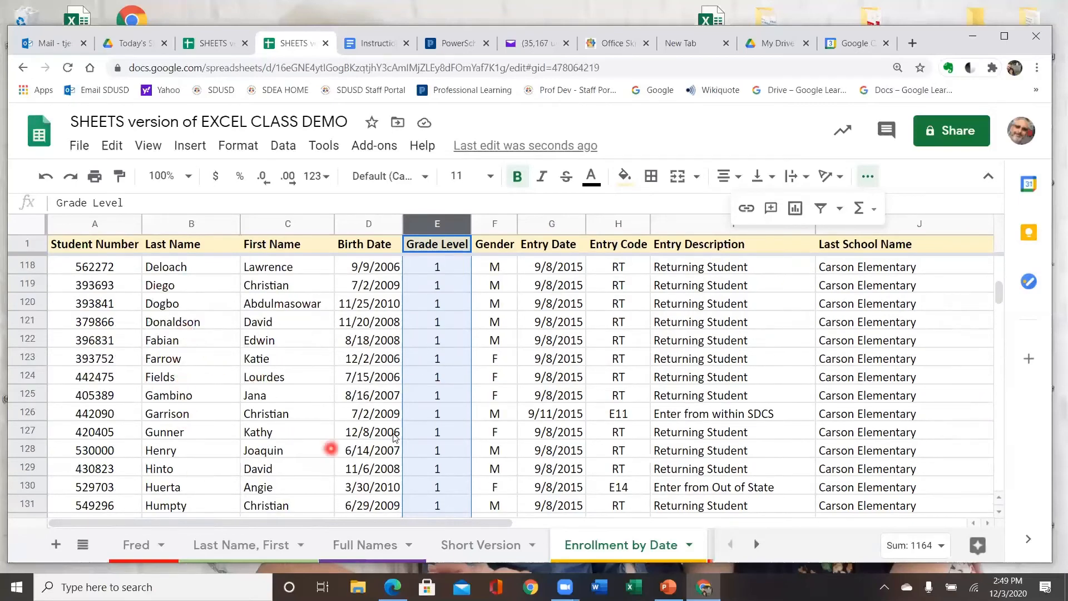
scroll(436, 397, down, 7)
scroll(438, 400, down, 6)
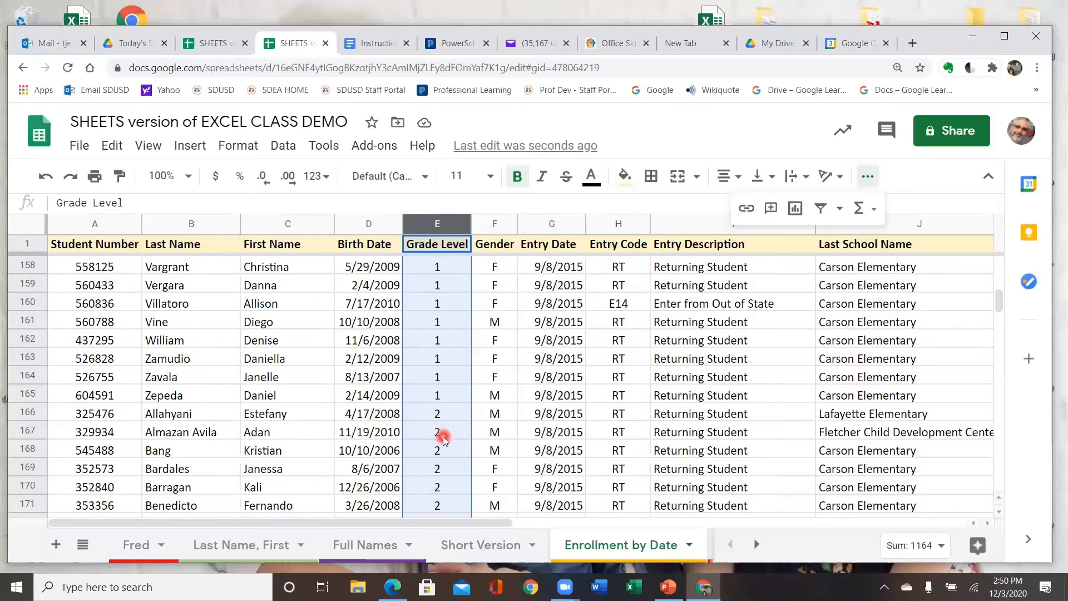
Sort the whole sheet A → Z by the Gender column.
click(491, 222)
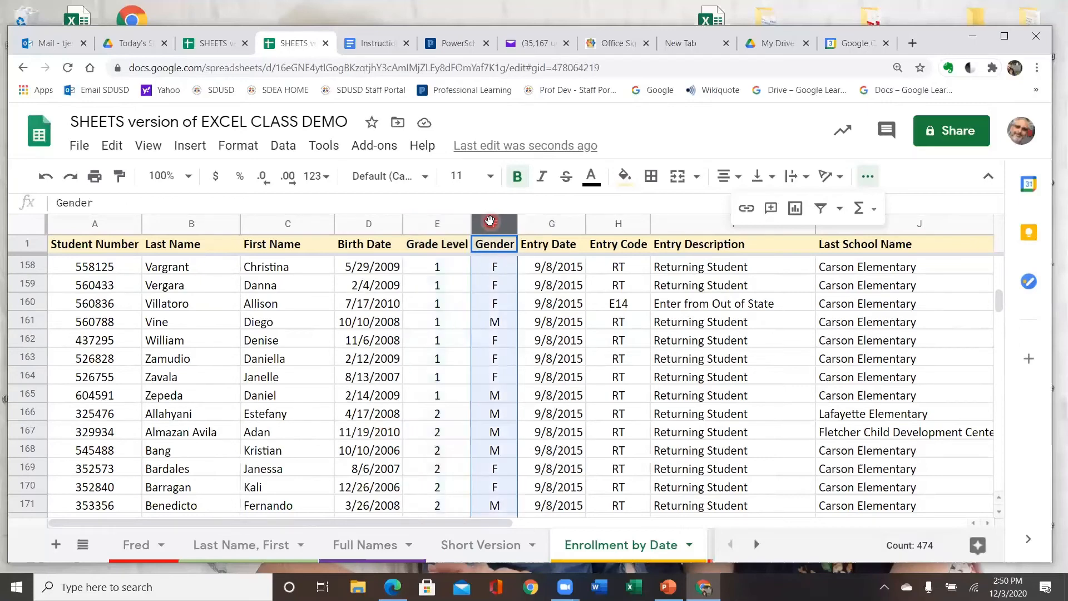
right_click(490, 220)
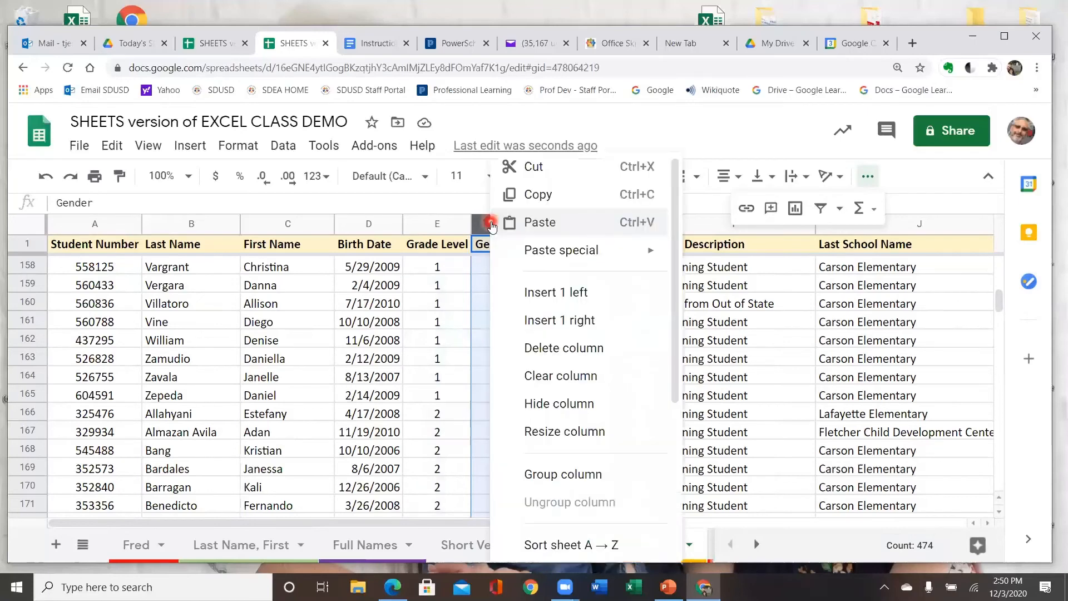
click(585, 547)
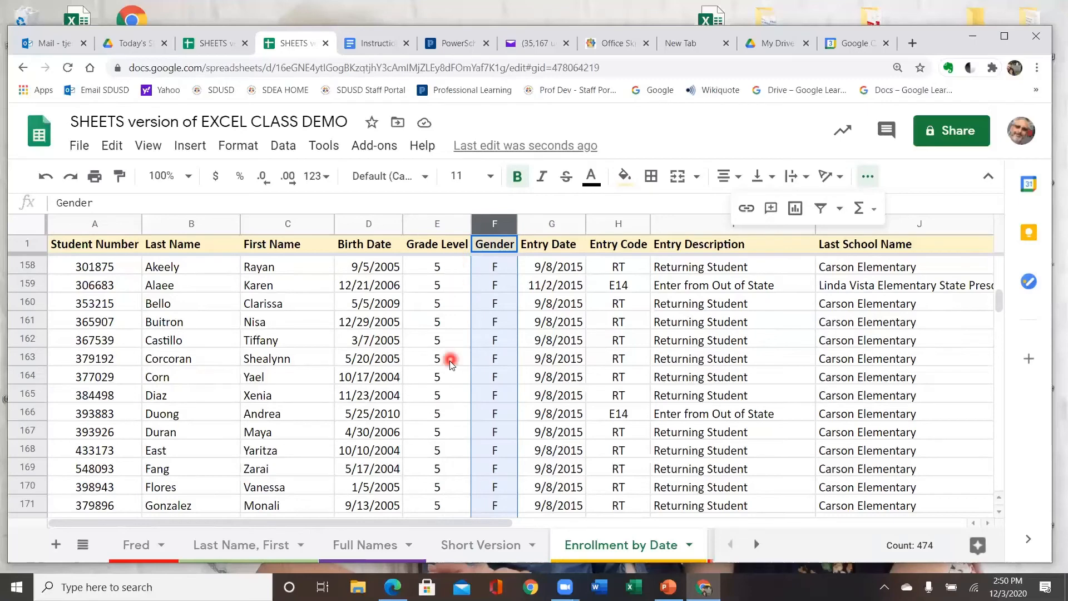
Check the grade levels among the rows with gender F, and return to the first student record.
scroll(447, 361, down, 3)
scroll(449, 364, down, 8)
scroll(453, 359, up, 7)
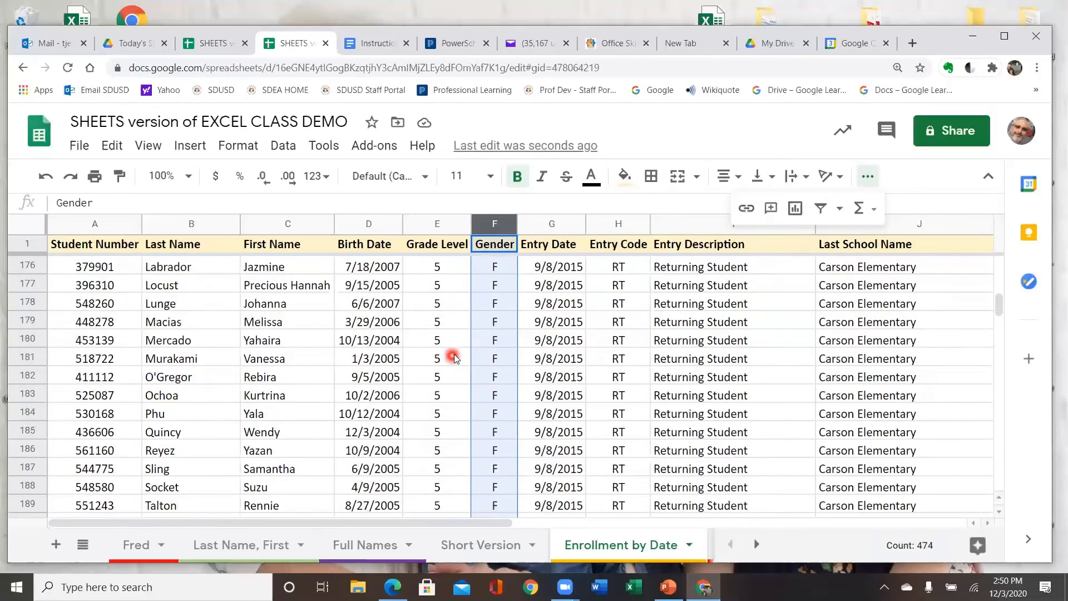
scroll(455, 355, up, 13)
scroll(452, 353, up, 20)
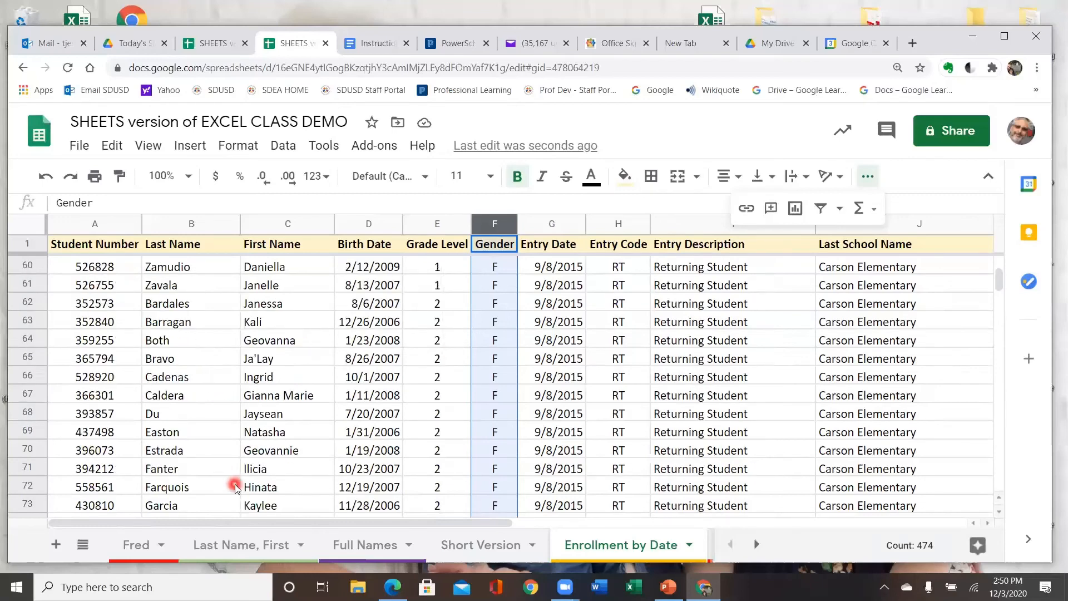
key(ctrl+Home)
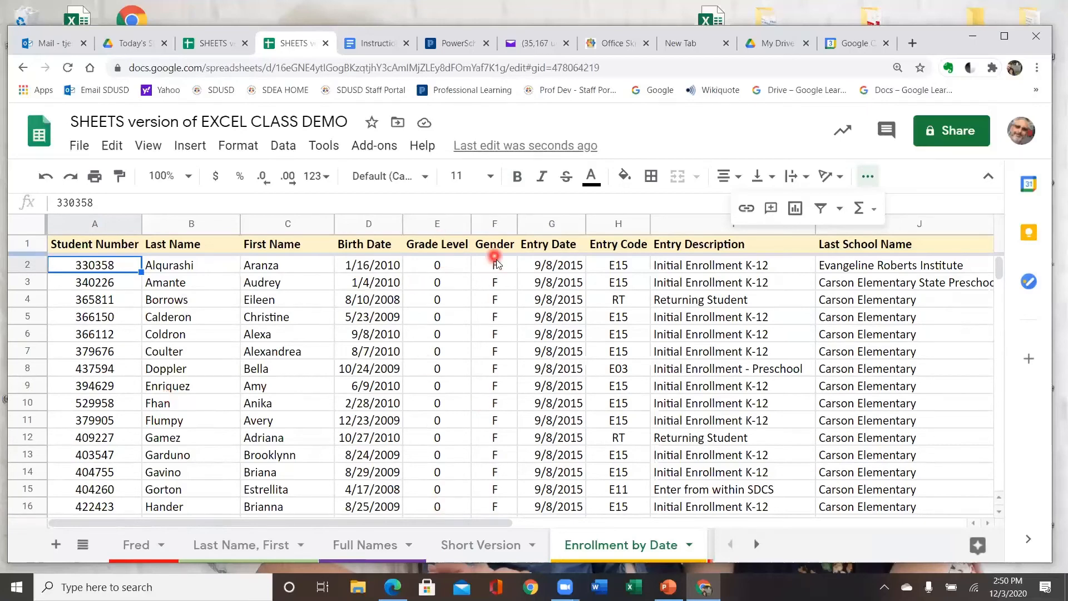
Examine gender, grade level and last-name order from the first record past the change from F to M.
scroll(504, 389, down, 4)
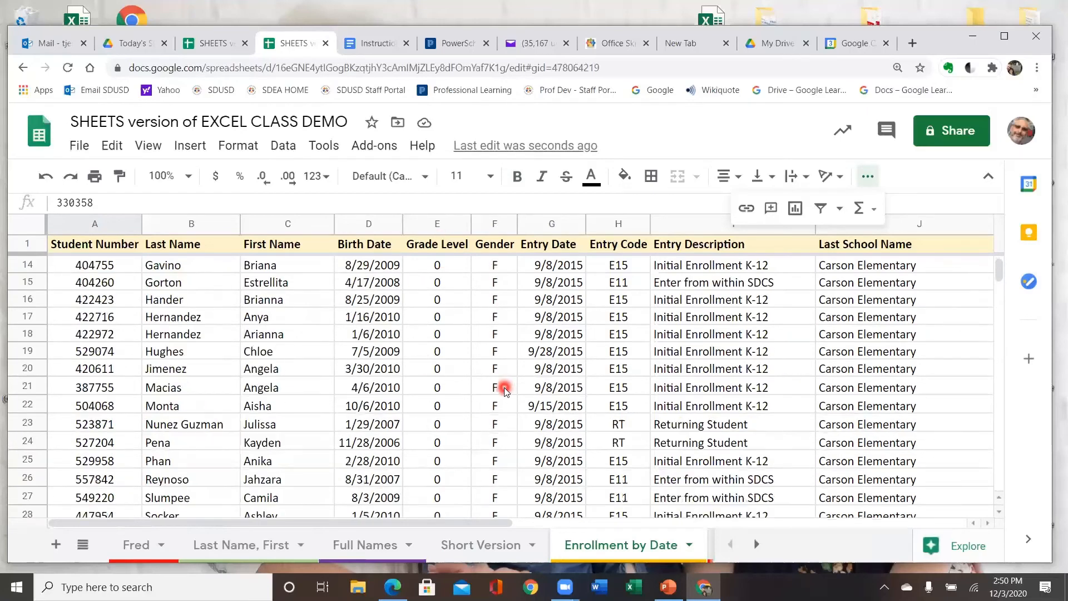
scroll(505, 389, down, 8)
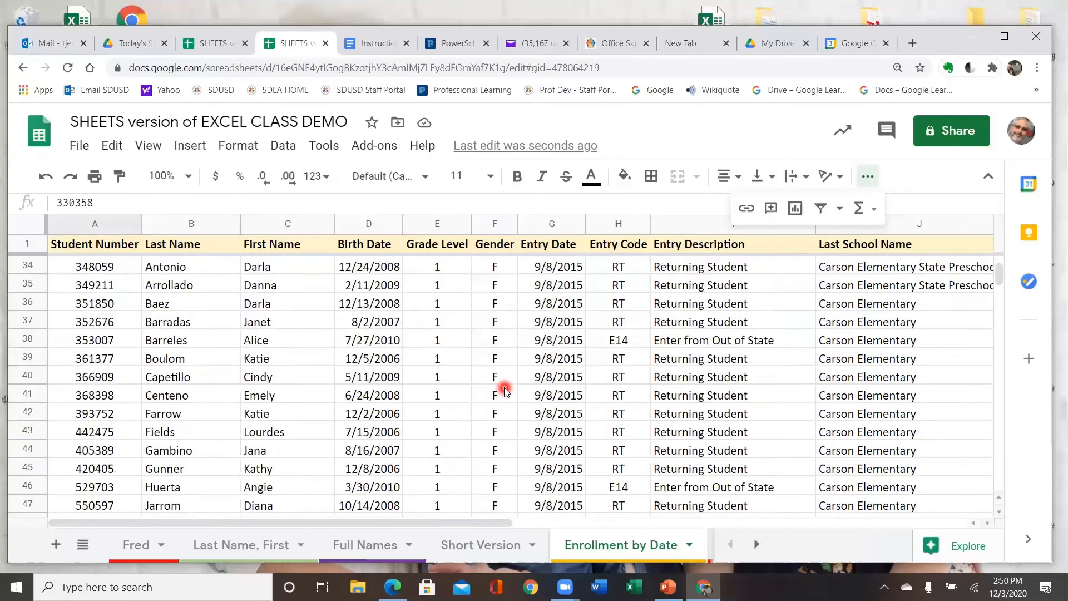
scroll(504, 388, down, 7)
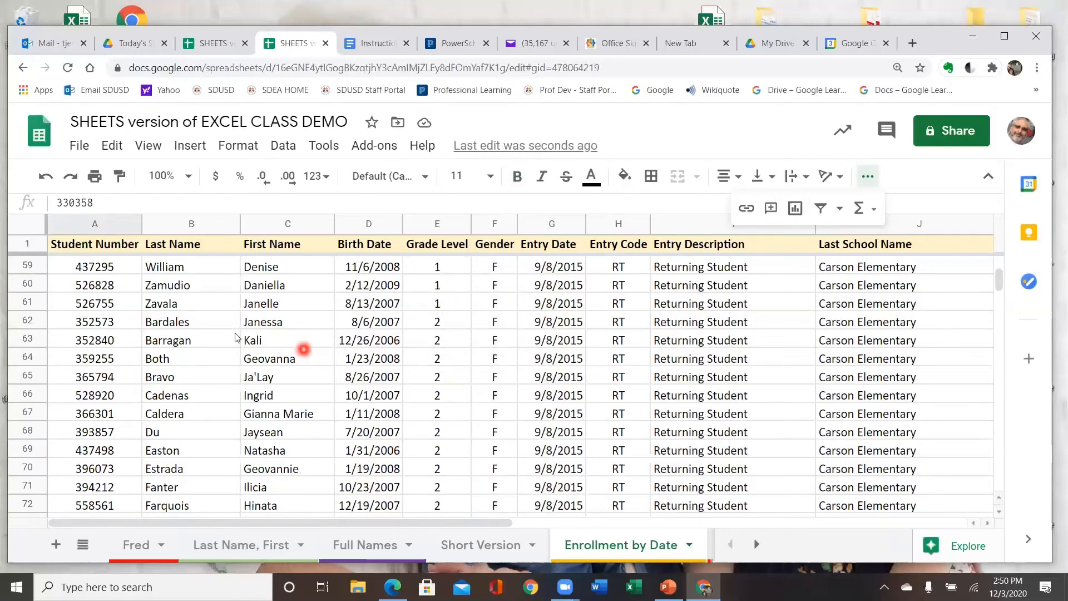
scroll(490, 328, down, 15)
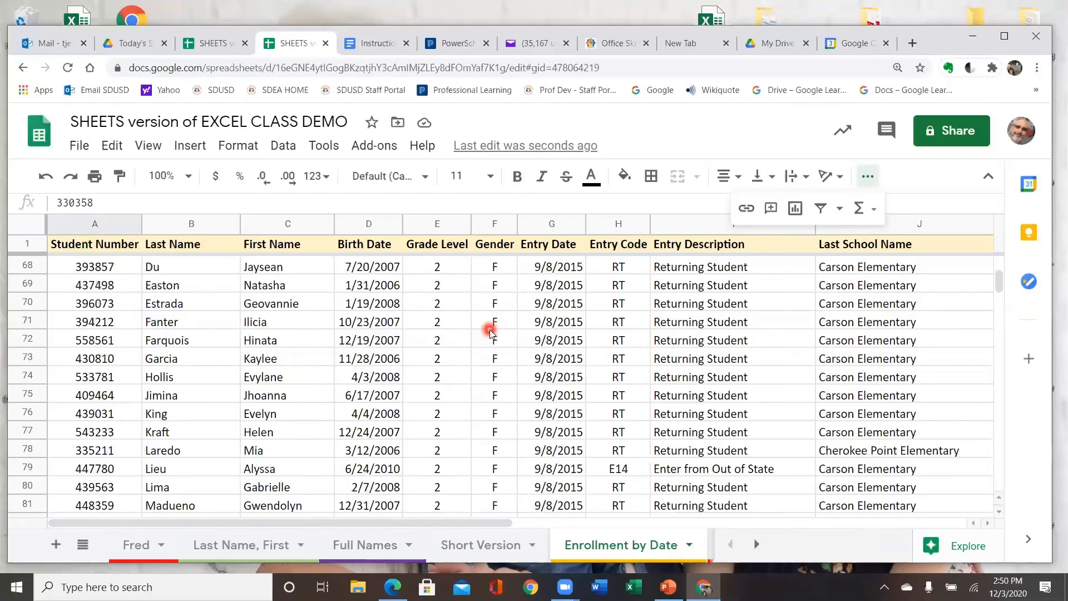
scroll(491, 339, down, 20)
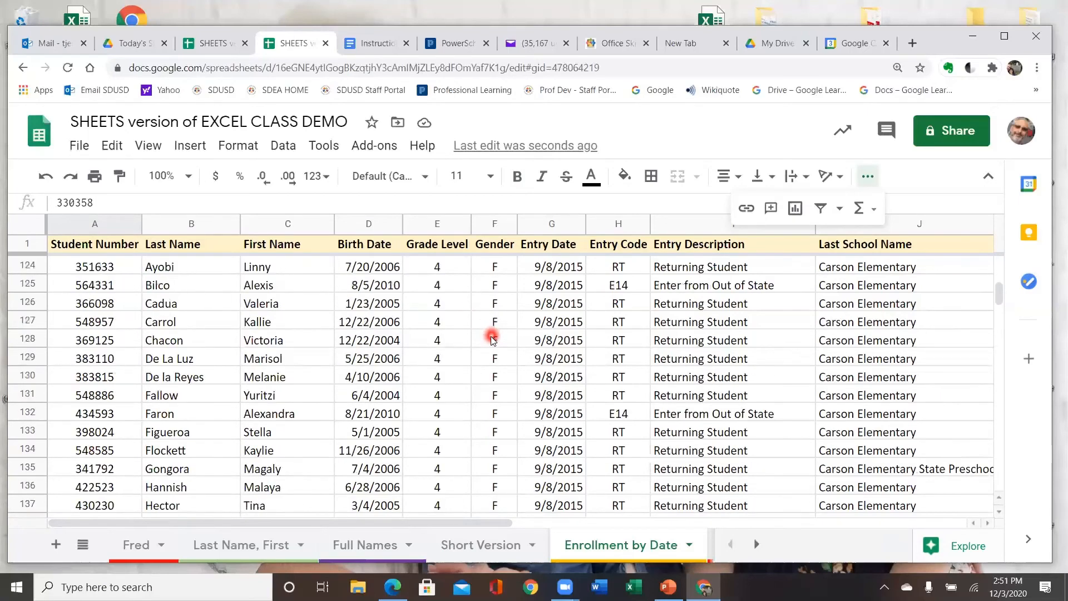
scroll(491, 339, down, 5)
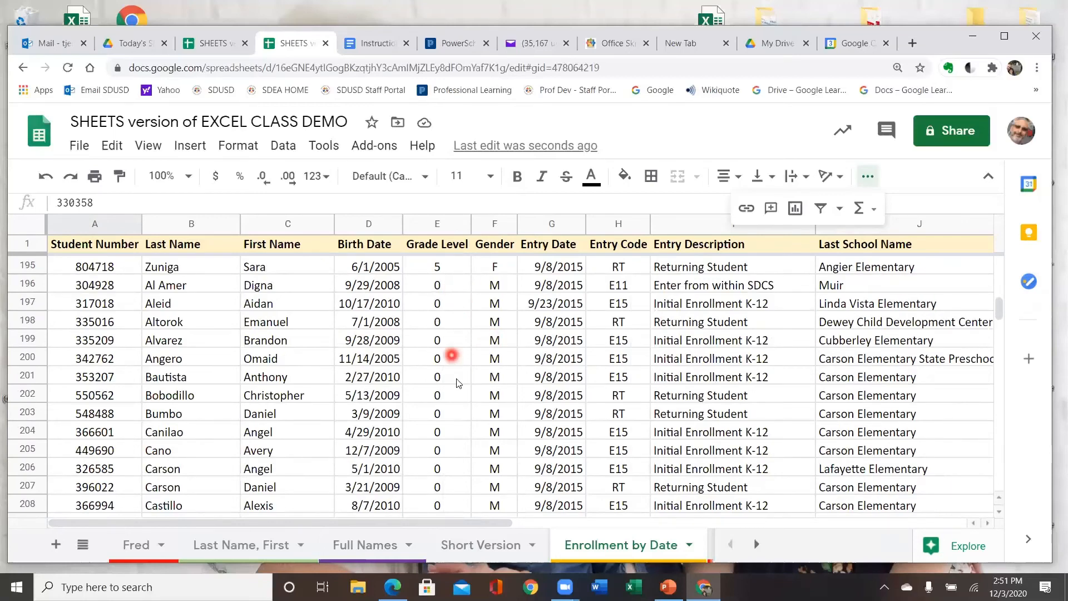
scroll(490, 310, down, 8)
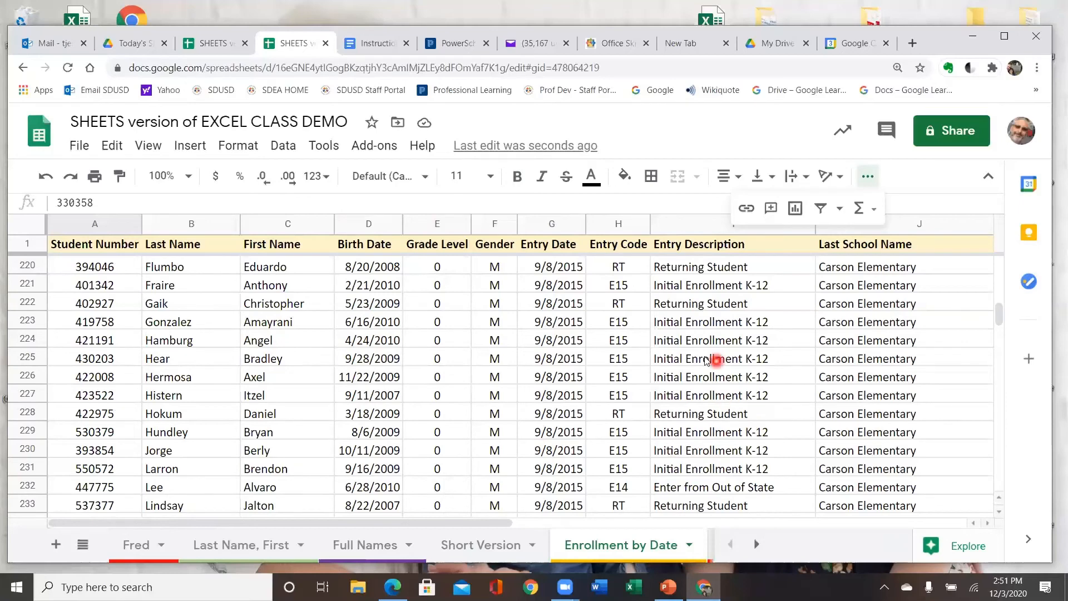
scroll(420, 317, up, 20)
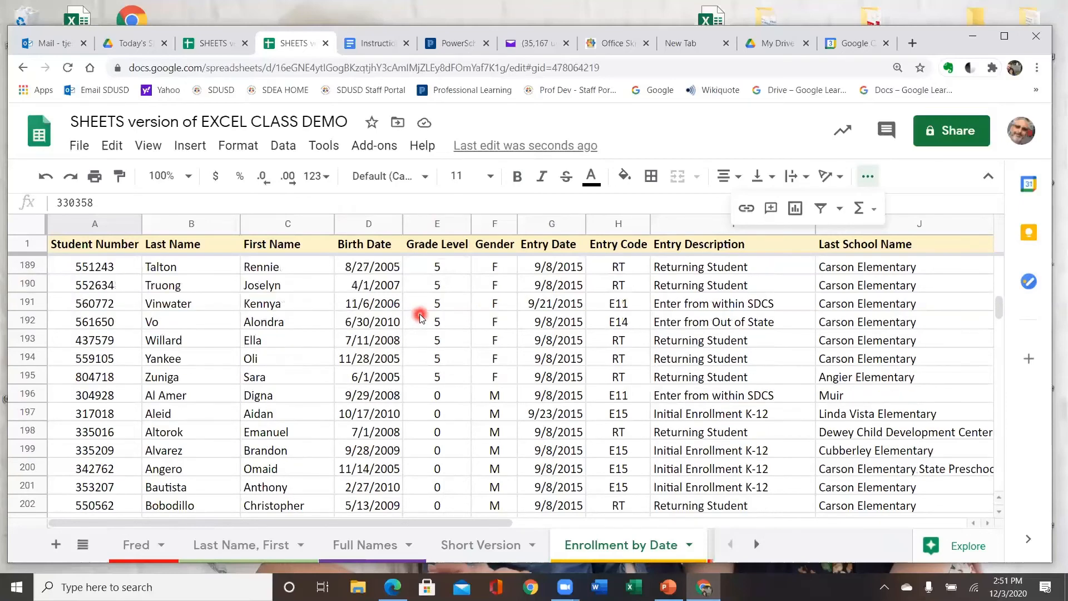
scroll(420, 317, up, 6)
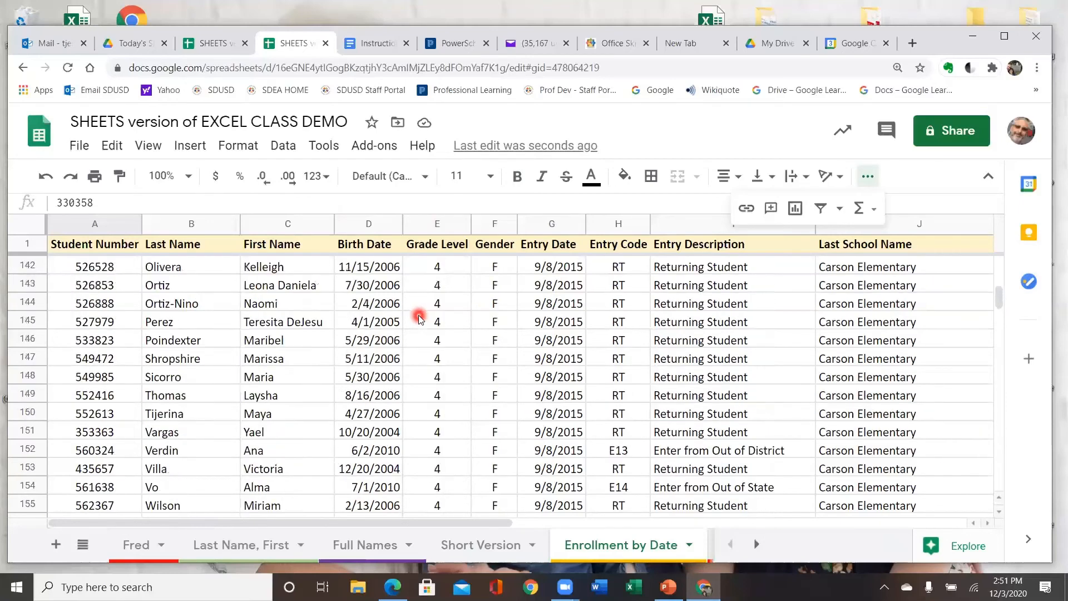
Undo the three sorts by Gender, Grade Level and Last Name.
click(45, 180)
click(45, 181)
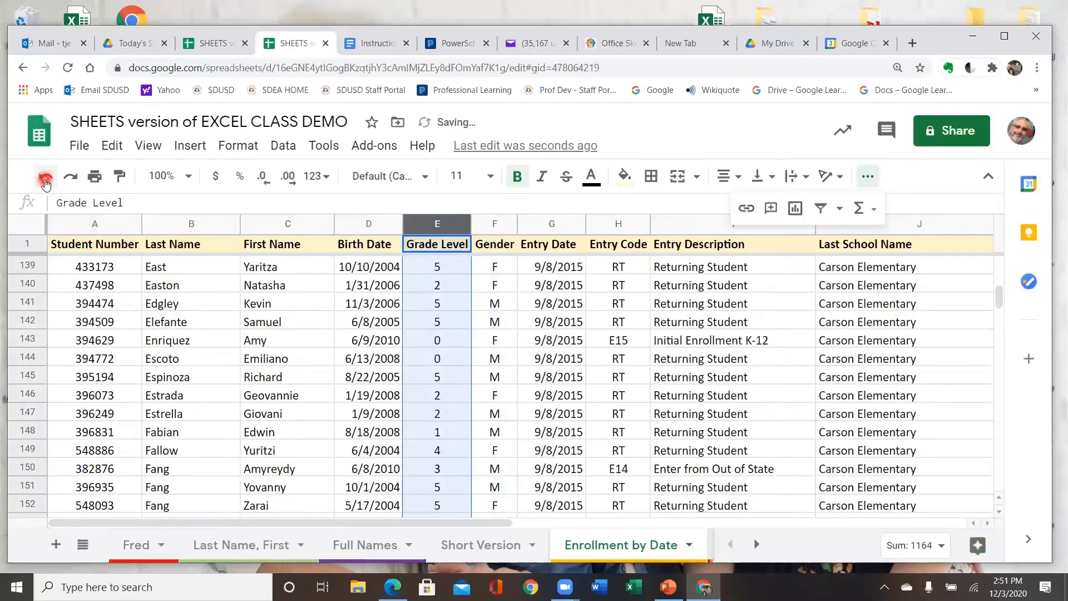
click(45, 181)
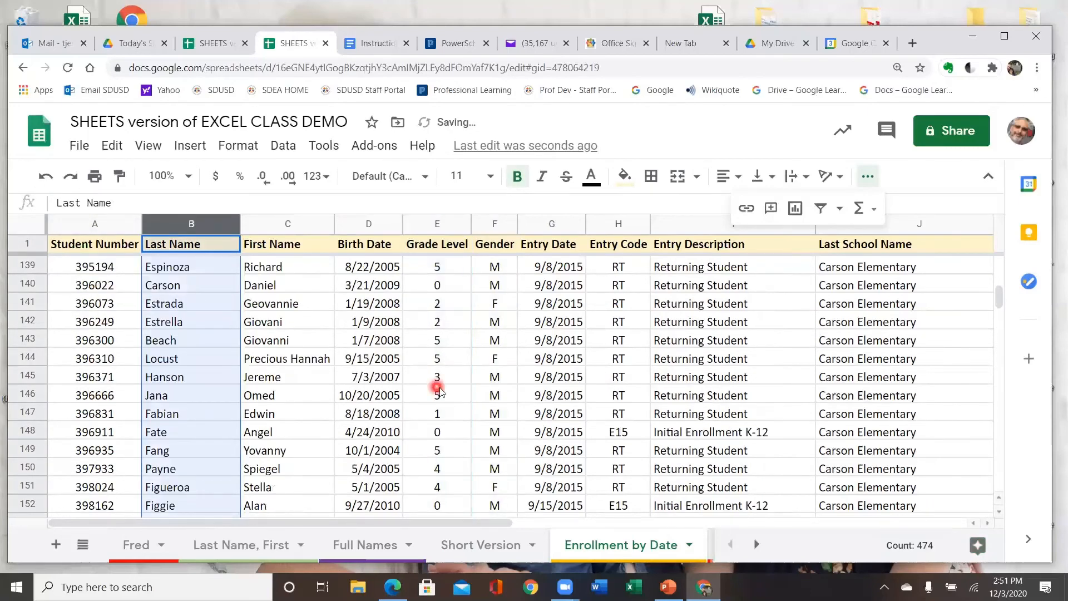
Filter the Grade Level column by values, excluding grades 0, 1, 4 and 5.
click(415, 223)
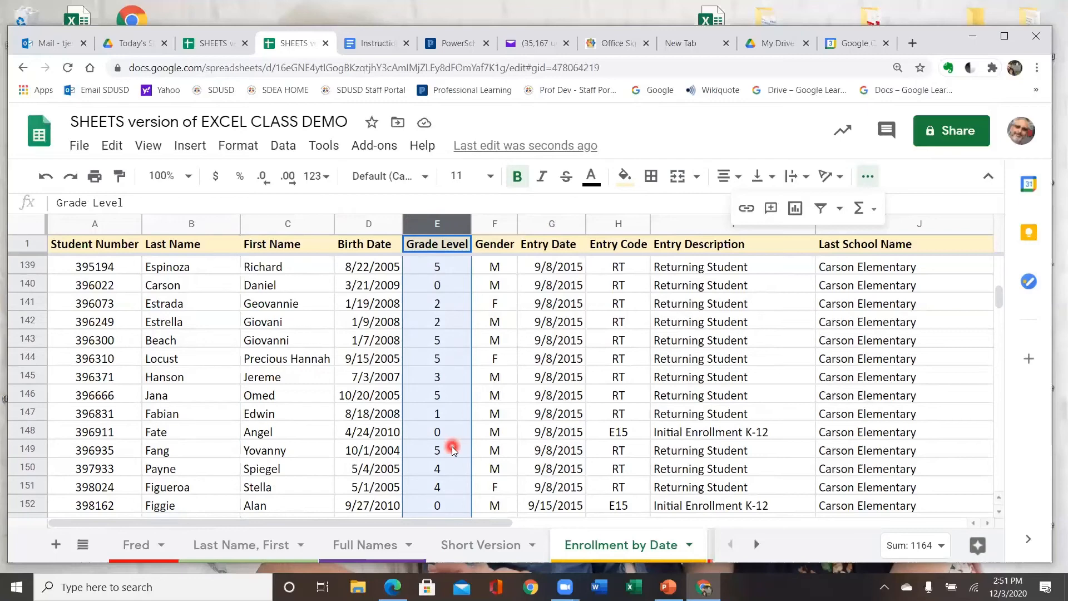
click(821, 210)
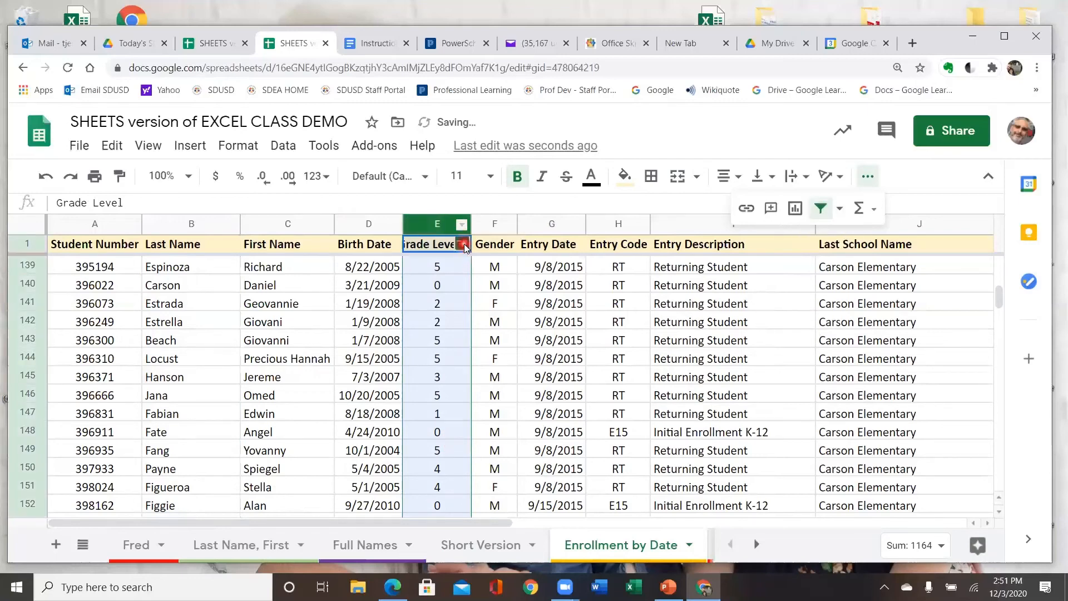
click(462, 245)
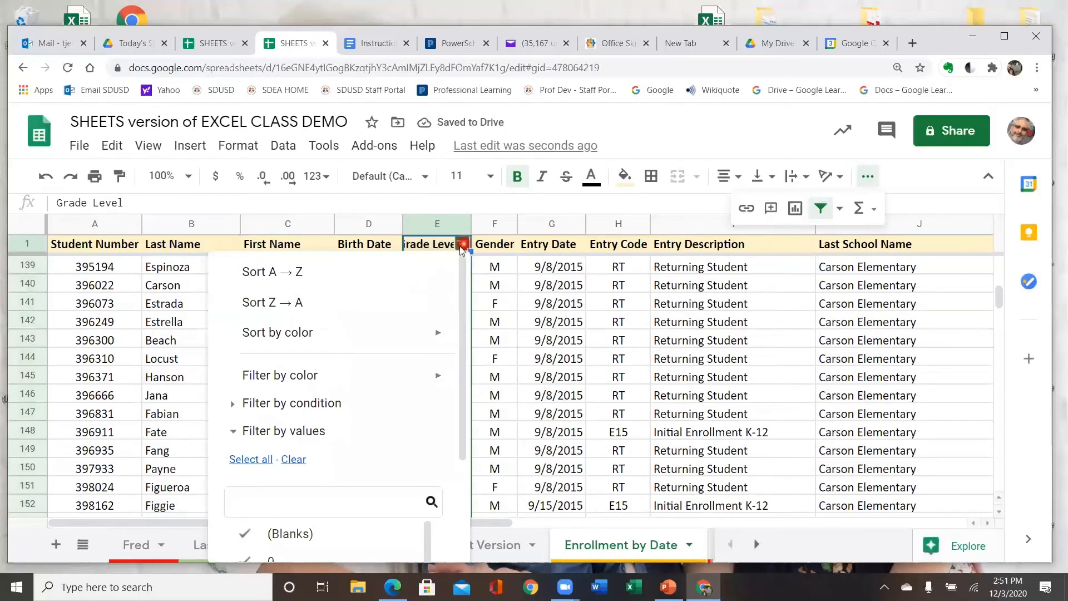
scroll(407, 351, down, 3)
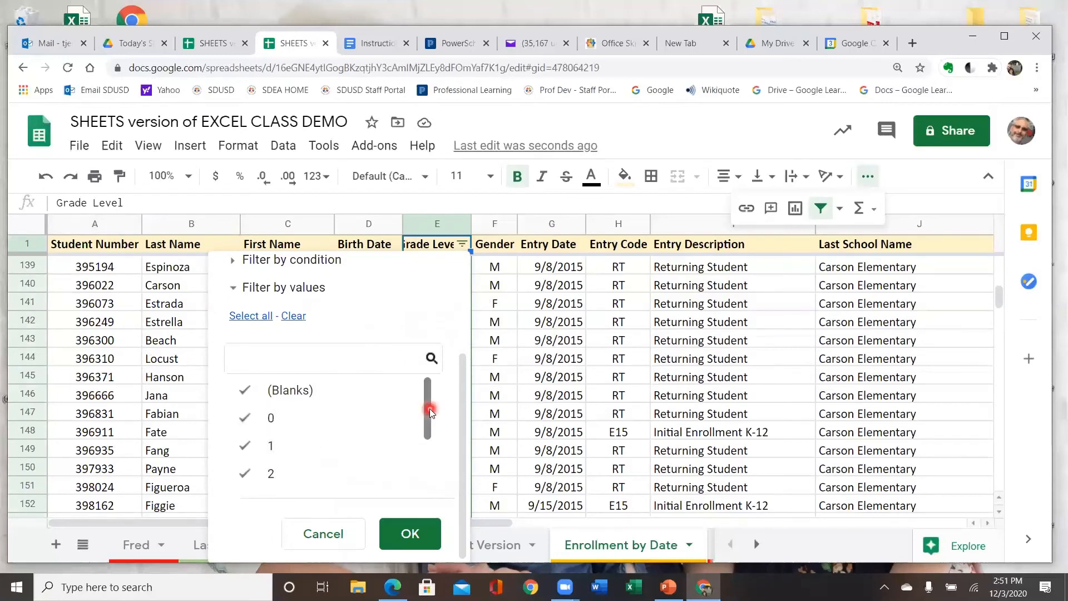
mouse_move(430, 408)
mouse_down()
mouse_move(424, 472)
mouse_move(439, 408)
mouse_move(440, 424)
mouse_up()
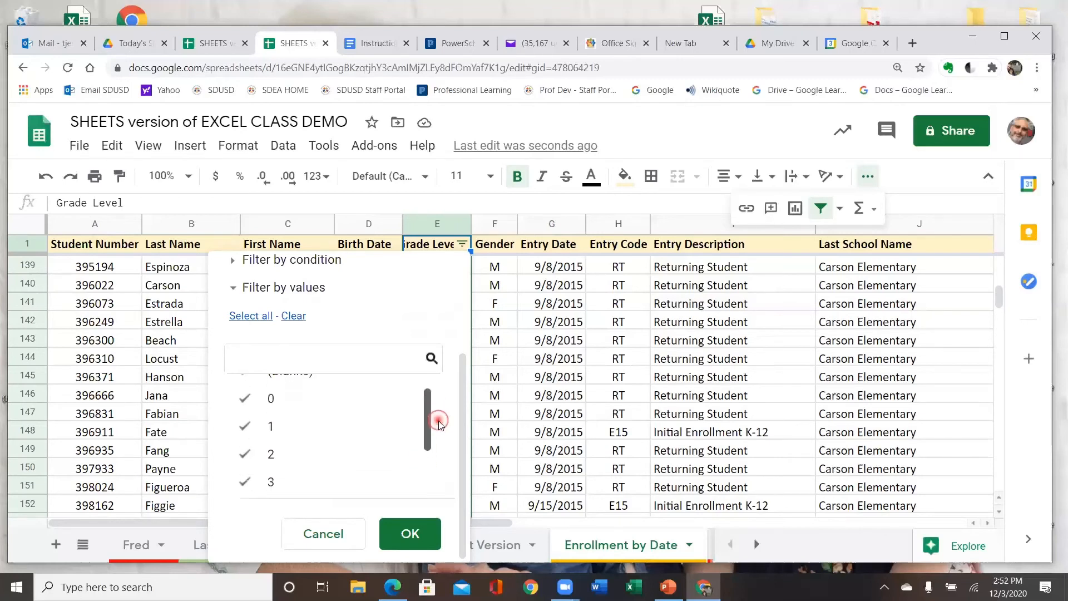
click(255, 426)
click(250, 396)
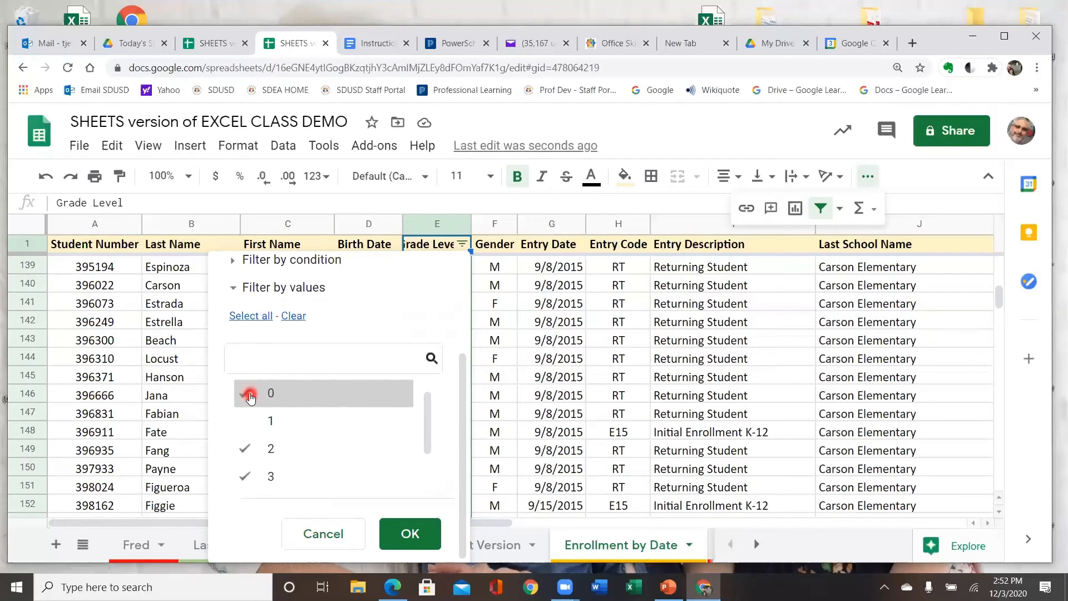
scroll(283, 437, down, 1)
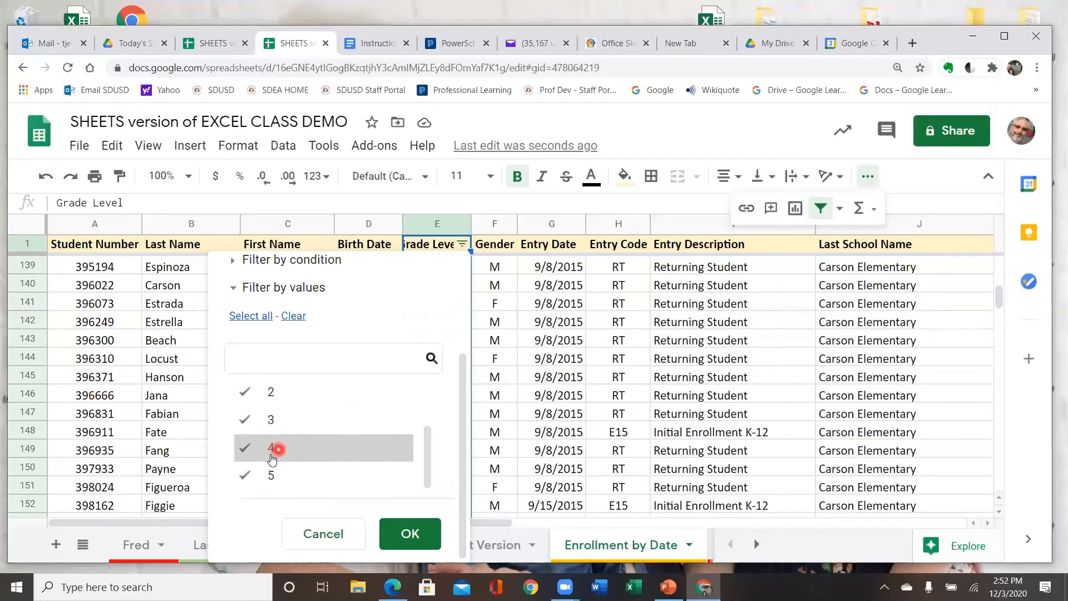
click(272, 457)
click(243, 473)
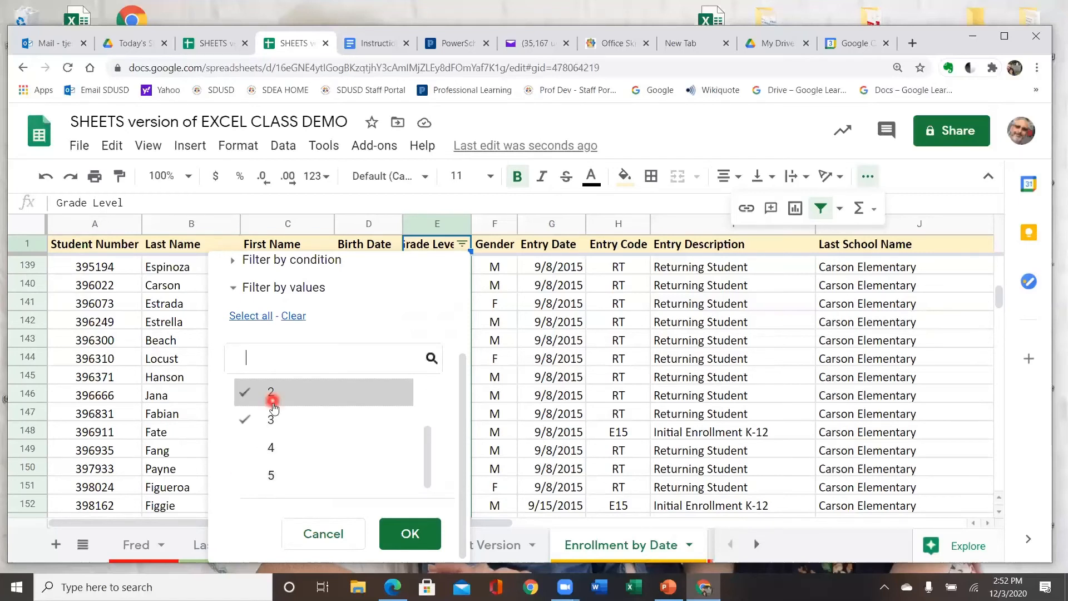
click(421, 535)
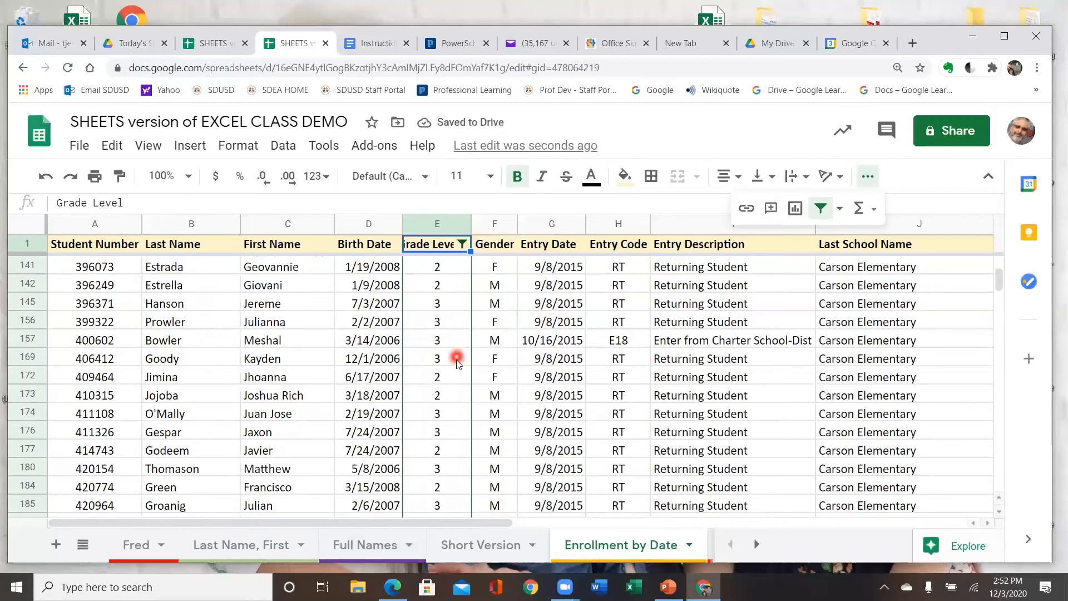
Check the filtered grade 2 and 3 rows, then undo the value selection and the filter on the Grade Level column.
scroll(452, 444, down, 7)
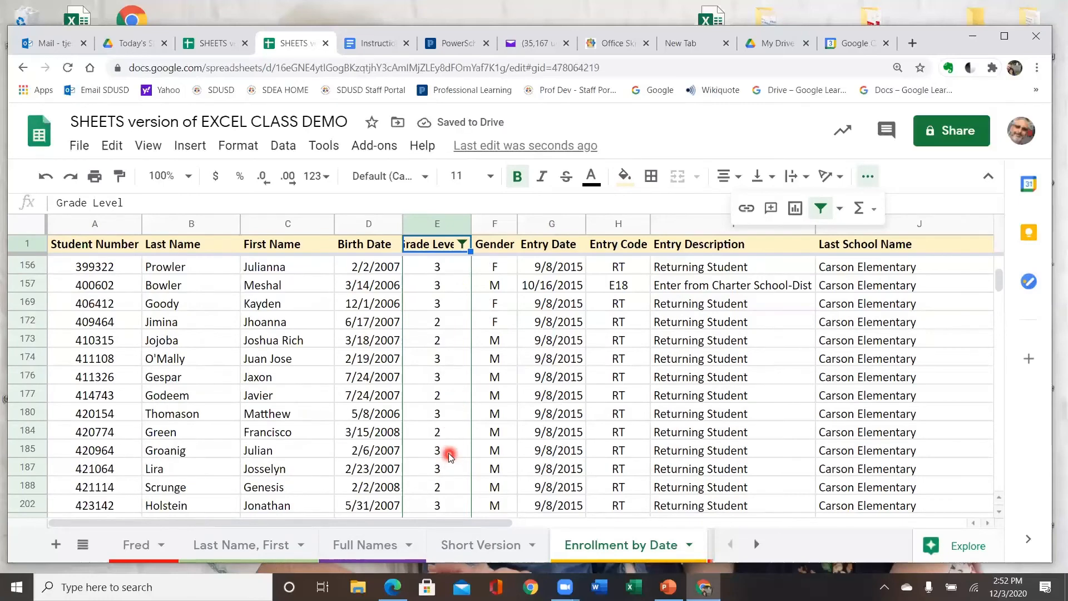
scroll(450, 455, up, 15)
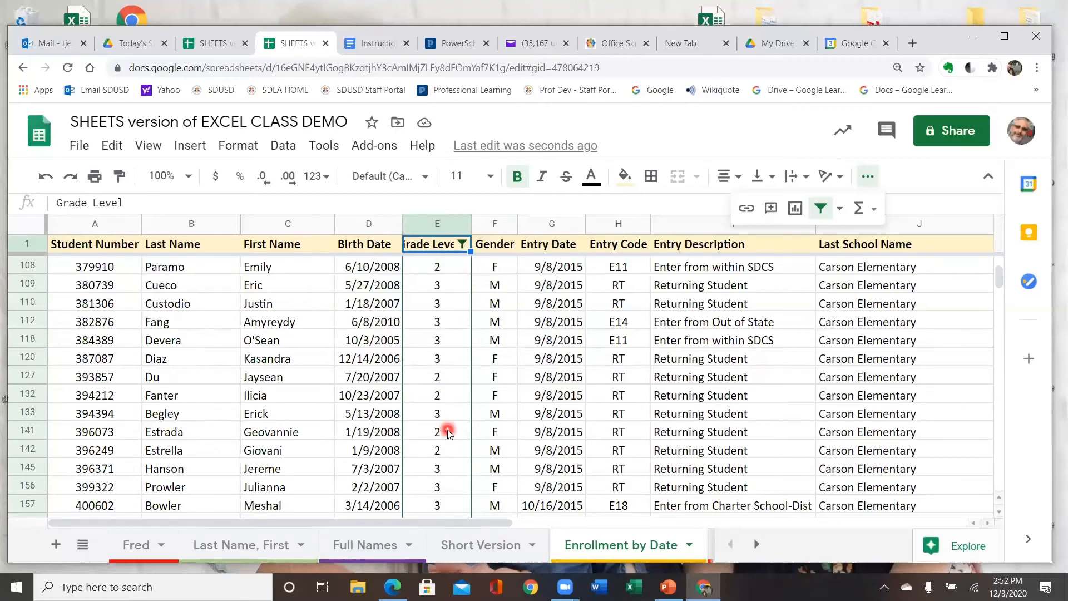
scroll(448, 433, down, 5)
scroll(448, 433, up, 15)
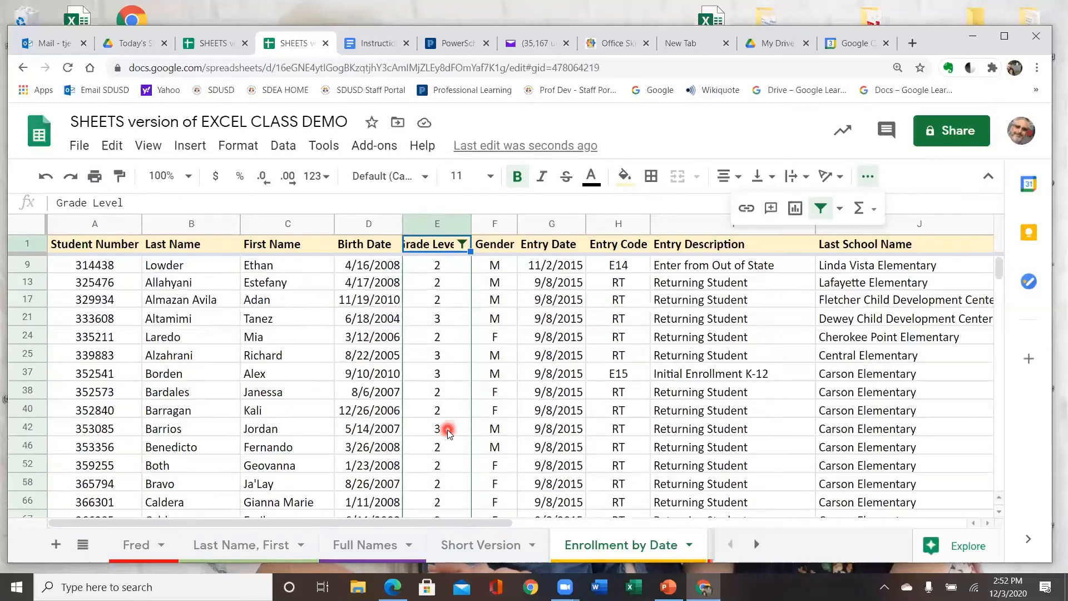
click(47, 177)
click(47, 177)
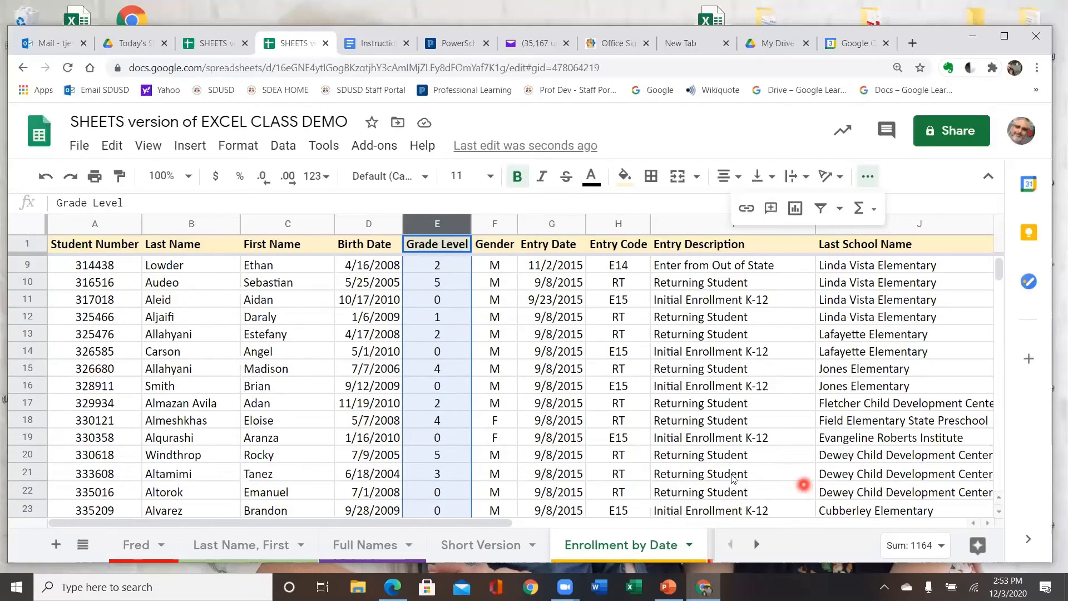
scroll(623, 384, up, 3)
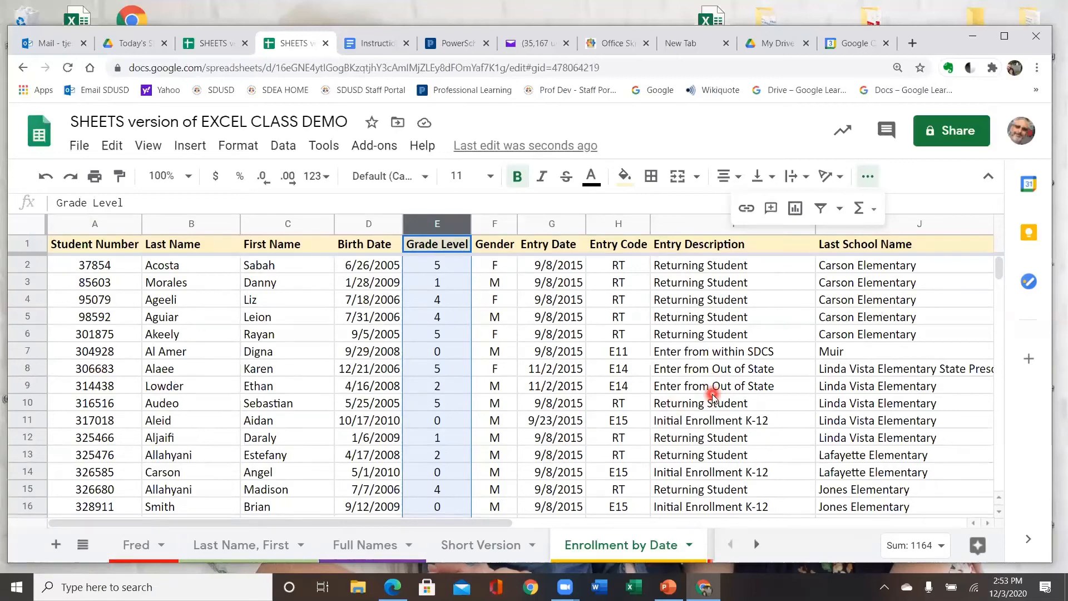
click(100, 244)
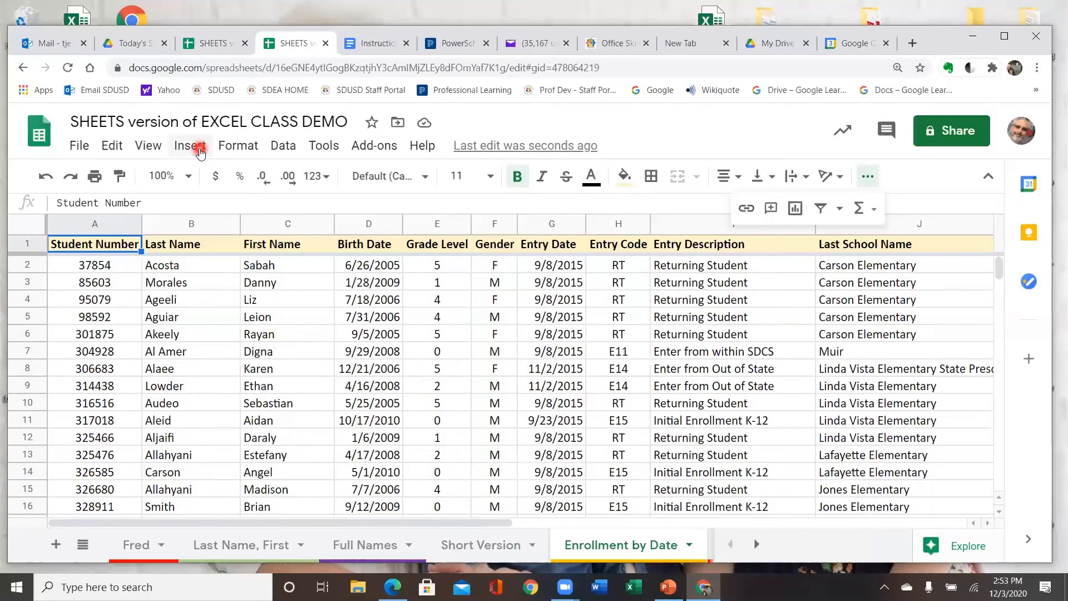
click(294, 153)
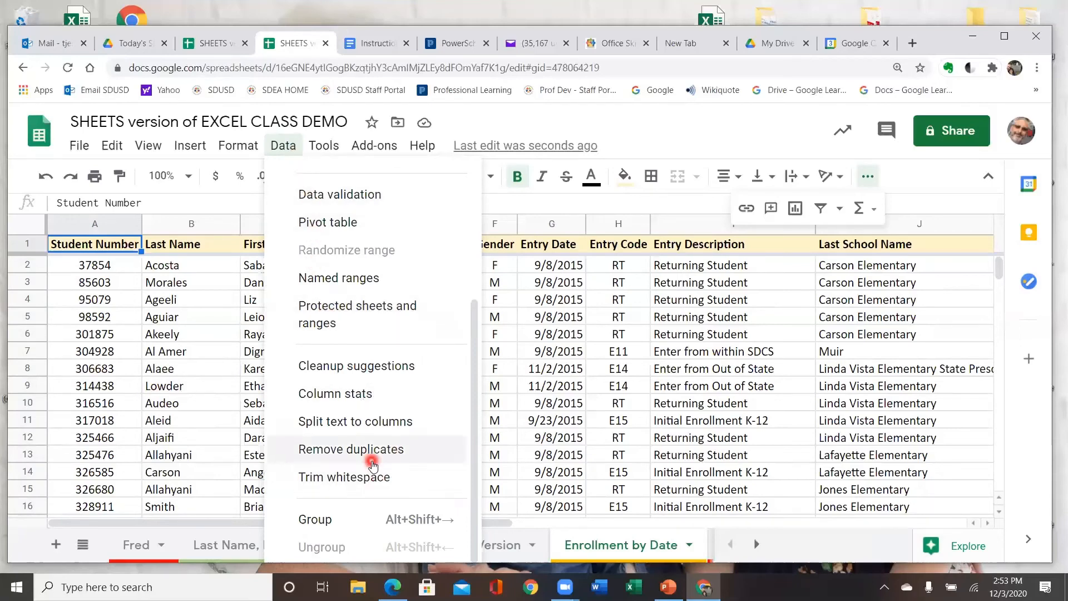
scroll(370, 462, up, 3)
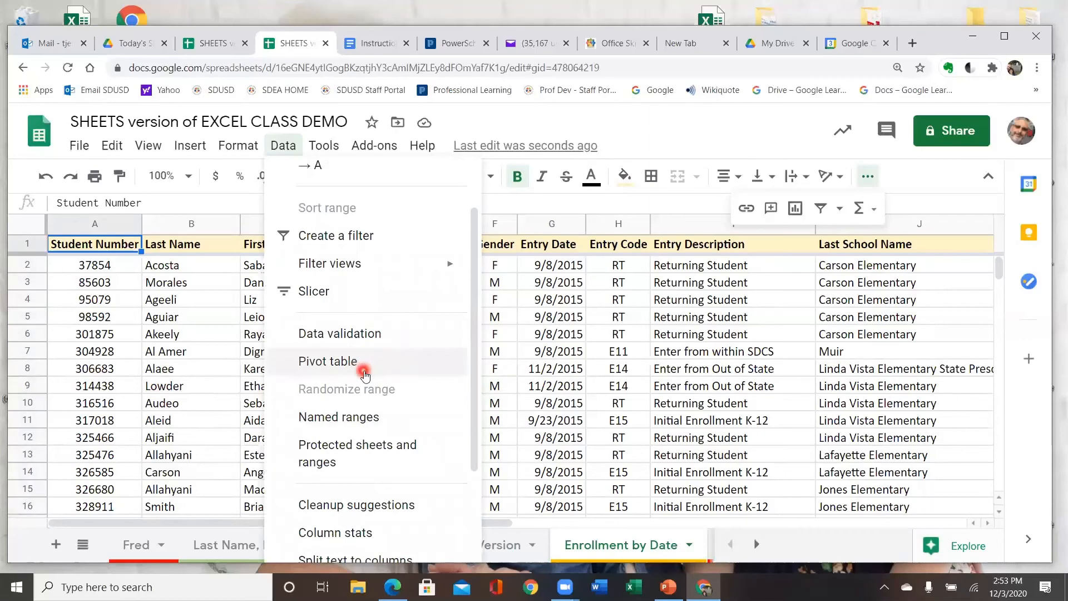
click(362, 371)
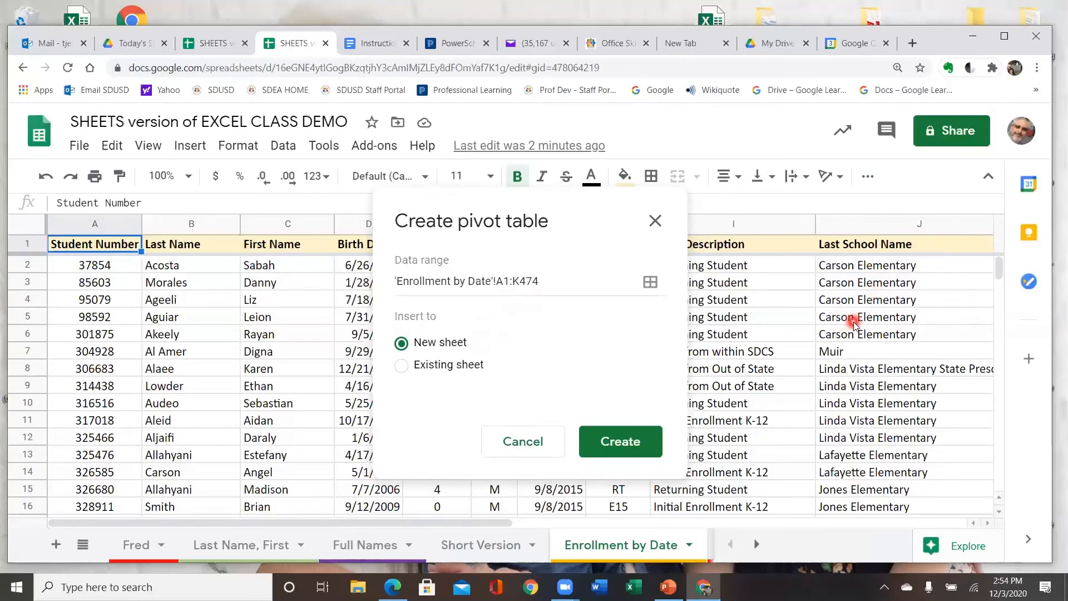
click(655, 221)
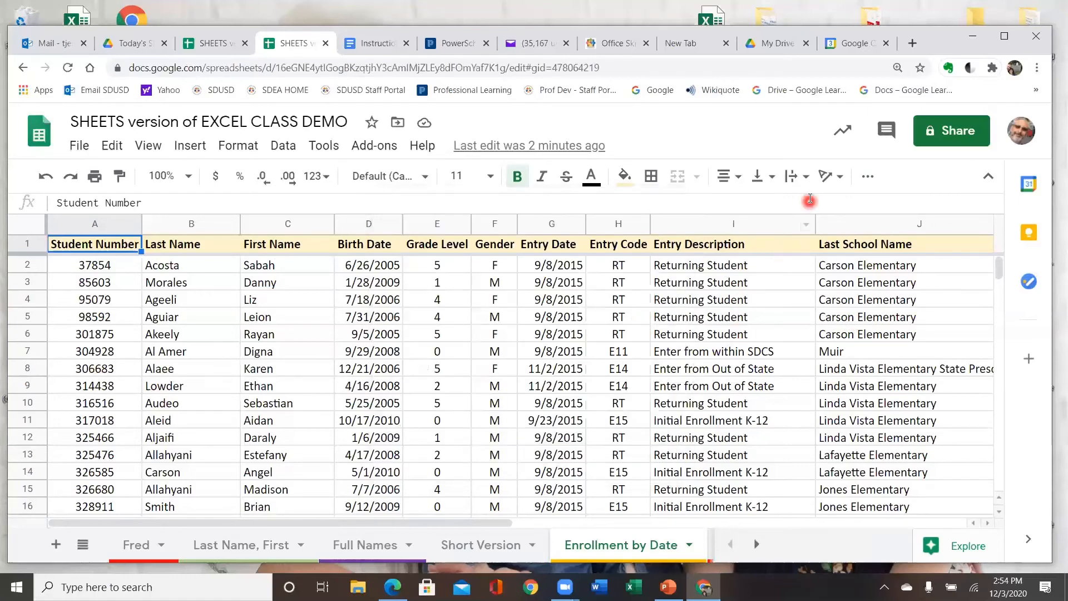
Start creating a pivot table from the enrollment data, with the dialog moved clear of the upper rows and the later columns.
key(ctrl+minus)
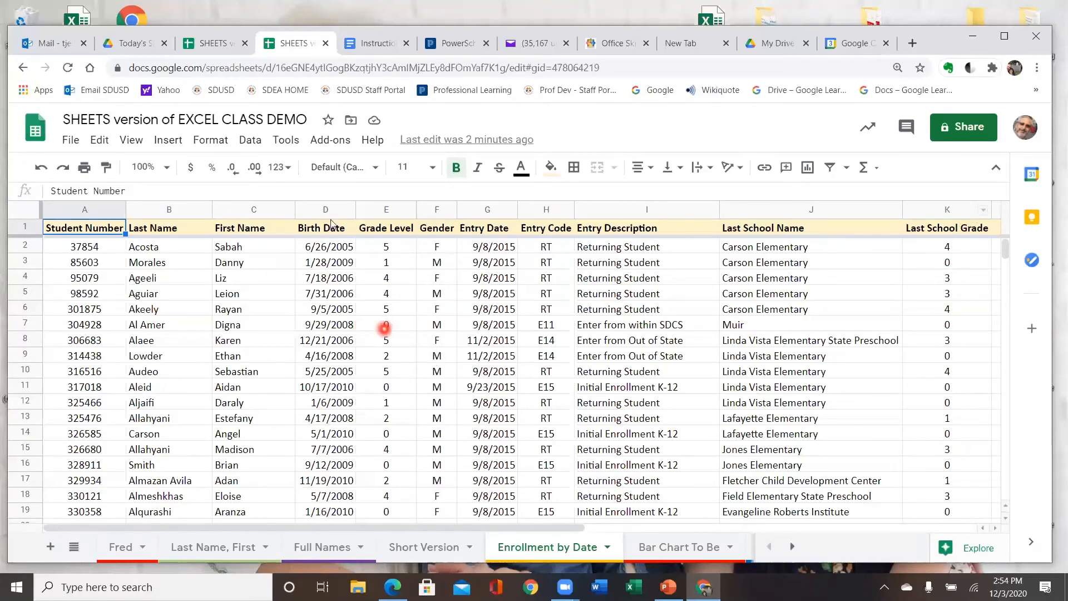
click(253, 146)
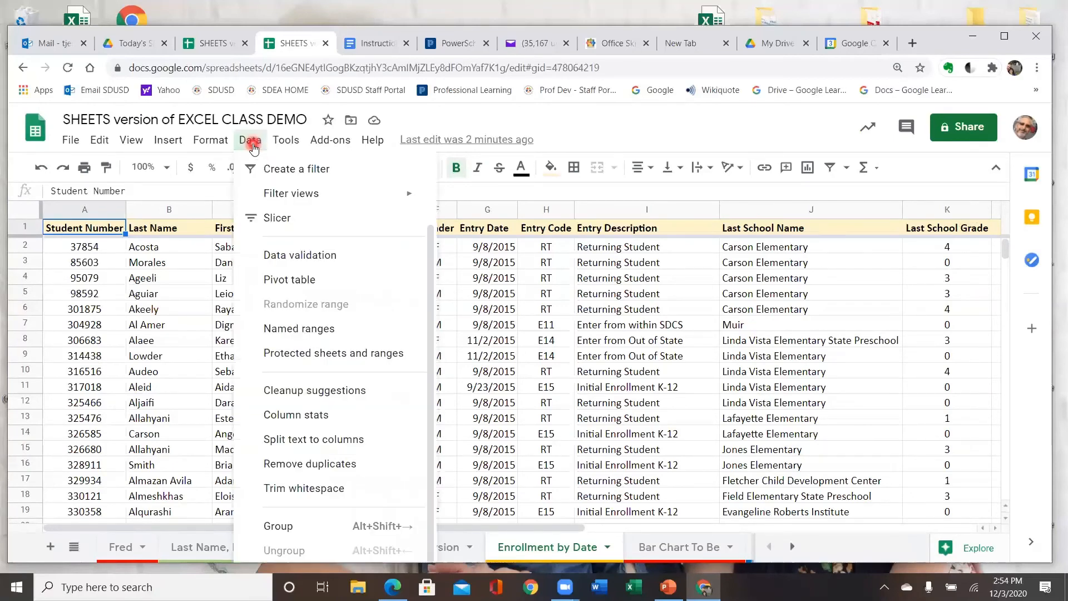
click(308, 279)
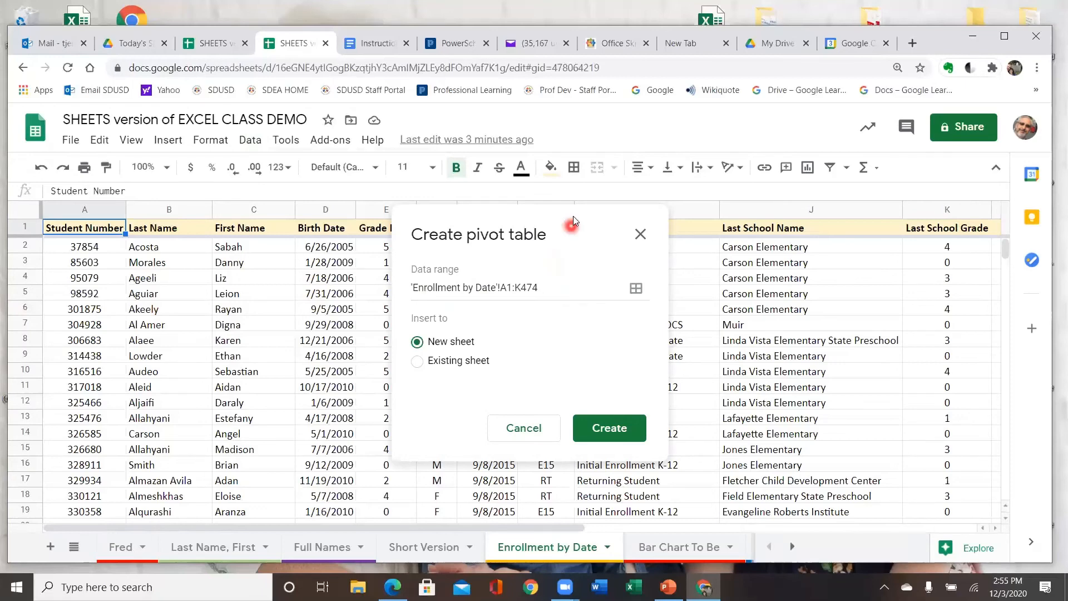
drag(573, 225, 281, 288)
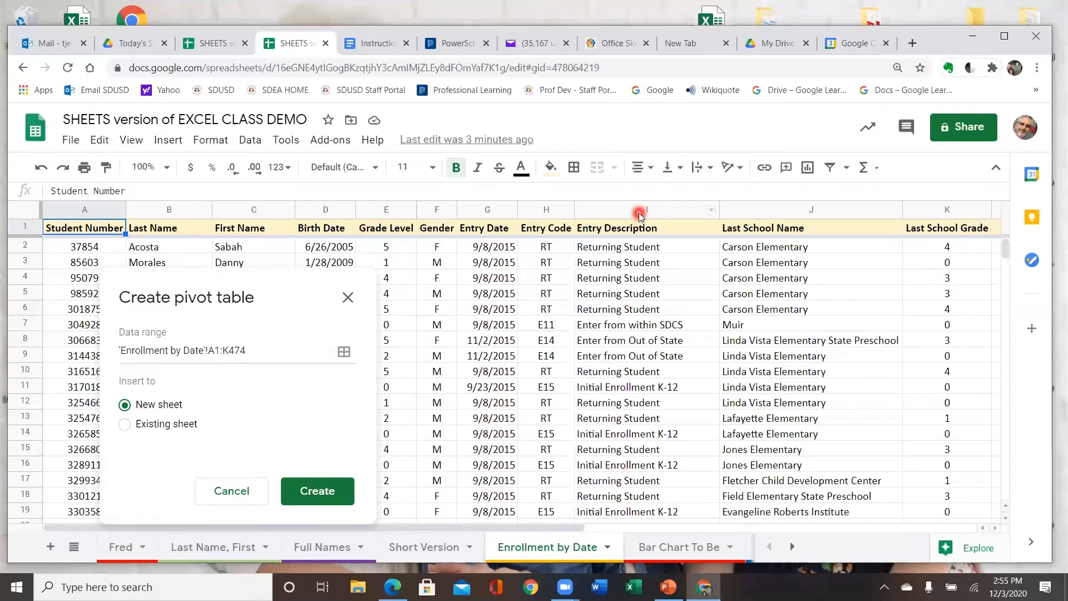
Set the pivot table's data range to 'Enrollment by Date'!A1:I700.
click(230, 351)
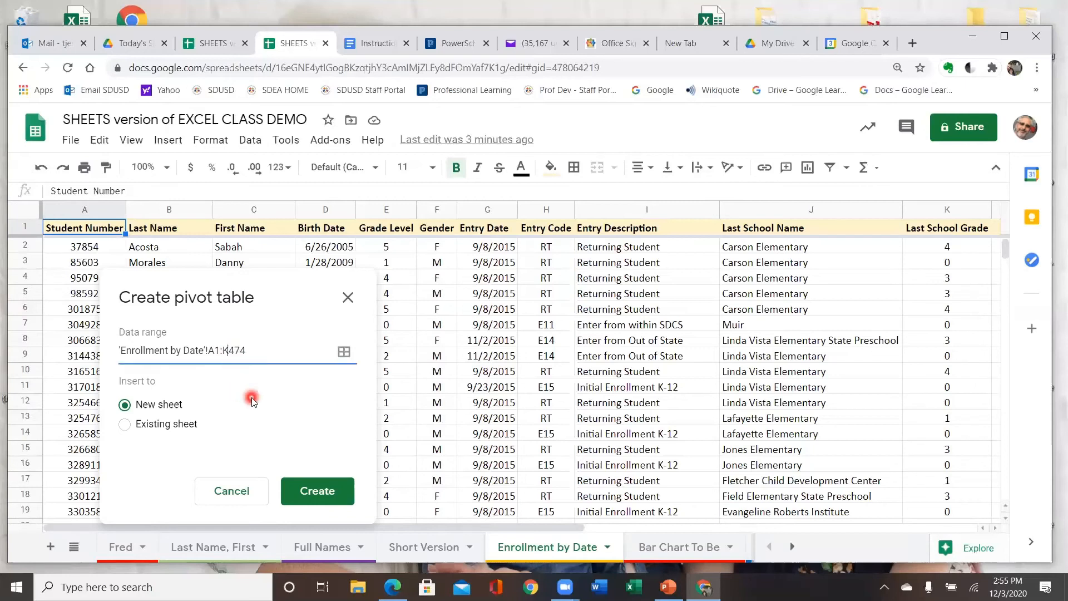
key(BackSpace)
text(:)
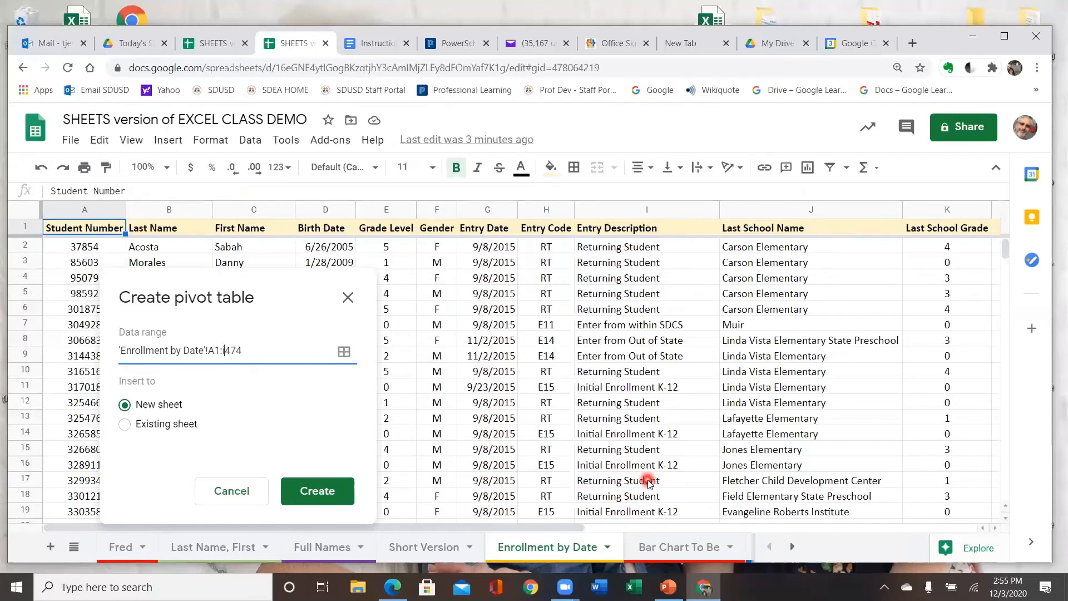
text(i)
click(224, 350)
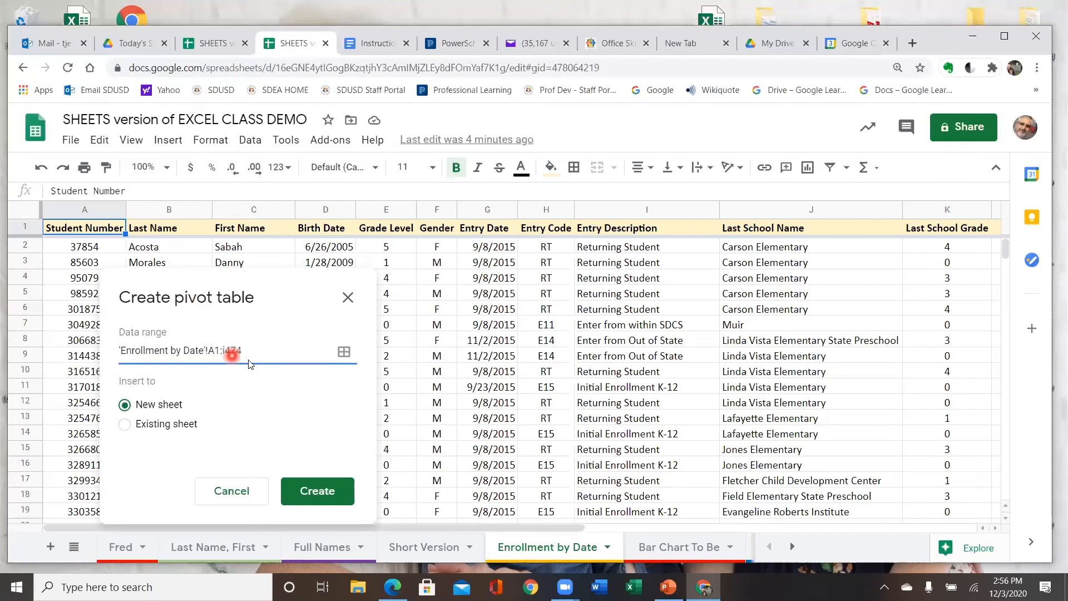
text(i)
drag(242, 350, 229, 350)
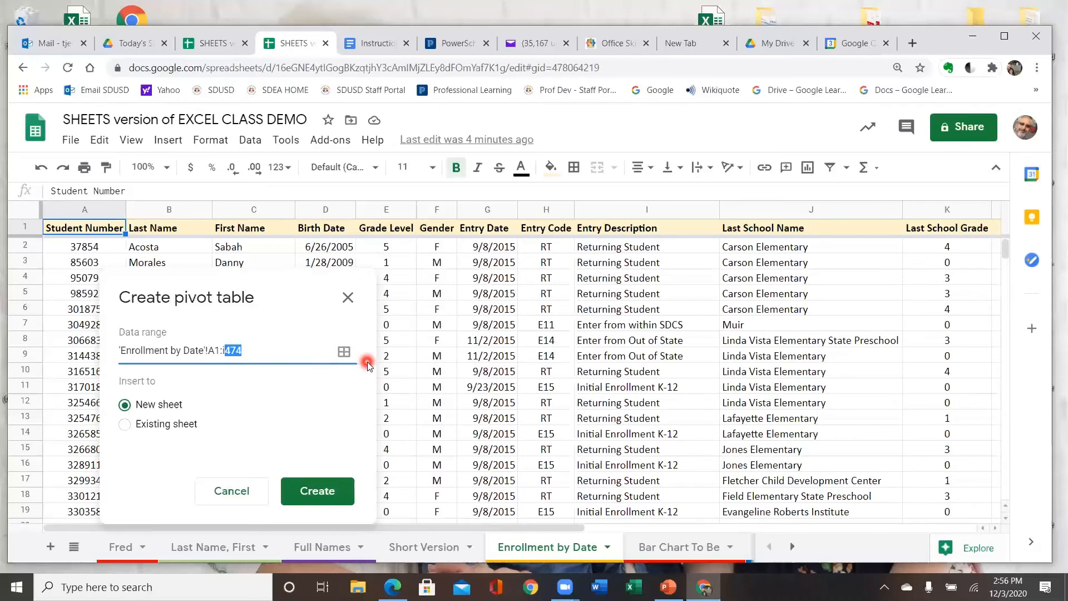
text(700)
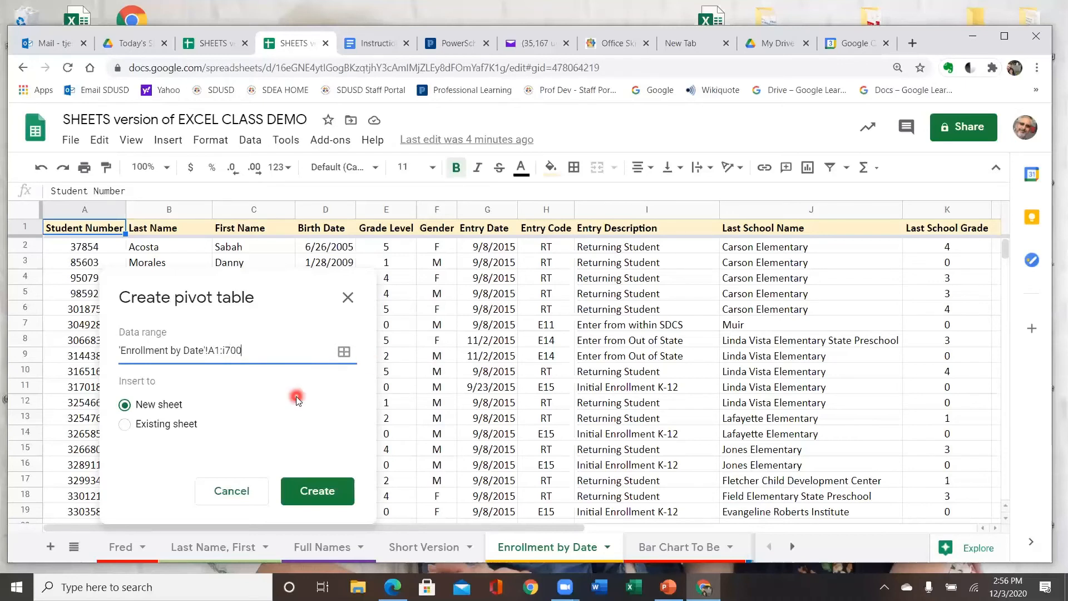
Look over the enrollment rows and the entered range, and create the pivot table on a new sheet.
scroll(549, 426, down, 10)
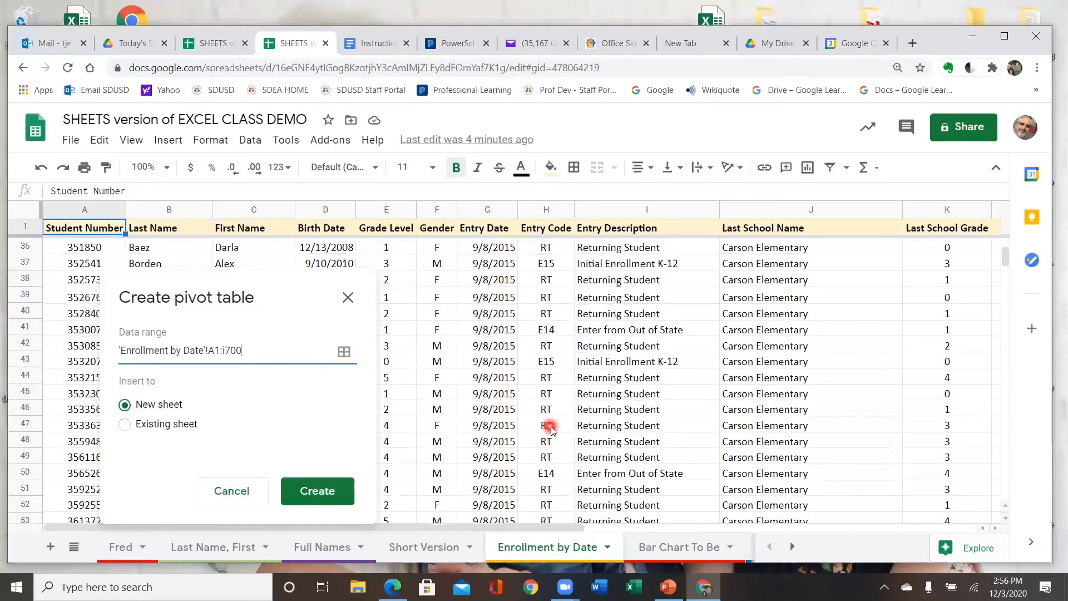
scroll(552, 427, up, 10)
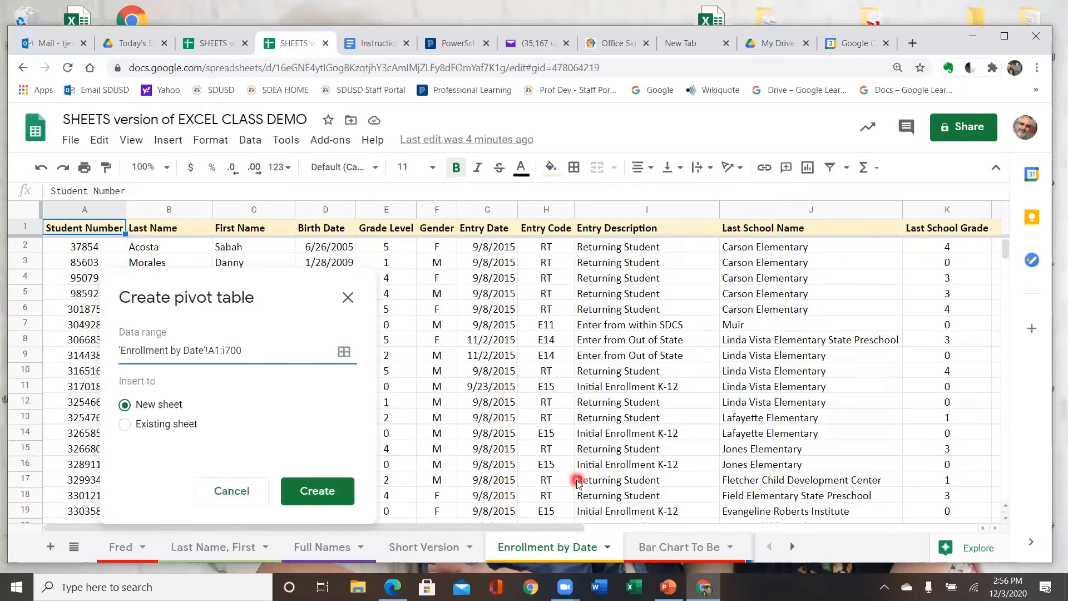
click(237, 349)
click(216, 349)
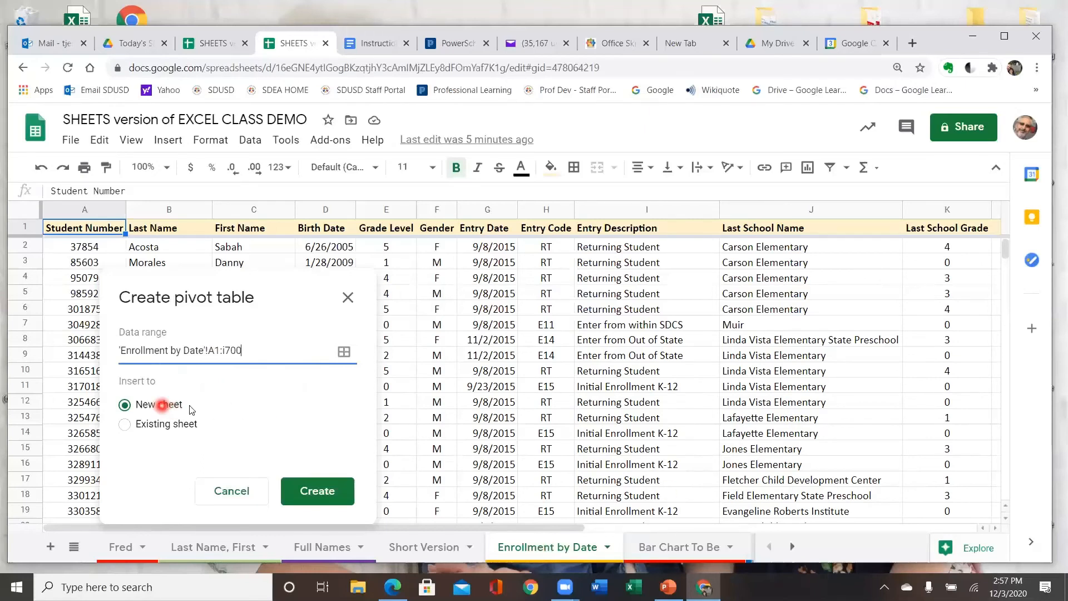
click(326, 492)
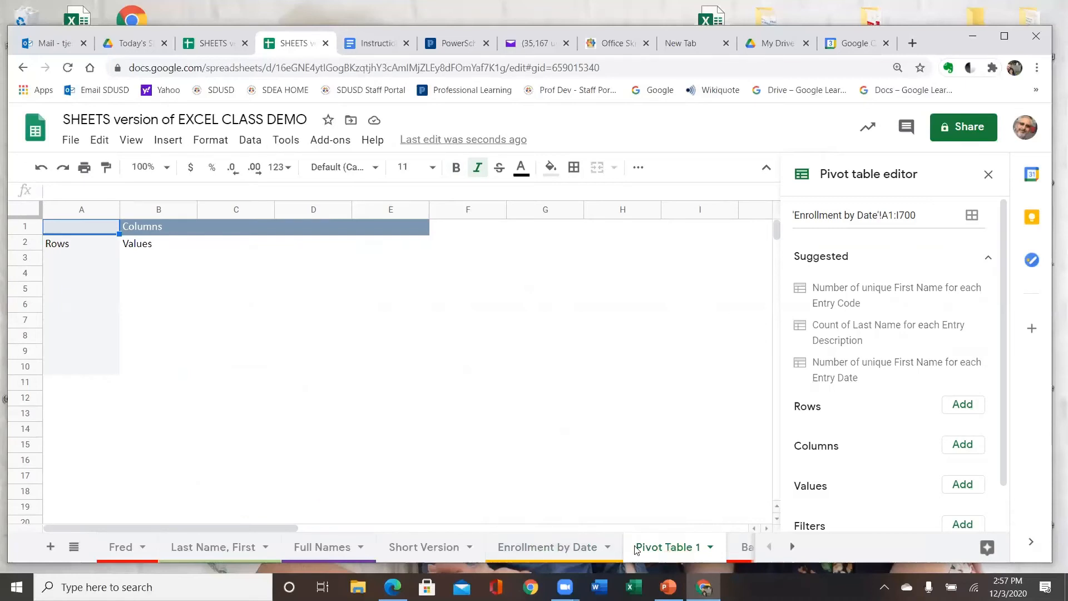
Apply the suggested pivot table "Count of Last Name for each Entry Description" and fit column A to its text.
click(560, 548)
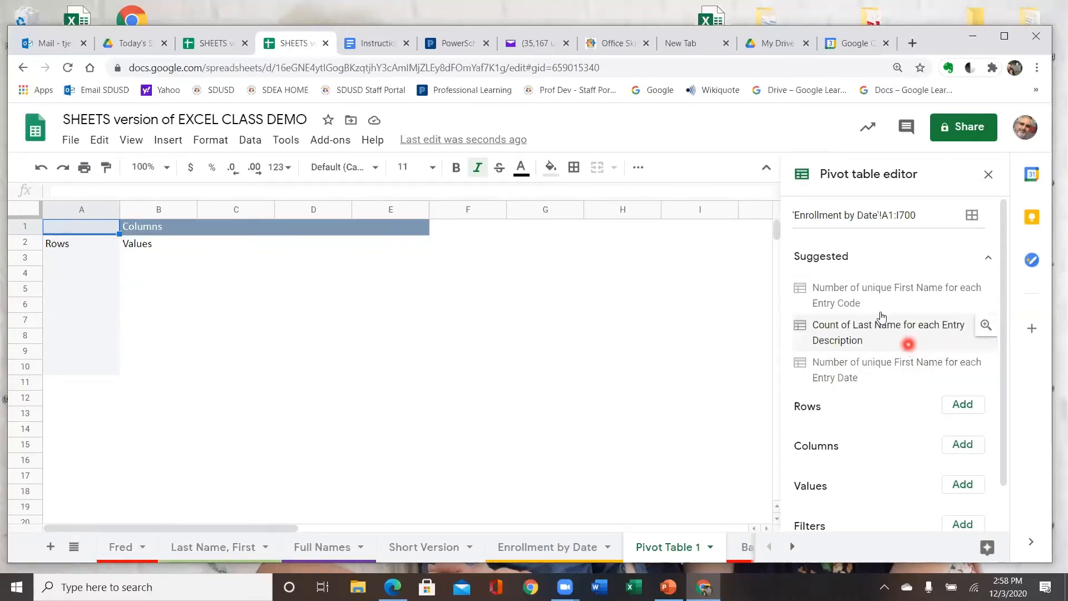
click(883, 344)
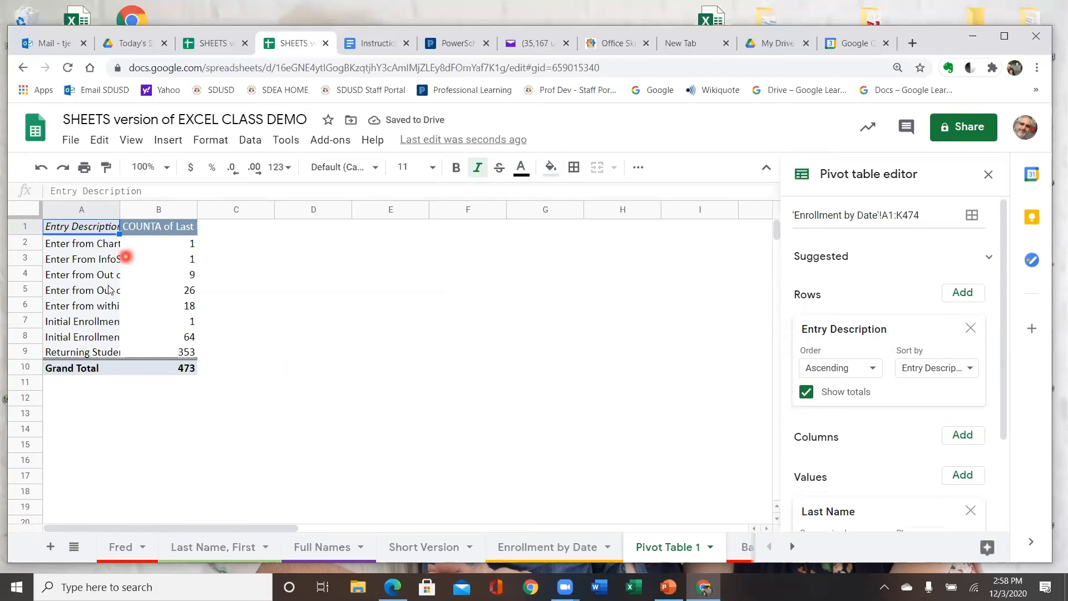
double_click(119, 210)
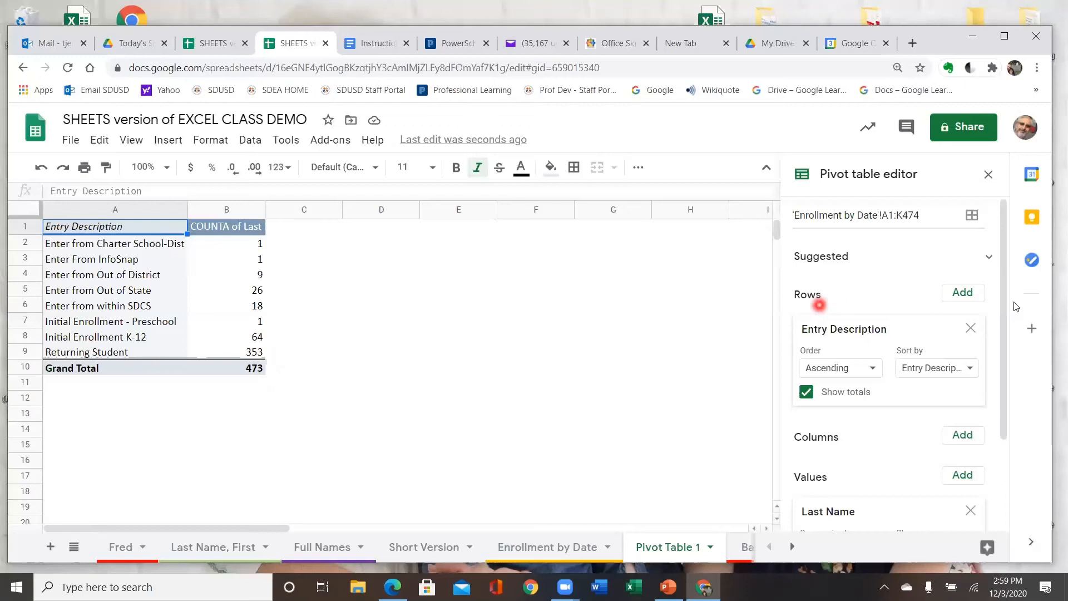
Add Gender as a second row grouping in the pivot table and widen column A to fit the entry descriptions.
click(964, 295)
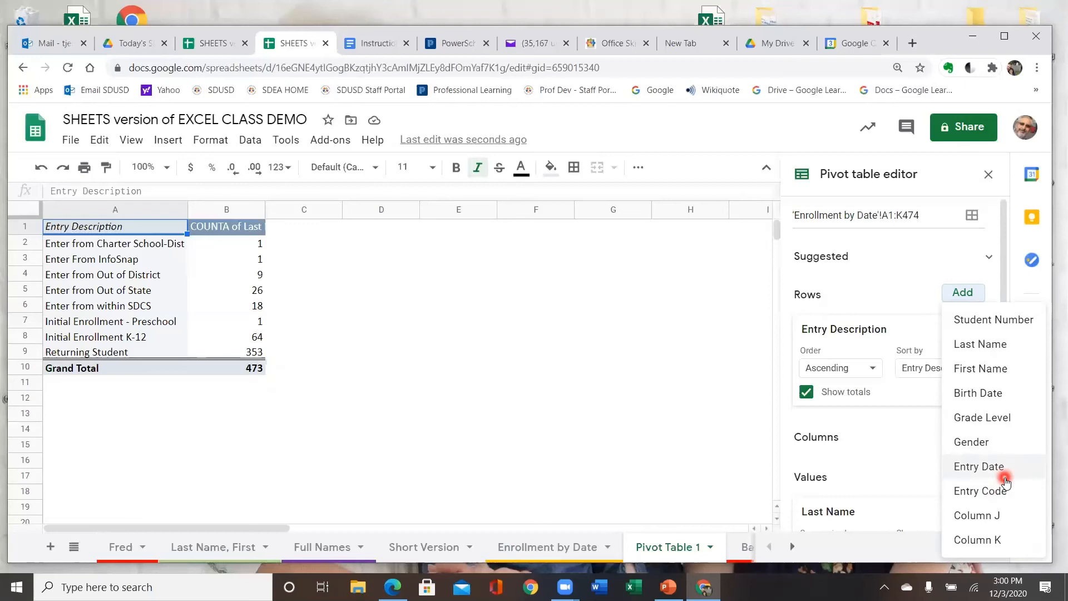
click(992, 446)
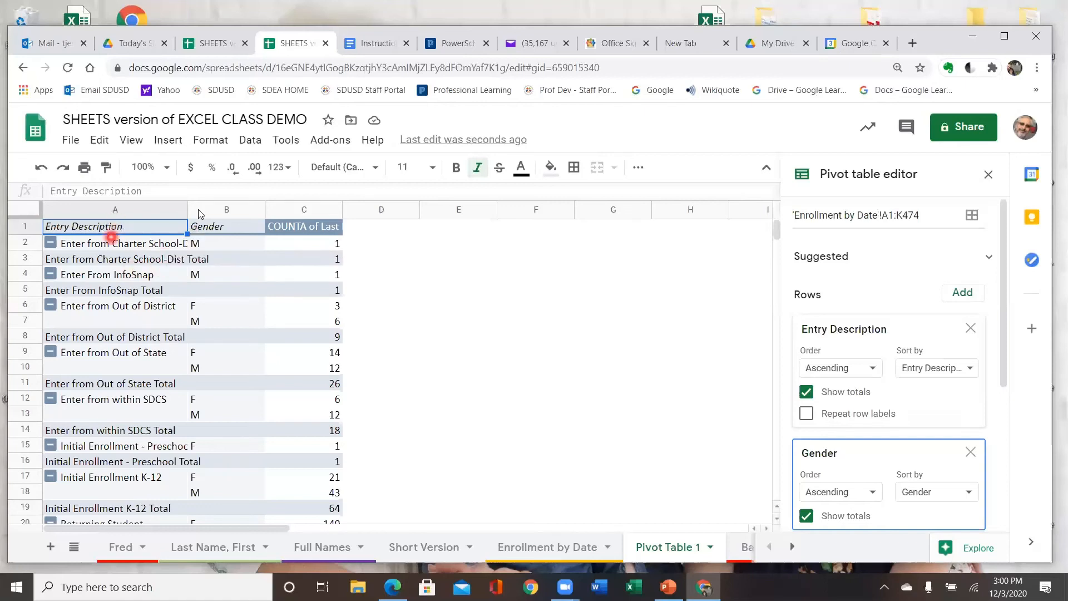
drag(188, 210, 214, 209)
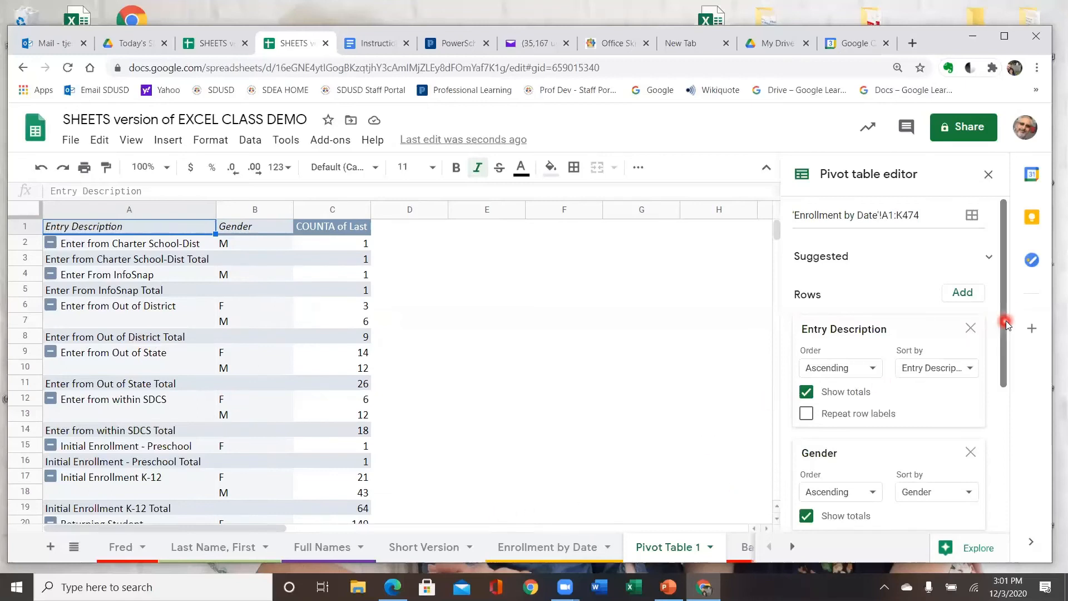
Move the Gender field from the pivot table's rows to its columns.
scroll(1009, 334, down, 1)
scroll(1011, 337, down, 3)
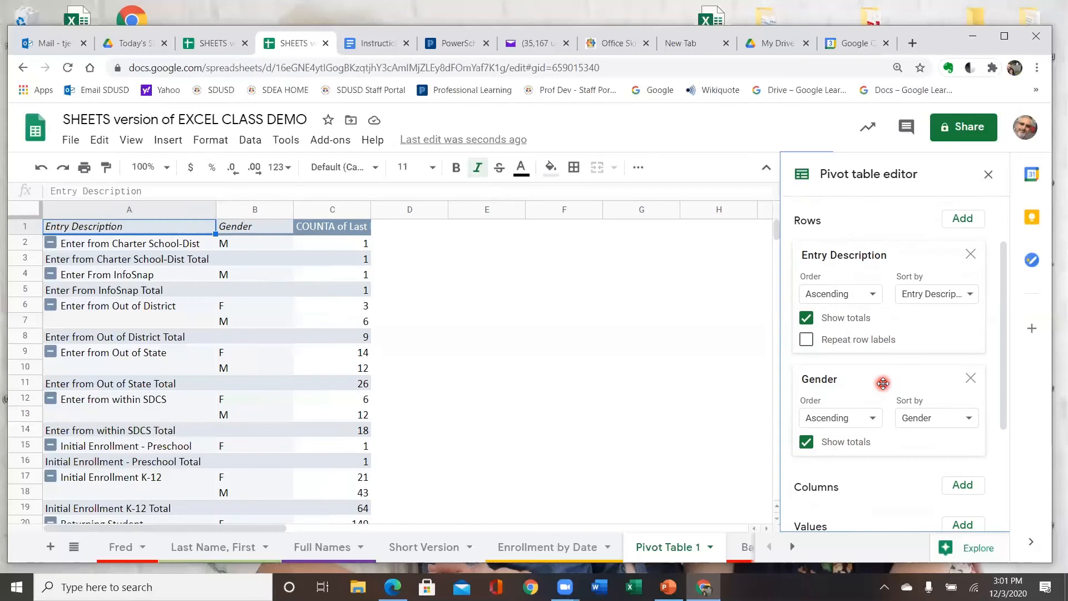
drag(883, 383, 896, 420)
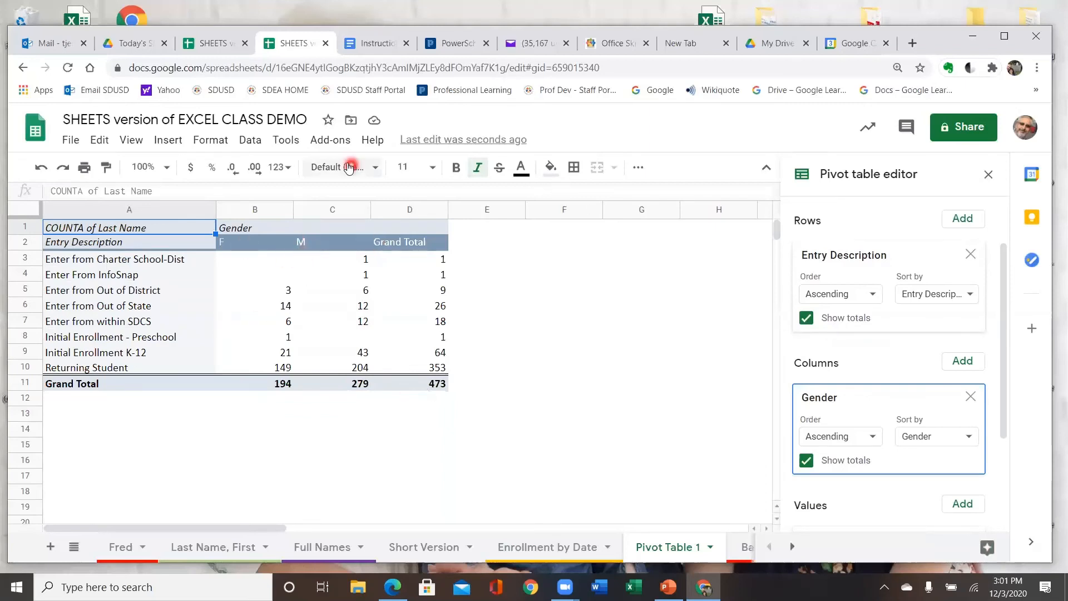
Right-align the F and M column headers in B2:C2 of the pivot table.
click(238, 244)
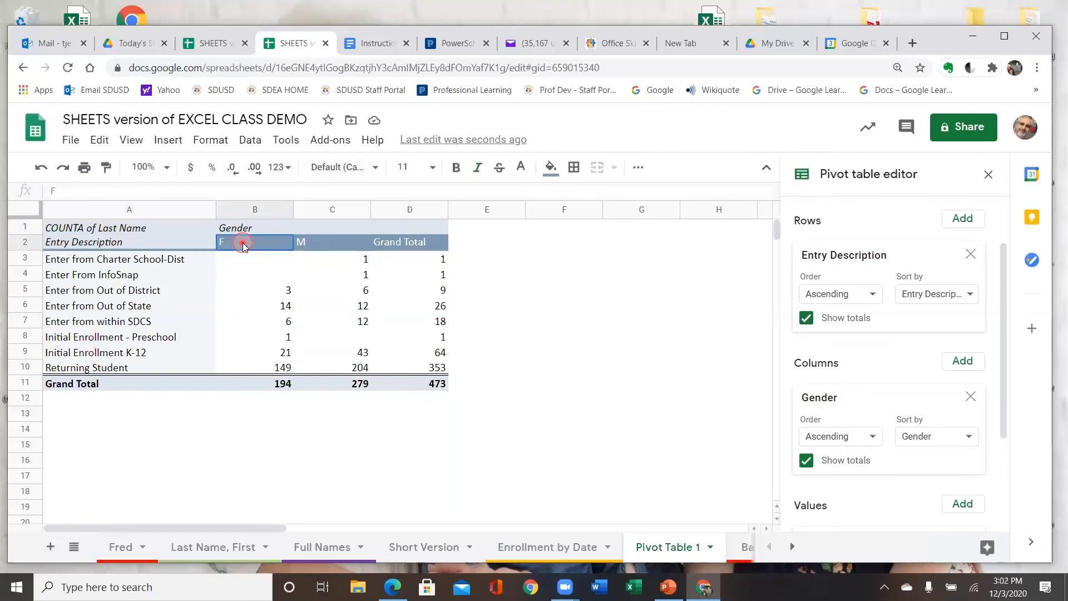
drag(267, 245, 332, 245)
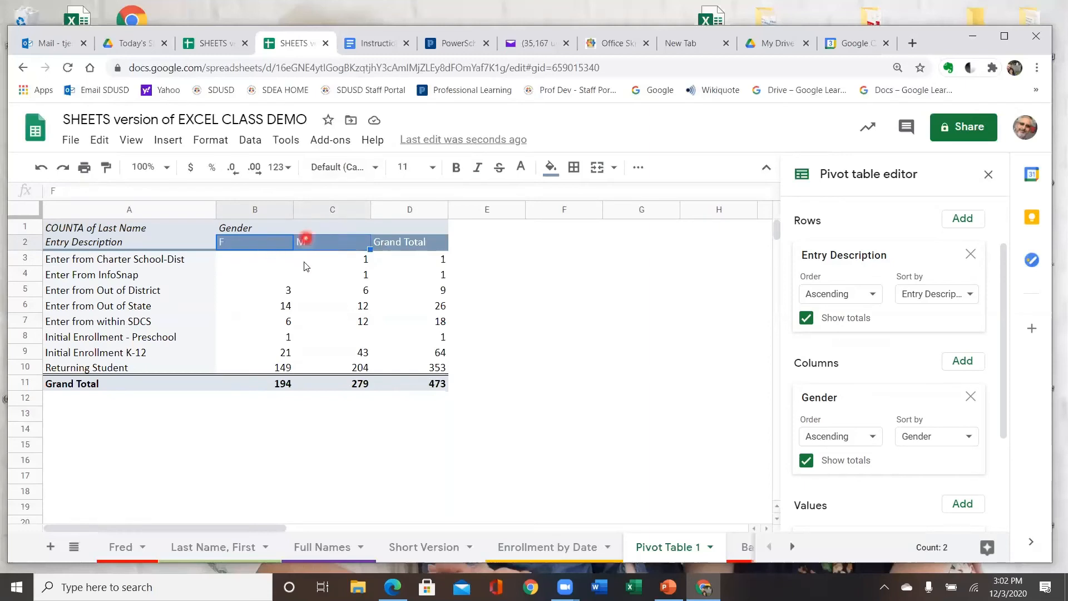
click(639, 168)
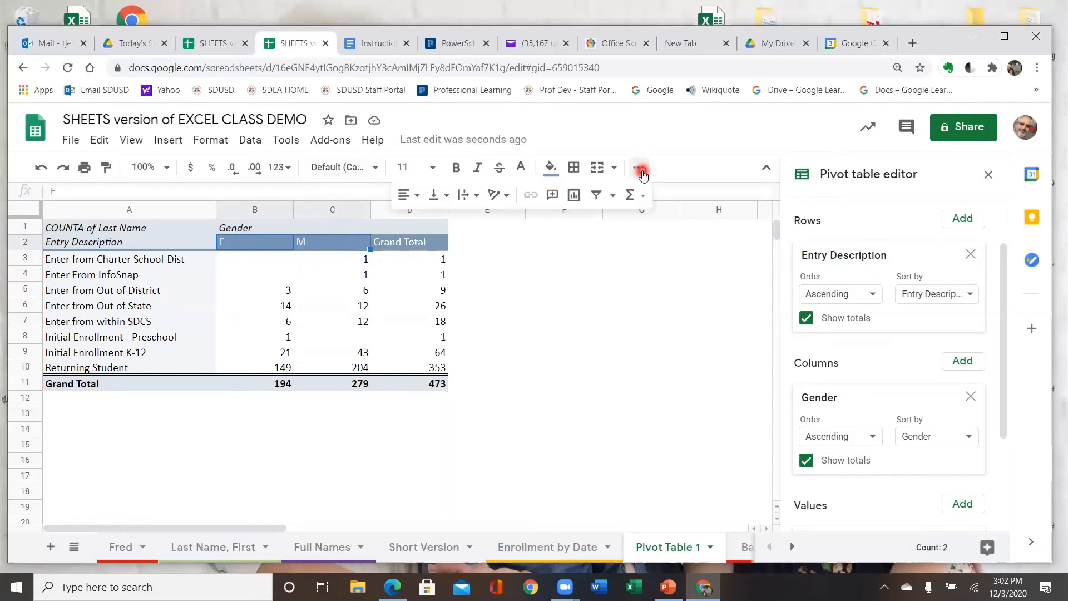
click(418, 195)
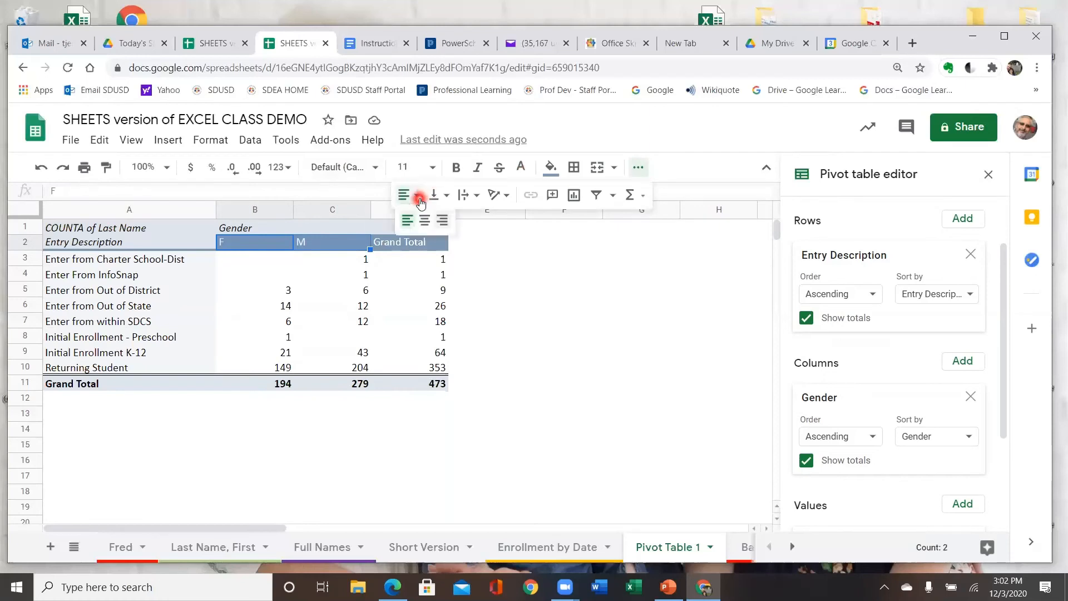
click(442, 221)
click(551, 276)
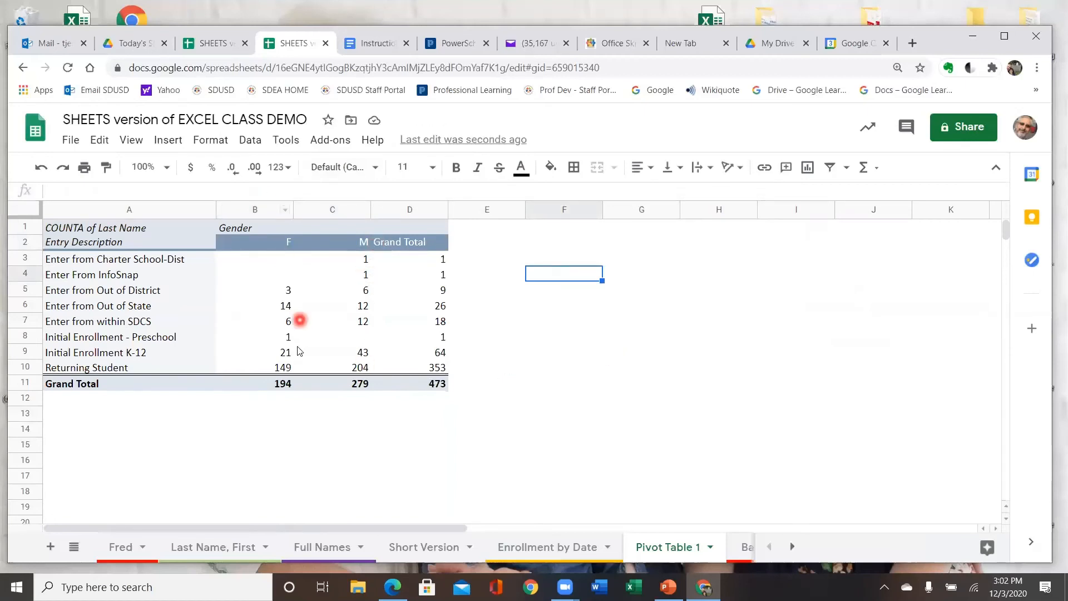
Center the Gender heading in cell B1.
click(244, 227)
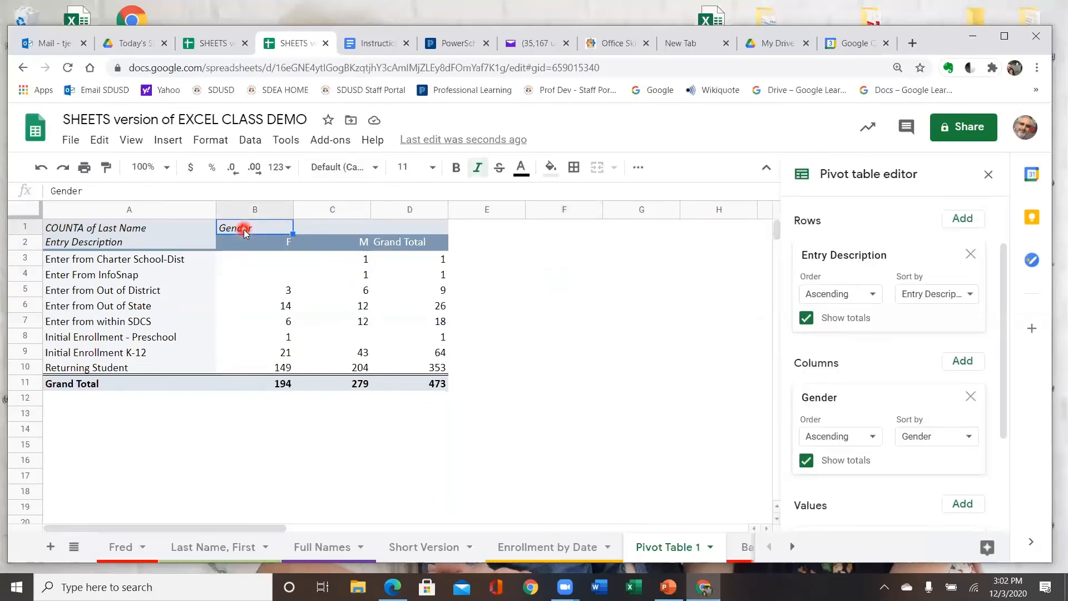
click(638, 167)
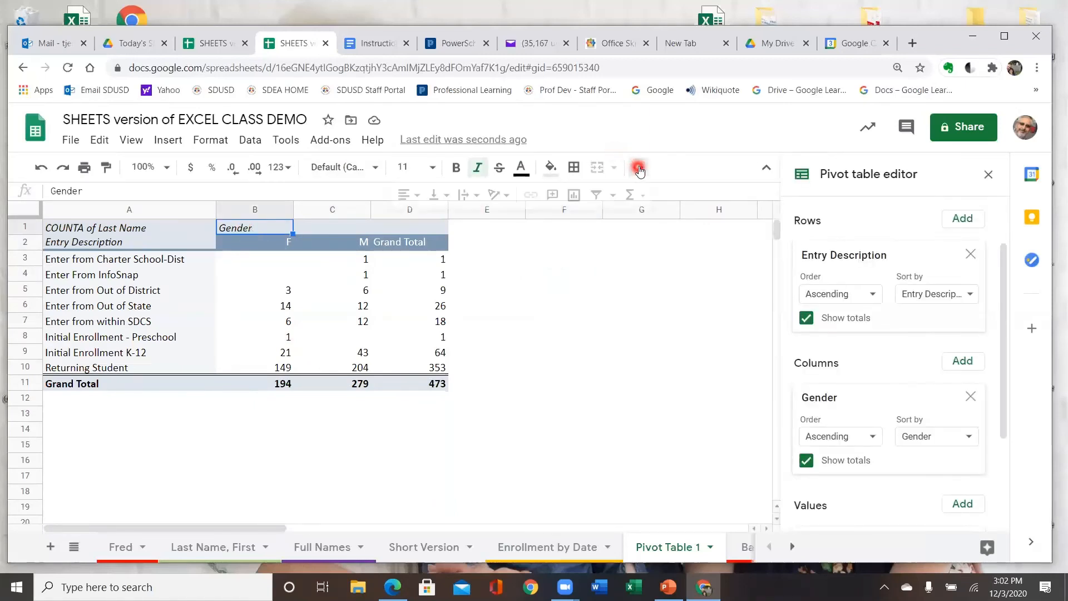
click(408, 194)
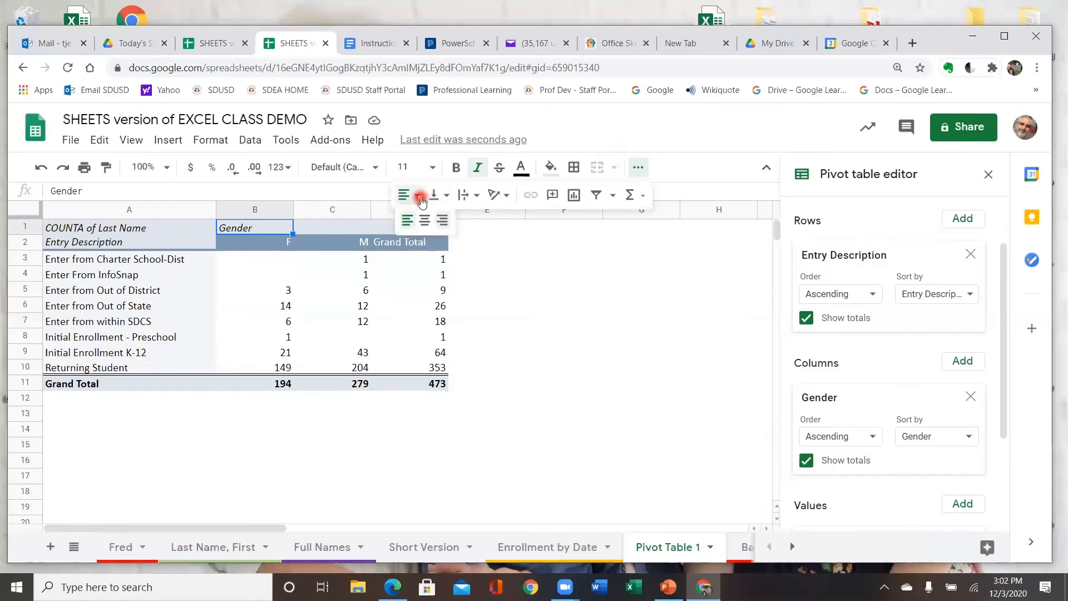
click(426, 220)
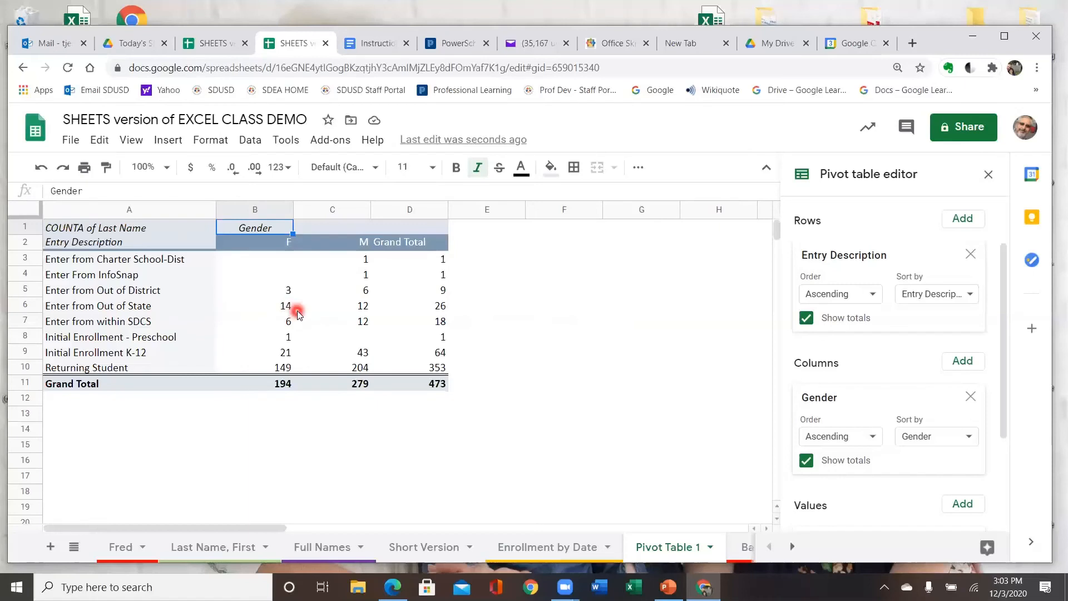
Review the Enrollment by Date source sheet and its data commands, and return to the pivot table.
click(560, 544)
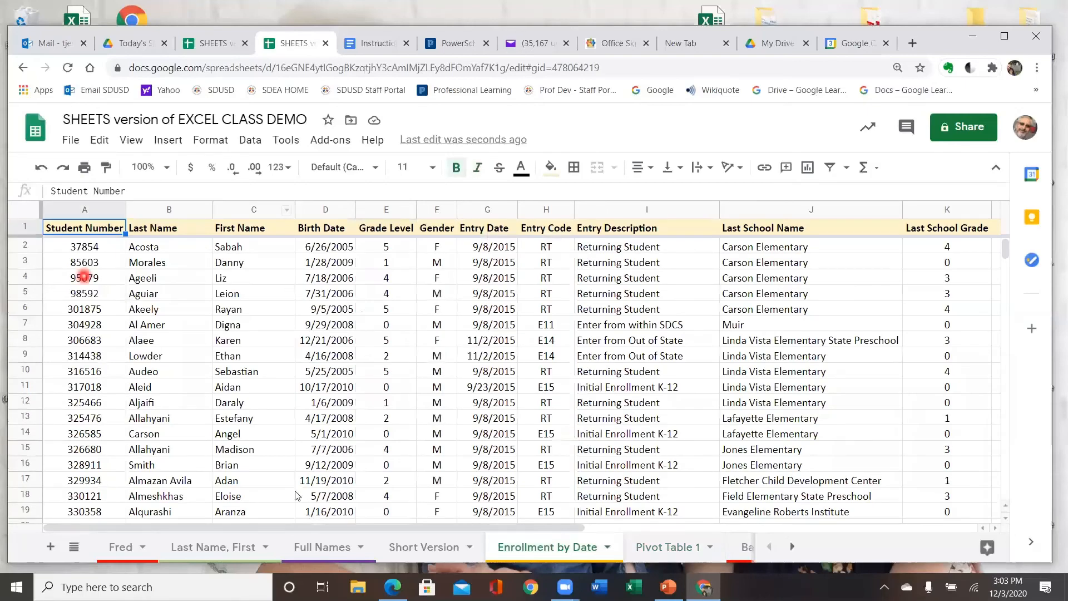
click(248, 141)
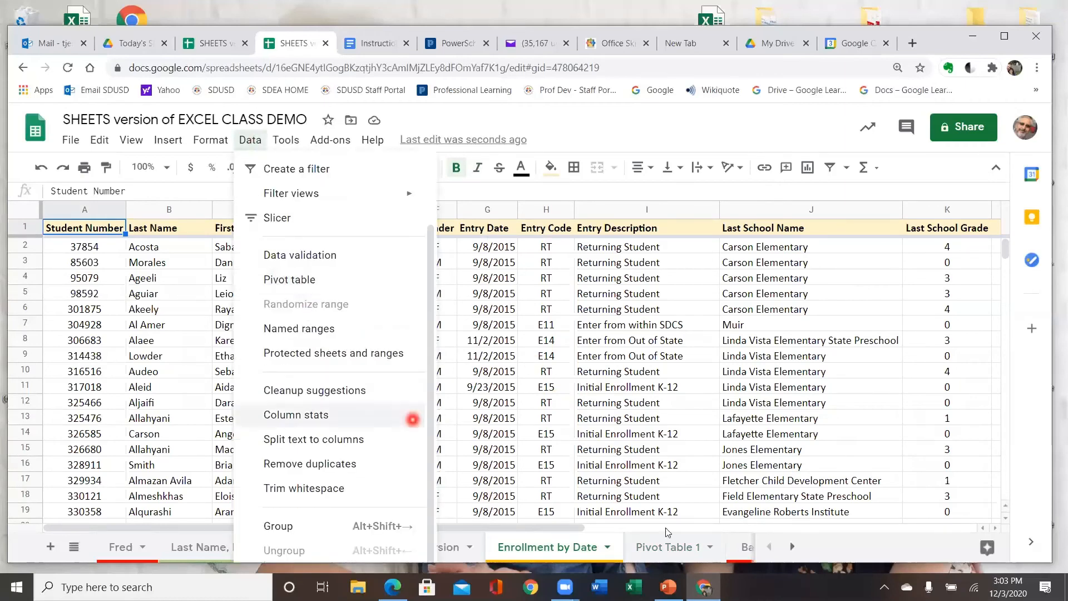
click(702, 547)
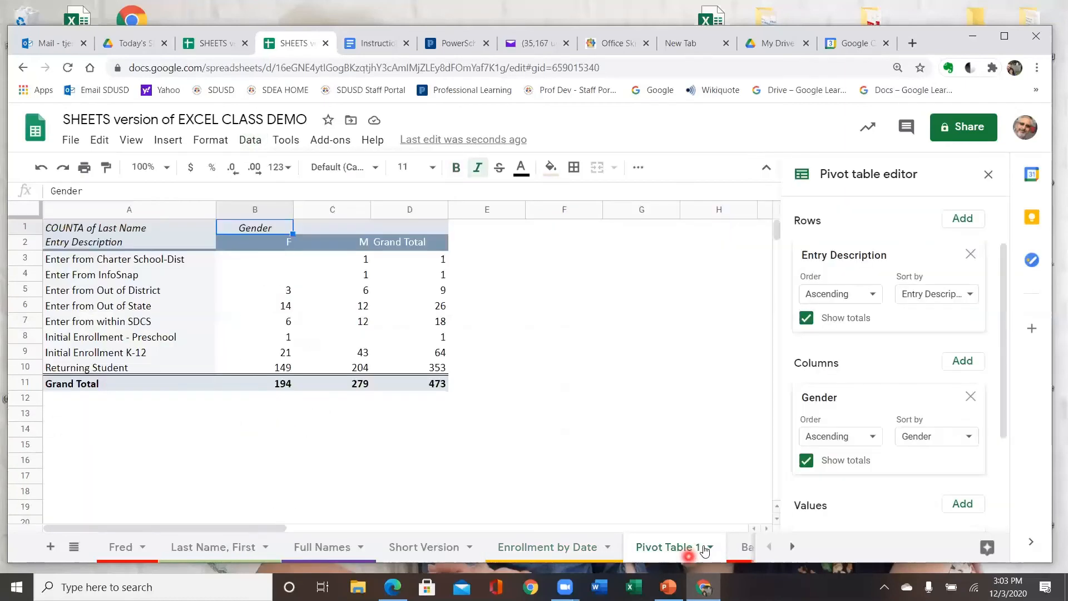
click(666, 387)
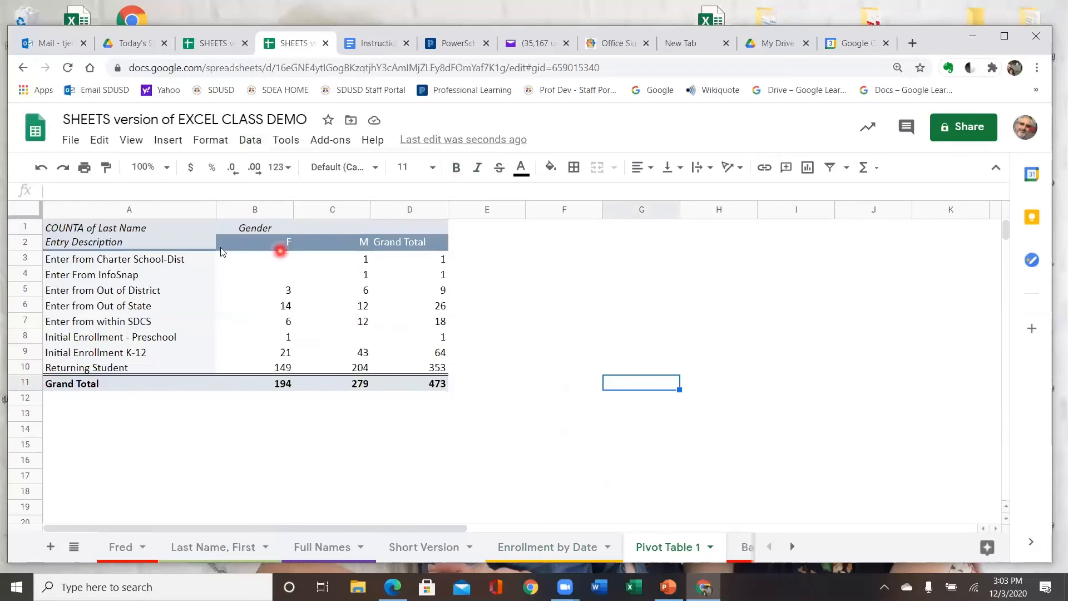
click(179, 231)
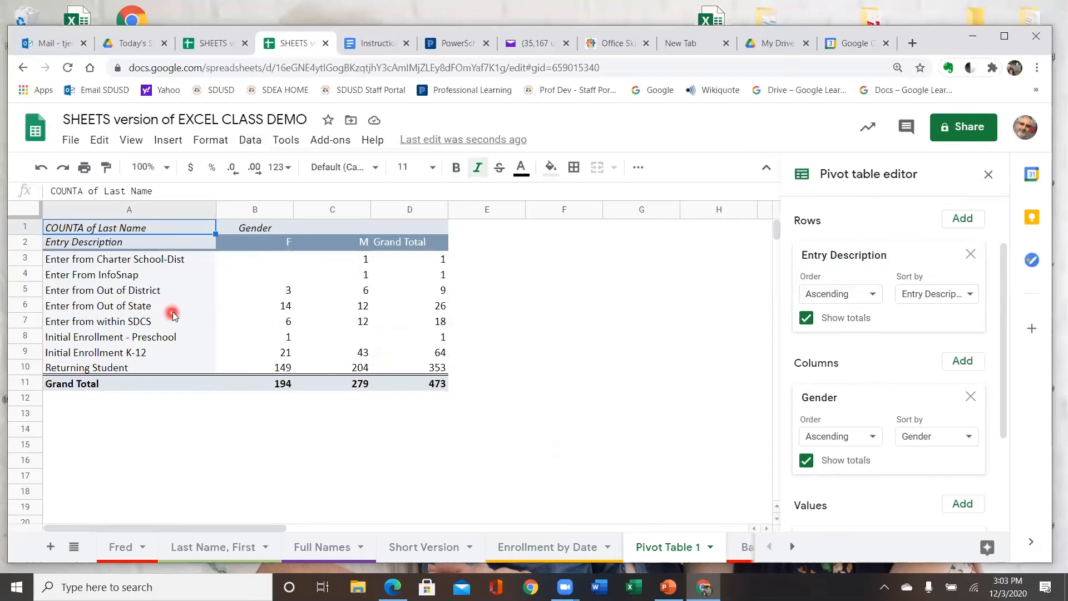
Open a detail sheet for the female students counted under "Enter from Out of State" and dismiss the notice.
click(288, 309)
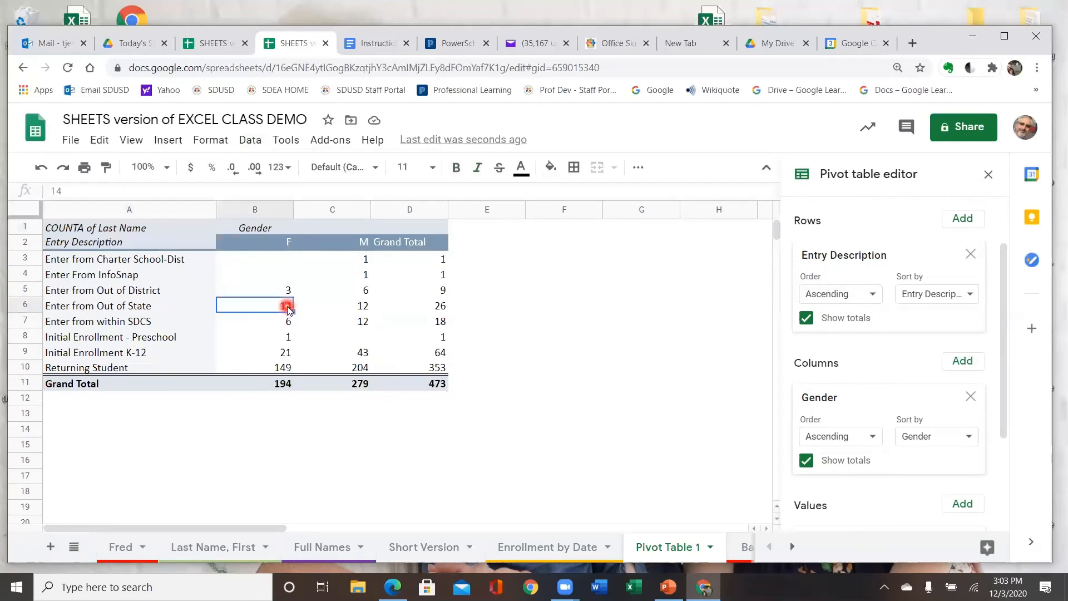
double_click(287, 307)
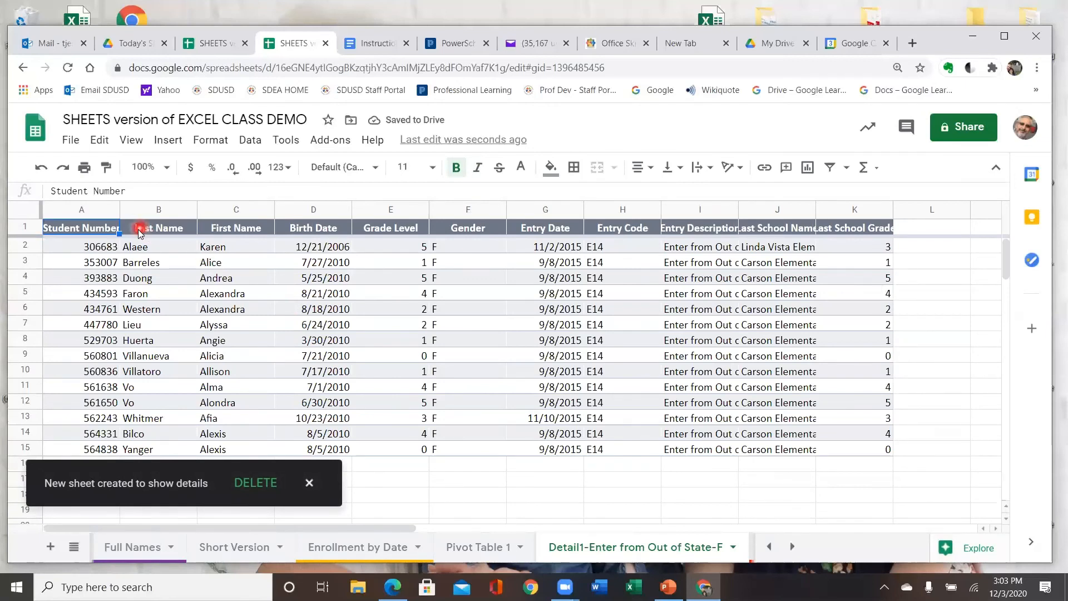
click(309, 484)
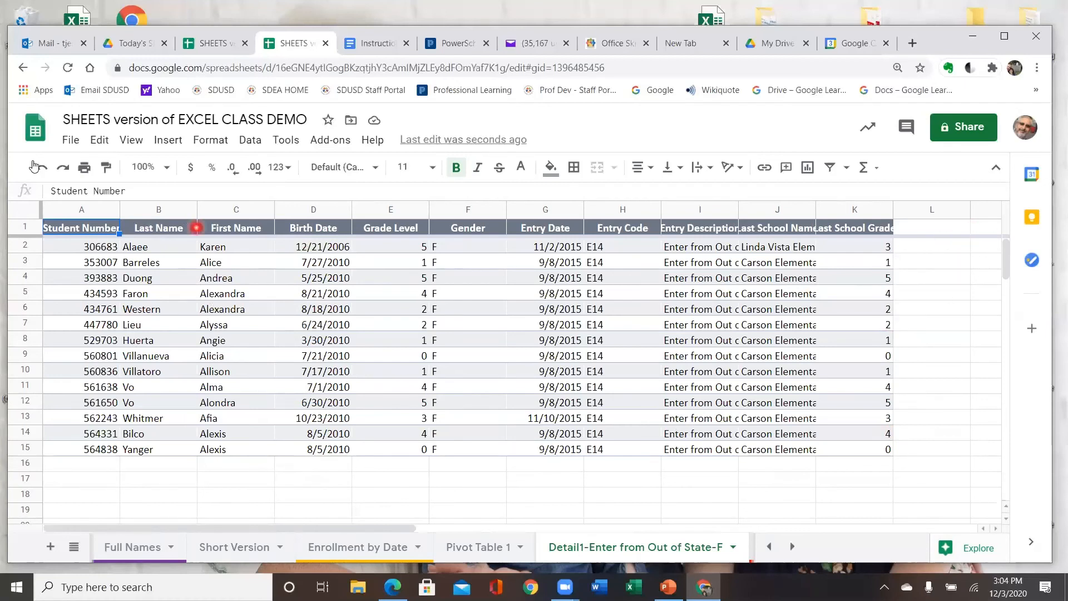
Fit all columns of the new detail sheet to their contents.
click(23, 212)
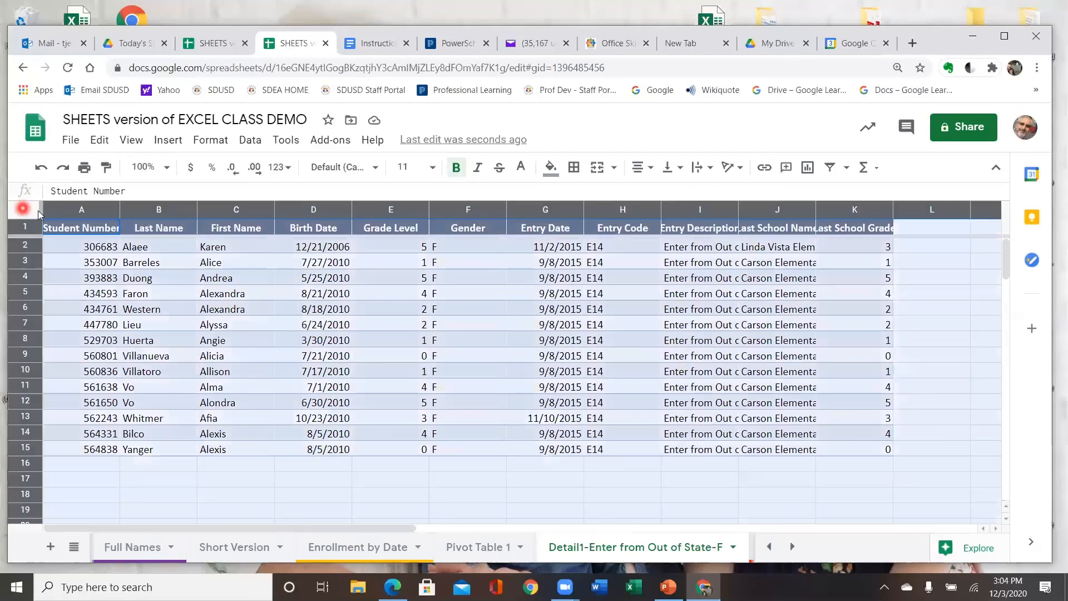
double_click(119, 209)
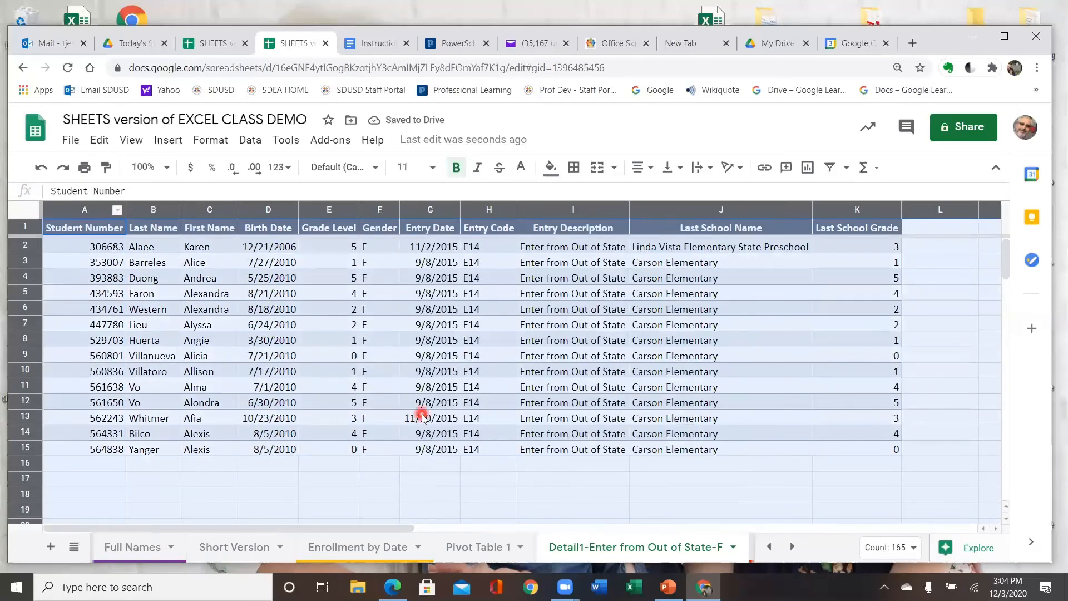
click(424, 493)
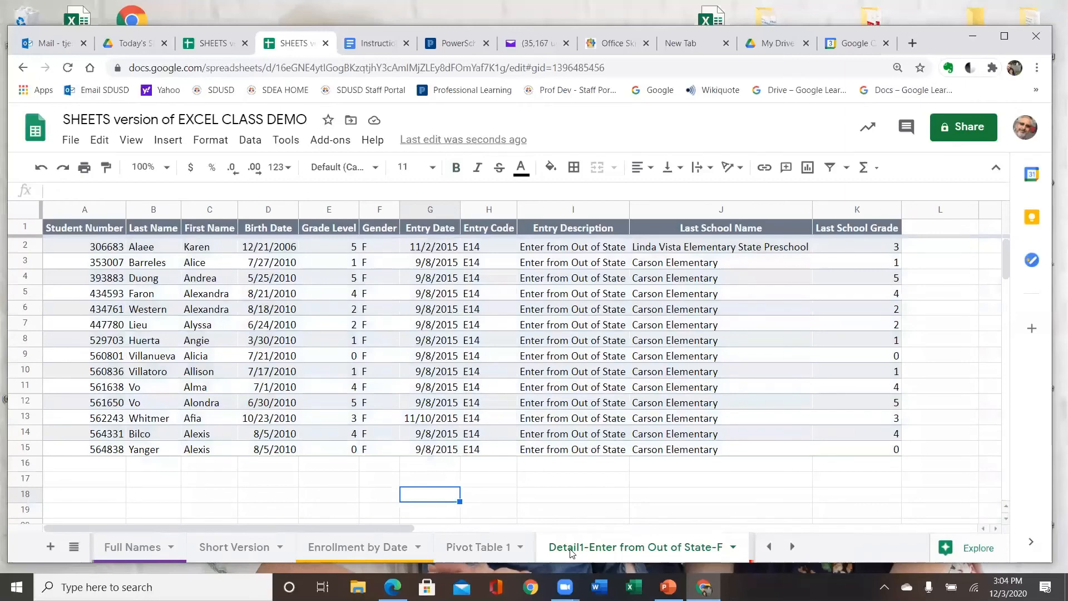
Compare the pivot table with the out-of-state detail sheet and check the options available for the Grade Level column.
click(494, 549)
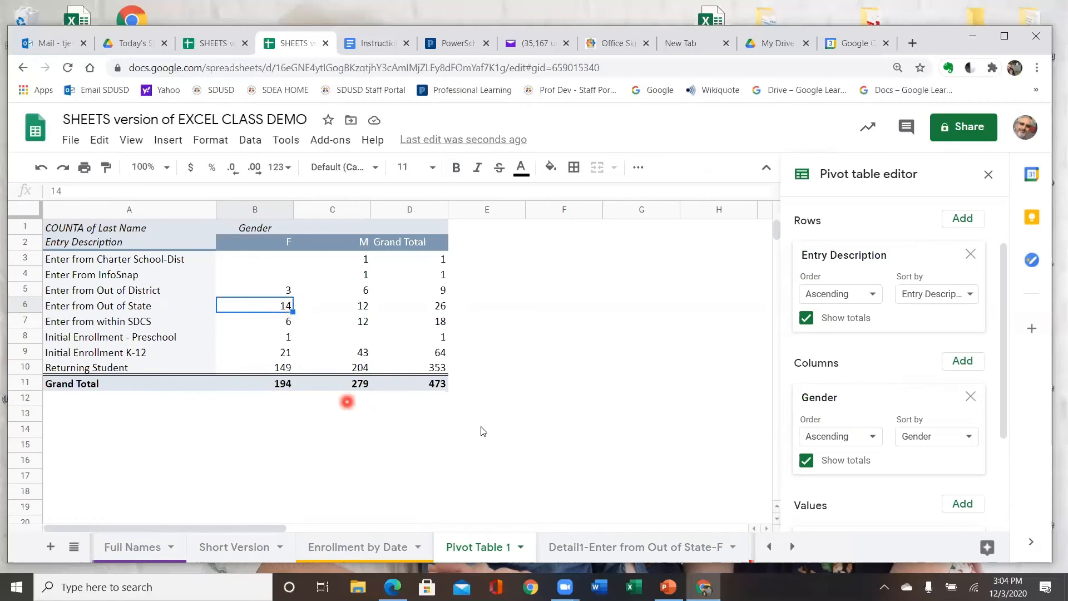
click(659, 544)
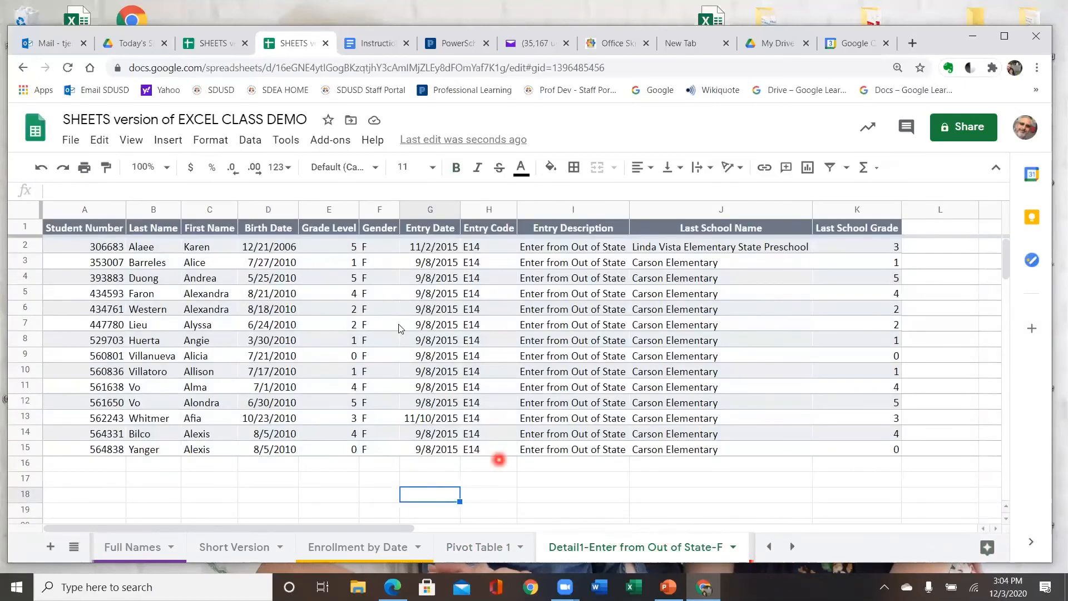
right_click(353, 210)
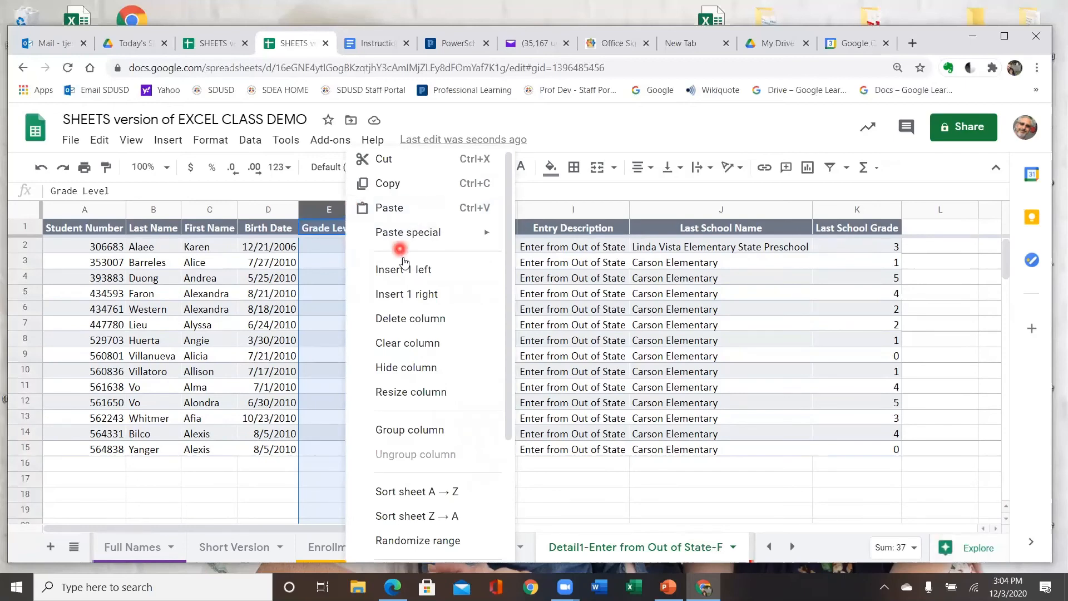
scroll(405, 261, down, 3)
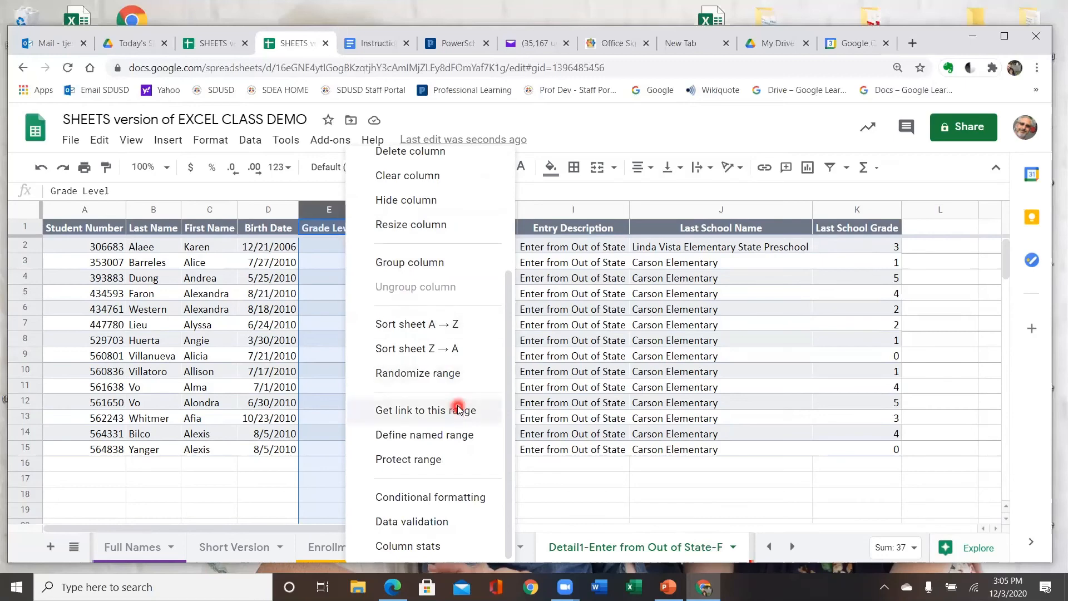
scroll(458, 409, up, 3)
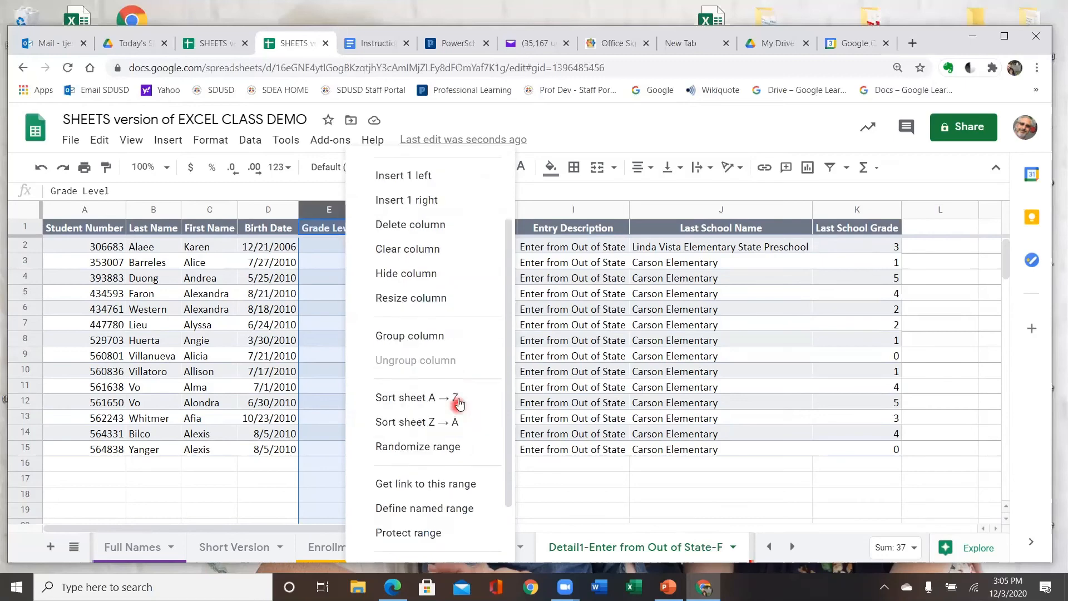
Create a filter on the Grade Level column of the out-of-state detail sheet and review its filter values.
click(321, 209)
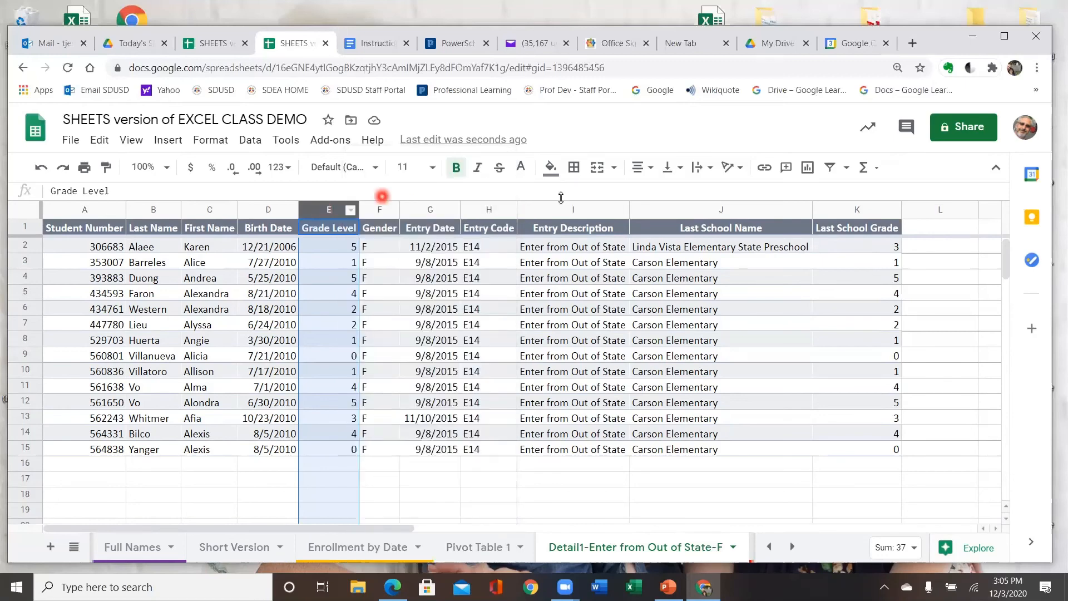
click(831, 167)
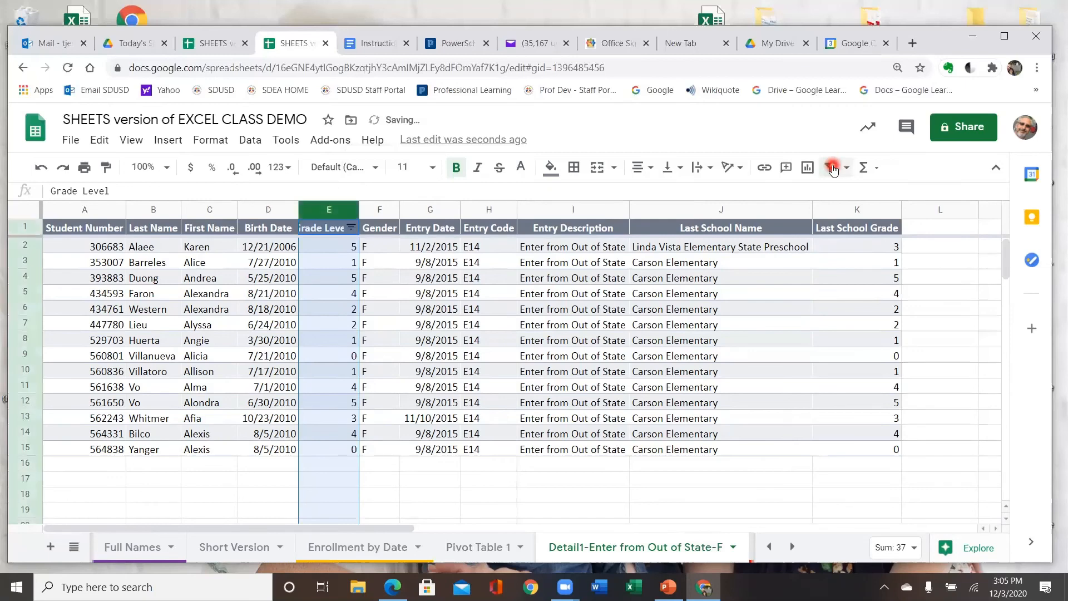
click(351, 228)
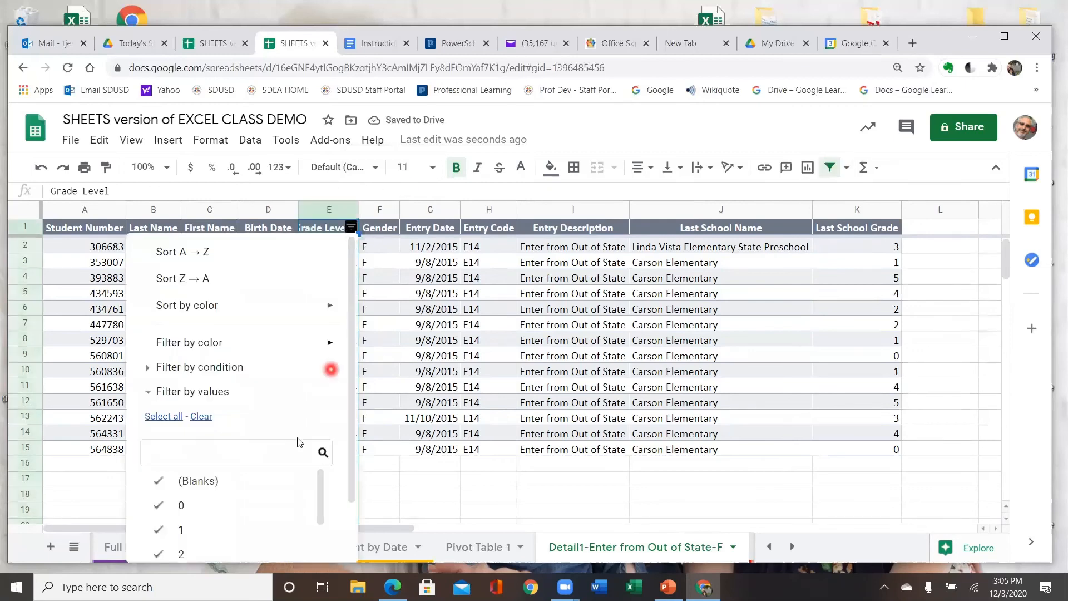
scroll(299, 442, down, 3)
scroll(309, 455, down, 1)
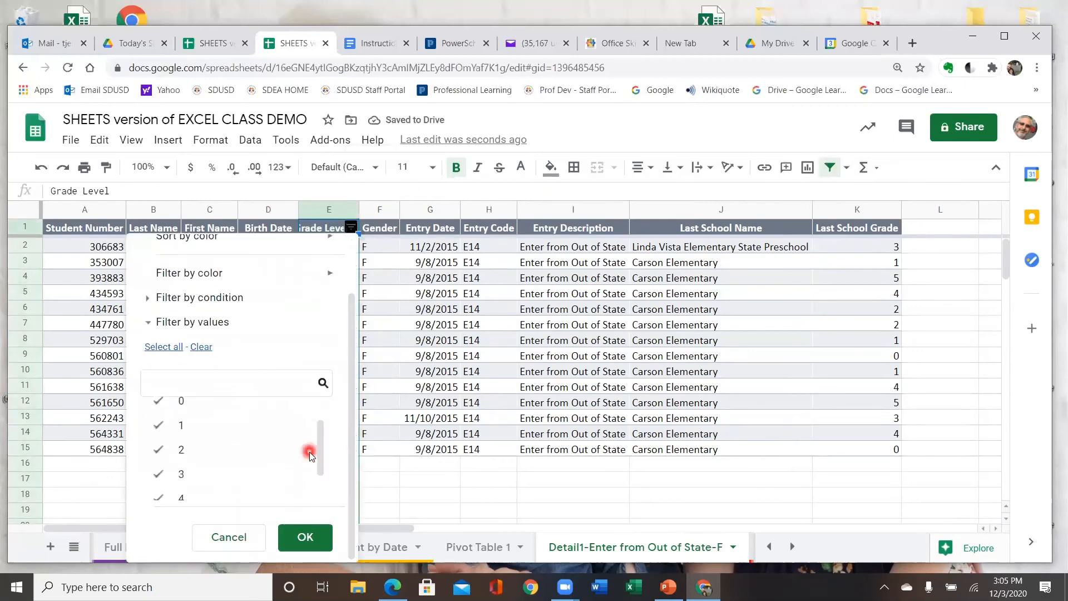
scroll(310, 452, down, 1)
scroll(305, 448, up, 3)
scroll(306, 448, down, 3)
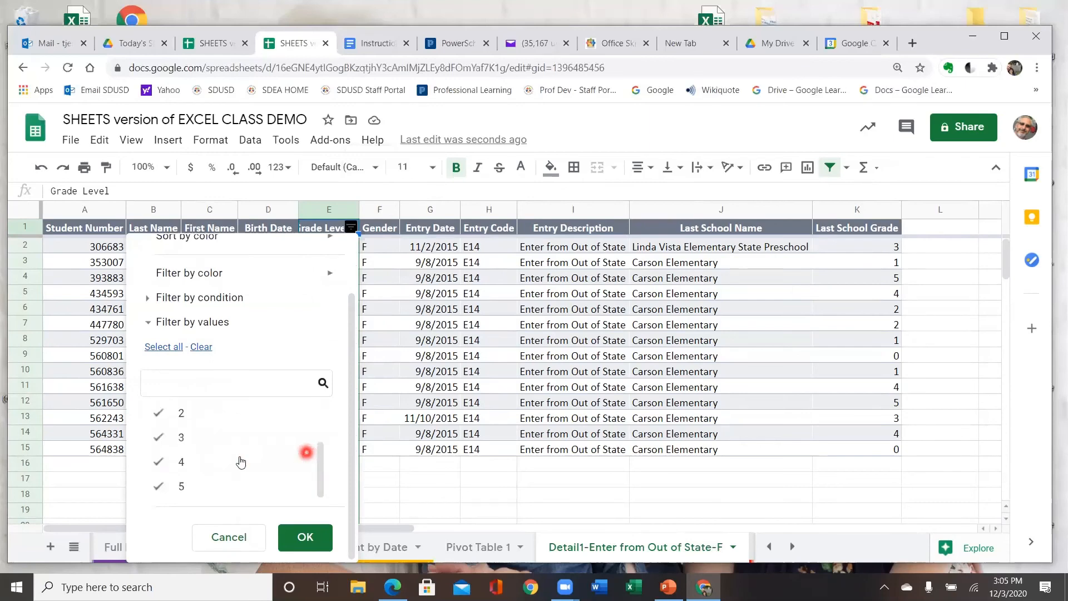
Filter the Grade Level column to show only grades 4 and 5, excluding blanks and grades 0 through 3.
click(156, 439)
click(159, 415)
scroll(216, 445, up, 1)
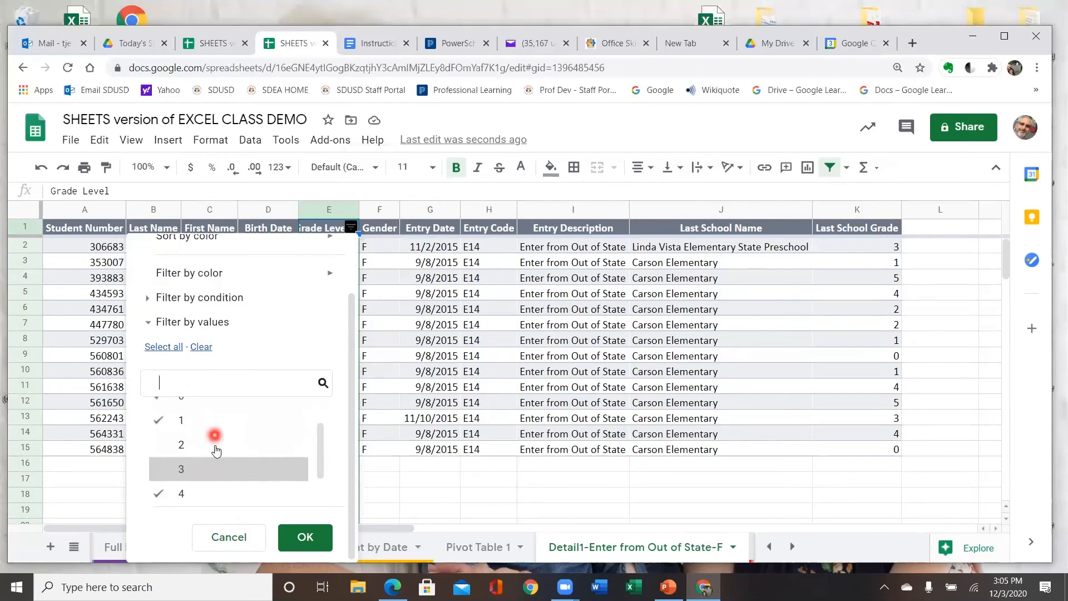
scroll(216, 445, up, 1)
click(157, 459)
click(157, 433)
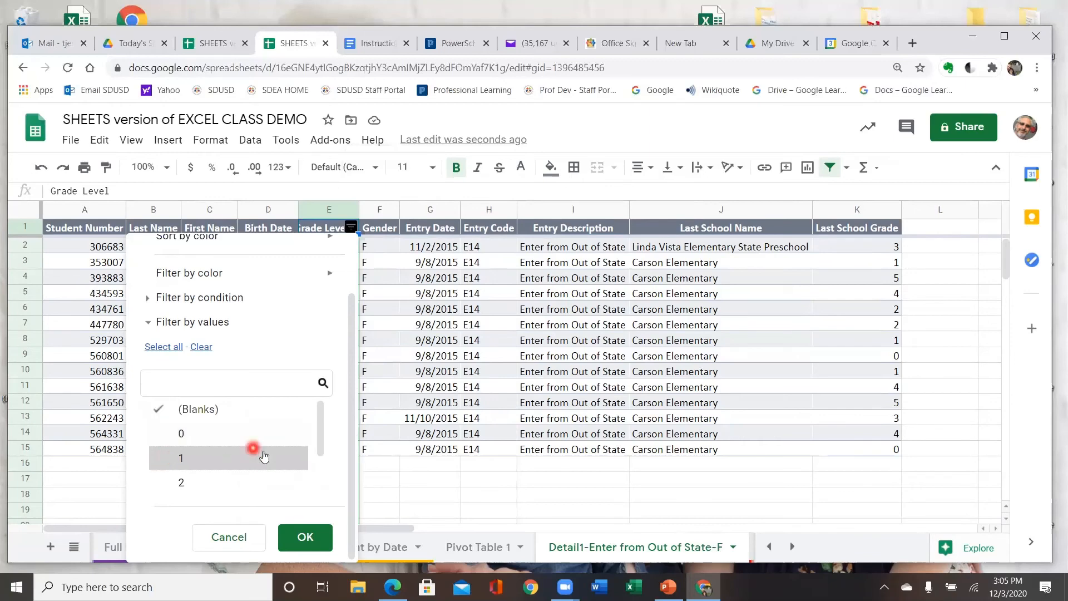
click(158, 409)
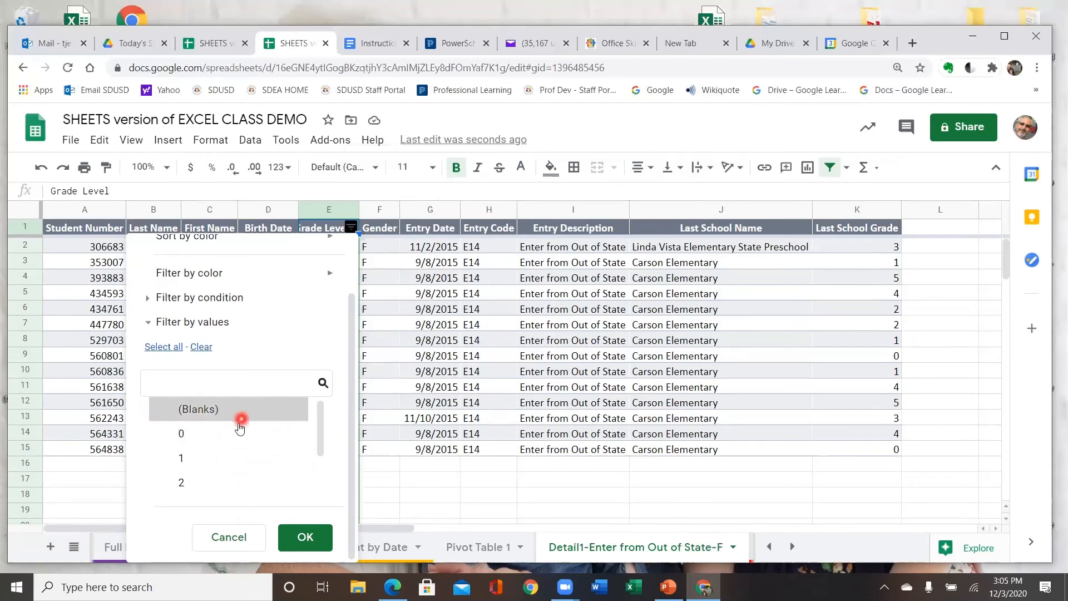
scroll(248, 439, down, 2)
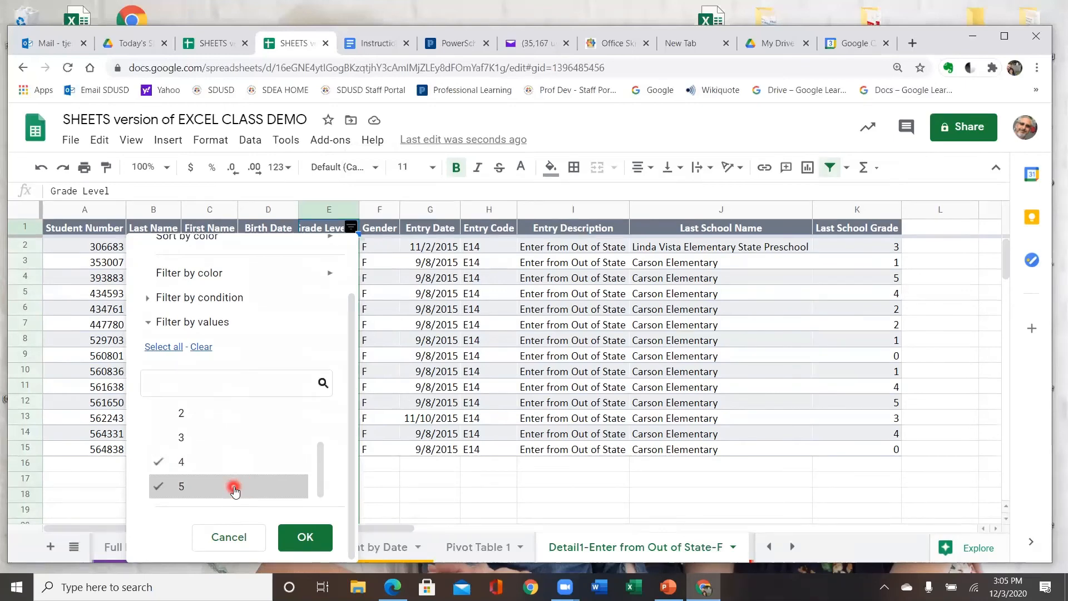
click(305, 538)
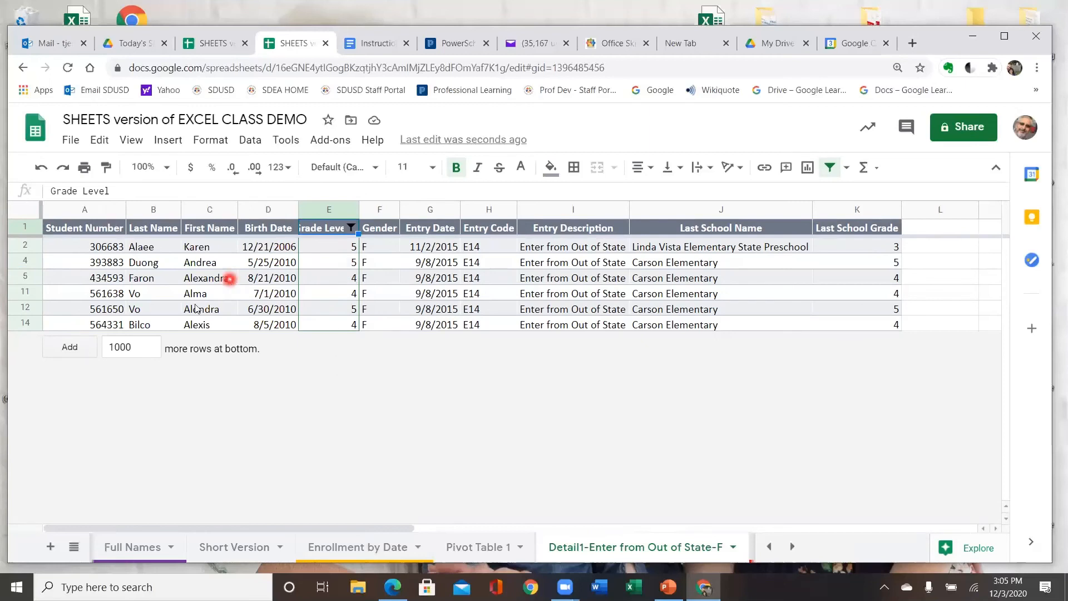
Compare the pivot table with the Enrollment by Date source sheet and check which fields can be added as pivot rows.
click(497, 547)
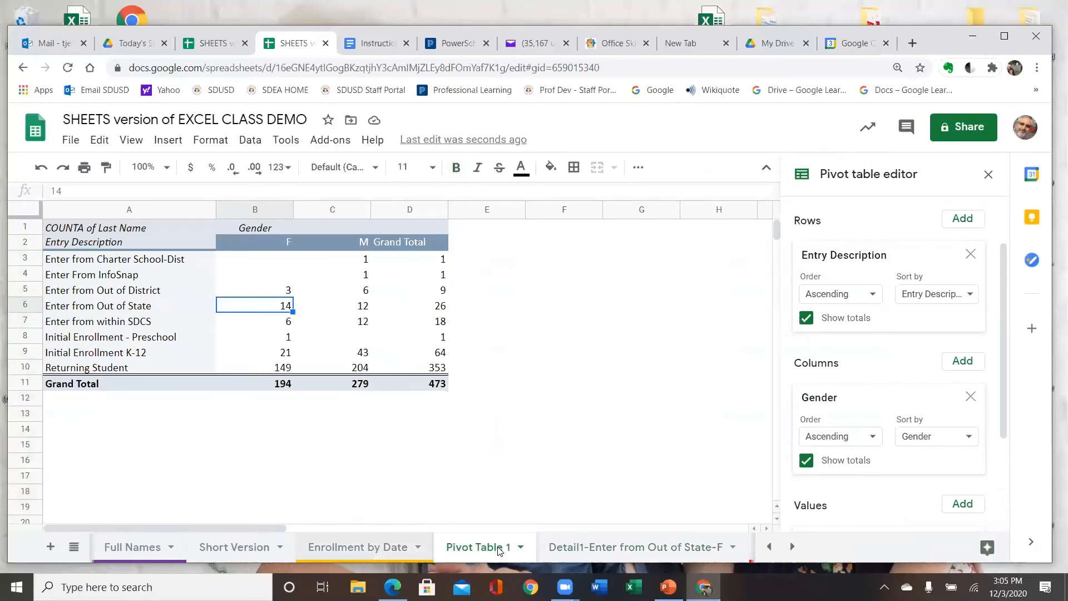
click(364, 547)
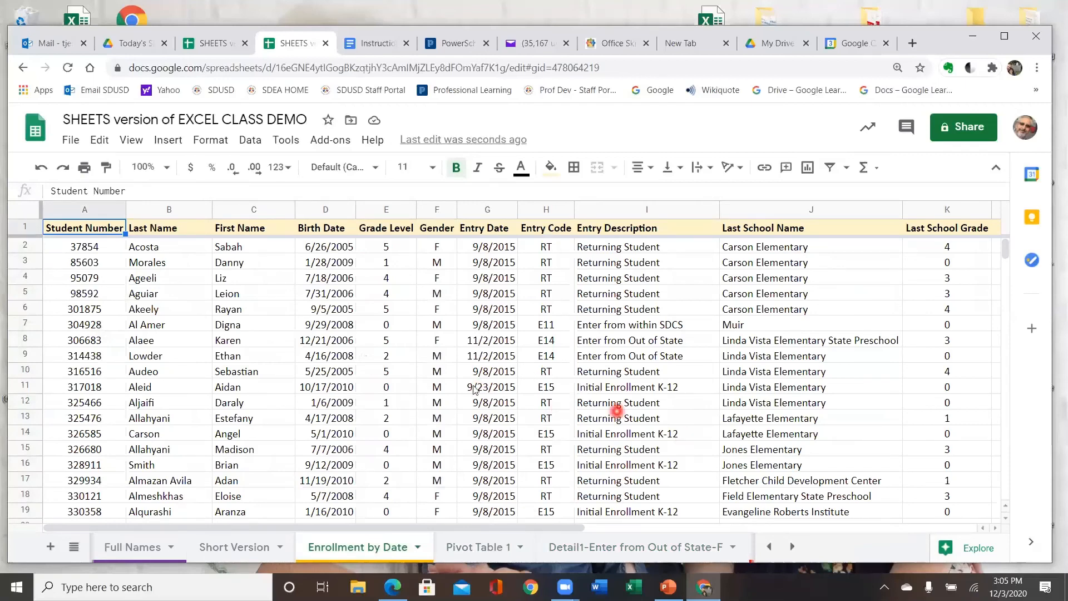
click(492, 548)
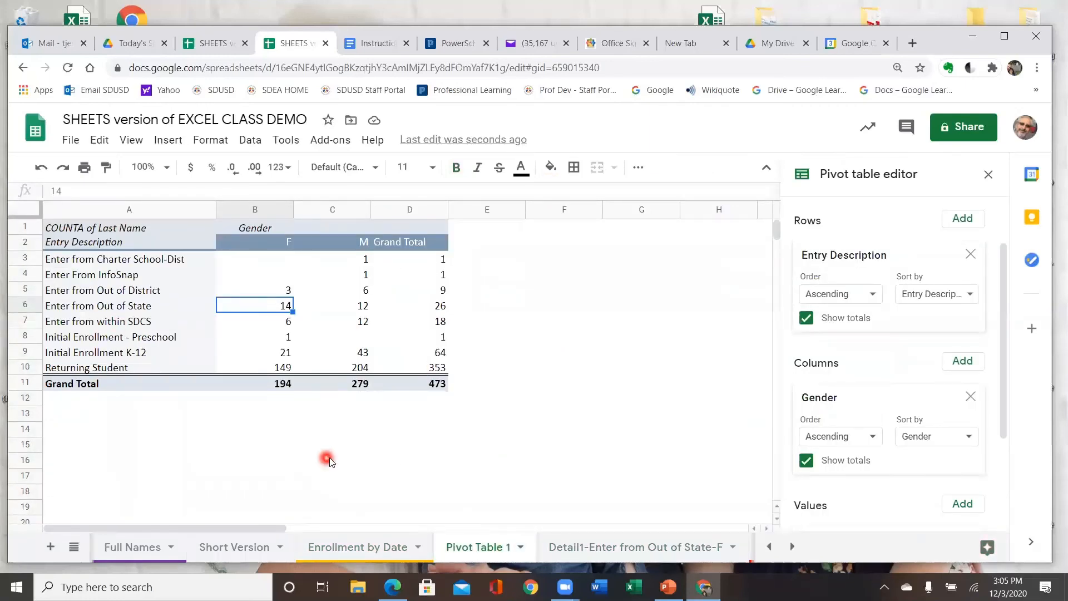
click(969, 220)
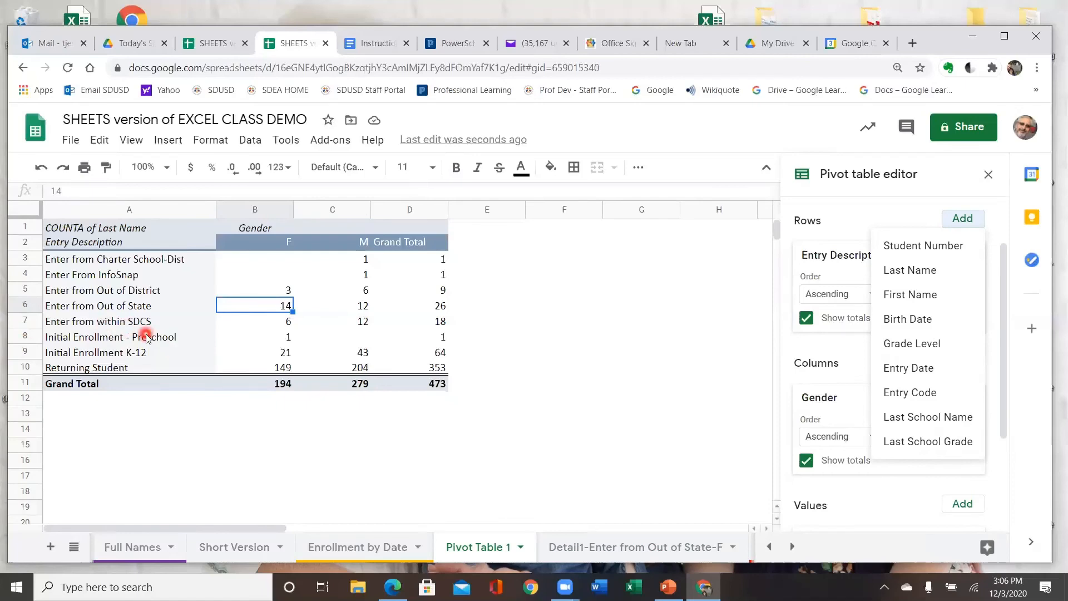
Open a detail sheet for all students counted under "Enter from within SDCS" and look over the file commands.
click(440, 325)
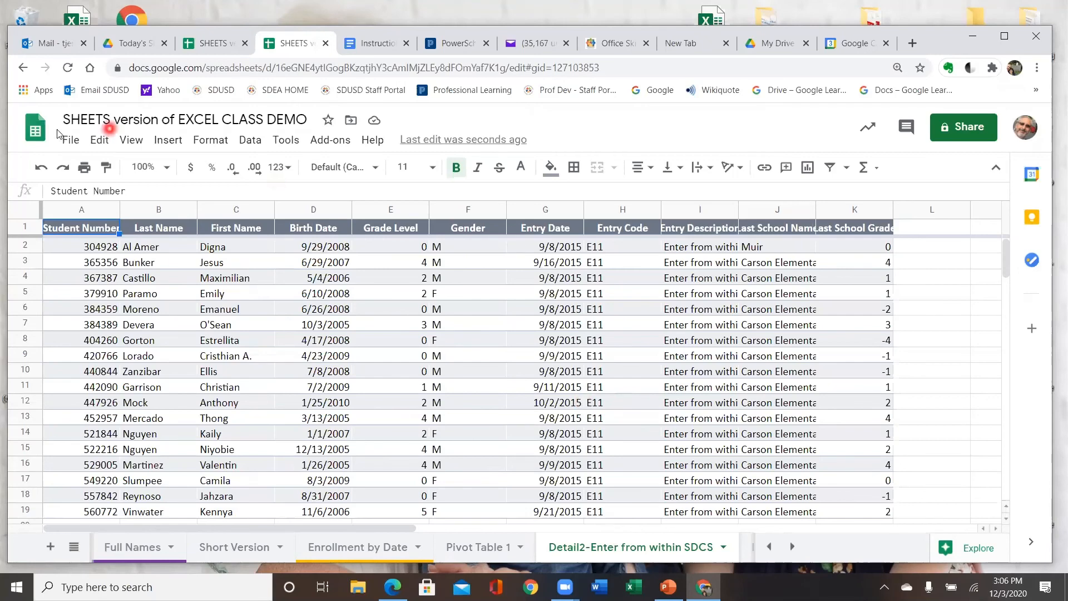
click(69, 142)
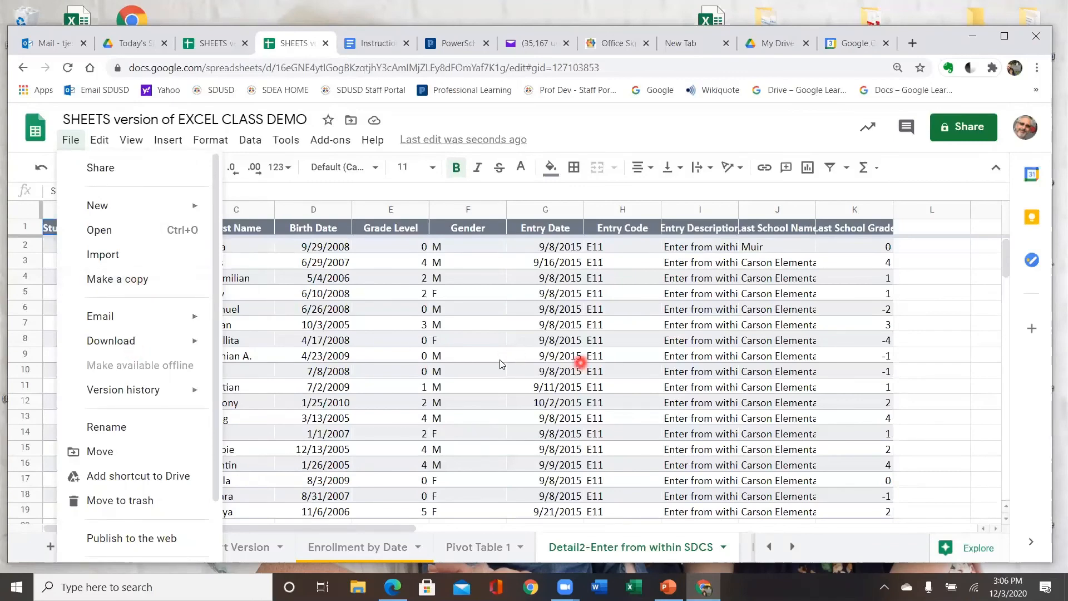
click(940, 307)
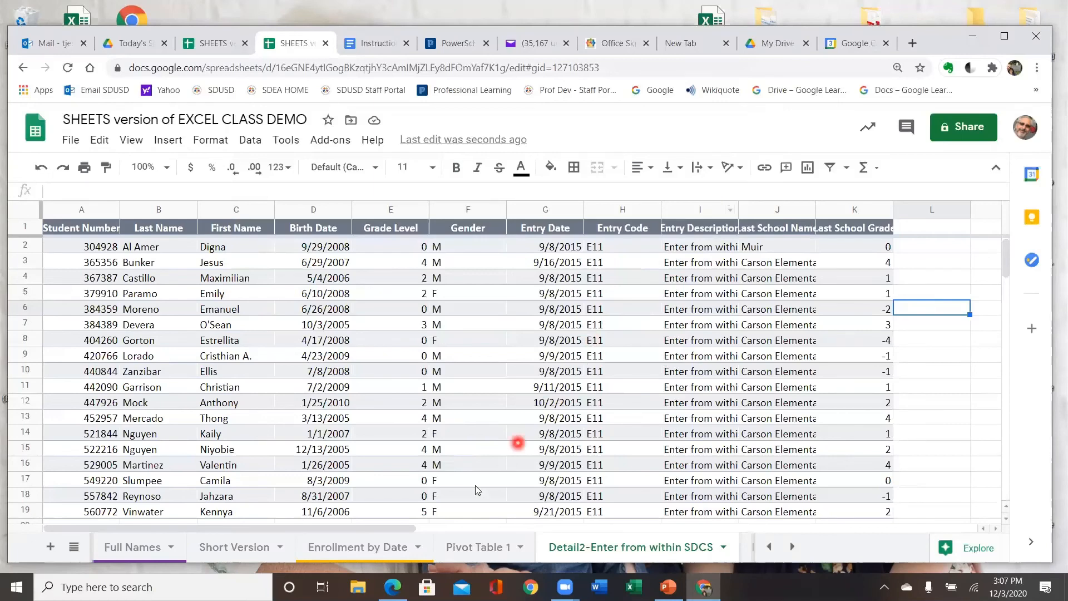
Open the workbook "Zoom Intro to Excel Demo w Flash Fill" from the 2020 Google Sheets folder in Excel.
click(358, 587)
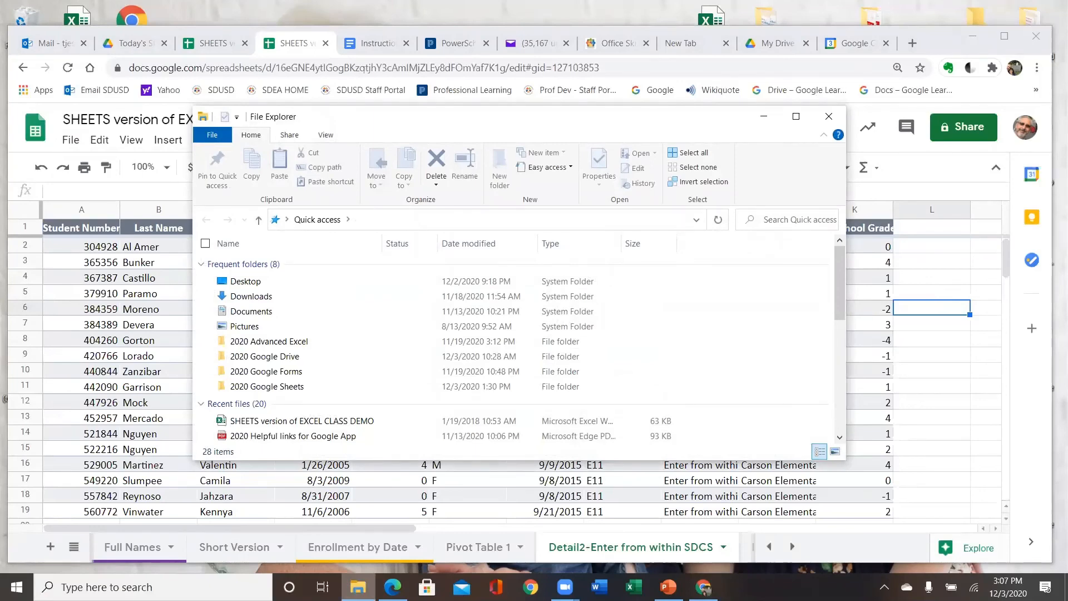
double_click(300, 389)
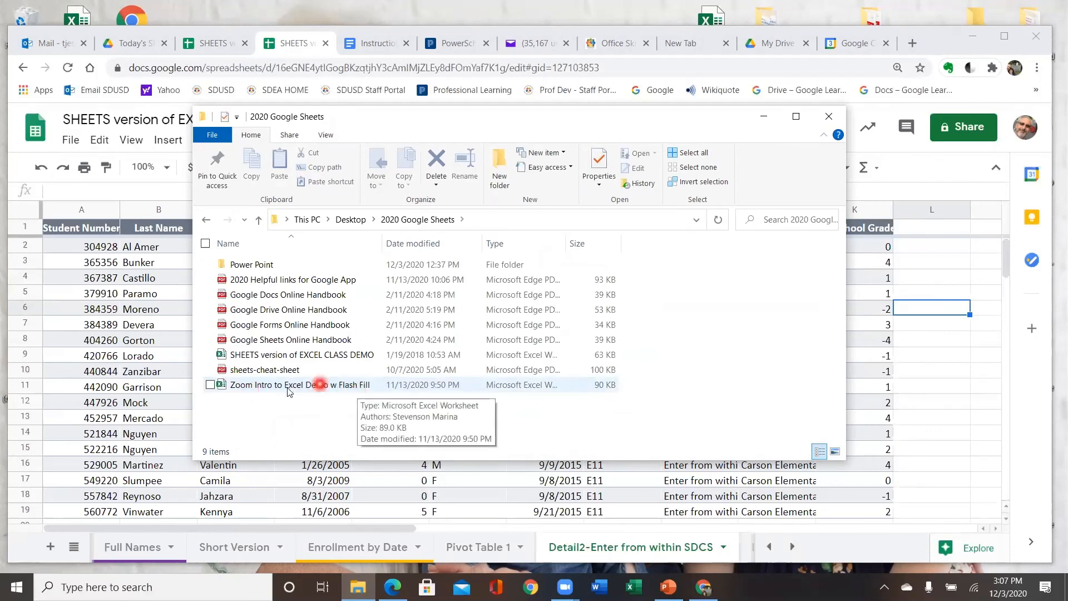
double_click(310, 386)
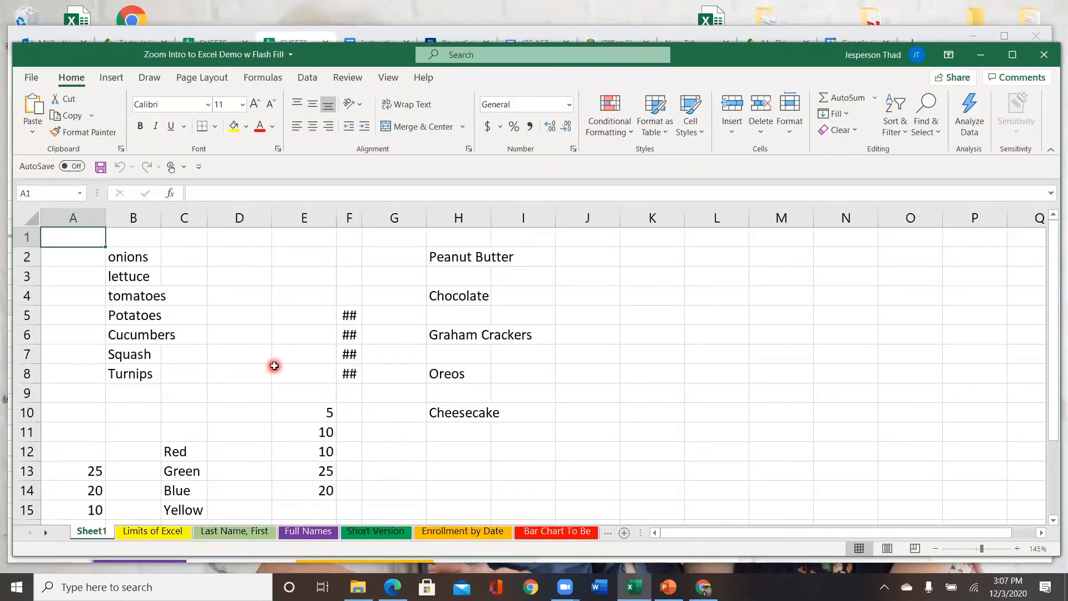
Look through the workbook's sheets, from Last Name, First to Flash Fill 2.
click(234, 531)
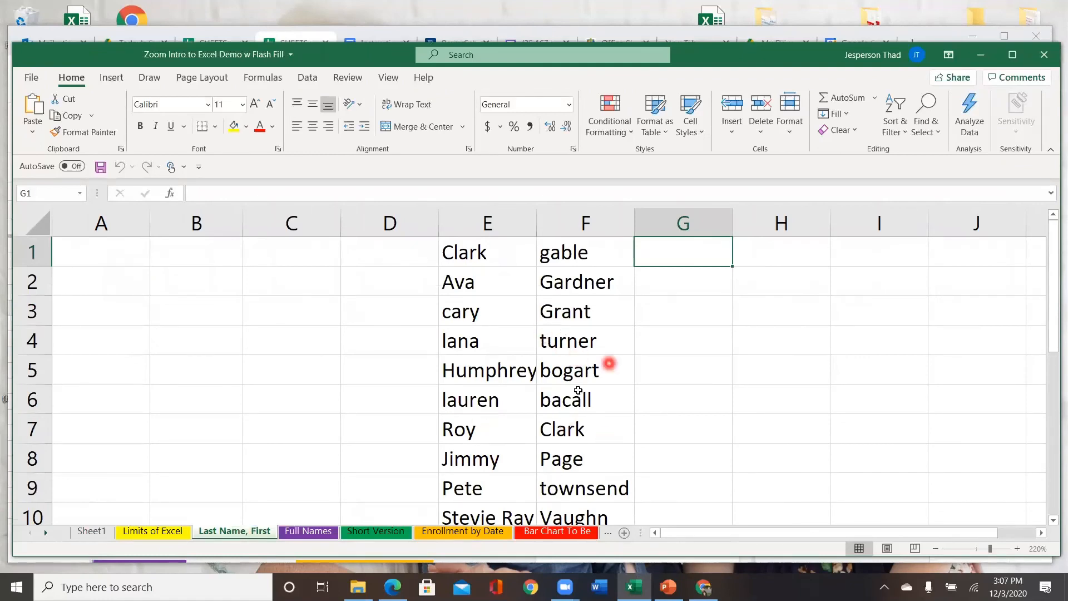
click(319, 534)
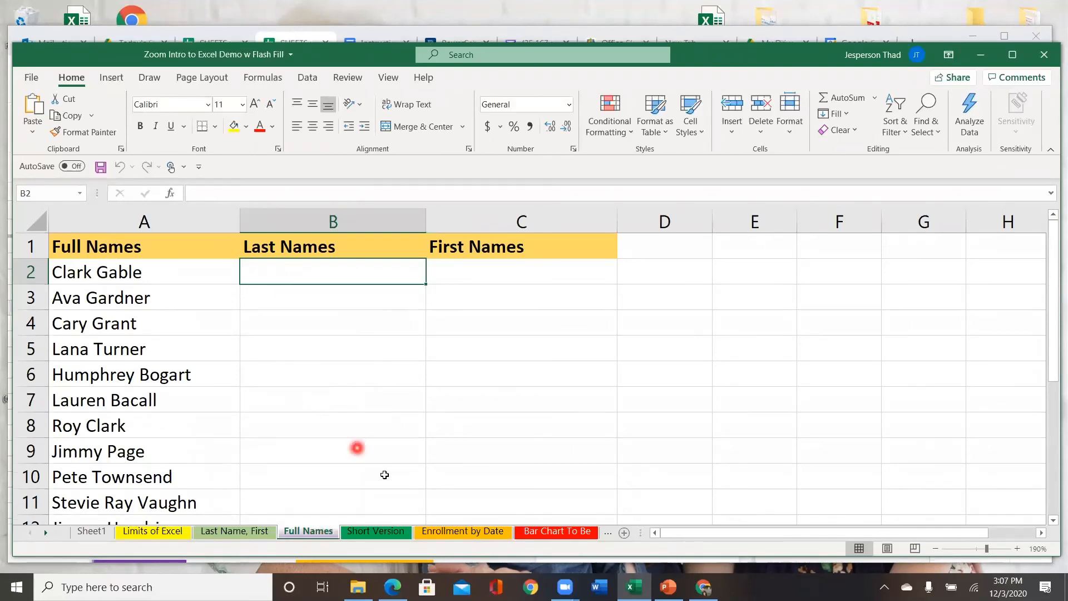
click(373, 531)
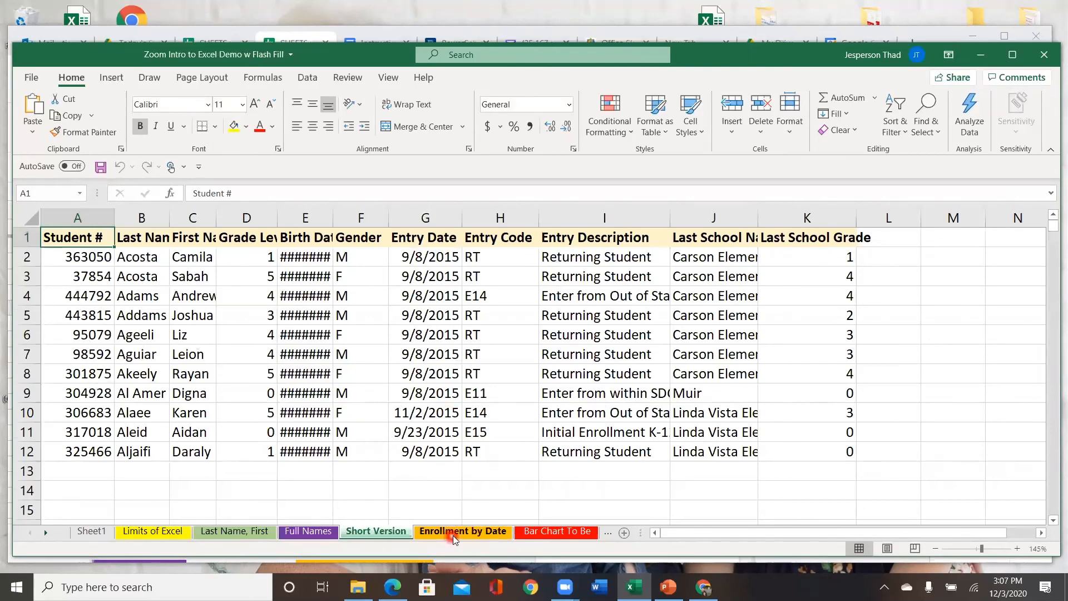
click(608, 532)
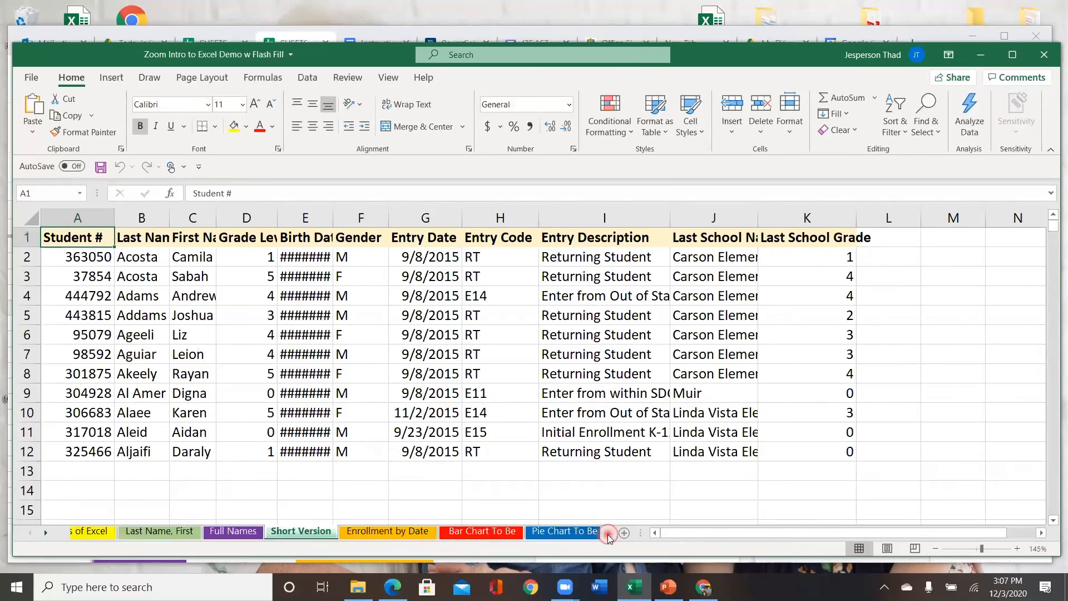
click(608, 534)
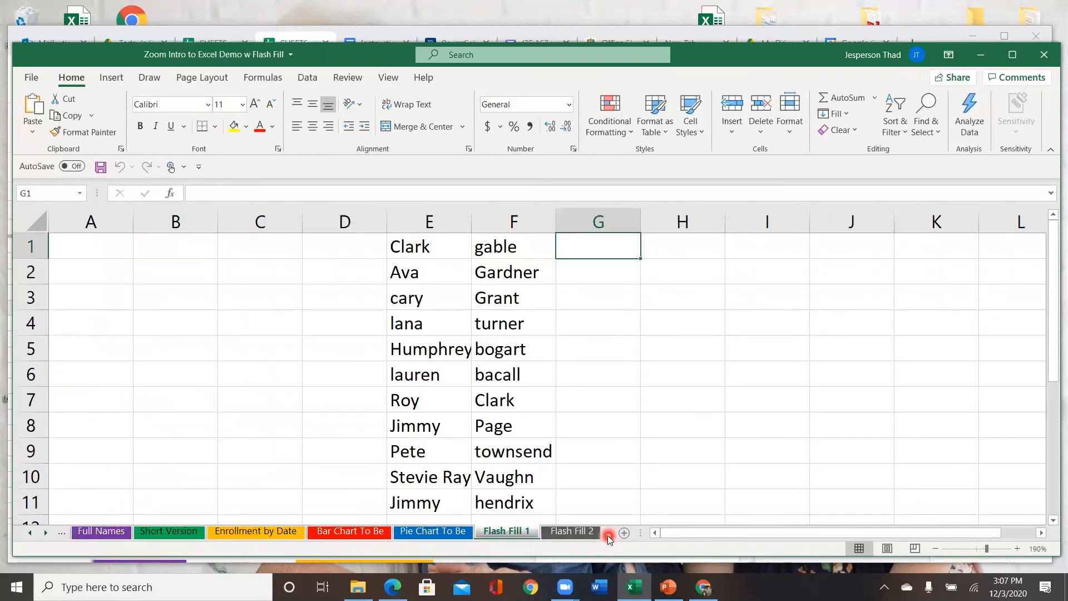
click(612, 533)
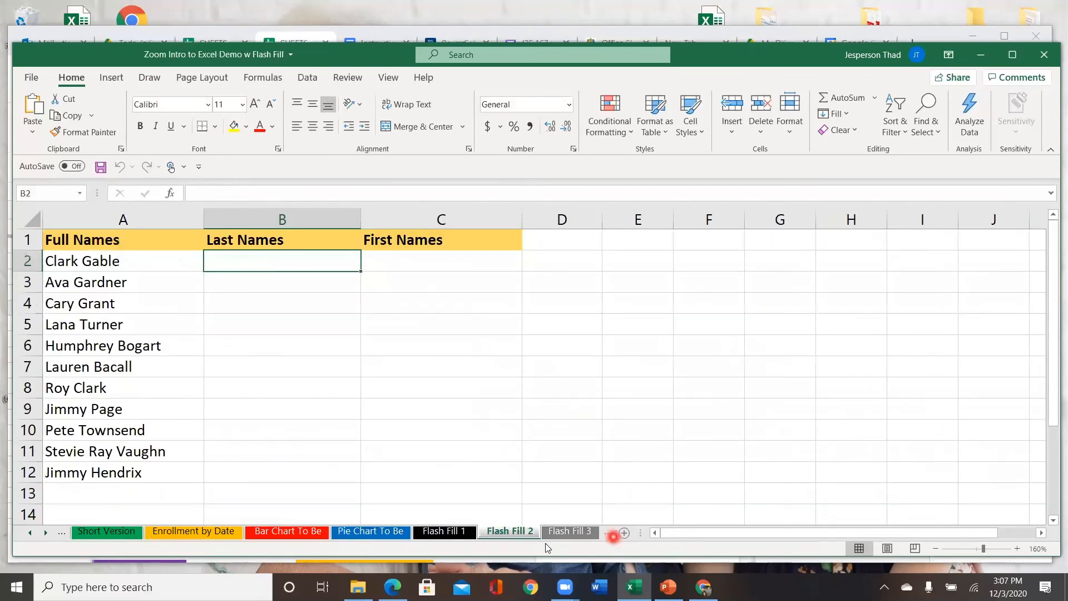
Enter "Gable, Clark" in cell G1 of the Flash Fill 1 sheet as the last-name-first pattern.
click(453, 533)
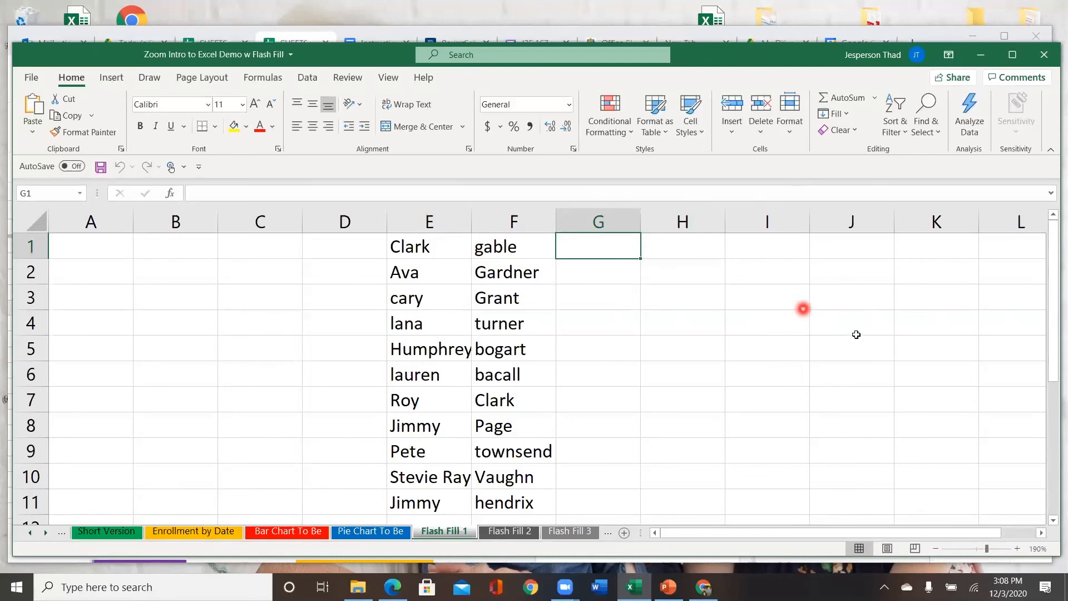
click(606, 244)
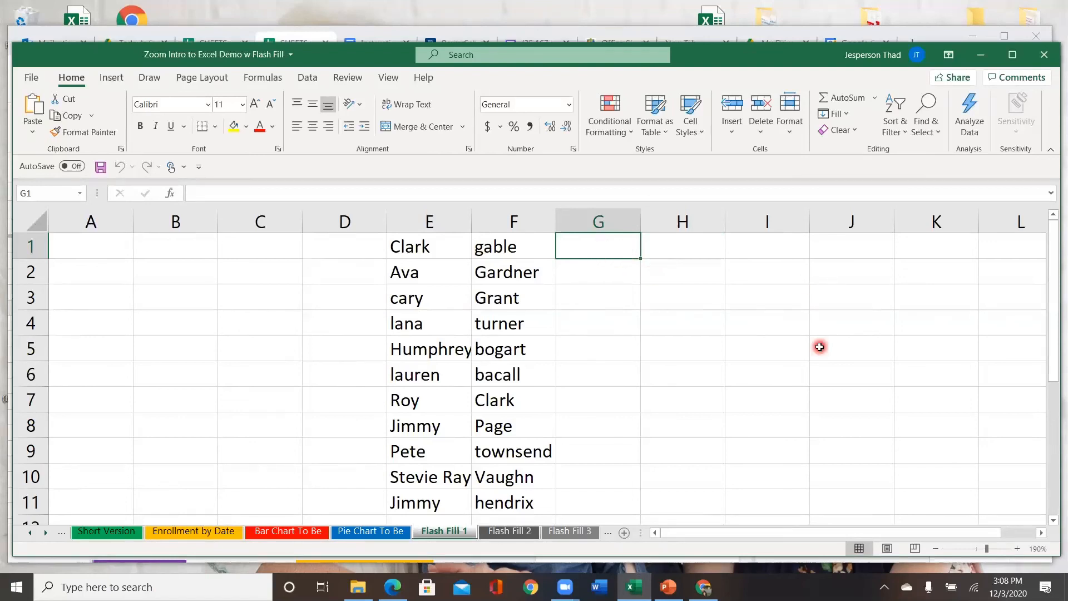
text(Ga)
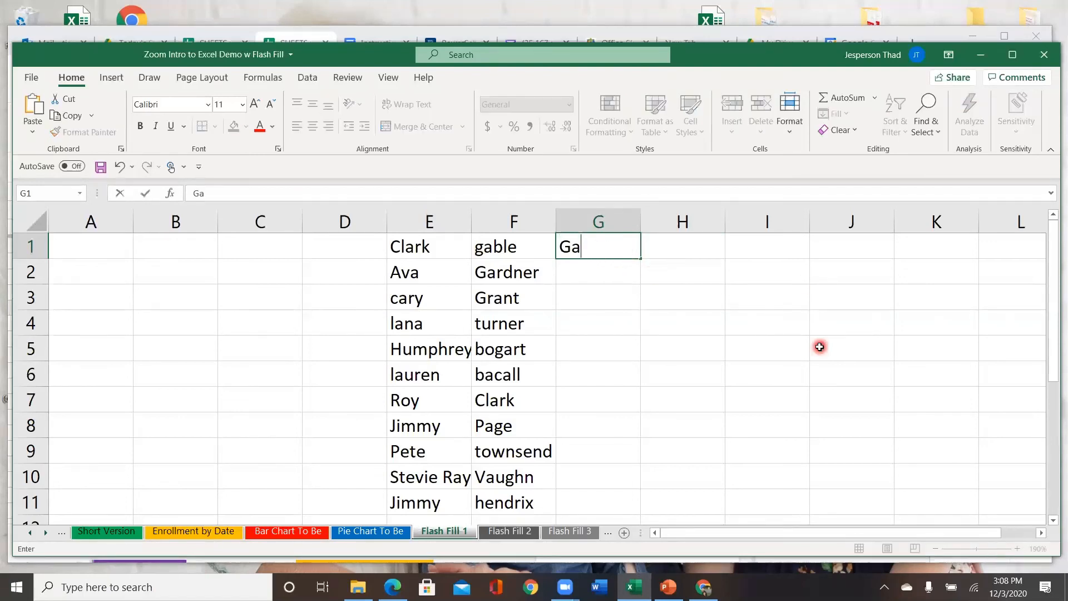
text(ble,)
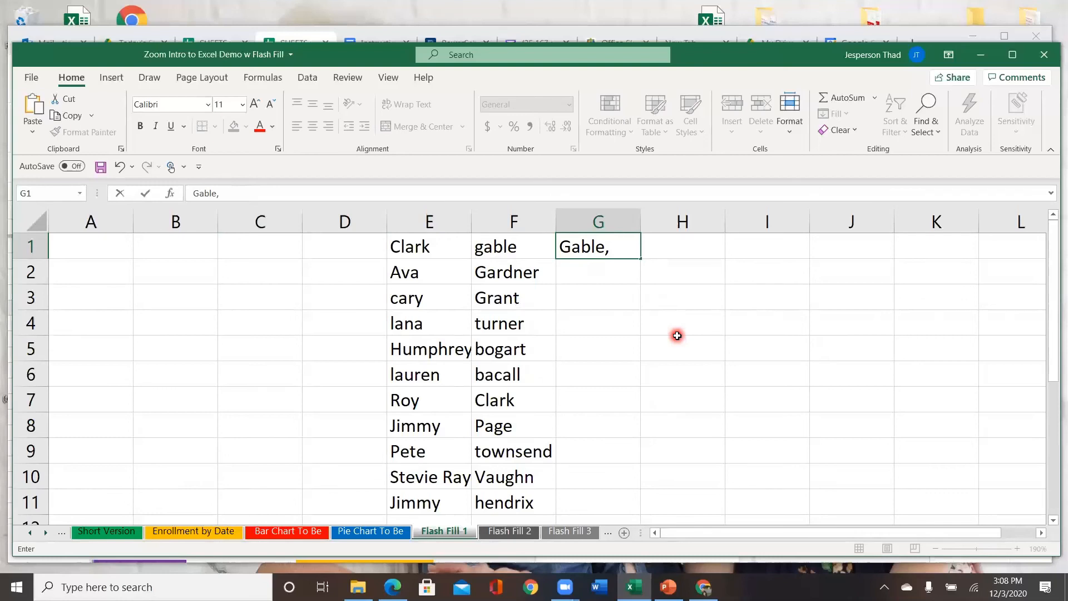
text(Clark)
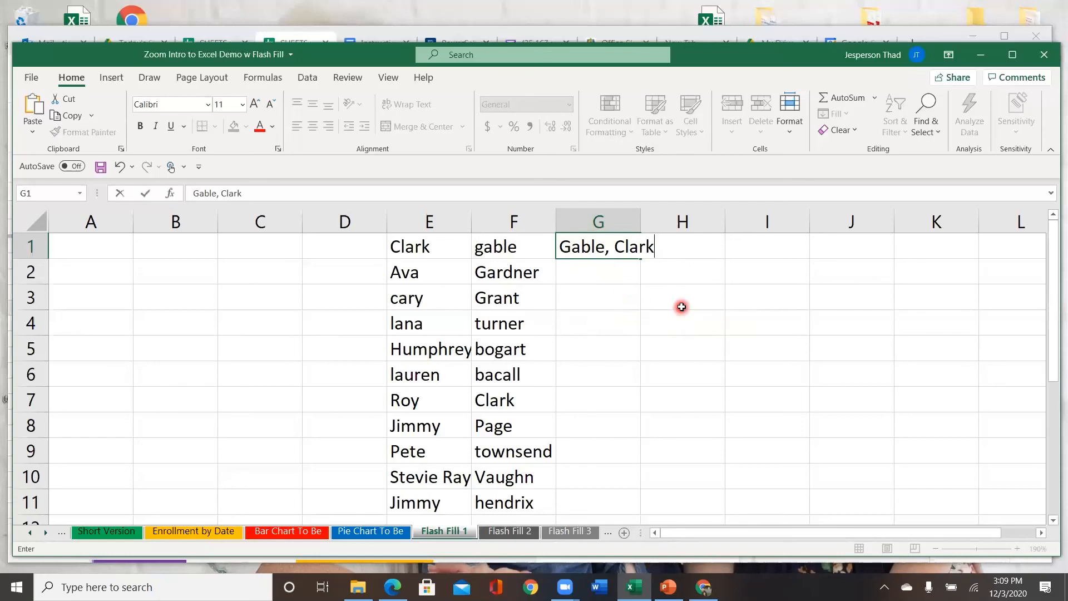
key(Return)
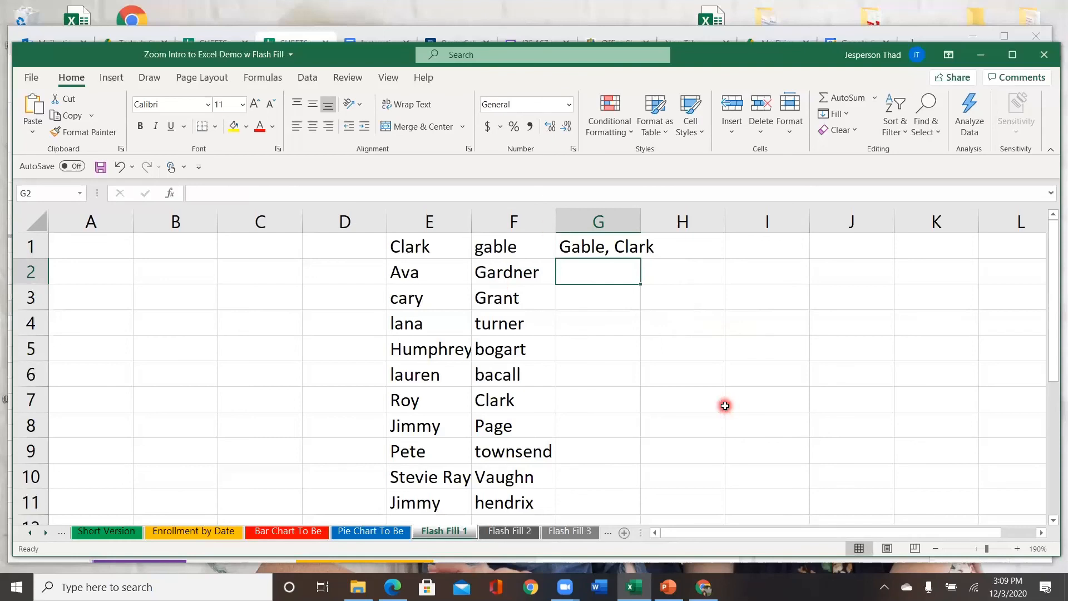
text(G)
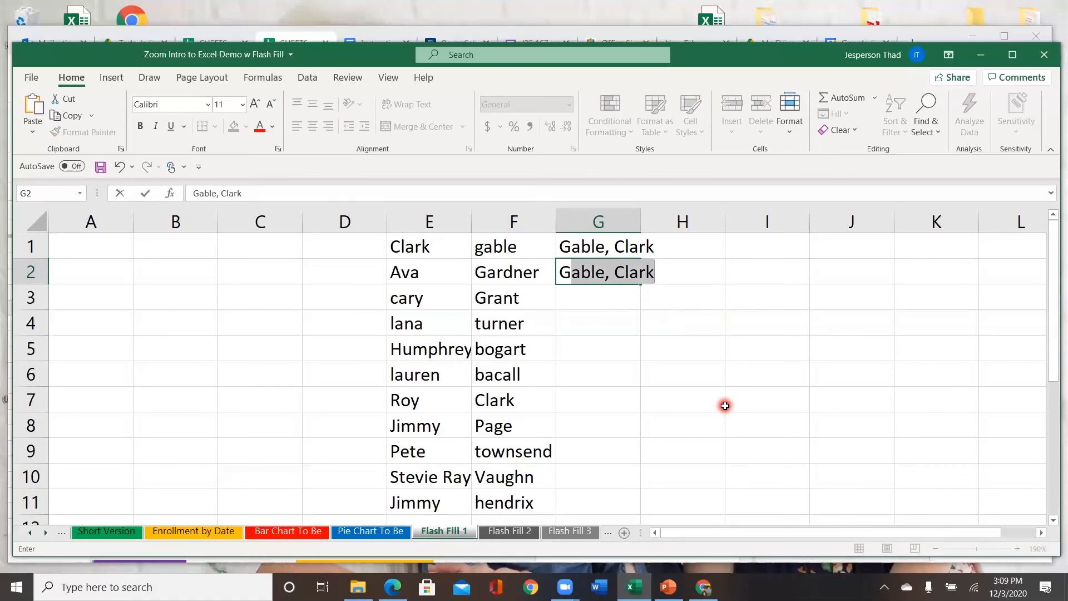
text(a)
text(r)
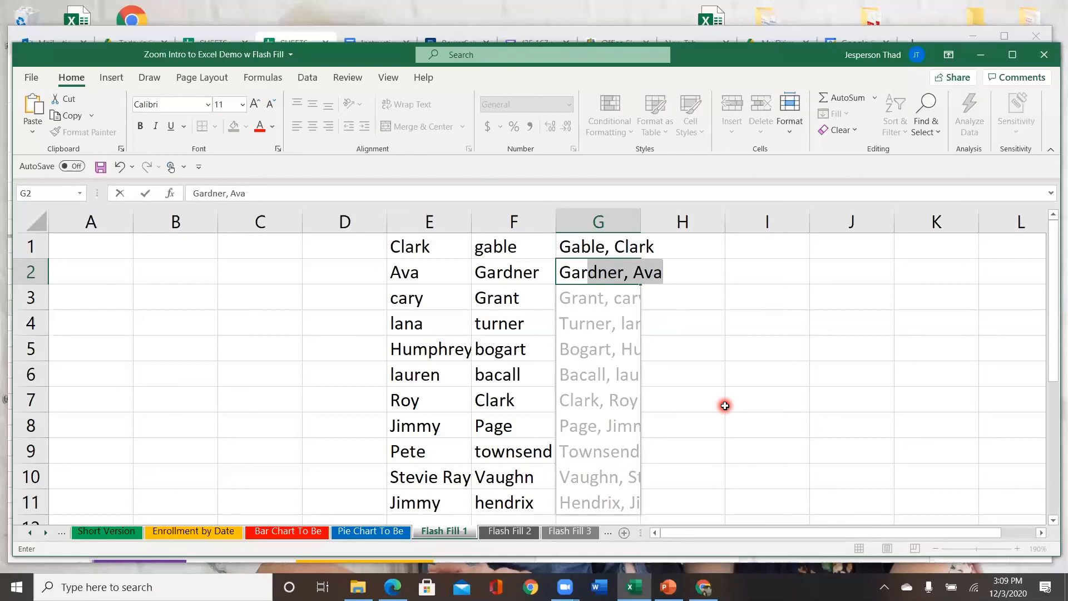
key(Return)
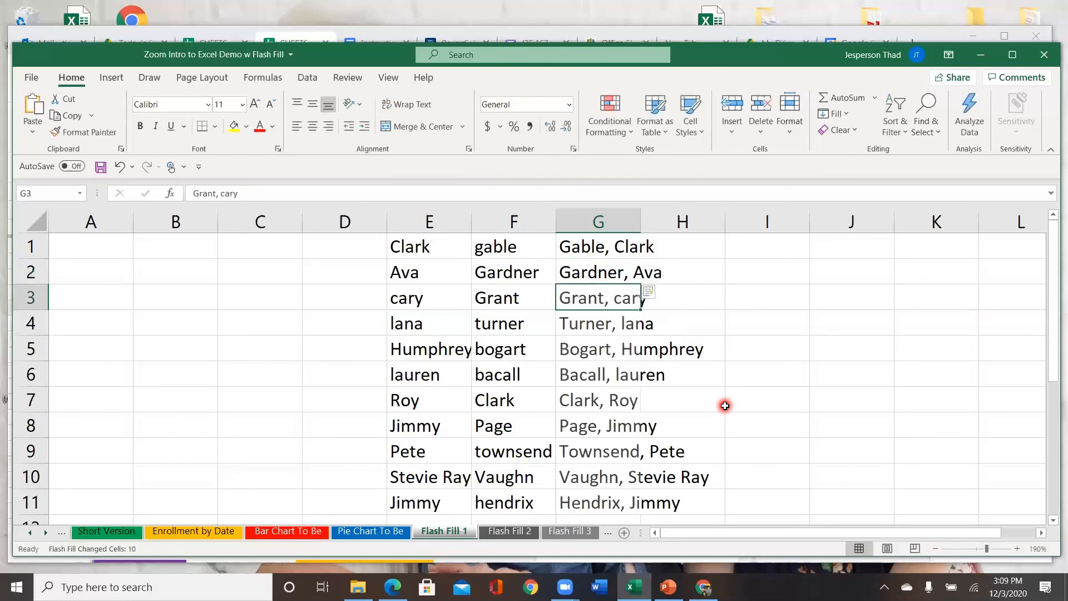
Widen column G on the Flash Fill 1 sheet until the longest combined name fits, and check the filled names.
drag(640, 219, 722, 223)
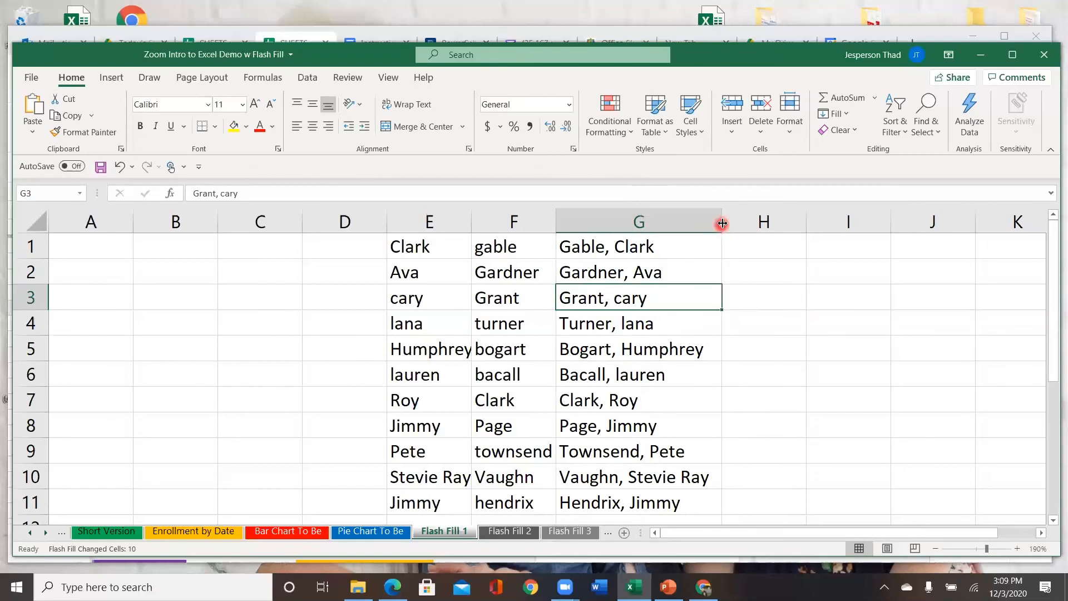
click(679, 248)
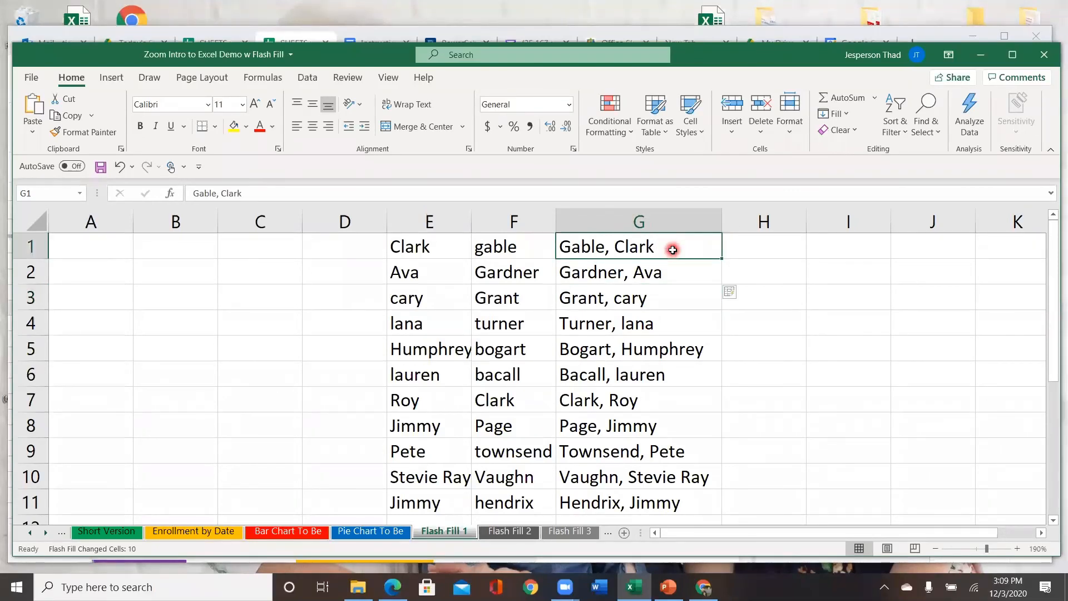
click(612, 375)
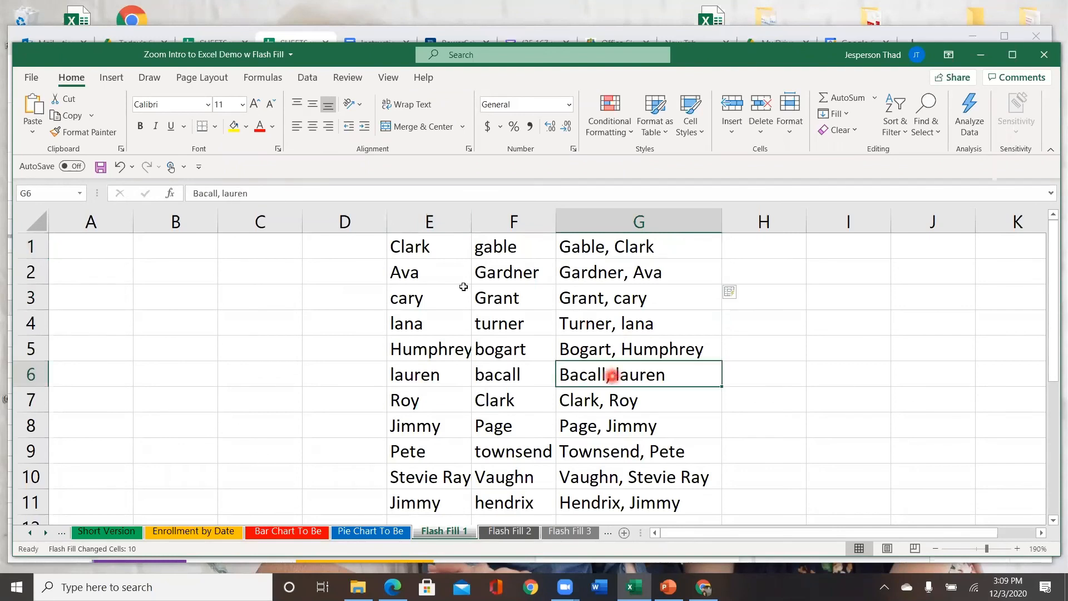
click(619, 428)
click(651, 477)
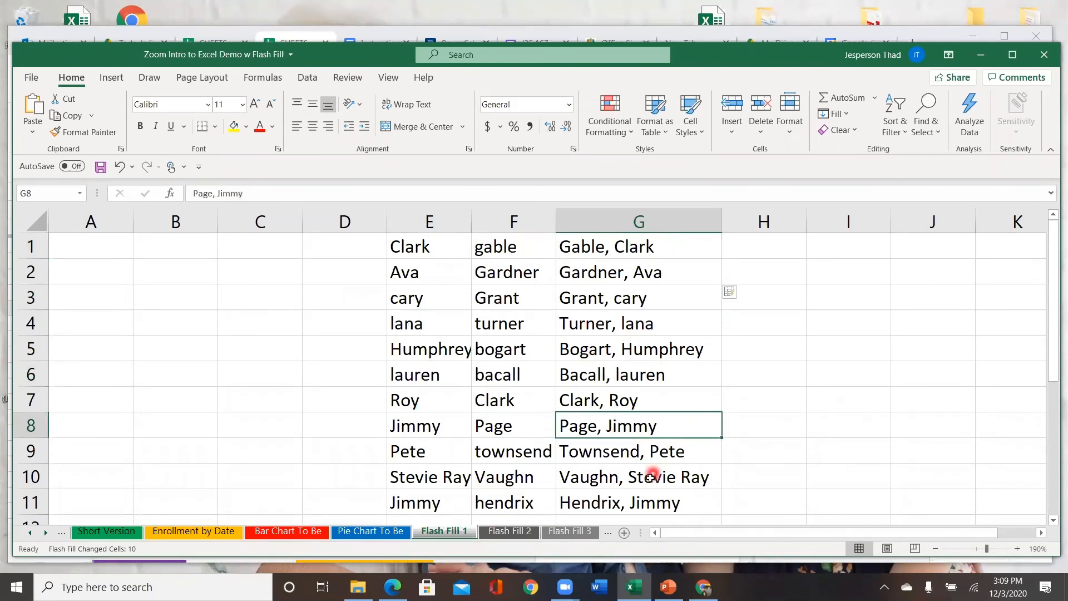
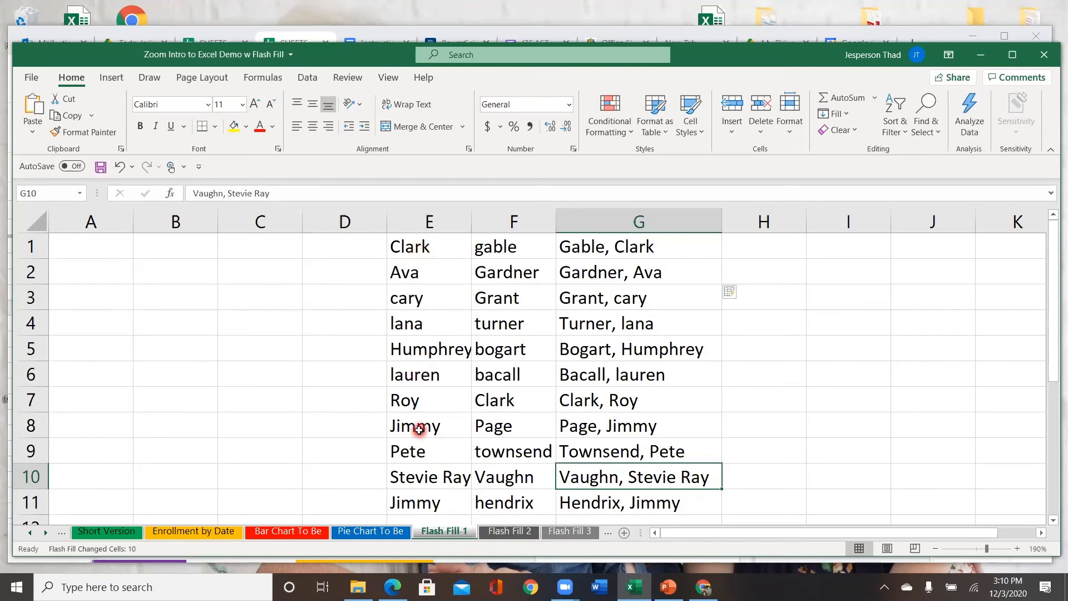
Capitalize the first name in cell G3 so it reads "Grant, Cary", and review the names in column G.
click(621, 301)
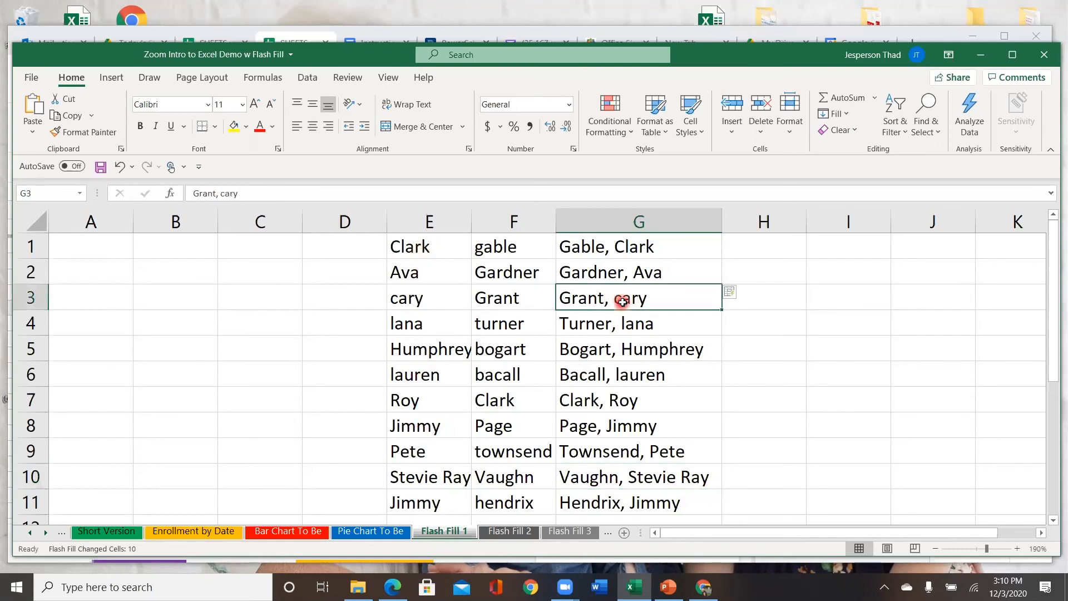
click(227, 193)
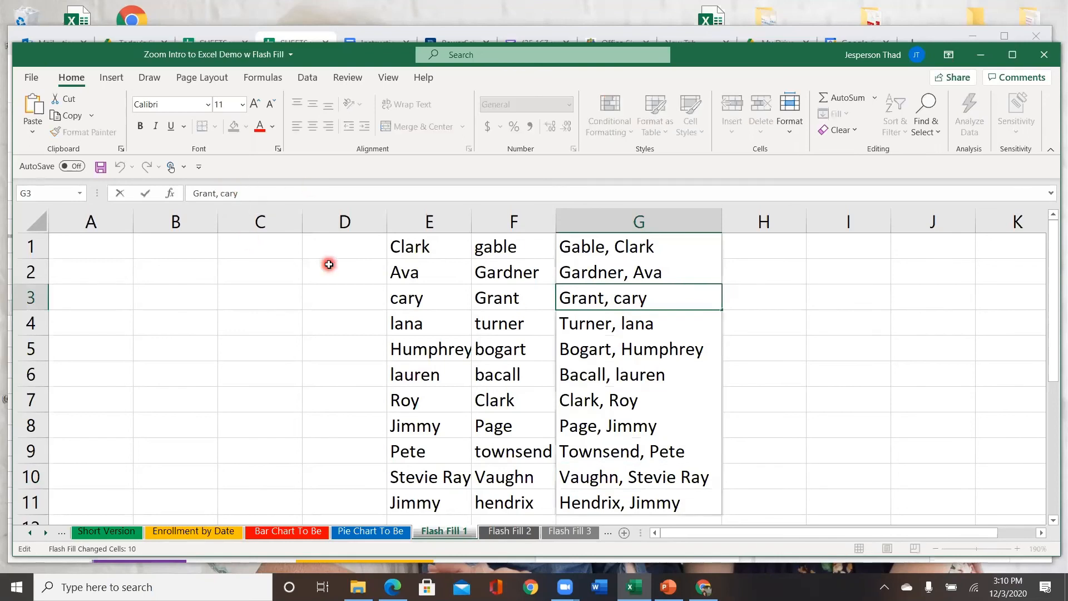
key(BackSpace)
text(C)
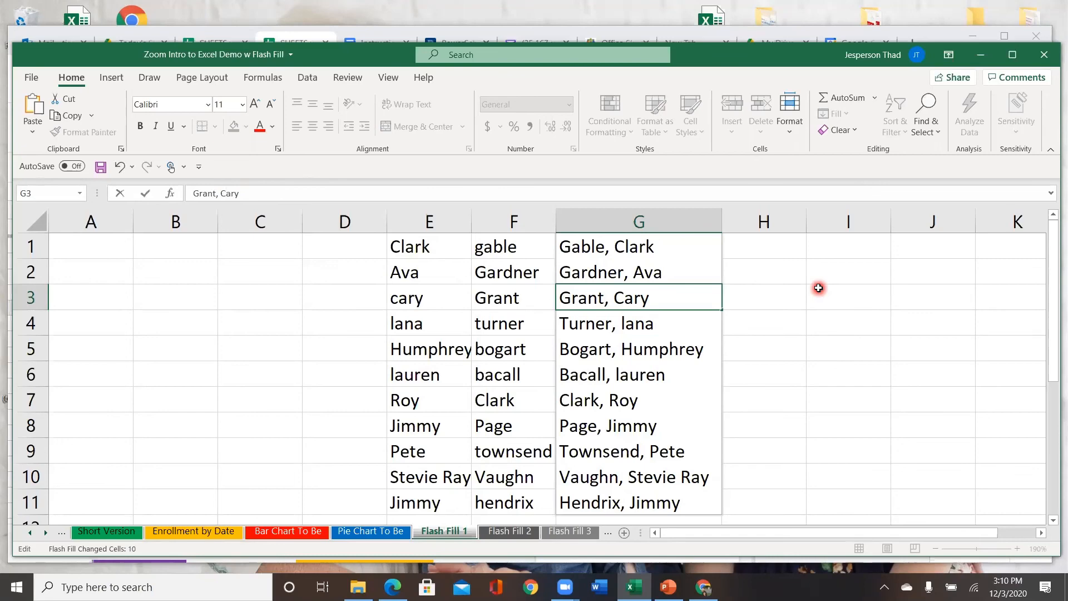
key(Return)
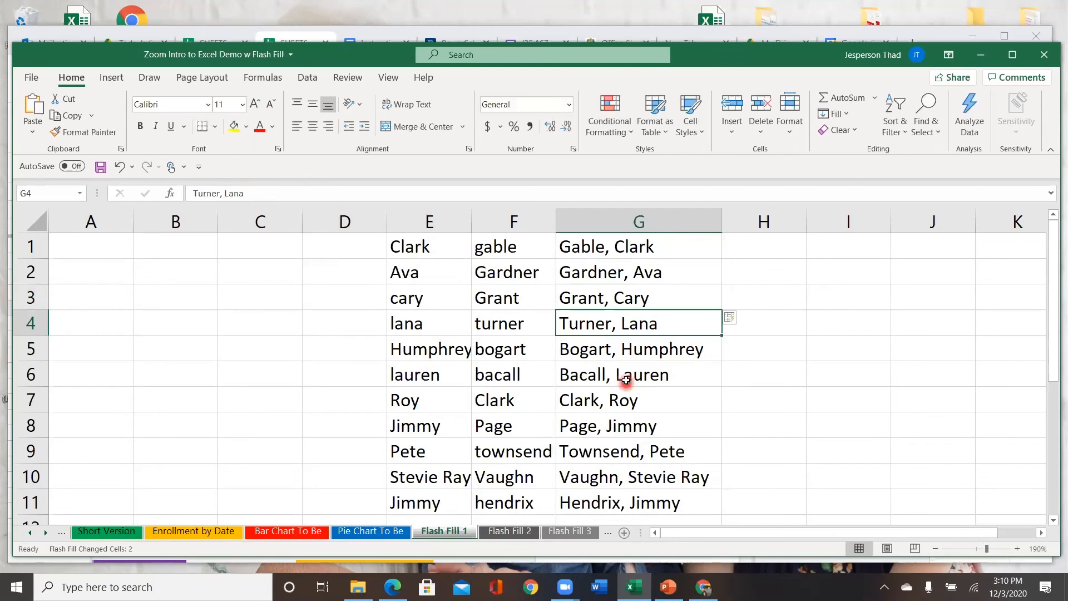
click(633, 304)
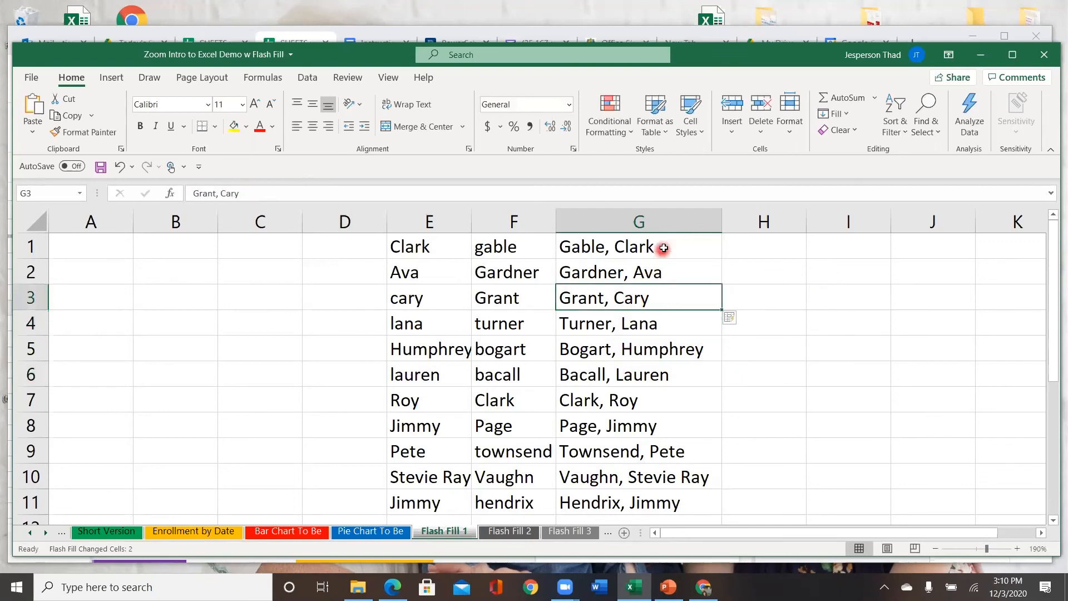
click(644, 256)
click(628, 281)
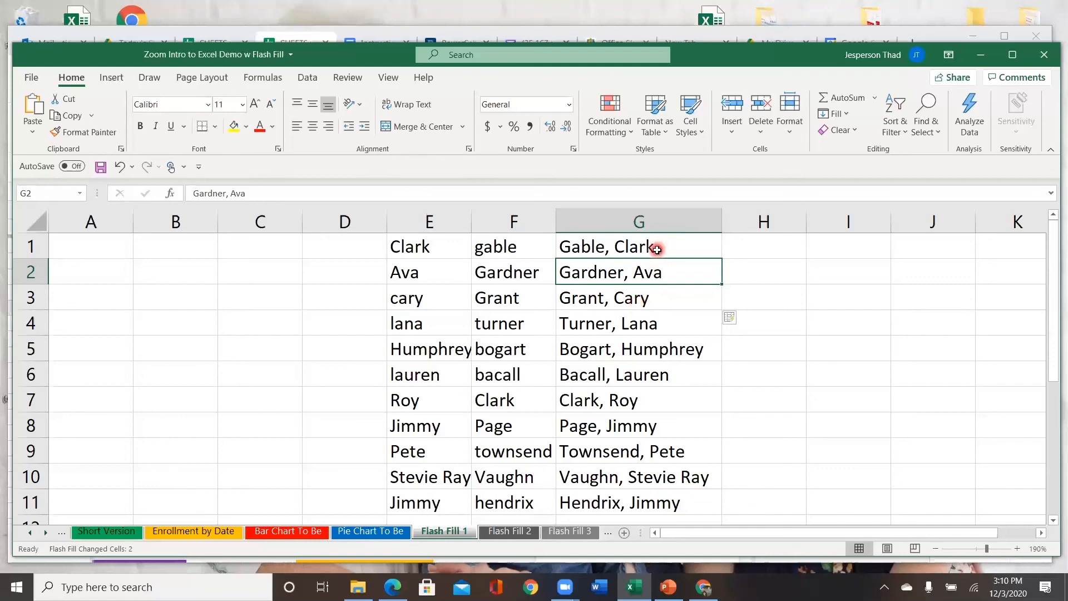
On the Flash Fill 2 sheet, enter "Gable" in B2 and "Gardner" in B3, accepting the Flash Fill suggestions for the remaining last names.
click(520, 537)
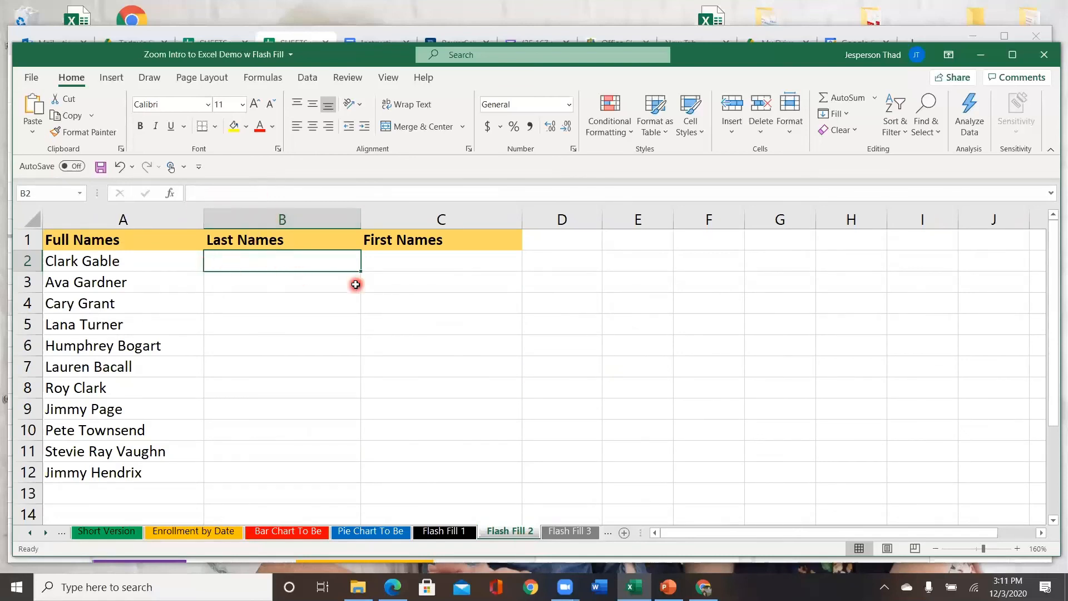
text(Gab)
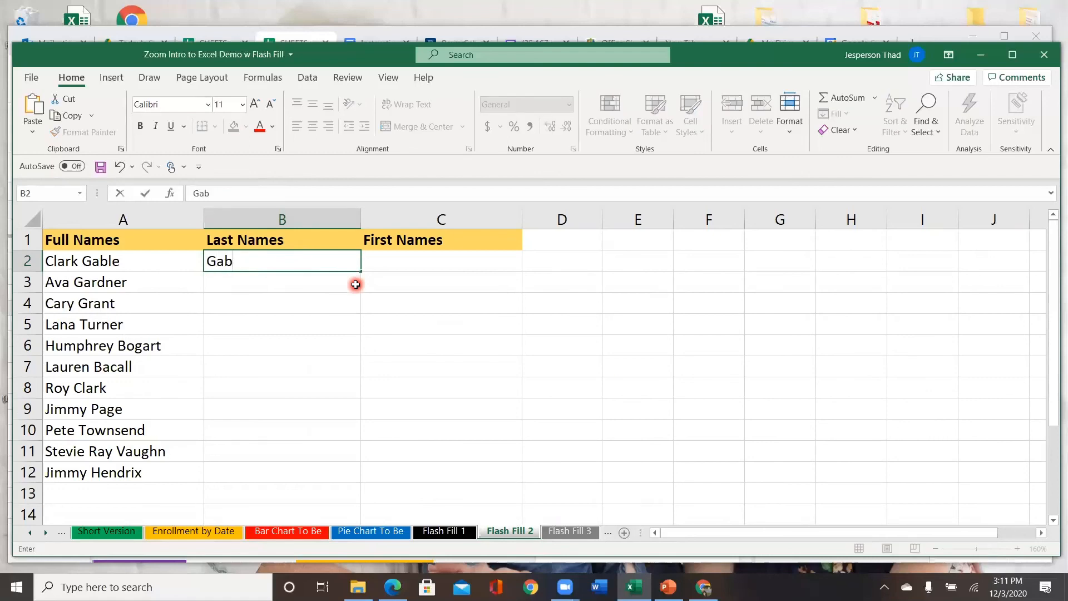
text(le)
key(Return)
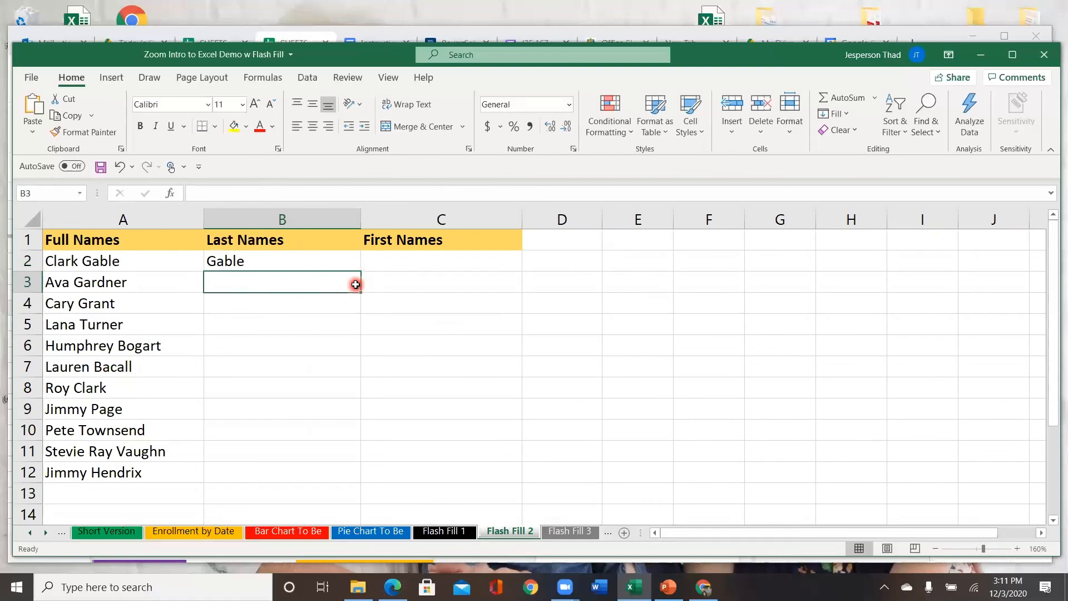
text(G)
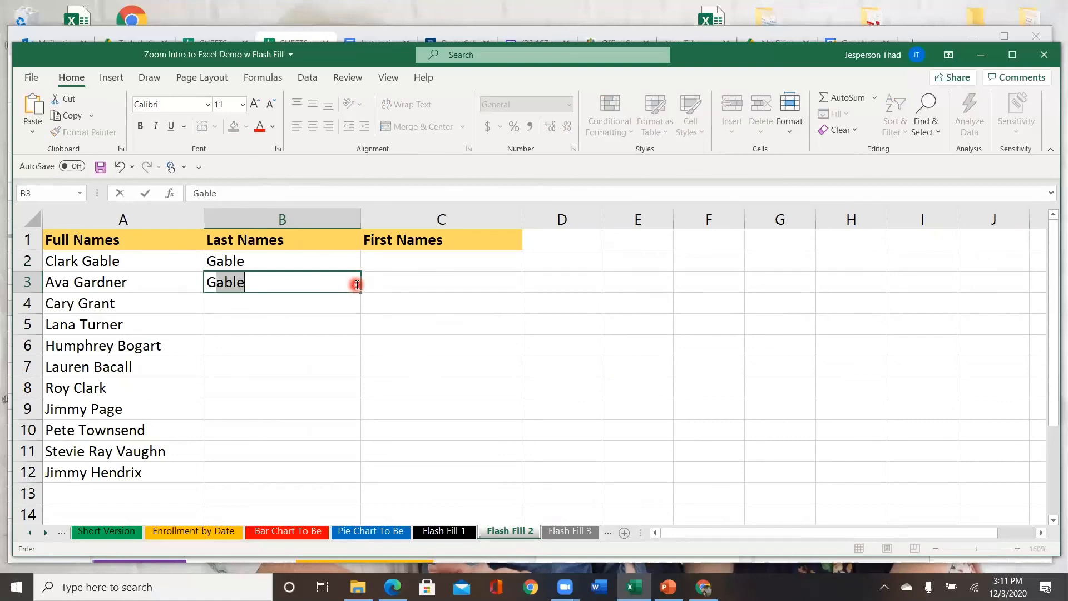
text(ardner)
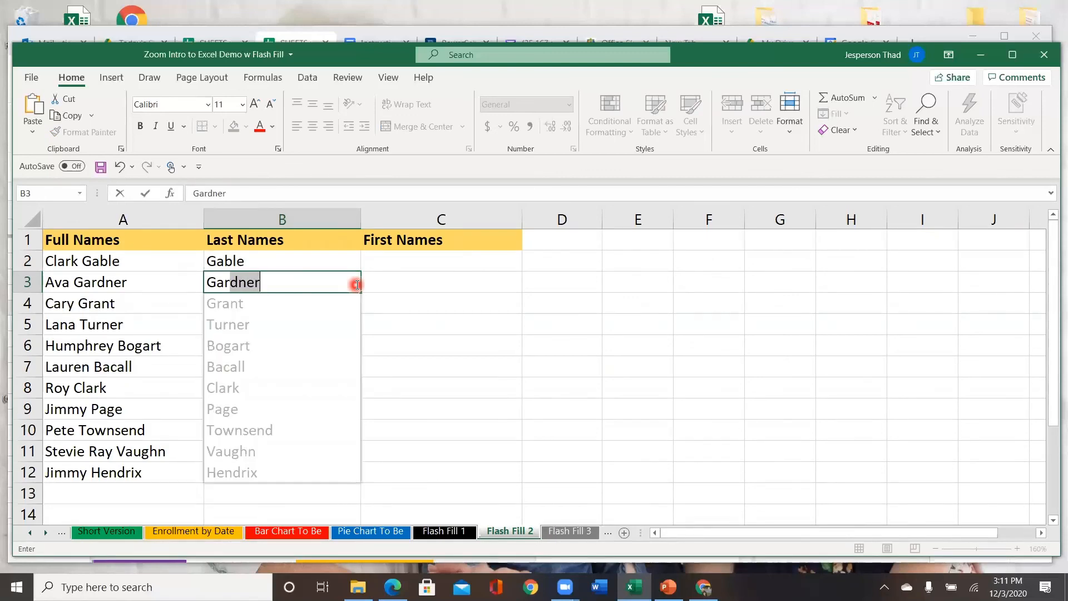
key(Return)
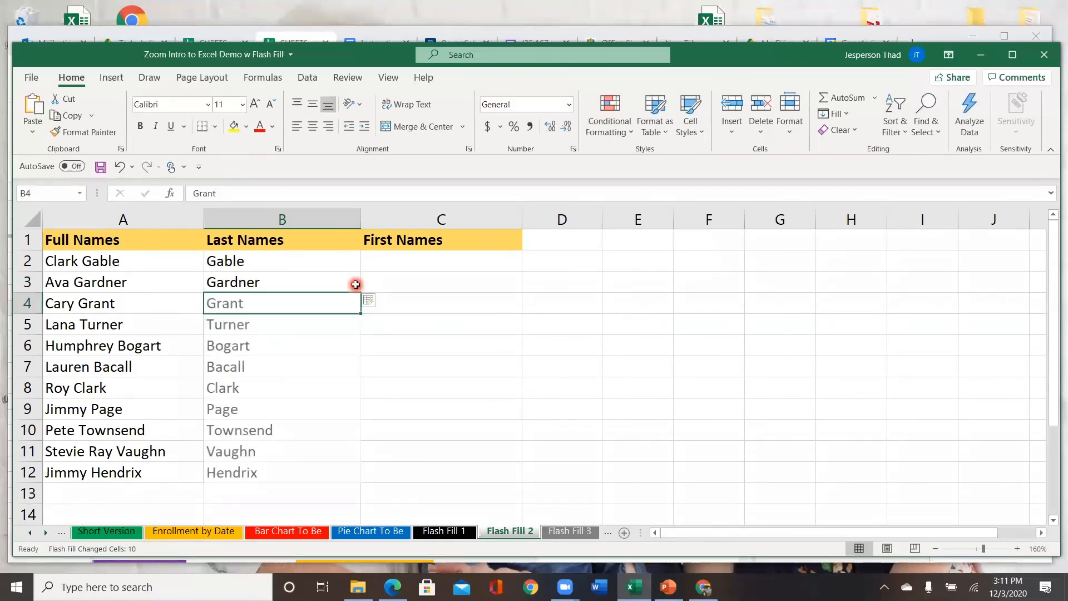
Examine the extracted last names in column B against the full names in column A.
click(282, 432)
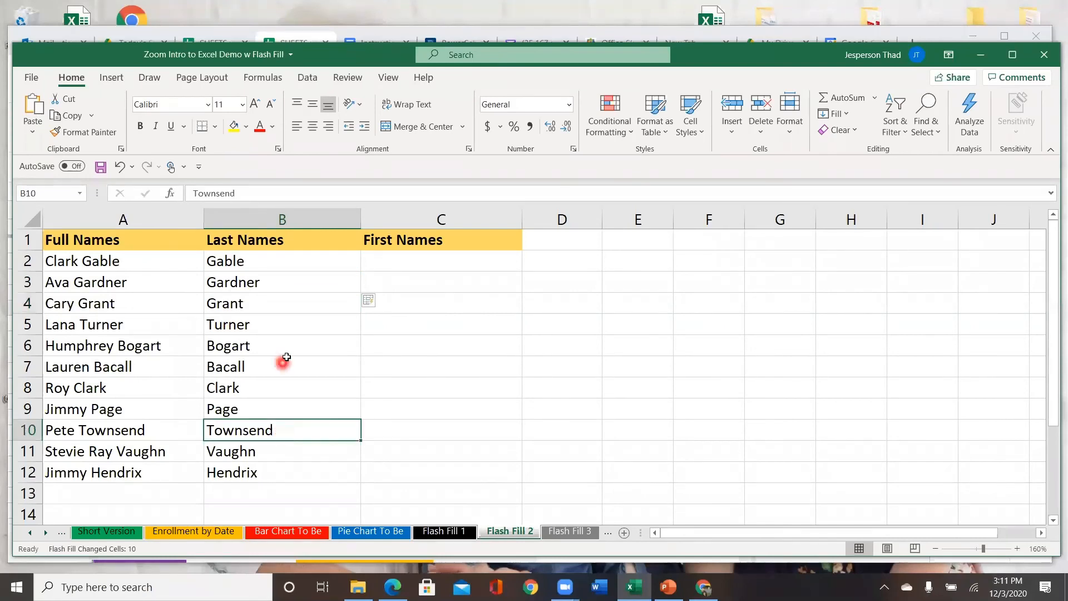
click(284, 387)
click(287, 345)
click(292, 305)
click(293, 276)
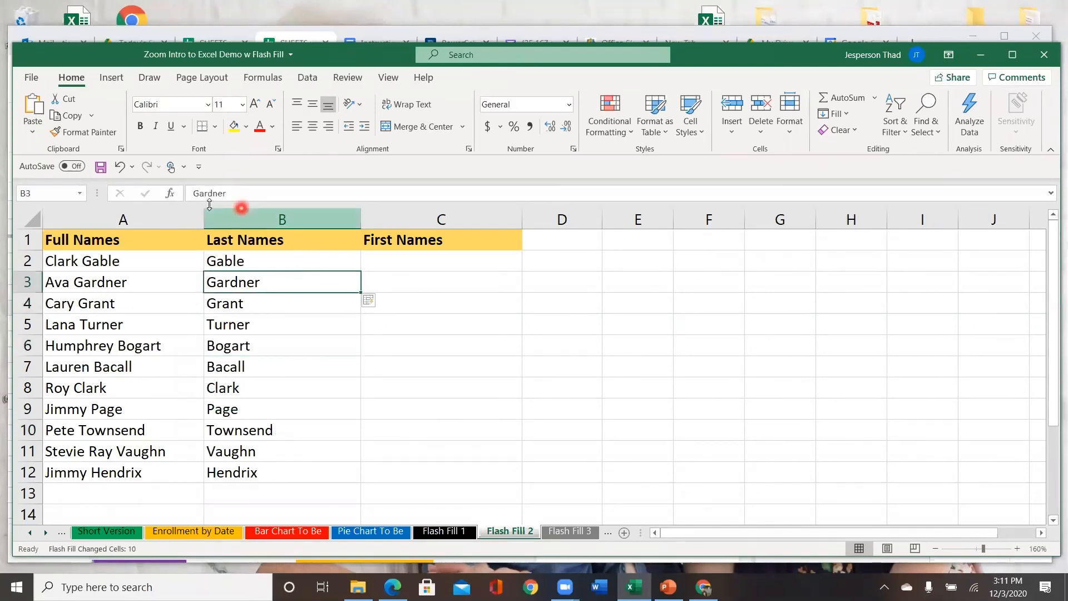
click(260, 261)
click(254, 355)
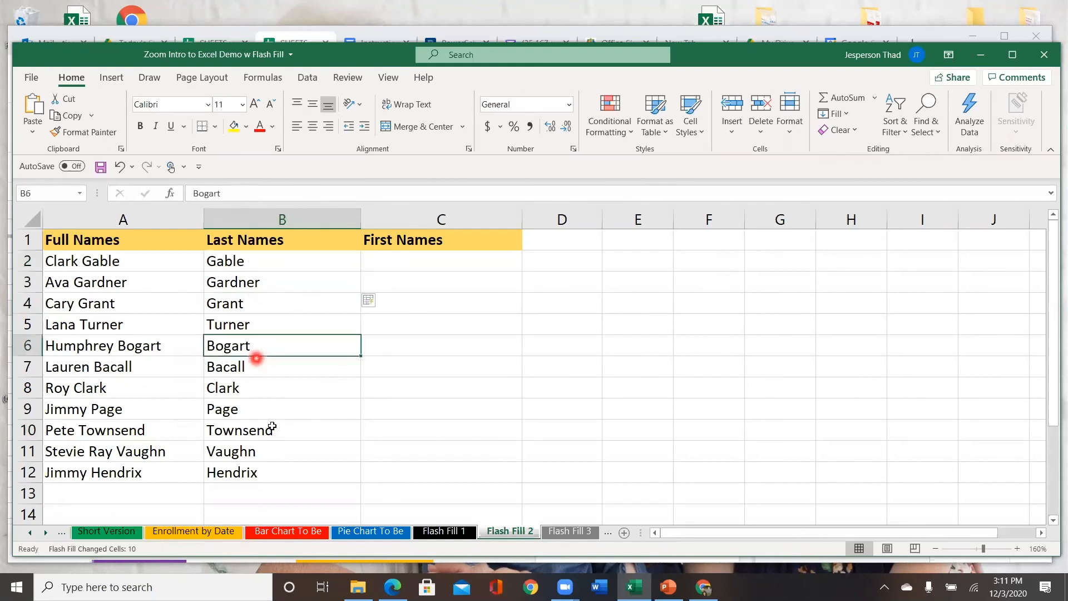
click(272, 429)
Enter "Clark" in C2 and "Ava" in C3, accepting the Flash Fill suggestions for the rest of the First Names column.
click(422, 259)
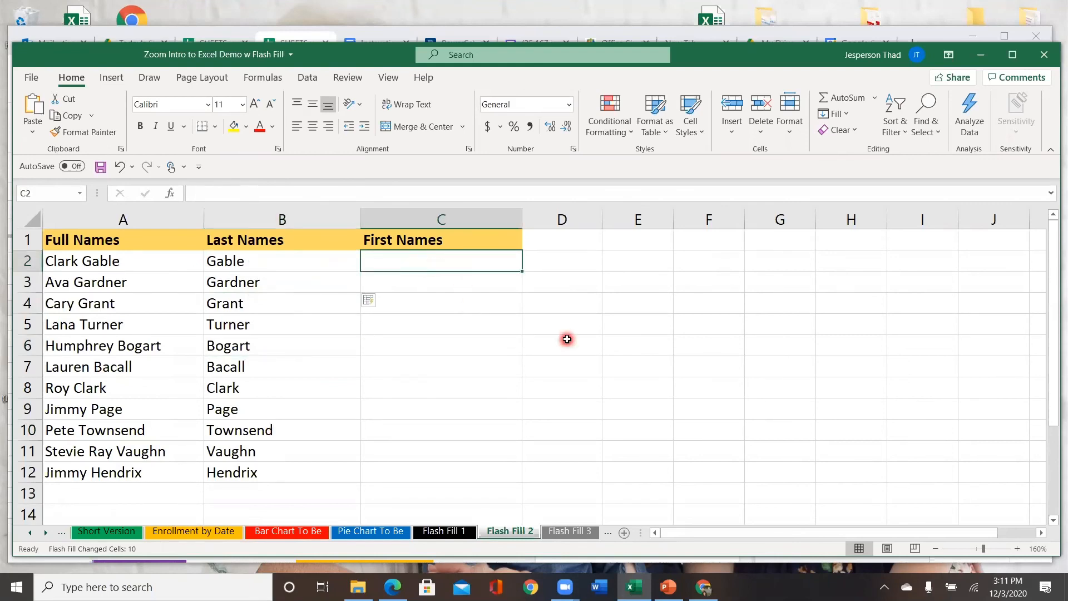
text(Cl)
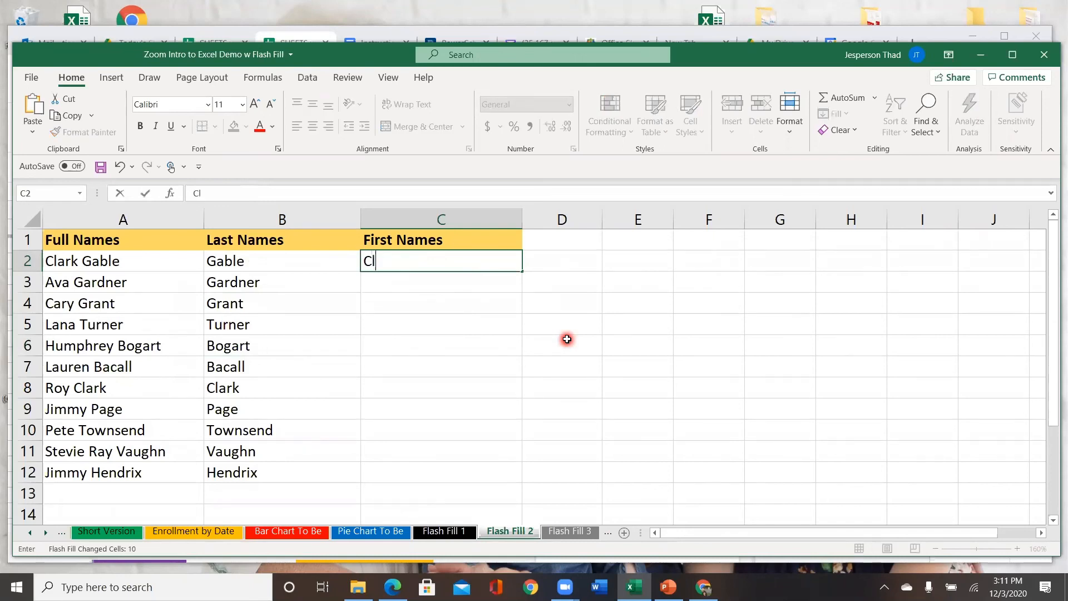
text(ark)
key(Return)
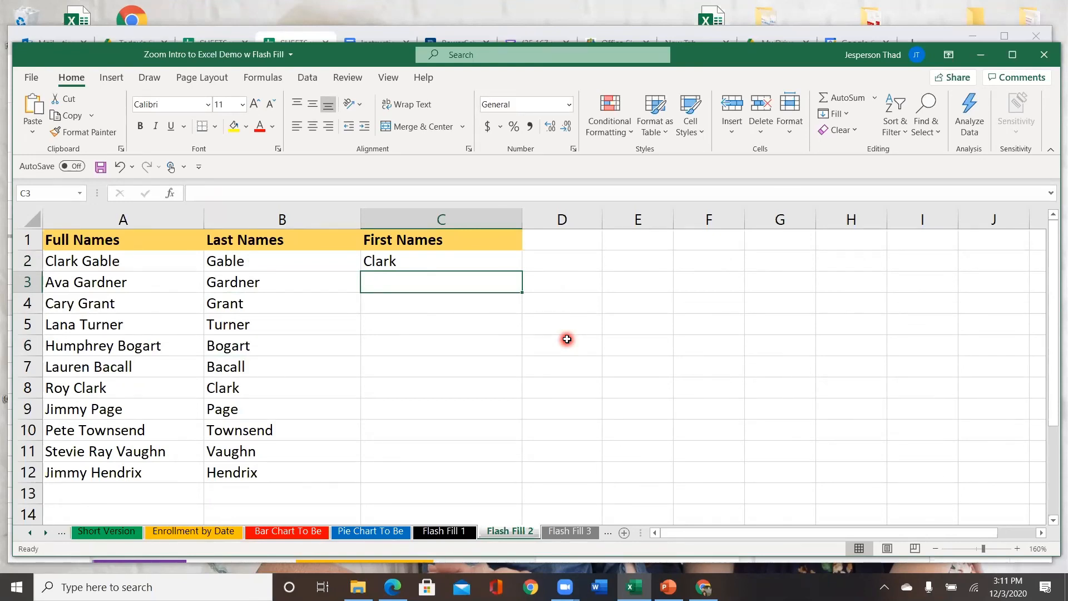
text(Ava)
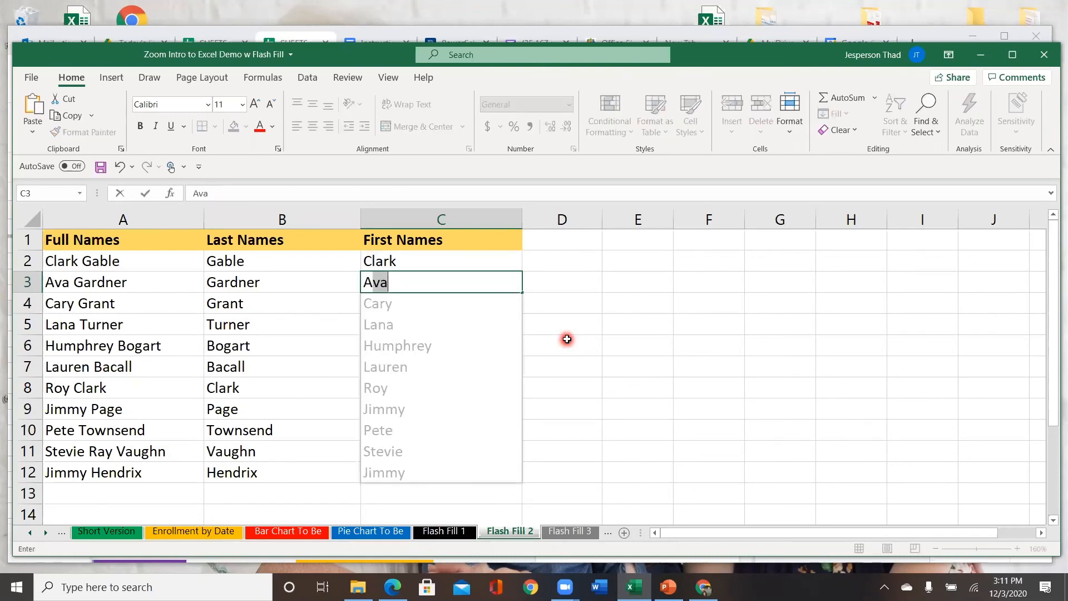
key(Return)
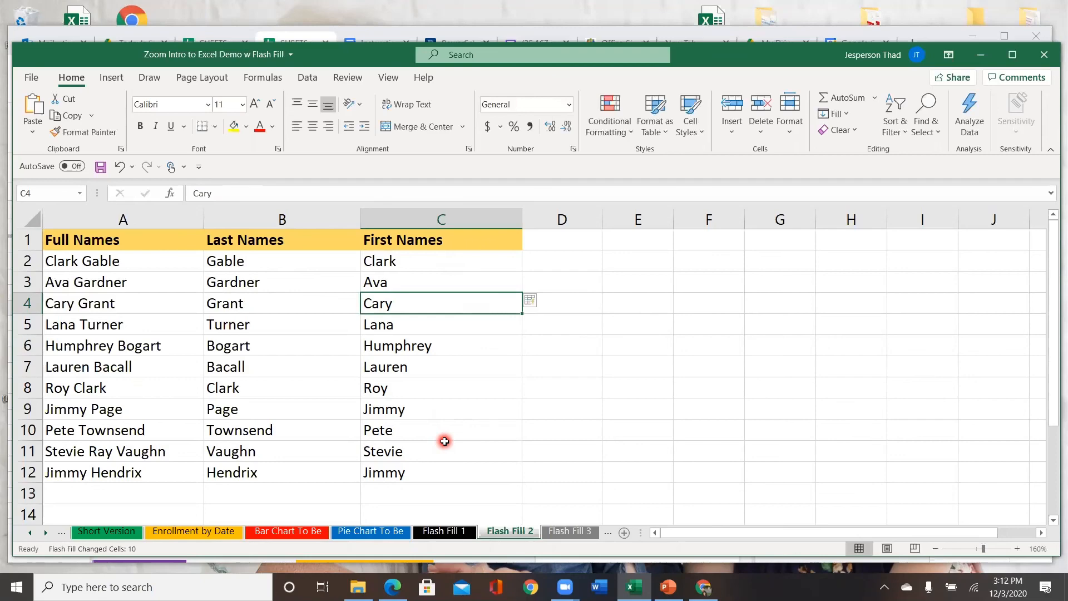
Open the Flash Fill 3 sheet and widen the empty column H beside Contact Person to about four times its width.
click(565, 533)
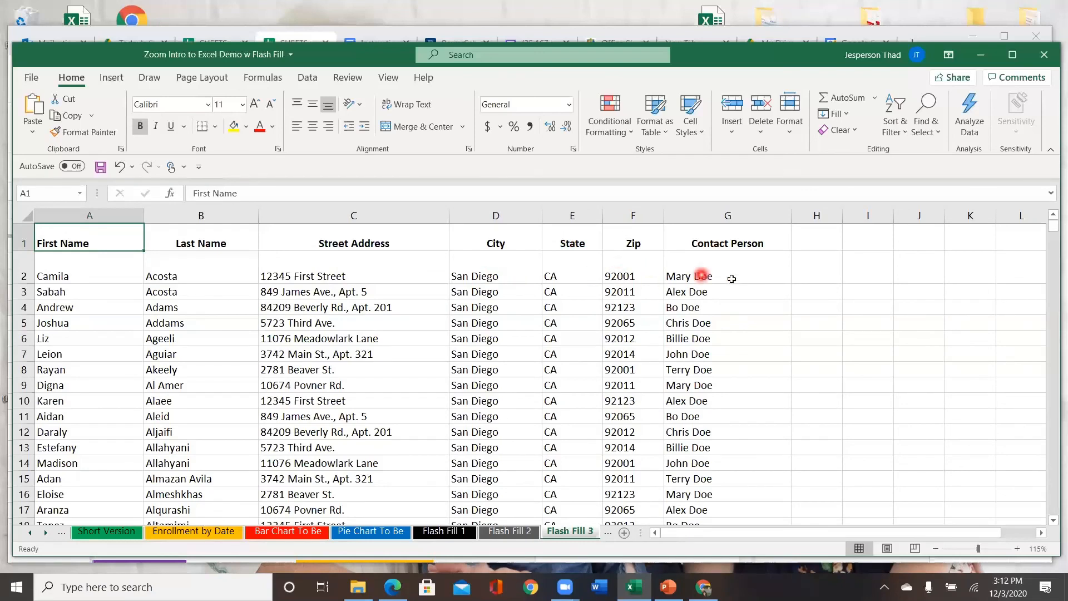
click(819, 274)
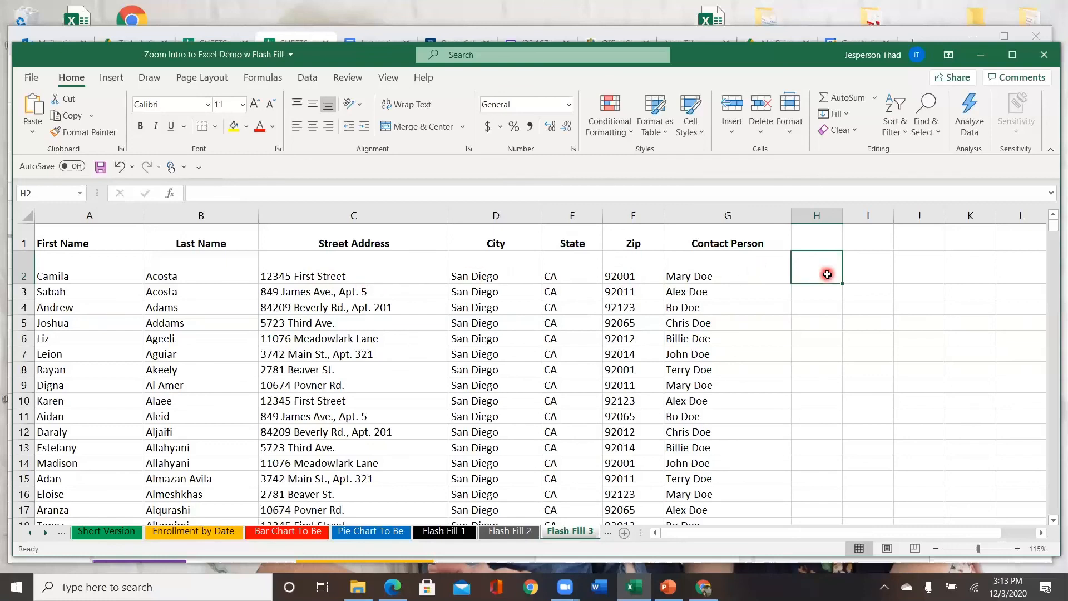
drag(843, 217, 989, 226)
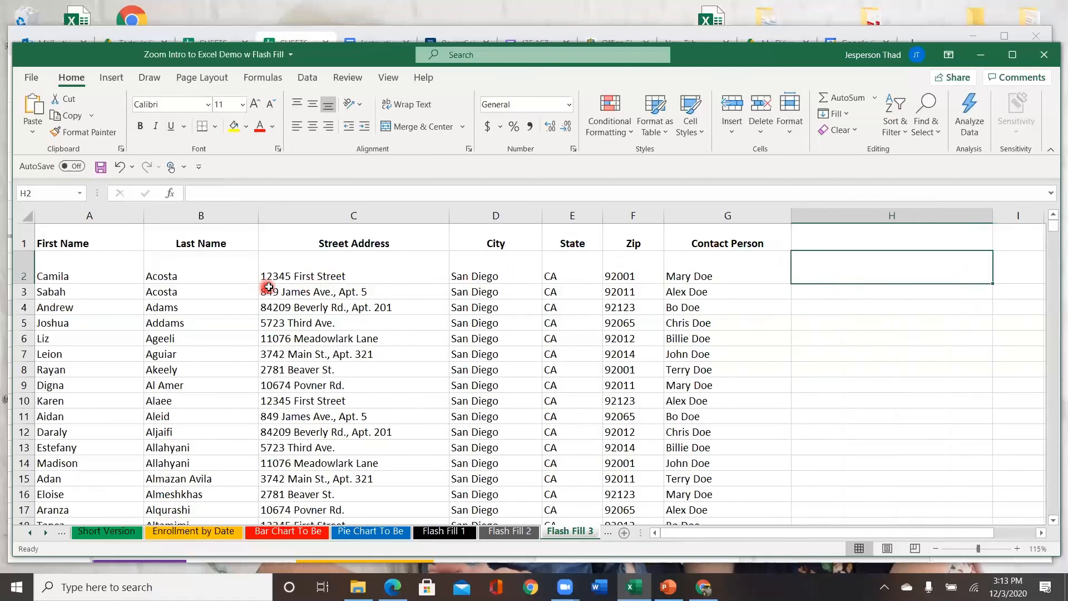
Enter row 2's full address in cell H2, combining street, city, state and zip with a comma only after the street.
text(1)
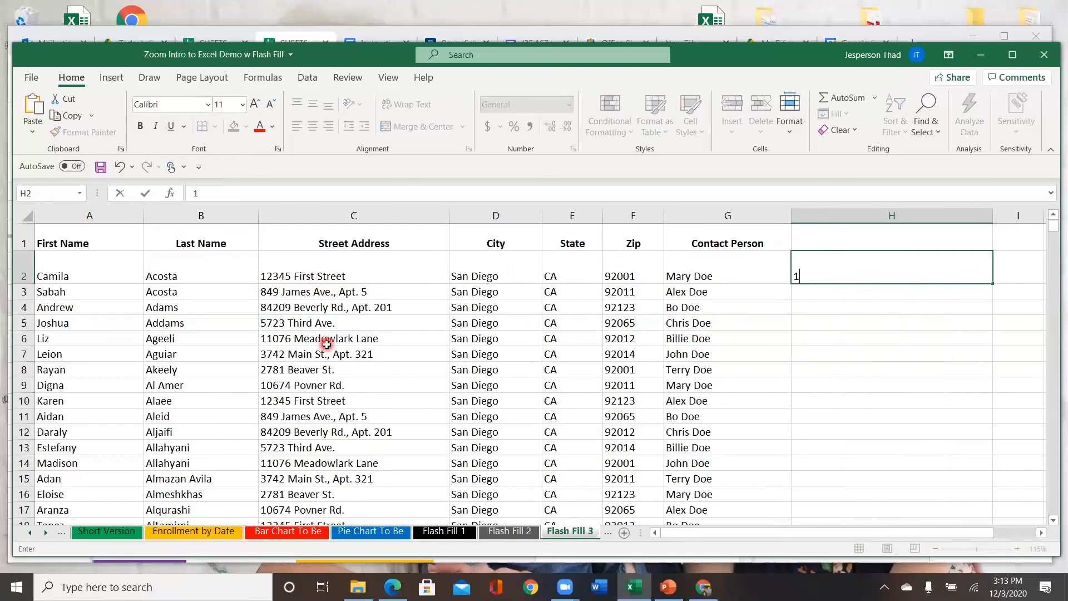
text(2345 First Street)
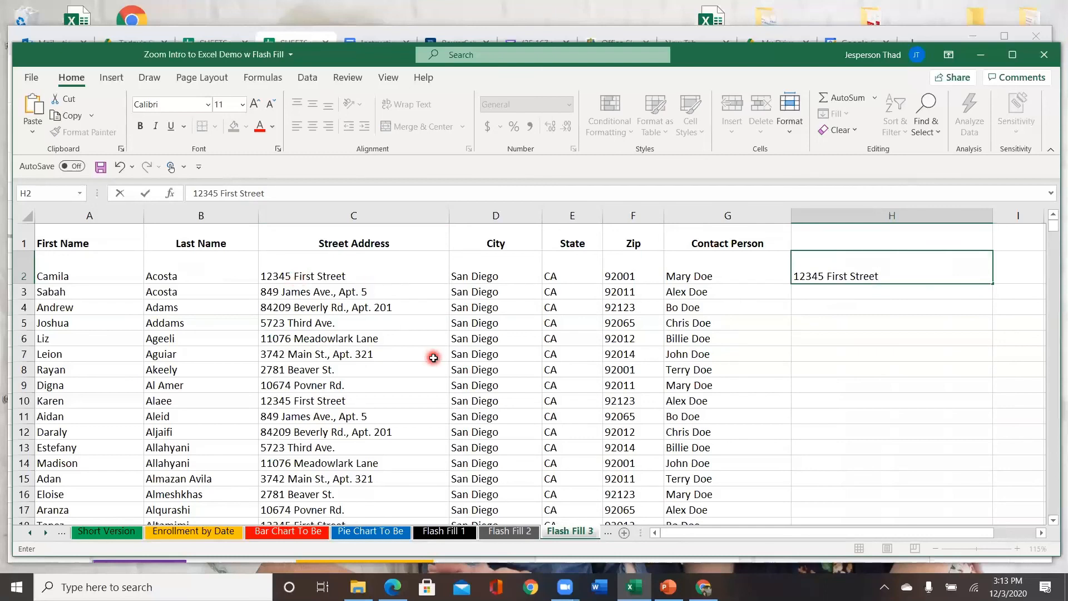
text(,)
text(San D)
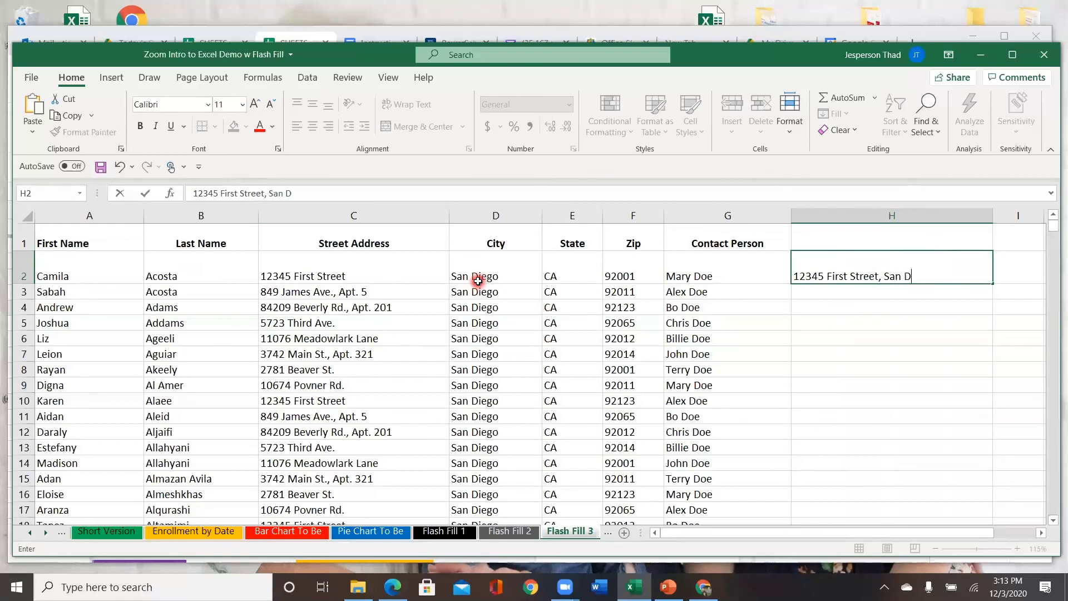
text(iego)
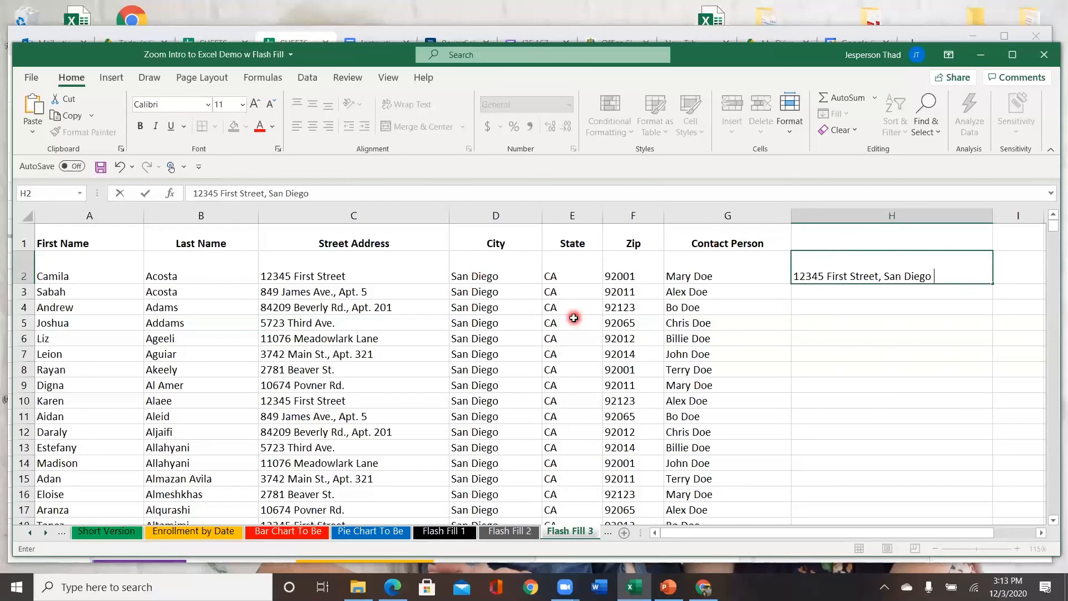
text( CA)
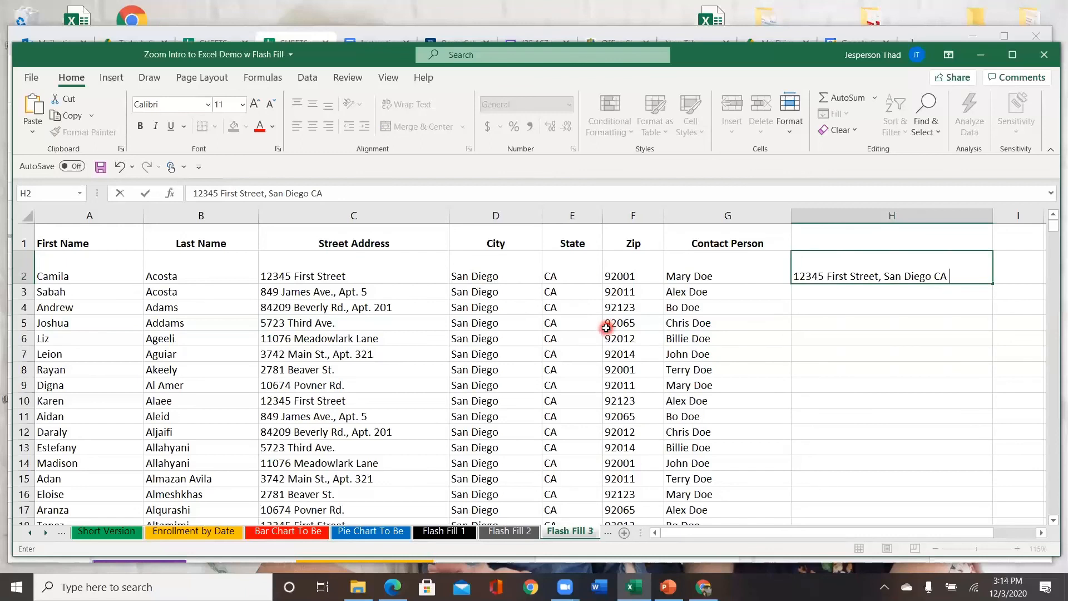
text( 92001)
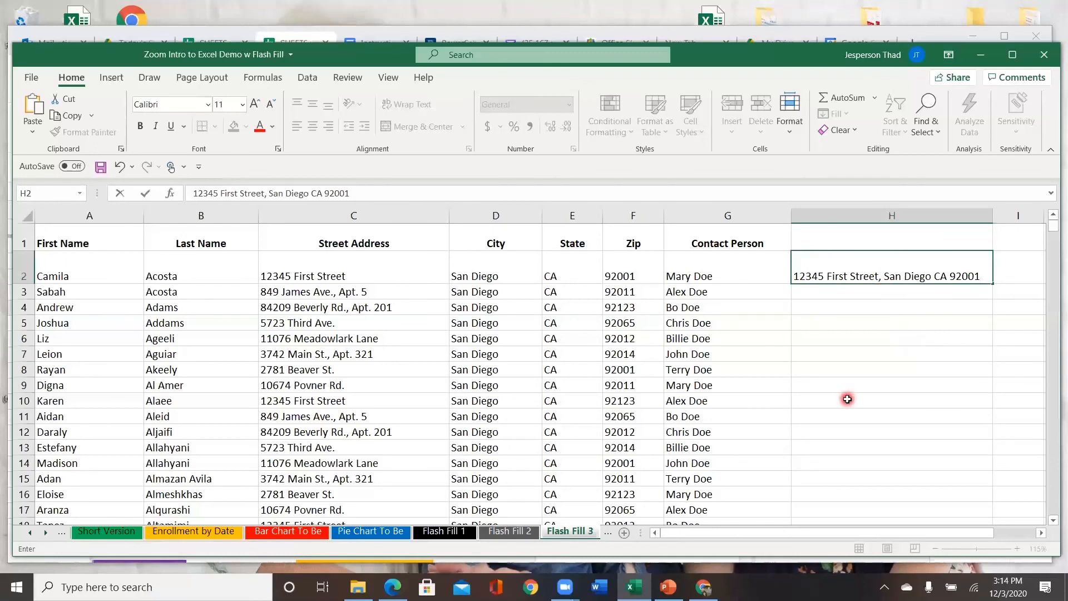
key(Return)
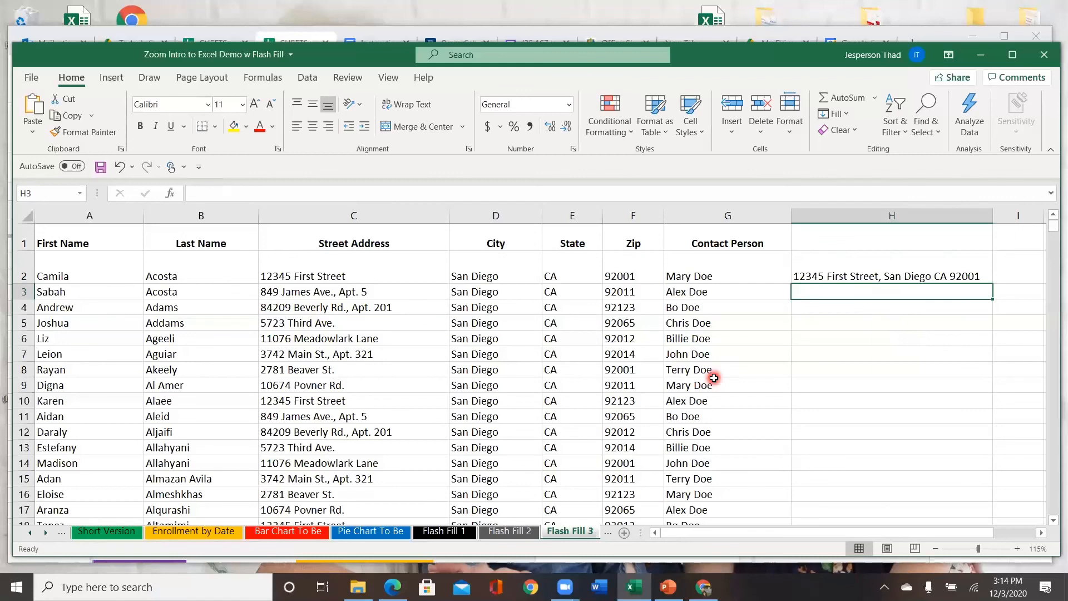
Enter row 3's full address in H3, accept the Flash Fill suggestions for the remaining rows, and widen column H to fit the combined addresses.
text(849 James Ave., Apt. 5, San Diego CA 92011)
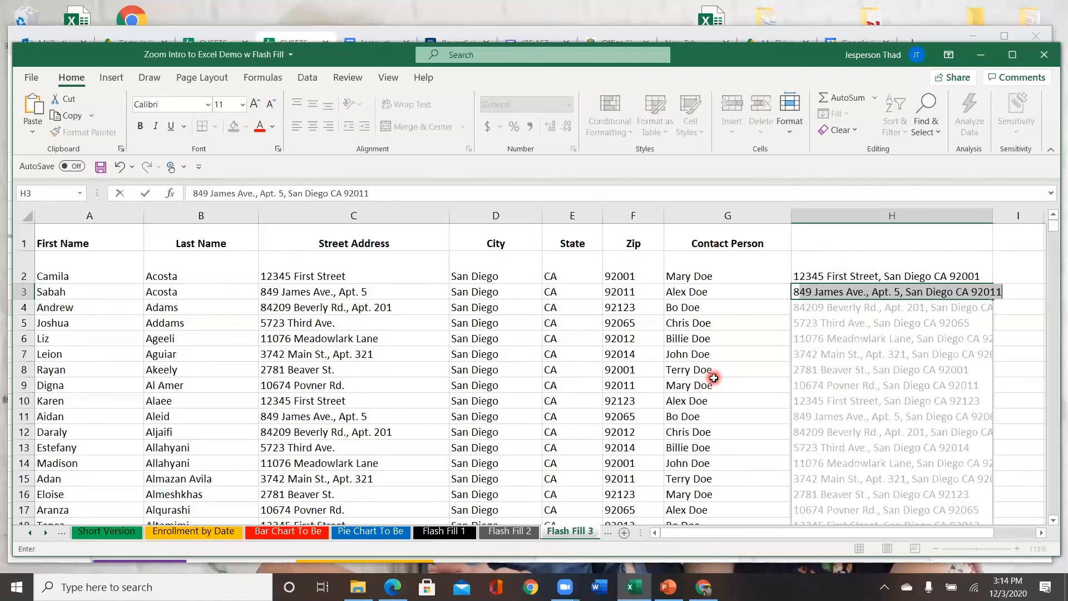
key(Return)
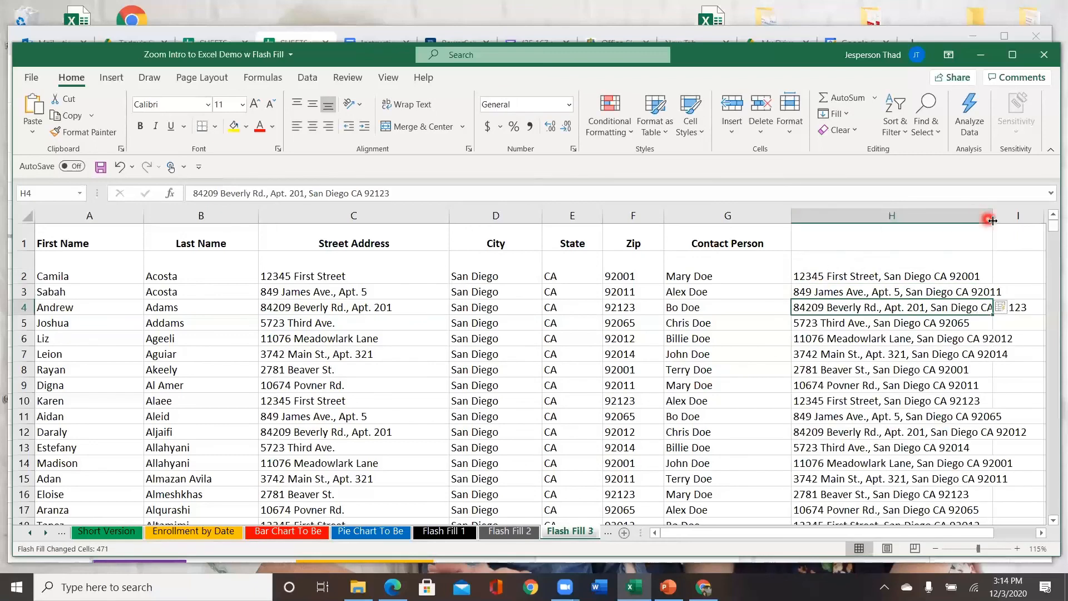
drag(992, 218, 1036, 225)
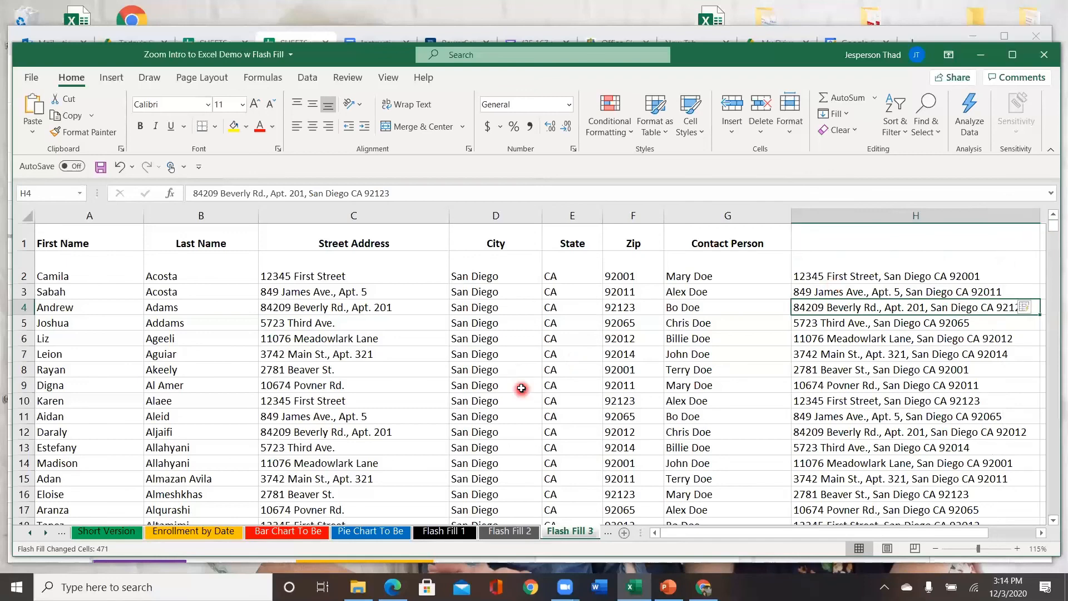
click(480, 371)
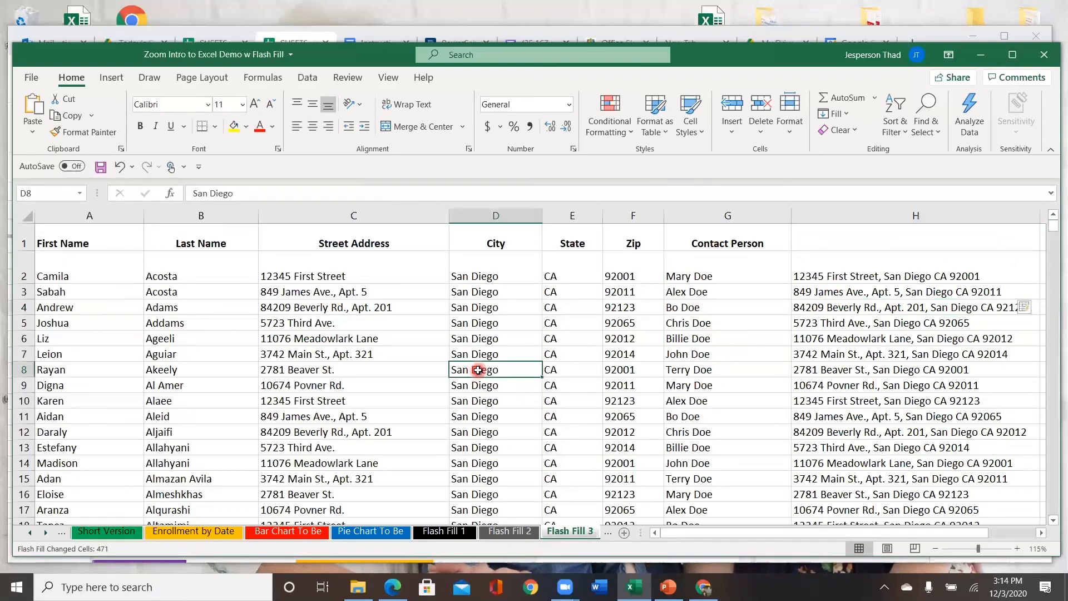
right_click(480, 372)
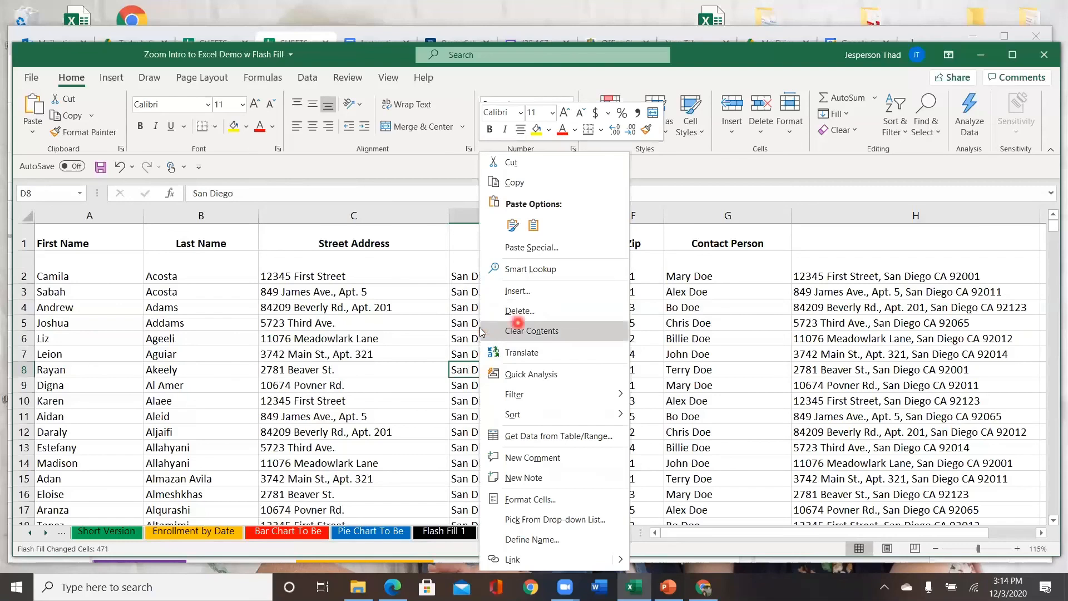
click(461, 331)
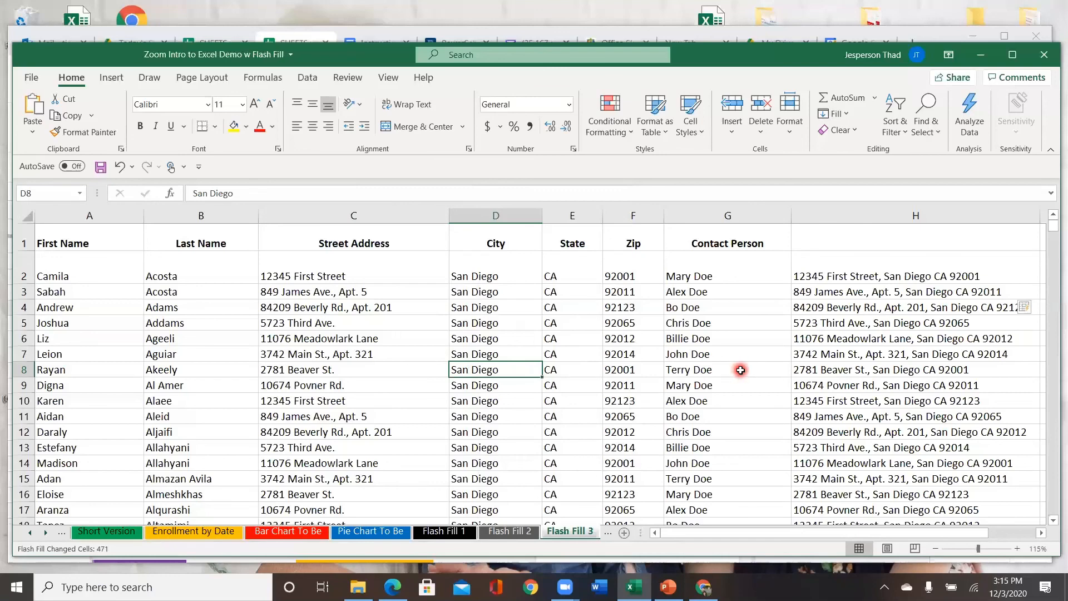
Examine the combined addresses in column H against the separate address columns, down to the end of the list.
scroll(740, 370, down, 2)
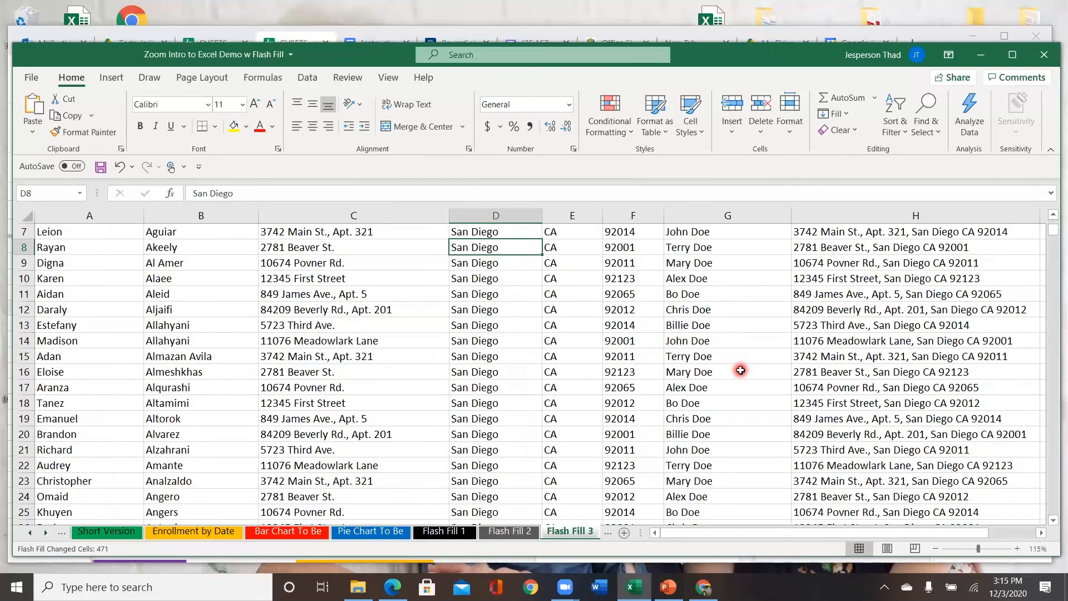
scroll(741, 369, up, 2)
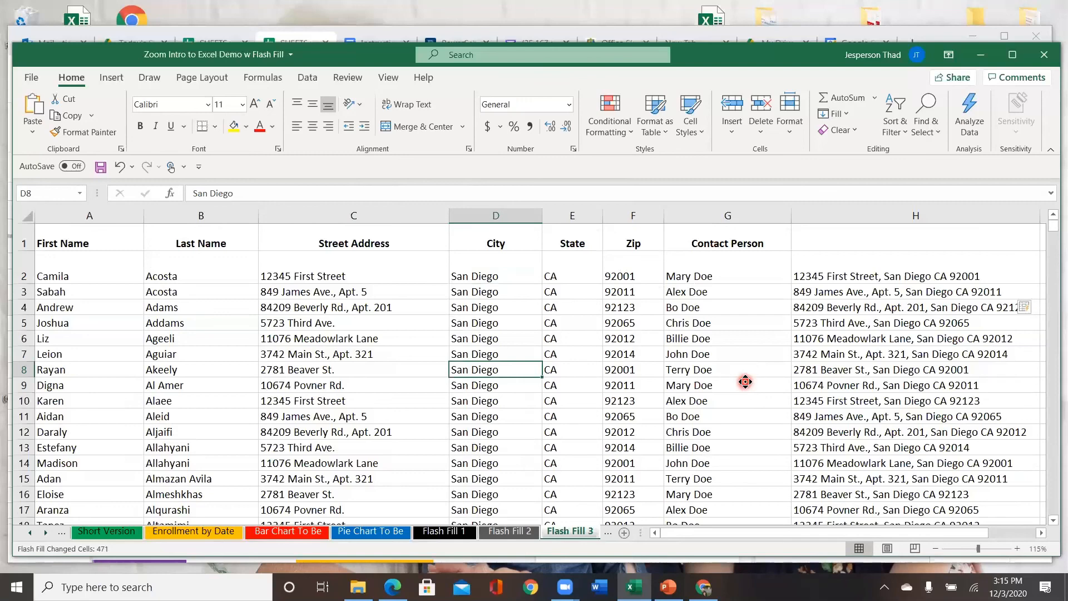
scroll(745, 381, right, 2)
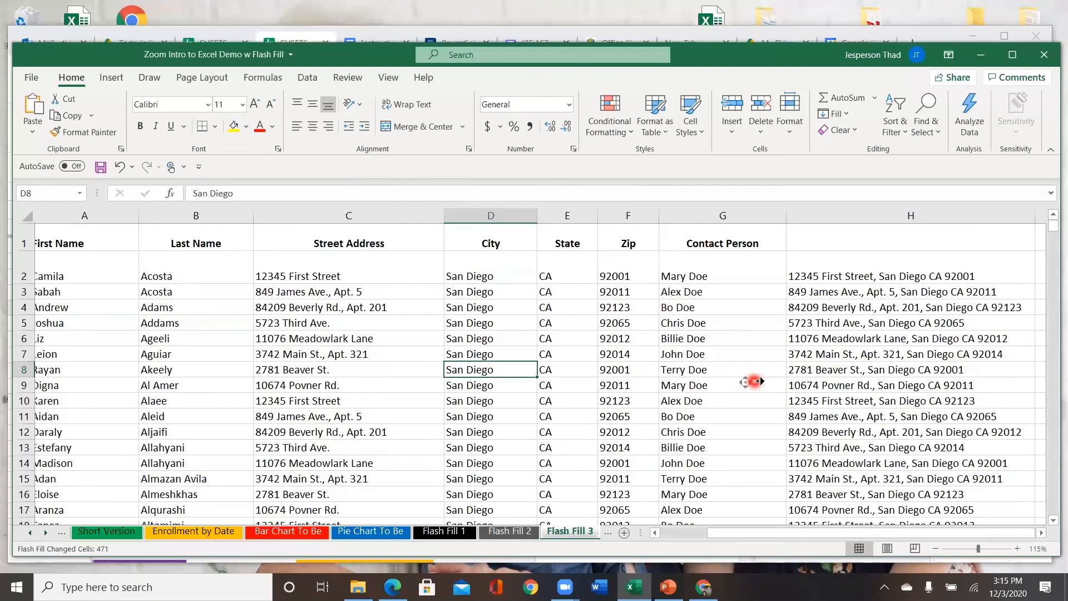
scroll(745, 381, right, 3)
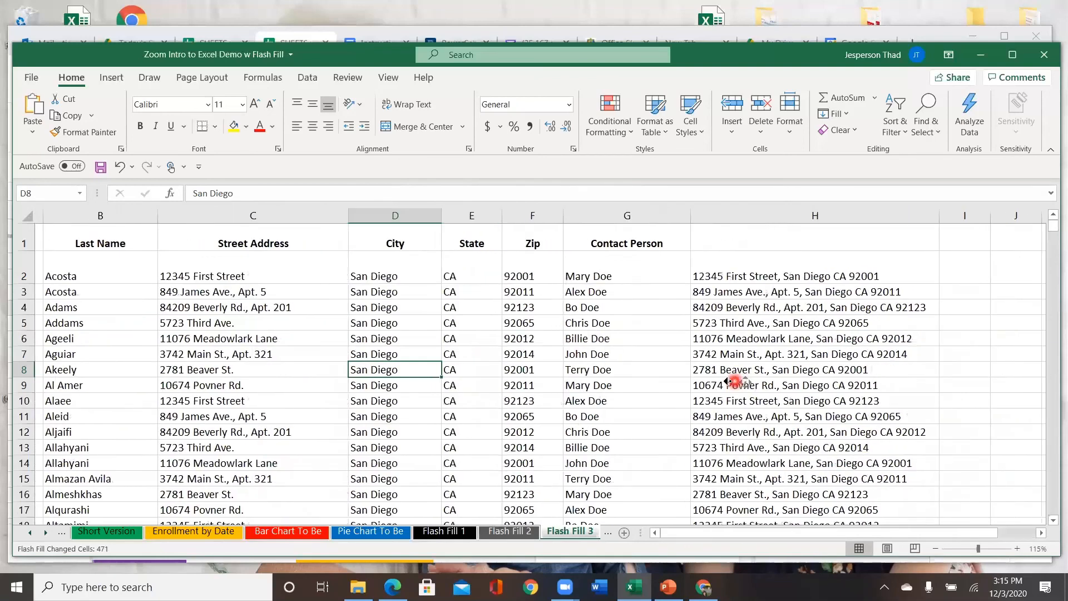
scroll(722, 382, left, 3)
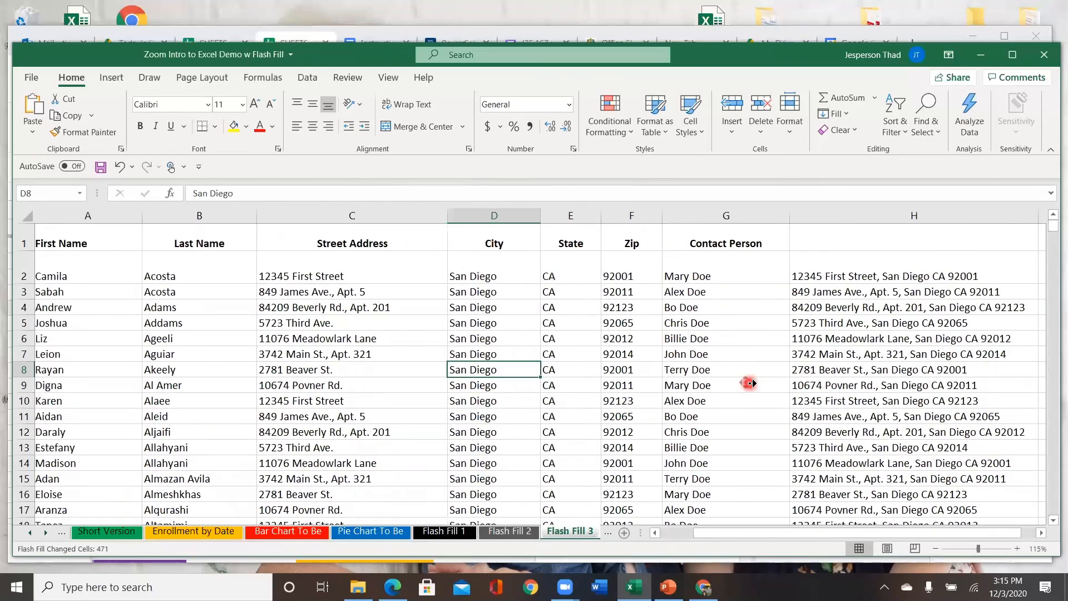
scroll(748, 382, right, 3)
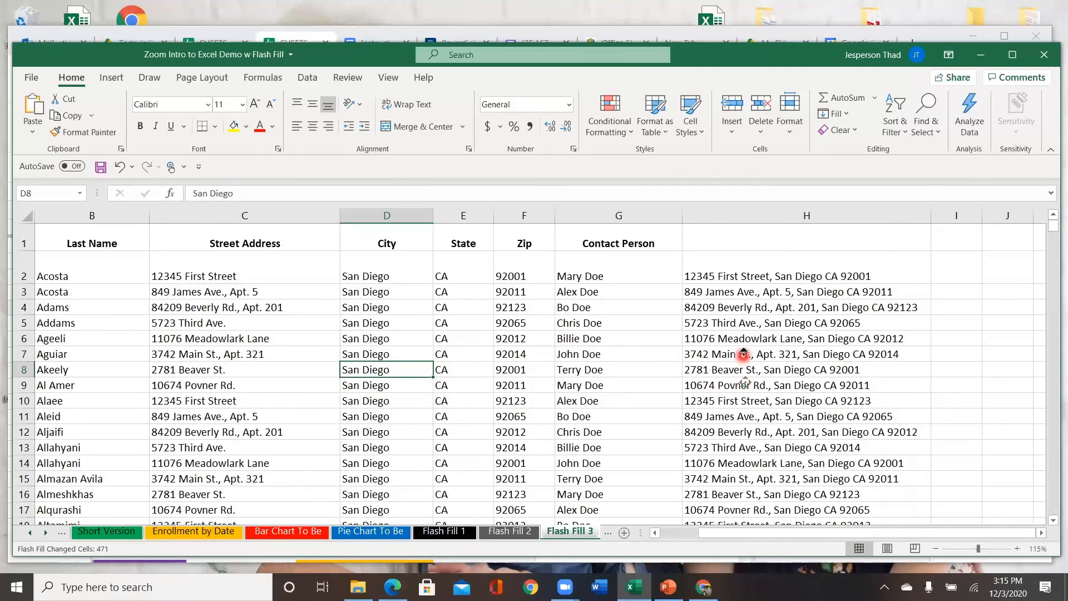
scroll(746, 381, right, 2)
scroll(747, 395, down, 4)
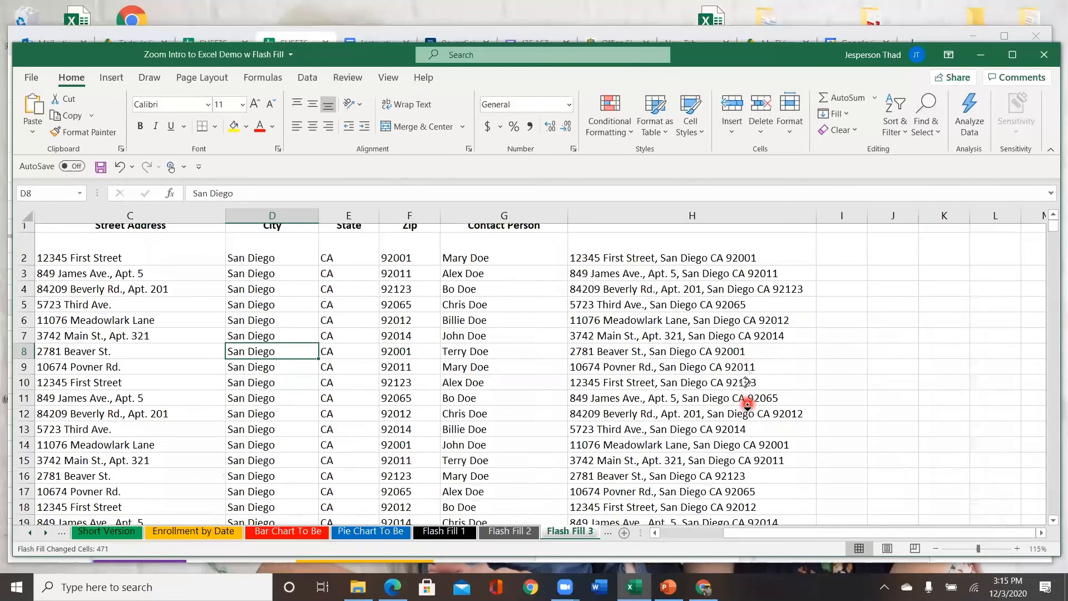
scroll(748, 439, down, 4)
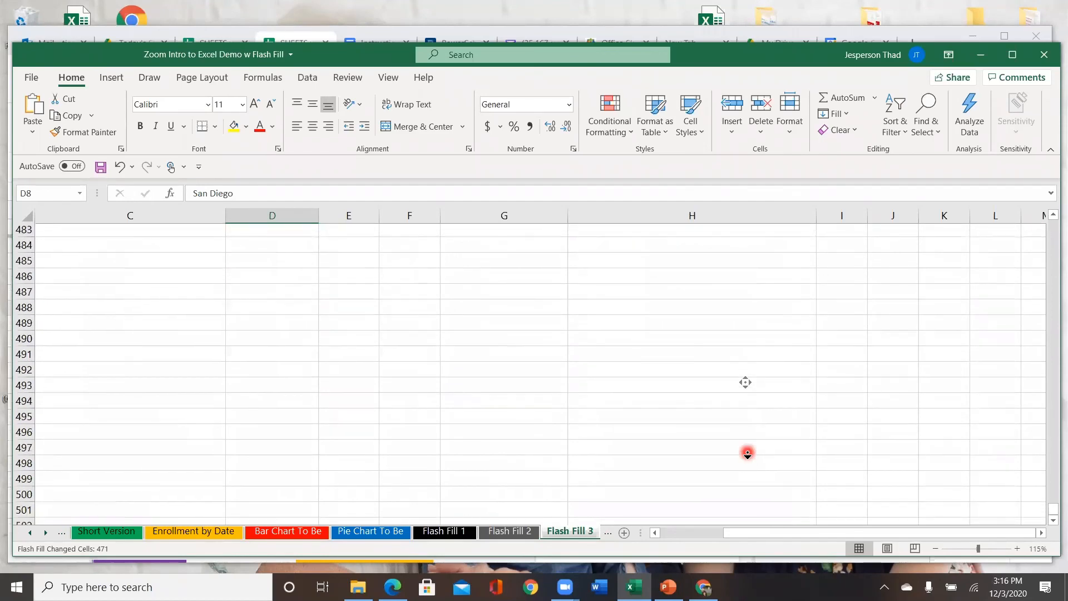
scroll(745, 340, up, 5)
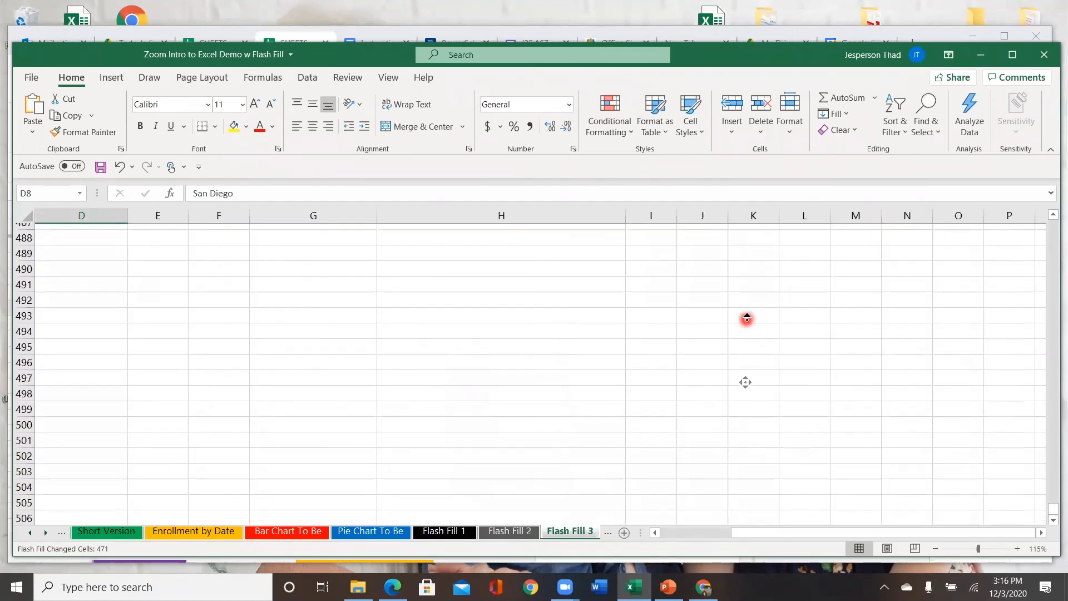
scroll(746, 272, up, 15)
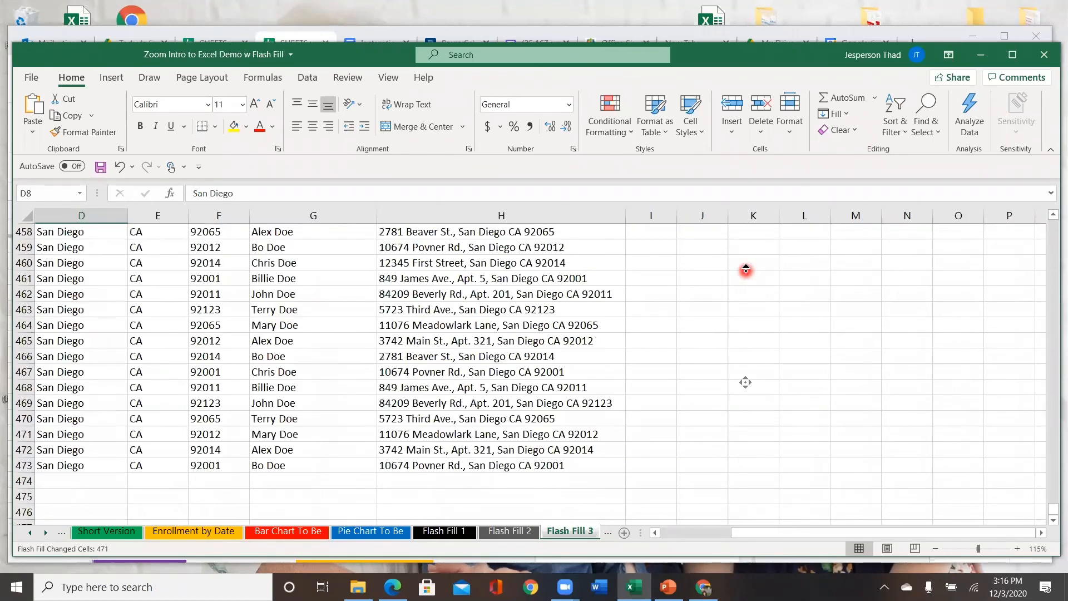
scroll(744, 225, up, 20)
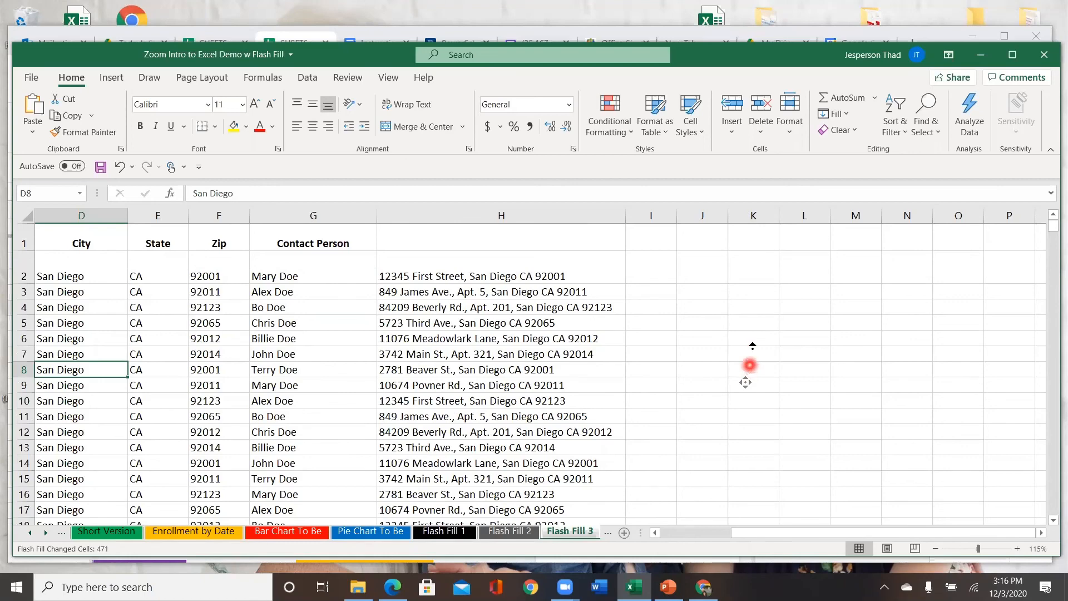
middle_click(752, 346)
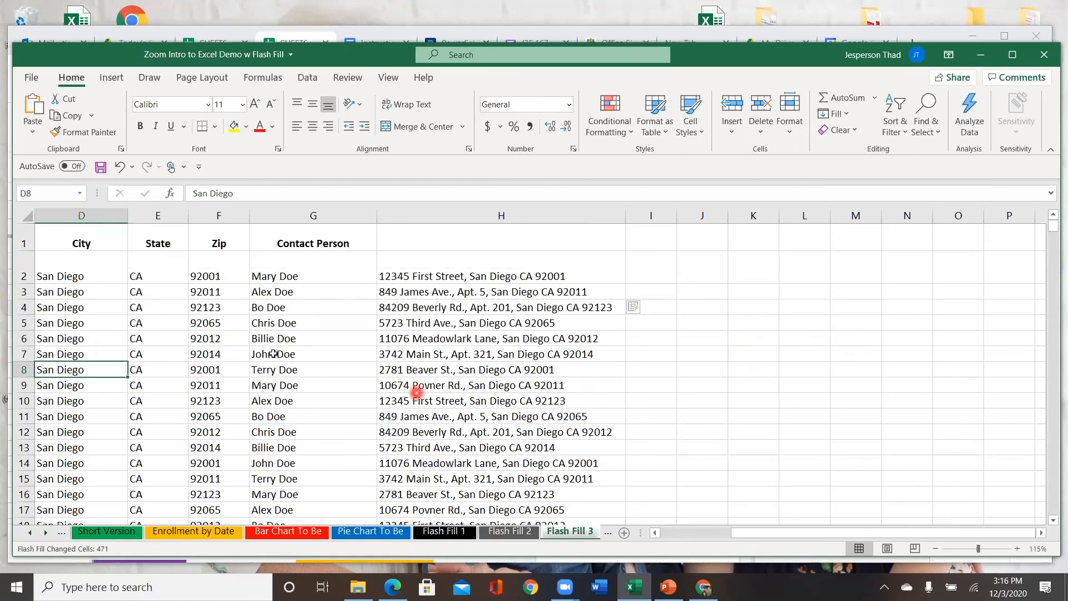
drag(768, 534, 666, 533)
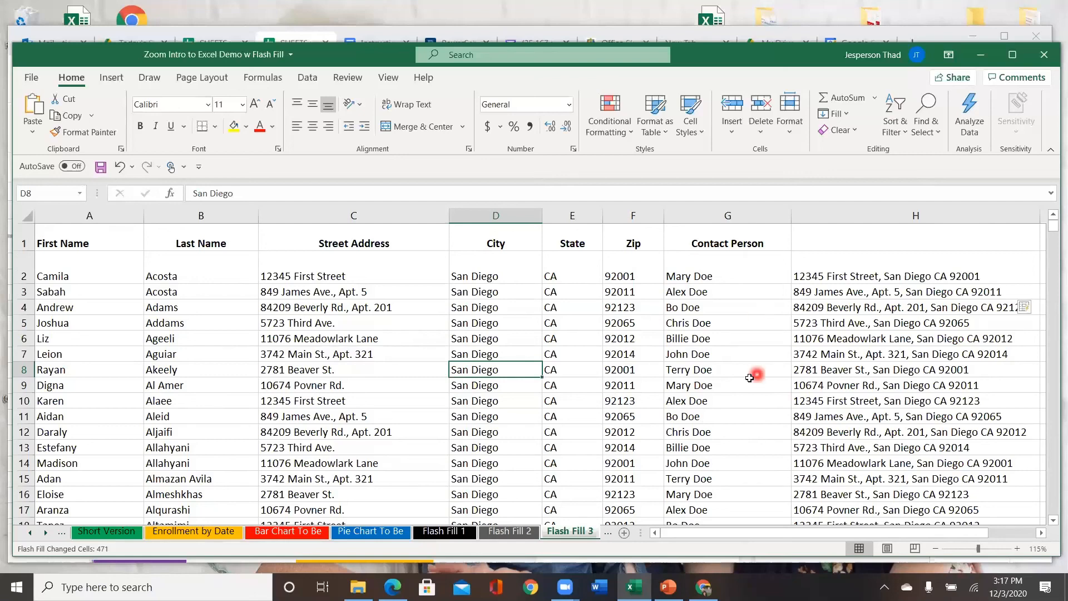
drag(722, 537, 784, 538)
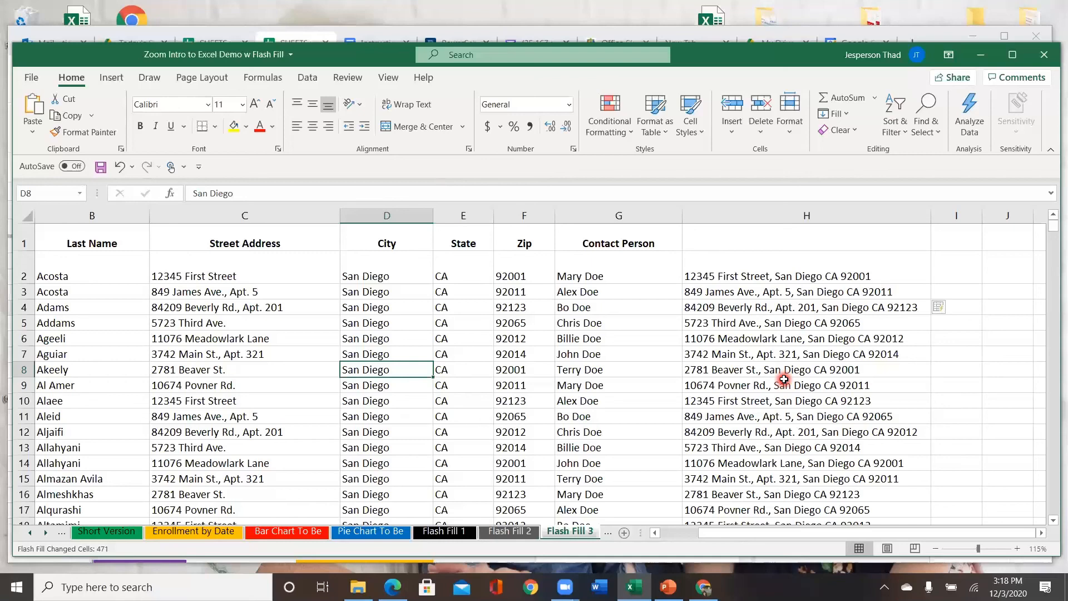
Minimize Excel and the file window, switch to the Classified PD Schedule in Google Docs, and review the December and January 2021 calendars.
click(983, 57)
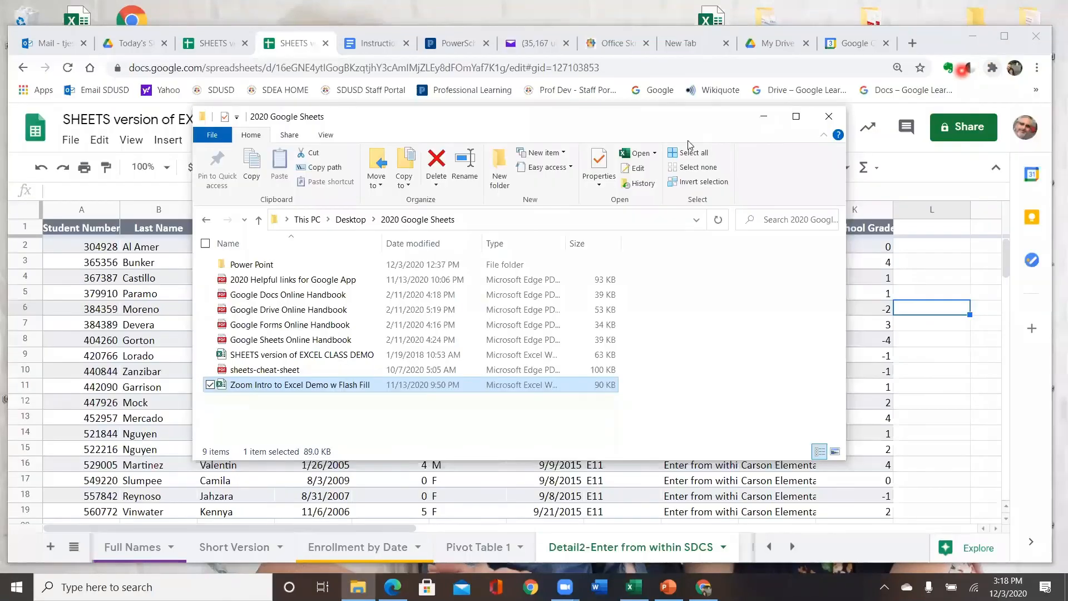
click(766, 117)
click(381, 50)
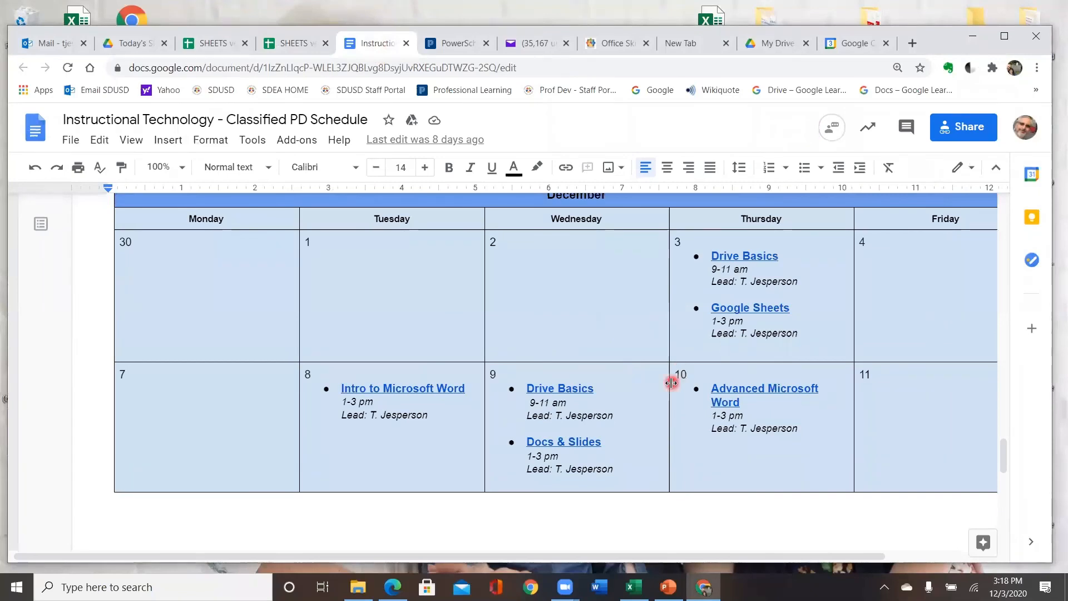
scroll(672, 380, down, 5)
scroll(650, 399, down, 5)
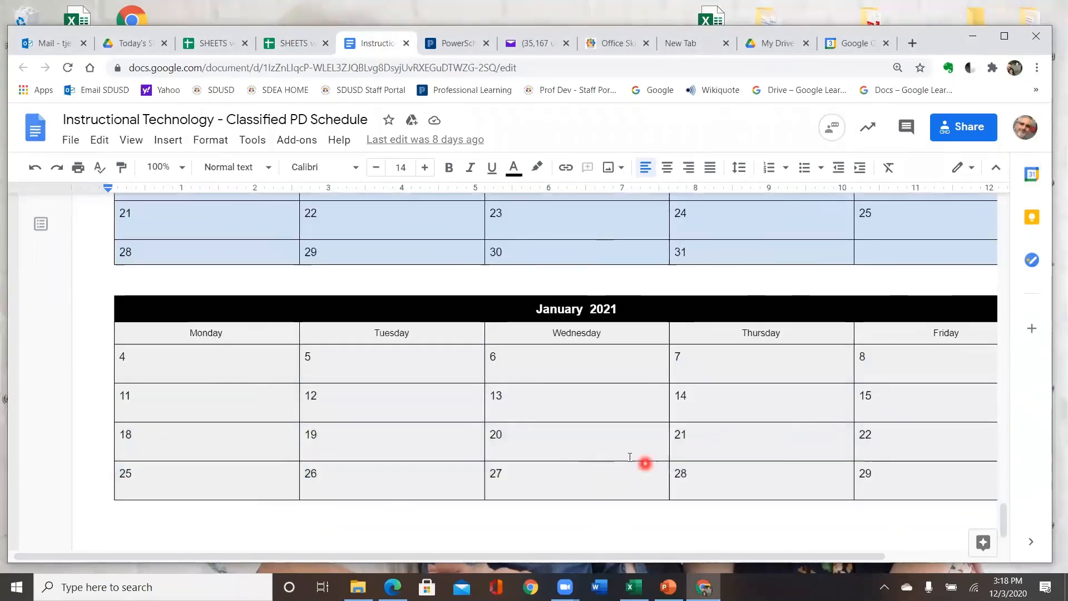
scroll(631, 449, up, 10)
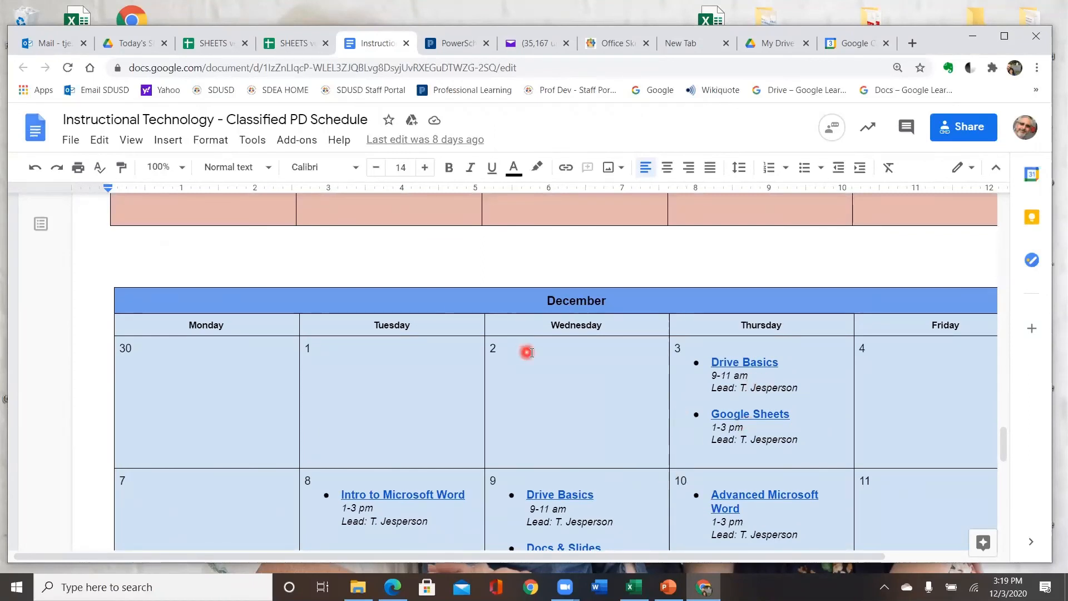
scroll(532, 352, down, 2)
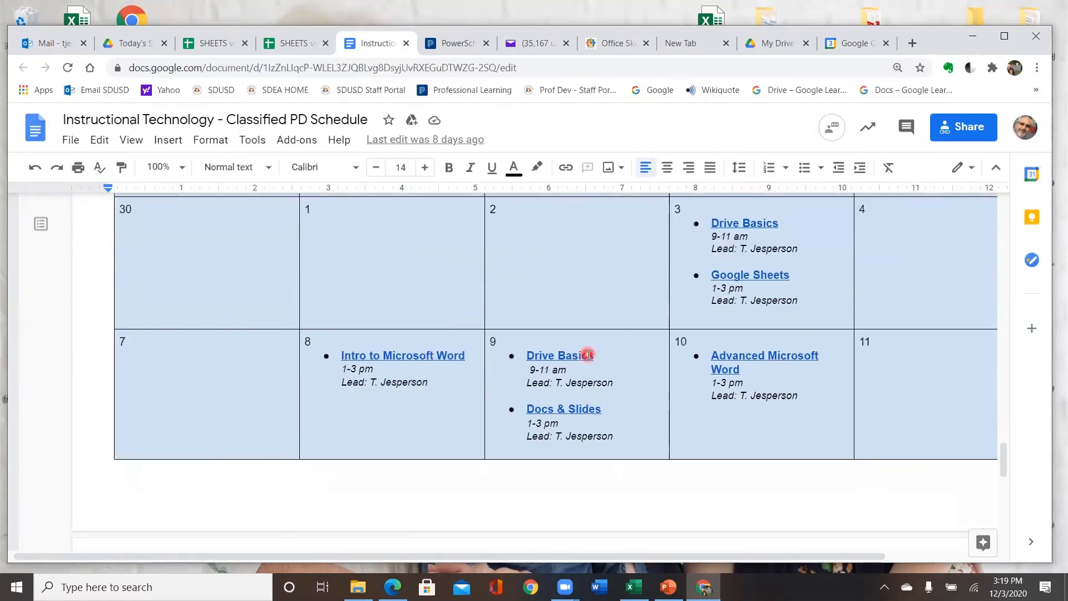
scroll(586, 355, up, 2)
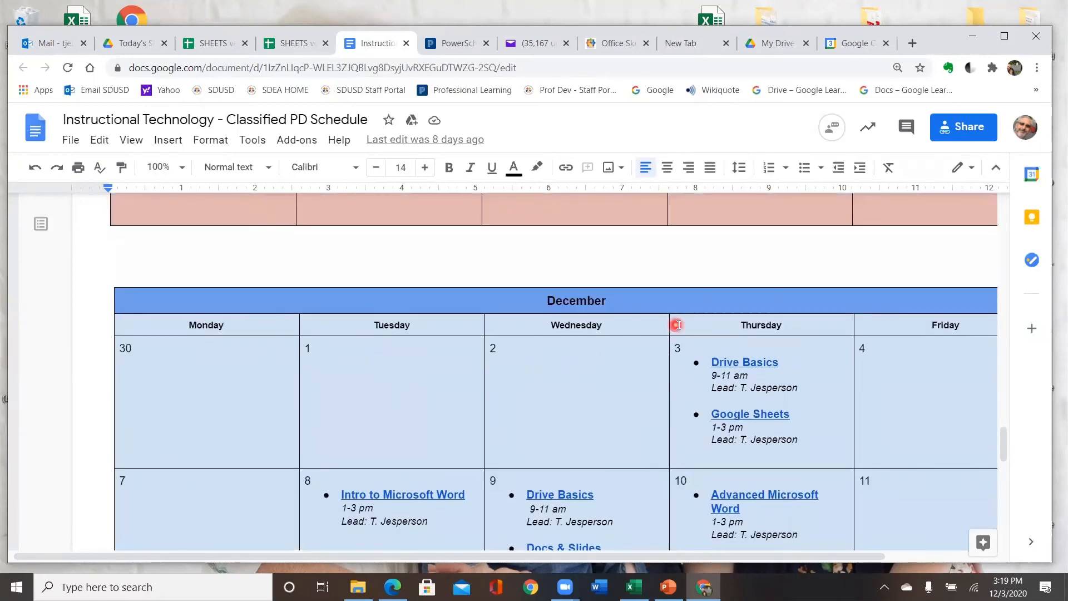